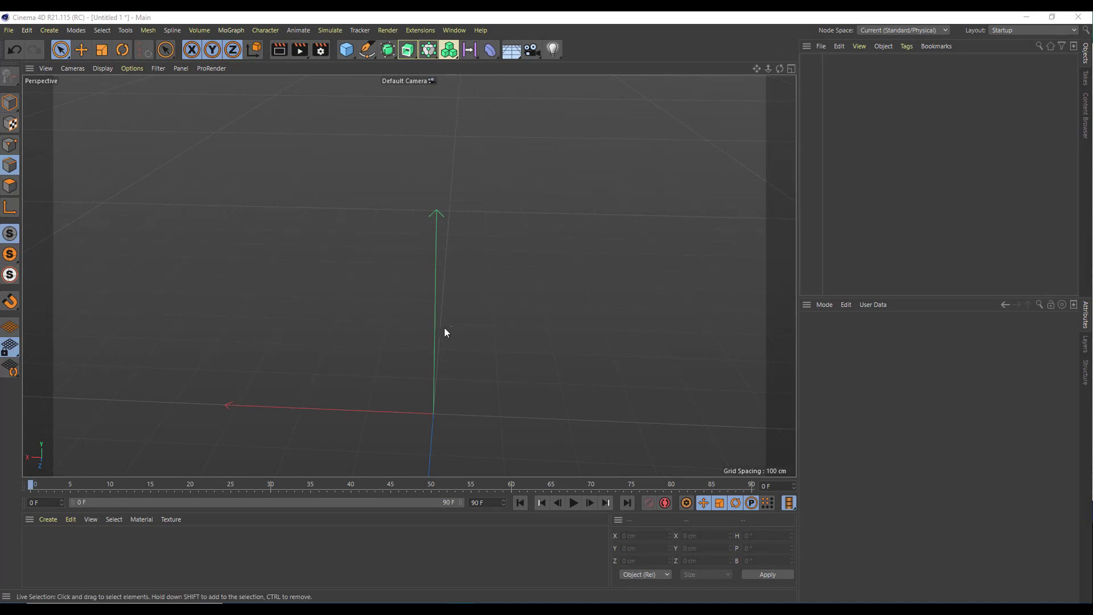
Step: Add a cube primitive to the empty scene
alt+drag(445, 331, 368, 122)
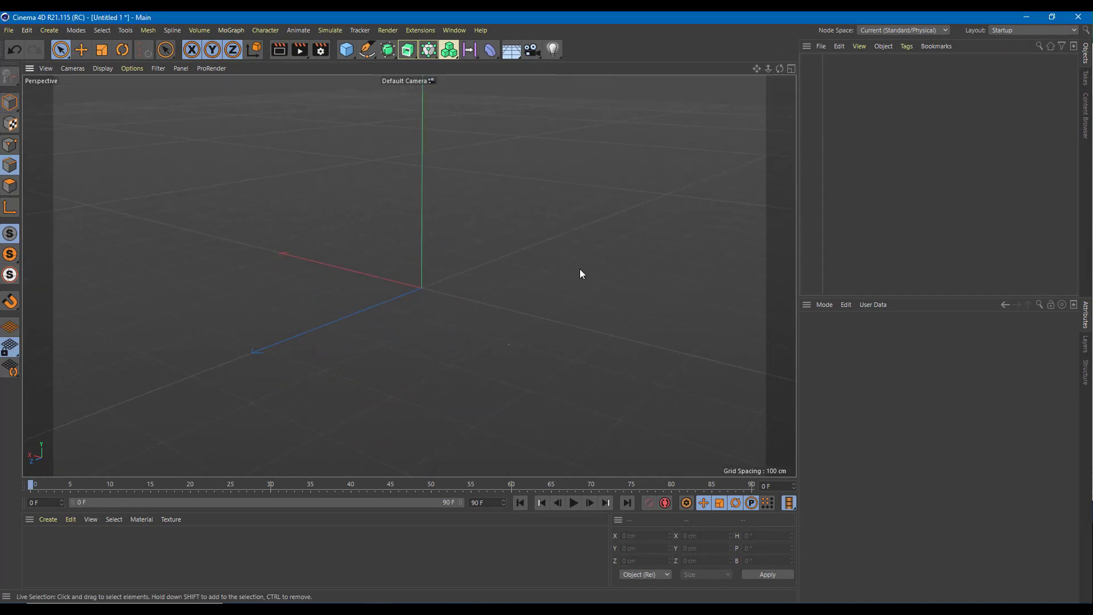
click(346, 53)
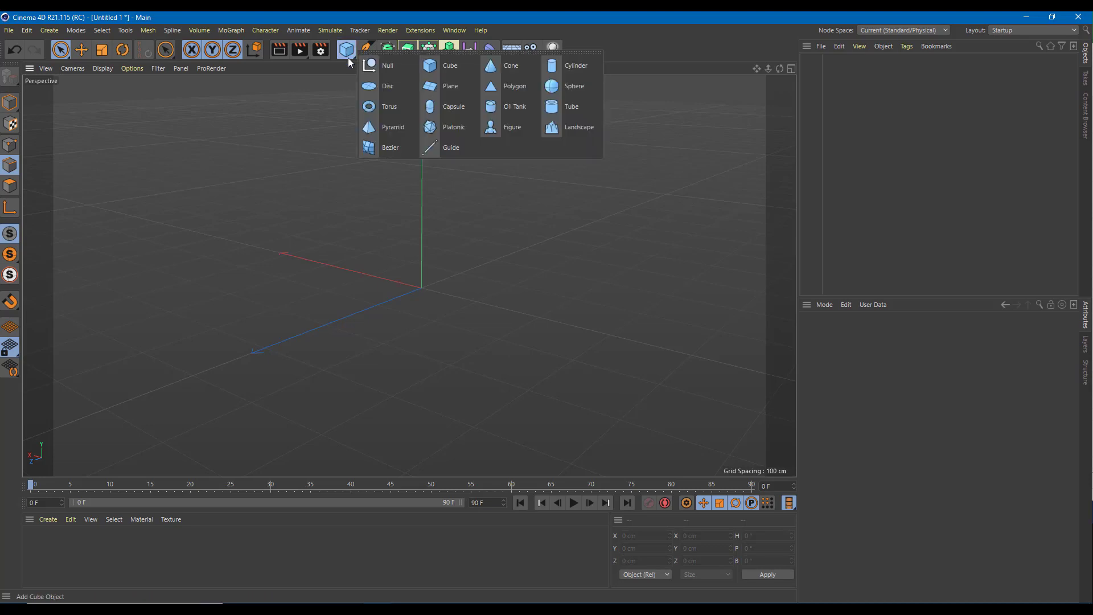
click(450, 66)
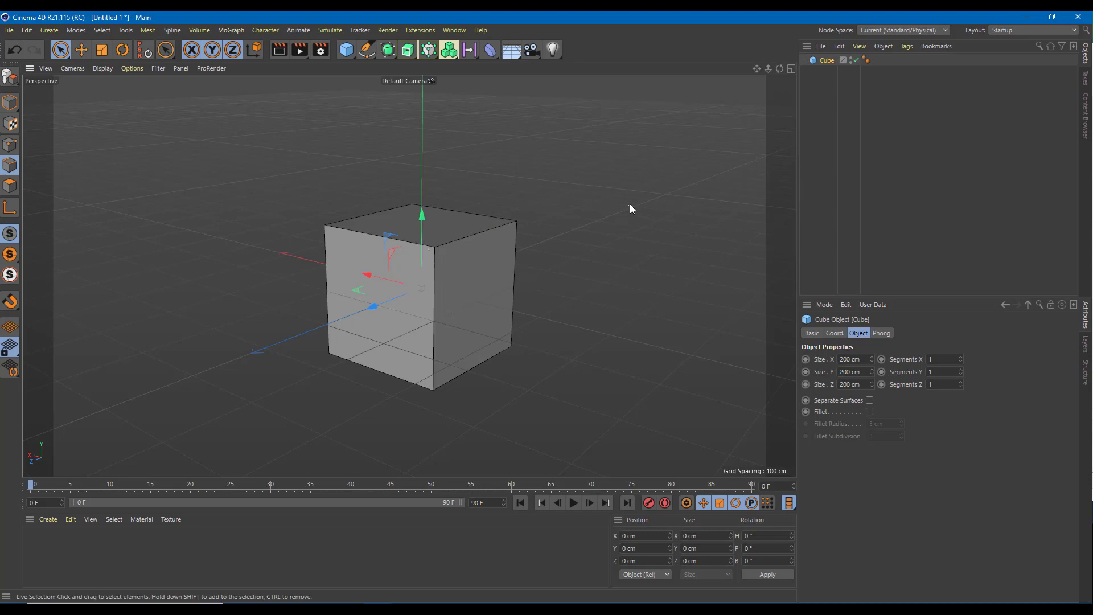
Step: Raise the cube along Y to about 101 cm in the Right view so it rests on the ground plane
middle_click(543, 215)
middle_click(242, 190)
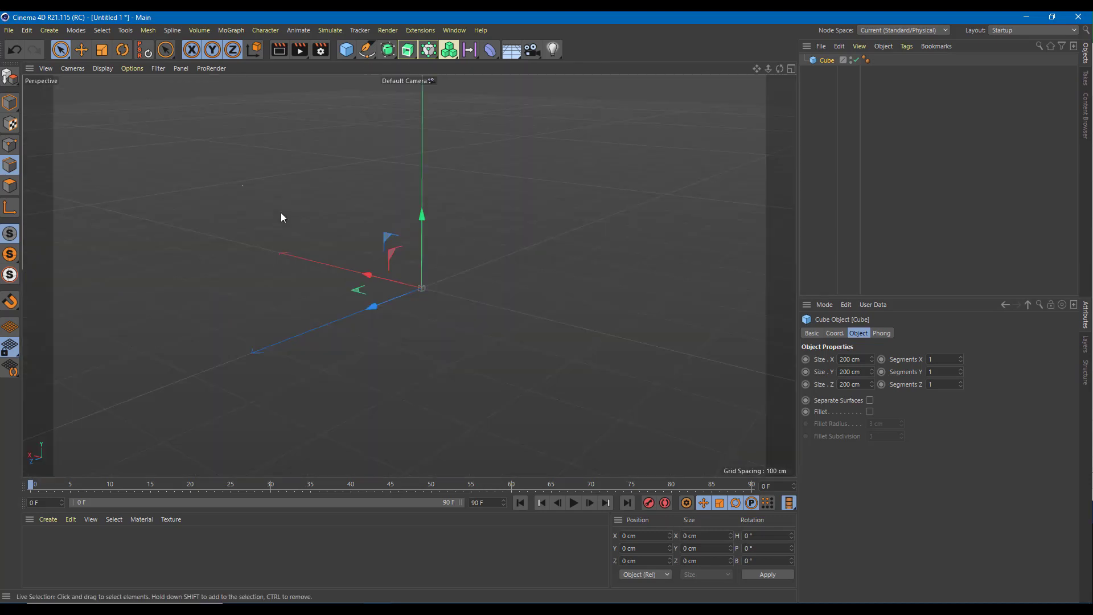
middle_click(474, 272)
middle_click(302, 374)
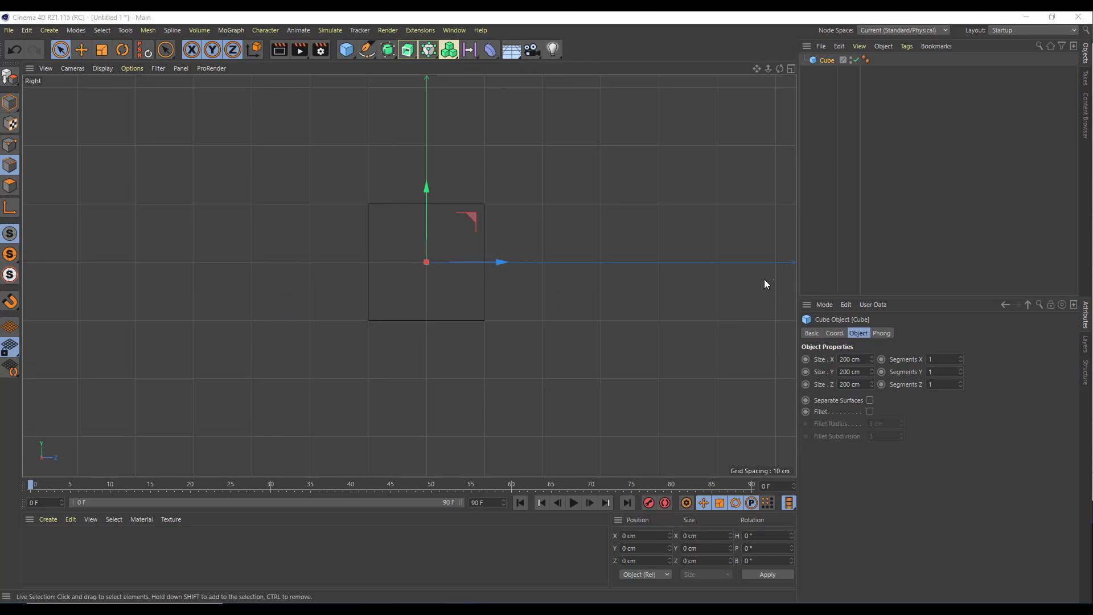
drag(423, 206, 428, 153)
middle_click(436, 153)
middle_click(271, 173)
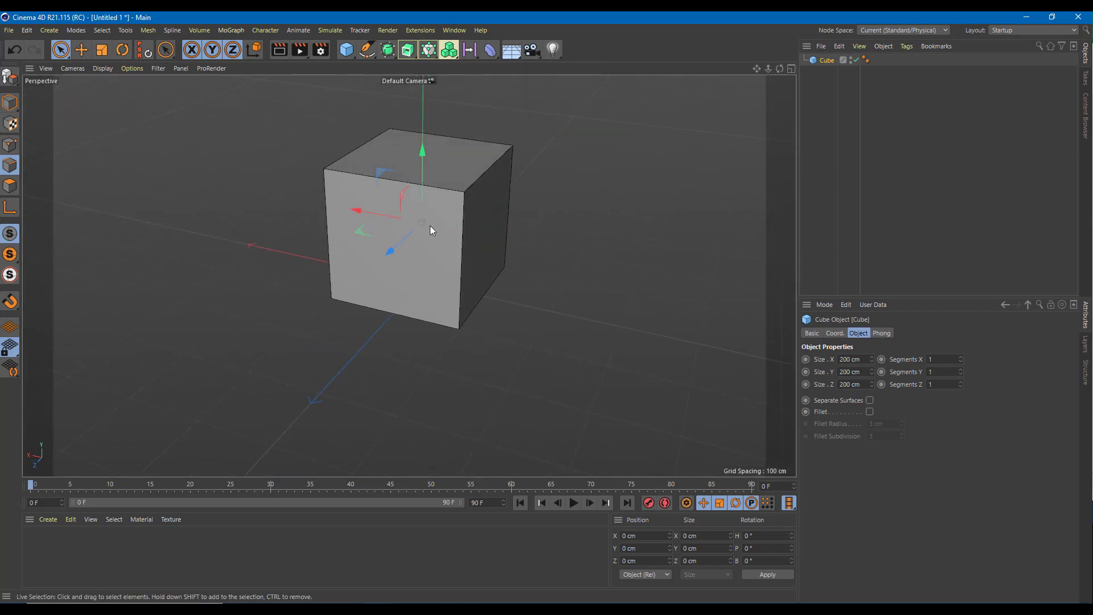
Step: Make the cube editable and scale the whole object along X to about 373 cm
key(c)
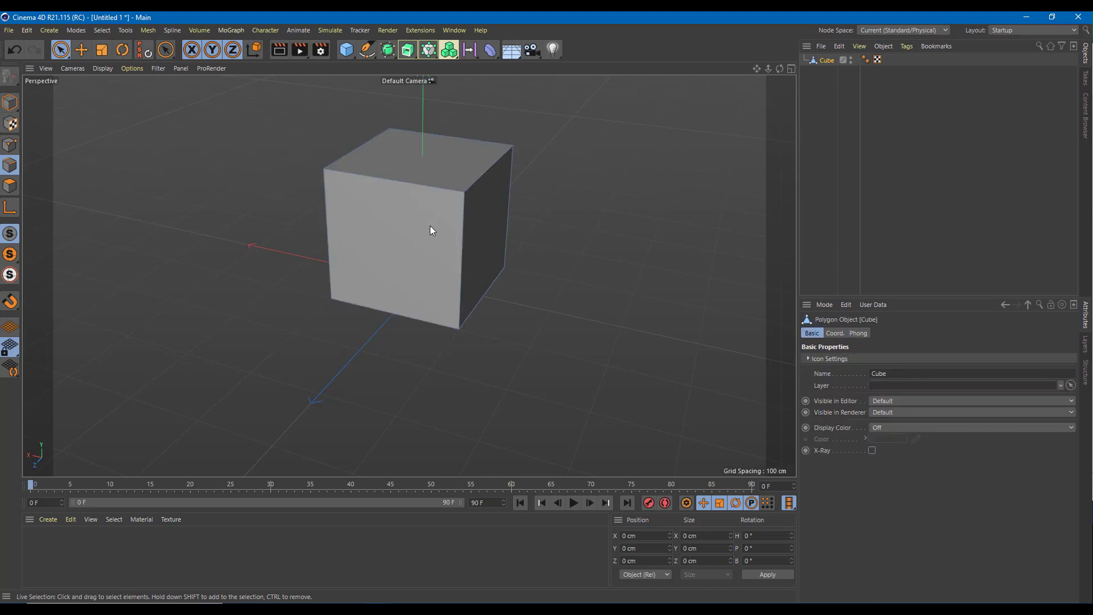
alt+drag(429, 226, 405, 152)
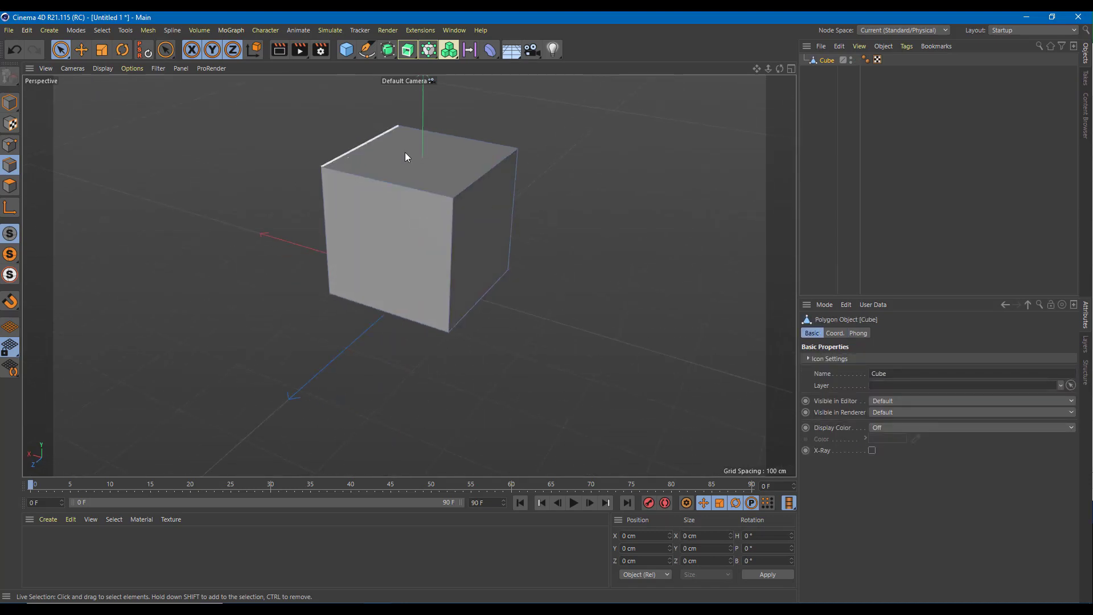
click(10, 103)
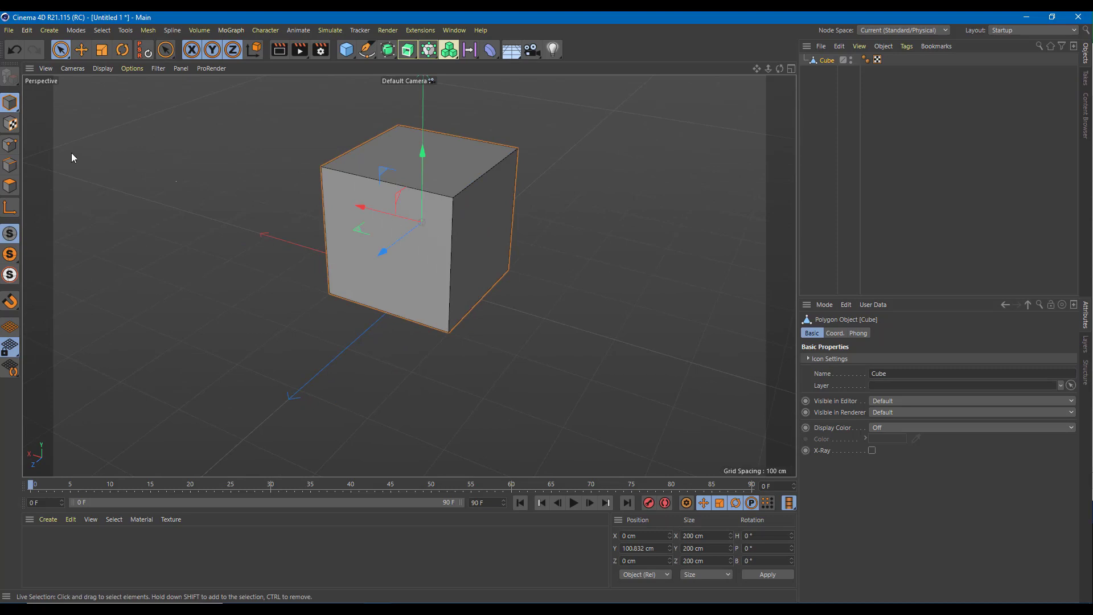
scroll(291, 108, up, 3)
alt+drag(458, 189, 295, 88)
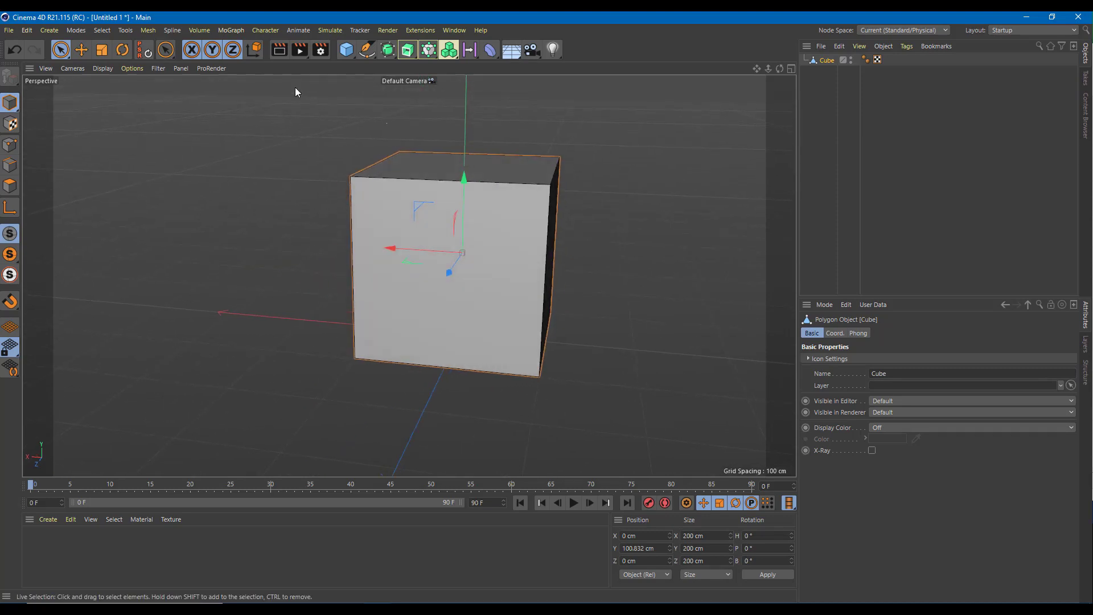
click(102, 50)
drag(386, 248, 329, 244)
alt+drag(455, 264, 535, 279)
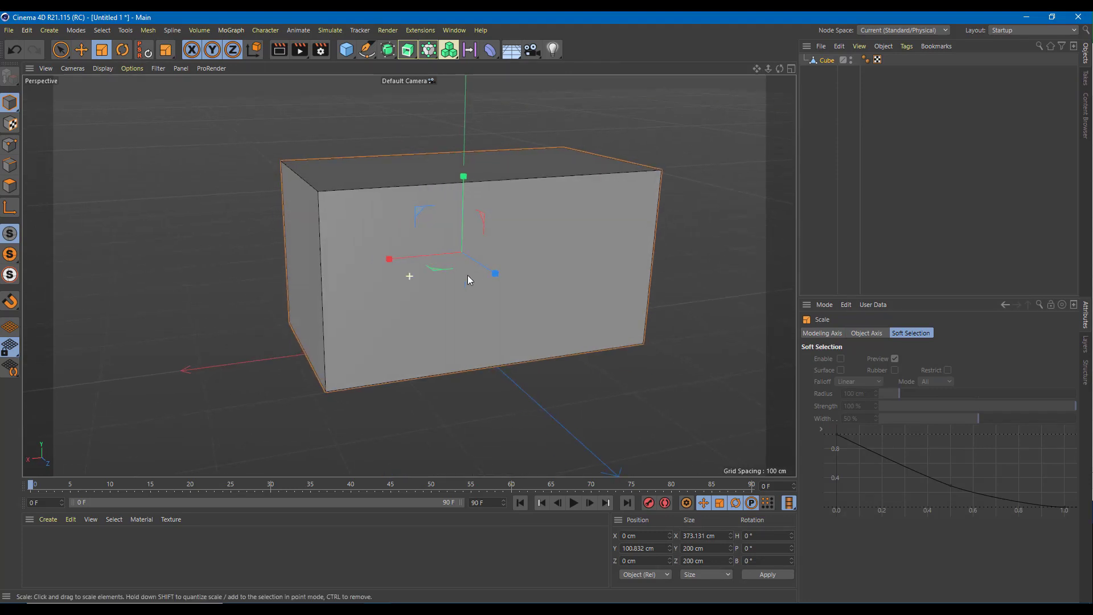
Step: Delete the top and bottom polygons of the box so only its four walls remain
alt+middle_drag(467, 275, 404, 296)
alt+drag(405, 297, 314, 262)
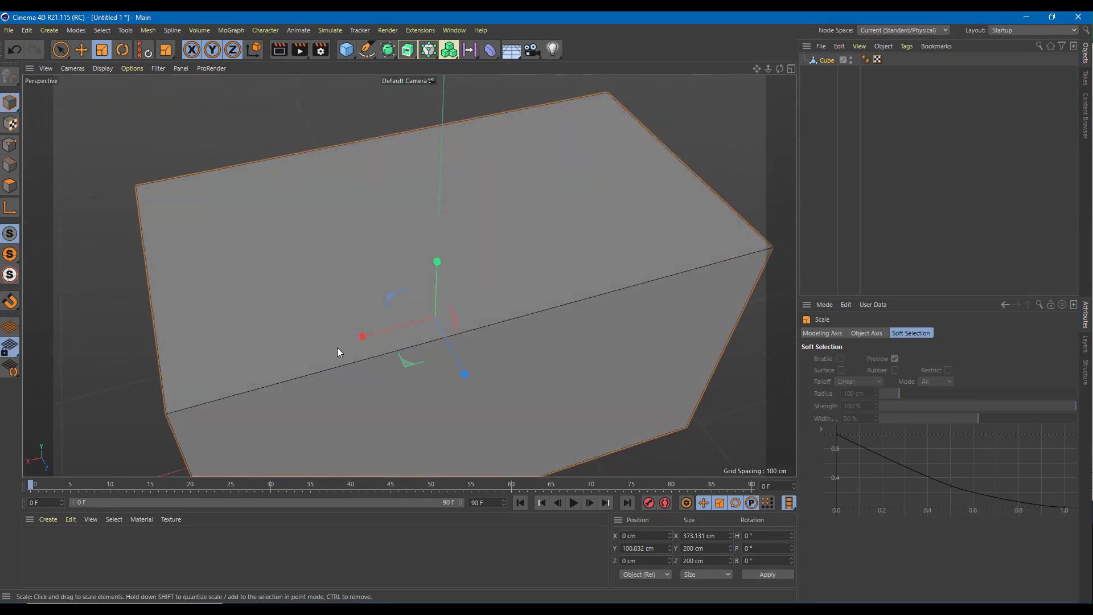
click(10, 185)
click(228, 250)
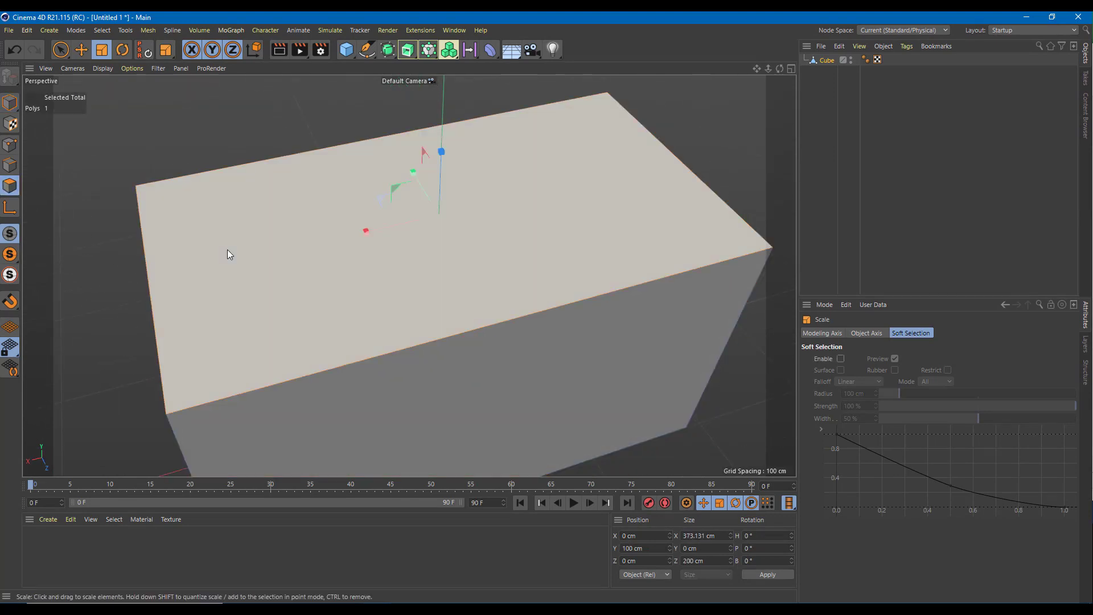
key(Delete)
alt+drag(475, 360, 434, 317)
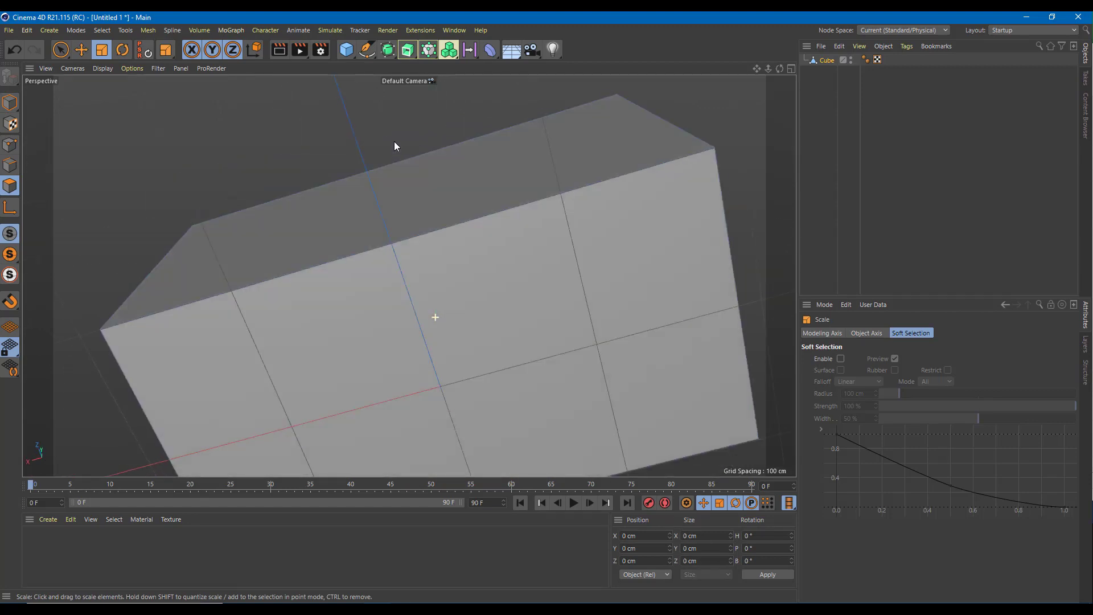
click(430, 322)
key(Delete)
Step: Add two vertical loop cuts to the long front wall at offsets of about 81.5% and 72.7%
alt+drag(396, 268, 341, 337)
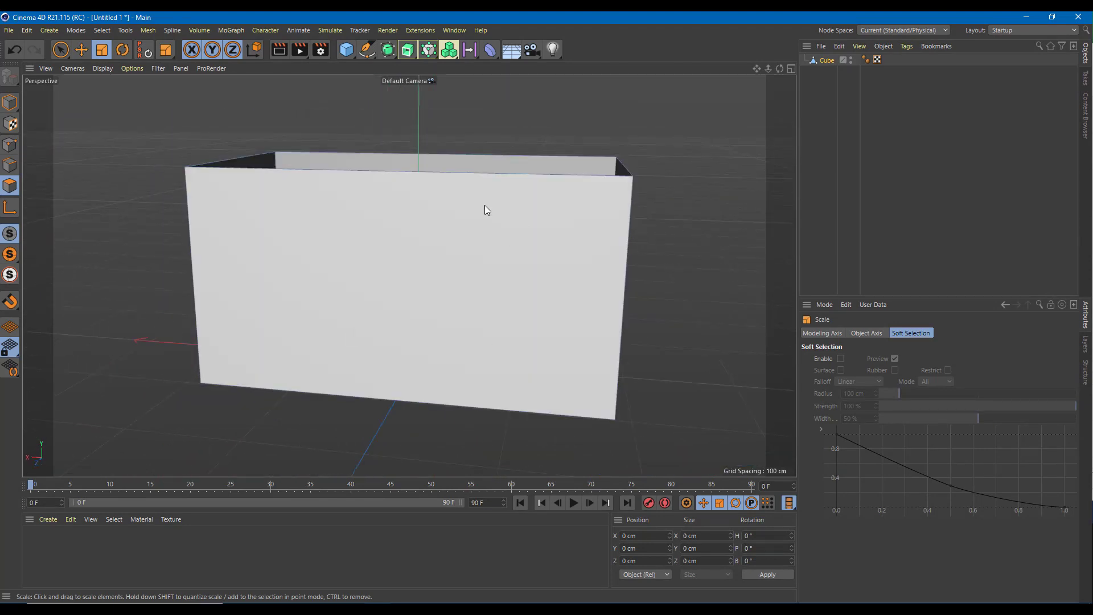
alt+drag(476, 340, 515, 235)
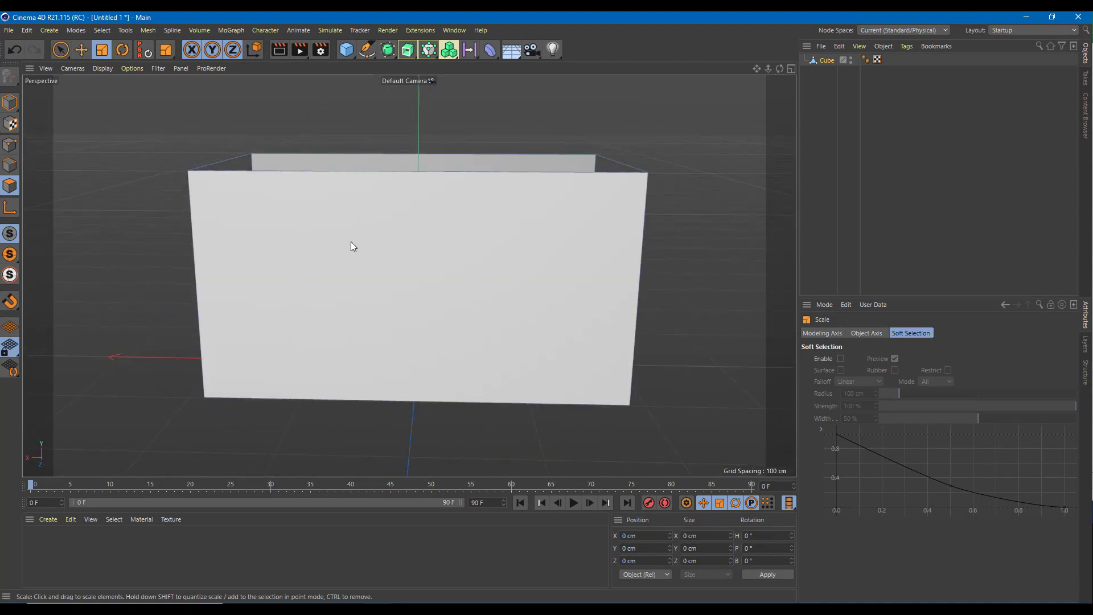
alt+drag(288, 285, 332, 260)
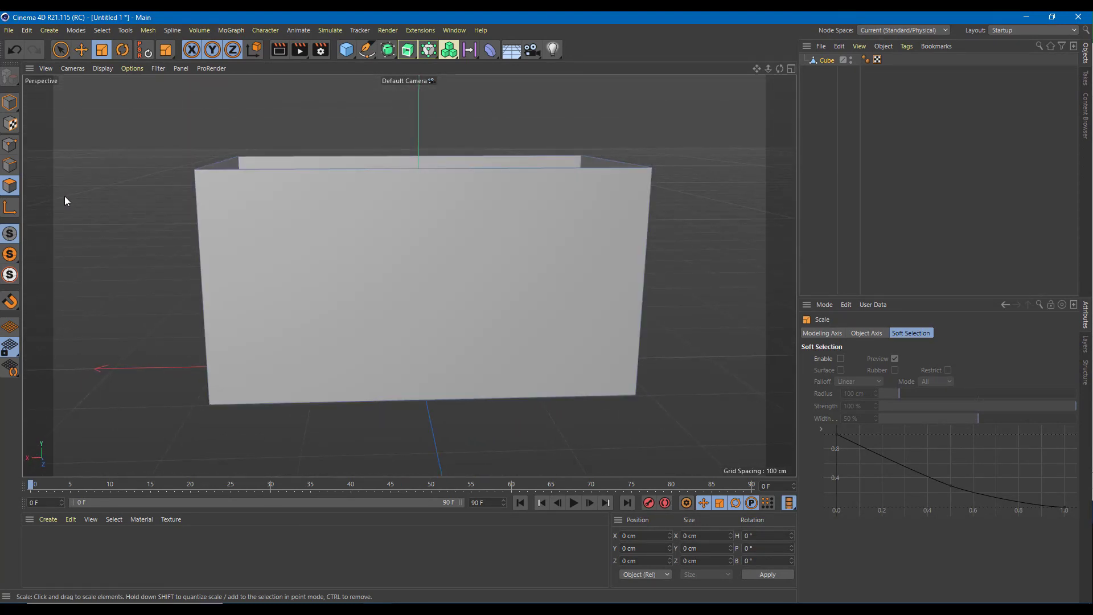
click(15, 165)
key(k)
key(l)
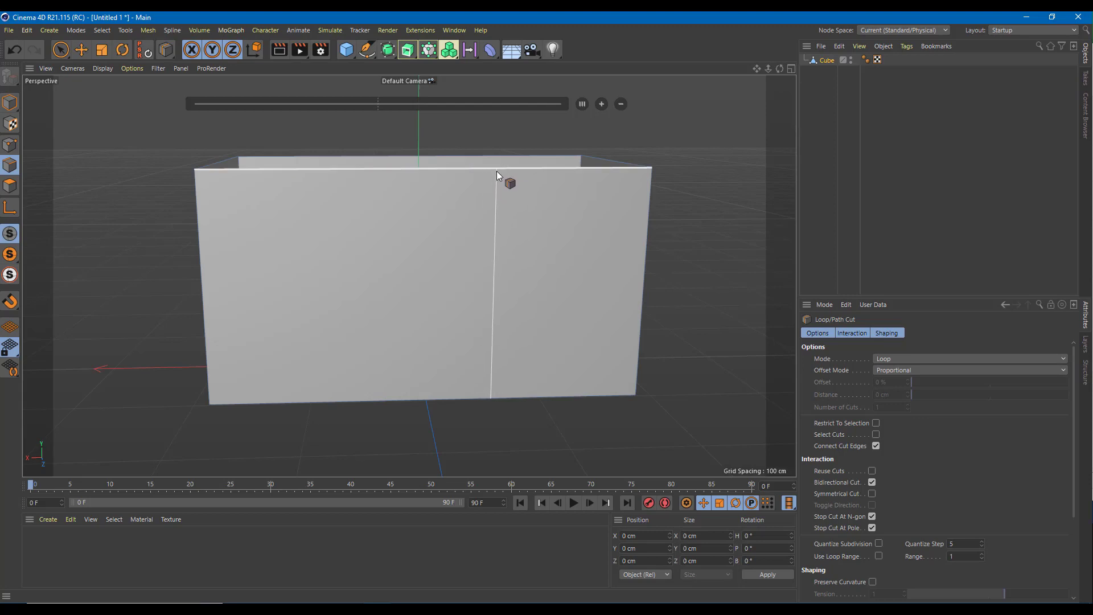
click(570, 168)
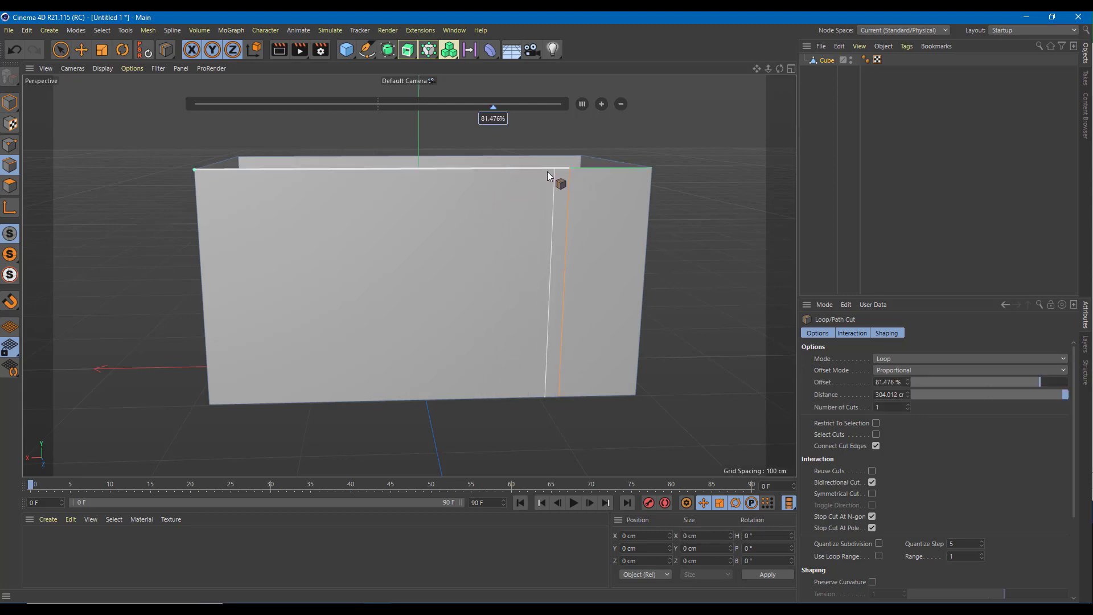
click(470, 168)
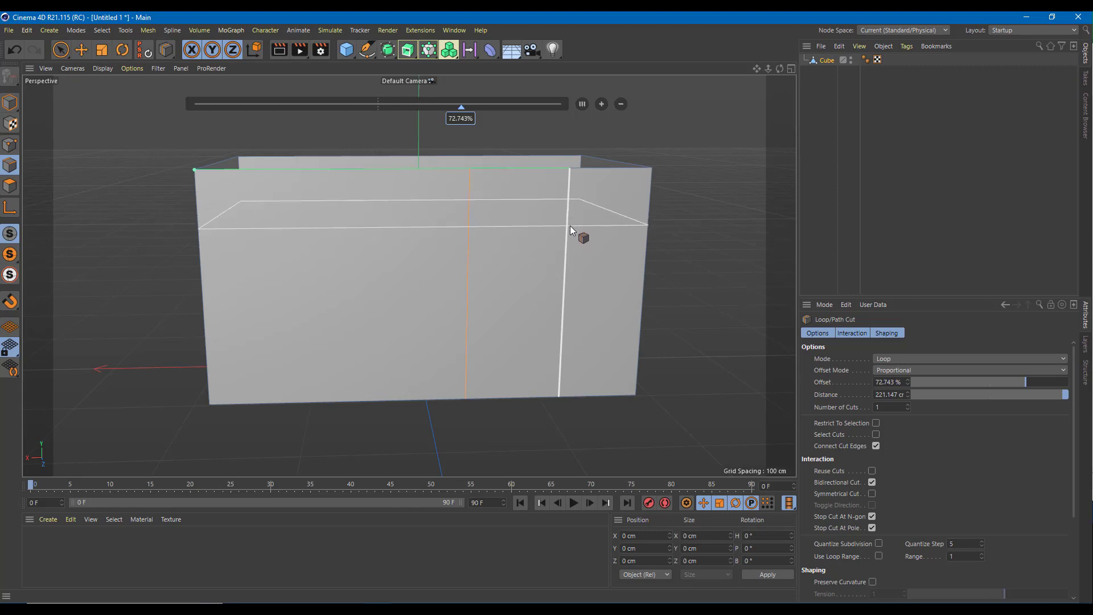
Step: Add horizontal loop cuts at about 88%, 95.8% and 57.7% offset, plus two vertical cuts at about 28.5% and 54% on the front wall
alt+drag(567, 223, 562, 213)
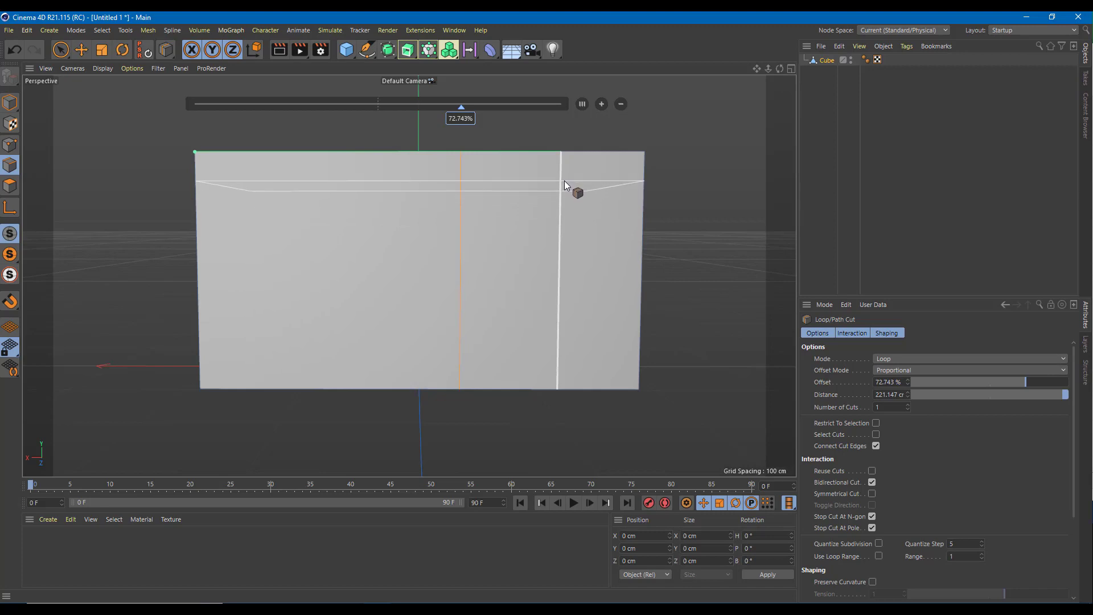
click(565, 180)
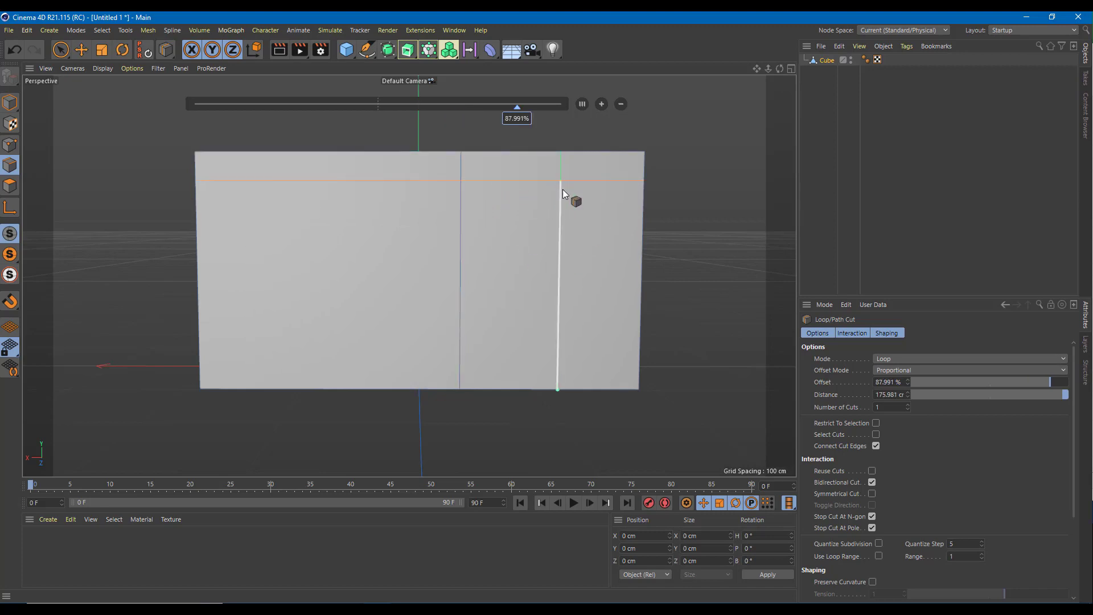
click(194, 193)
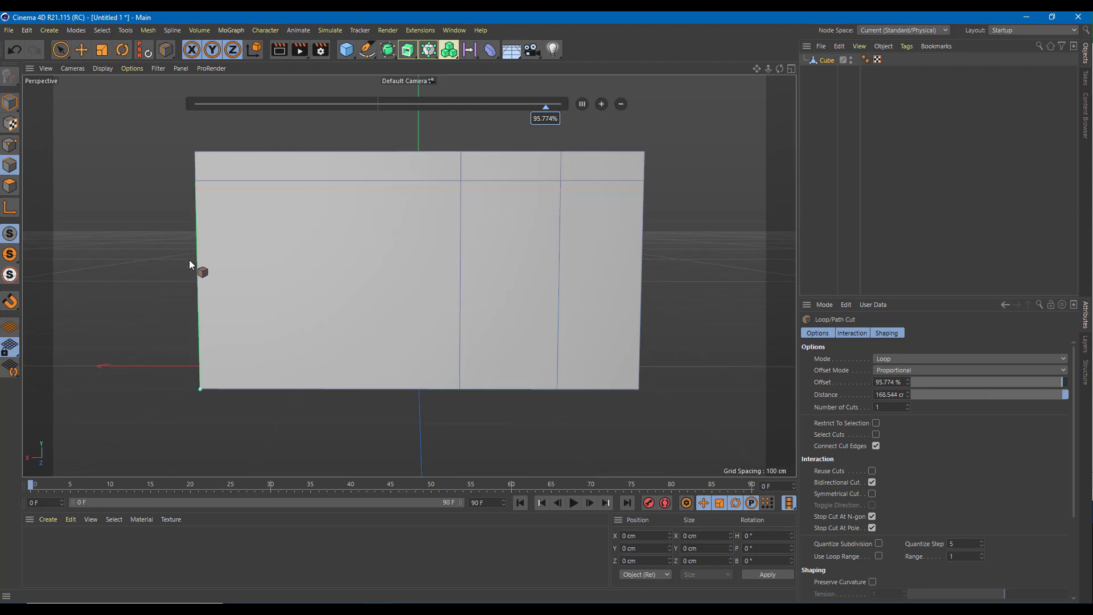
click(196, 275)
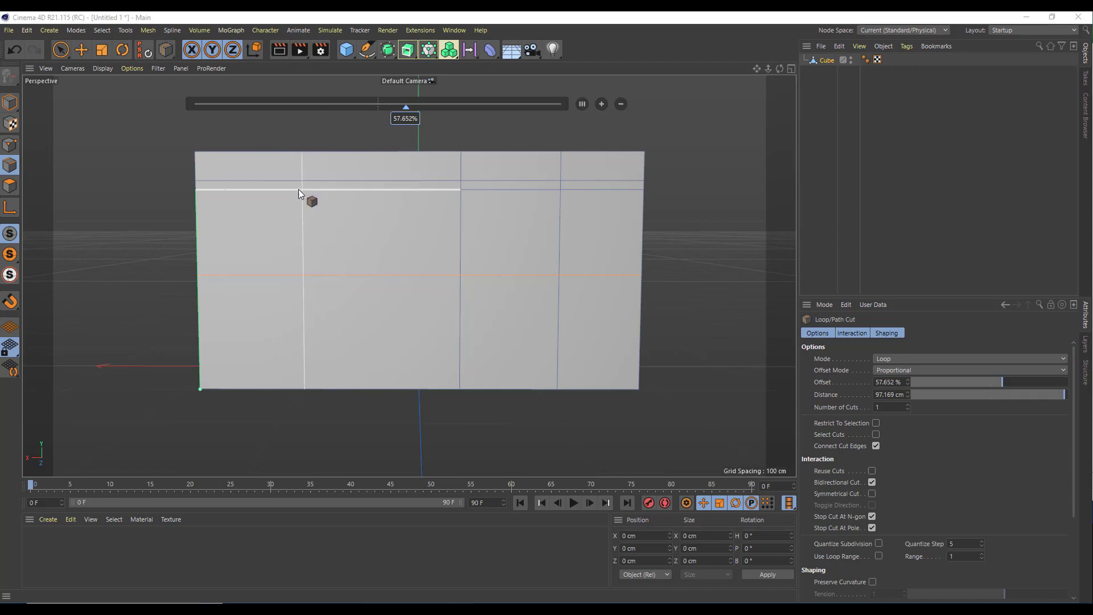
click(271, 190)
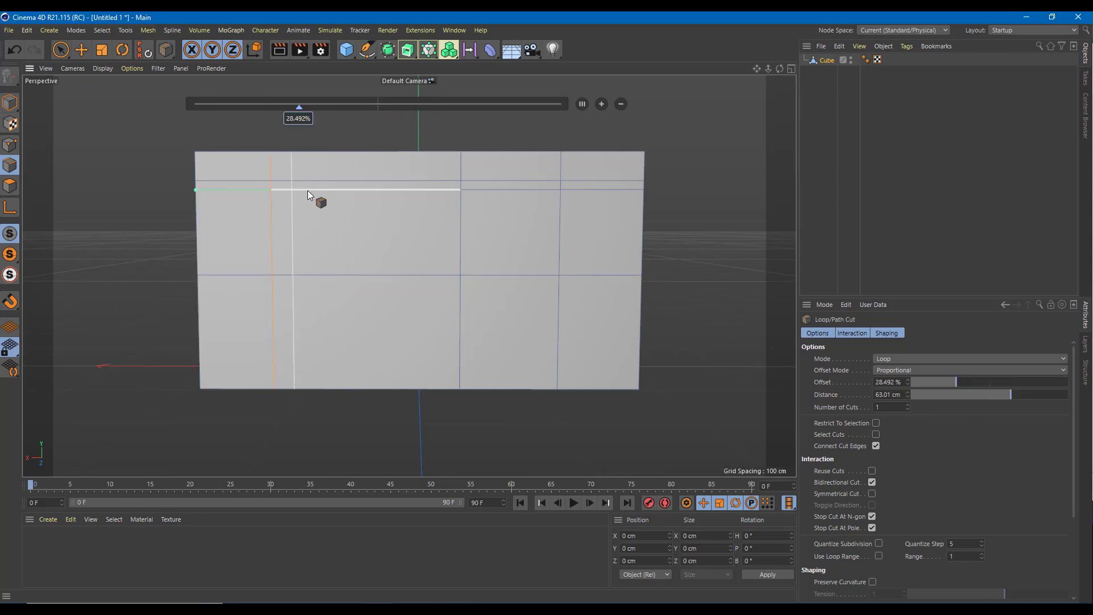
click(358, 188)
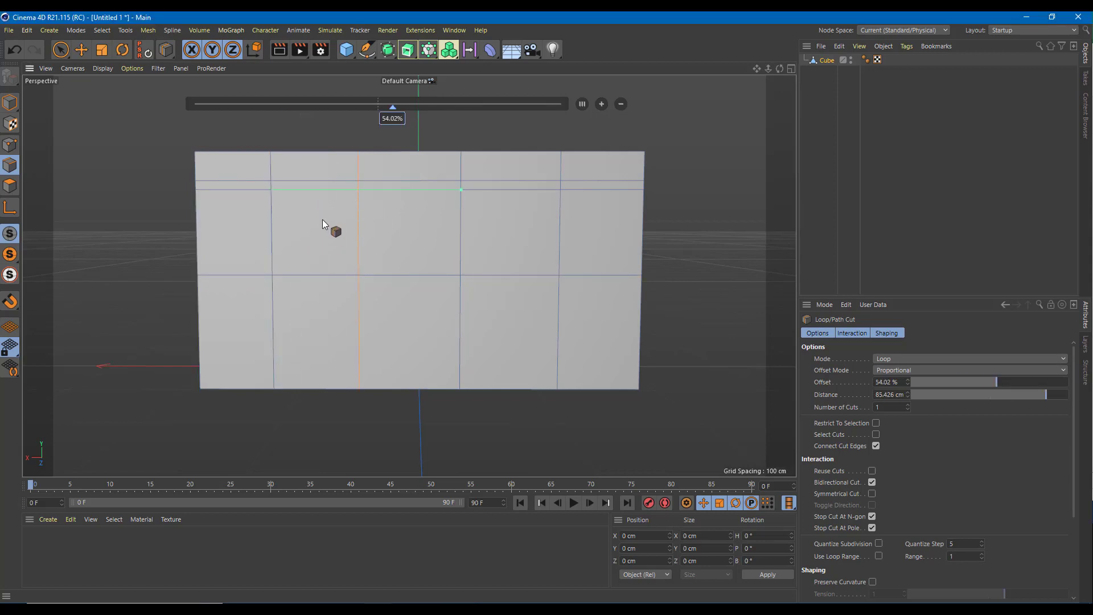
Step: Delete the polygon above the middle cut in the front wall's second column to open a window
alt+drag(519, 364, 390, 283)
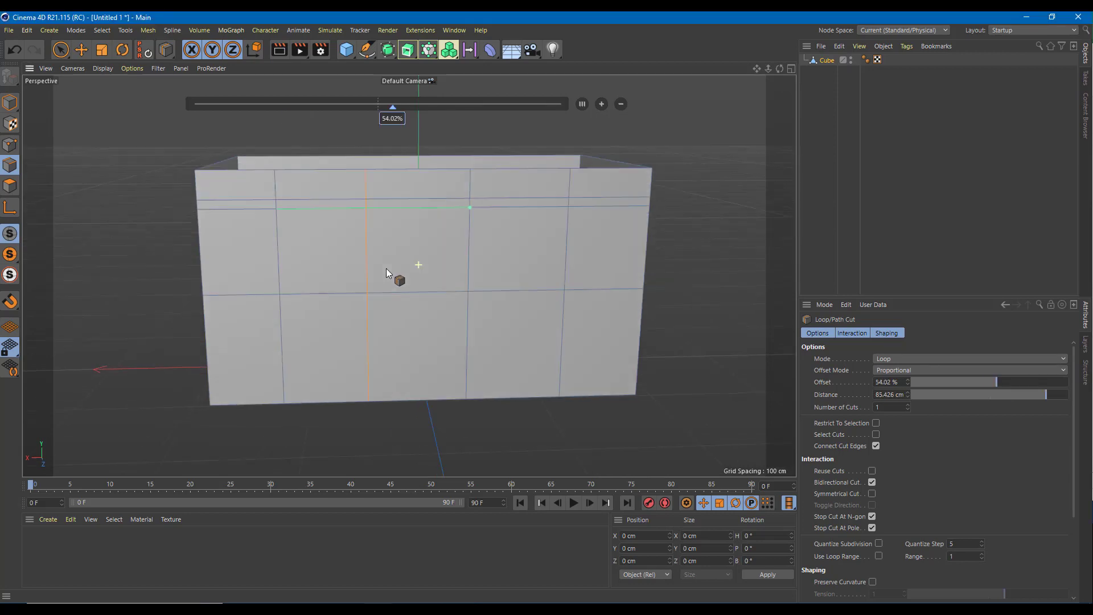
click(13, 192)
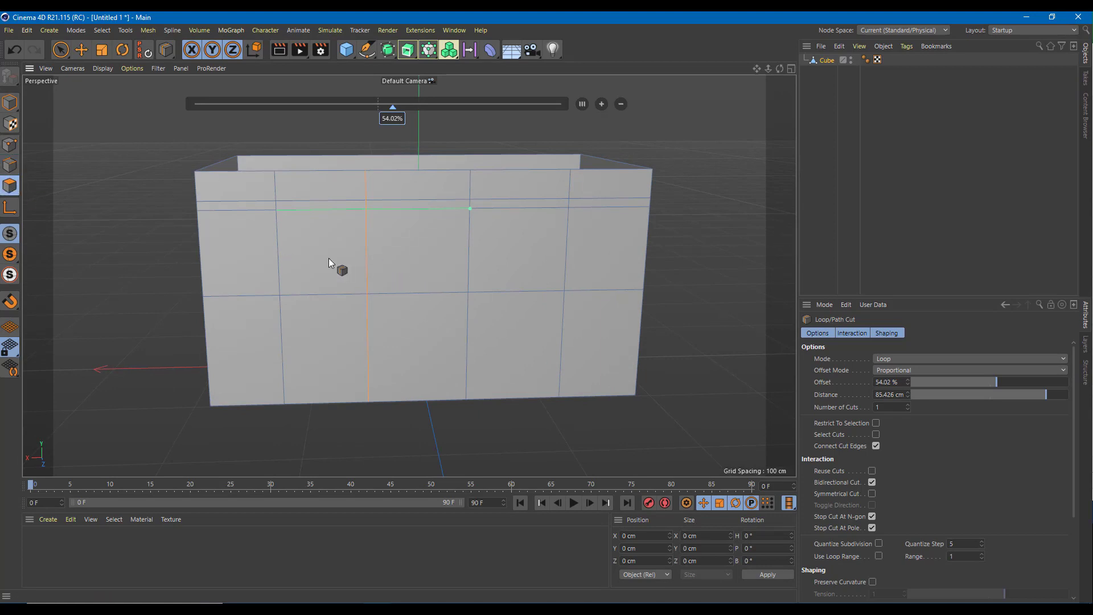
click(61, 49)
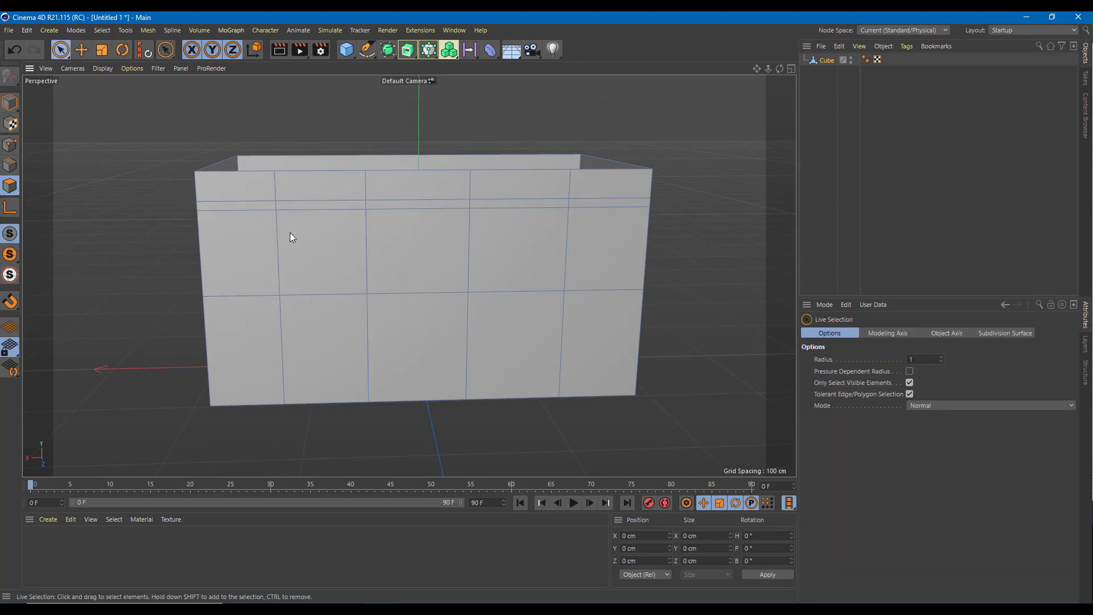
click(307, 232)
key(Delete)
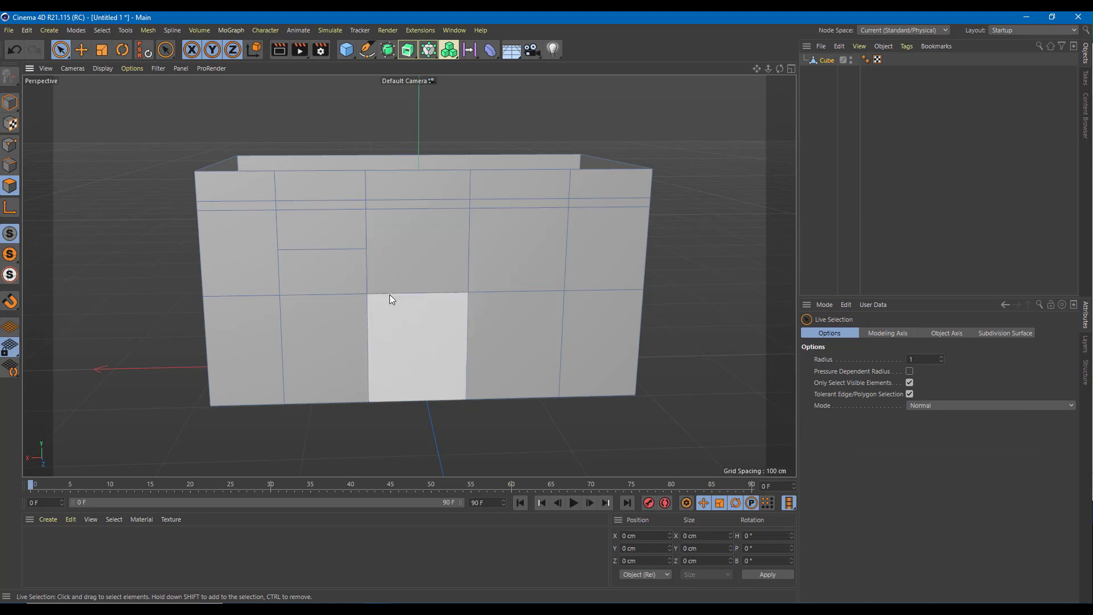
Step: Delete the upper and lower polygons in the front wall's fourth column to open a doorway down to the floor
alt+drag(448, 288, 534, 283)
click(547, 255)
key(Delete)
click(551, 302)
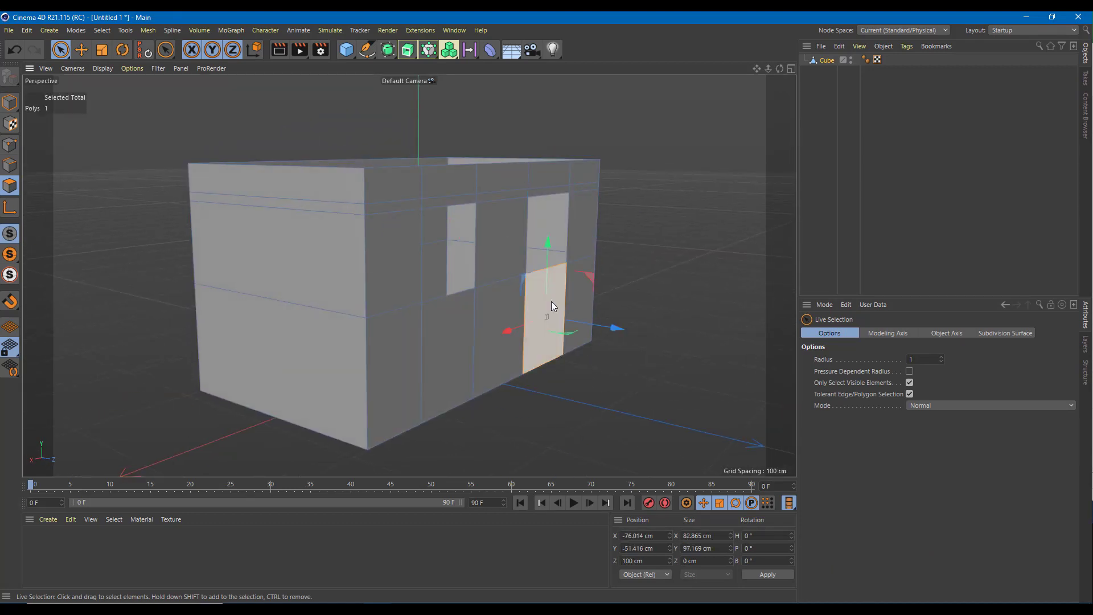
key(Delete)
Step: Add a vertical loop cut to the short side wall at an offset of about 31.7%
alt+drag(670, 333, 704, 324)
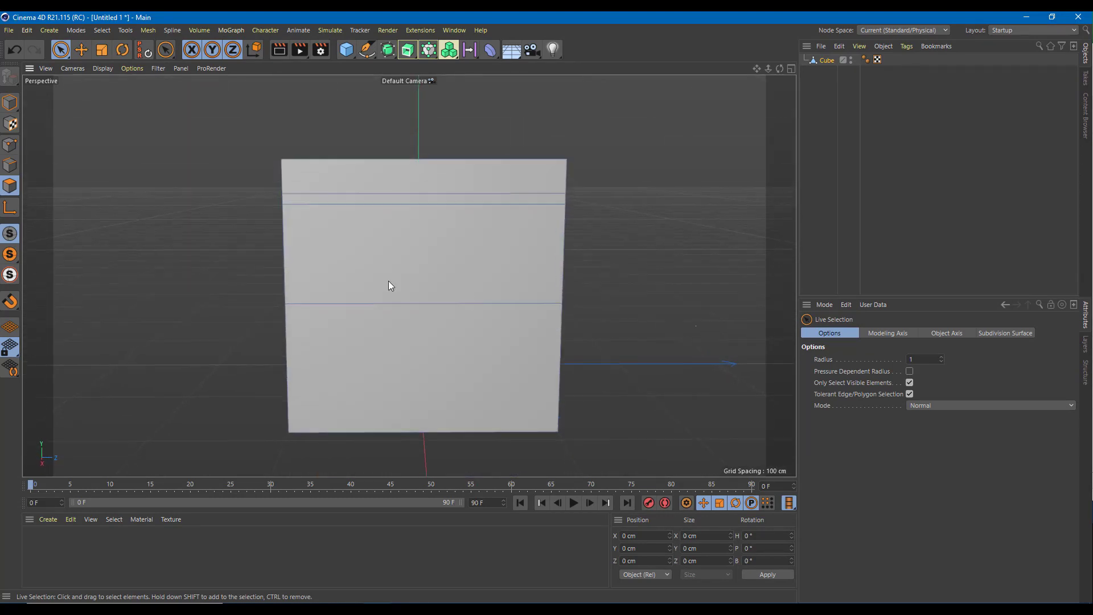
click(11, 164)
key(k)
key(l)
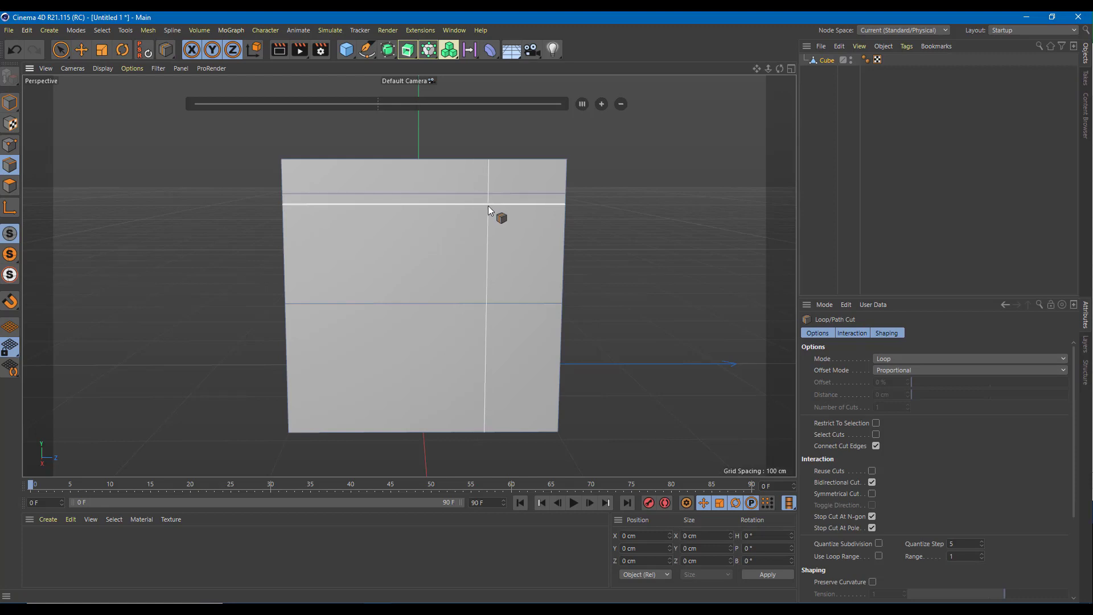
click(487, 206)
key(ctrl+z)
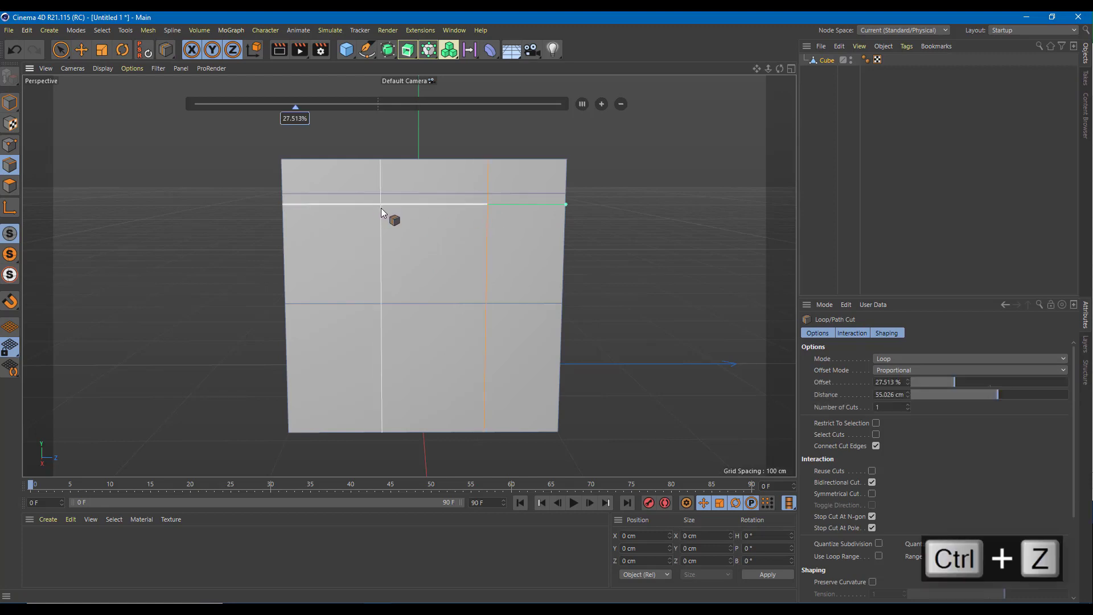
click(476, 206)
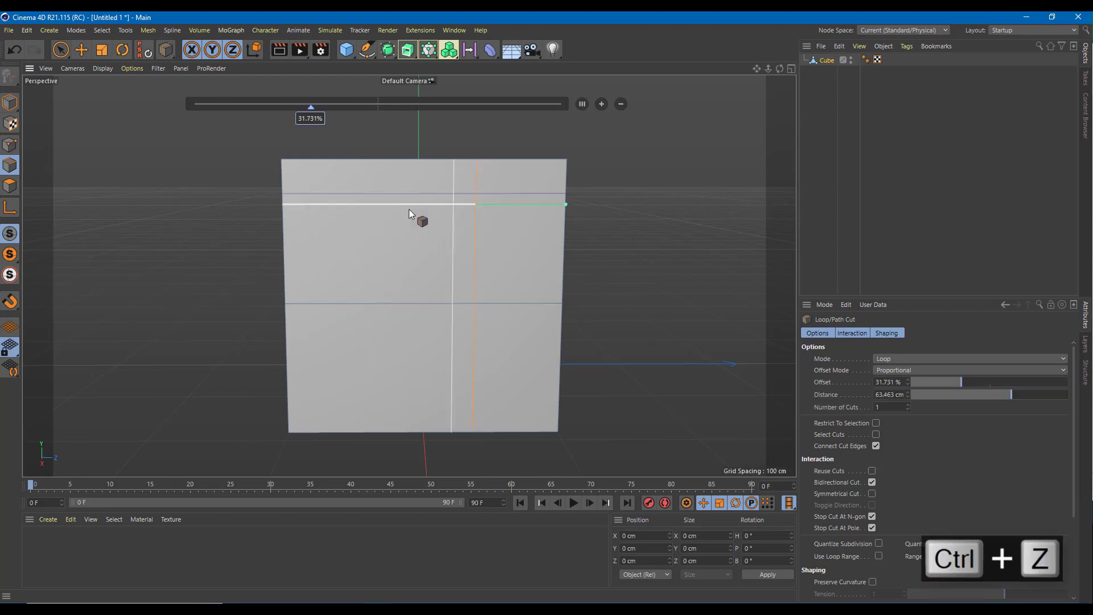
Step: Add a second vertical loop cut to the short side wall, plus vertical loop cuts dividing the opposite short wall into three columns
click(370, 204)
alt+drag(361, 265, 473, 212)
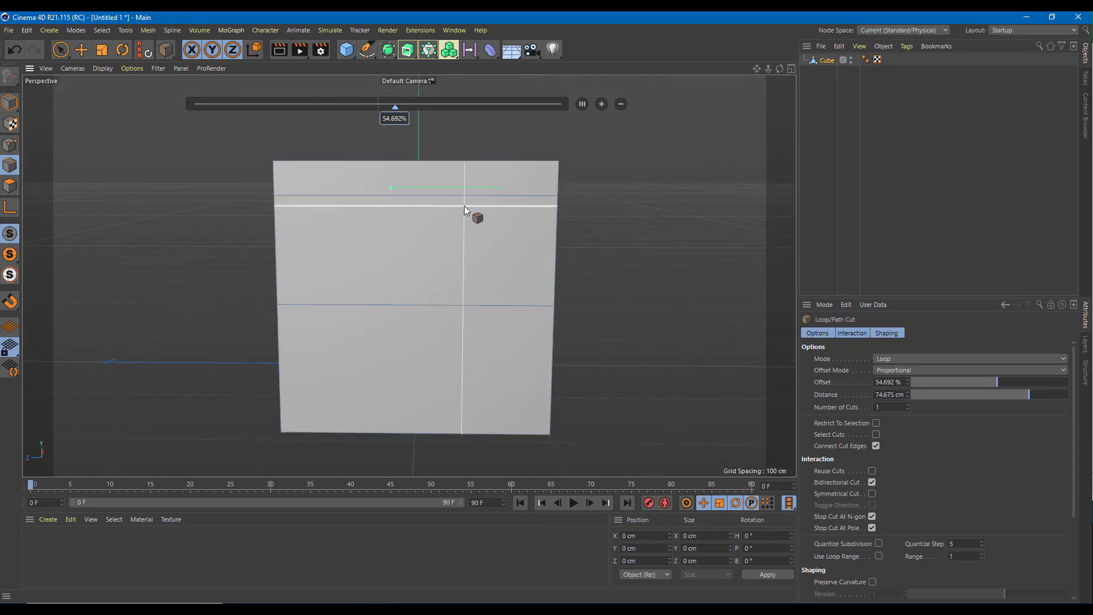
drag(464, 207, 362, 202)
alt+drag(362, 202, 302, 240)
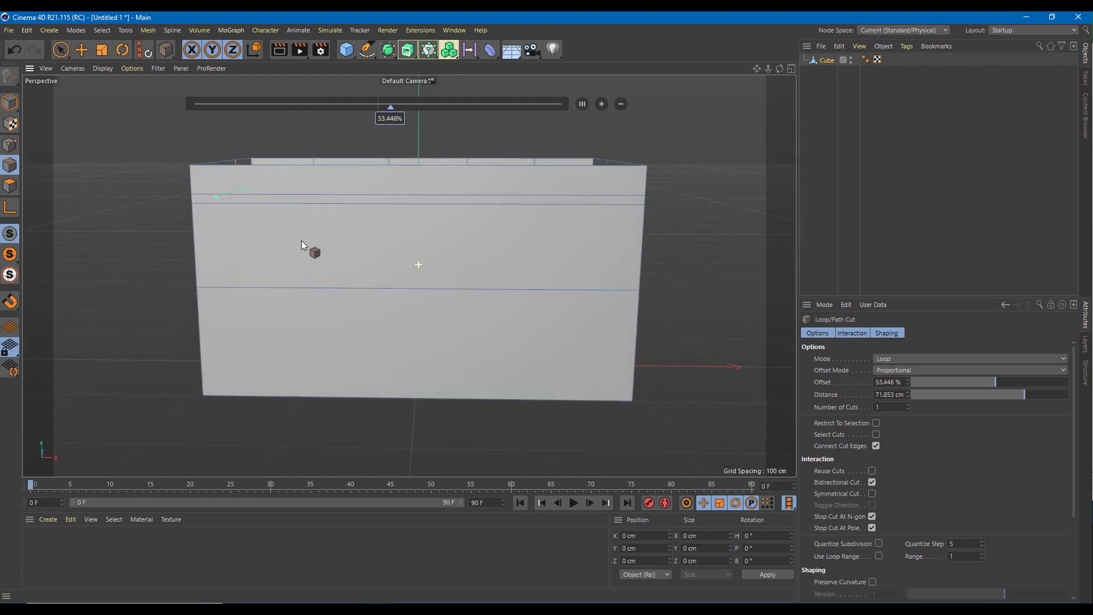
Step: Add four vertical loop cuts across the rear long wall, the first at about 17.3% and the third at about 51.4% offset
click(268, 204)
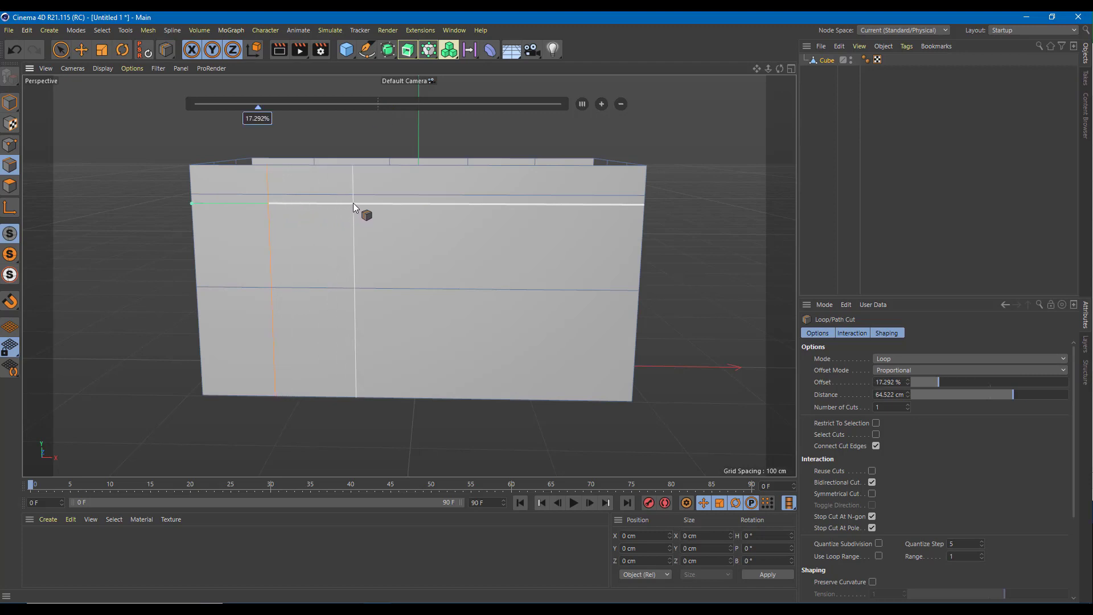
click(353, 202)
click(493, 203)
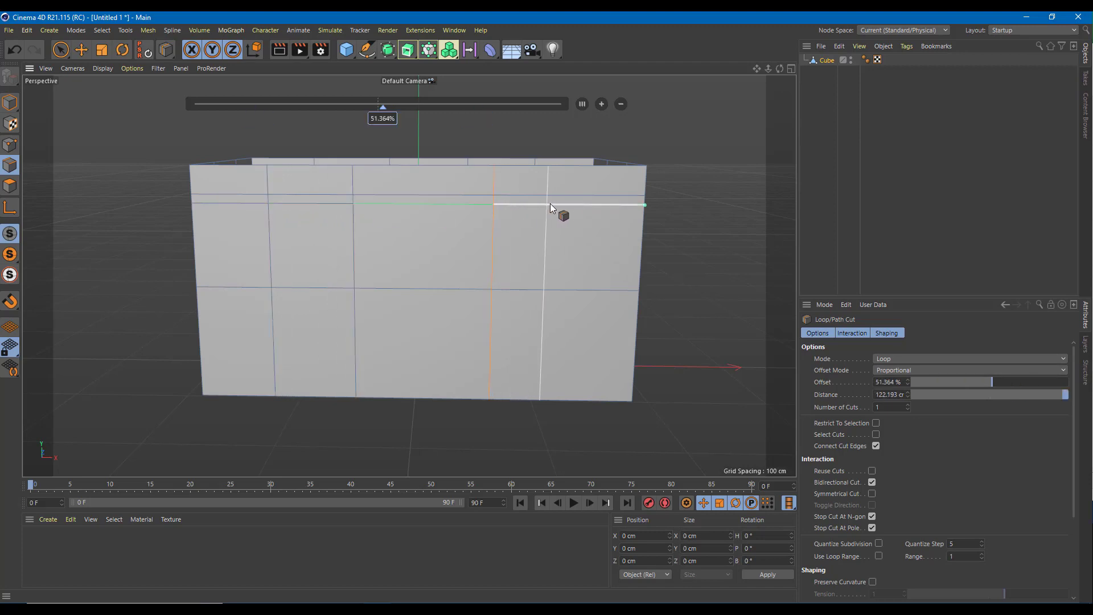
alt+drag(447, 234, 532, 239)
Step: Delete the middle-column polygon above the middle cut in the short side wall to open a window
click(61, 49)
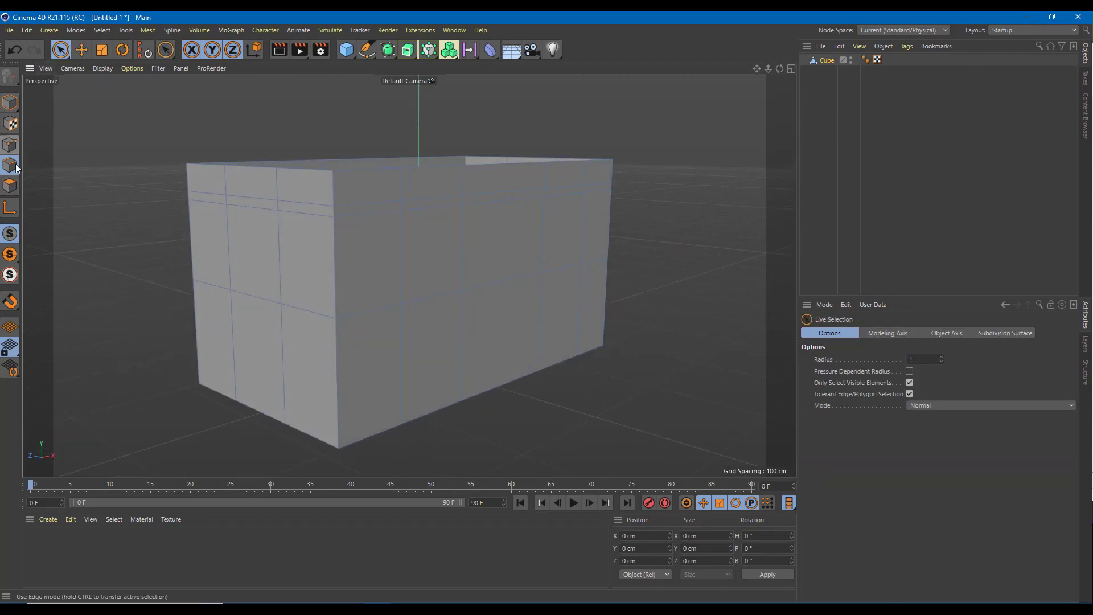
click(10, 185)
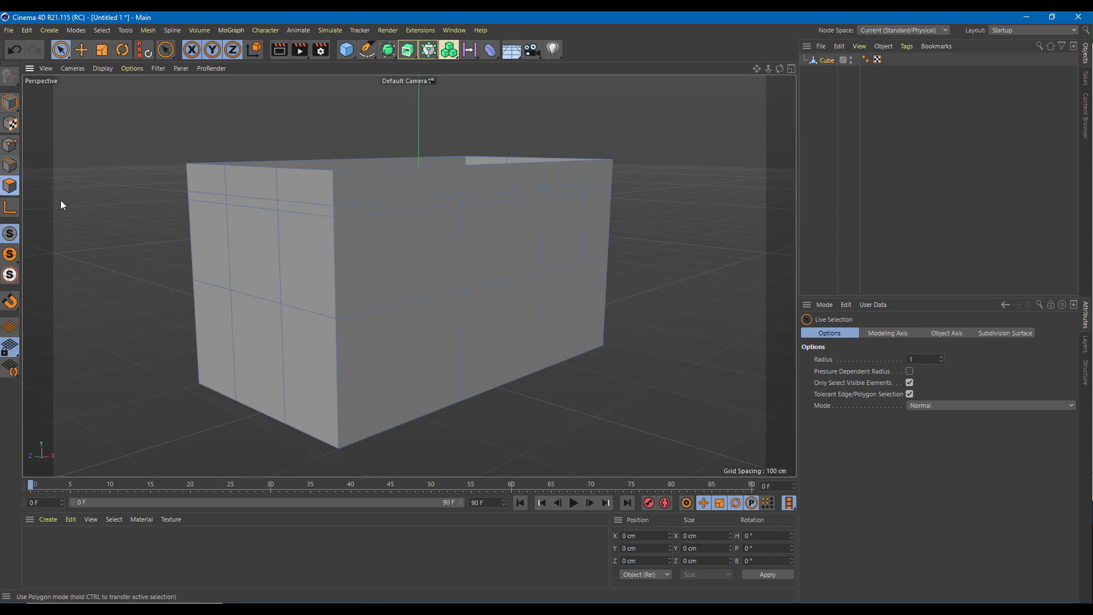
click(247, 236)
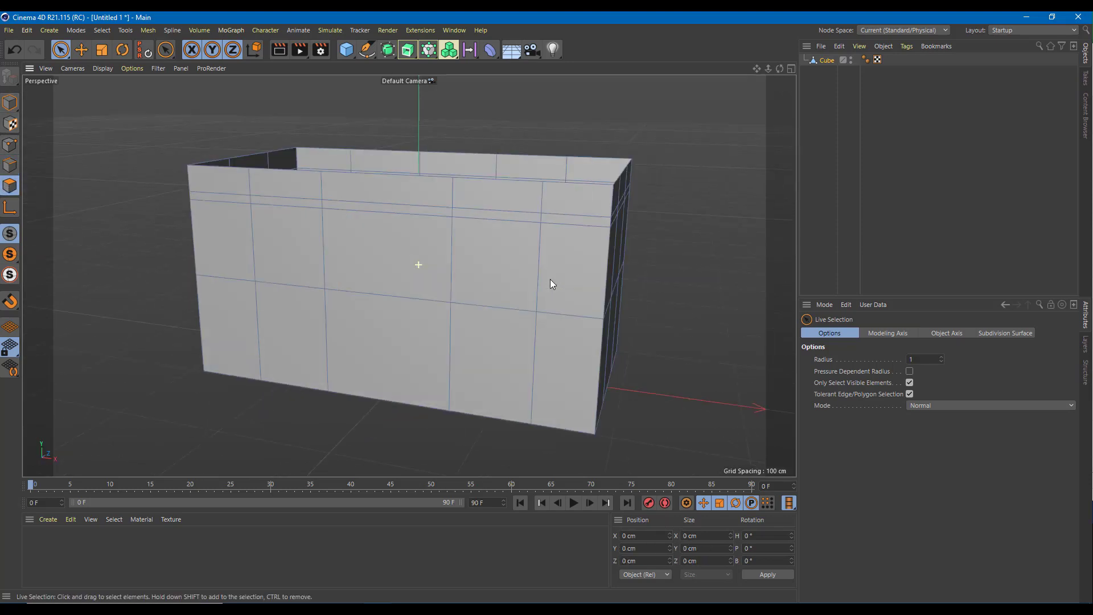
Step: Delete the polygons above the middle cut in the rear long wall's second and fourth columns to open two windows
click(339, 263)
key(Delete)
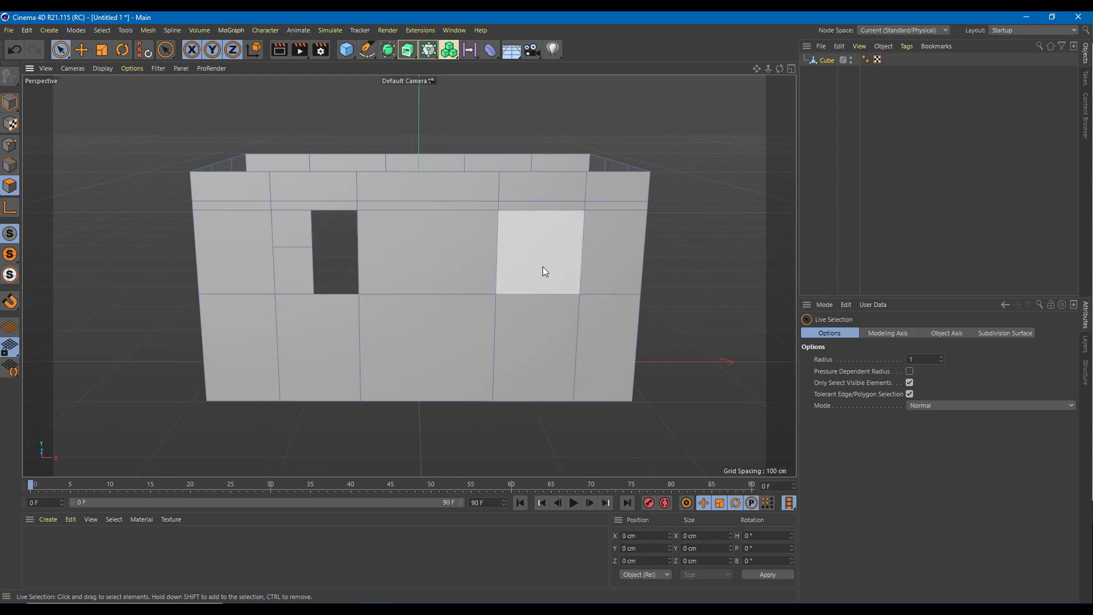
click(541, 266)
key(Delete)
Step: Open a window in the other short wall by deleting its middle-column polygon above the middle cut
alt+drag(601, 340, 448, 326)
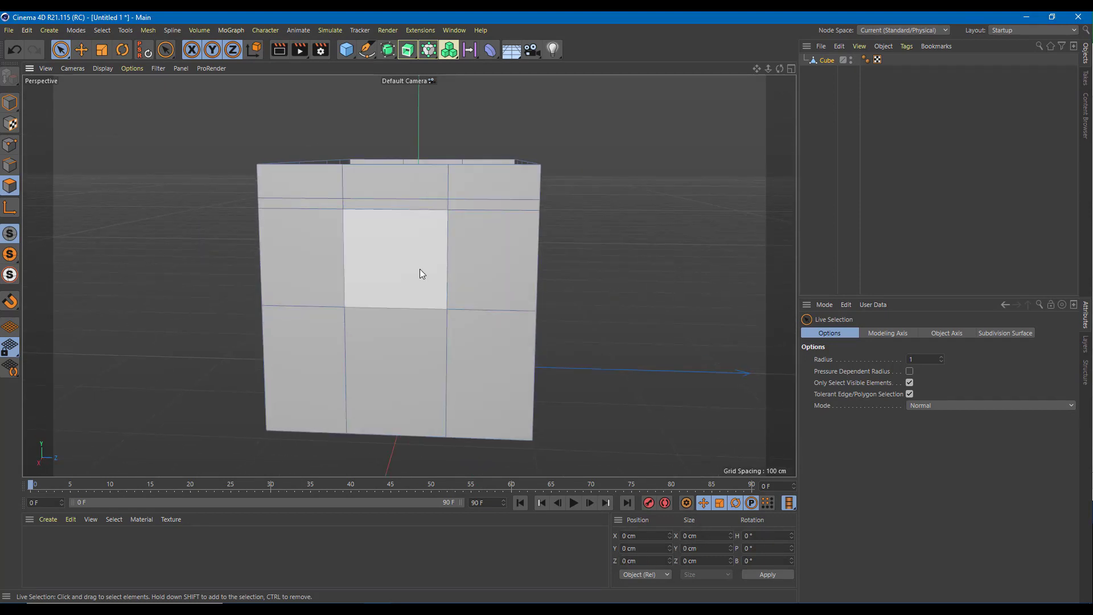
click(420, 270)
key(Delete)
alt+drag(654, 294, 410, 233)
alt+drag(251, 190, 238, 279)
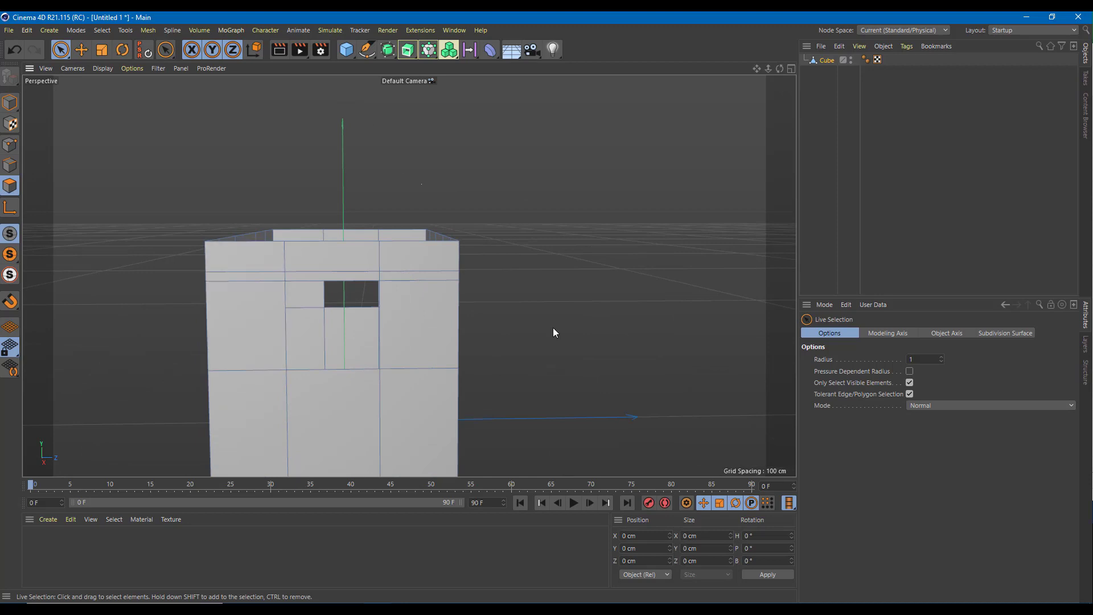
alt+drag(501, 248, 512, 269)
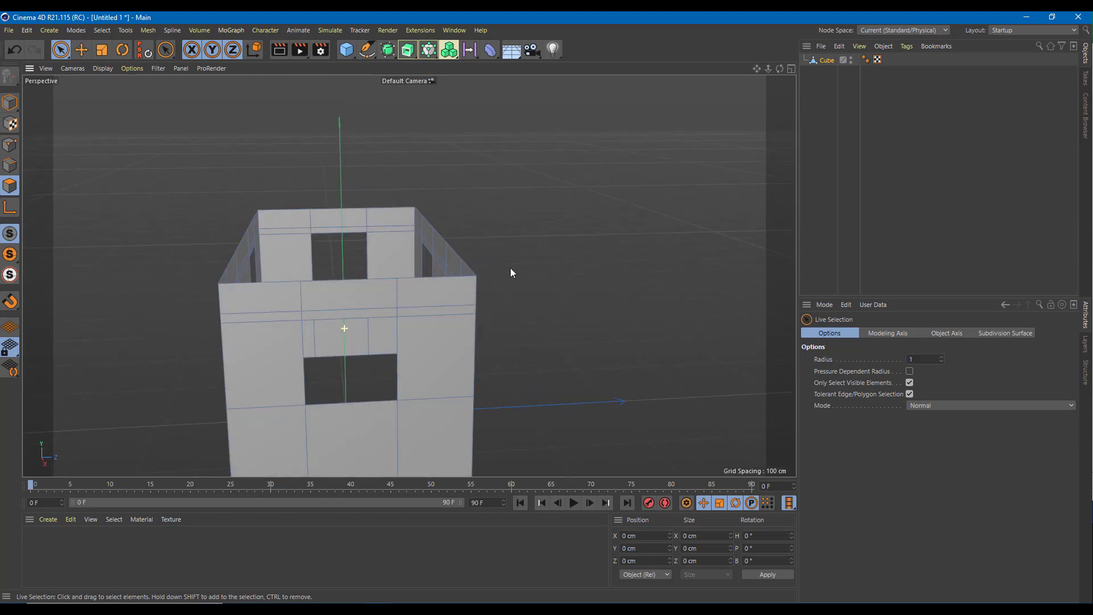
alt+drag(358, 229, 349, 223)
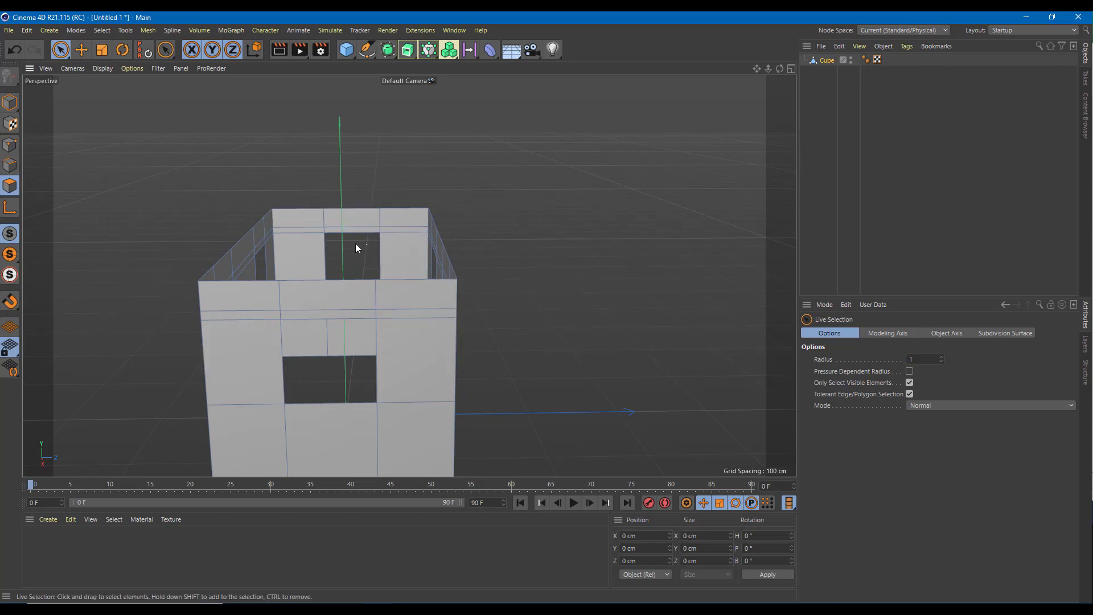
alt+drag(355, 243, 332, 254)
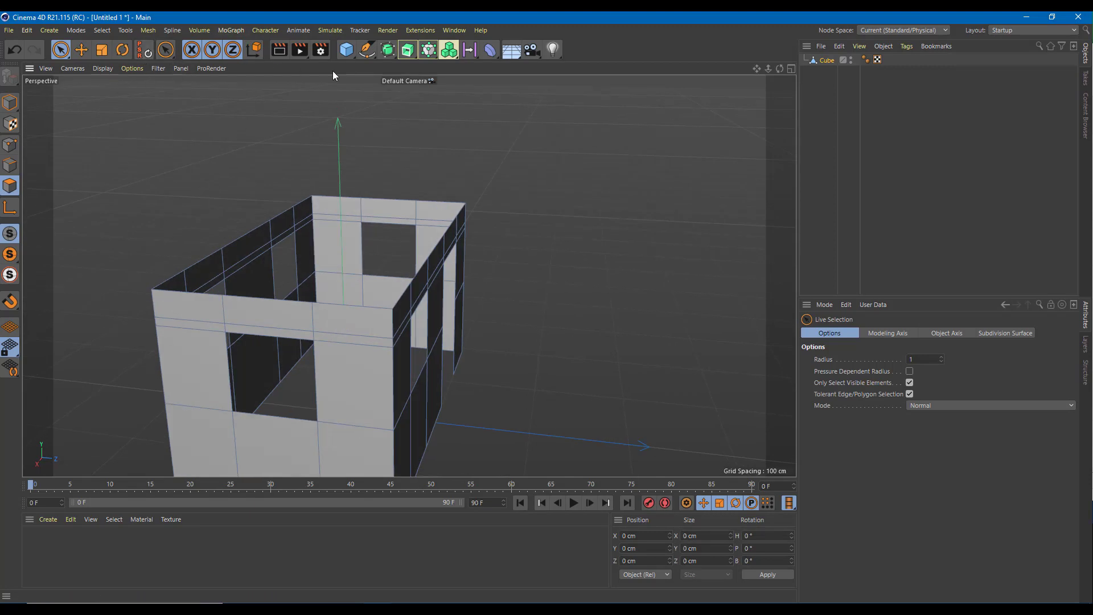
Step: Add a Plane object with 1 width segment and 2 height segments for the roof
click(344, 53)
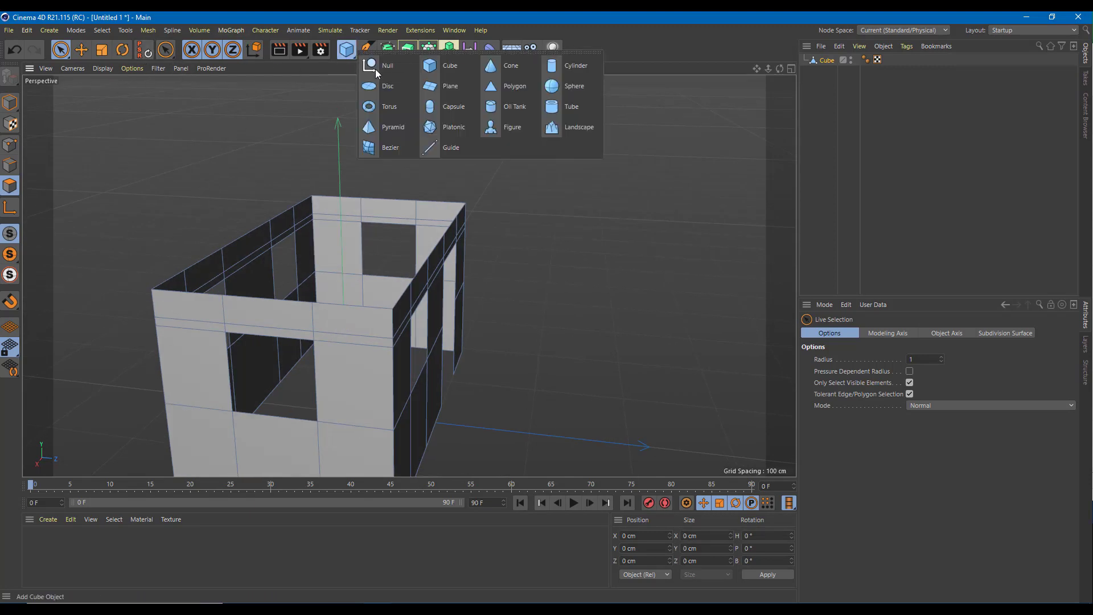
click(459, 85)
scroll(460, 353, down, 3)
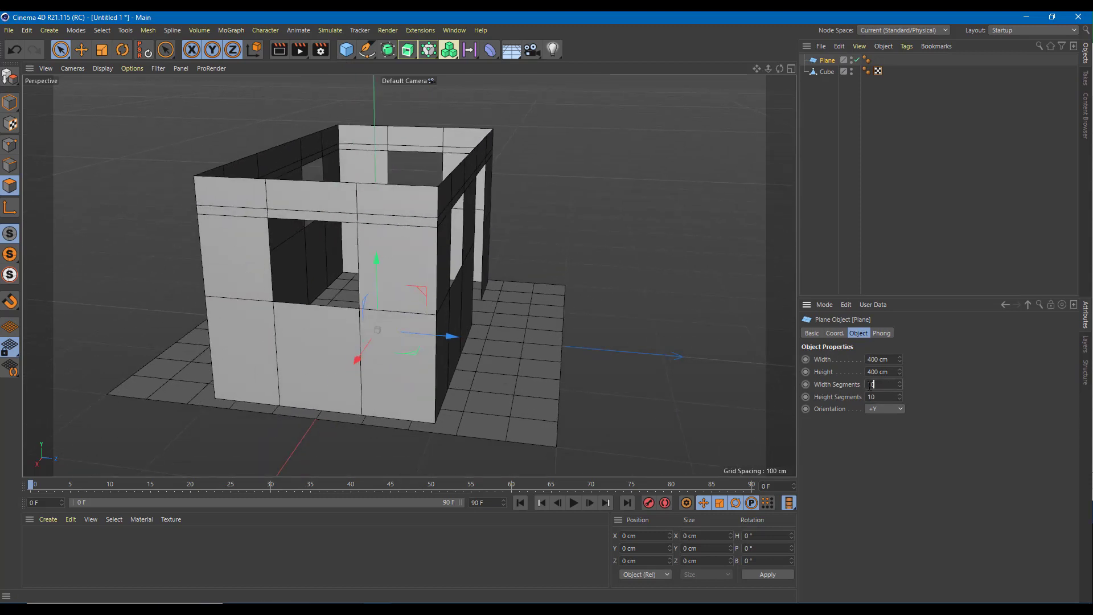
click(888, 385)
text(1)
key(Tab)
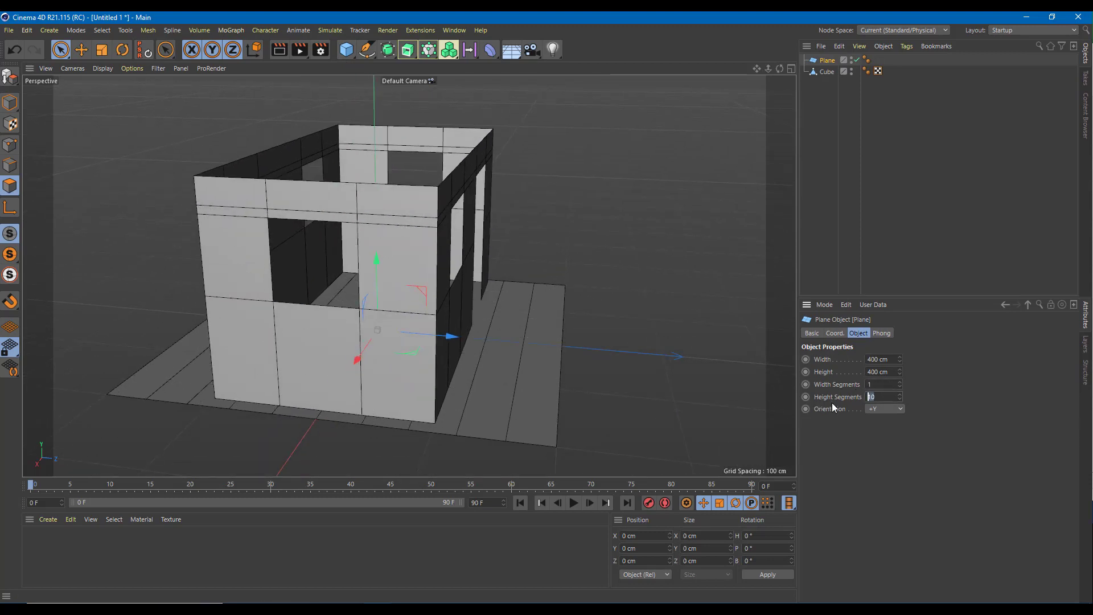
click(877, 385)
click(885, 398)
Step: Raise the plane above the walls to about 209.5 cm on Y and make it editable
drag(376, 264, 375, 79)
alt+drag(169, 153, 200, 206)
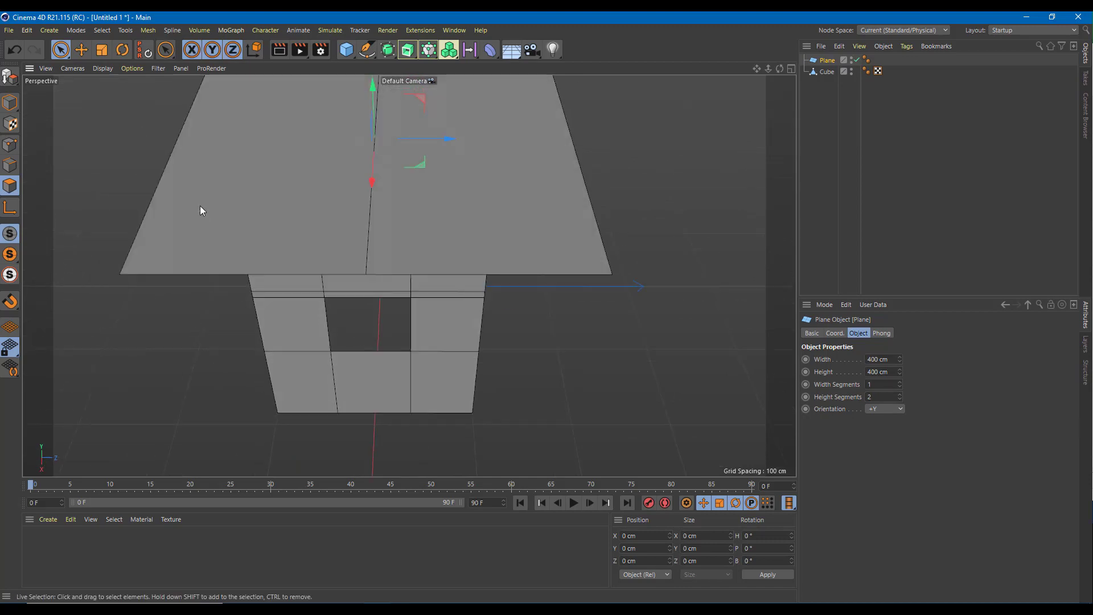
alt+middle_drag(200, 206, 191, 274)
click(101, 50)
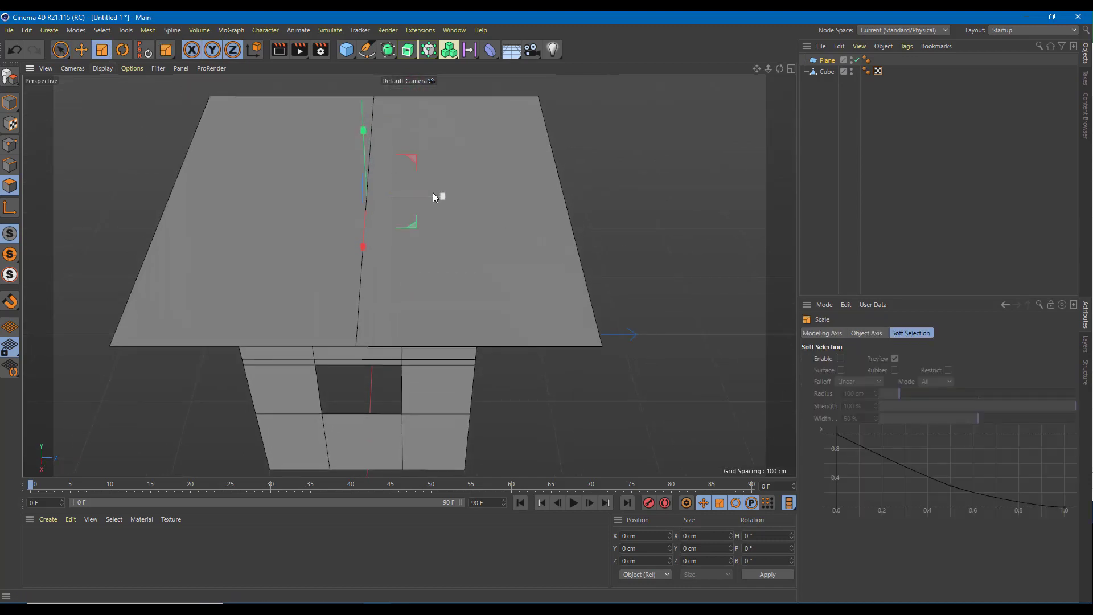
key(c)
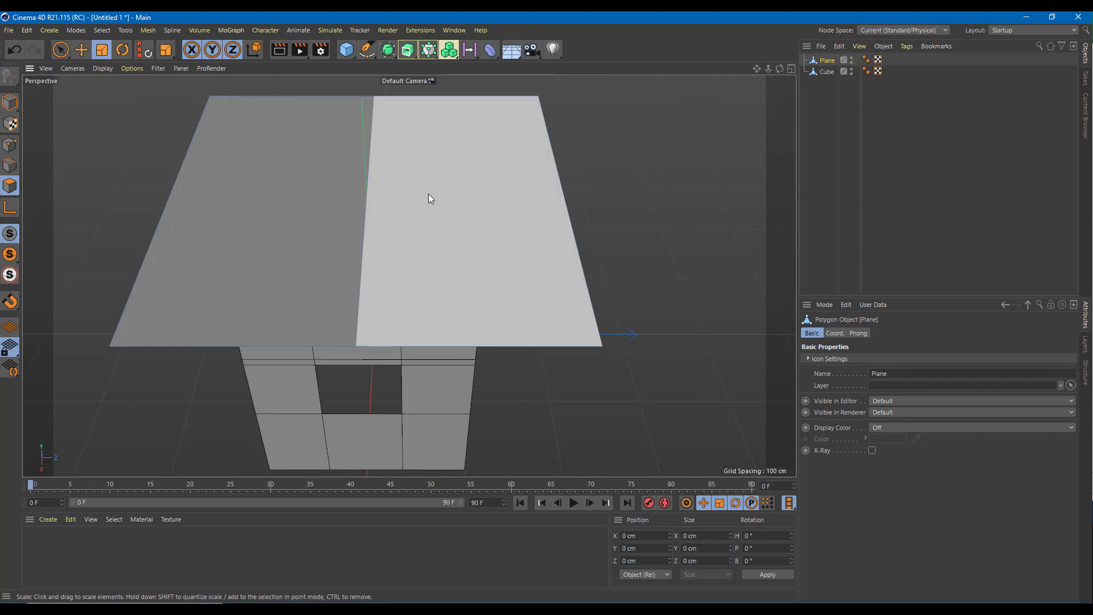
Step: Narrow the whole plane along Z to about 225 cm and lower it to about 201.4 cm on Y
click(823, 60)
mouse_move(569, 205)
alt+mouse_down()
mouse_move(528, 163)
mouse_move(561, 193)
alt+mouse_up()
click(166, 51)
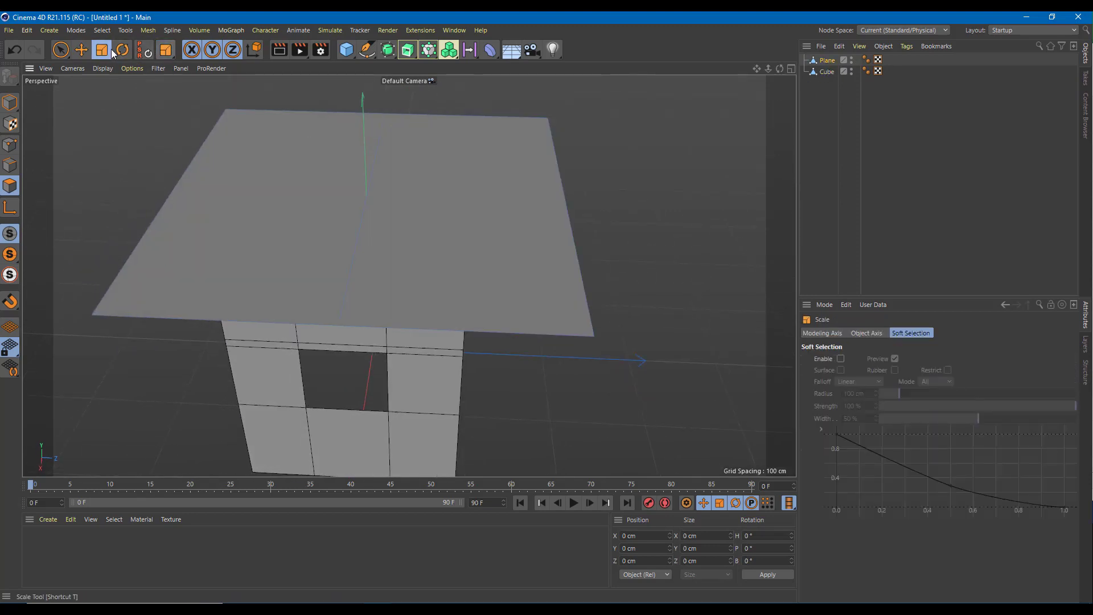
click(825, 60)
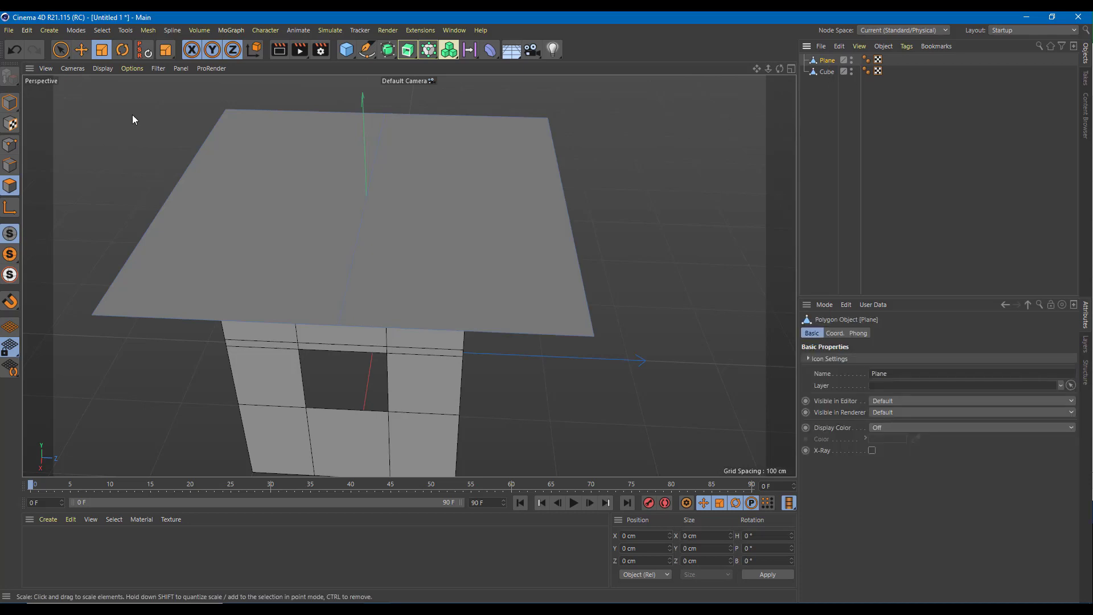
click(10, 103)
drag(443, 199, 419, 149)
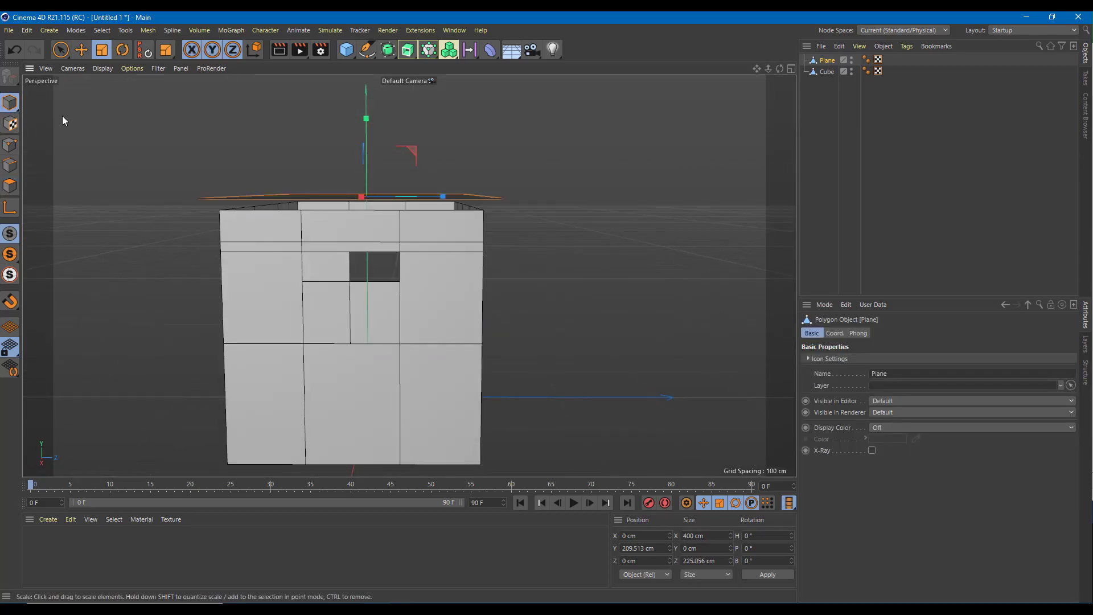
click(60, 50)
drag(369, 125, 368, 131)
Step: Raise the plane's centre edge about 92 cm along Y to form the ridge of a gable roof
scroll(371, 170, up, 4)
alt+drag(371, 174, 356, 312)
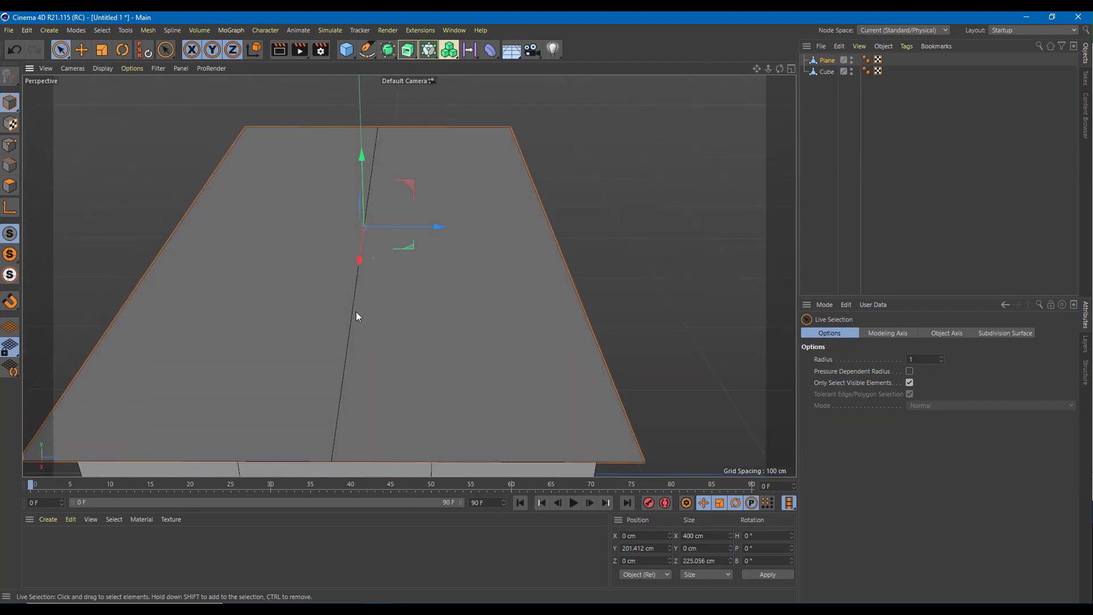
click(9, 165)
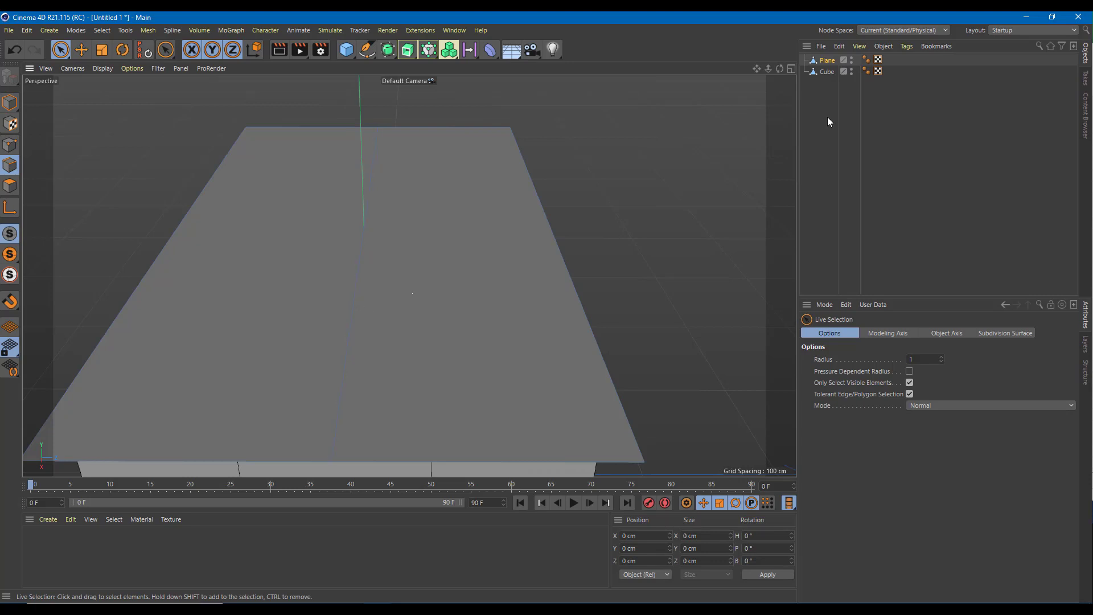
alt+drag(447, 227, 407, 274)
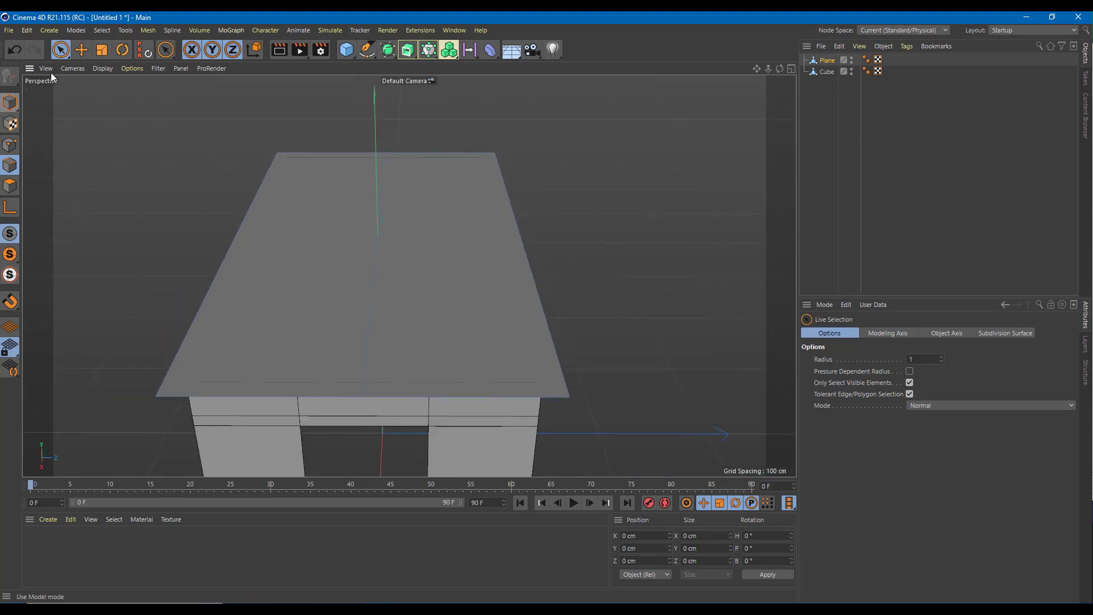
click(366, 346)
alt+drag(455, 274, 377, 76)
Step: Extrude both roof polygons with a 5 cm offset and Create Caps enabled to give the roof thickness
alt+drag(470, 294, 595, 170)
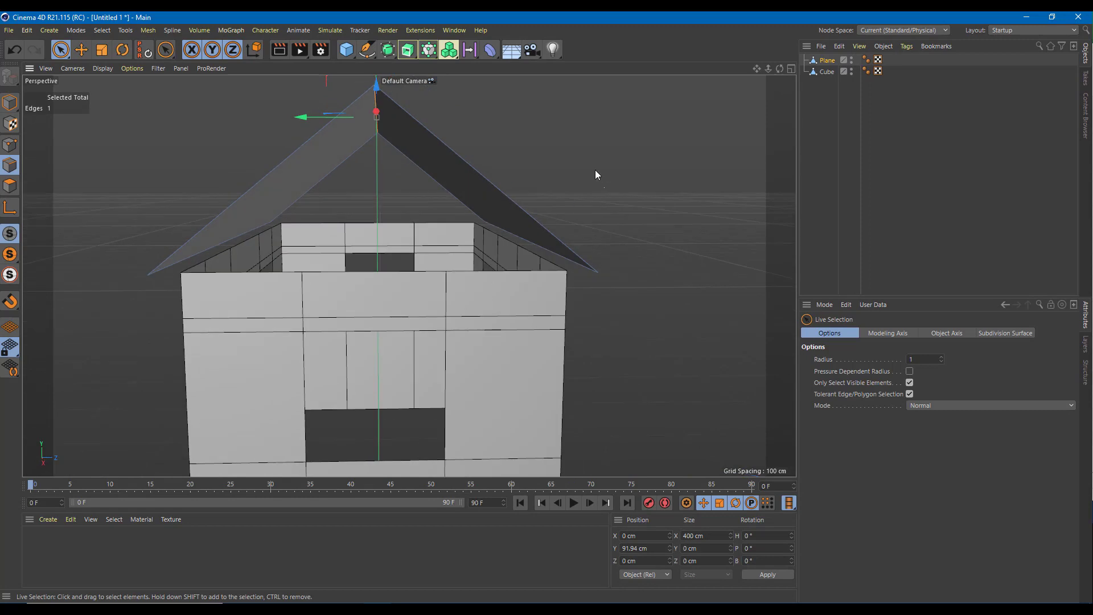
click(12, 186)
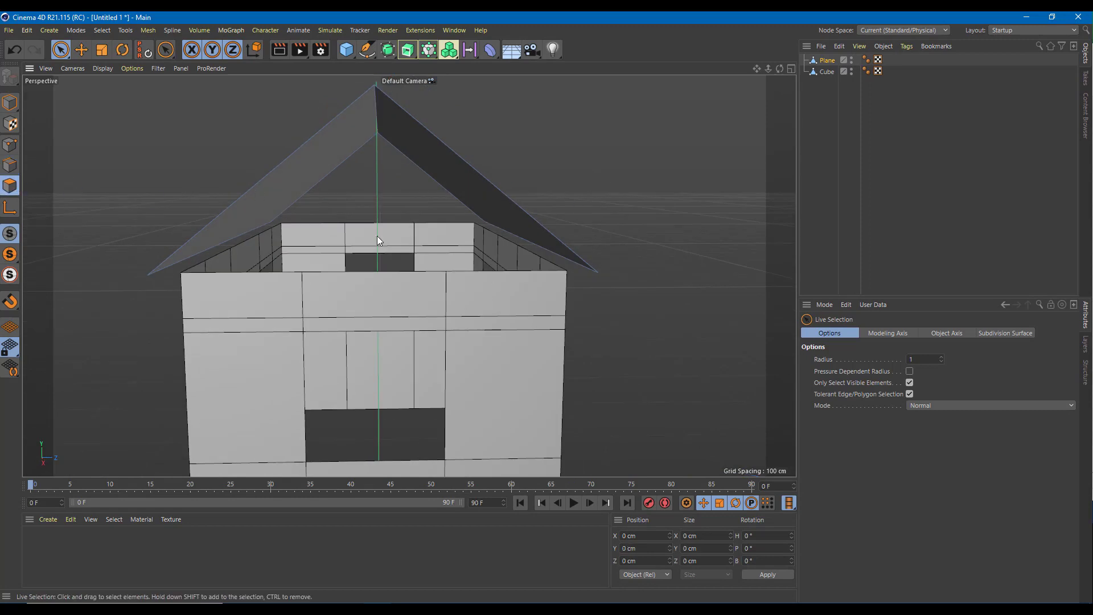
alt+drag(376, 236, 287, 220)
click(312, 204)
alt+drag(411, 200, 493, 210)
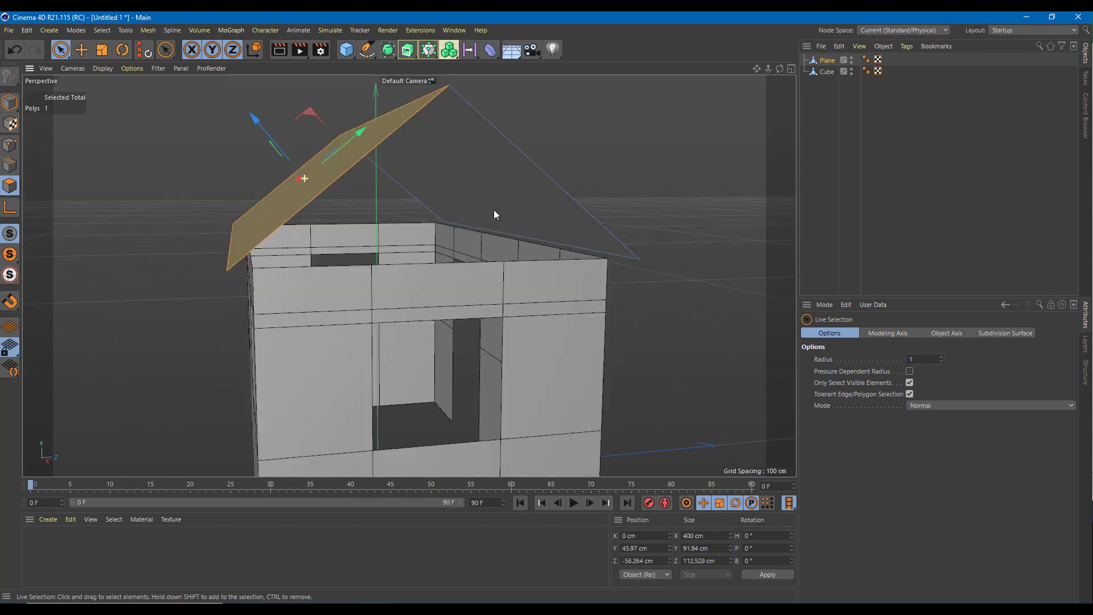
shift+click(531, 190)
alt+drag(552, 231, 500, 225)
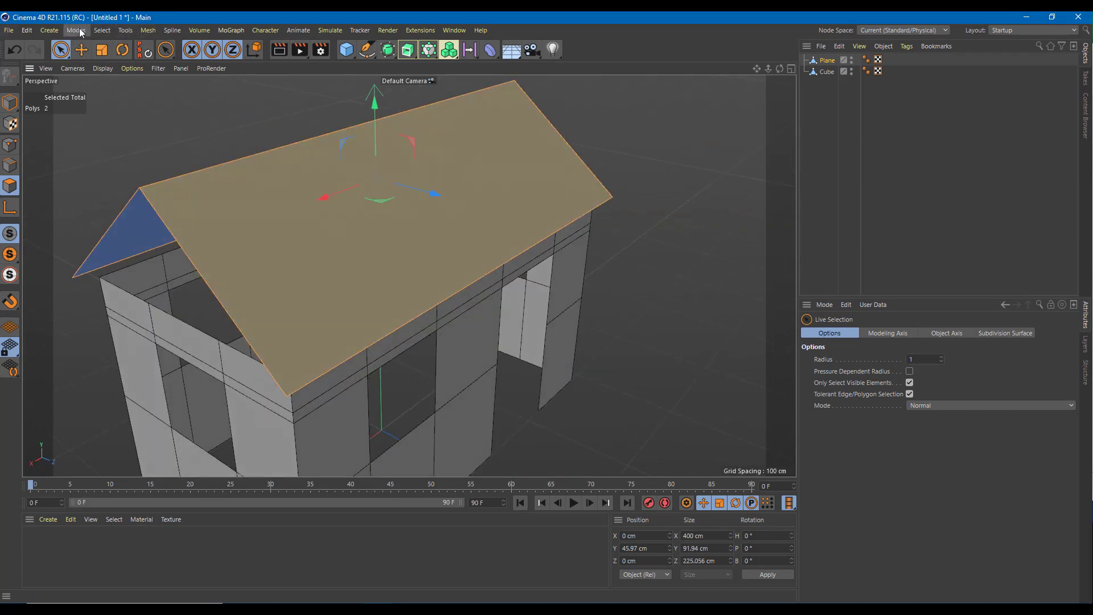
click(102, 30)
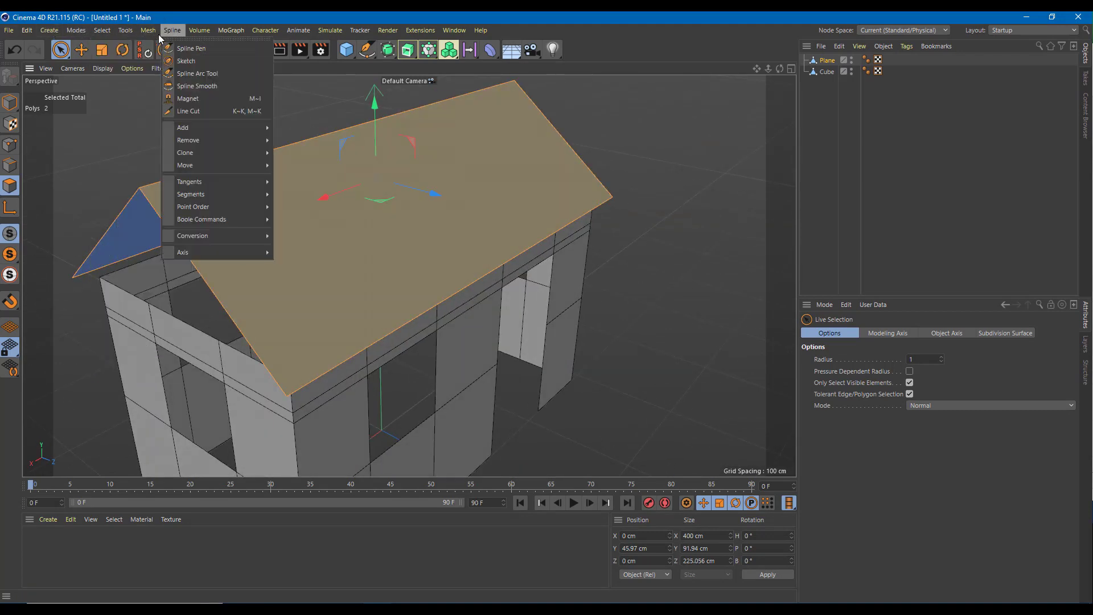
click(364, 170)
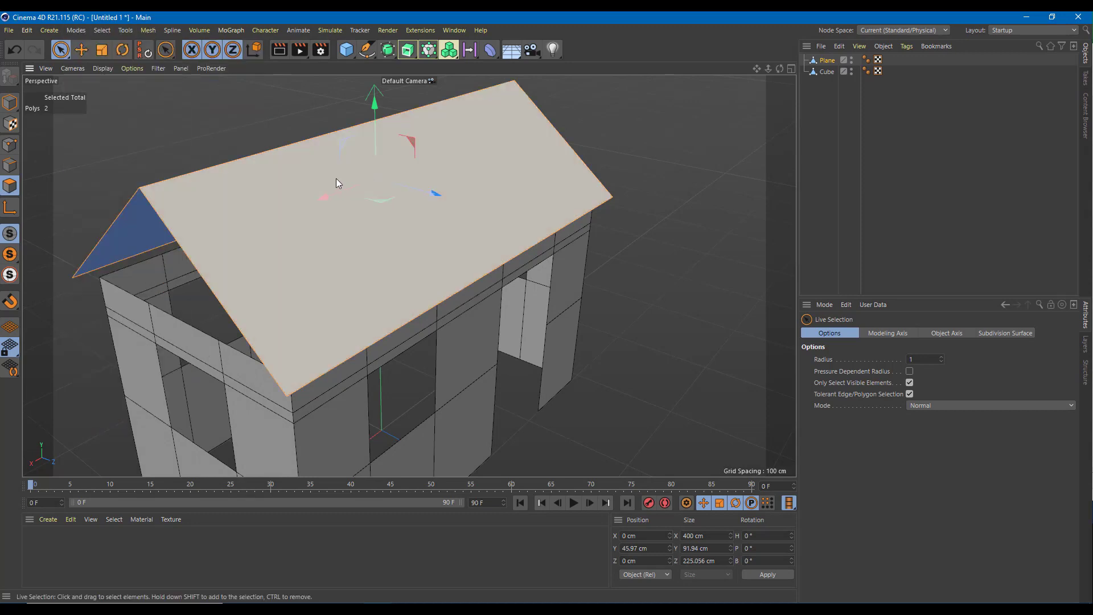
right_click(336, 179)
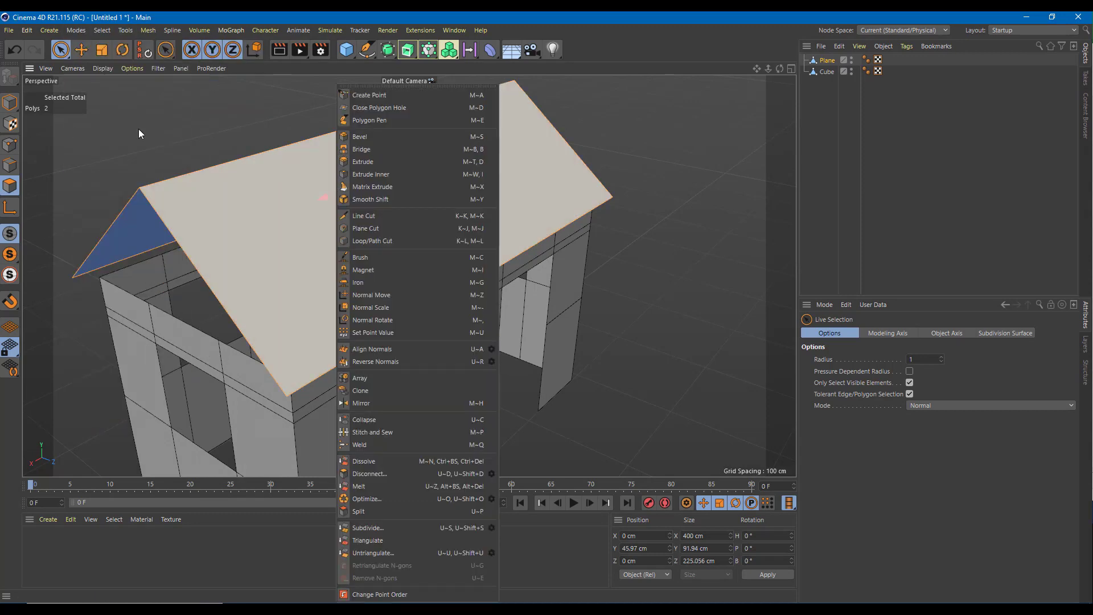
click(377, 159)
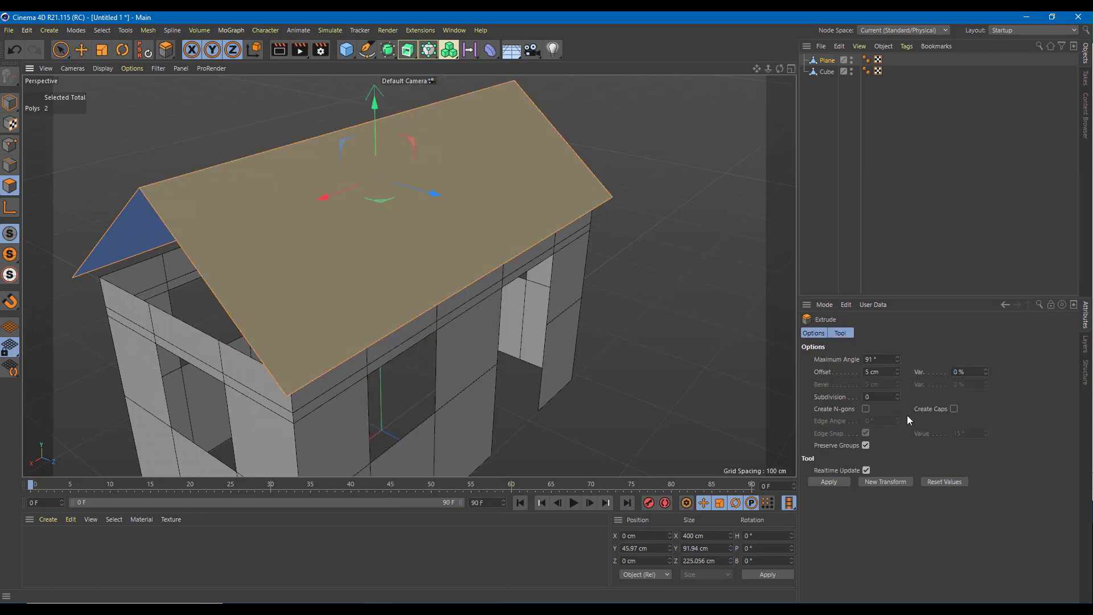
click(954, 408)
click(827, 481)
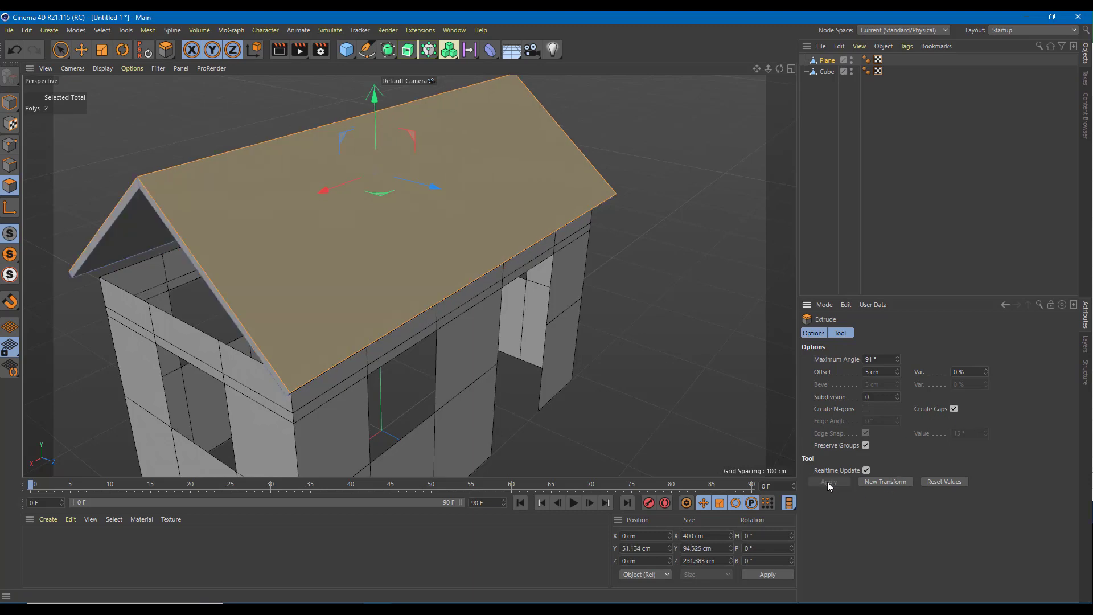
alt+drag(408, 291, 495, 263)
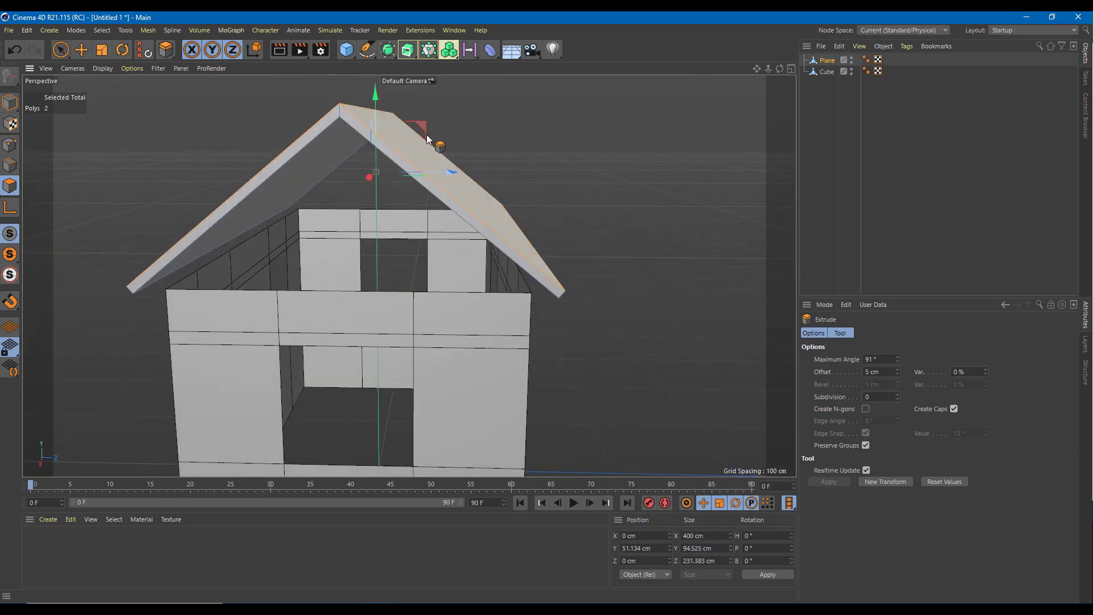
Step: Lower the two selected underside polygons of the roof along Y to about 31 cm to thicken the roof
drag(367, 93, 375, 114)
mouse_move(569, 171)
alt+mouse_down()
mouse_move(494, 208)
mouse_move(556, 182)
mouse_move(571, 160)
alt+mouse_up()
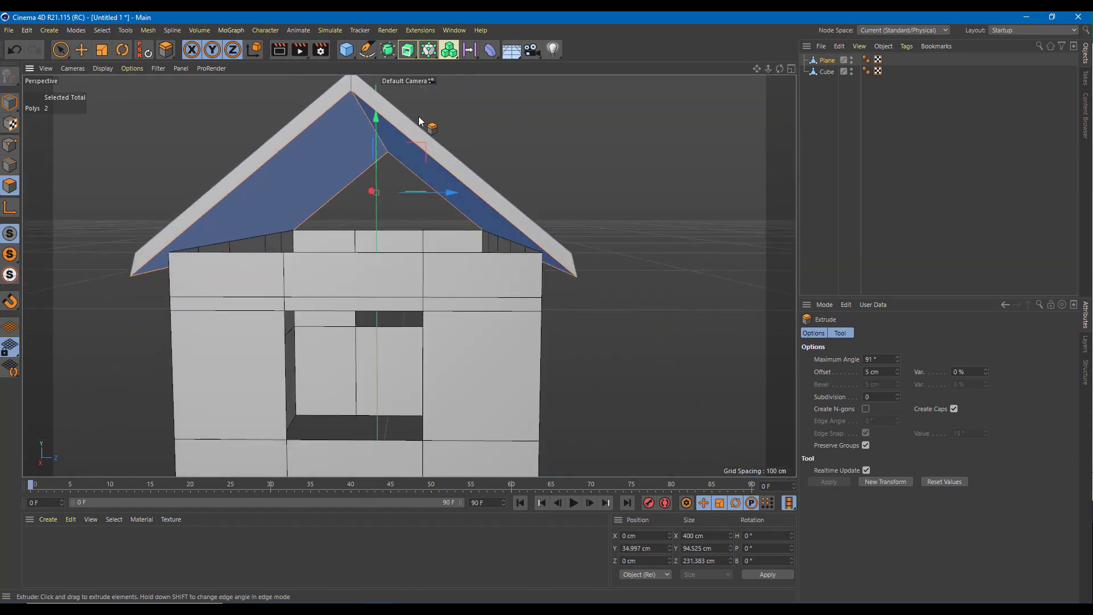
drag(377, 115, 381, 122)
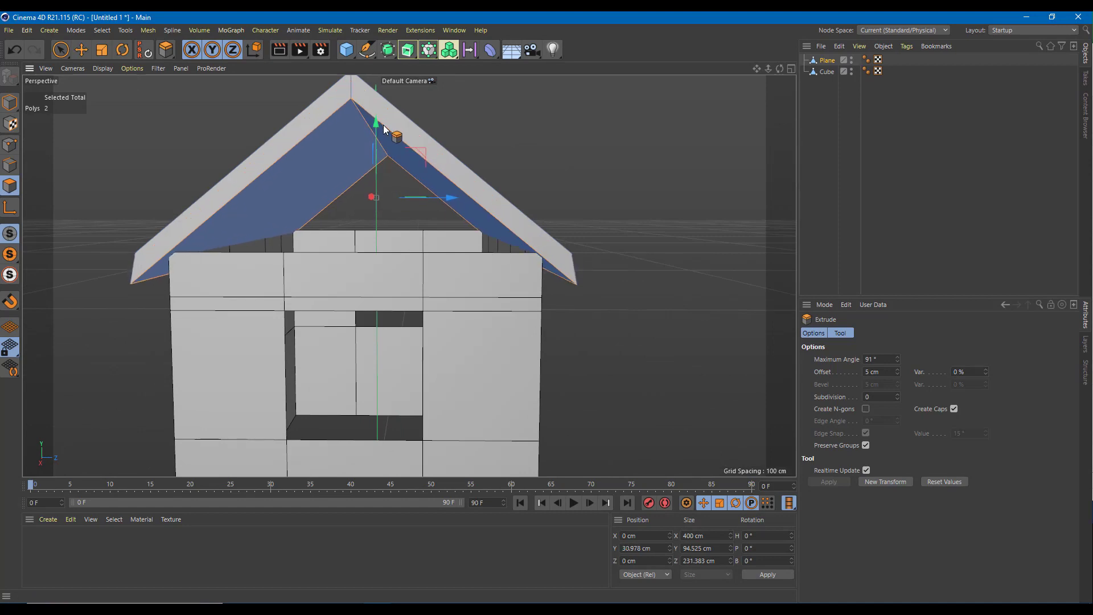
alt+drag(624, 255, 396, 291)
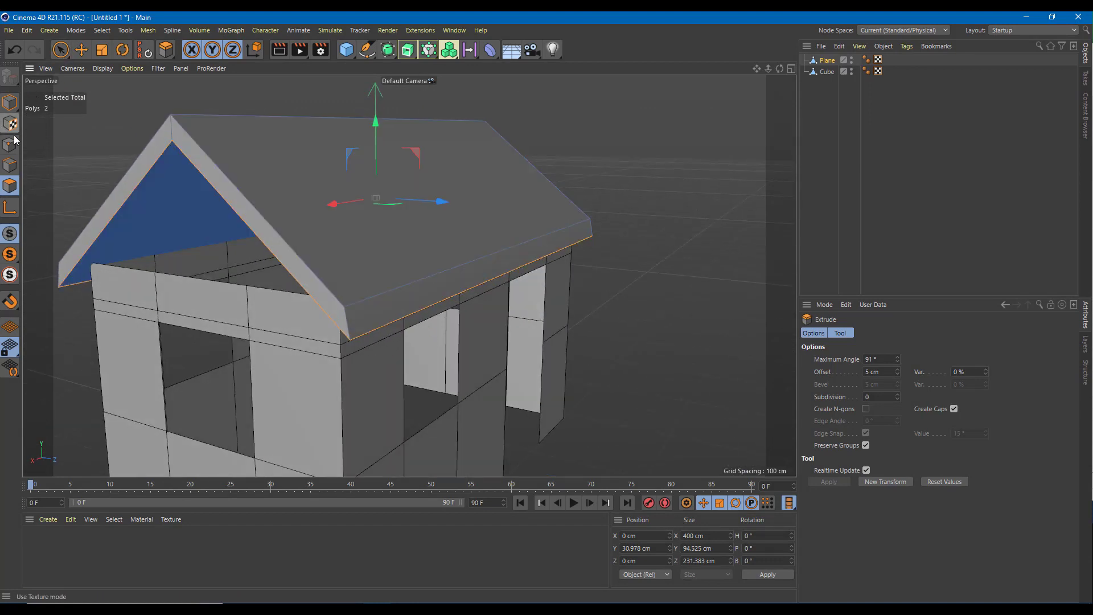
Step: Select the two lower outer eave edges of the roof and scale them inward along Z to about 210.9 cm
click(10, 165)
click(357, 335)
alt+drag(357, 336, 342, 319)
shift+click(172, 359)
click(87, 53)
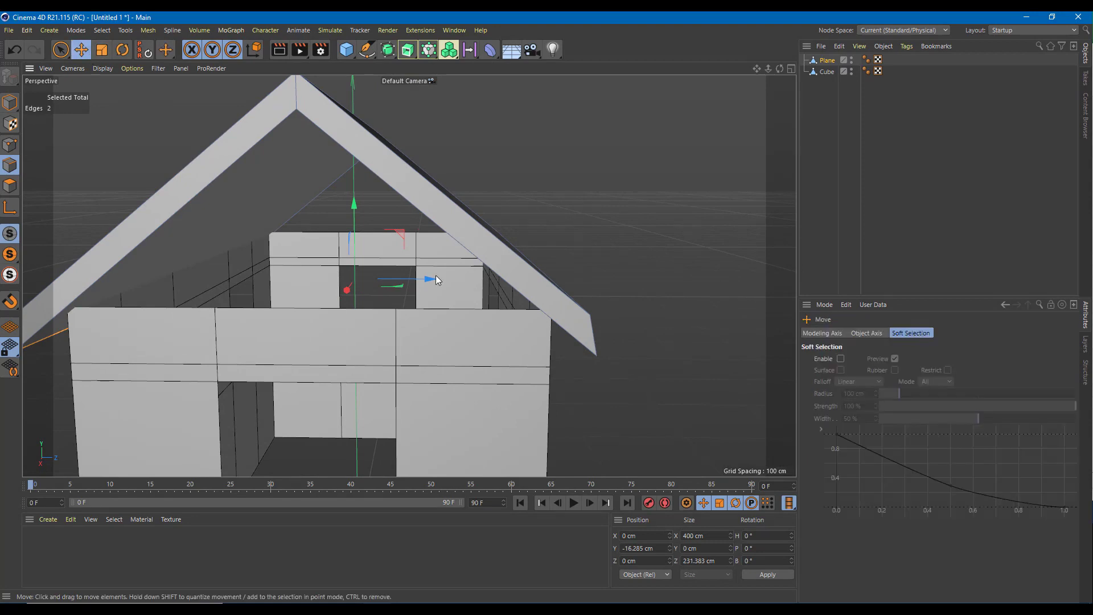
scroll(435, 275, down, 5)
click(100, 51)
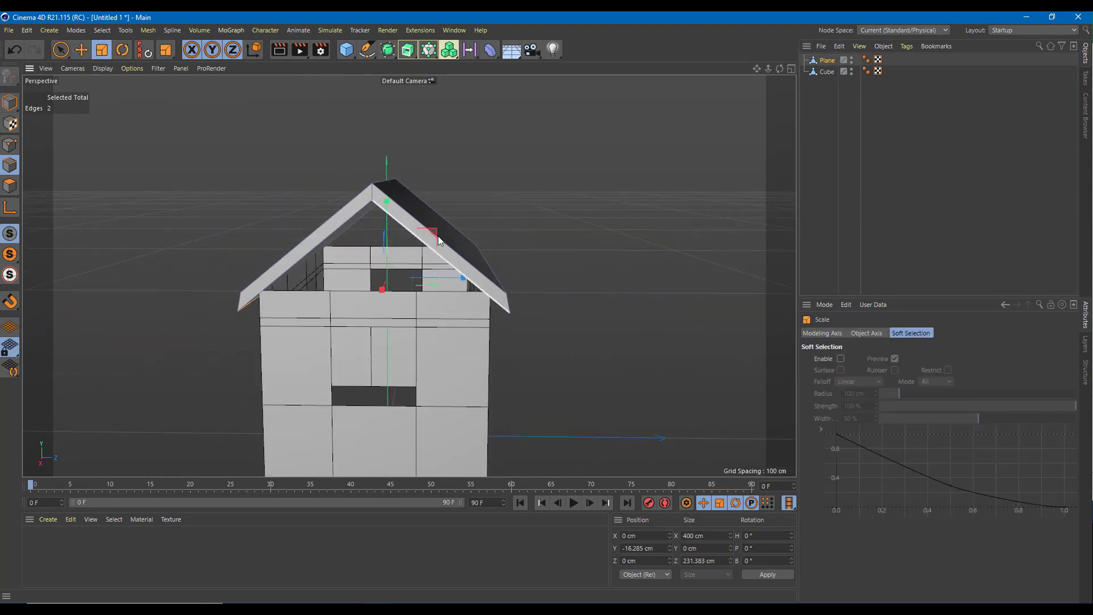
drag(466, 281, 456, 282)
Step: Raise the two selected eave edges along Y to about -8 cm
click(58, 49)
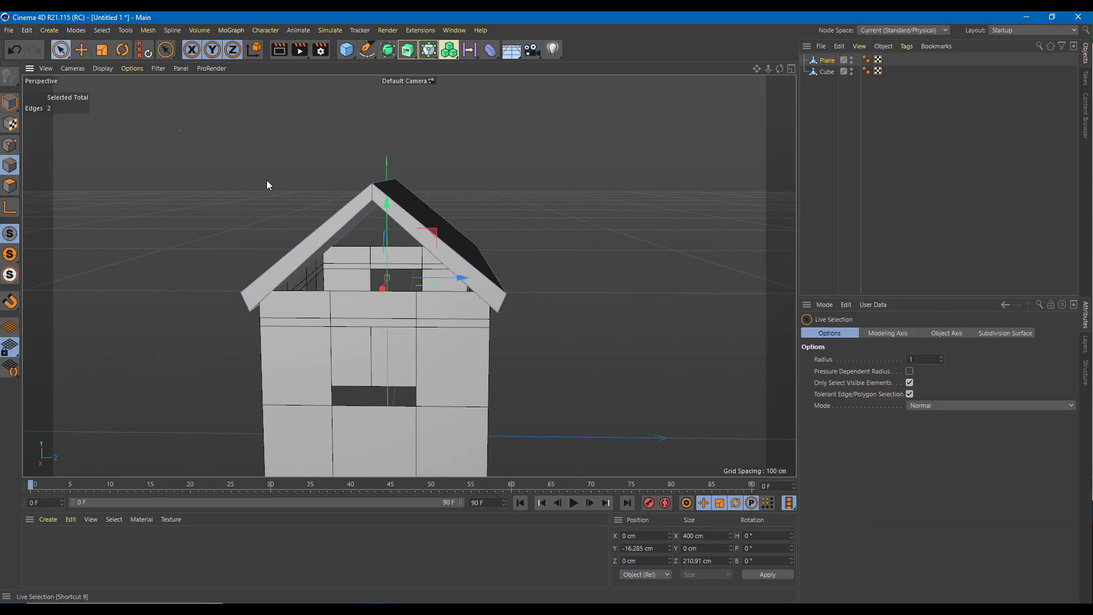
drag(387, 227, 388, 220)
alt+drag(401, 245, 281, 280)
scroll(439, 253, up, 3)
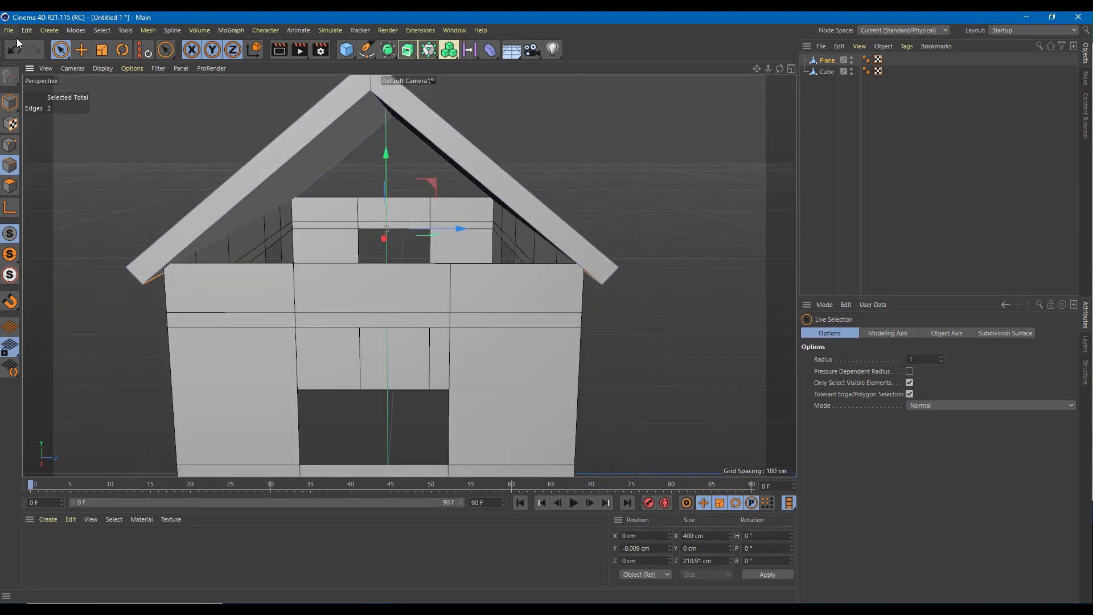
Step: Loop-cut the cube vertically near the middle of the wall section above the opening on both gable ends, at about 50.8% on the second
click(10, 145)
alt+drag(248, 279, 260, 312)
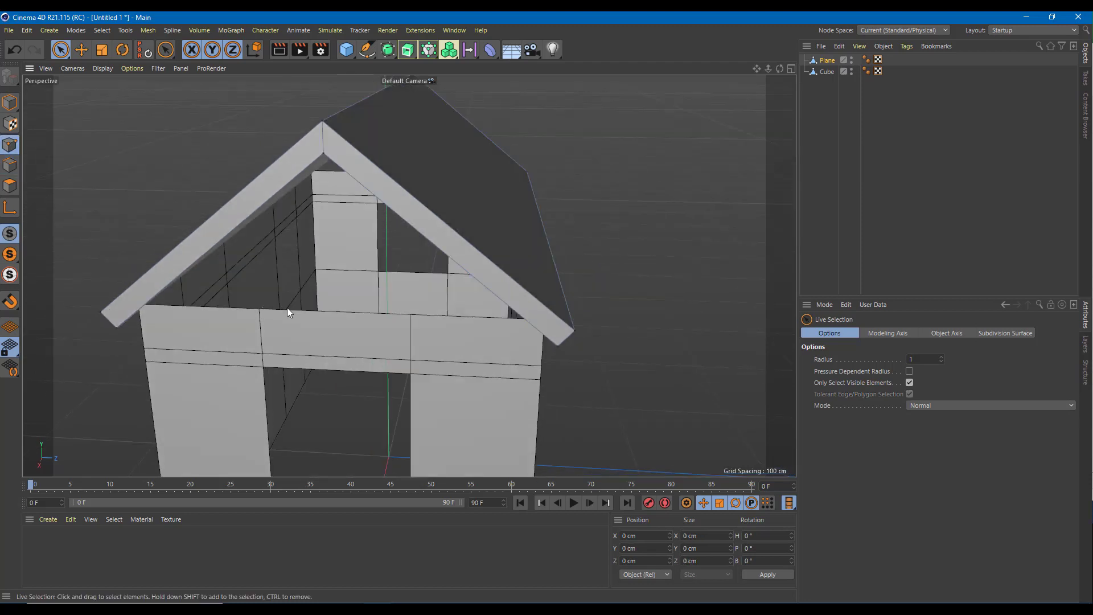
alt+drag(344, 317, 380, 339)
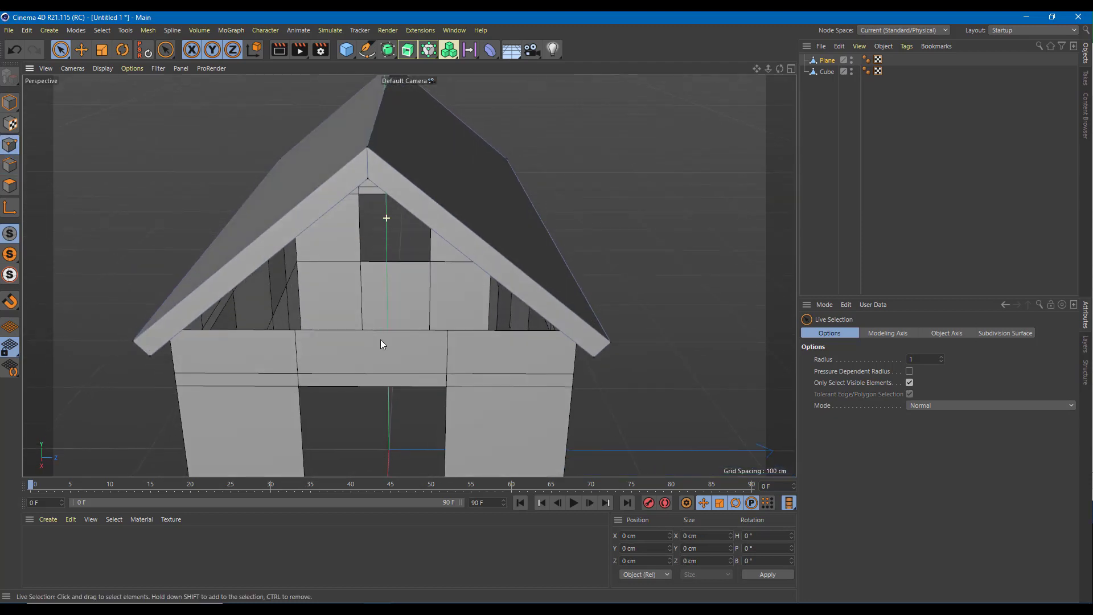
click(826, 72)
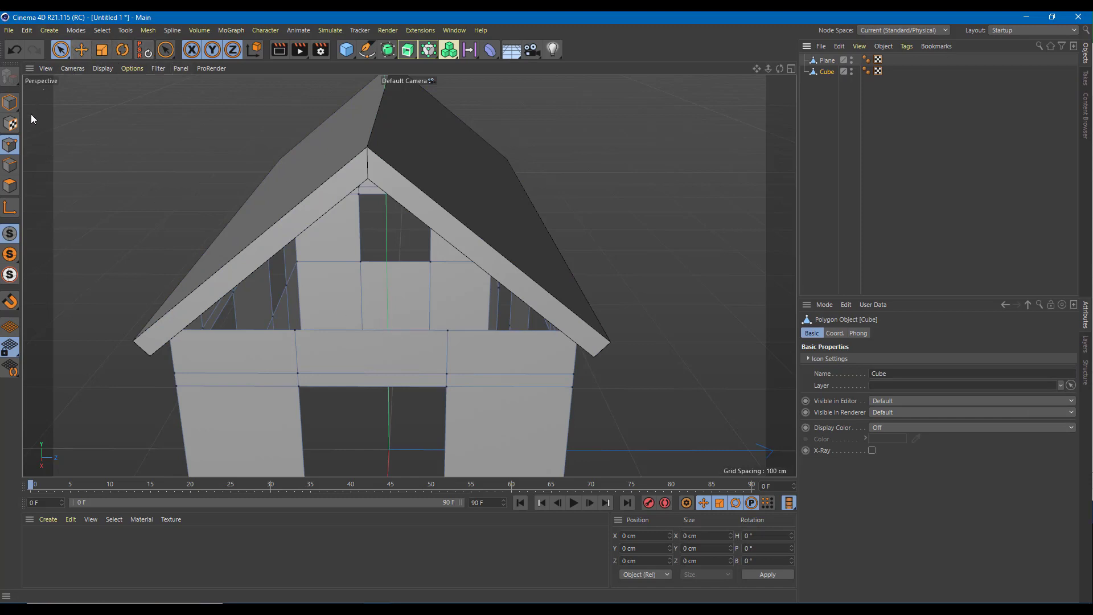
click(11, 165)
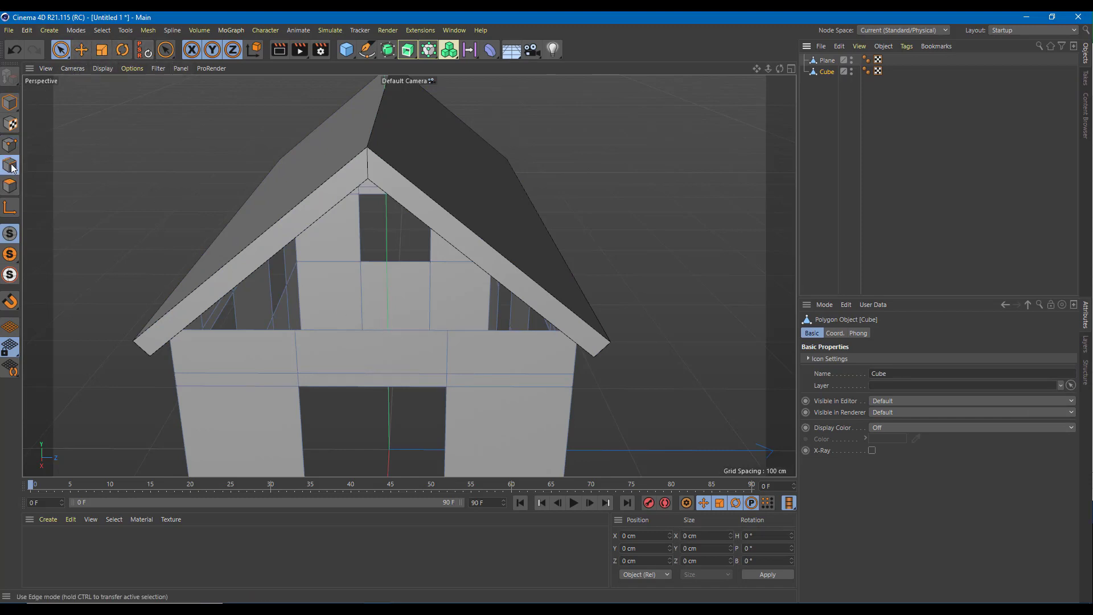
key(k)
key(l)
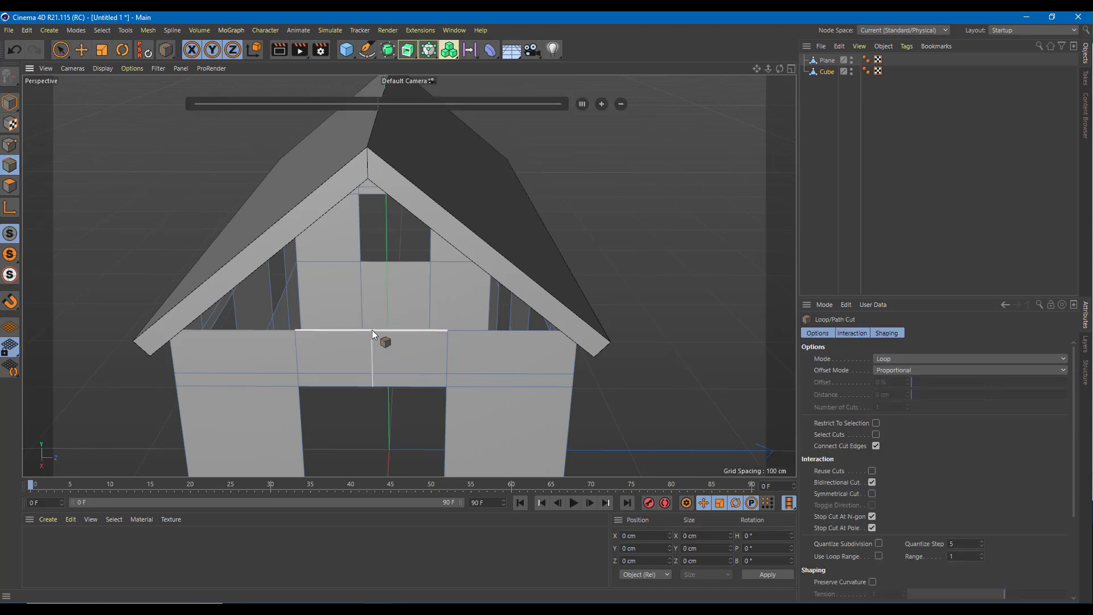
click(371, 329)
alt+drag(605, 334, 313, 325)
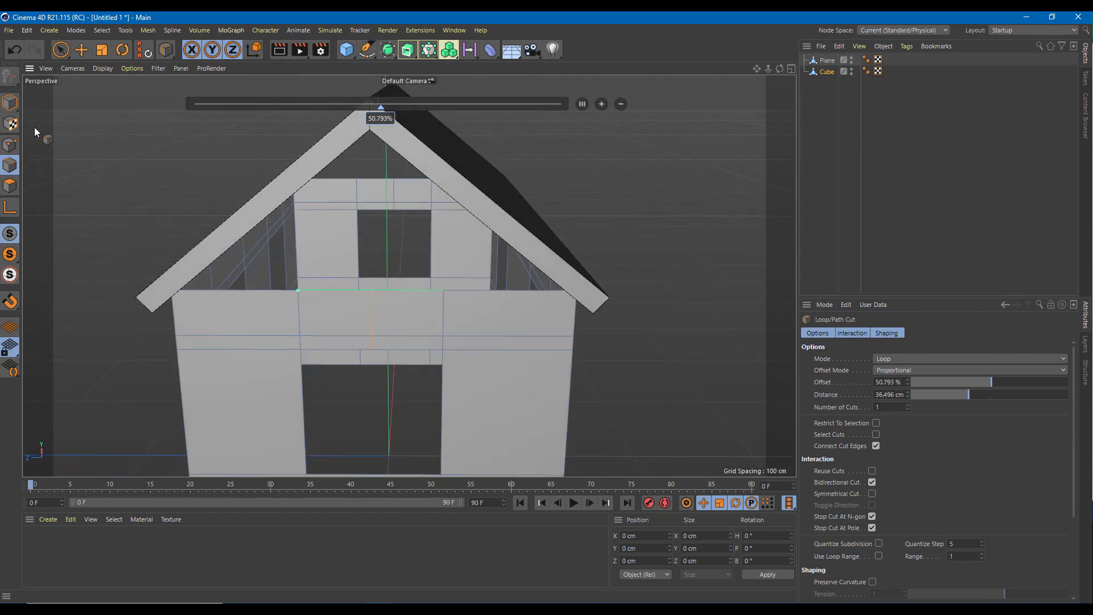
Step: Raise the new middle top point of the gable wall at negative X to the underside of the roof ridge
click(9, 144)
key(space)
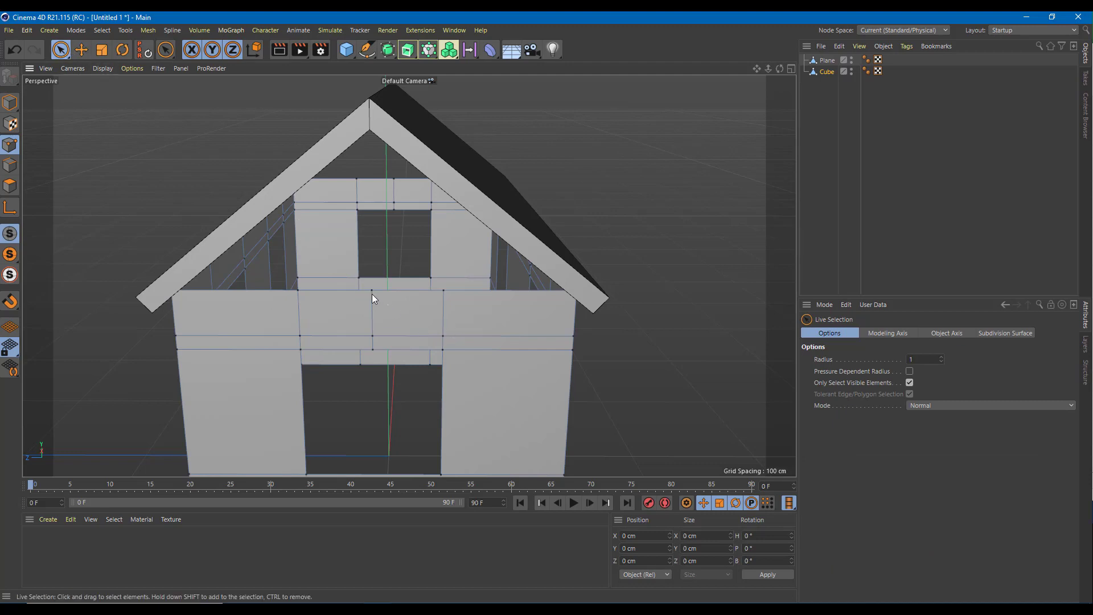
click(371, 289)
alt+drag(371, 290, 371, 77)
click(325, 301)
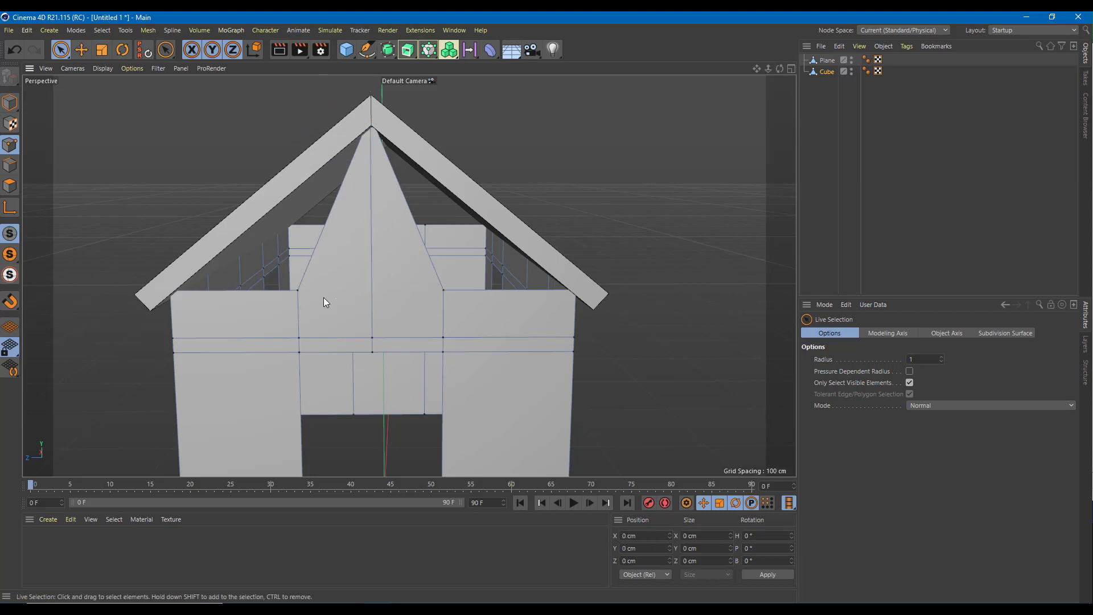
Step: Raise the two top points beside that gable's peak to the roof underside, the second to about 148.7 cm on Y
click(296, 290)
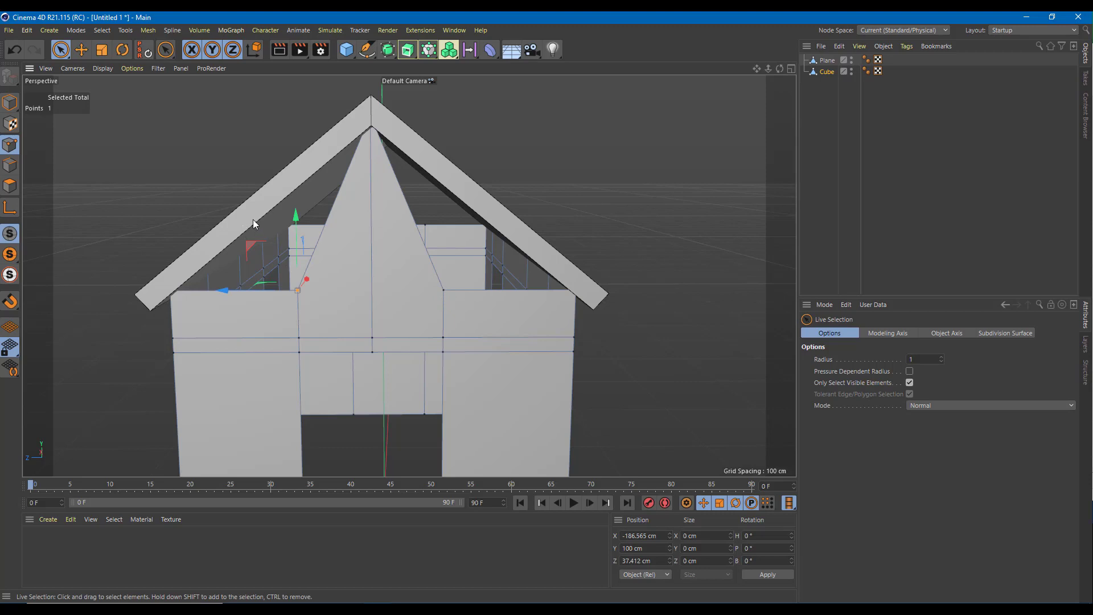
drag(295, 221, 296, 118)
click(452, 290)
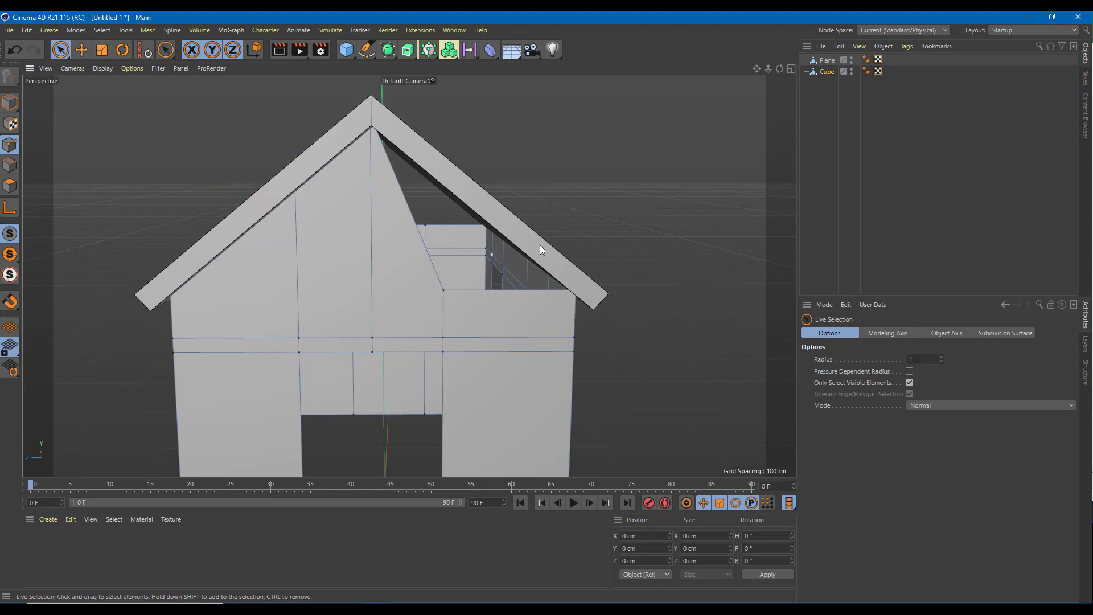
alt+drag(539, 248, 490, 391)
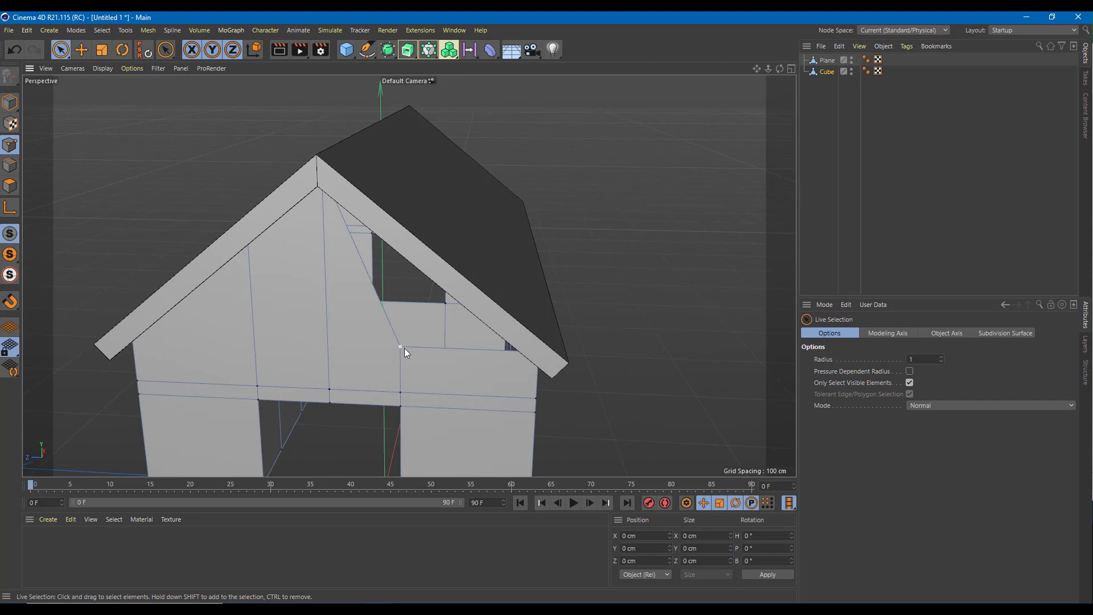
click(83, 52)
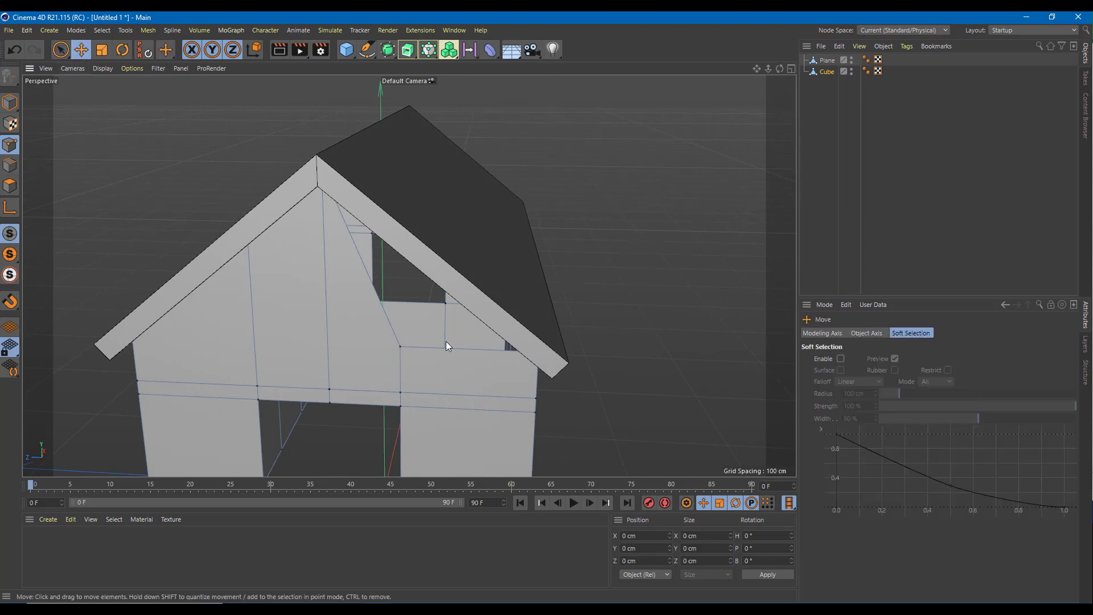
click(401, 348)
drag(394, 285, 414, 183)
Step: Raise the middle top point of the opposite gable wall to the roof ridge, at about 179.6 cm on Y
alt+drag(692, 268, 575, 315)
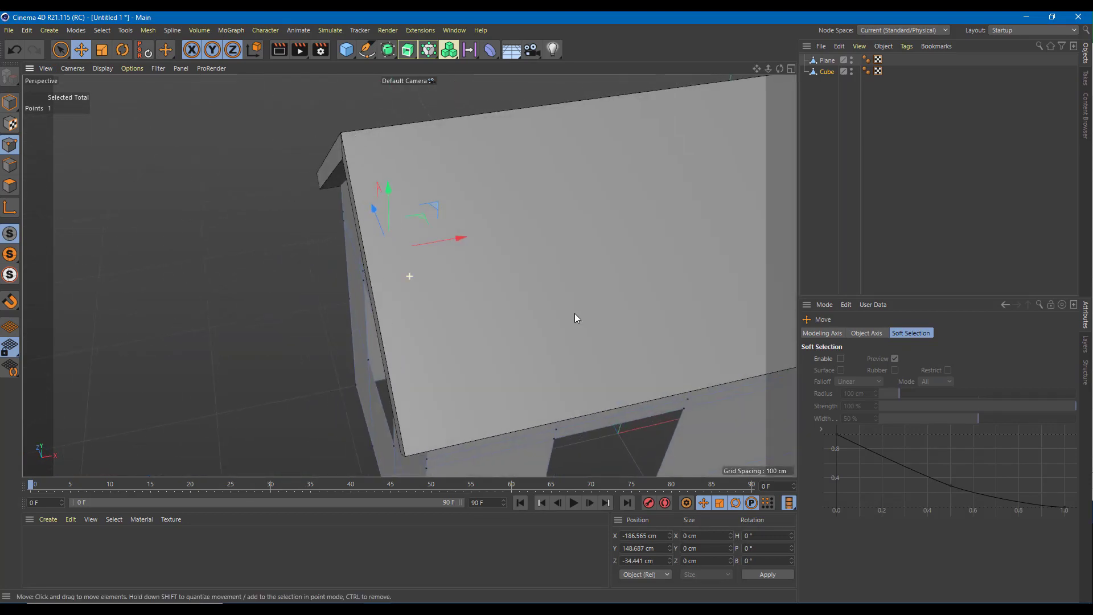
alt+middle_drag(575, 315, 165, 336)
alt+drag(535, 347, 453, 353)
alt+right_drag(452, 352, 310, 171)
alt+drag(309, 170, 676, 253)
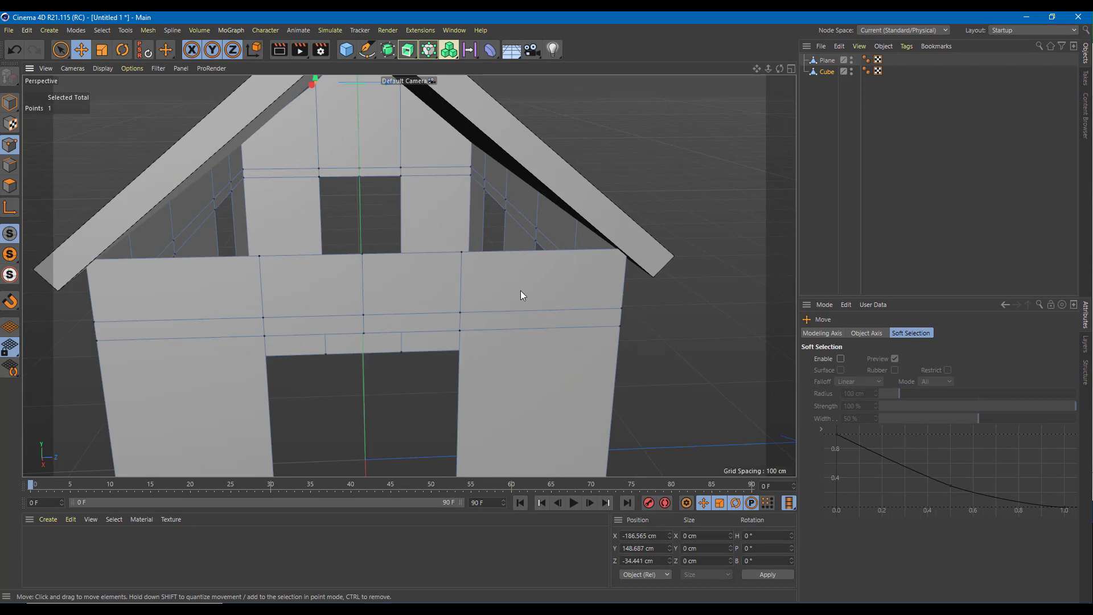
alt+drag(520, 296, 455, 90)
click(443, 345)
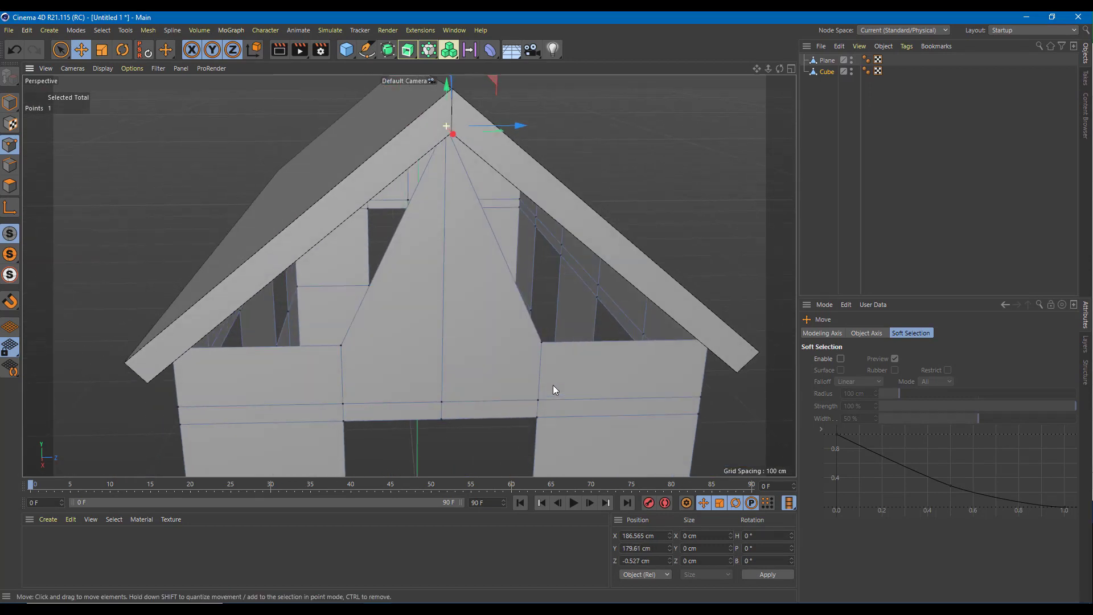
Step: Raise the two top points beside the second gable's peak to meet the roof, the last to about 149.5 cm on Y
alt+drag(553, 385, 556, 381)
click(545, 352)
drag(548, 290, 566, 147)
click(341, 347)
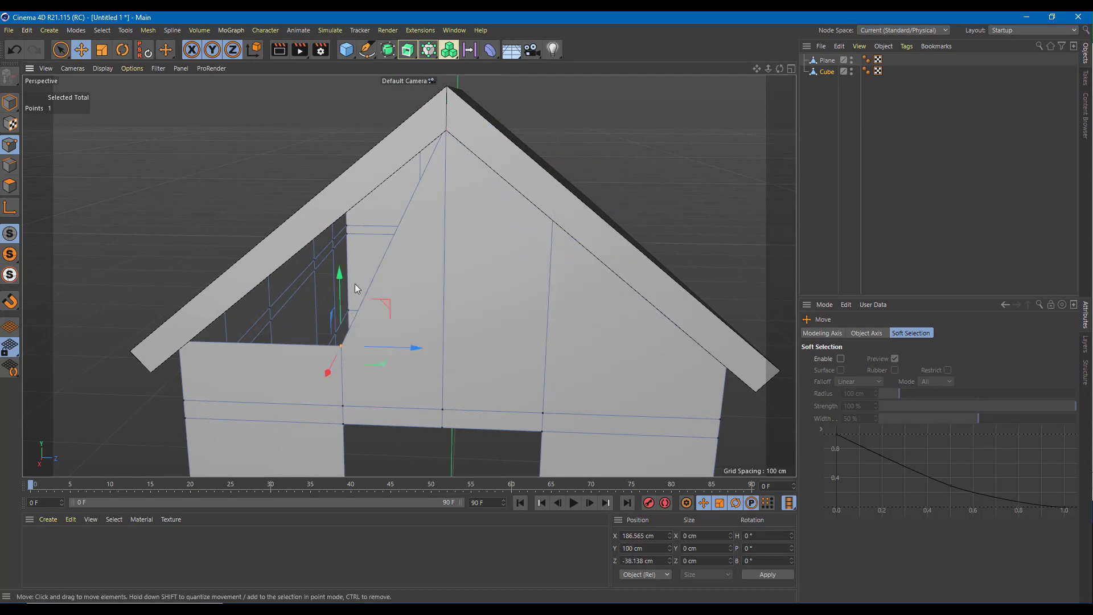
drag(354, 283, 347, 145)
scroll(493, 295, down, 5)
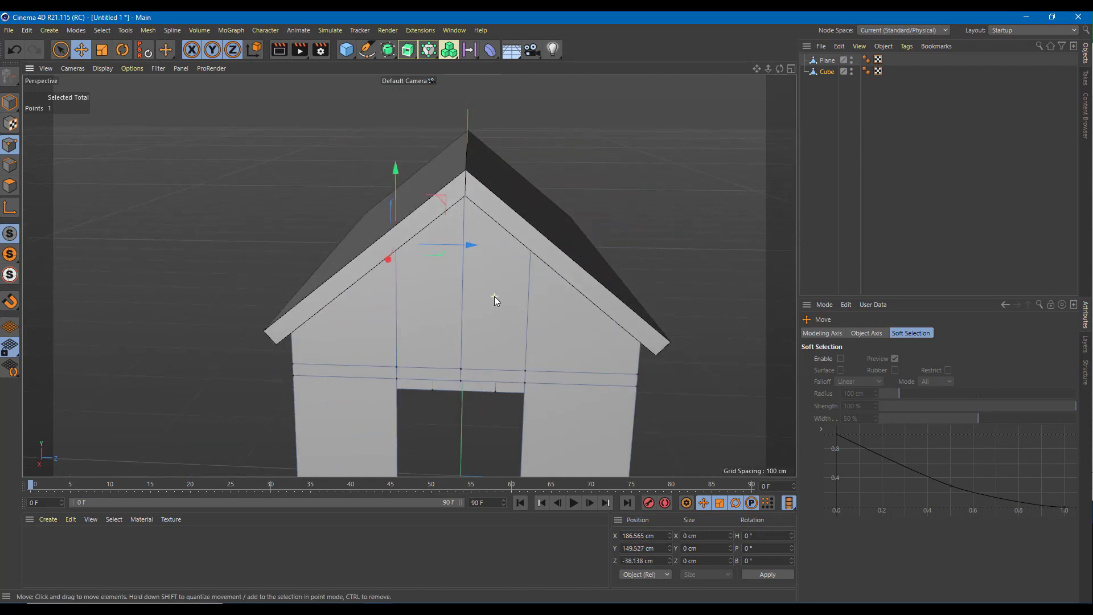
Step: Examine the house from several angles, checking the filled gables, roof and wall openings
alt+drag(428, 364, 513, 354)
alt+middle_drag(455, 353, 577, 240)
alt+drag(577, 240, 447, 398)
scroll(446, 395, up, 5)
scroll(445, 395, down, 5)
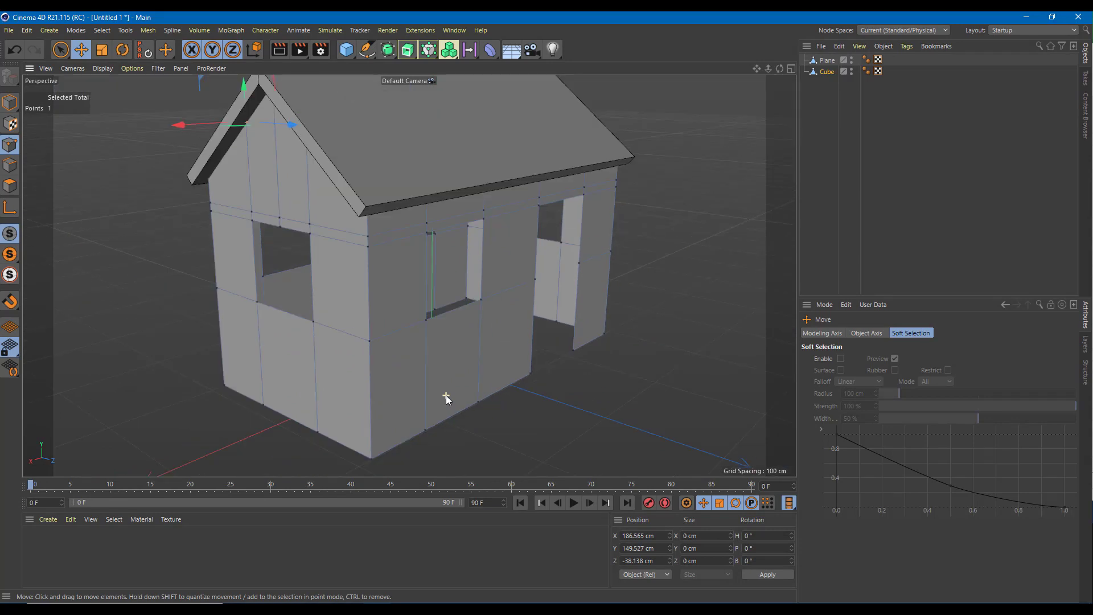
scroll(435, 391, up, 4)
scroll(432, 405, down, 4)
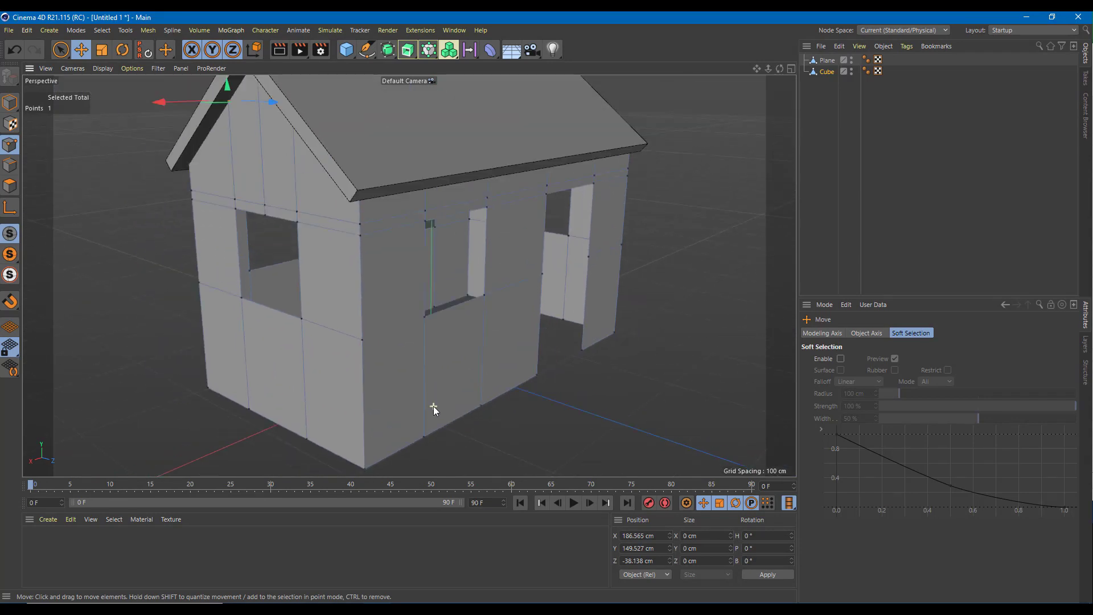
alt+drag(433, 405, 398, 432)
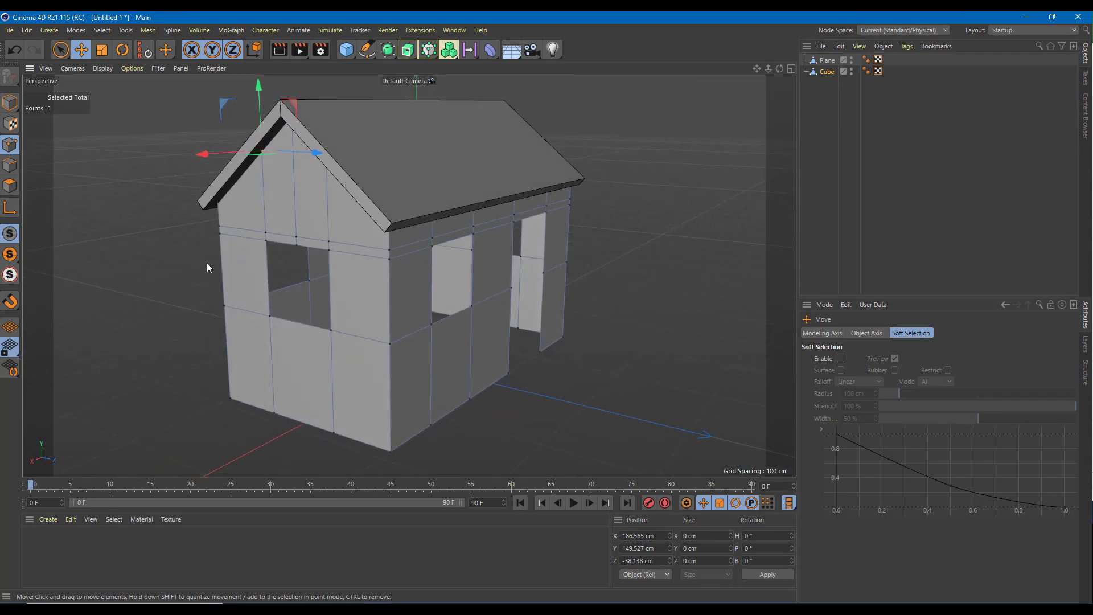
Step: Add a horizontal loop cut around the base of the cube's walls at about 87.4% offset
click(10, 165)
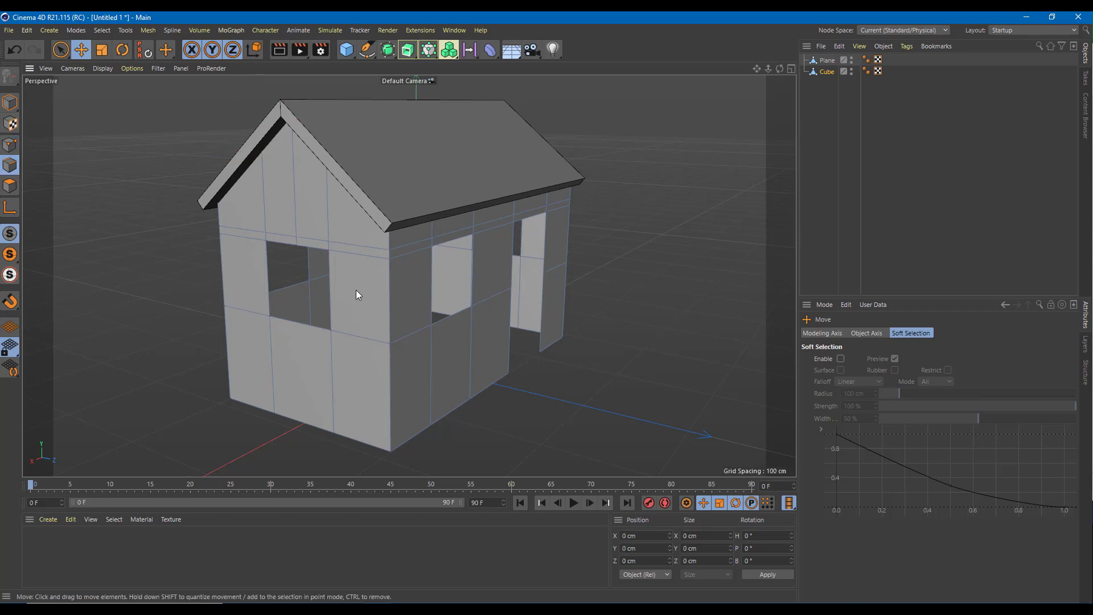
scroll(373, 308, up, 3)
alt+drag(374, 309, 395, 343)
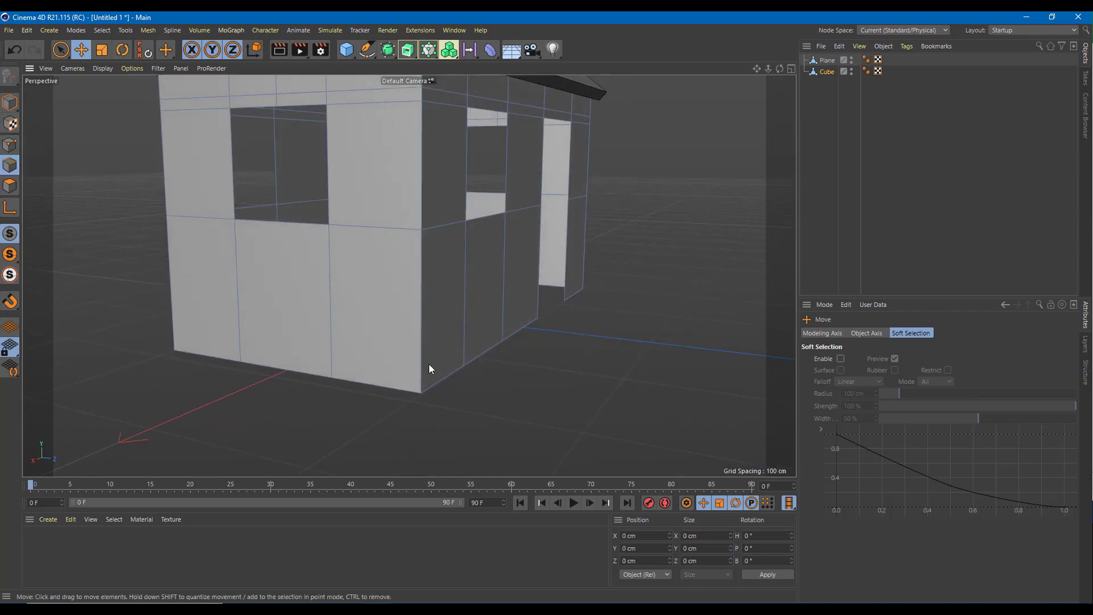
key(k)
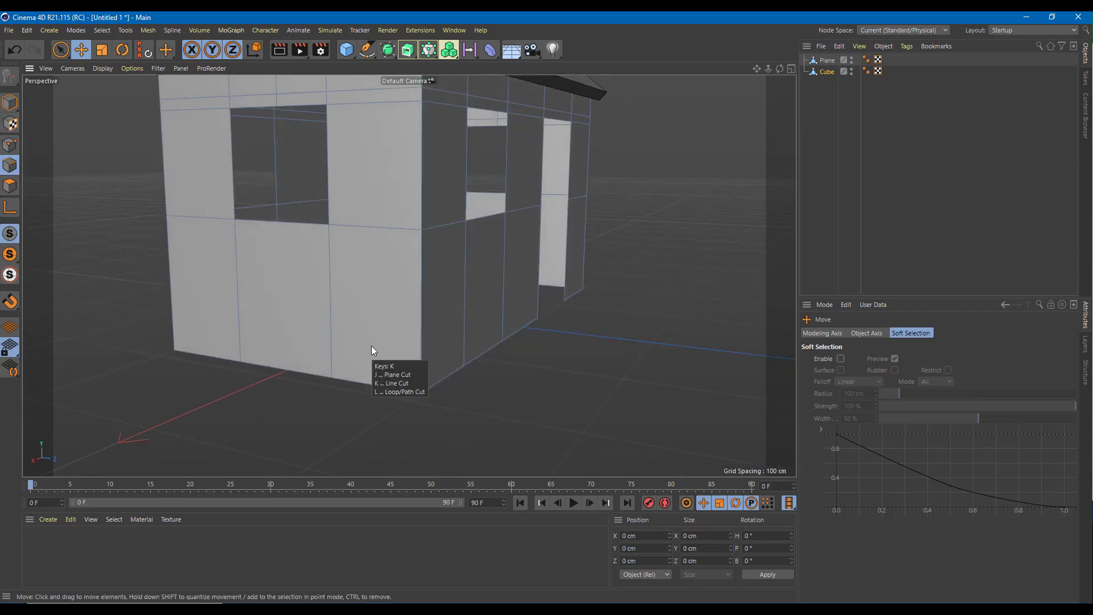
key(l)
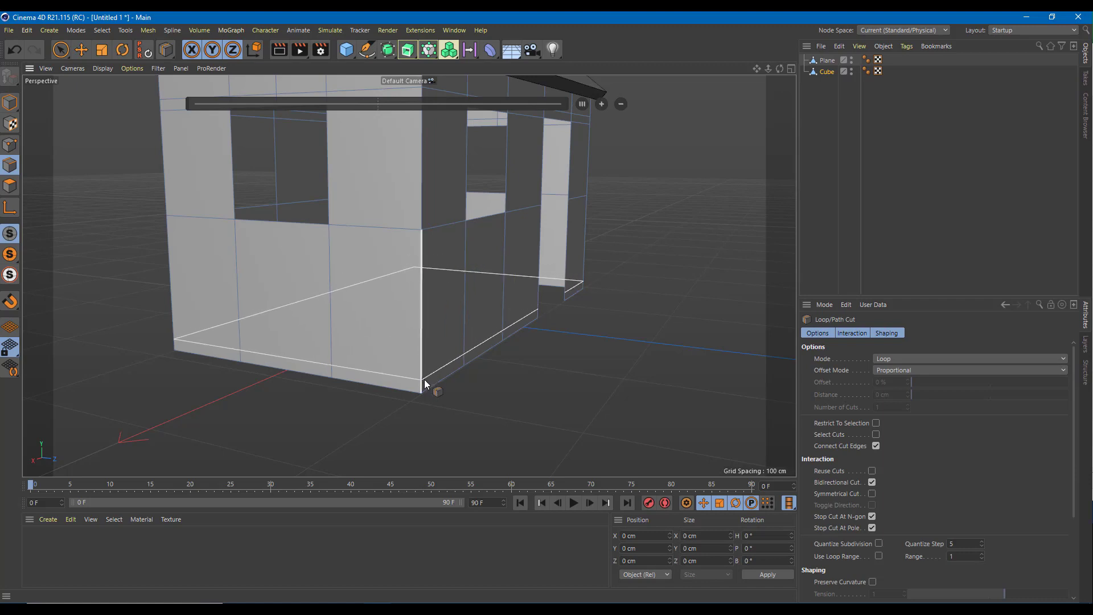
alt+drag(421, 381, 435, 374)
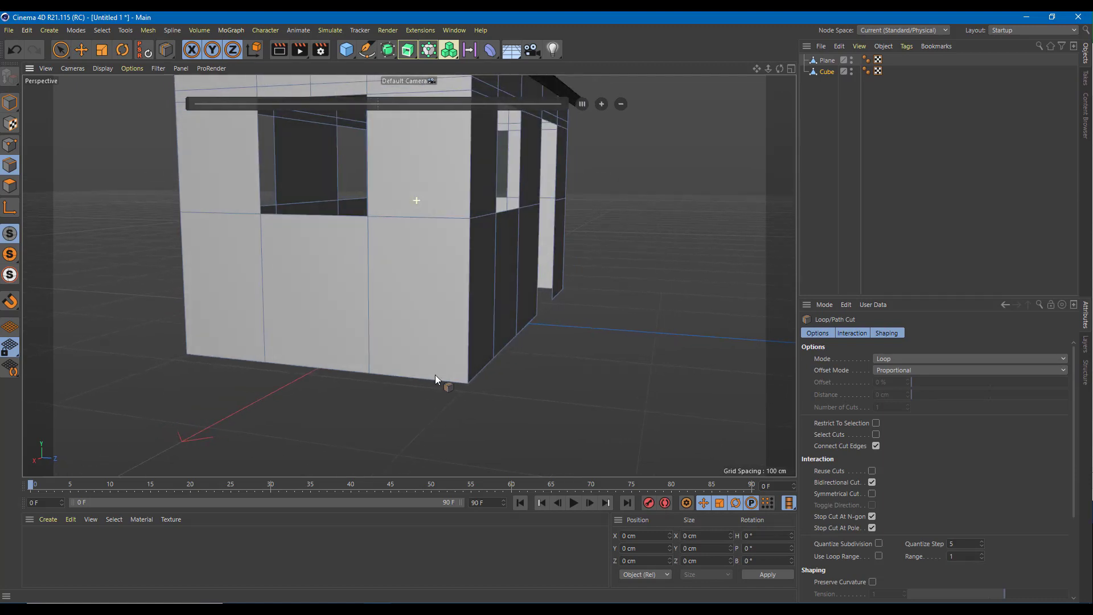
click(467, 365)
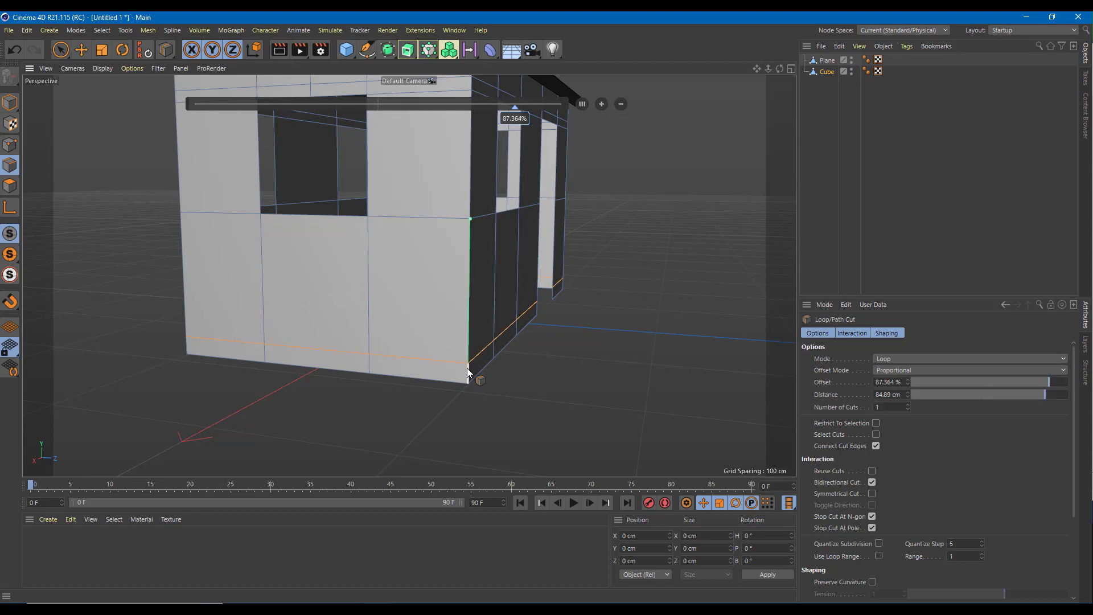
Step: Add a second horizontal loop cut below the first at about 67.4% offset and switch to live selection of polygons
alt+drag(469, 370, 512, 324)
alt+middle_drag(503, 339, 517, 361)
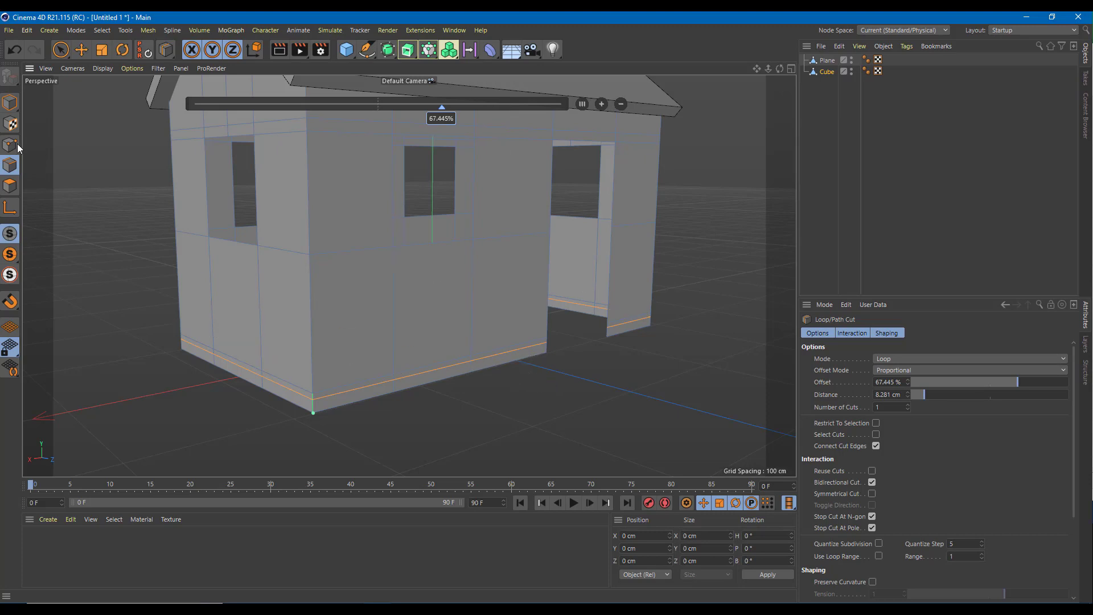
click(9, 185)
click(60, 50)
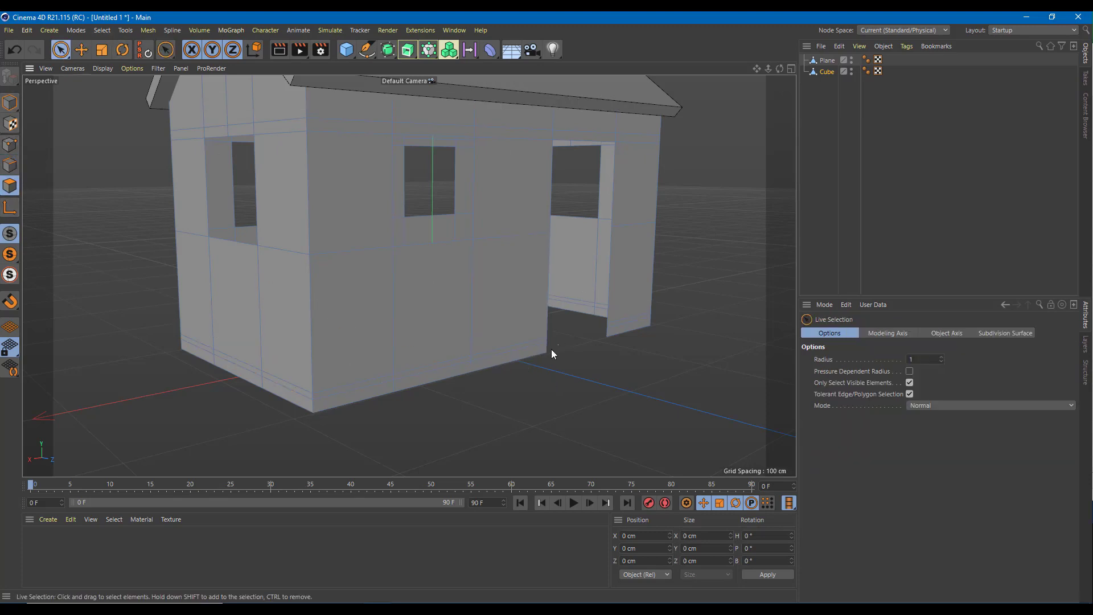
Step: Select the lowest polygon loop around the wall base and scale it outward to about 391 cm in X and 210 cm in Z
click(494, 361)
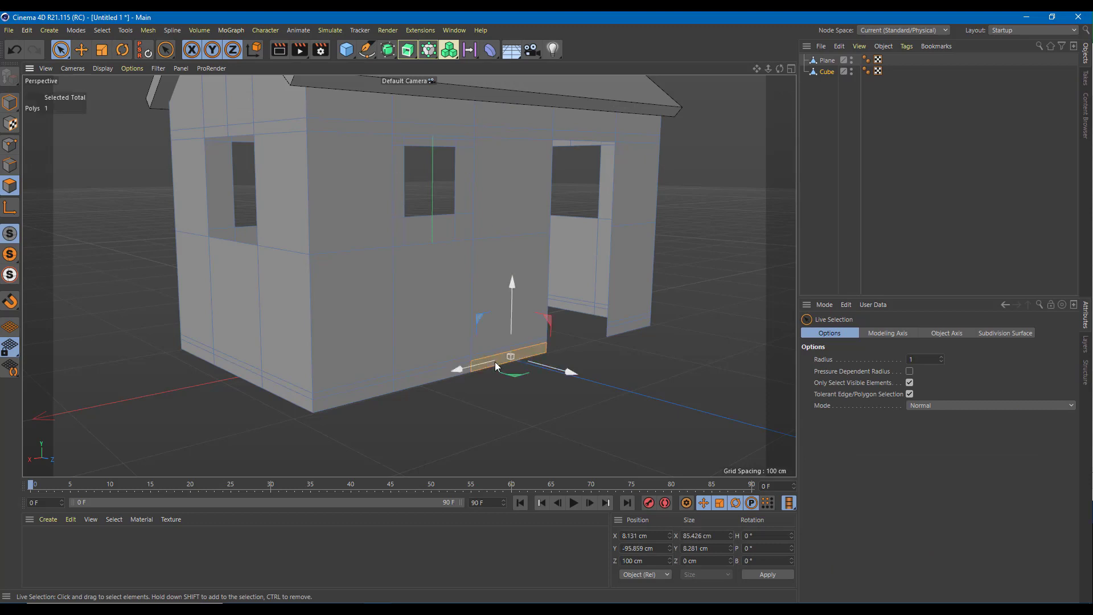
click(79, 30)
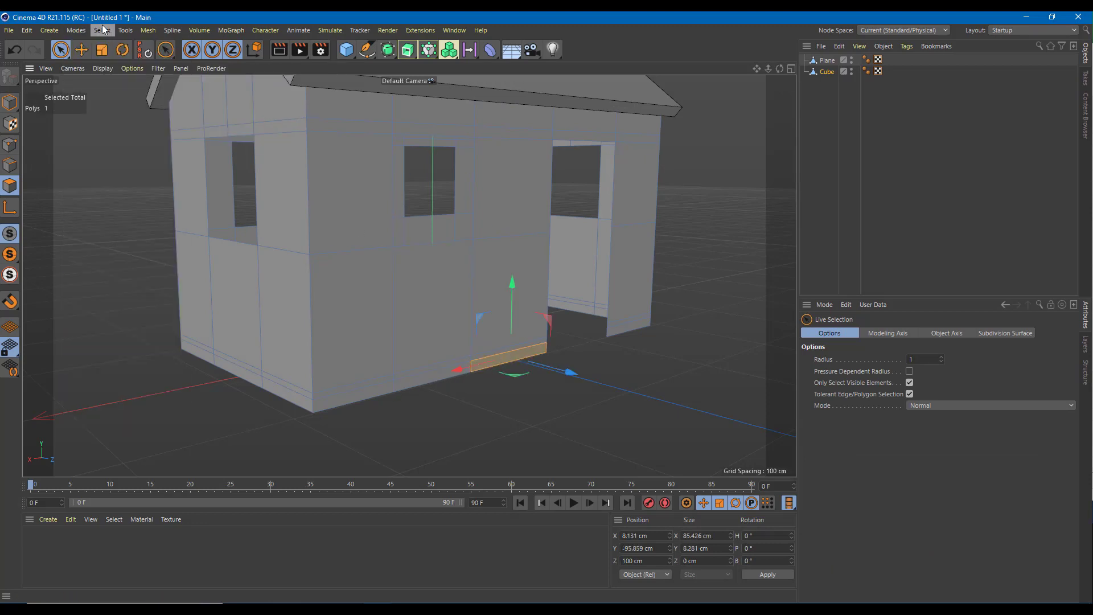
mouse_move(131, 31)
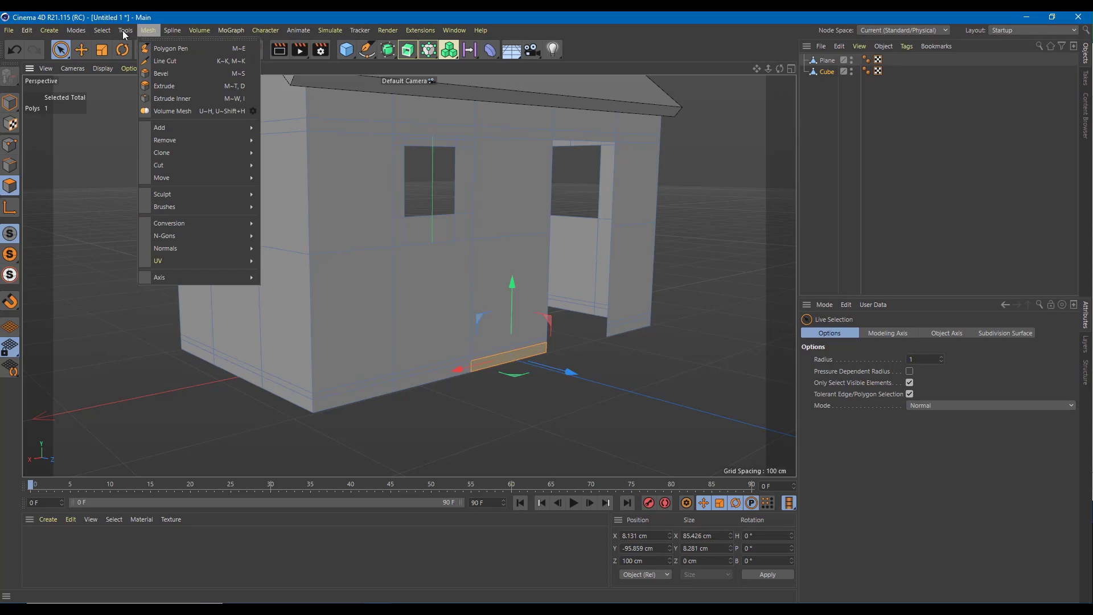
mouse_move(98, 31)
click(127, 65)
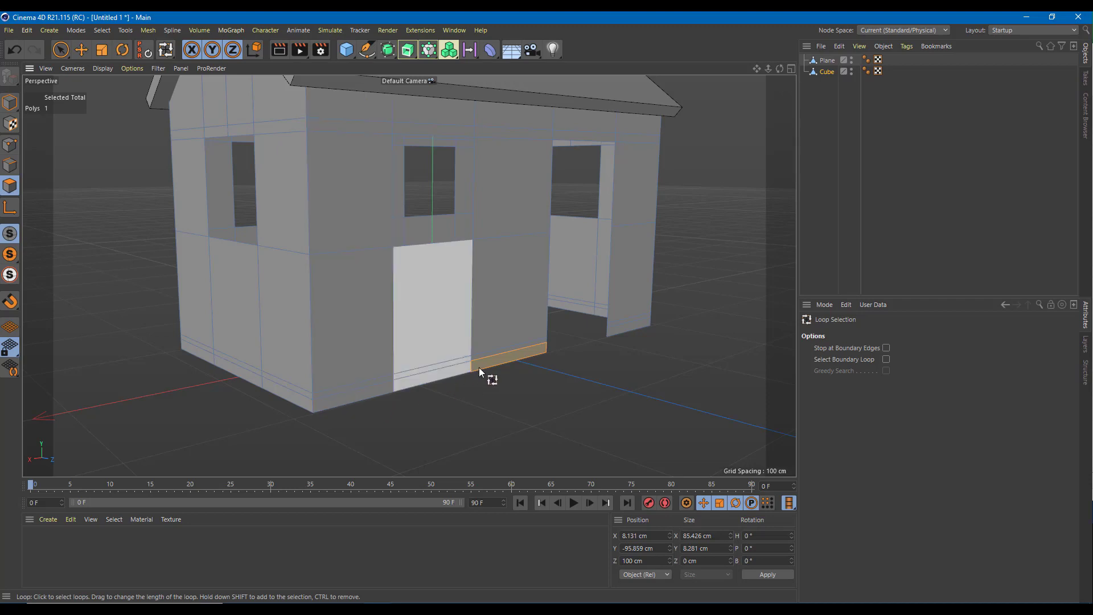
scroll(479, 367, up, 10)
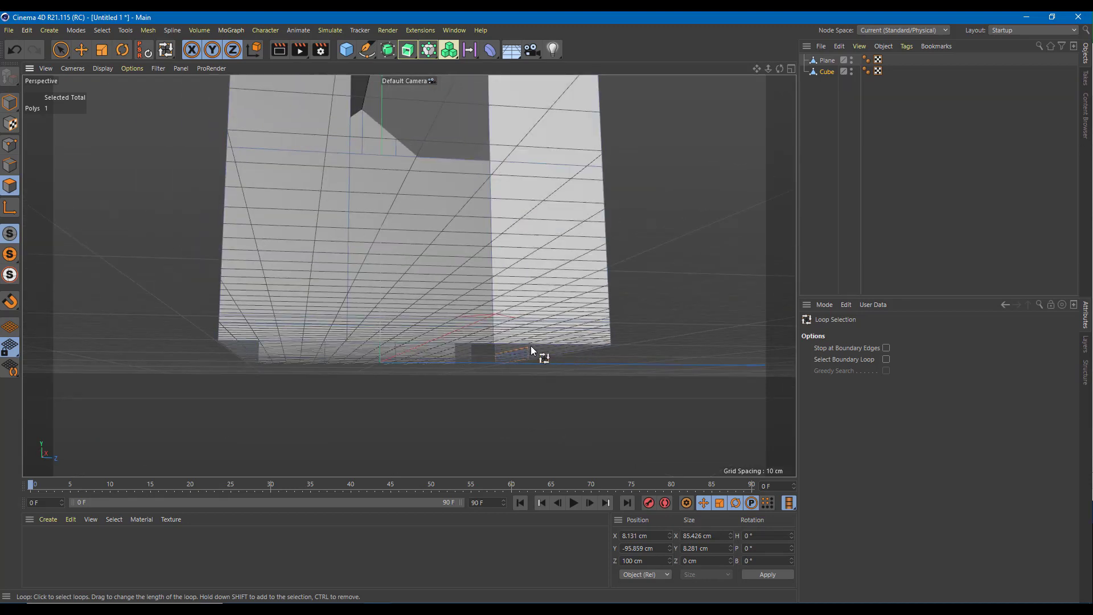
click(493, 340)
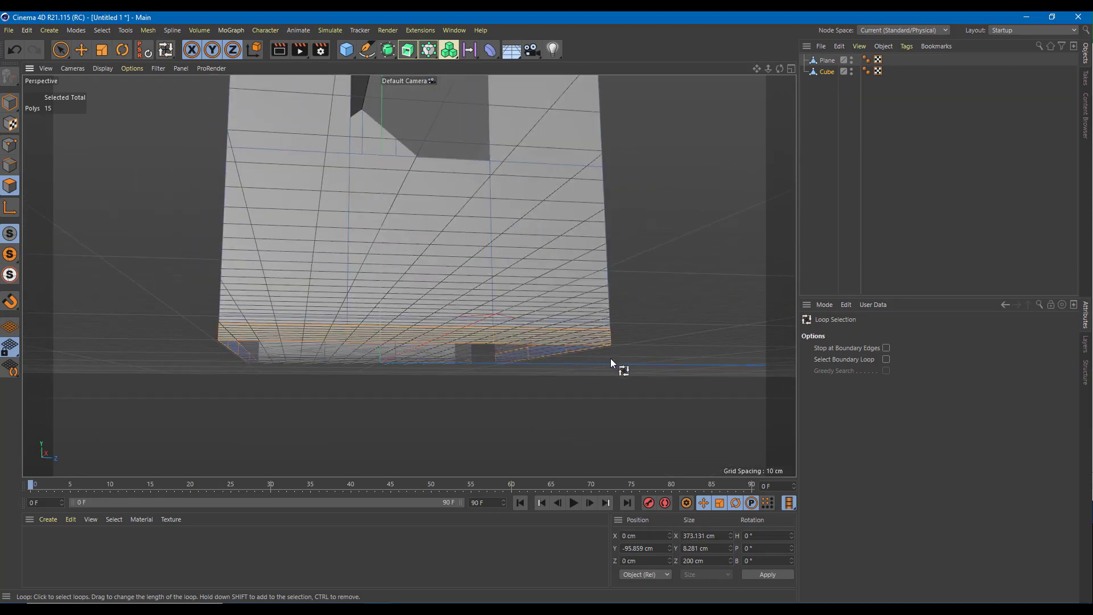
scroll(610, 357, down, 10)
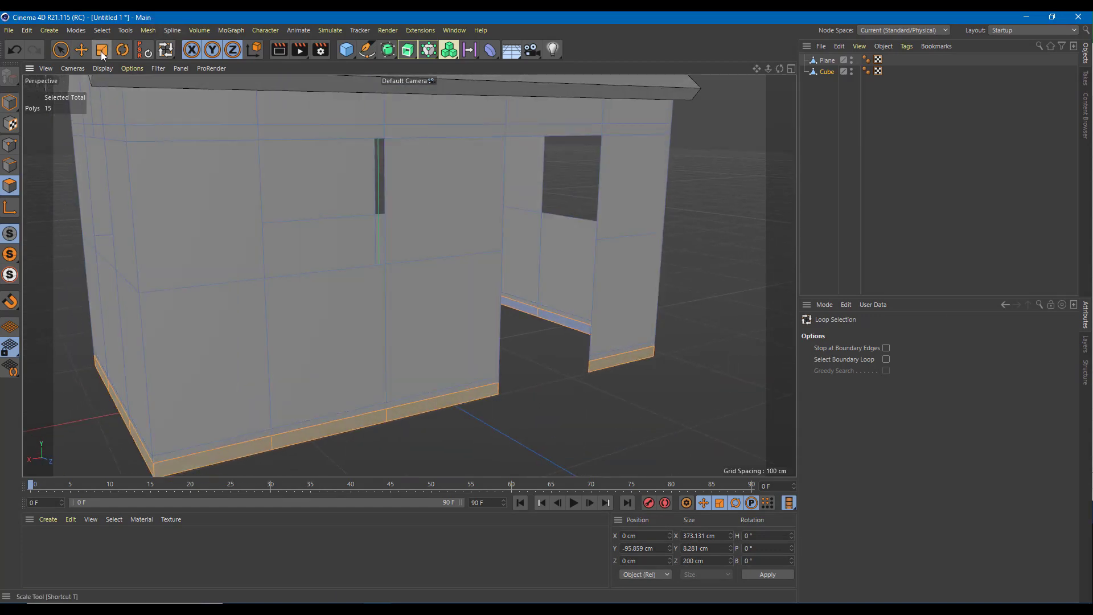
click(101, 51)
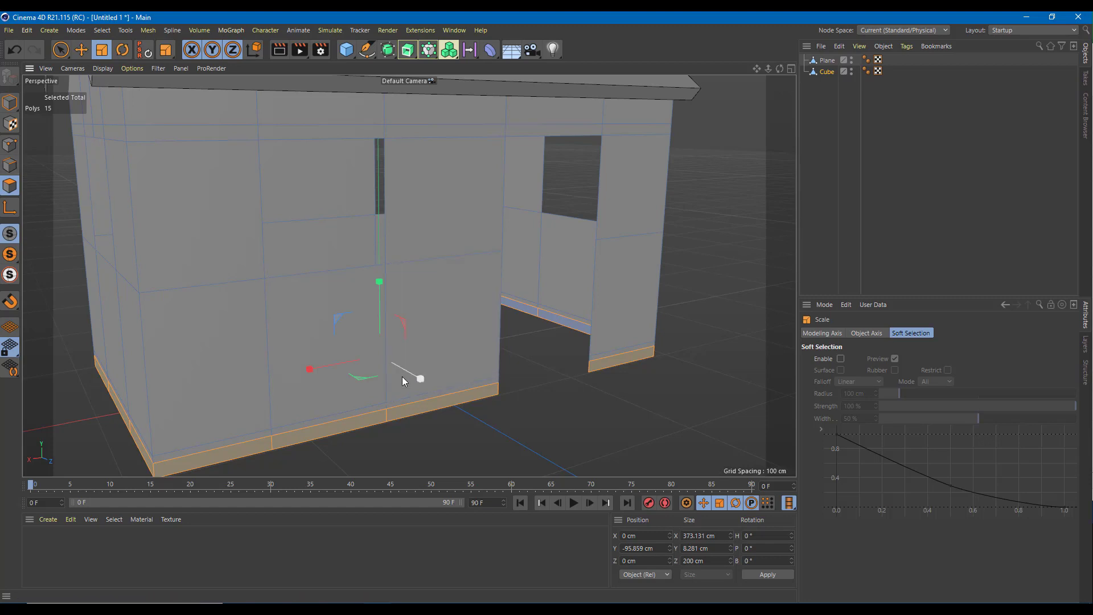
drag(379, 357, 512, 307)
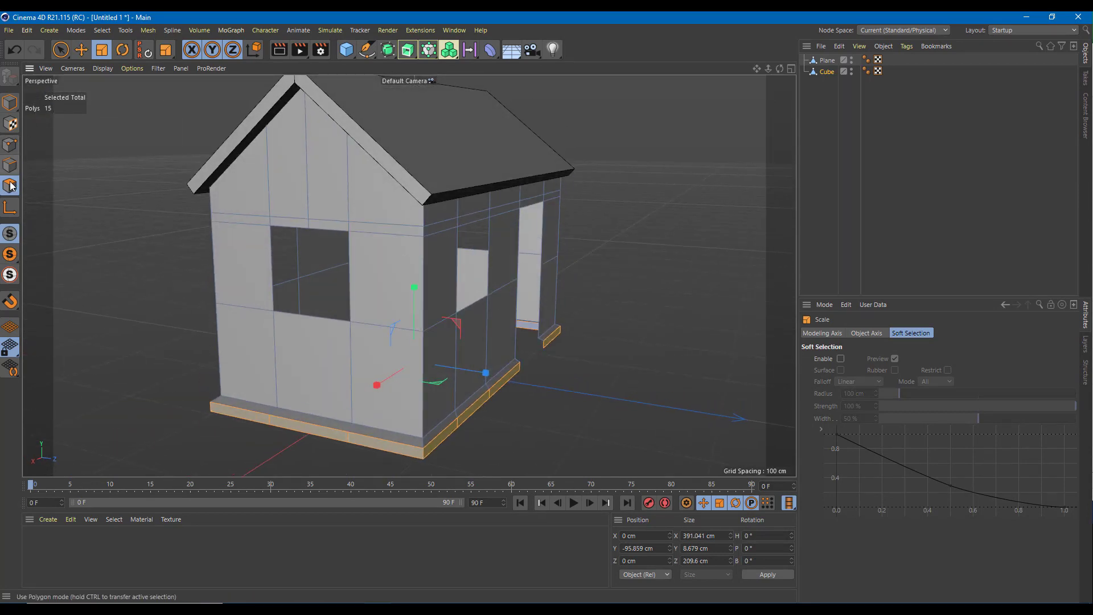
Step: Lasso-select all polygons of the house walls and extrude them 5 cm to give the walls thickness
click(60, 50)
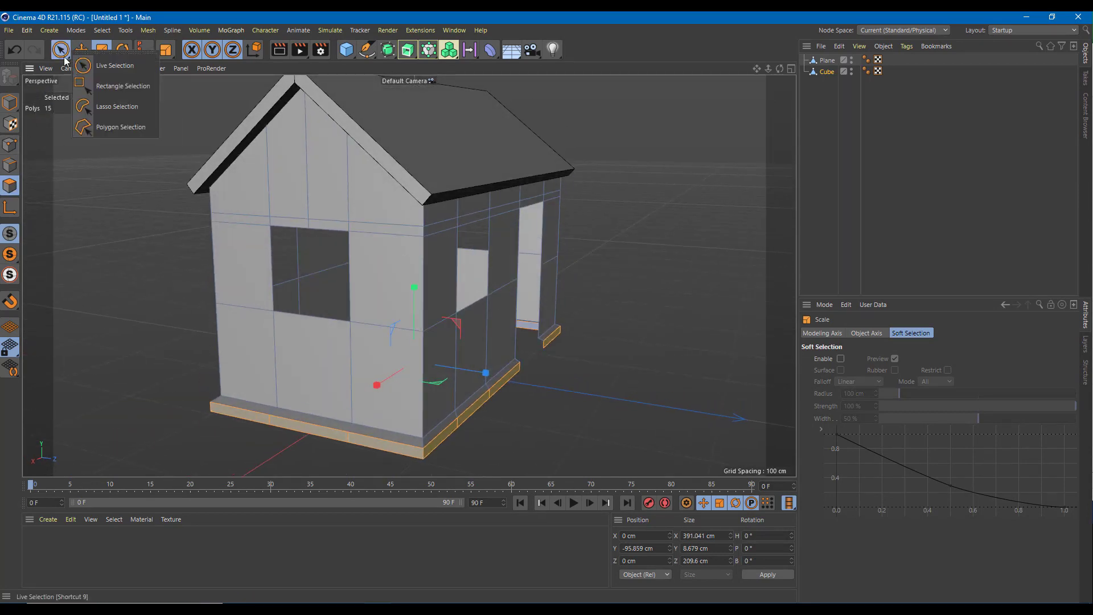
click(117, 107)
scroll(251, 177, down, 2)
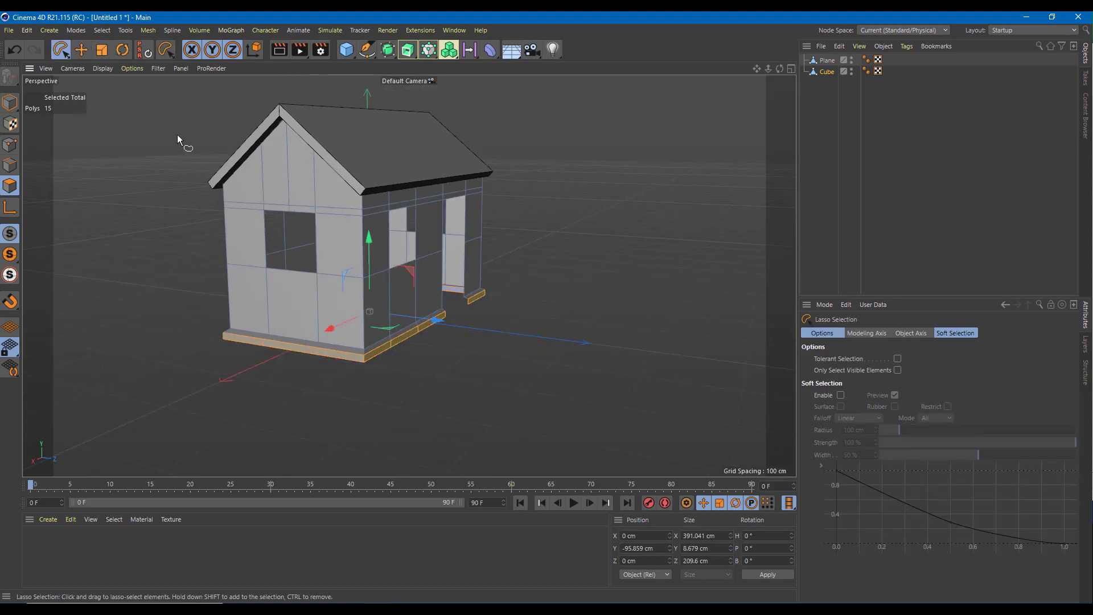
mouse_move(165, 118)
mouse_down()
mouse_move(239, 441)
mouse_move(320, 177)
mouse_up()
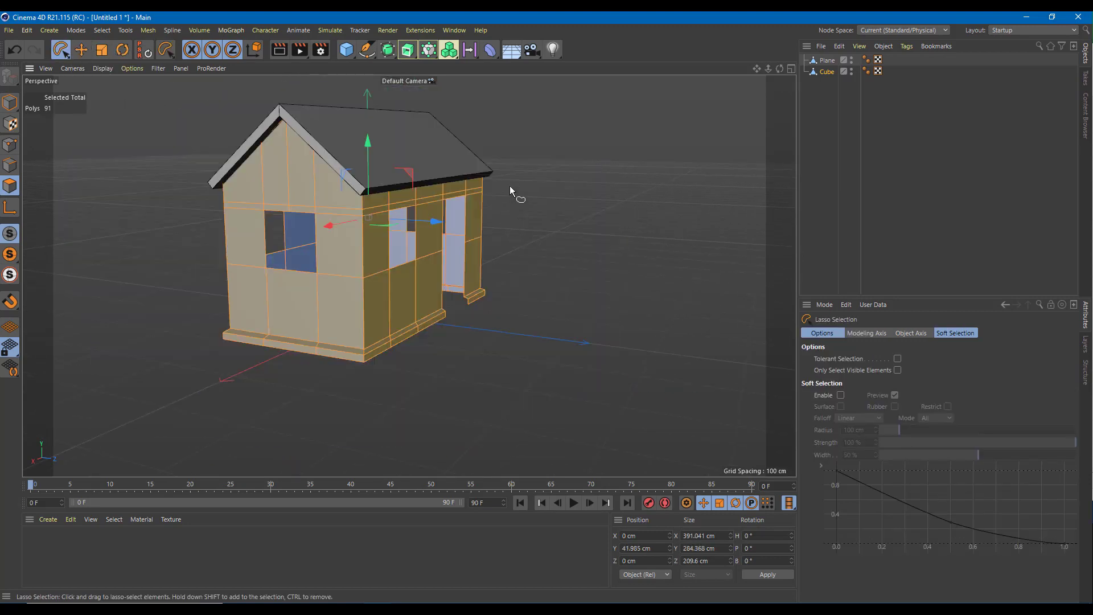
scroll(509, 185, up, 3)
alt+drag(508, 202, 428, 214)
alt+middle_drag(442, 209, 496, 214)
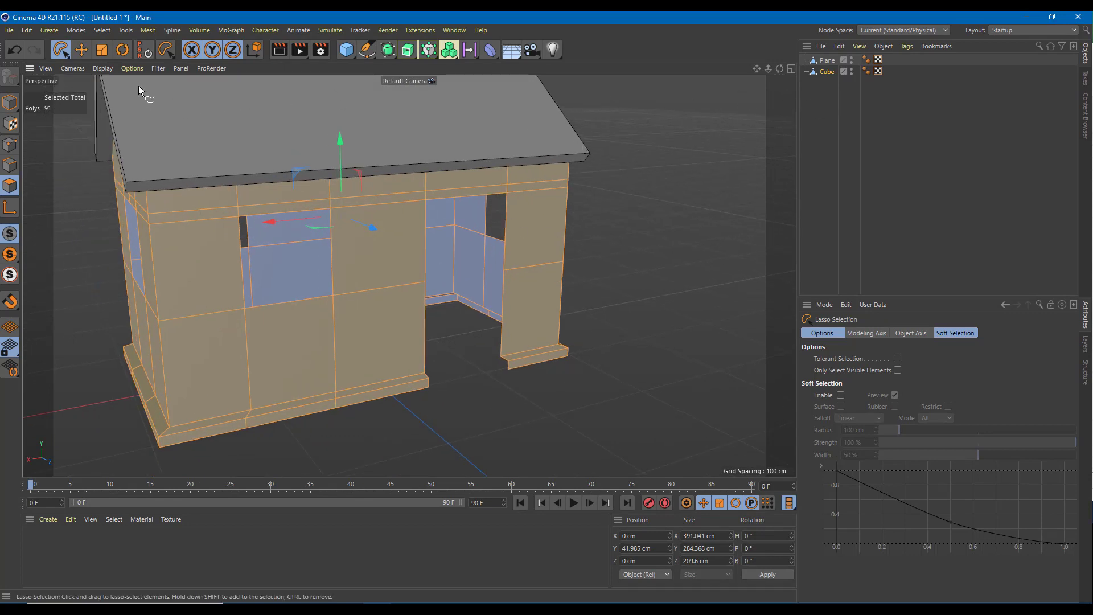
drag(60, 49, 121, 107)
alt+drag(387, 286, 421, 279)
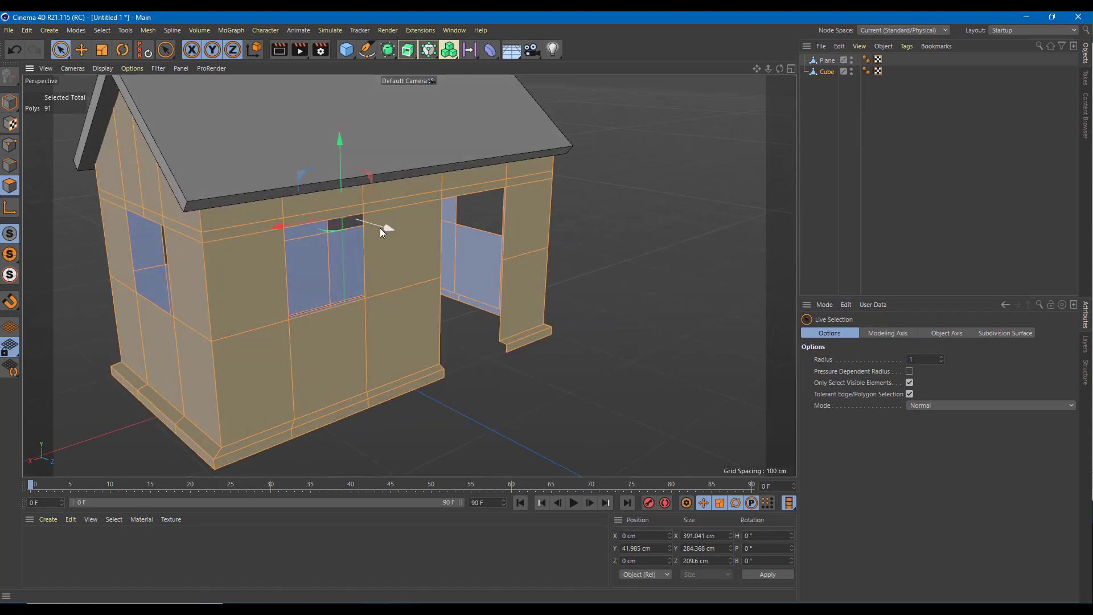
right_click(405, 270)
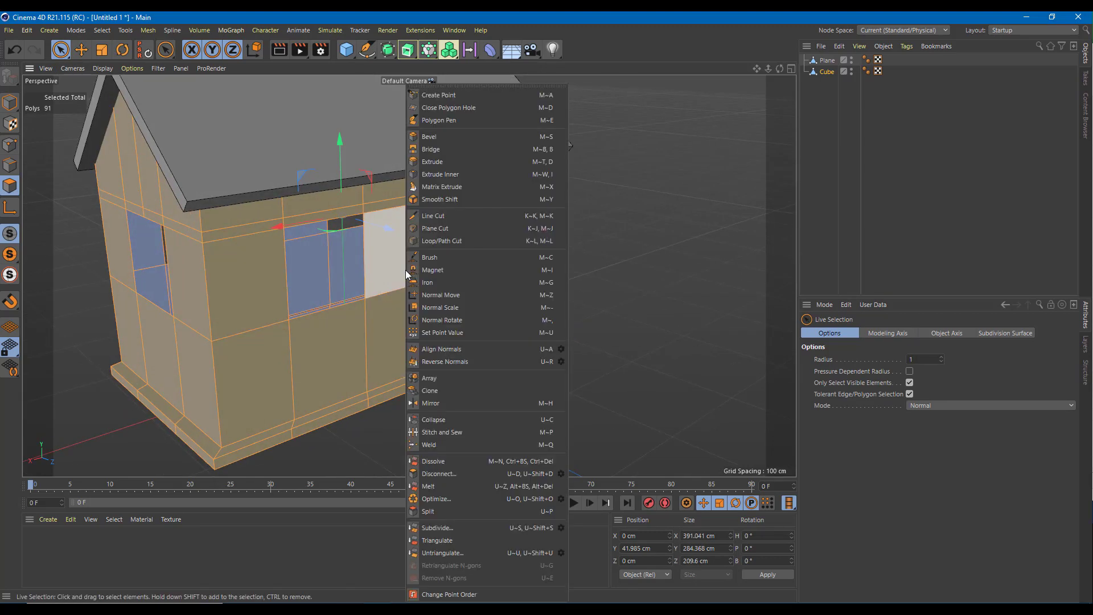
click(452, 162)
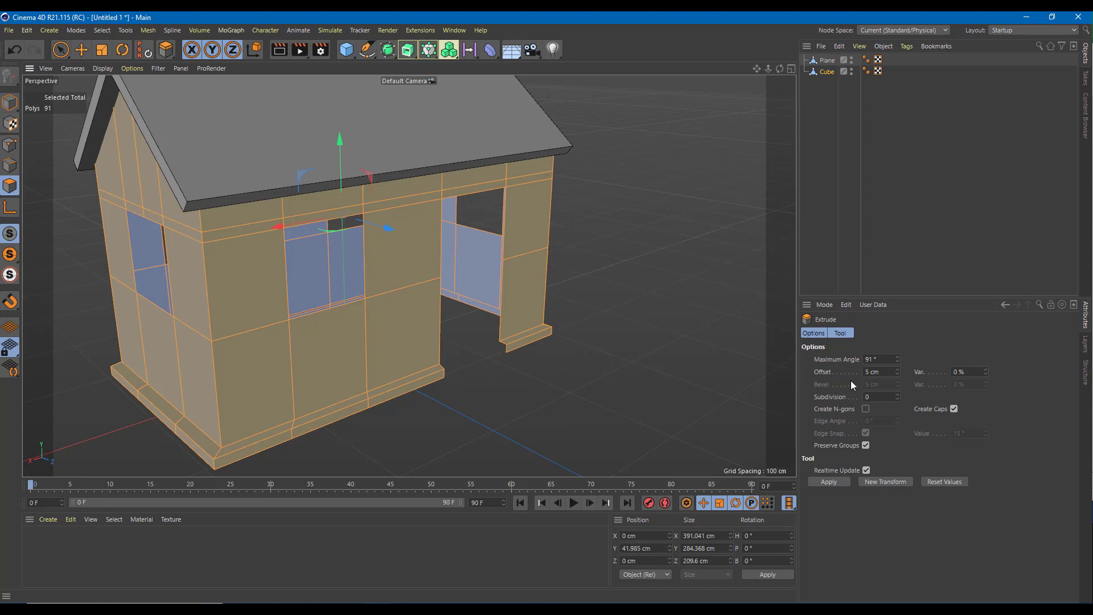
click(829, 481)
alt+drag(477, 309, 535, 254)
key(ctrl+z)
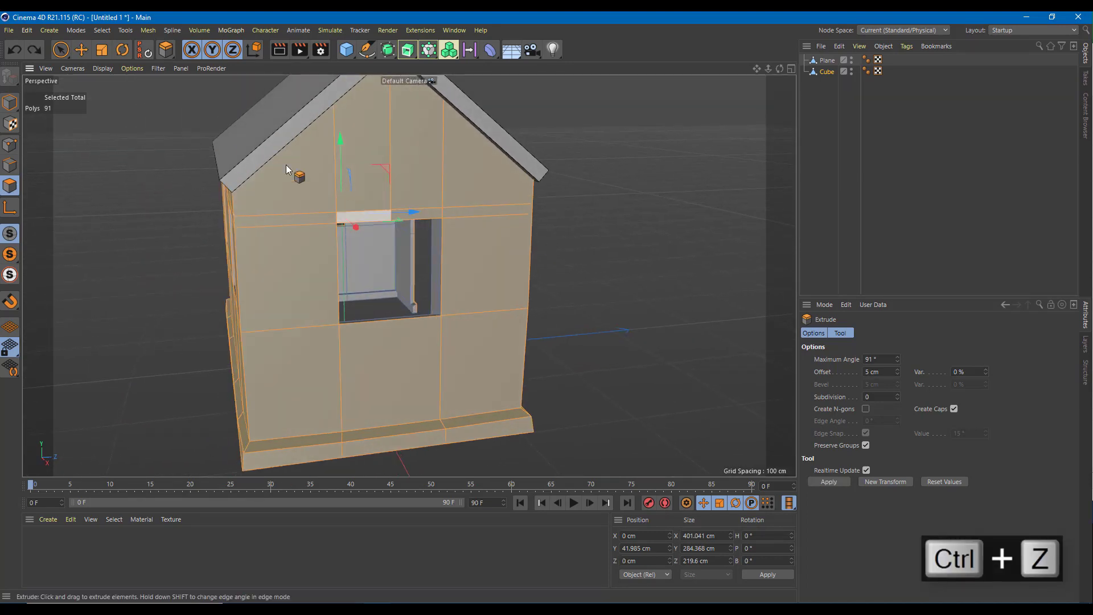
Step: Scale the extruded wall polygons uniformly, ending at about 399 cm in X, 283 cm in Y and 218.5 cm in Z
click(102, 50)
alt+drag(431, 197, 289, 277)
scroll(309, 277, up, 5)
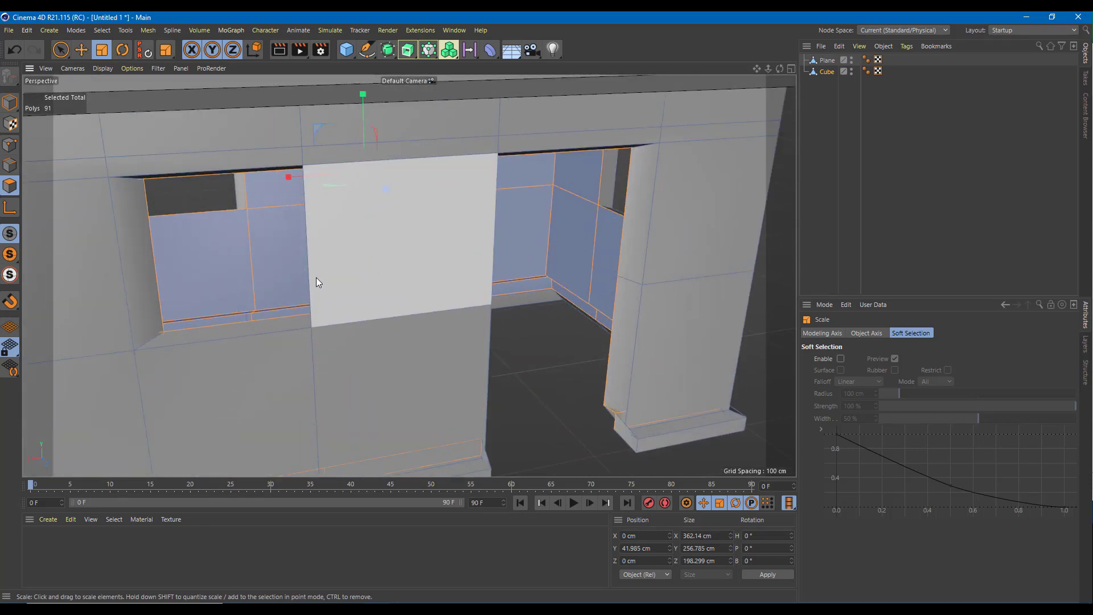
alt+drag(372, 288, 438, 288)
scroll(438, 288, down, 6)
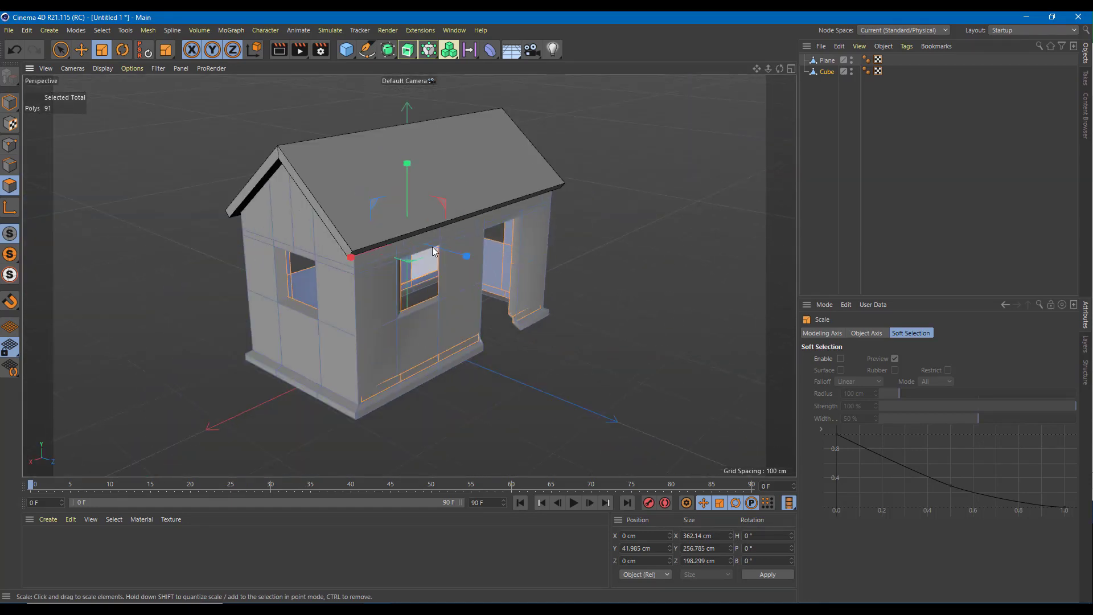
drag(410, 239, 471, 246)
alt+drag(696, 306, 599, 272)
scroll(609, 305, up, 5)
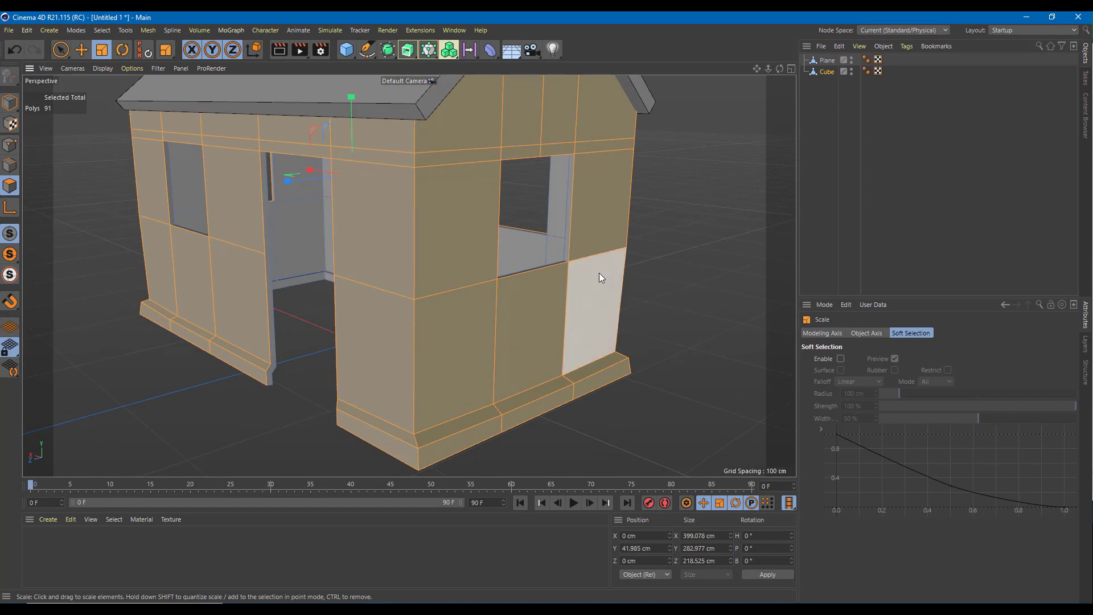
Step: Clear the wall polygon selection with Live Selection and inspect the base trim beside the door opening
click(60, 50)
click(124, 322)
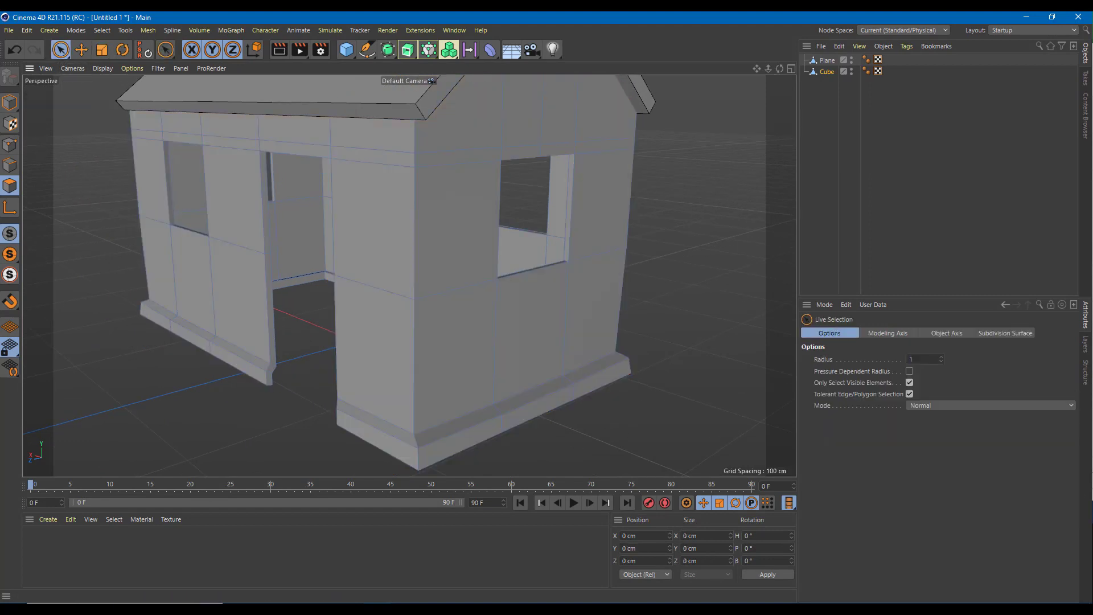
alt+drag(692, 310, 750, 312)
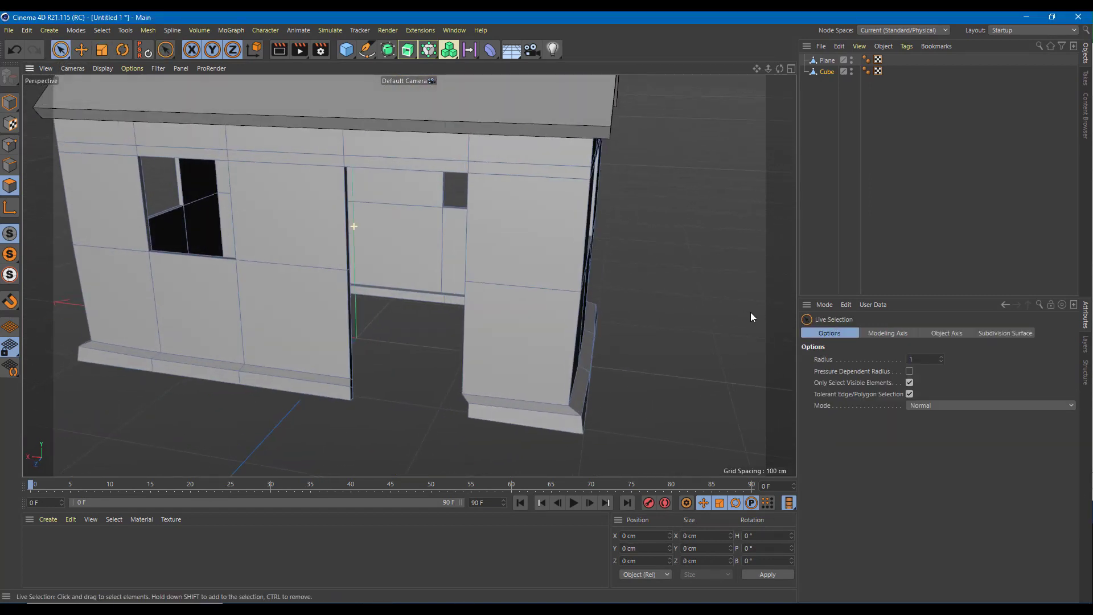
alt+drag(589, 219, 492, 443)
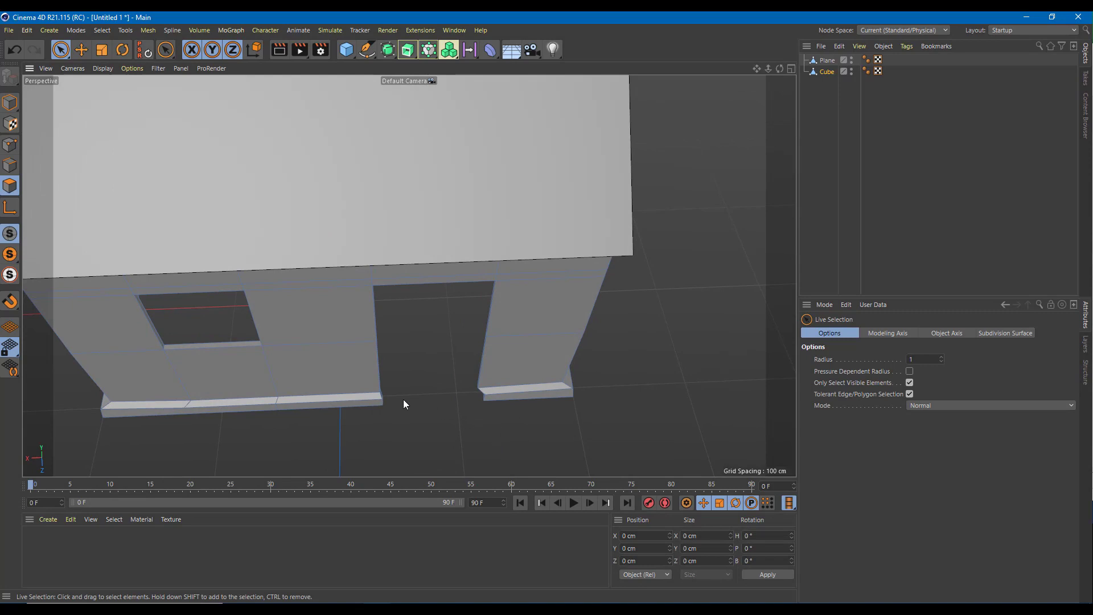
scroll(402, 398, up, 3)
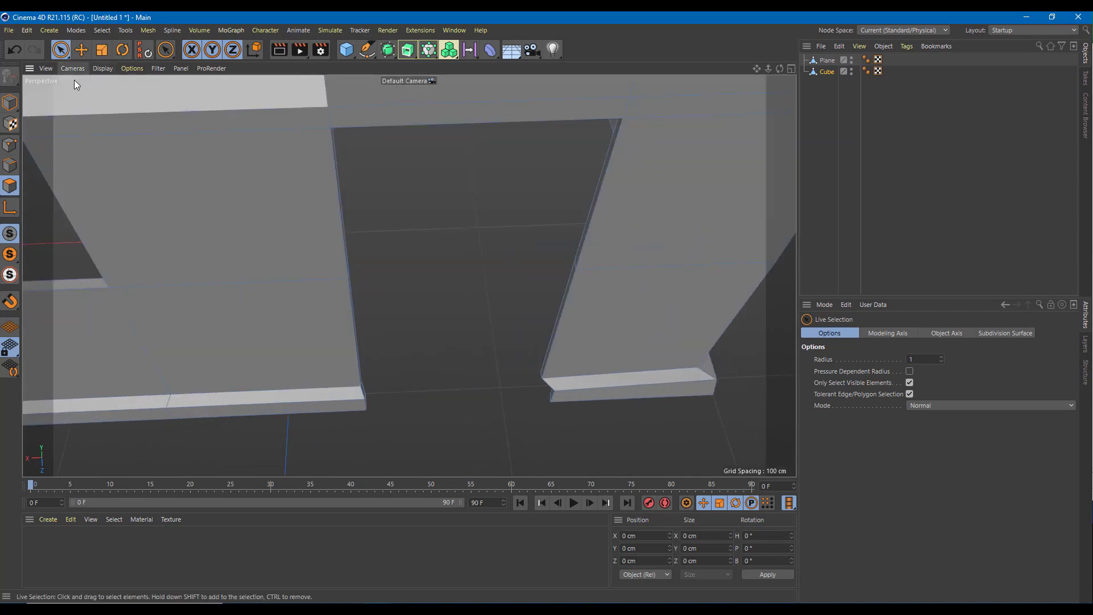
Step: Maximise the front view and display it with shaded surfaces, framing the whole house
middle_click(415, 382)
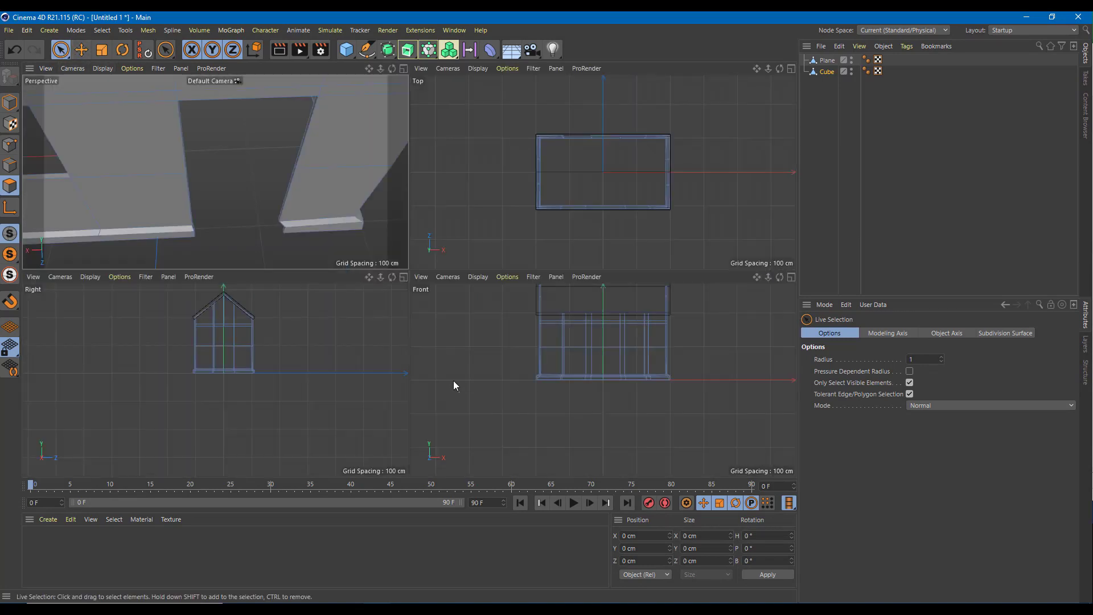
middle_click(667, 336)
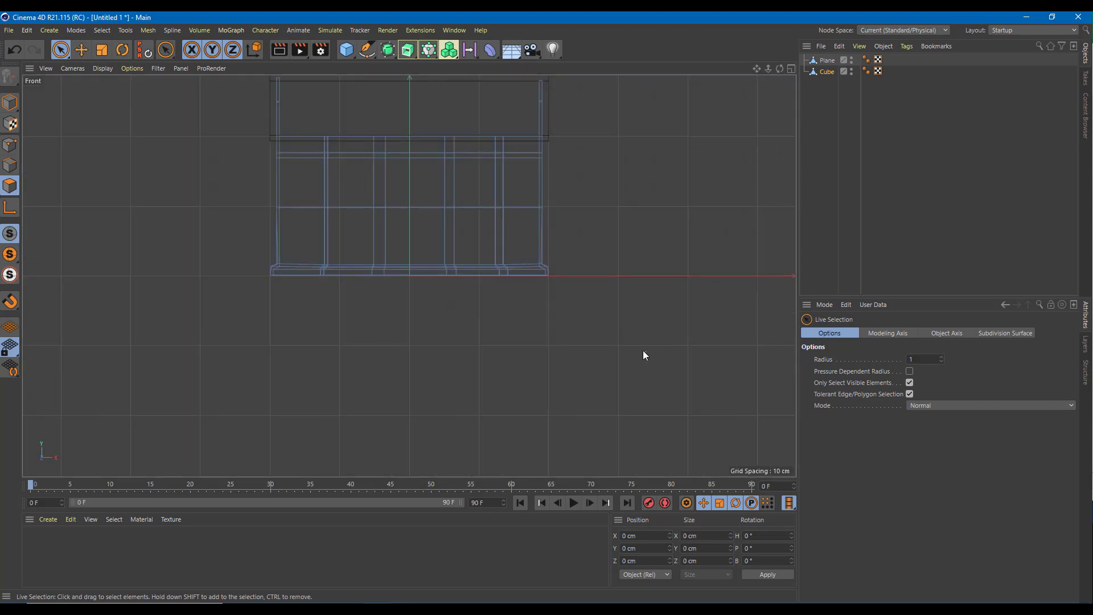
scroll(635, 348, up, 4)
scroll(555, 279, down, 6)
alt+middle_drag(573, 248, 578, 325)
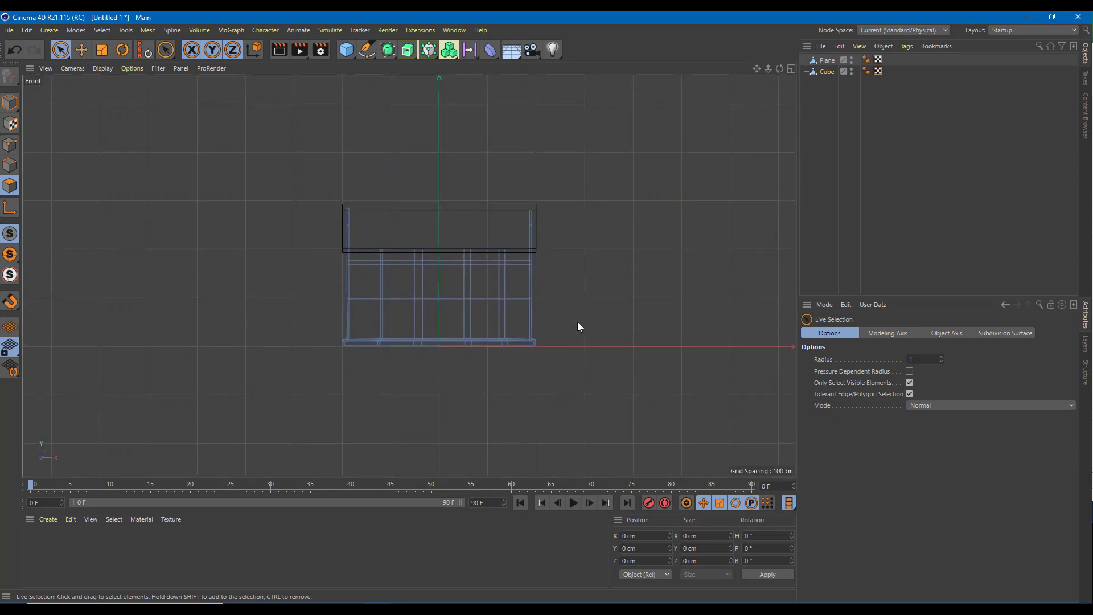
click(103, 69)
click(128, 88)
scroll(498, 344, up, 5)
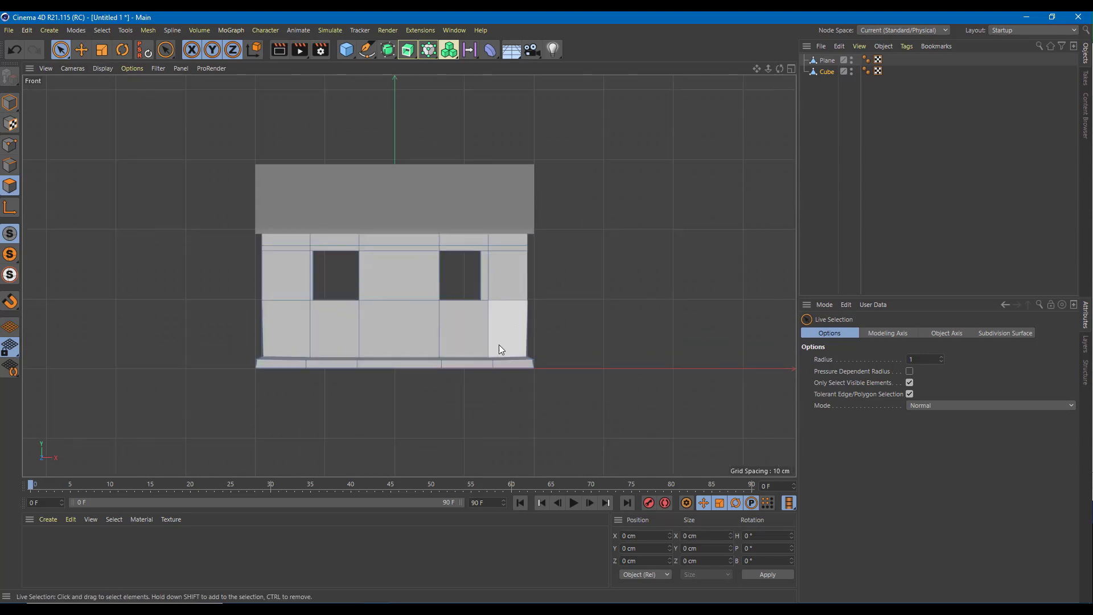
Step: Return to the four-view layout and change the front viewport to the Back camera, close on the wall base
middle_click(351, 373)
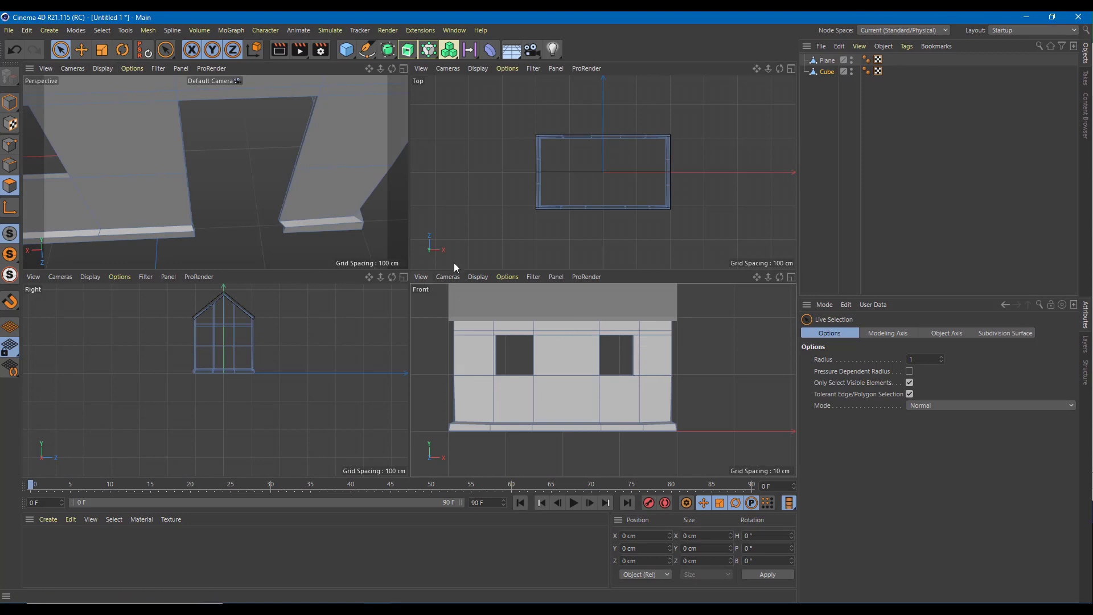
click(452, 276)
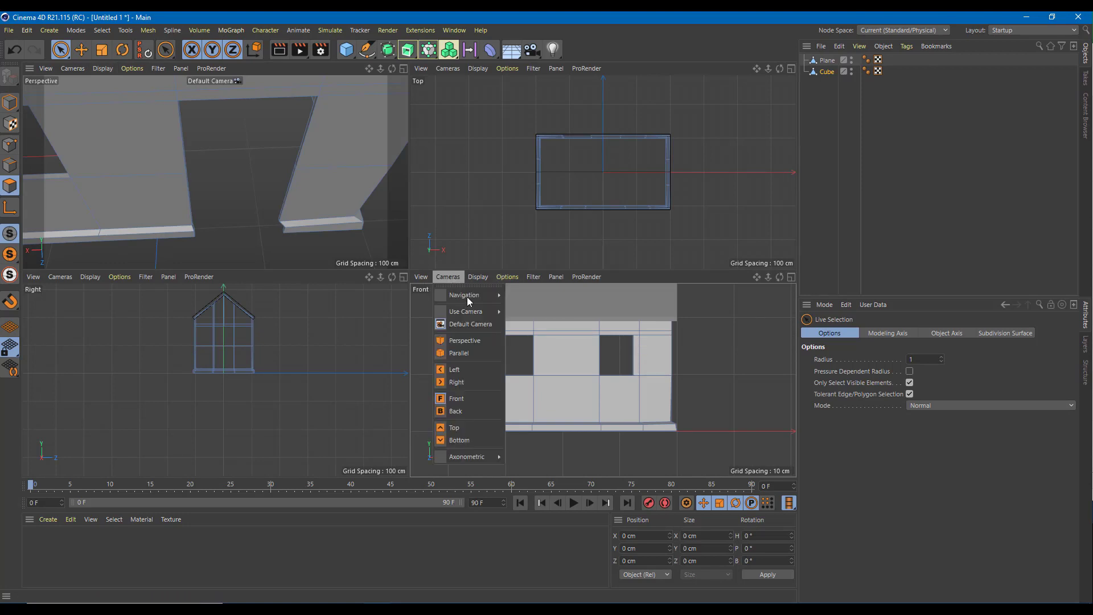
click(485, 410)
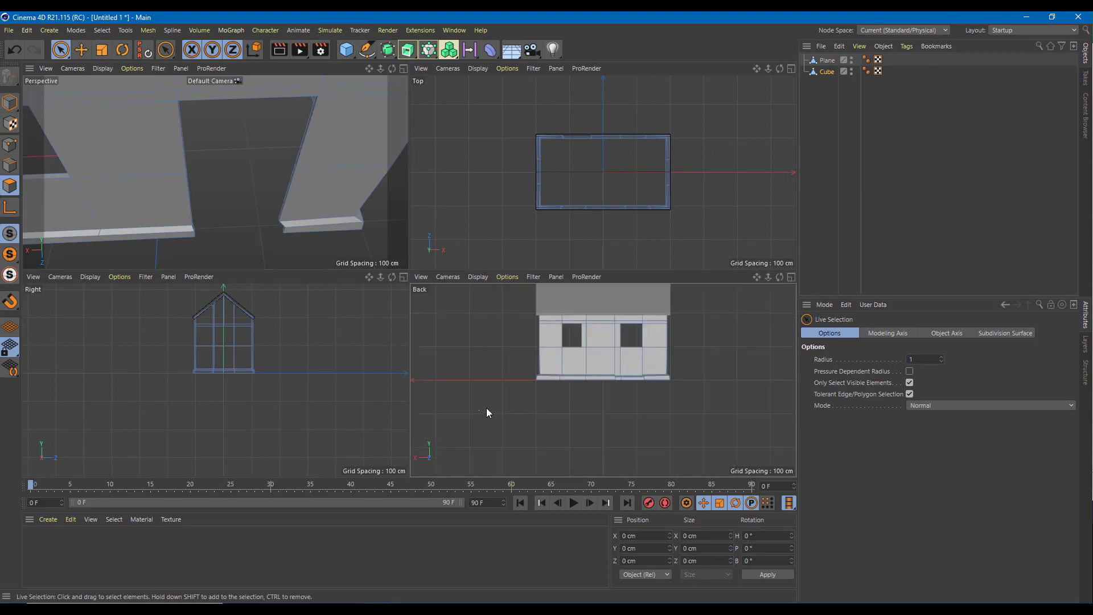
scroll(643, 357, up, 8)
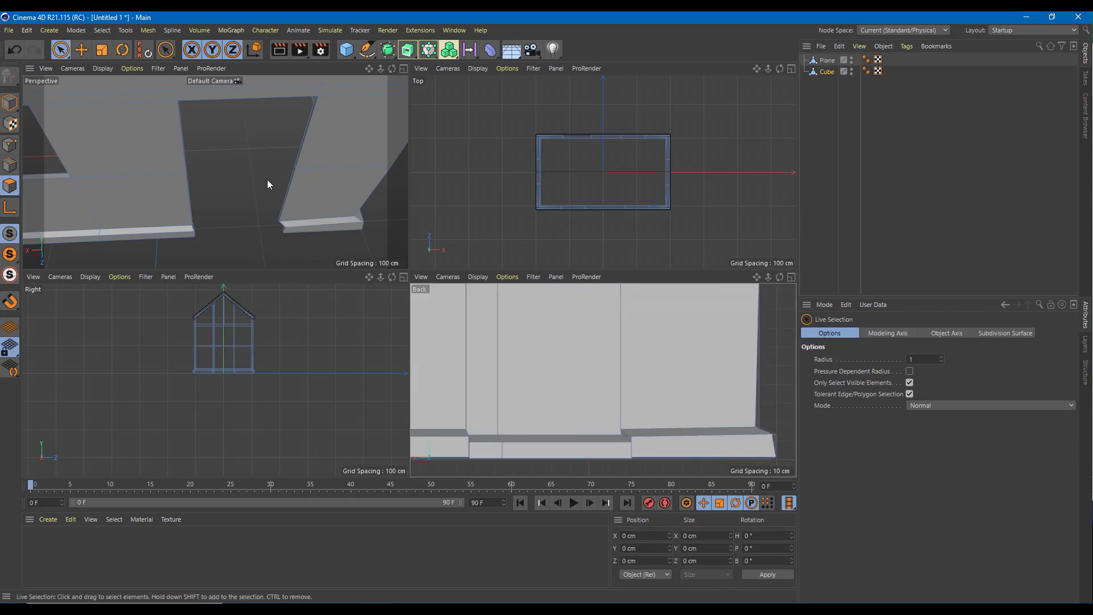
Step: Maximise the perspective view and, in point mode, select the two base trim end points on the wider wall section's side of the door opening
middle_click(343, 257)
alt+drag(343, 257, 429, 343)
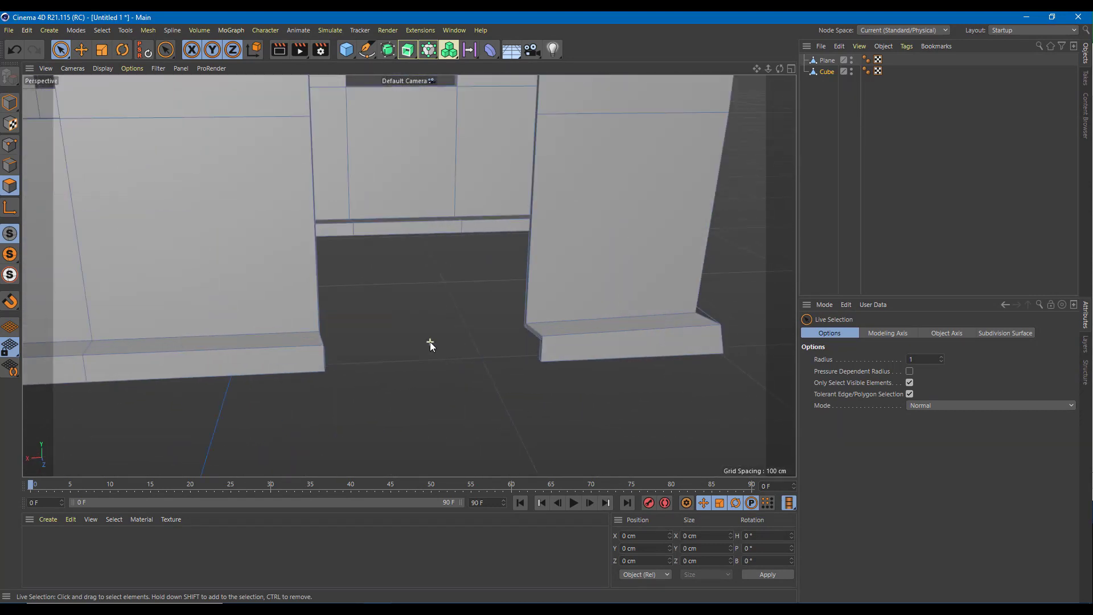
click(10, 145)
alt+drag(357, 316, 280, 314)
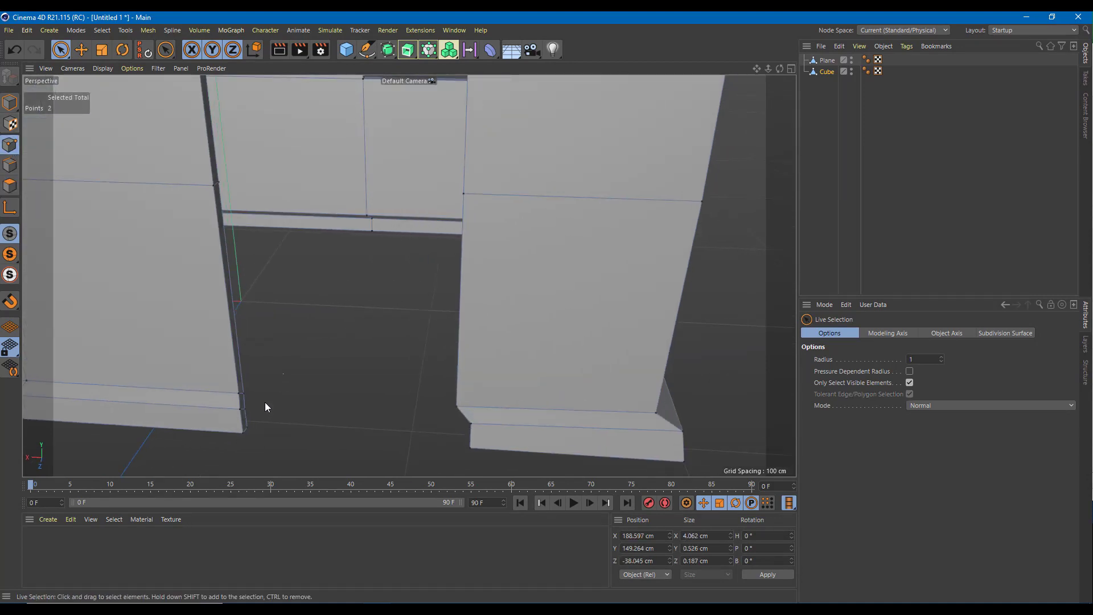
click(282, 426)
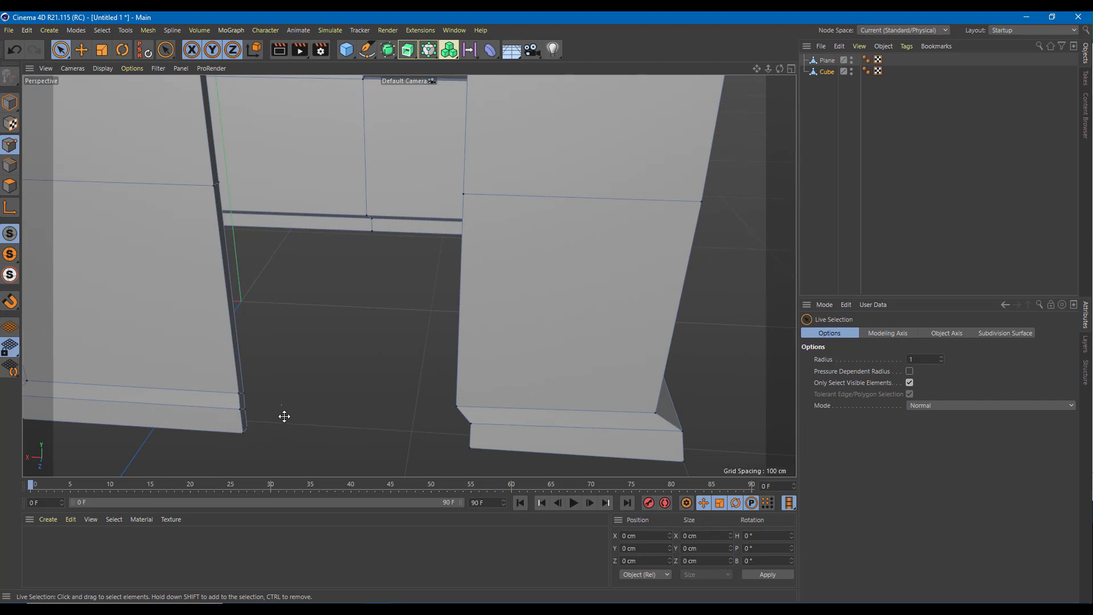
drag(246, 427, 243, 393)
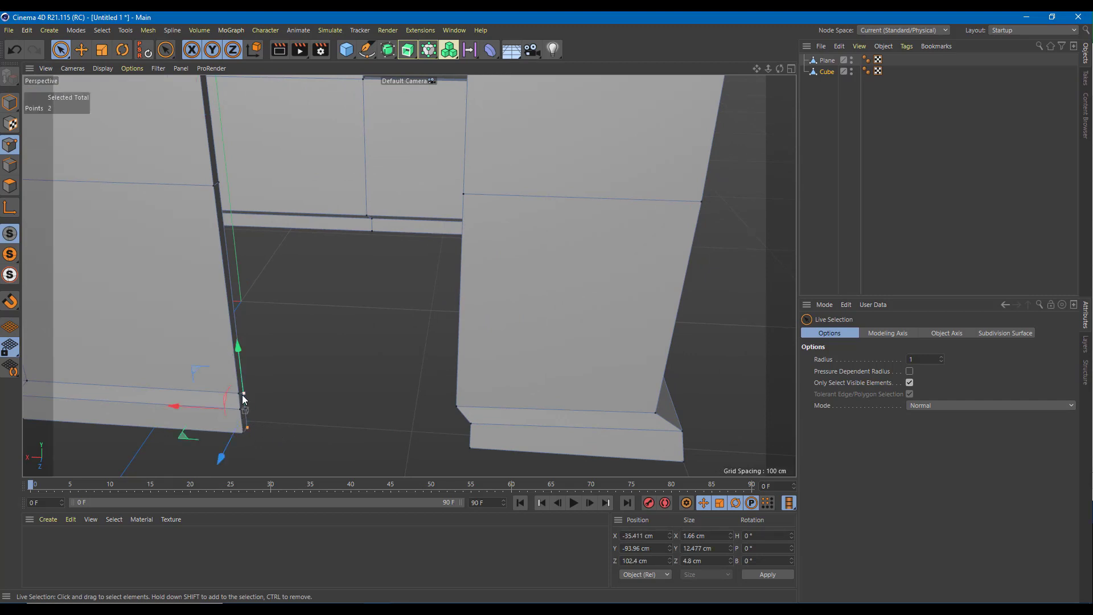
Step: Try to lasso-select the base trim's end points at the door opening, undo the last change and clear the selection
drag(61, 50, 121, 106)
mouse_move(417, 405)
alt+mouse_down()
mouse_move(428, 405)
mouse_move(318, 364)
mouse_move(247, 381)
alt+mouse_up()
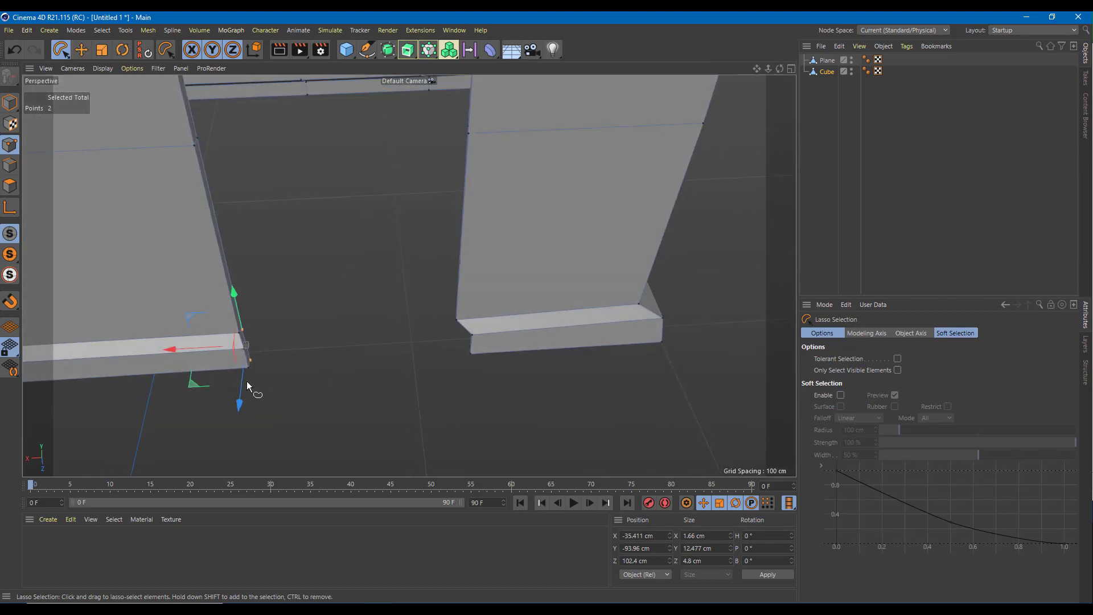
mouse_move(210, 341)
mouse_down()
mouse_move(548, 308)
mouse_move(196, 364)
mouse_move(207, 353)
mouse_up()
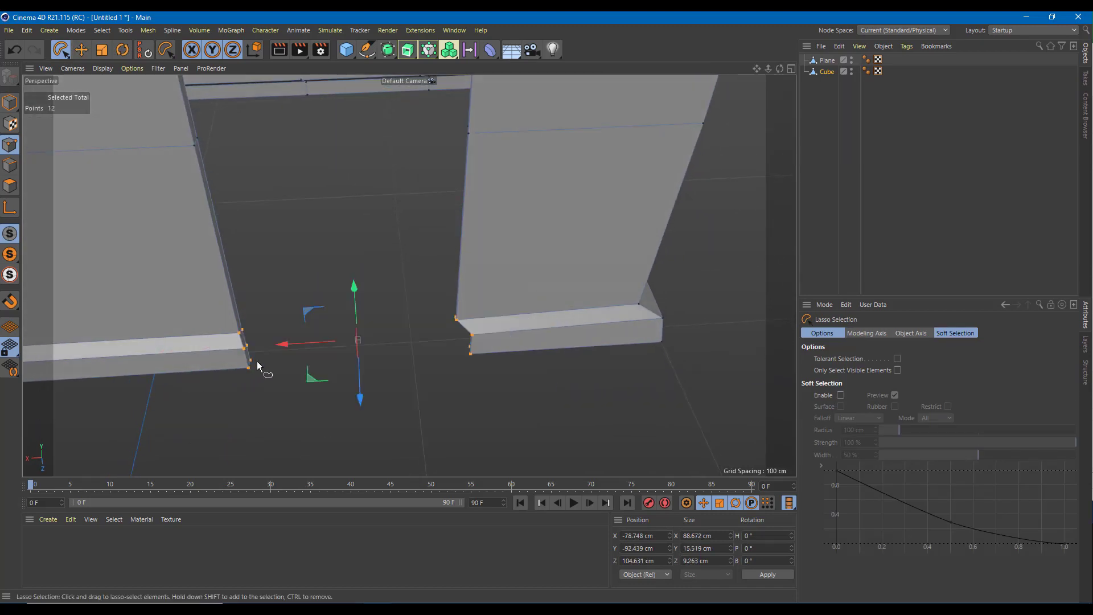
mouse_move(264, 298)
alt+mouse_down()
mouse_move(294, 341)
mouse_move(275, 341)
mouse_move(309, 343)
mouse_move(319, 286)
mouse_move(316, 411)
mouse_move(262, 358)
alt+mouse_up()
key(ctrl+z)
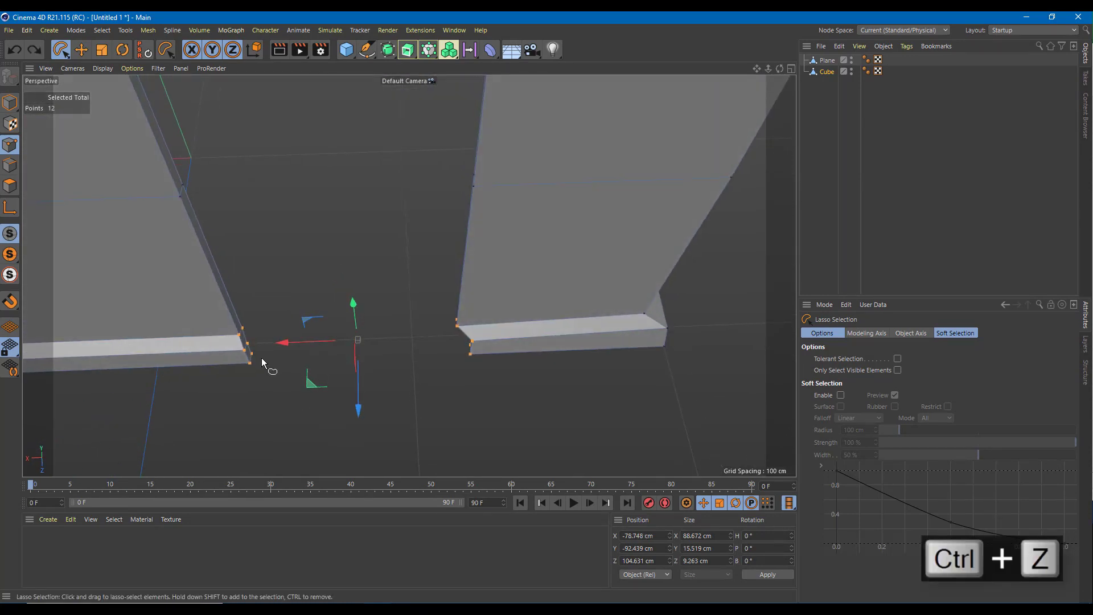
click(467, 354)
alt+drag(452, 341, 358, 345)
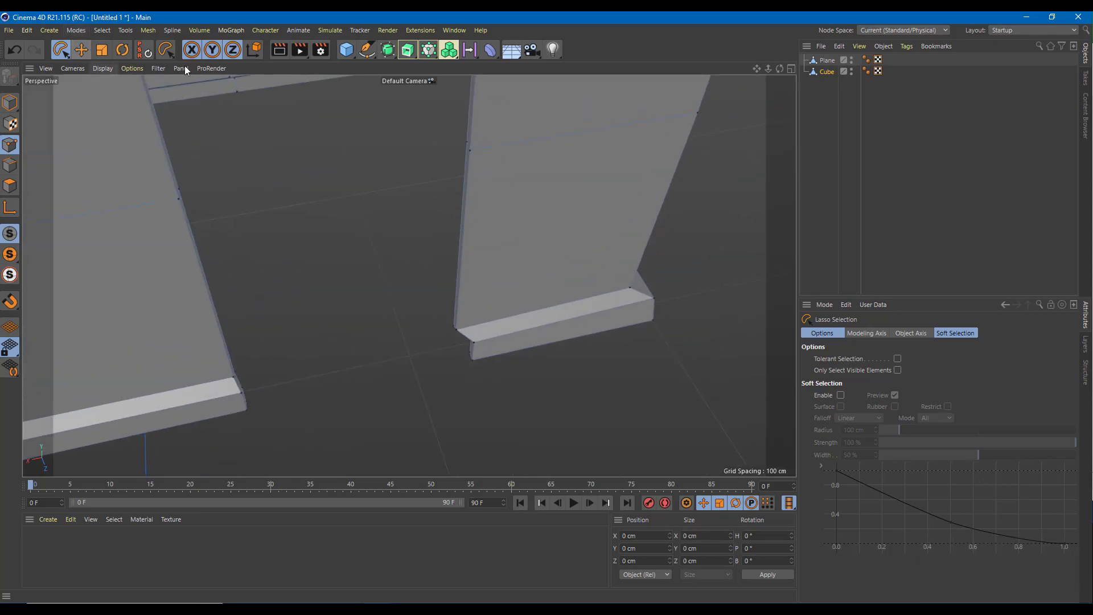
Step: Lasso-select the six base trim end points on the narrow wall section beside the door and view them from below
scroll(195, 108, down, 3)
scroll(235, 142, down, 1)
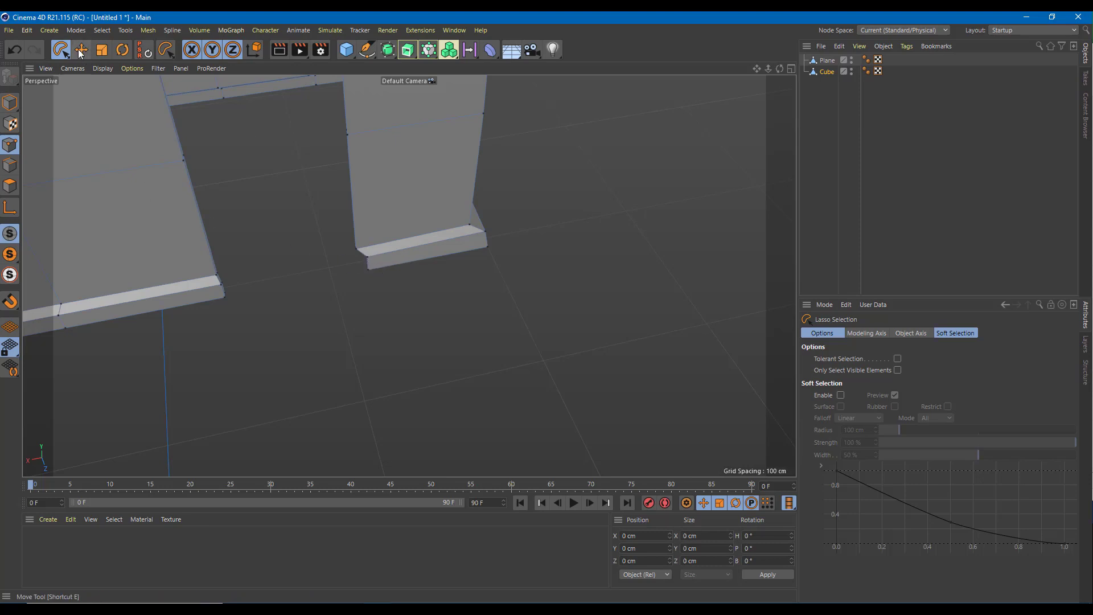
mouse_move(383, 237)
mouse_down()
mouse_move(357, 292)
mouse_move(361, 235)
mouse_up()
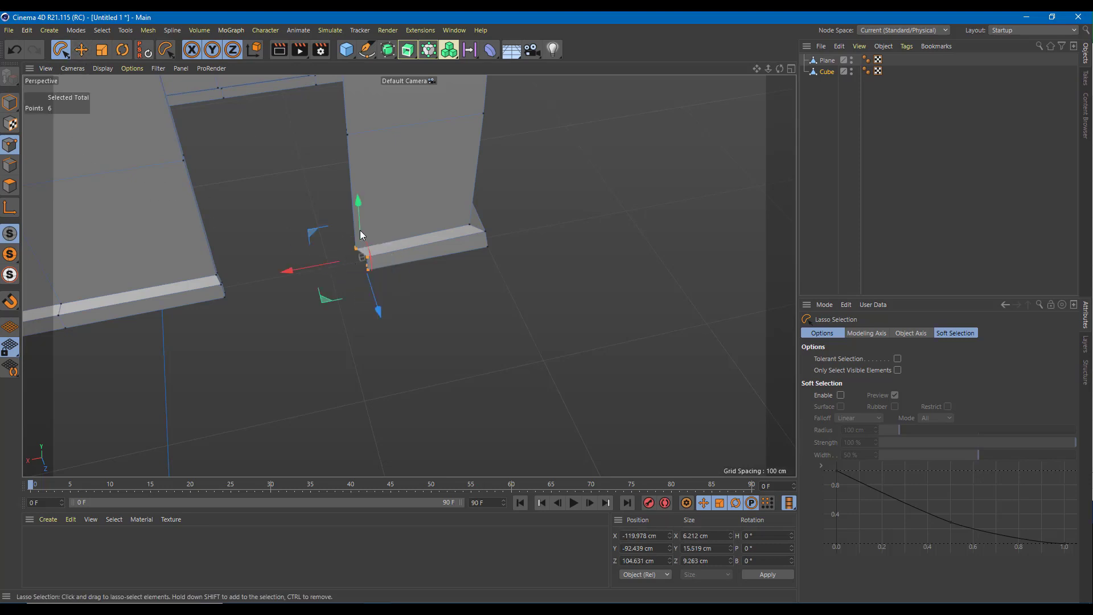
mouse_move(359, 275)
alt+mouse_down()
mouse_move(392, 257)
mouse_move(381, 292)
mouse_move(451, 293)
mouse_move(349, 334)
alt+mouse_up()
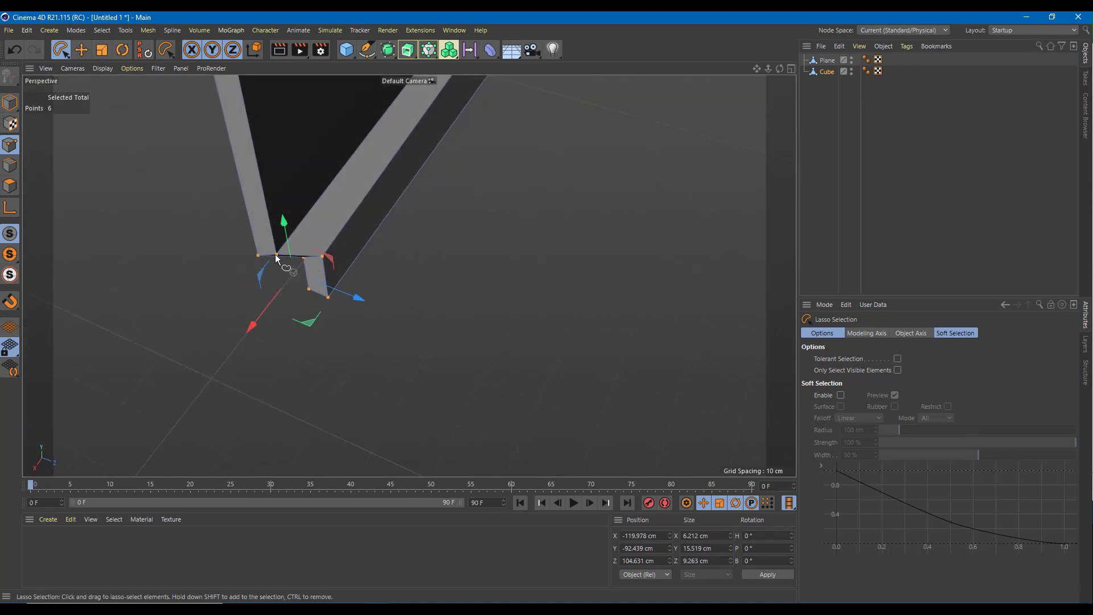
Step: In edge mode, select the sloped and vertical outer edges of the narrow wall section's trim end, shift them slightly along X and deselect
click(21, 167)
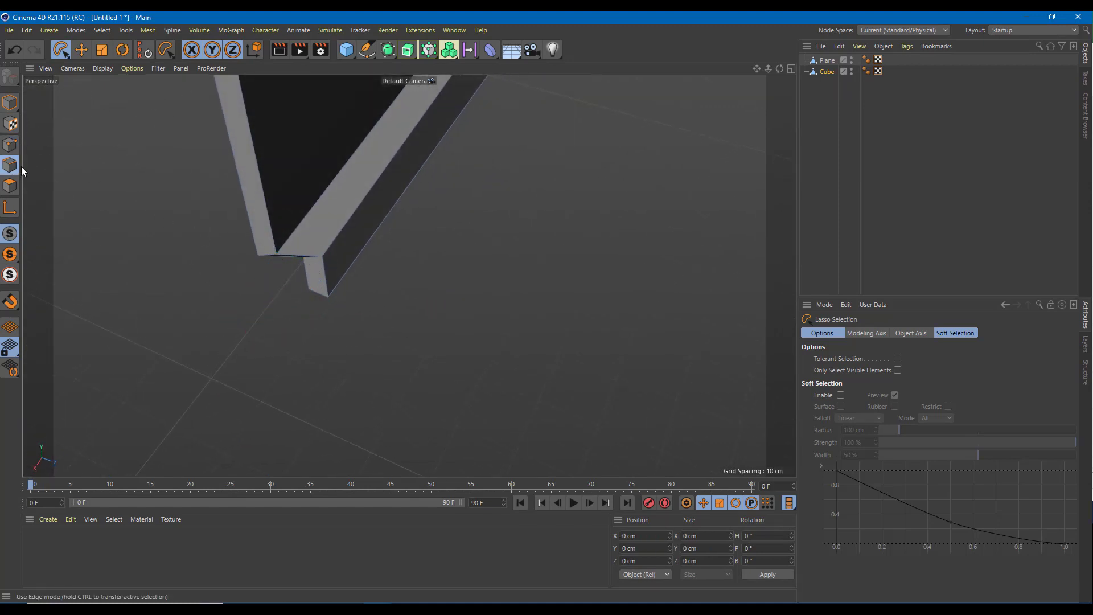
drag(60, 49, 111, 64)
click(295, 254)
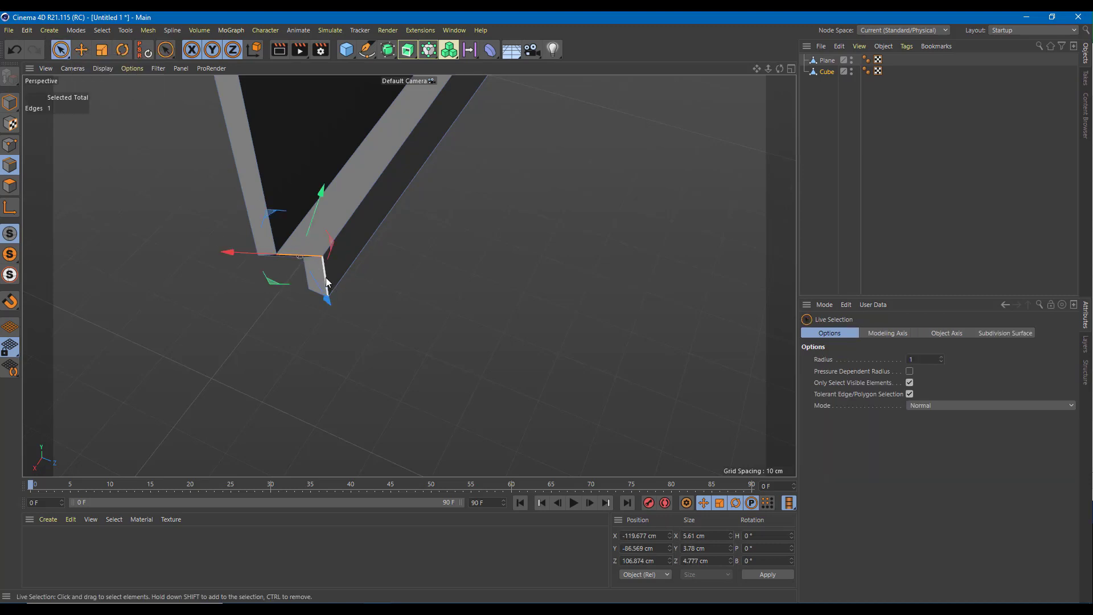
shift+click(322, 270)
alt+drag(449, 288, 253, 285)
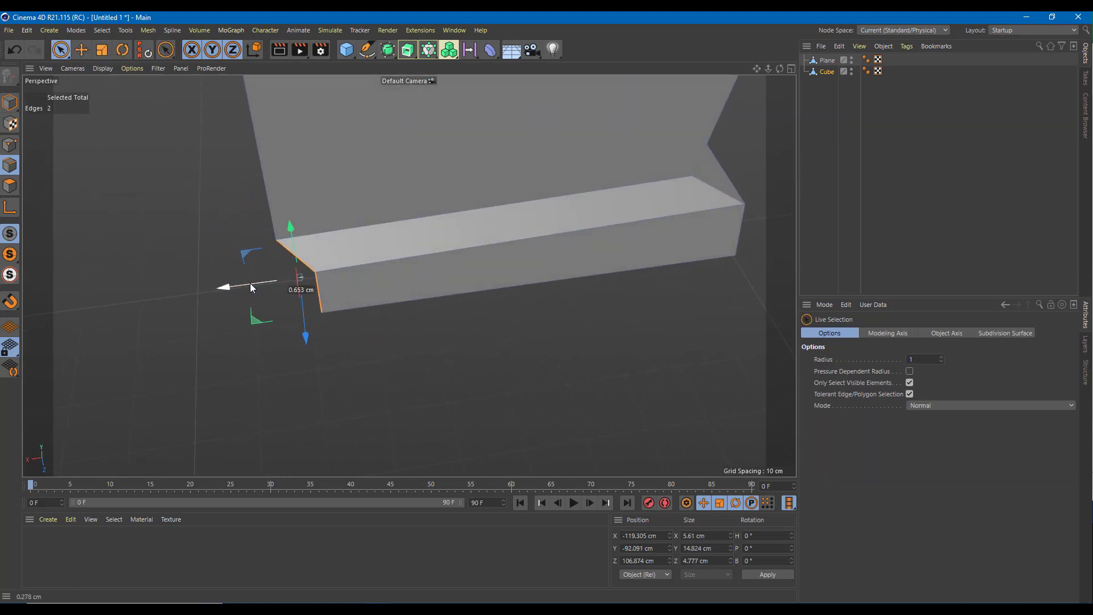
click(311, 294)
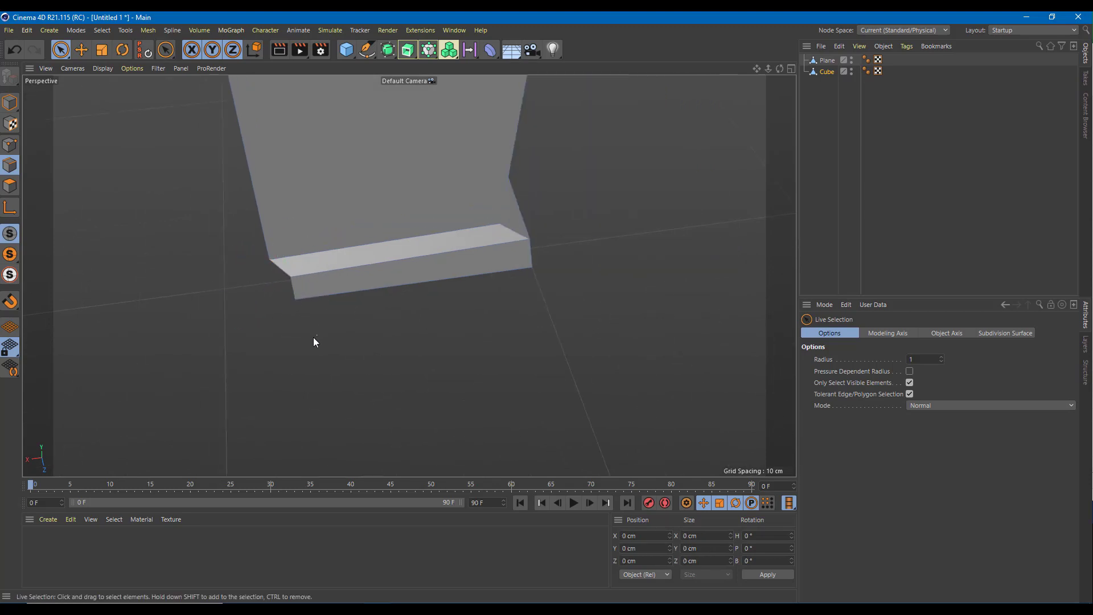
Step: Move the vertical outer edge of the narrow wall section's trim end to about X -117.1 cm and Z 109.8 cm
alt+drag(313, 337, 425, 231)
alt+middle_drag(410, 275, 387, 350)
click(366, 222)
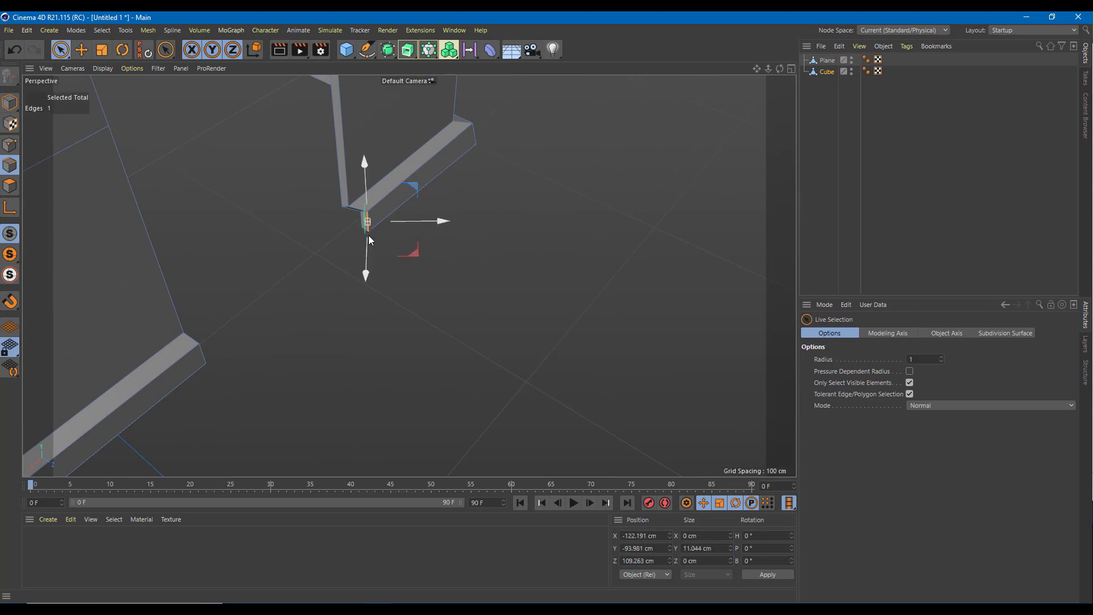
scroll(367, 235, up, 5)
drag(367, 273, 356, 278)
alt+drag(364, 285, 442, 322)
alt+middle_drag(441, 322, 524, 467)
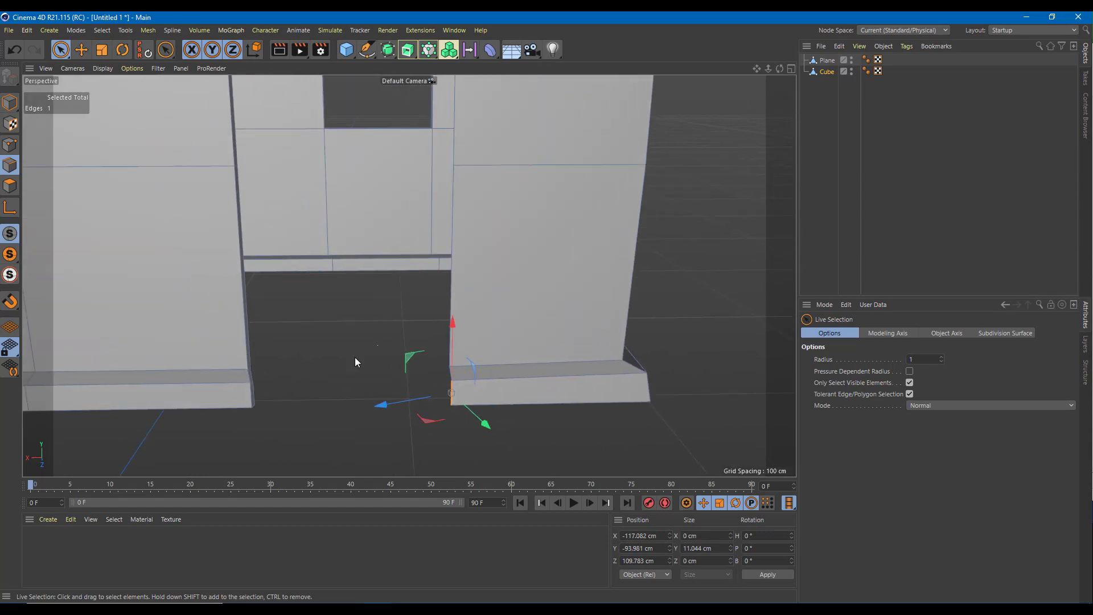
Step: Adjust the vertical outer edge of the wider wall section's trim end at the door opening, clear the selection and inspect the end face
click(251, 395)
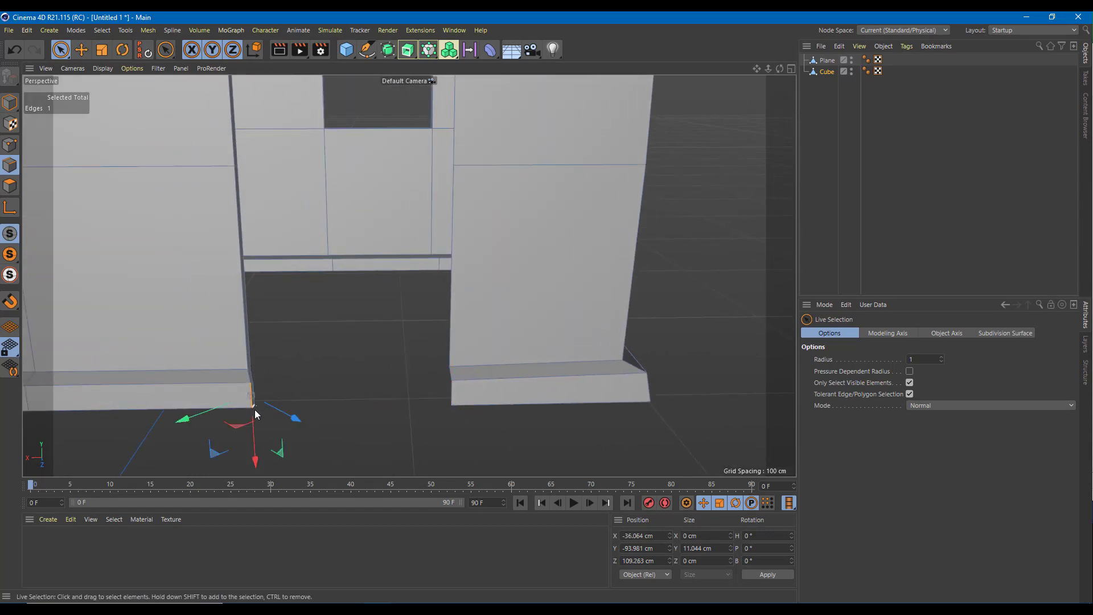
drag(241, 427, 447, 347)
click(261, 397)
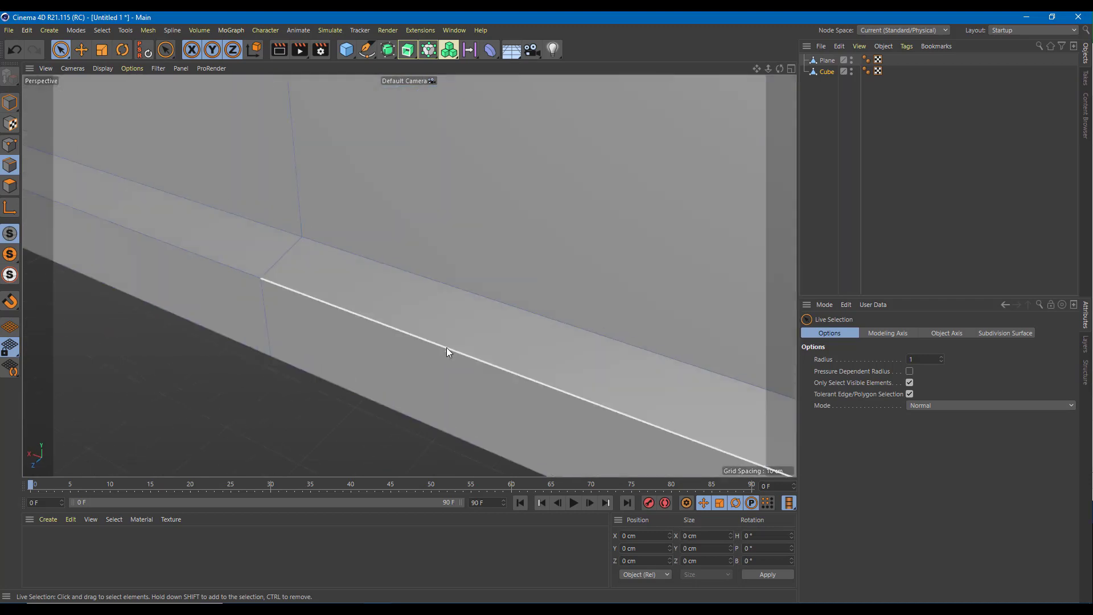
alt+middle_drag(446, 336, 188, 199)
alt+middle_drag(408, 288, 219, 224)
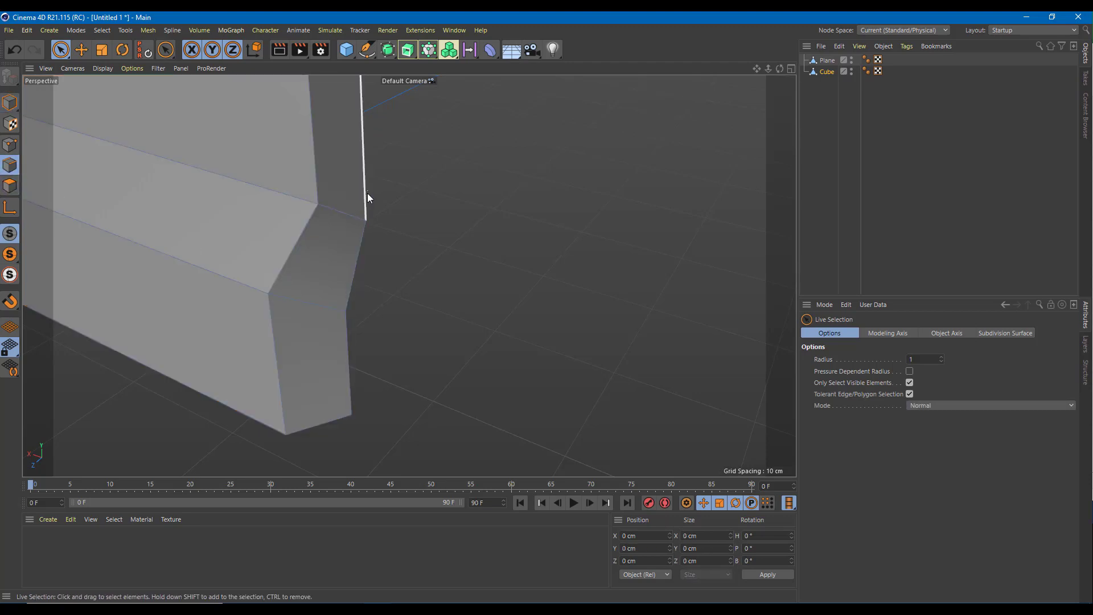
click(825, 72)
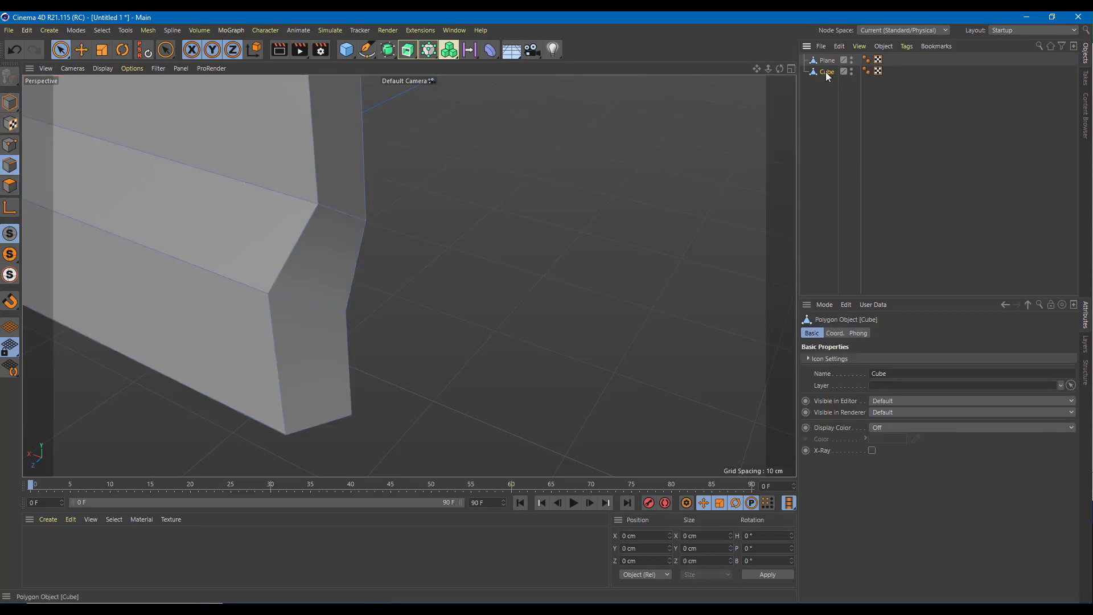
click(825, 60)
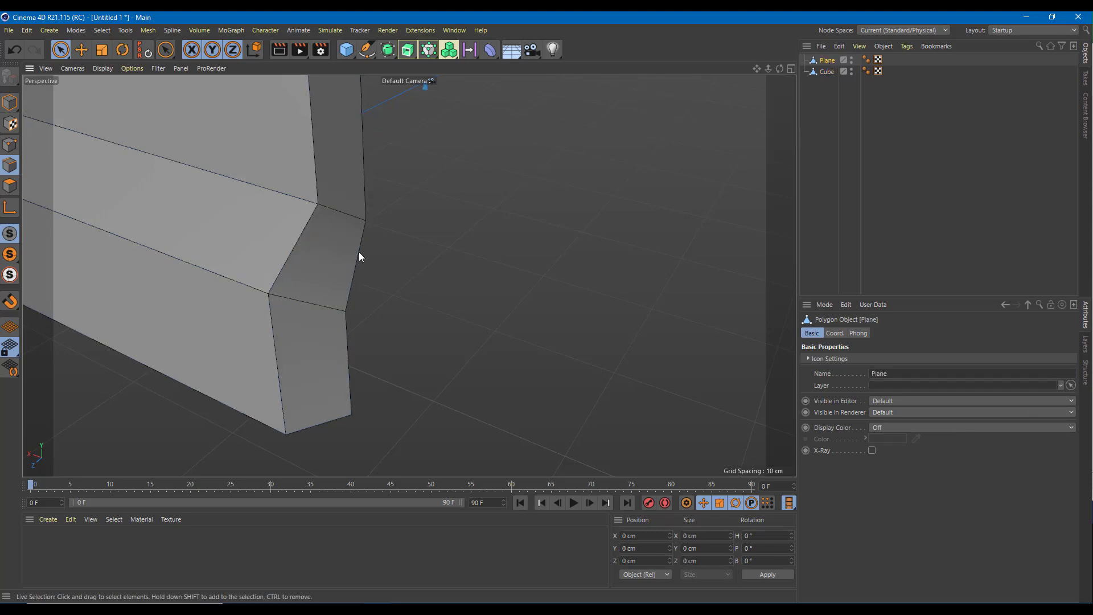
click(60, 49)
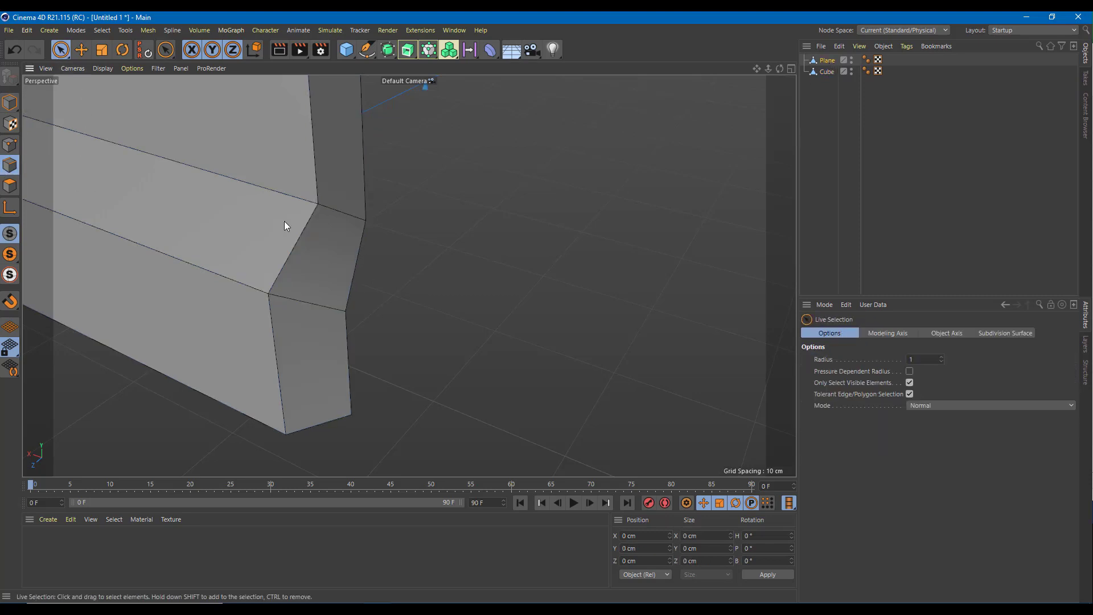
scroll(284, 221, down, 3)
click(824, 61)
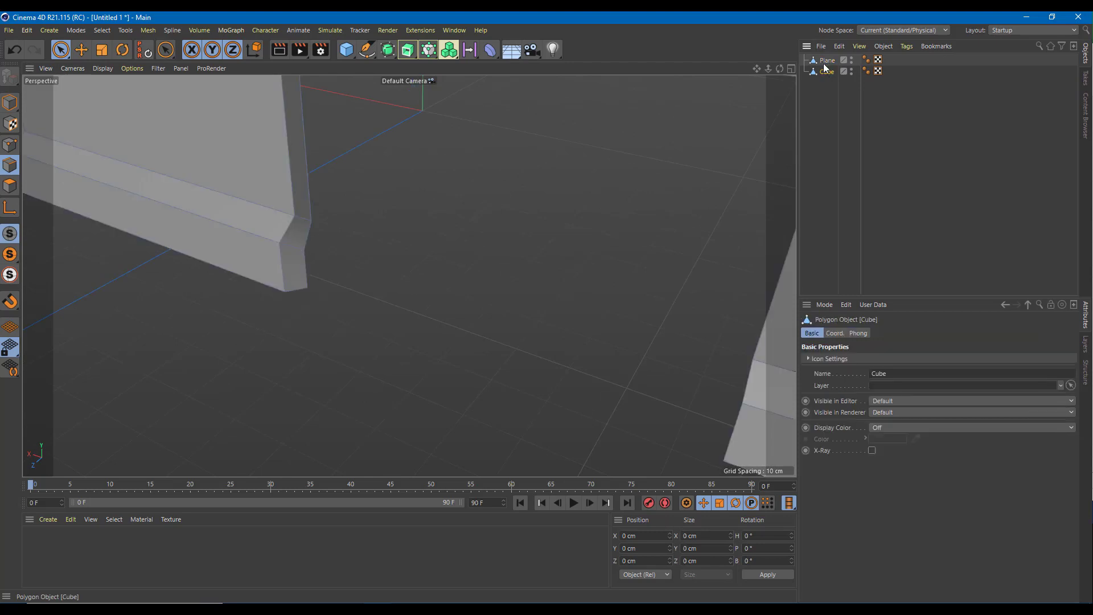
Step: Move the inner vertical edge of the wider wall section's trim end to about X -35.3 cm, Y -94.6 cm and Z 105.4 cm
click(299, 261)
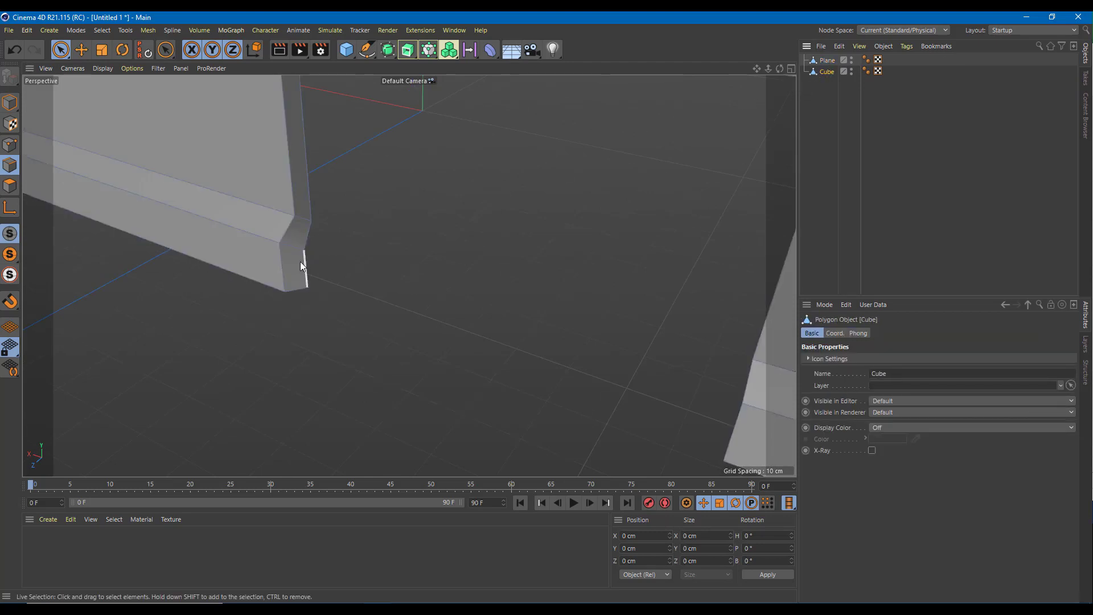
click(309, 193)
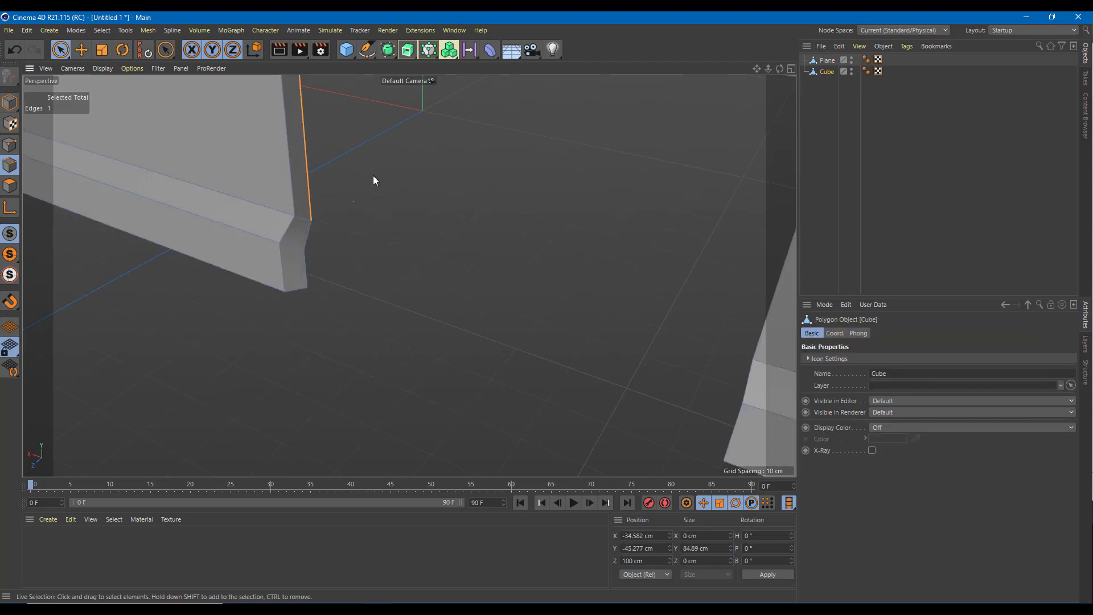
click(309, 272)
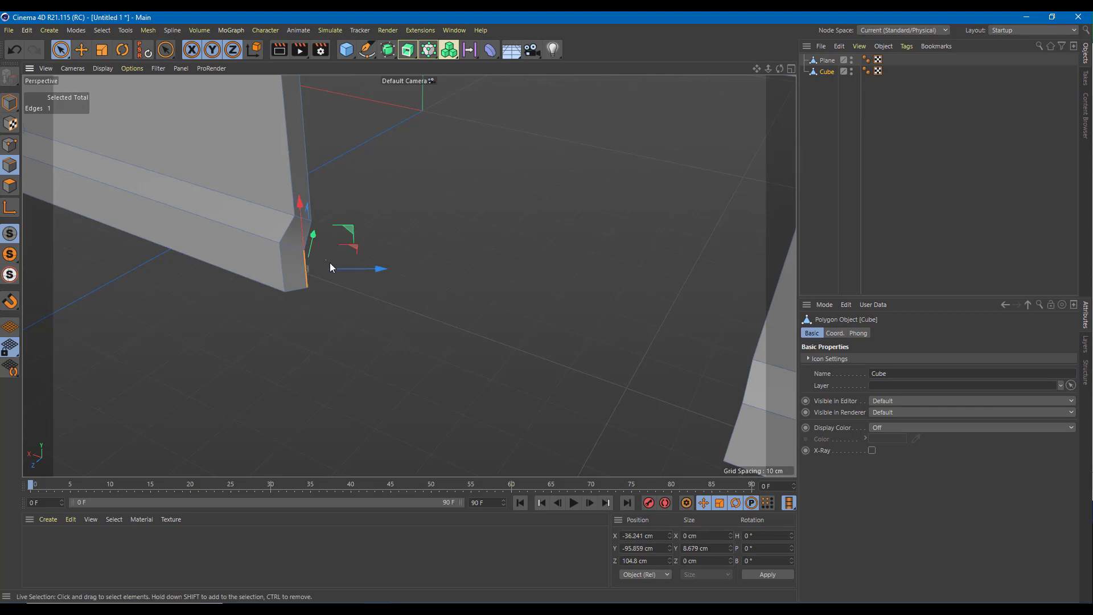
scroll(340, 239, up, 3)
drag(336, 236, 330, 230)
scroll(381, 242, down, 10)
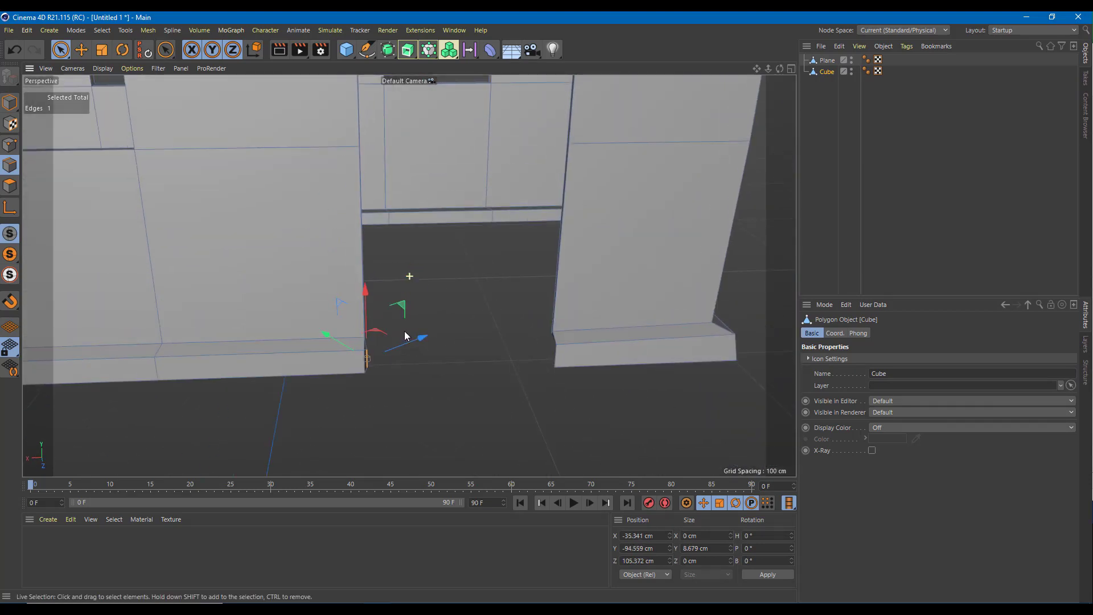
Step: Examine the base trim around the door opening in the maximised Back view and the whole house in the perspective view
scroll(406, 336, down, 6)
middle_click(439, 284)
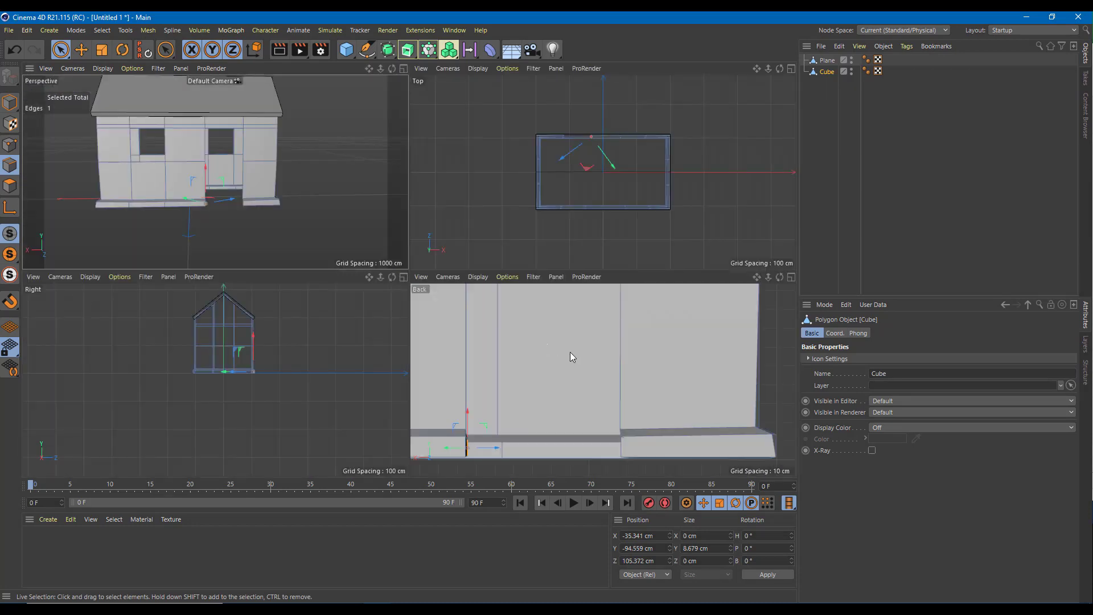
middle_click(570, 352)
scroll(480, 389, down, 3)
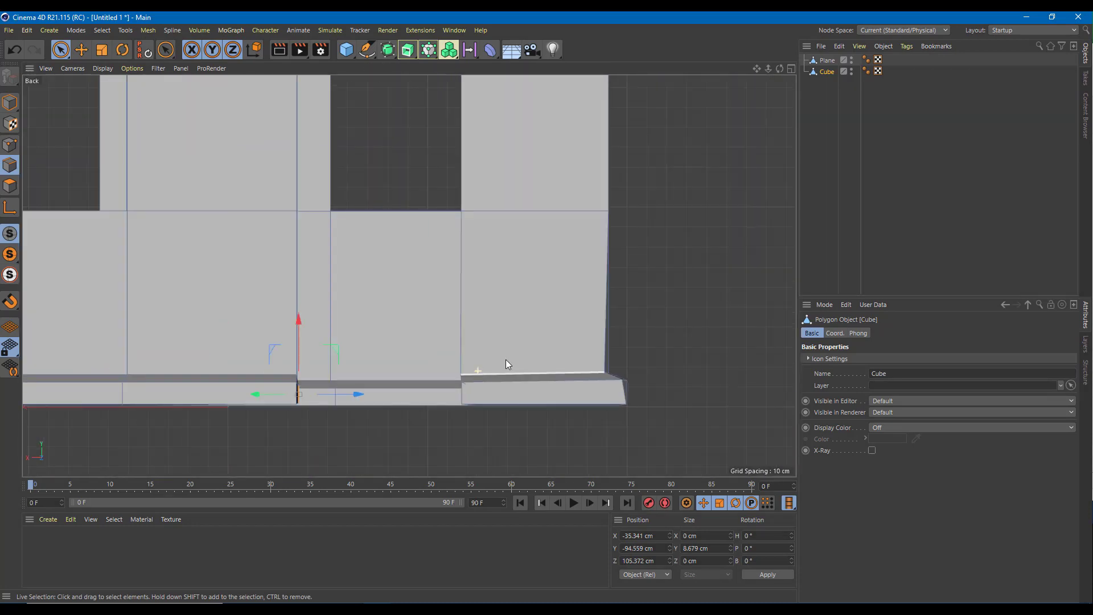
alt+middle_drag(570, 319, 612, 343)
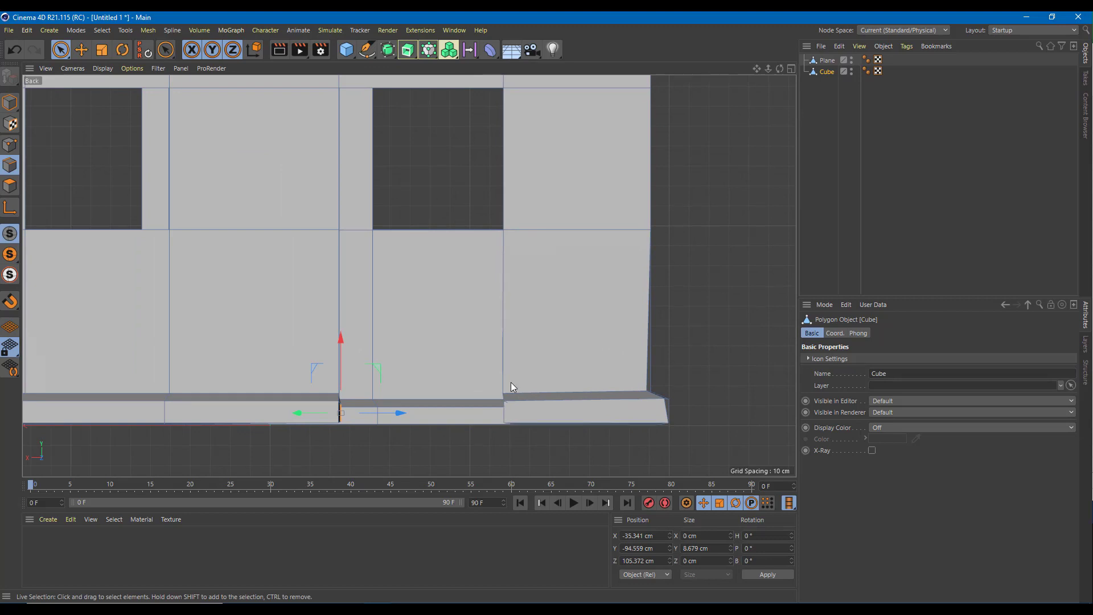
scroll(527, 363, down, 5)
middle_click(520, 360)
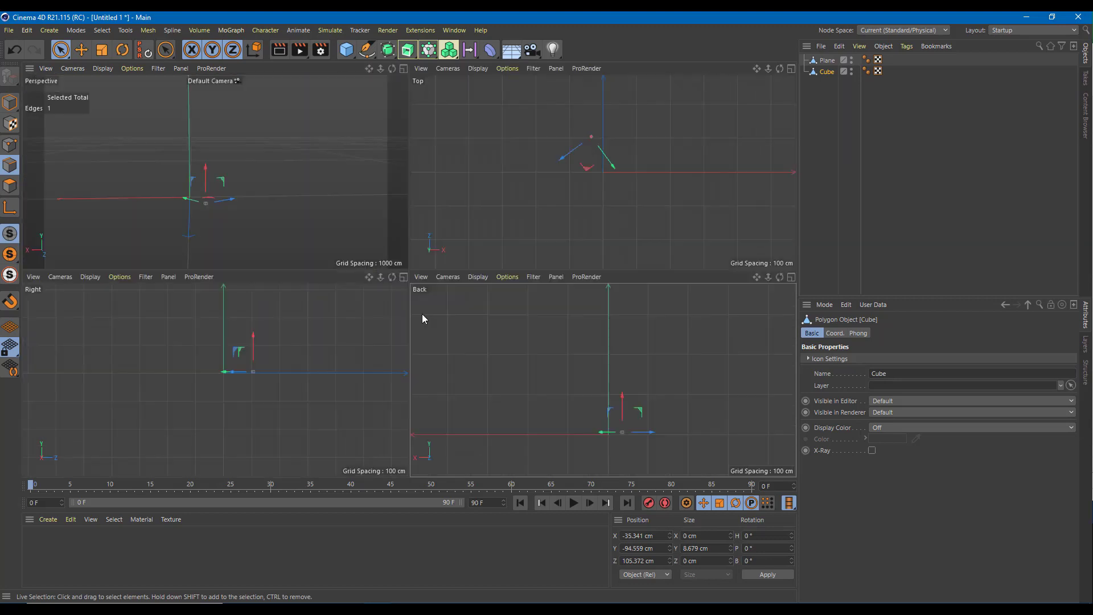
middle_click(290, 237)
scroll(290, 237, up, 3)
alt+drag(288, 237, 296, 275)
alt+middle_drag(296, 274, 393, 336)
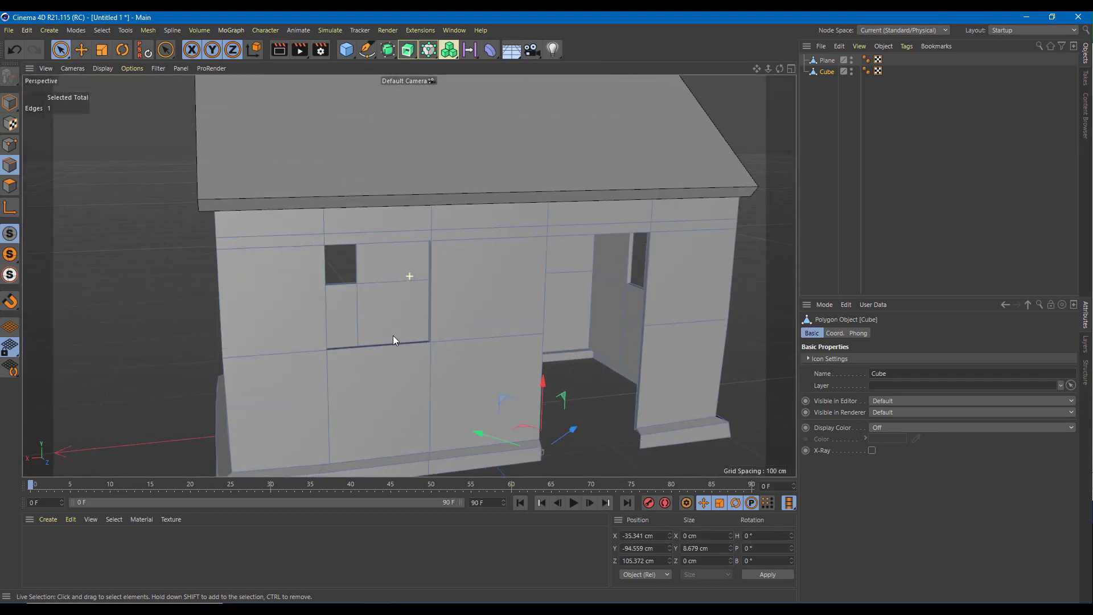
alt+drag(393, 336, 268, 282)
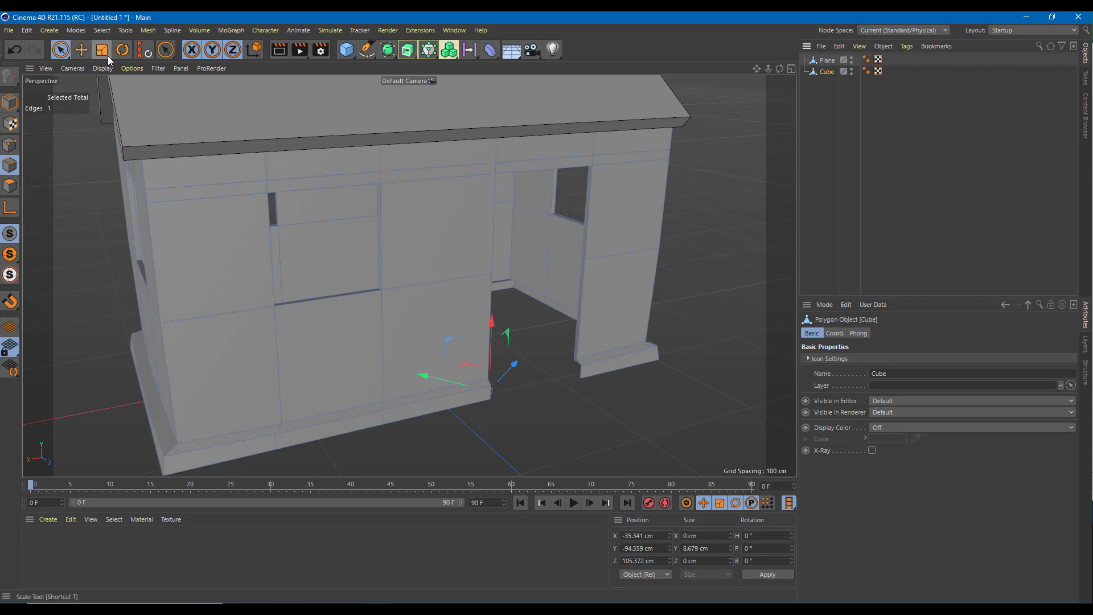
drag(346, 49, 644, 336)
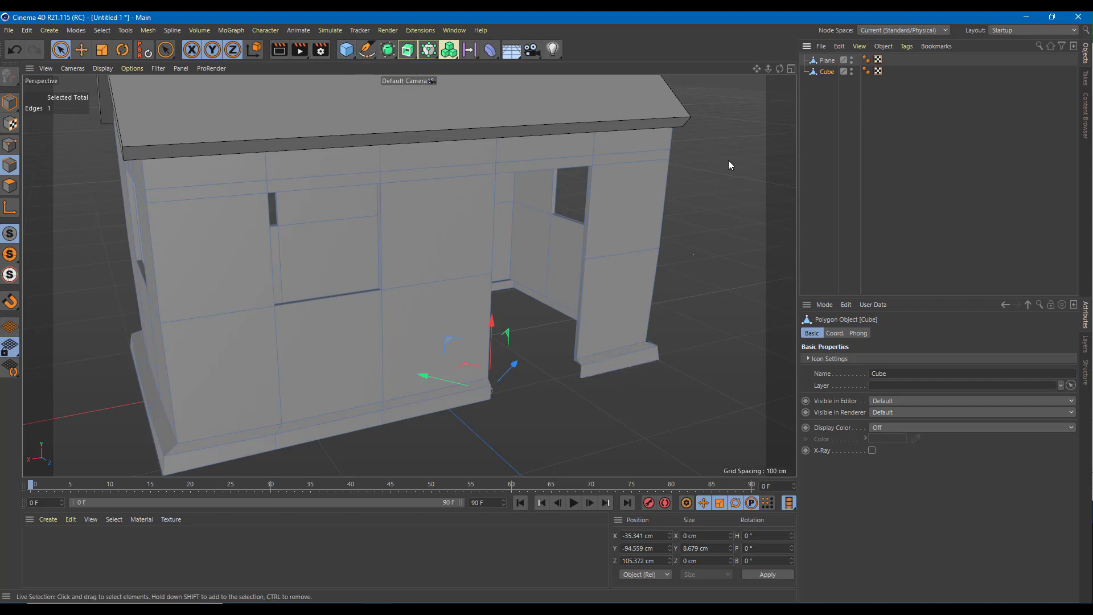
Step: Add a cube, place it in front of the house and make it an editable polygon object
click(347, 54)
key(ctrl+z)
click(346, 53)
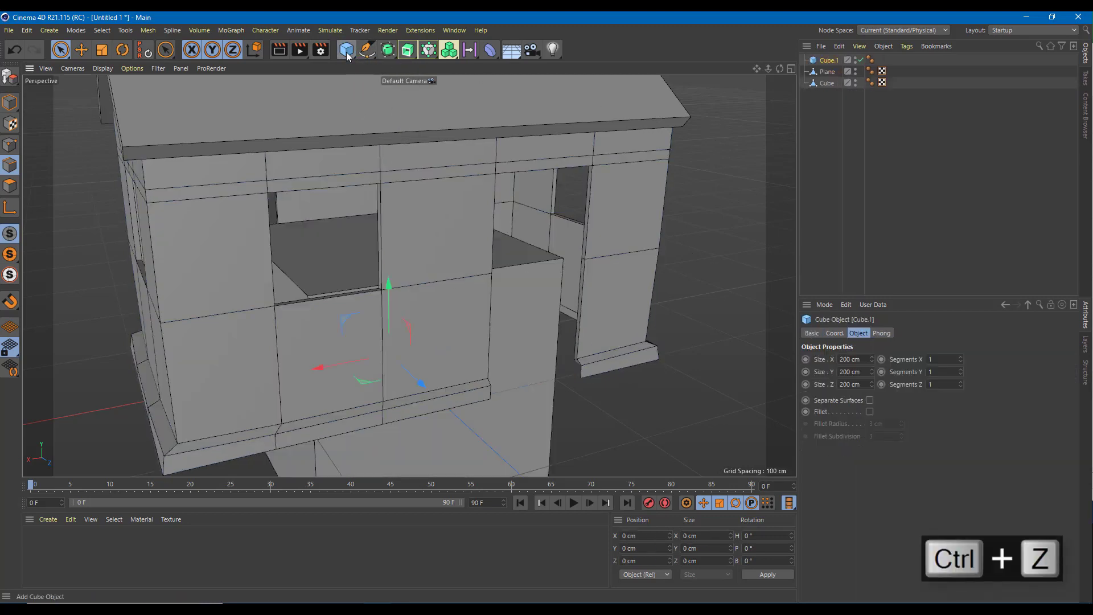
scroll(465, 367, down, 5)
drag(454, 387, 575, 488)
click(831, 62)
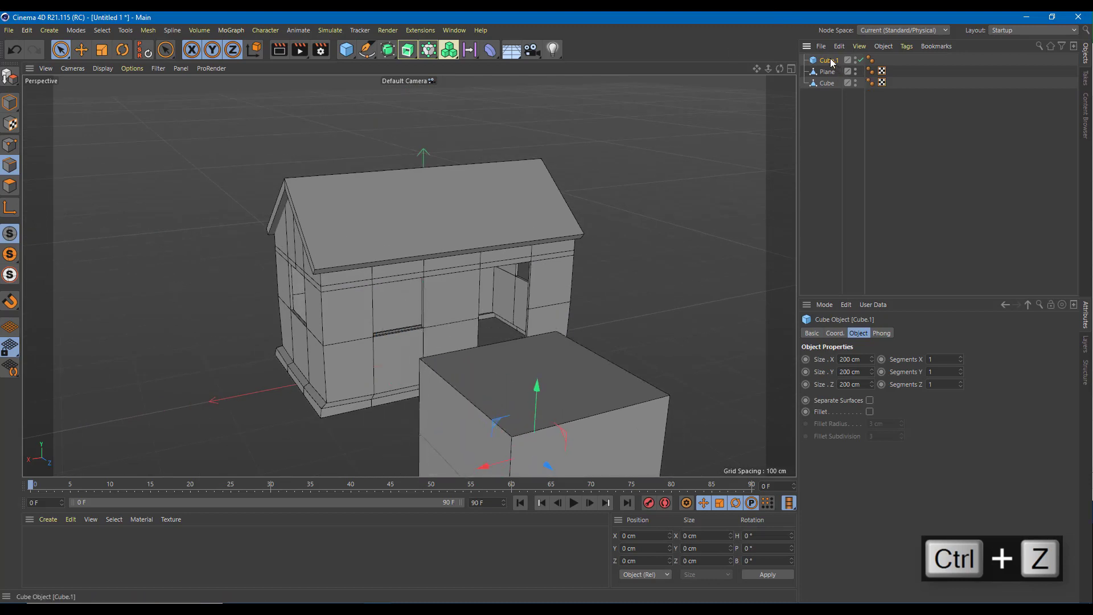
key(c)
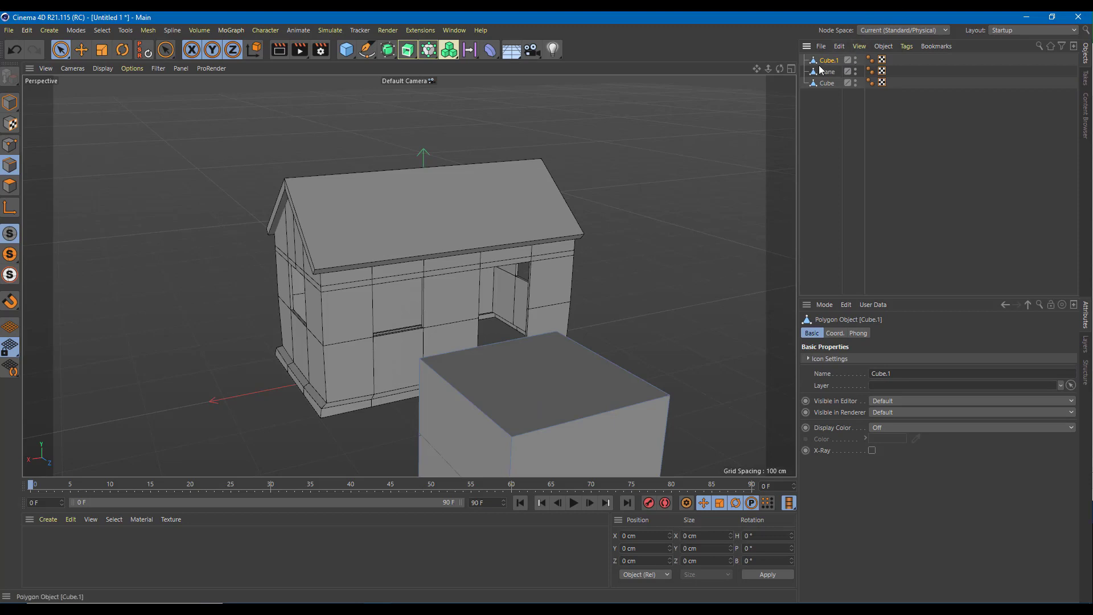
Step: Scale the new cube into a panel about 73.9 cm wide and 11.9 cm thick and place it in the door opening
click(102, 50)
scroll(335, 227, down, 2)
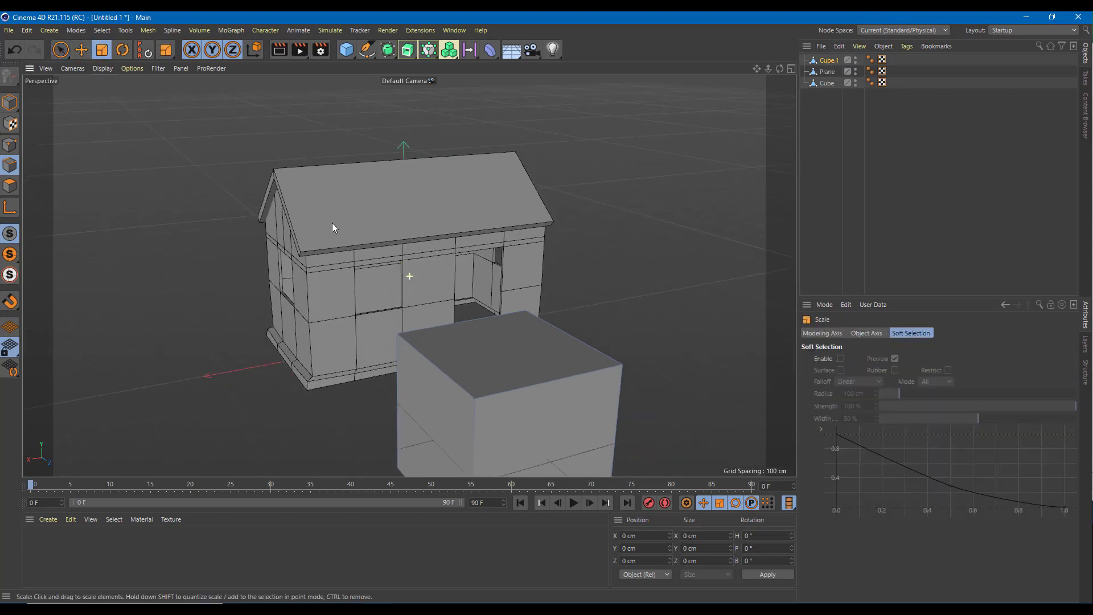
alt+middle_drag(332, 223, 278, 183)
alt+drag(342, 256, 456, 293)
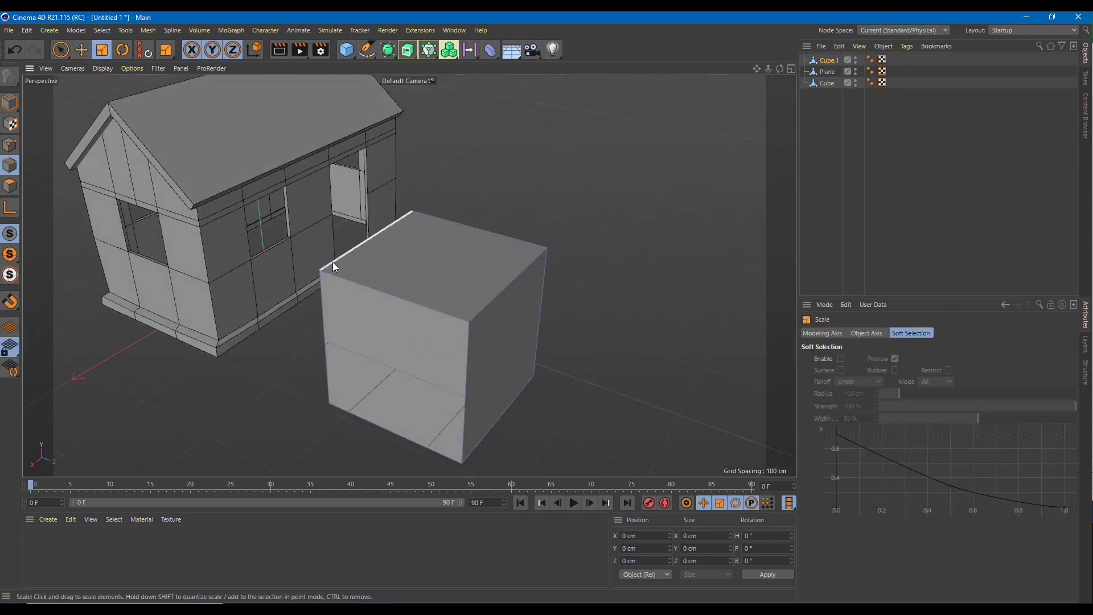
click(828, 60)
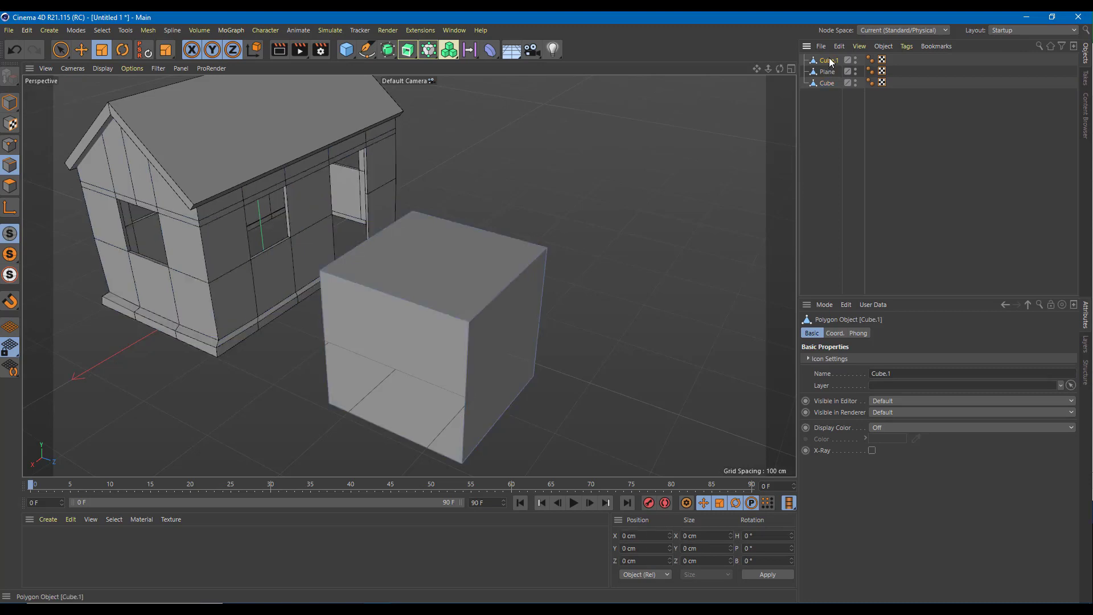
click(10, 103)
drag(501, 354, 437, 333)
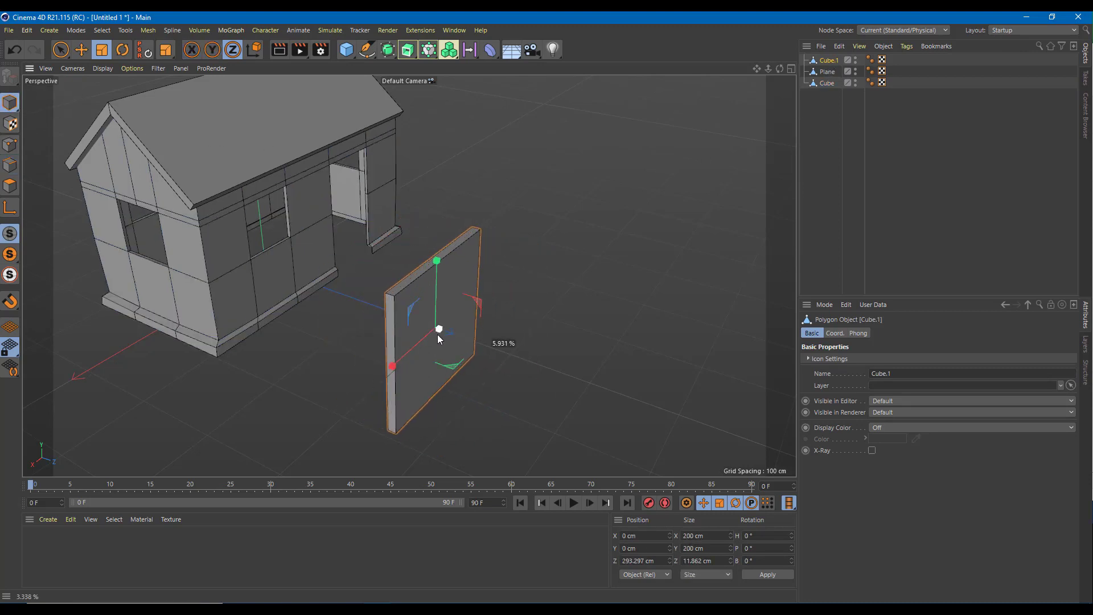
drag(392, 365, 168, 90)
click(60, 50)
Step: Reduce the door panel's height to about 167.2 cm and lower it to about Y 84 cm
click(101, 52)
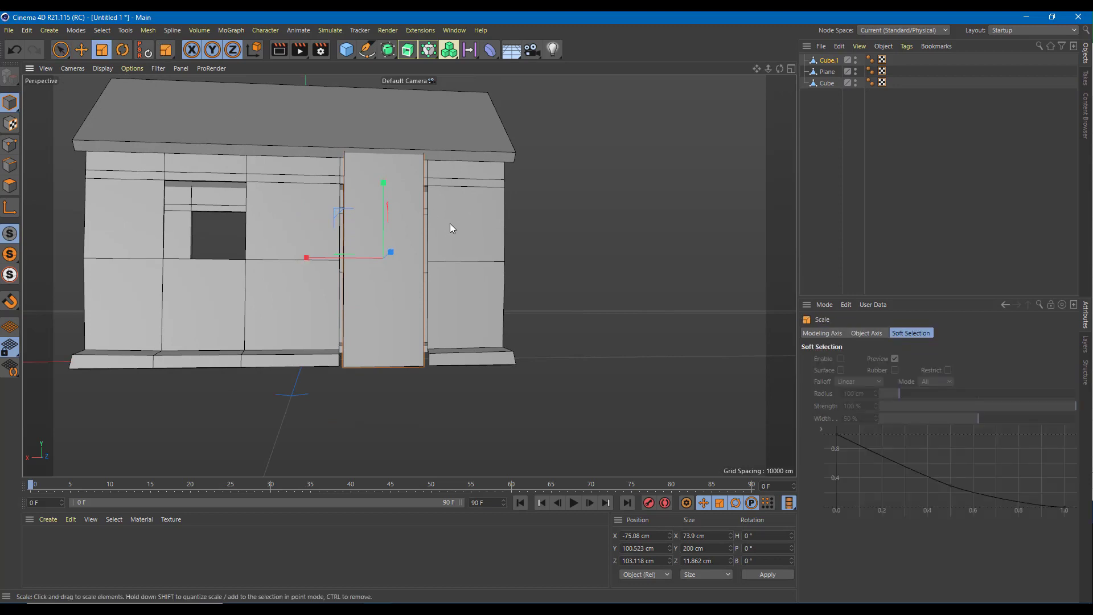
drag(380, 187, 382, 197)
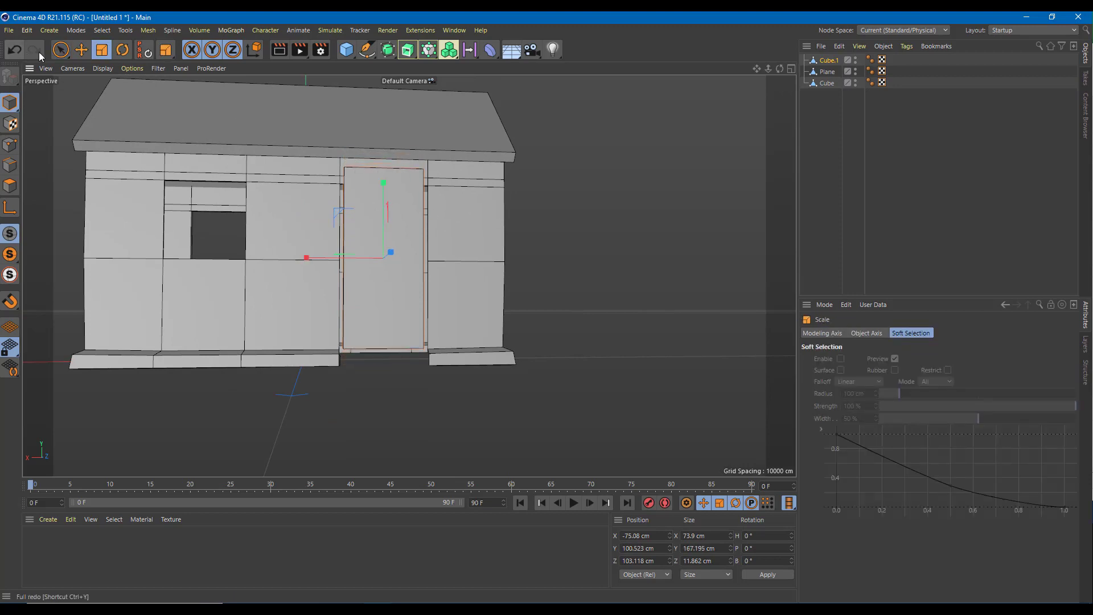
key(e)
drag(391, 252, 385, 226)
Step: Align the door panel horizontally with the opening in the Back view, at about X -77 cm
alt+drag(452, 231, 473, 229)
middle_click(531, 215)
middle_click(674, 367)
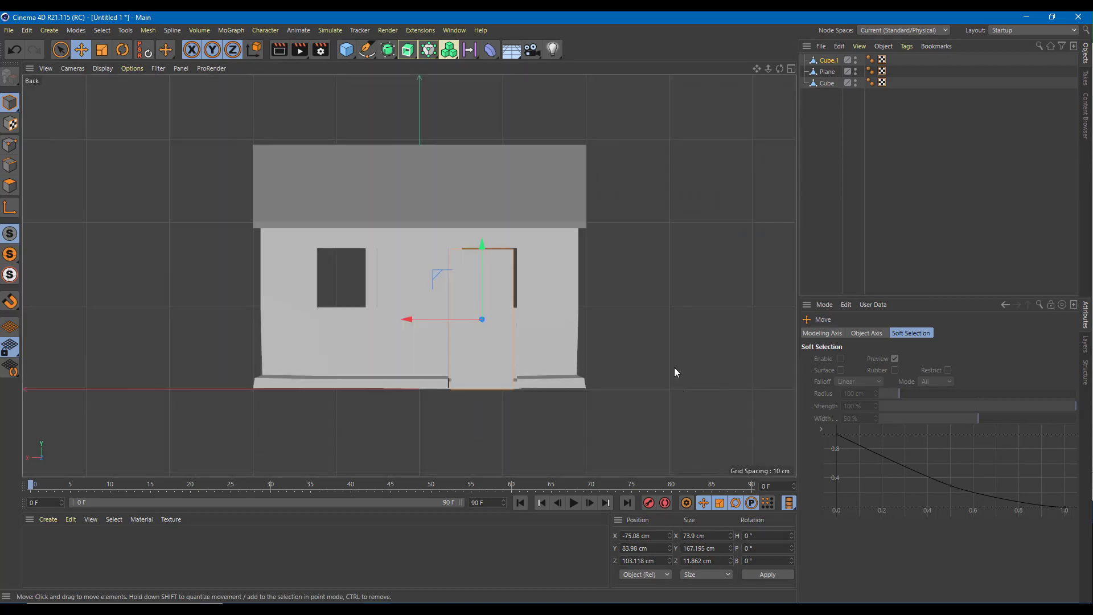
scroll(507, 293, up, 8)
mouse_move(398, 372)
mouse_down()
mouse_move(378, 371)
mouse_move(425, 371)
mouse_move(401, 384)
mouse_up()
scroll(482, 258, up, 2)
alt+middle_drag(483, 257, 448, 197)
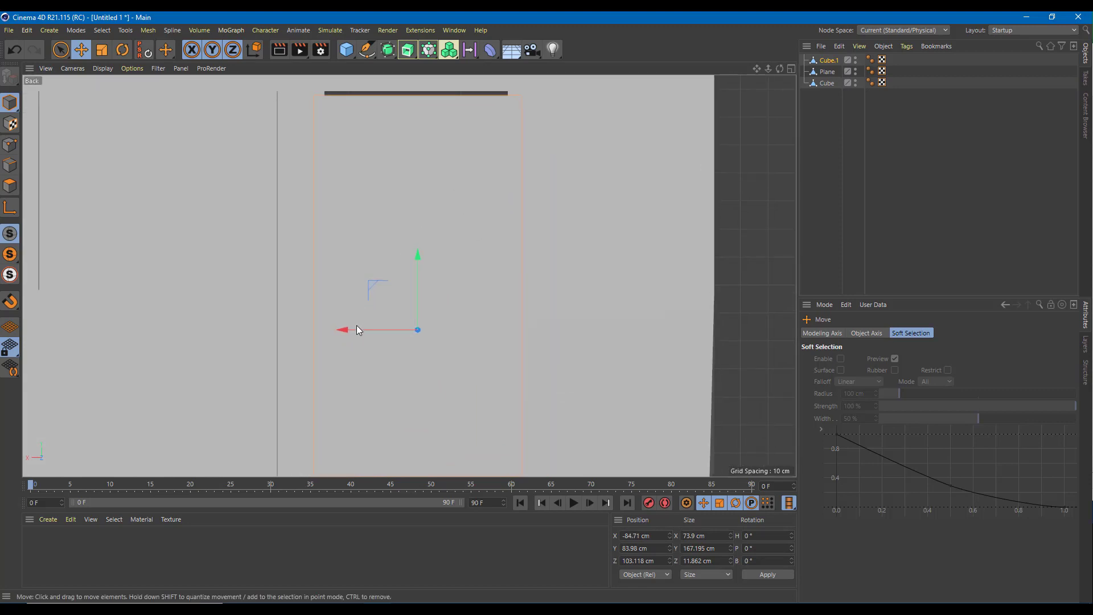
drag(356, 330, 333, 334)
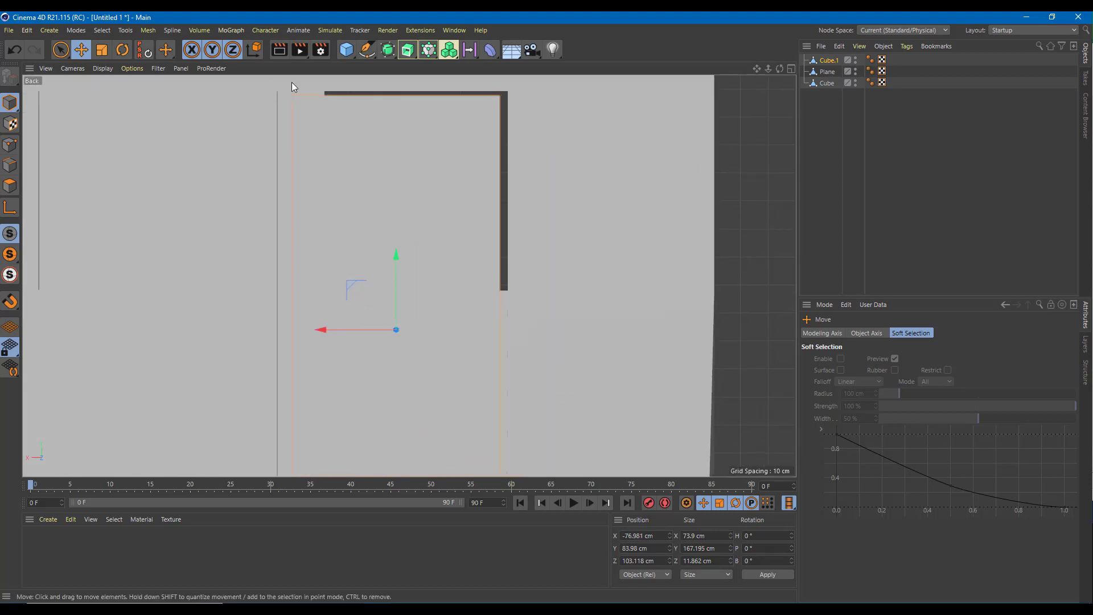
Step: Widen the door panel to about 84.2 cm and centre it in the opening at about X -75.6 cm
click(102, 50)
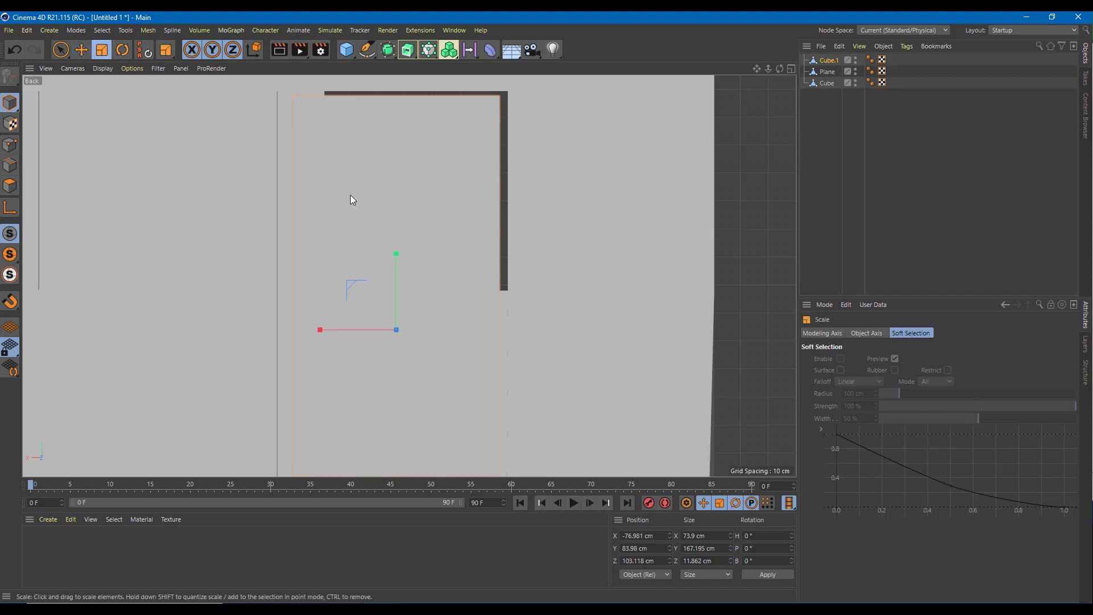
drag(356, 330, 315, 334)
click(82, 49)
key(t)
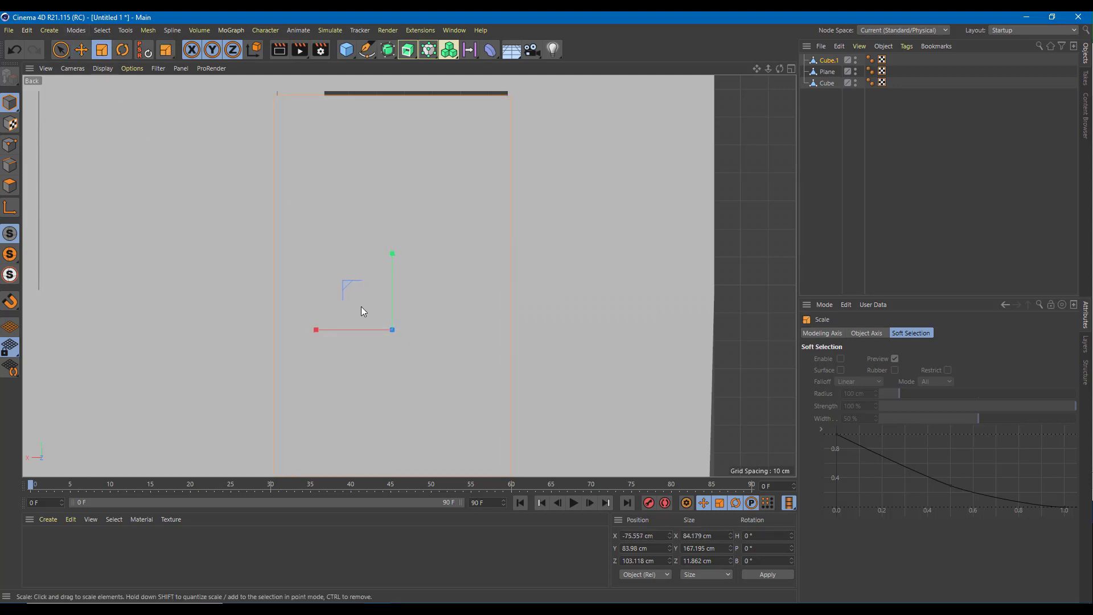
Step: Stretch the door panel to a height of about 174.5 cm and check its fit in the perspective view
drag(393, 251, 354, 365)
middle_click(414, 233)
middle_click(165, 150)
scroll(366, 361, up, 4)
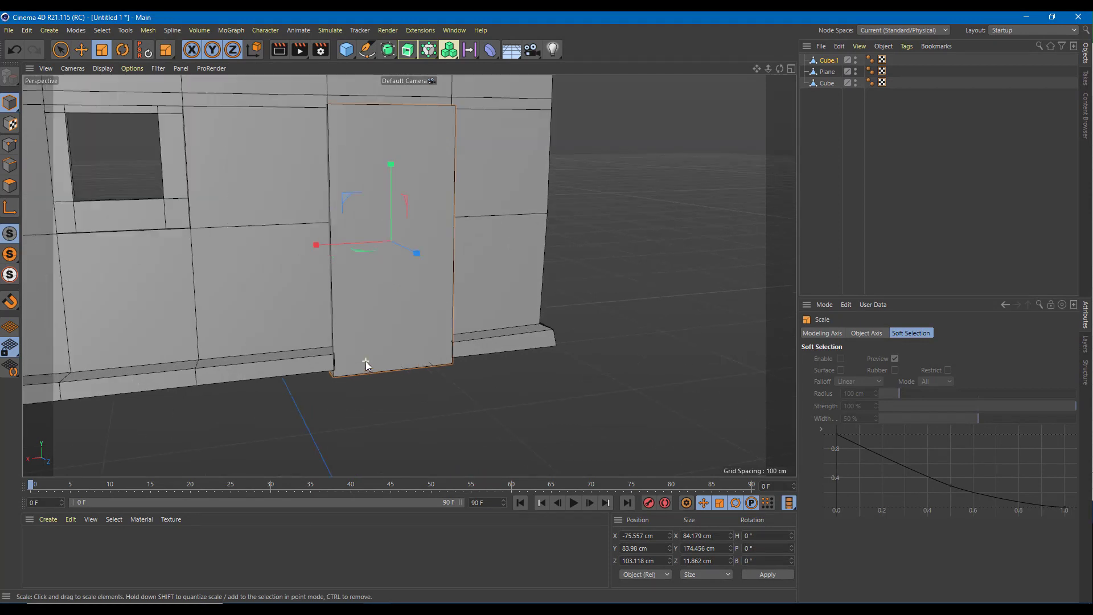
scroll(369, 371, down, 8)
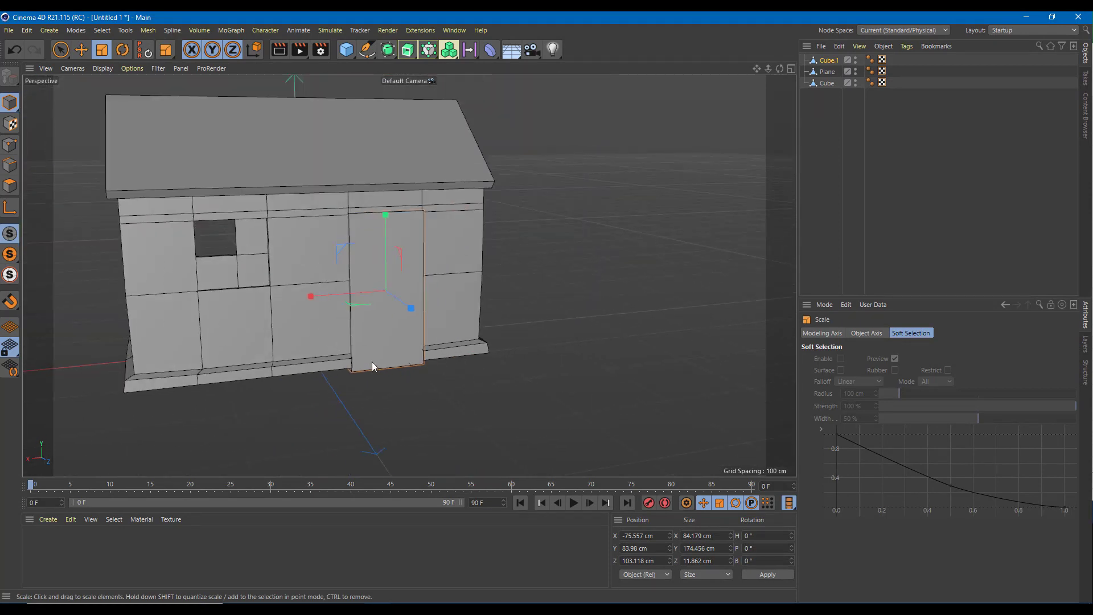
alt+drag(455, 315, 389, 275)
scroll(342, 285, up, 4)
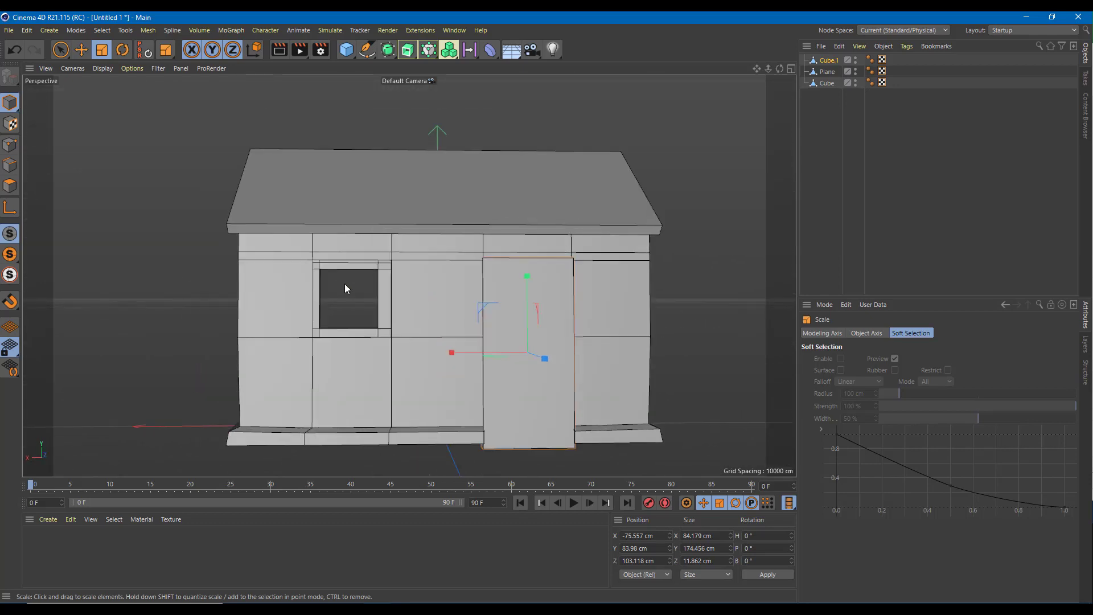
alt+drag(578, 361, 515, 346)
Step: Try to draw a pane over the front window opening with the Polygon Pen in the Back view
middle_click(427, 293)
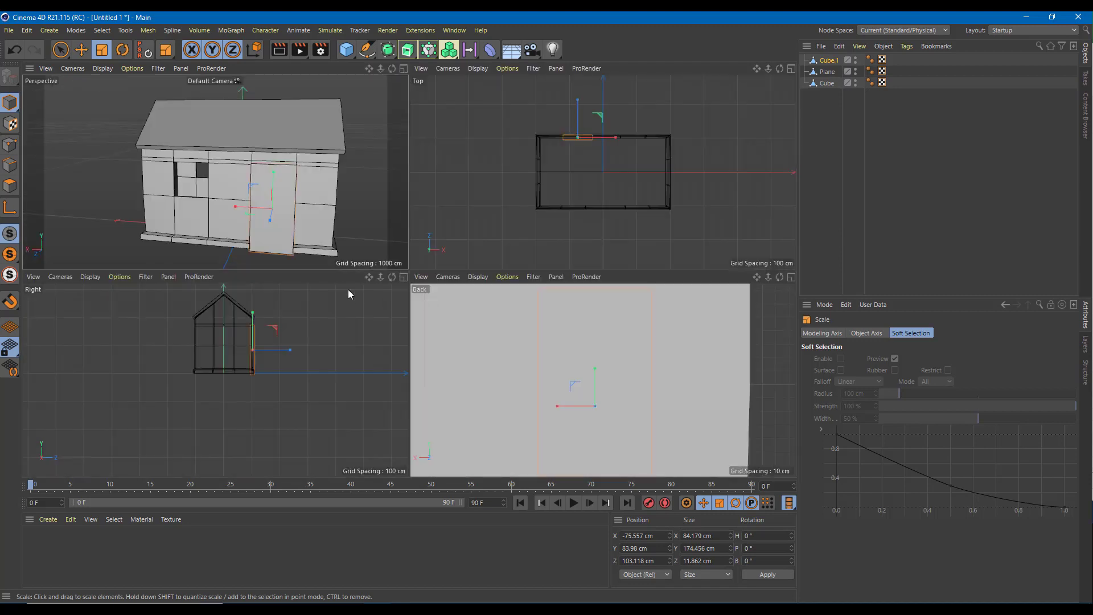
middle_click(548, 329)
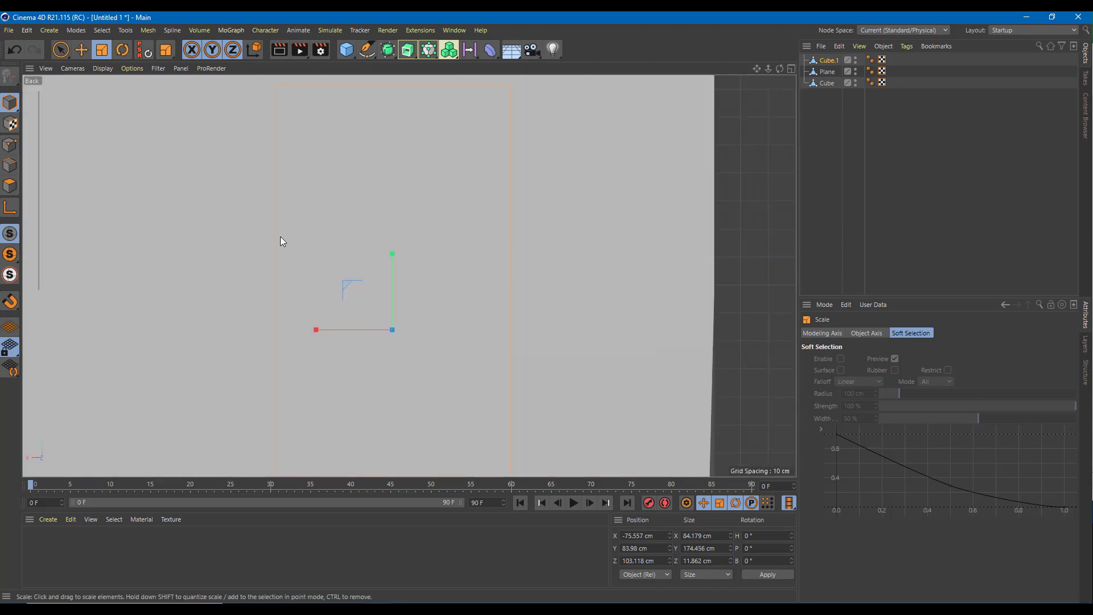
scroll(629, 317, down, 4)
scroll(586, 302, up, 4)
alt+middle_drag(583, 298, 433, 399)
click(61, 50)
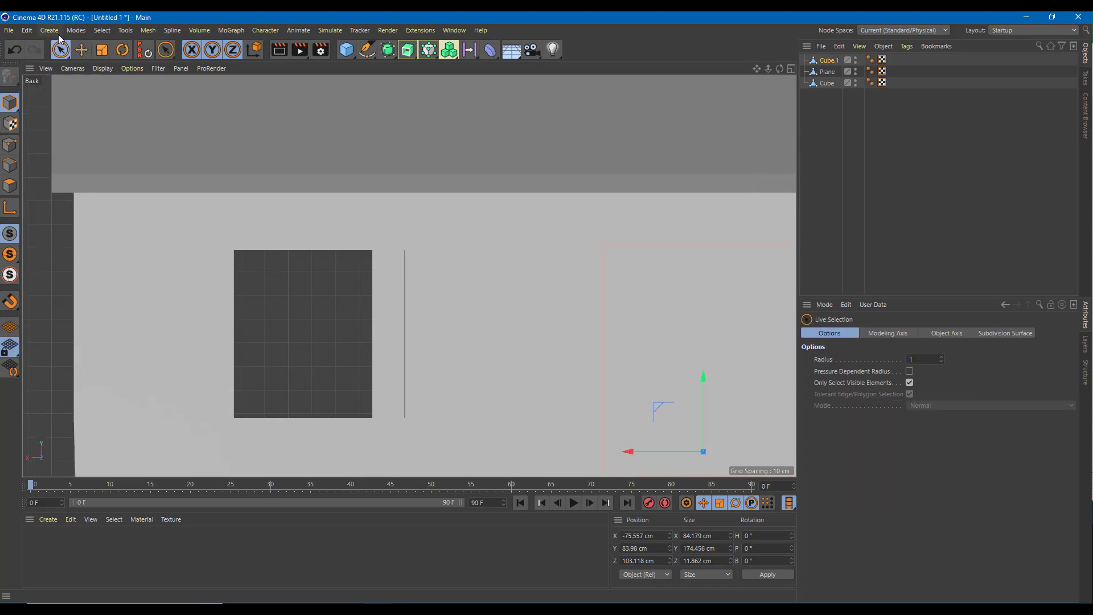
click(55, 33)
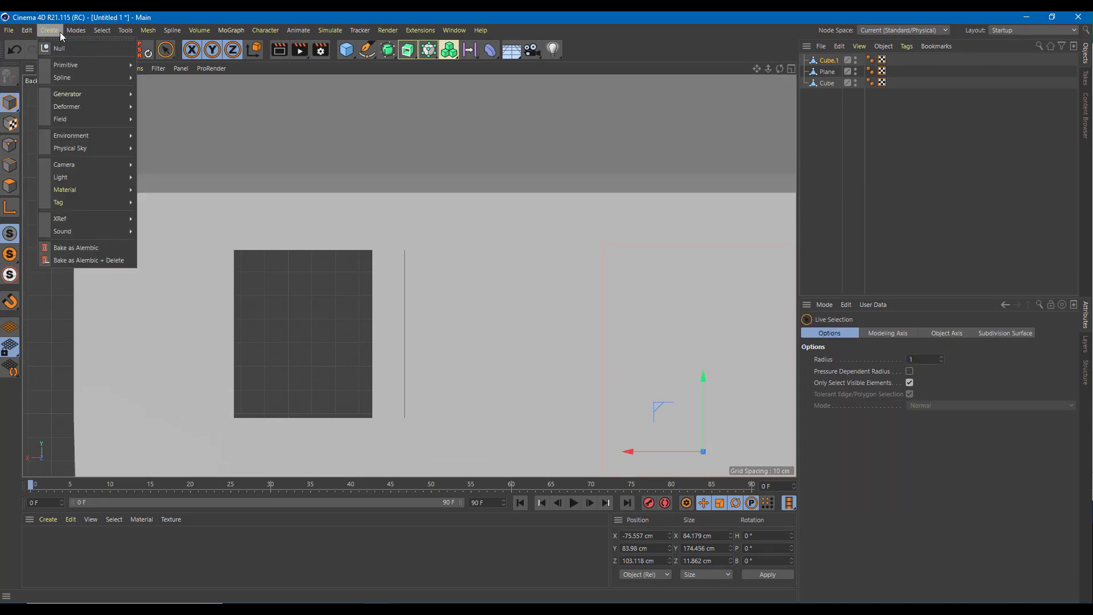
mouse_move(85, 27)
click(146, 30)
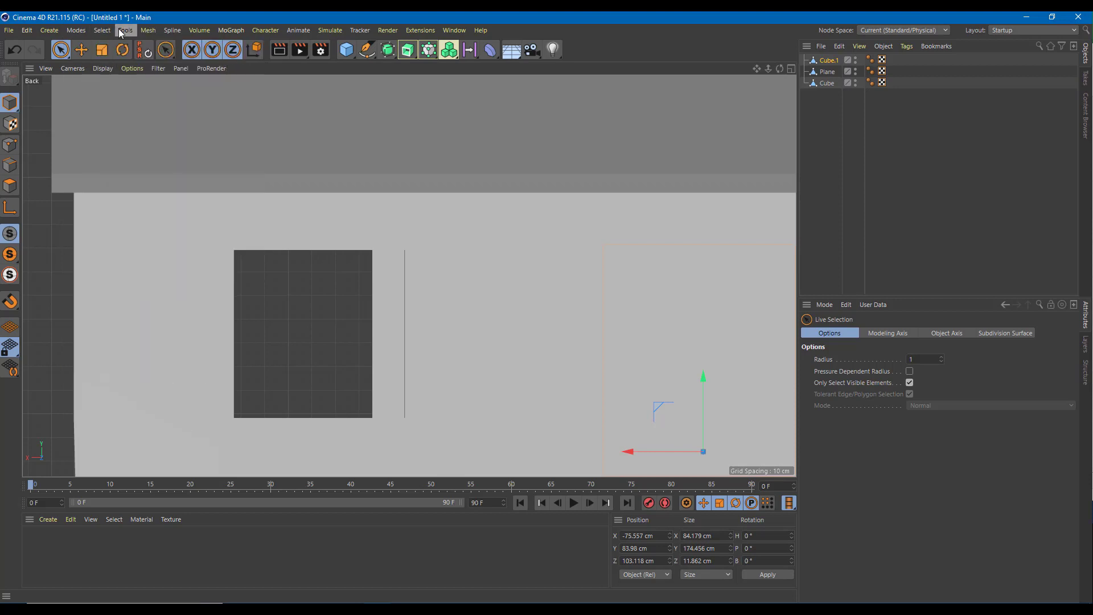
key(m)
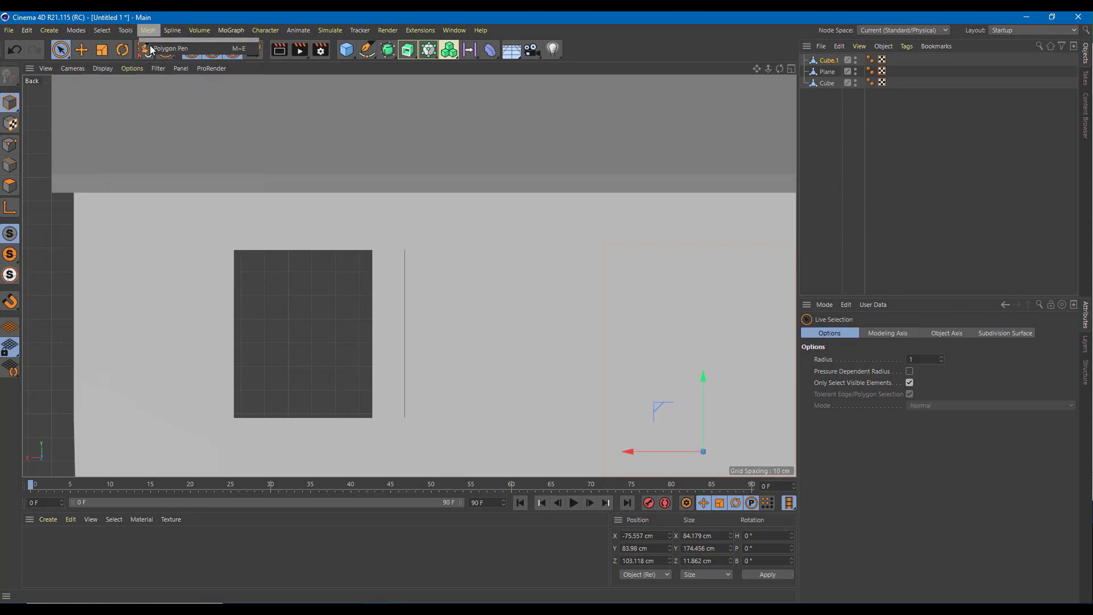
key(e)
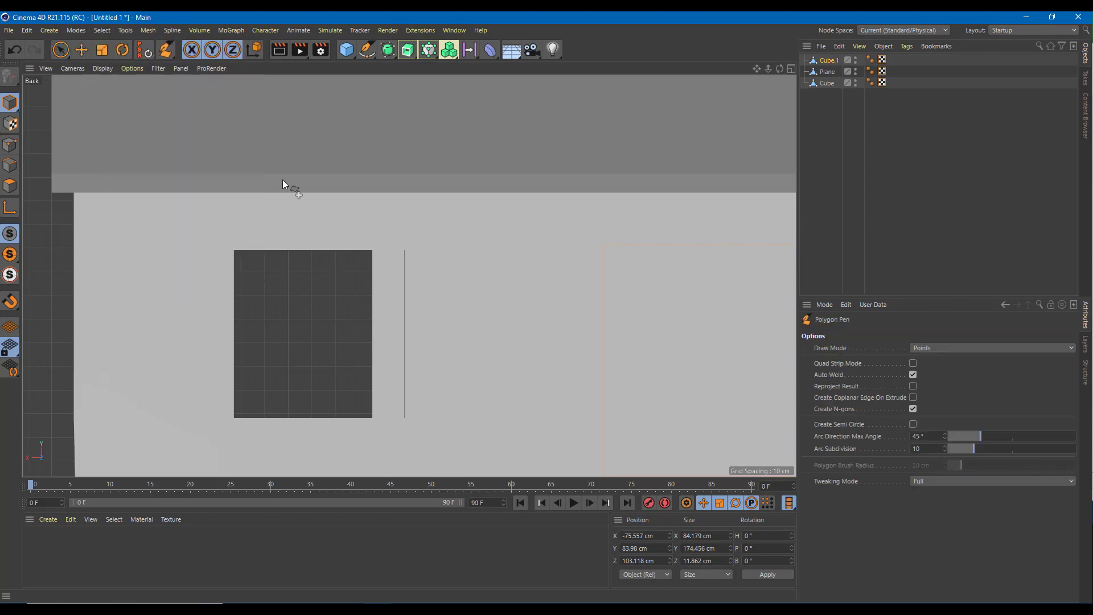
click(228, 244)
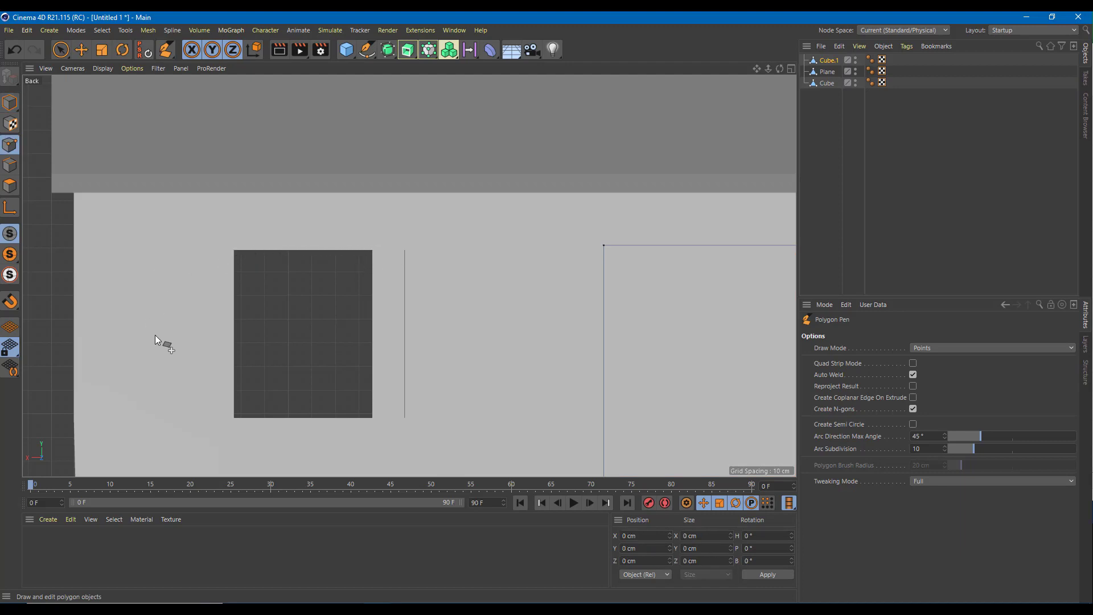
key(ctrl+z)
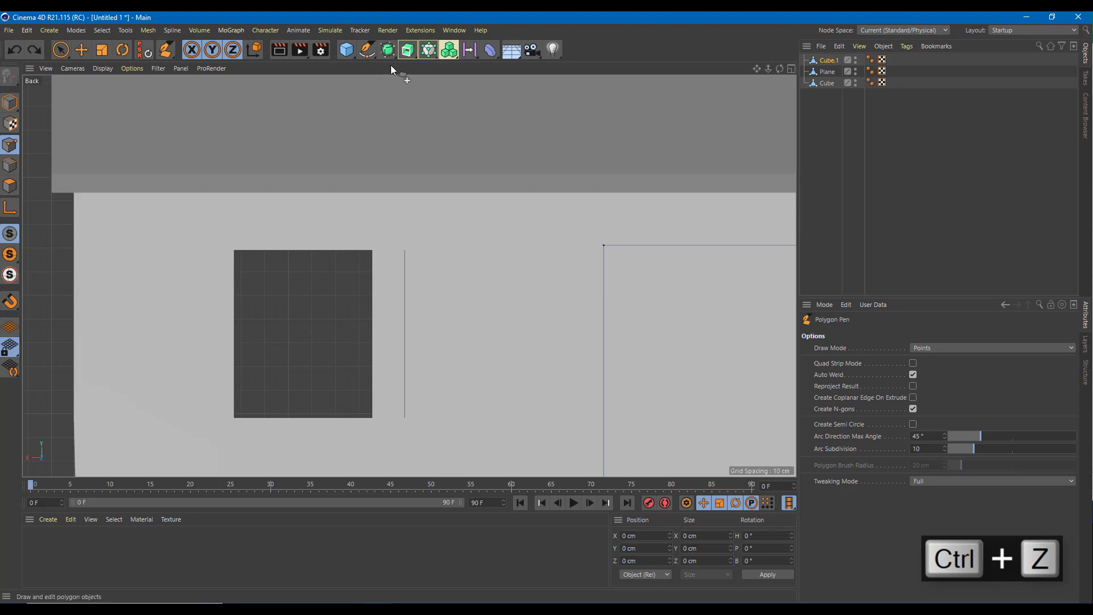
click(352, 54)
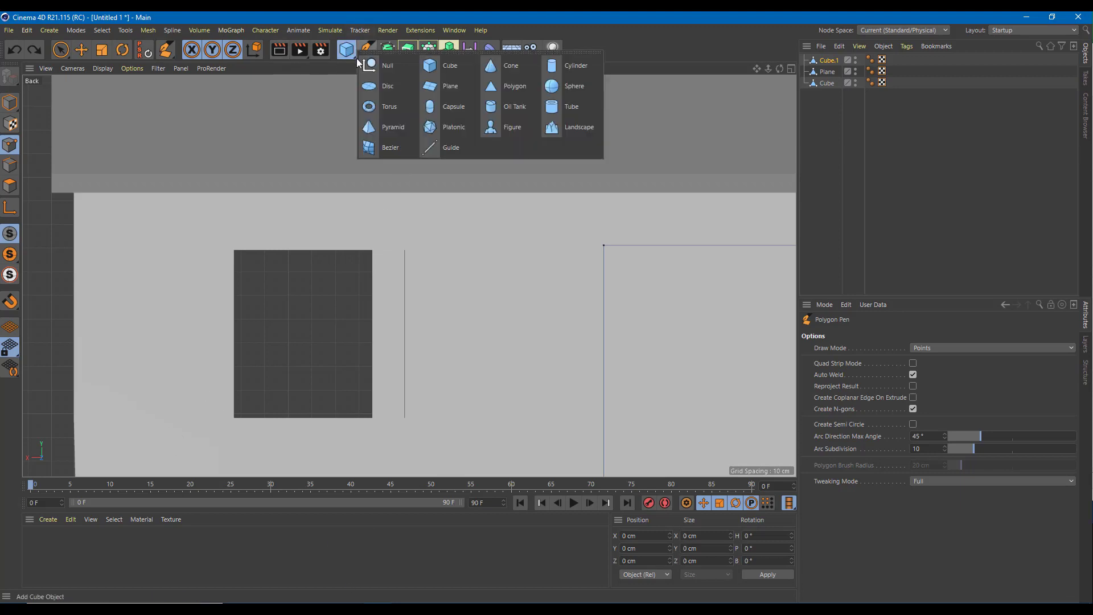
click(464, 87)
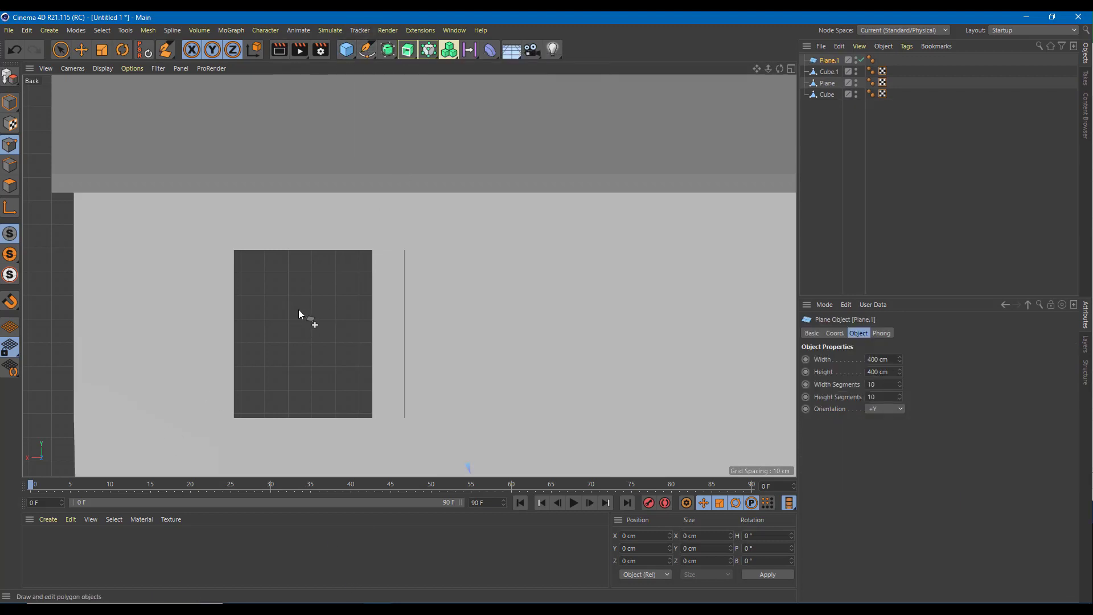
key(ctrl+z)
Step: Add another cube and move it over the front window opening in the Back view
click(350, 56)
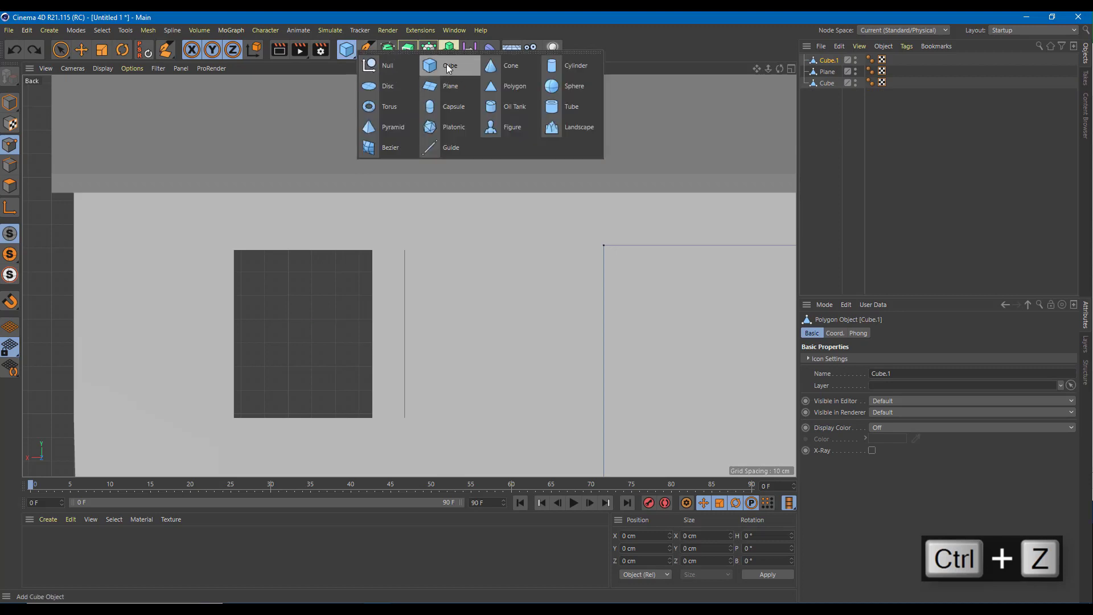
click(448, 66)
scroll(449, 404, down, 5)
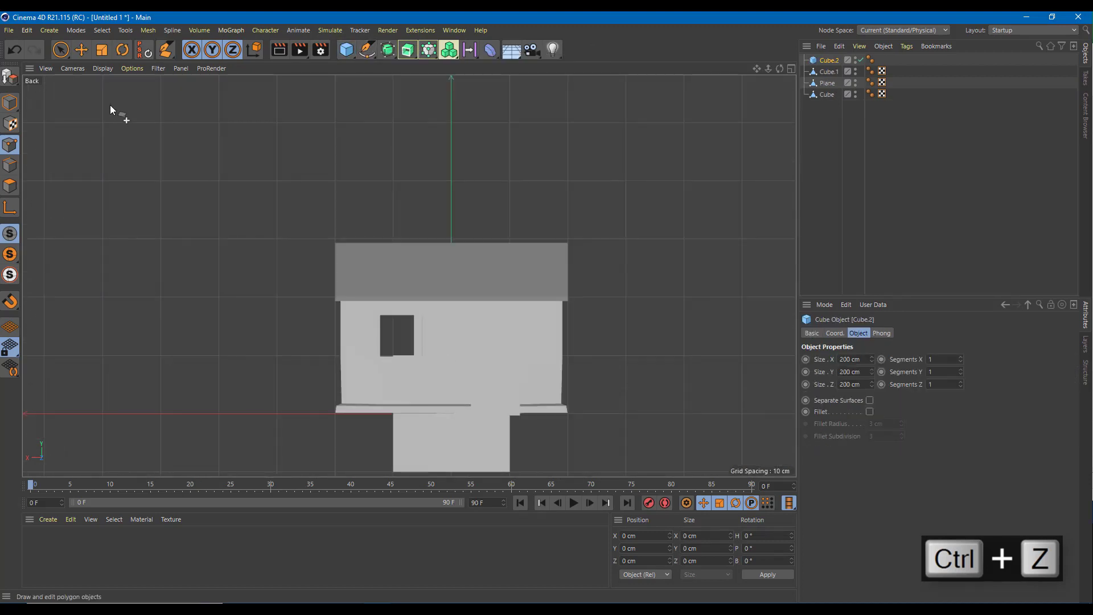
click(82, 50)
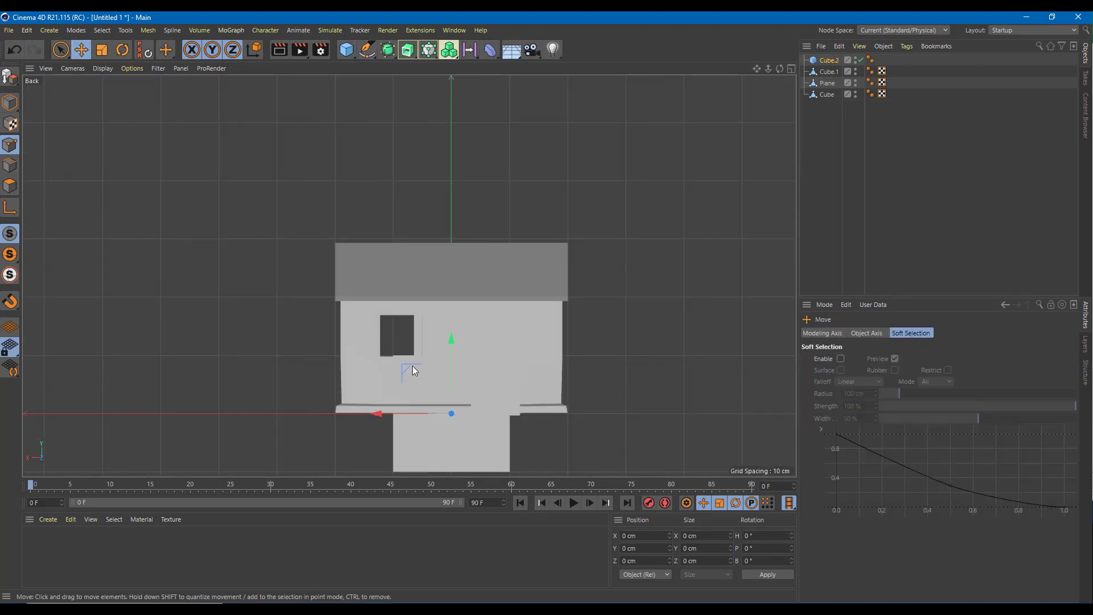
drag(412, 365, 354, 286)
scroll(378, 312, up, 6)
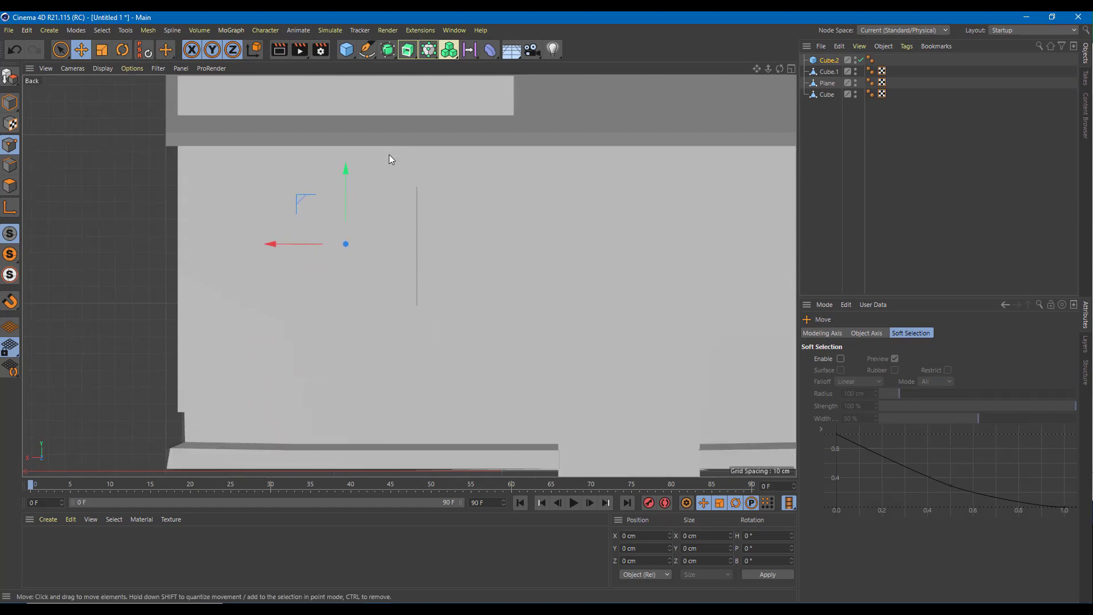
Step: Scale down the second cube and move it out in front of the windowed wall in the perspective view
click(102, 49)
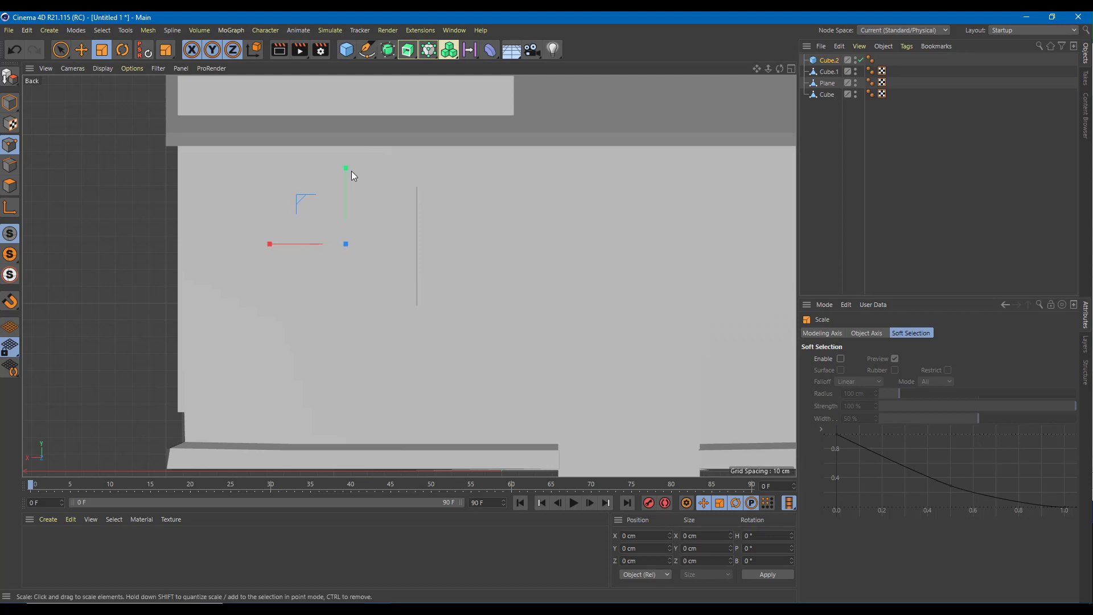
drag(347, 167, 408, 256)
middle_click(374, 229)
middle_click(313, 183)
click(81, 49)
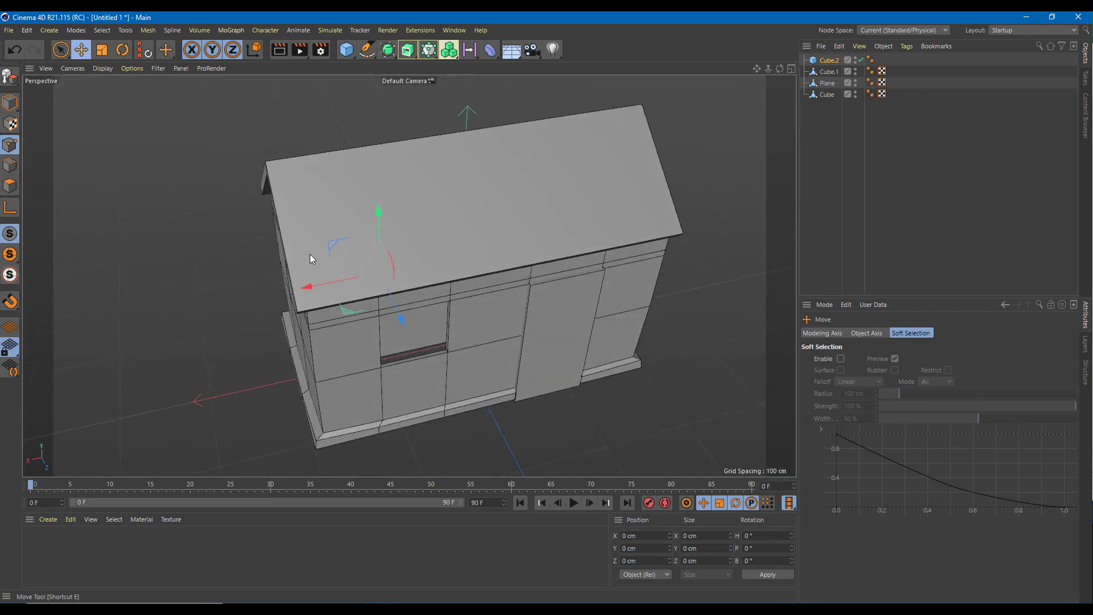
drag(397, 312, 464, 442)
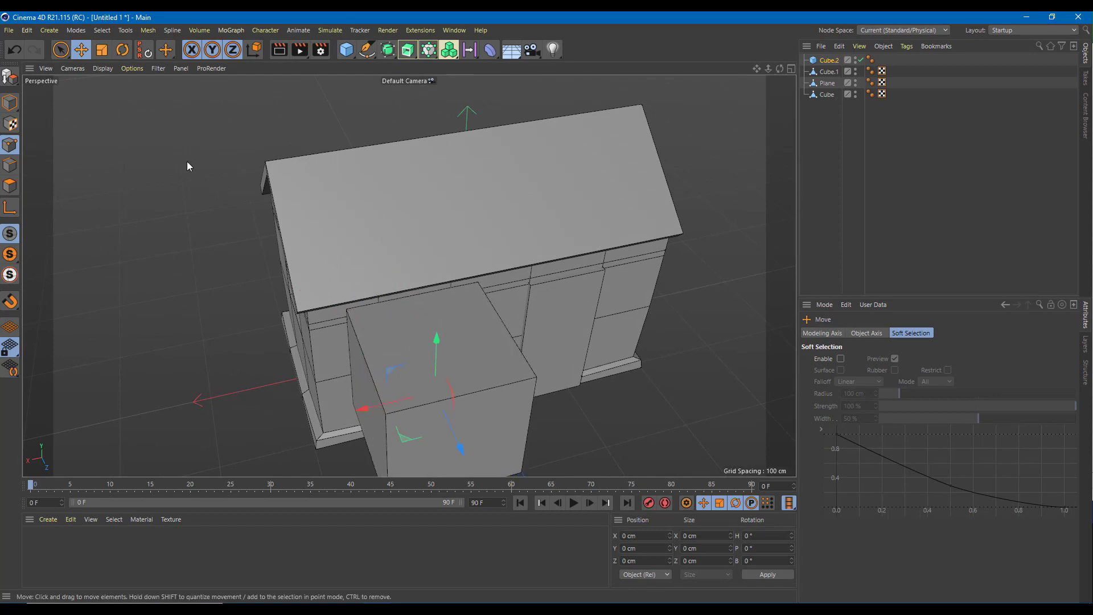
Step: Scale the second cube slightly in height in the perspective view and convert it to an editable polygon object
click(102, 49)
alt+drag(479, 304, 435, 344)
alt+drag(515, 388, 416, 341)
middle_click(459, 290)
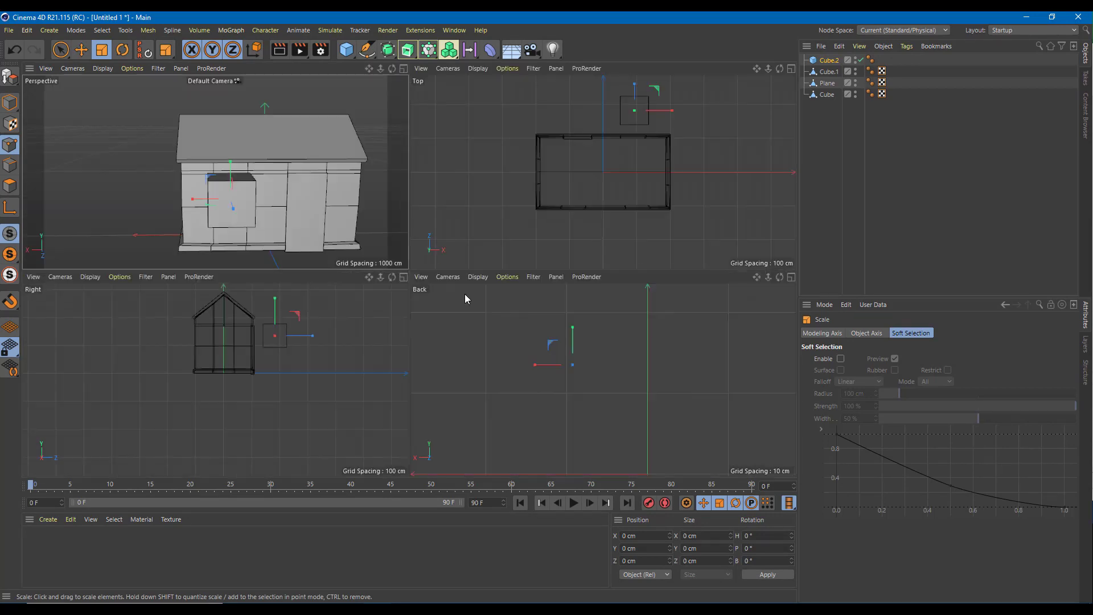
middle_click(264, 200)
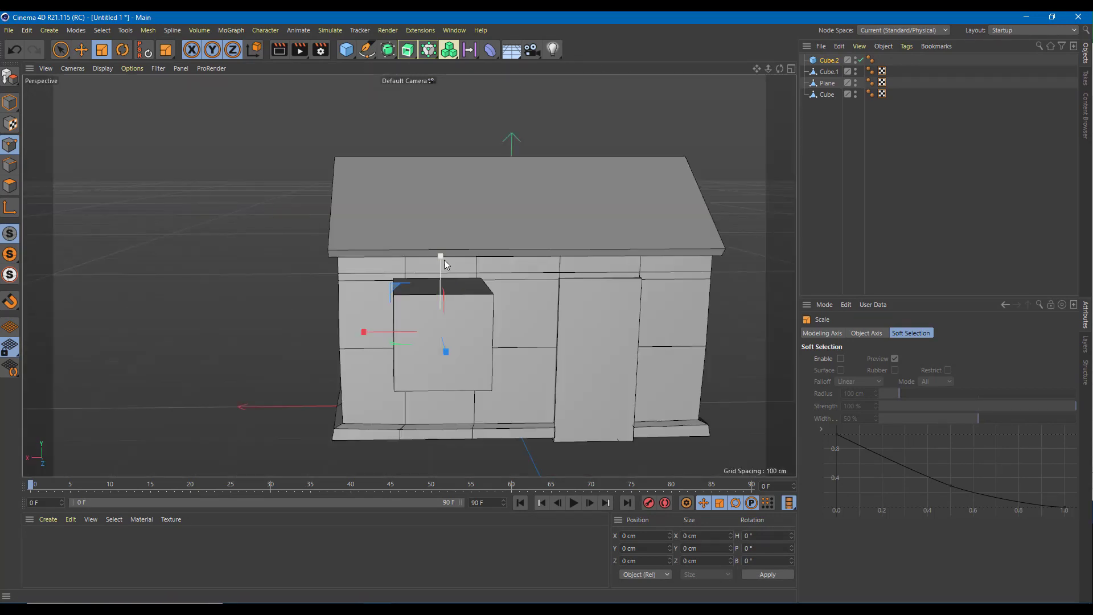
drag(443, 255, 442, 261)
alt+drag(455, 319, 476, 354)
key(c)
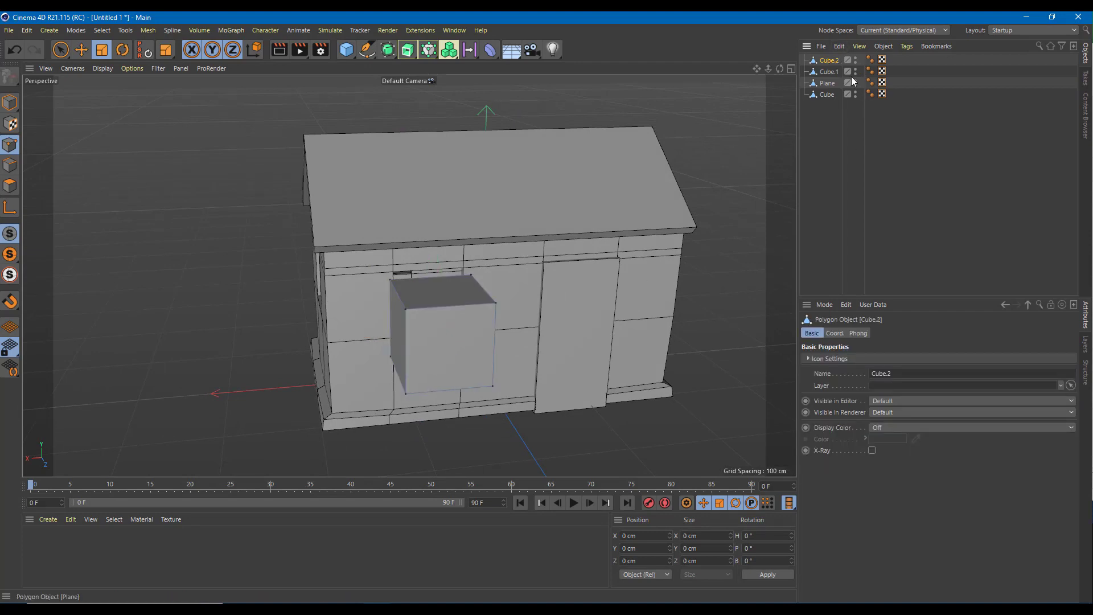
Step: Flatten the second cube to about 78.8 by 78.8 by 6.3 cm and fit it over the front window opening at a height of about 133.5 cm
click(825, 94)
click(828, 84)
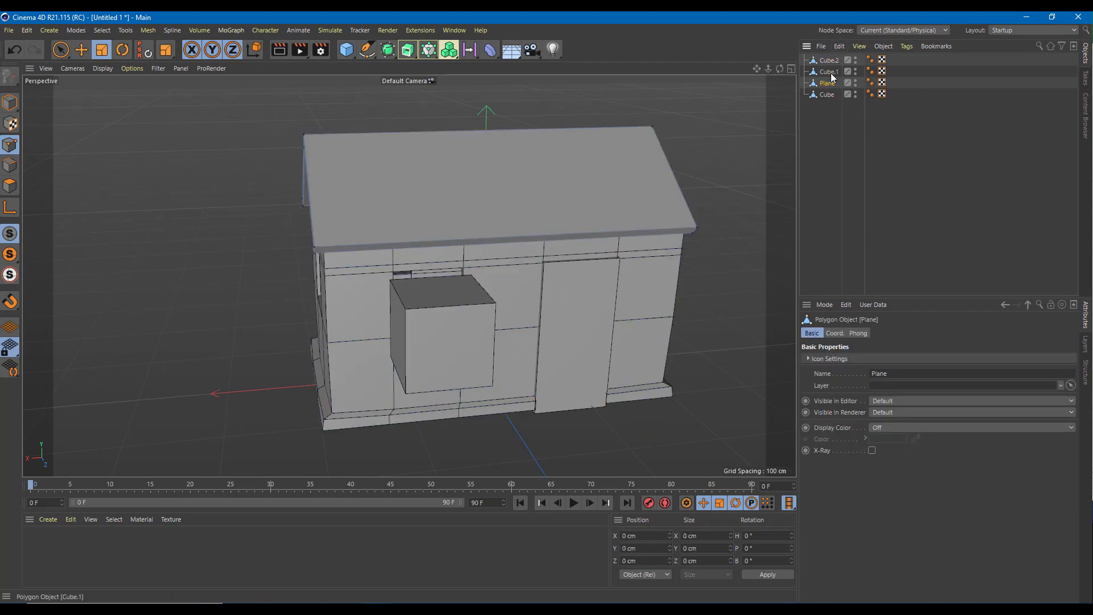
click(834, 68)
click(827, 61)
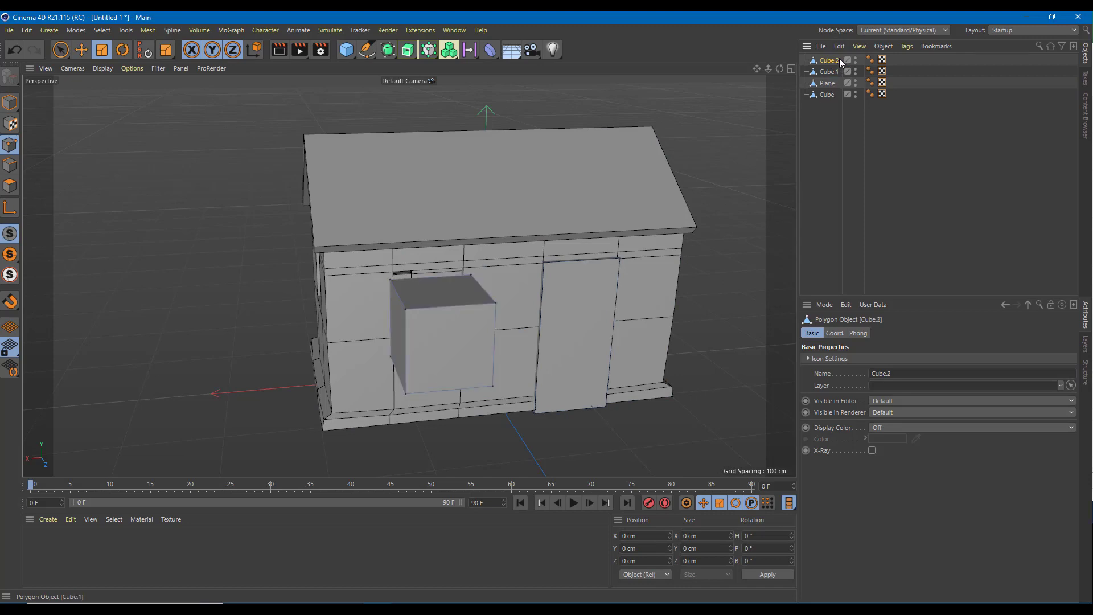
click(11, 105)
alt+drag(448, 353, 319, 254)
click(61, 50)
scroll(494, 373, up, 5)
drag(237, 226, 257, 217)
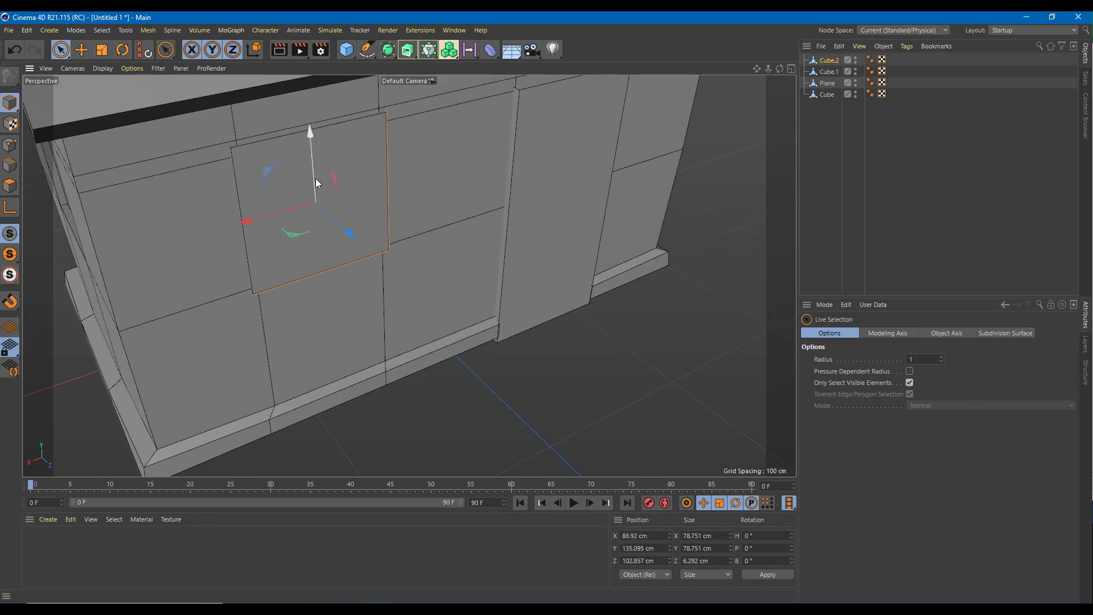
drag(310, 169, 311, 171)
Step: Duplicate the window panel over both window openings in the back wall, the second at about X -86.4 cm and Z -102.9 cm
alt+drag(375, 190, 324, 183)
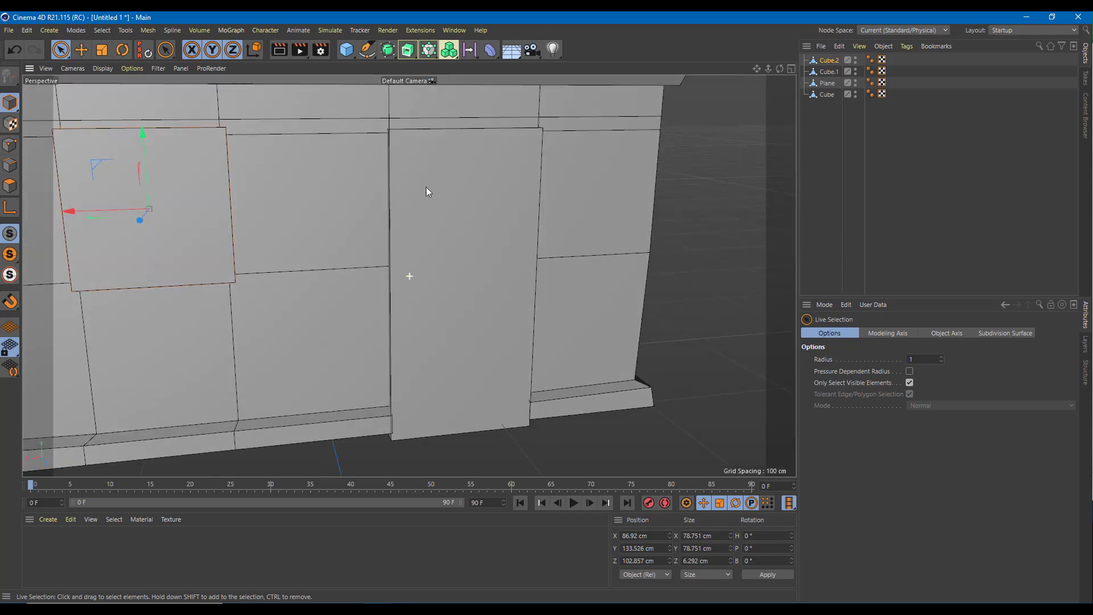
alt+drag(428, 192, 518, 266)
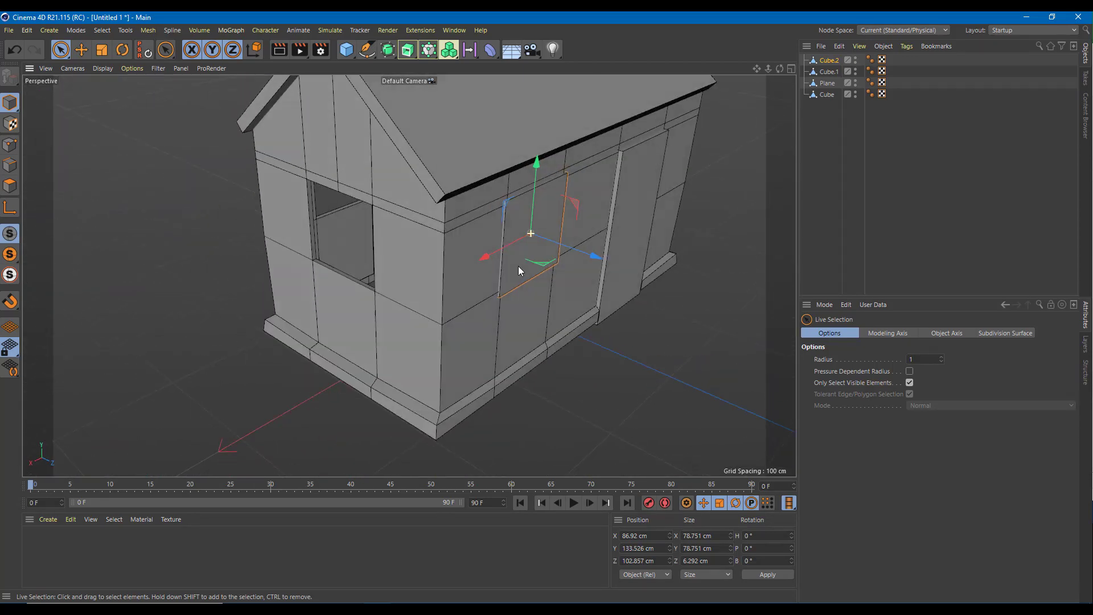
alt+drag(595, 258, 619, 240)
ctrl+drag(503, 259, 342, 256)
alt+drag(671, 299, 460, 278)
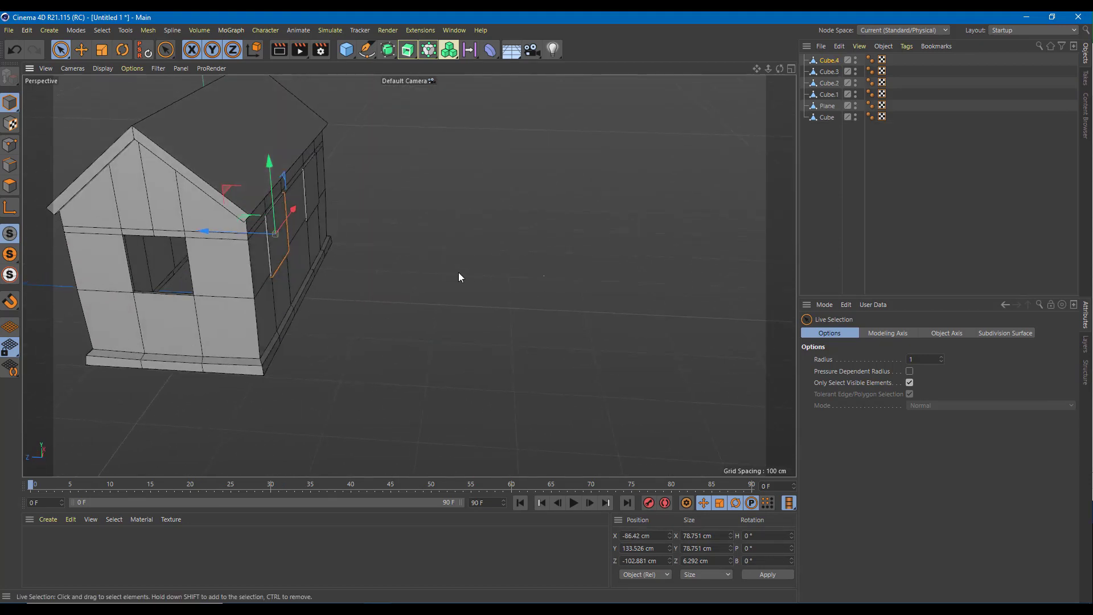
Step: Copy a window panel to one gable wall's opening and set its heading rotation to -90°
ctrl+drag(247, 237, 407, 273)
click(122, 49)
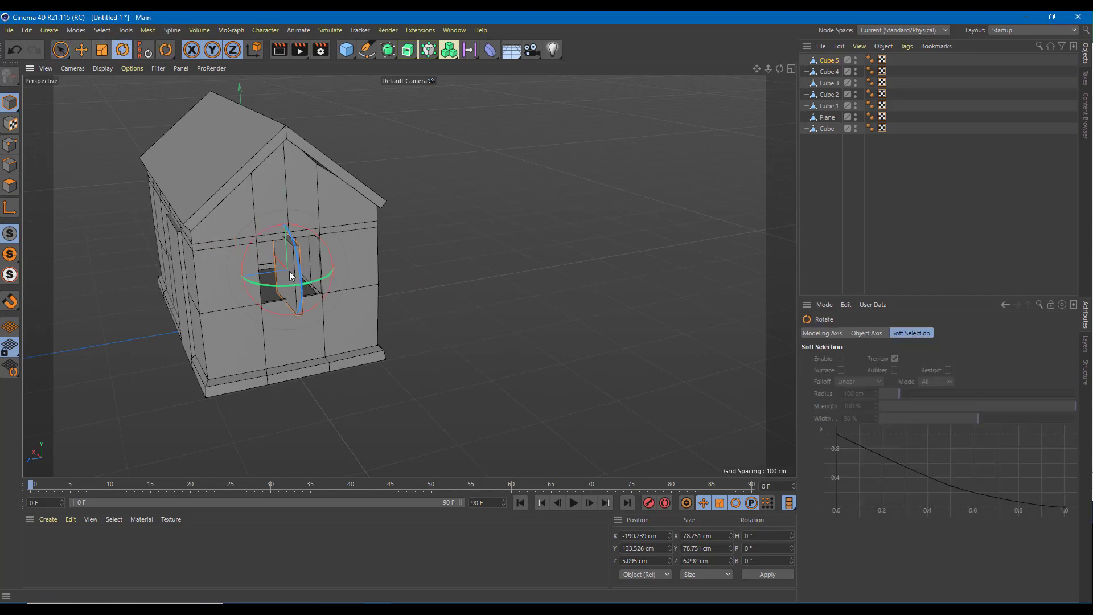
drag(283, 285, 253, 289)
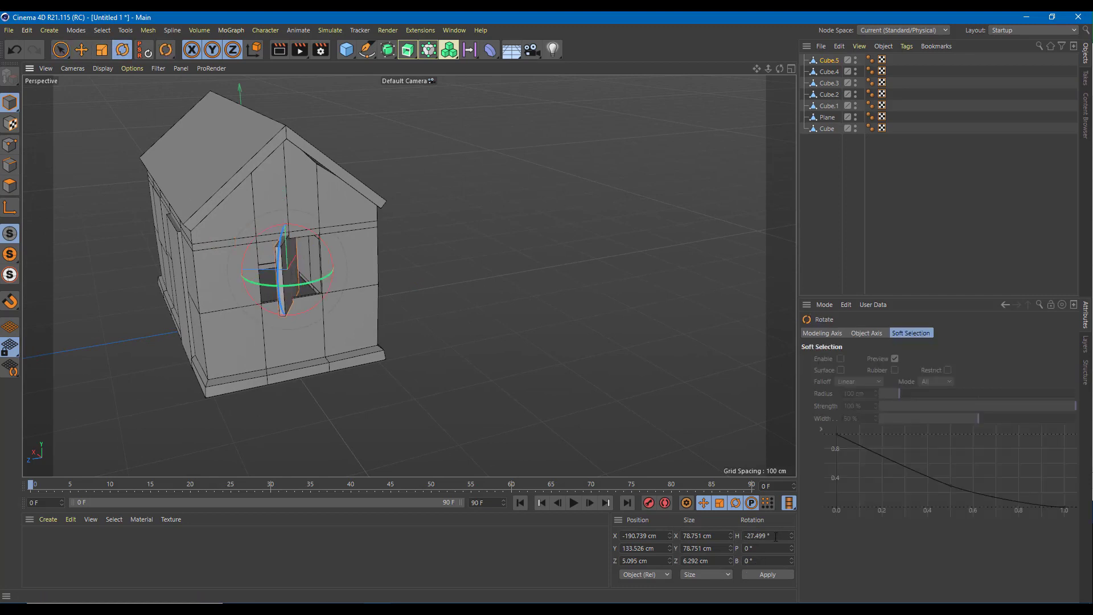
click(775, 536)
text(-90)
key(Return)
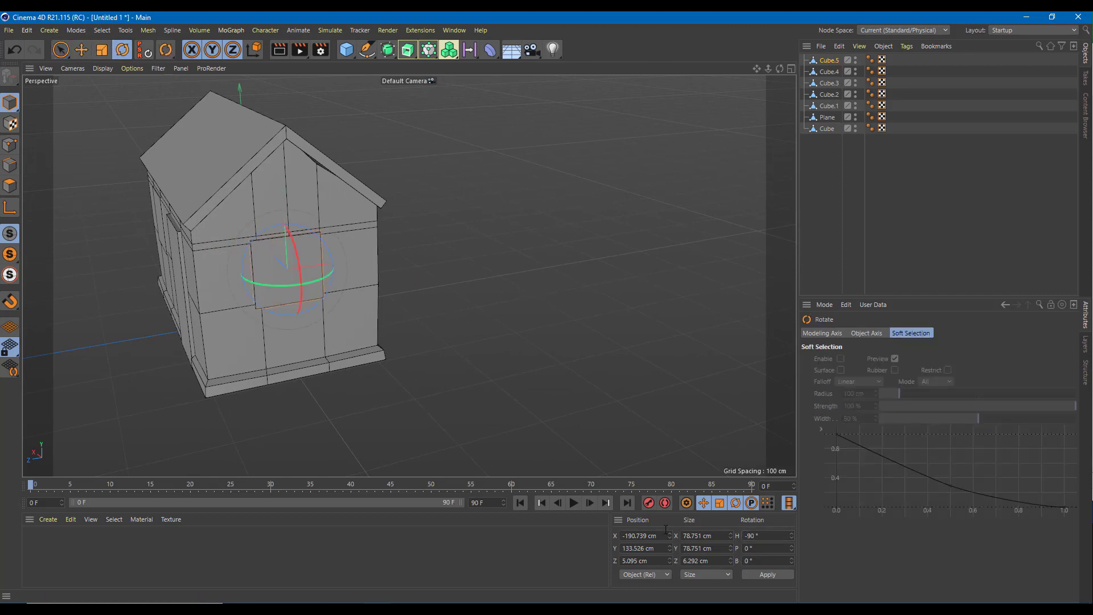
Step: Nudge the rotated panel into the gable window and copy it to the opposite gable window at about X 191 cm
alt+drag(347, 327, 382, 349)
scroll(369, 310, up, 3)
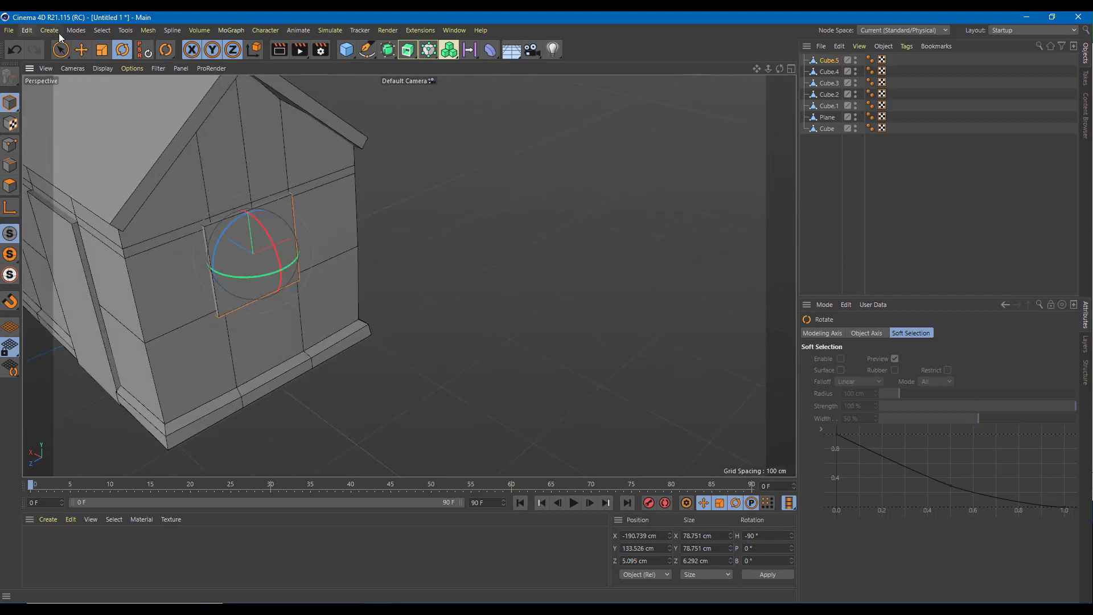
click(61, 49)
alt+drag(328, 241, 326, 260)
drag(227, 241, 578, 299)
scroll(234, 243, down, 3)
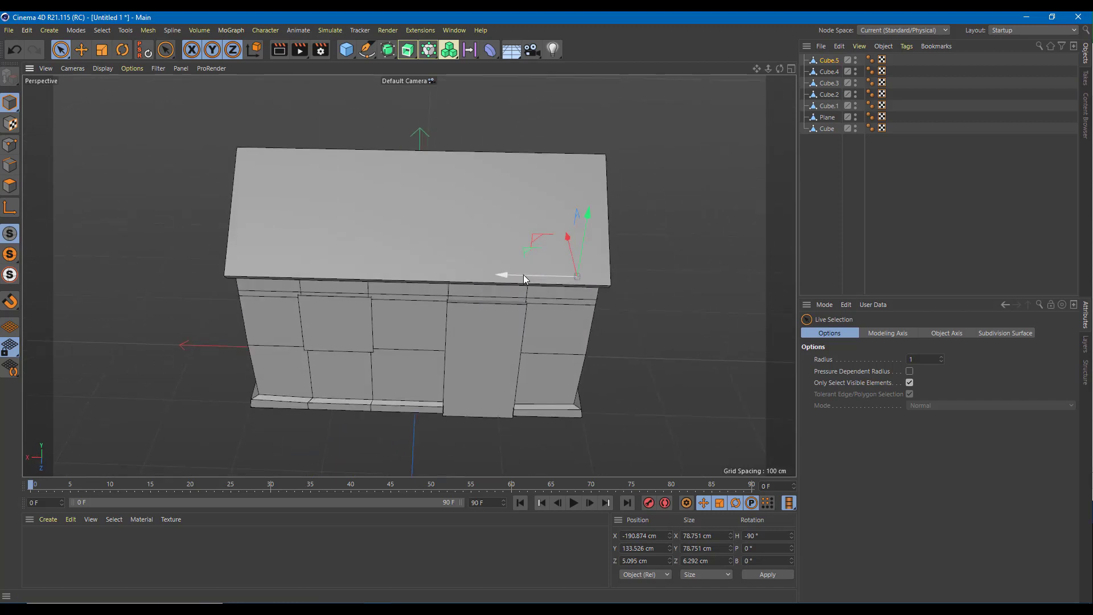
ctrl+drag(524, 278, 196, 273)
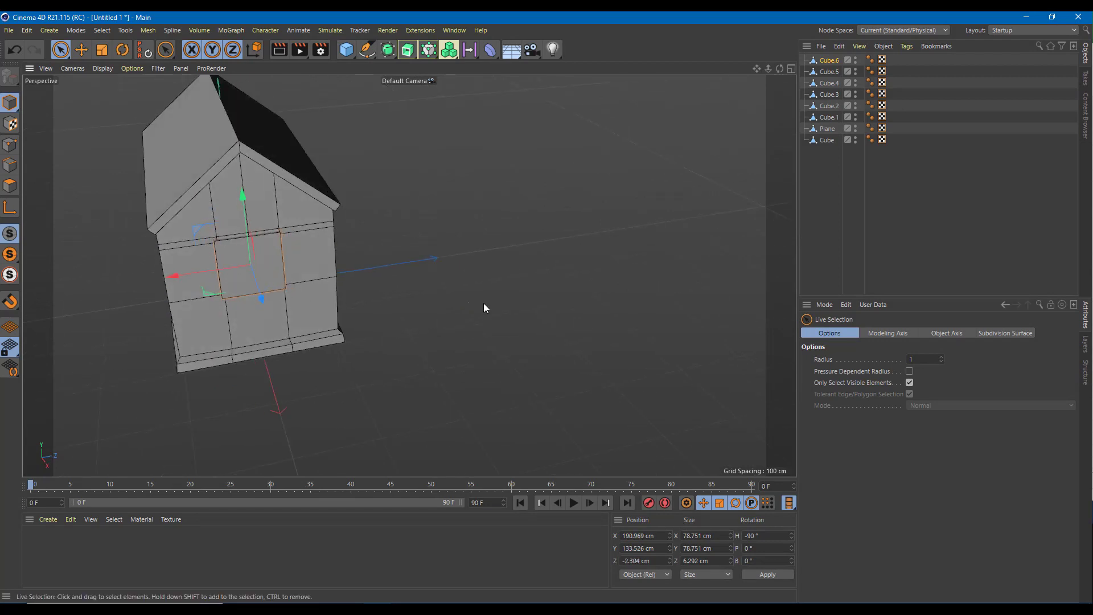
Step: Deselect everything, render a preview of the house in the viewport, and return to the model view
mouse_move(484, 303)
alt+mouse_down()
mouse_move(541, 292)
mouse_move(489, 223)
mouse_move(490, 317)
alt+mouse_up()
click(540, 292)
key(ctrl+r)
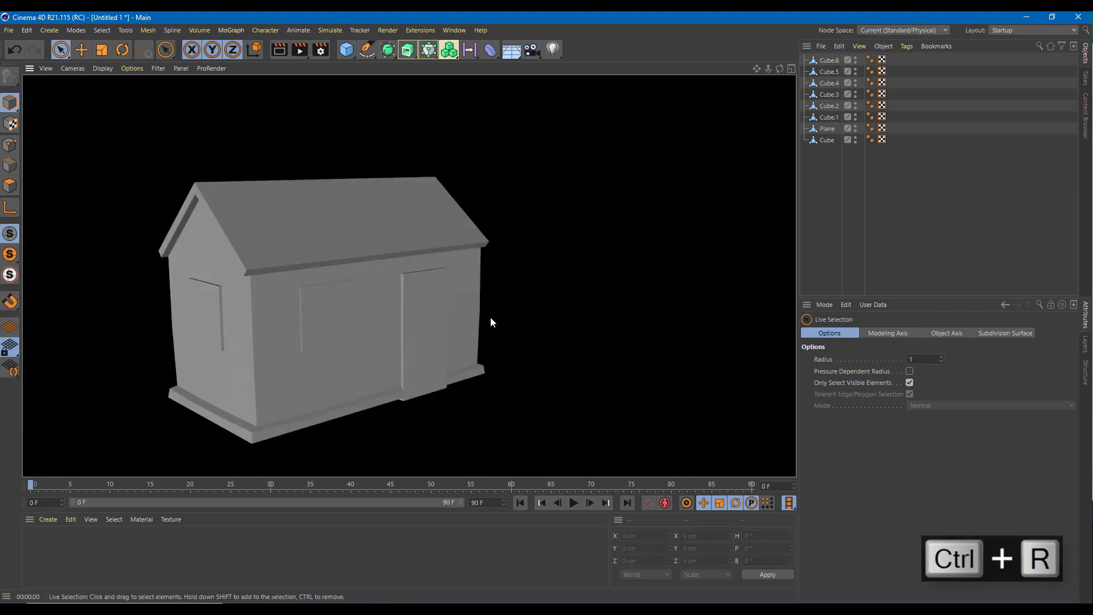
click(504, 312)
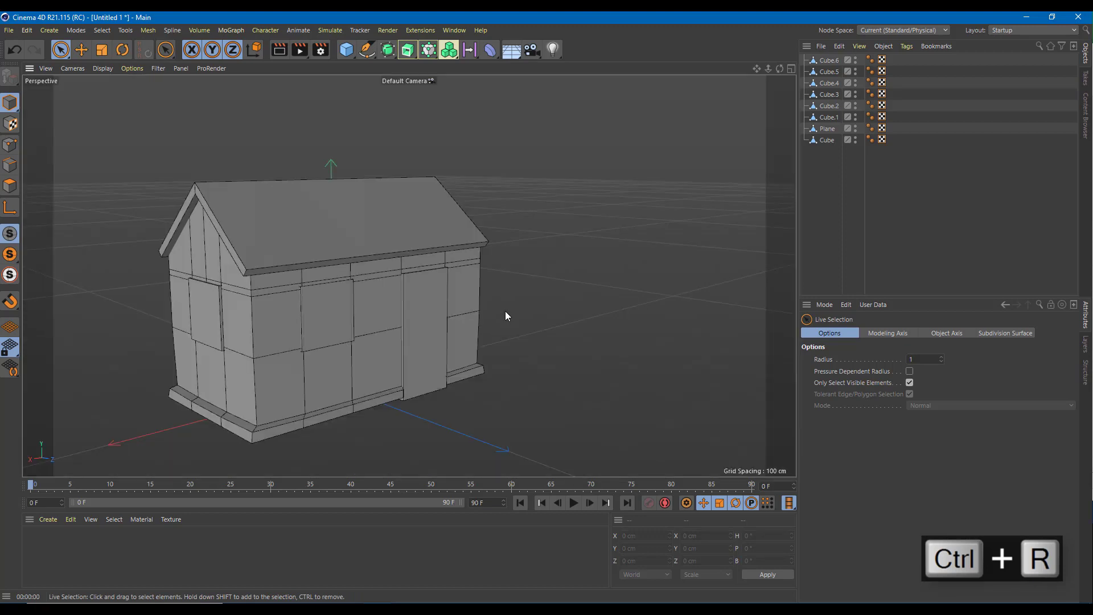
Step: Save the project as Untitled 1 in the House folder on the Desktop
click(11, 30)
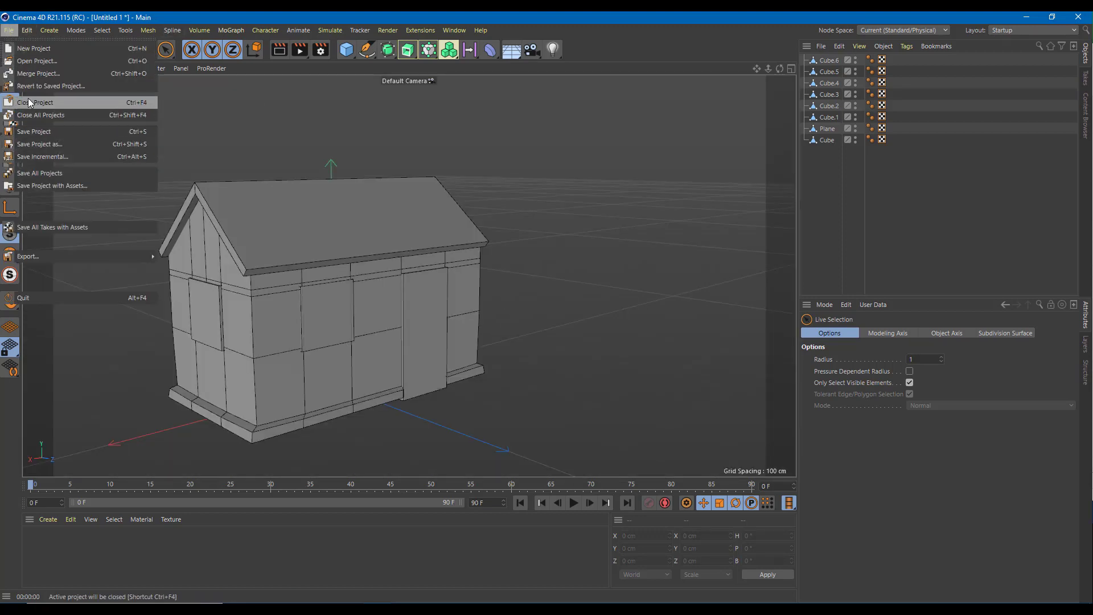
click(44, 132)
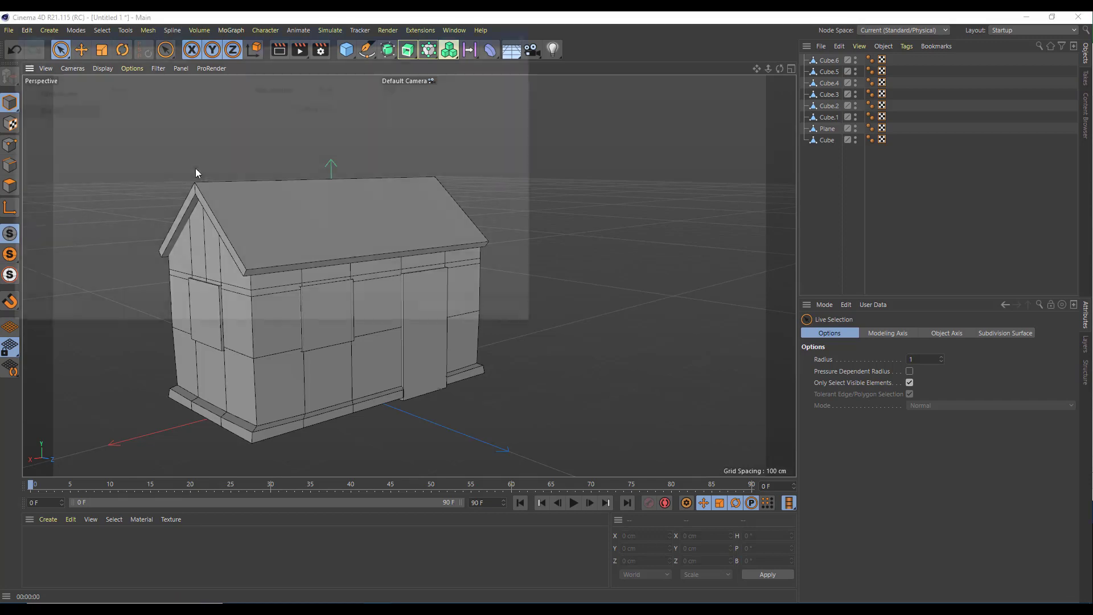
click(46, 167)
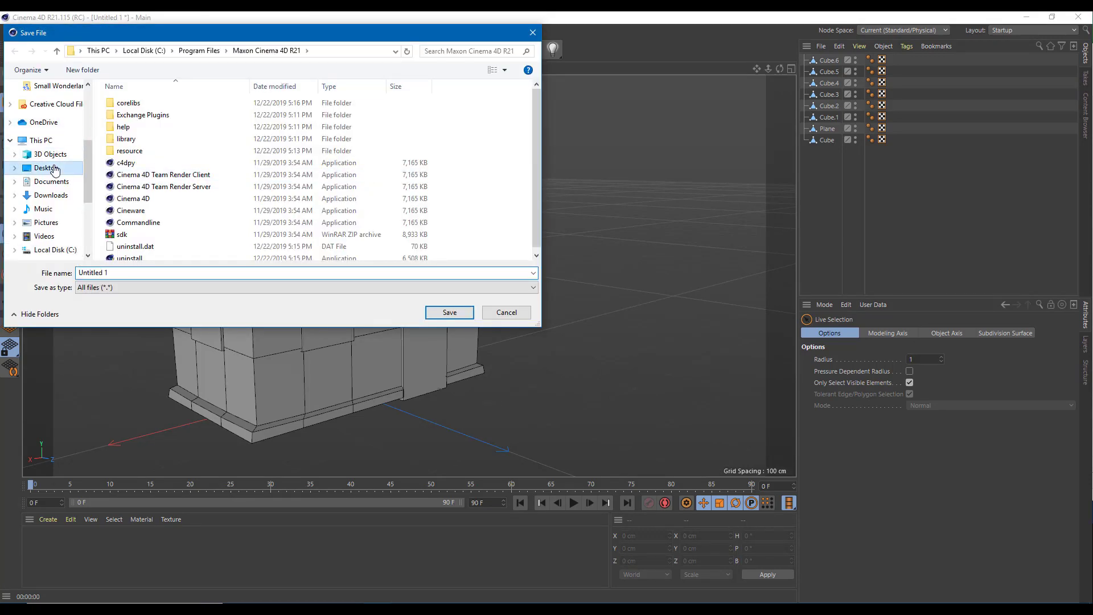
double_click(126, 121)
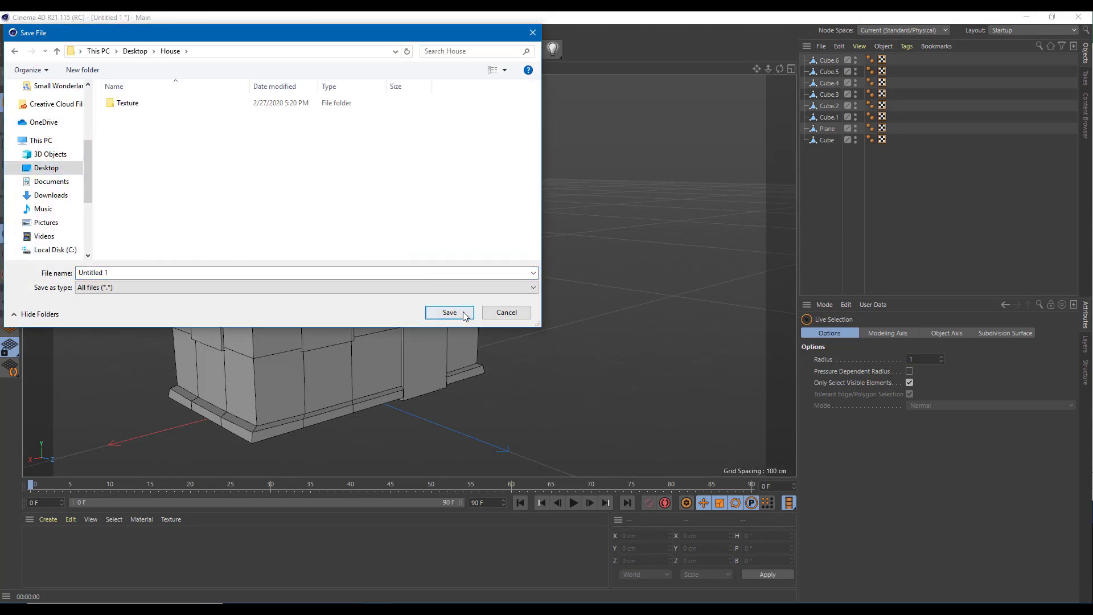
click(449, 312)
Step: Create a new material and apply it to the house walls
scroll(452, 296, up, 4)
scroll(452, 296, down, 1)
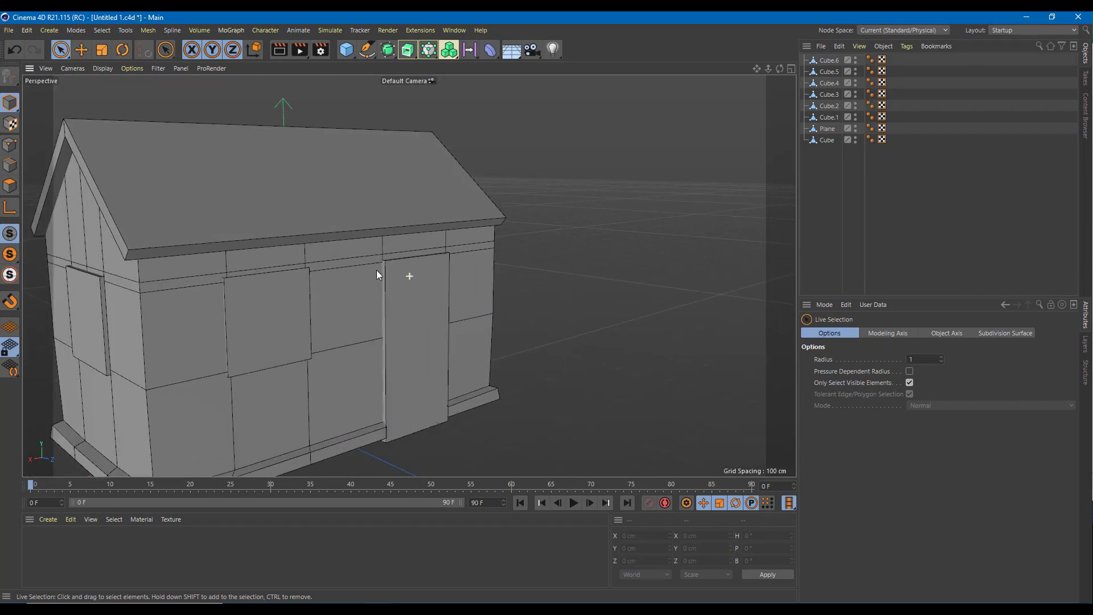
alt+middle_drag(376, 270, 413, 254)
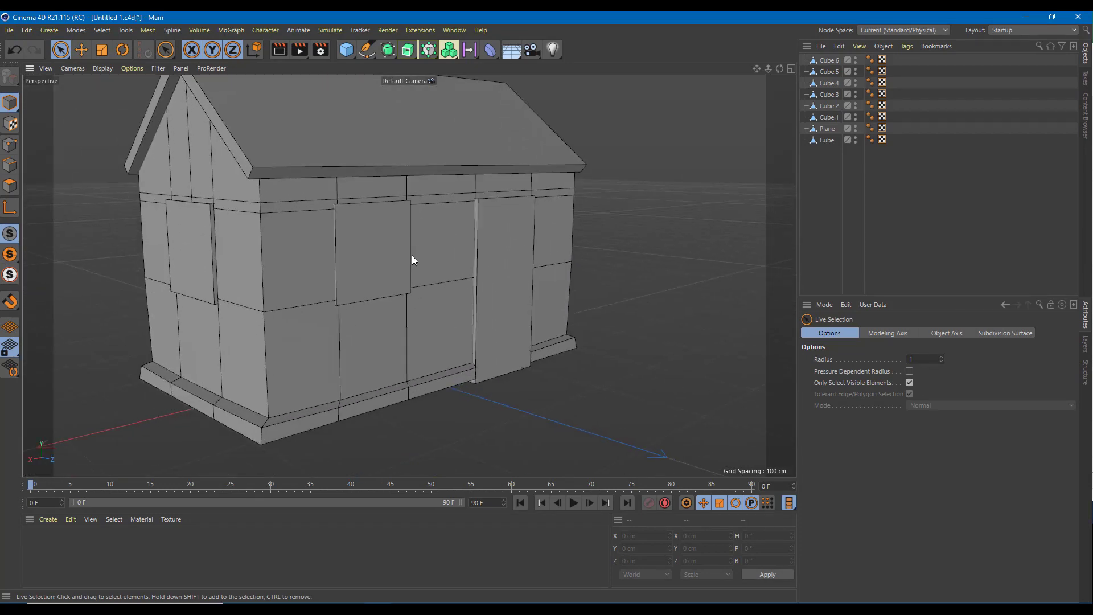
scroll(380, 362, down, 3)
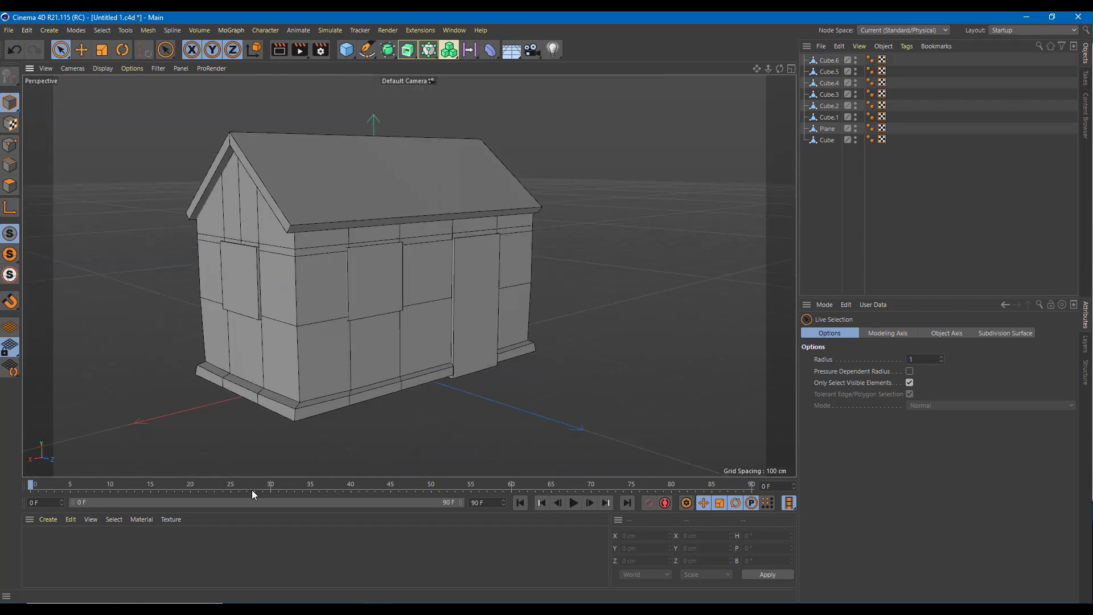
double_click(209, 537)
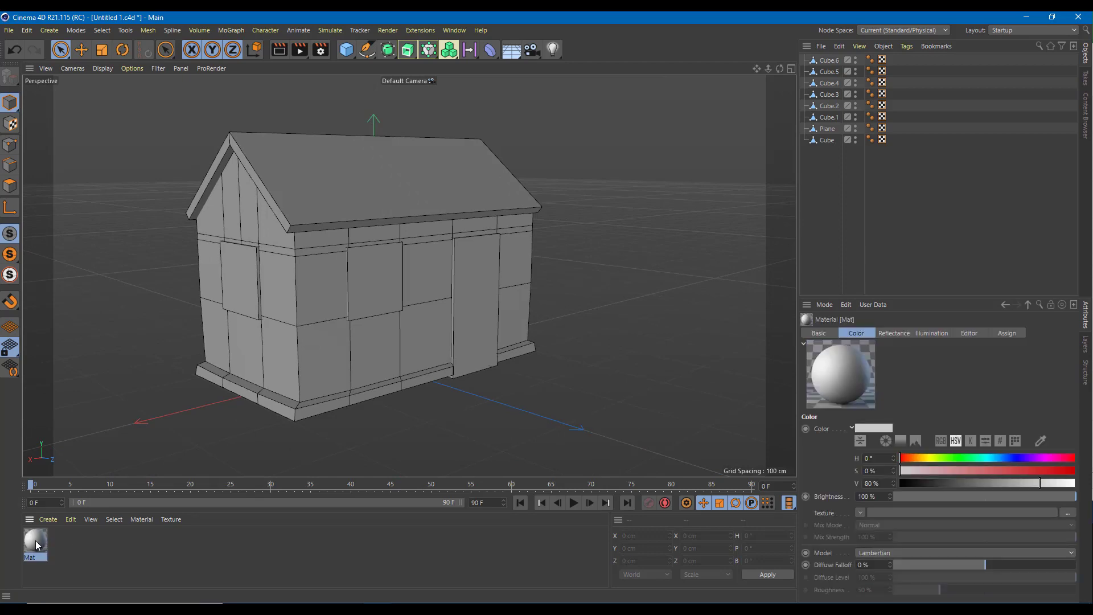
drag(36, 541, 308, 364)
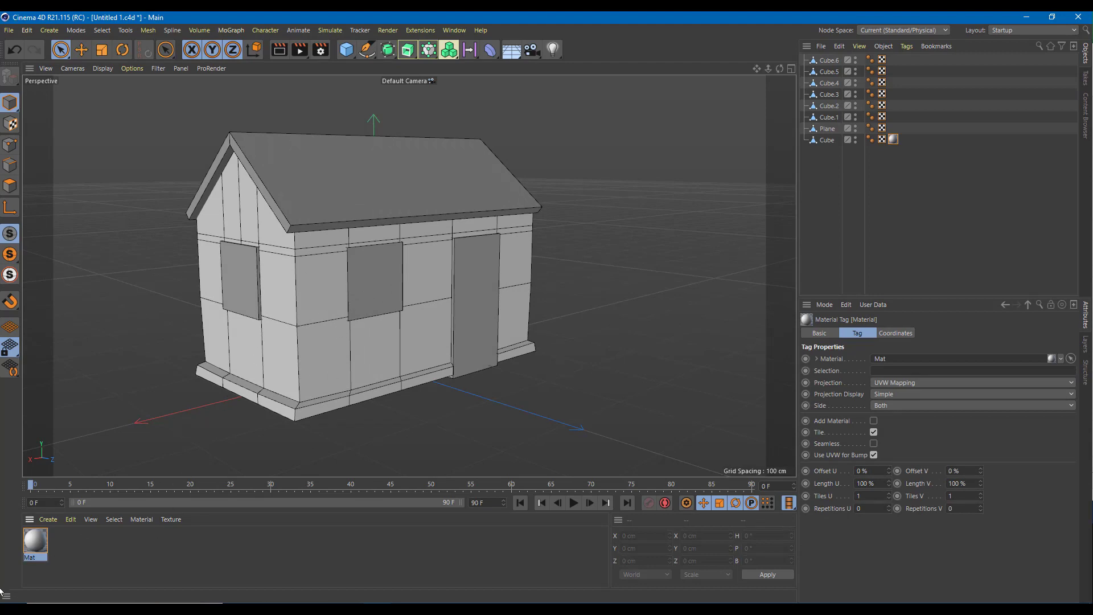
Step: Rename the wall material as Wall
click(27, 558)
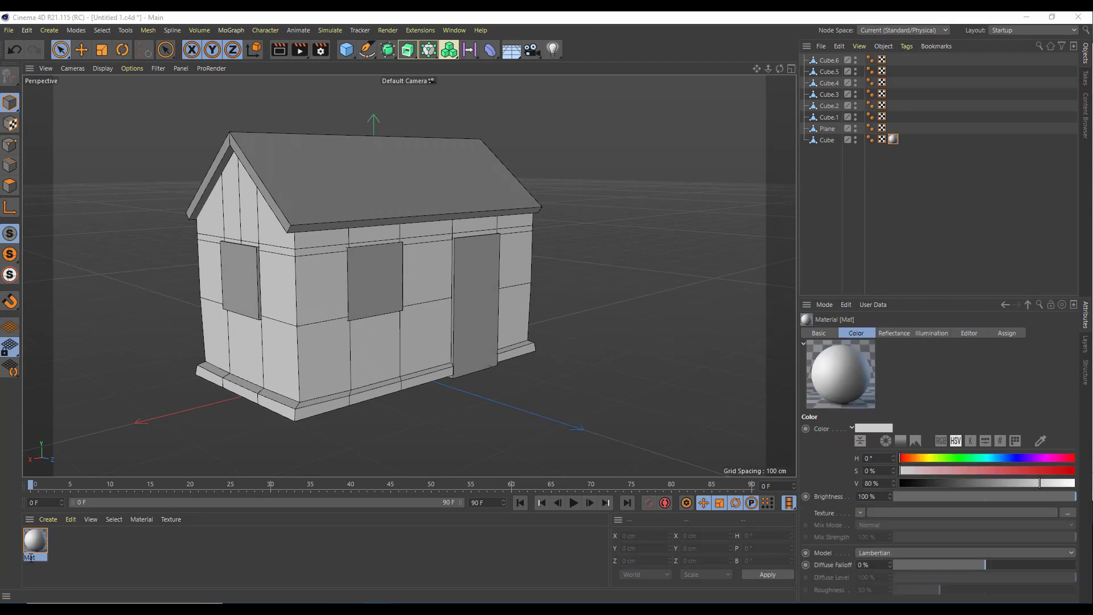
drag(37, 558, 1, 555)
text(Wall)
click(119, 559)
Step: Create a second material and apply it to the door panel and all the window panels around the house
double_click(97, 556)
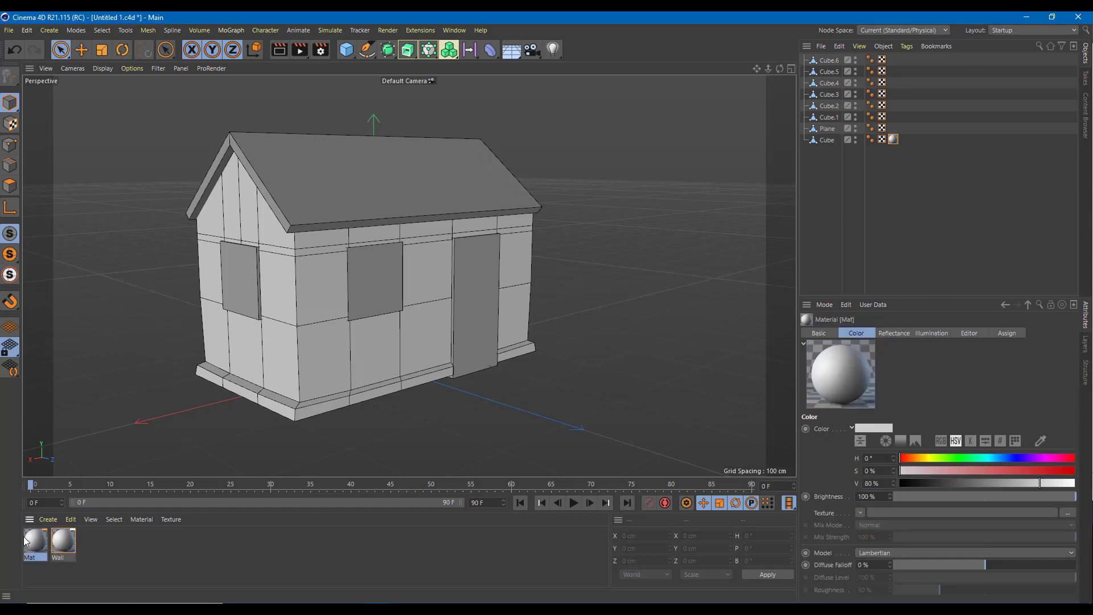
drag(35, 543, 202, 336)
drag(236, 288, 237, 288)
drag(35, 541, 432, 407)
drag(36, 541, 499, 354)
drag(447, 300, 447, 300)
alt+drag(446, 299, 139, 490)
drag(36, 541, 48, 504)
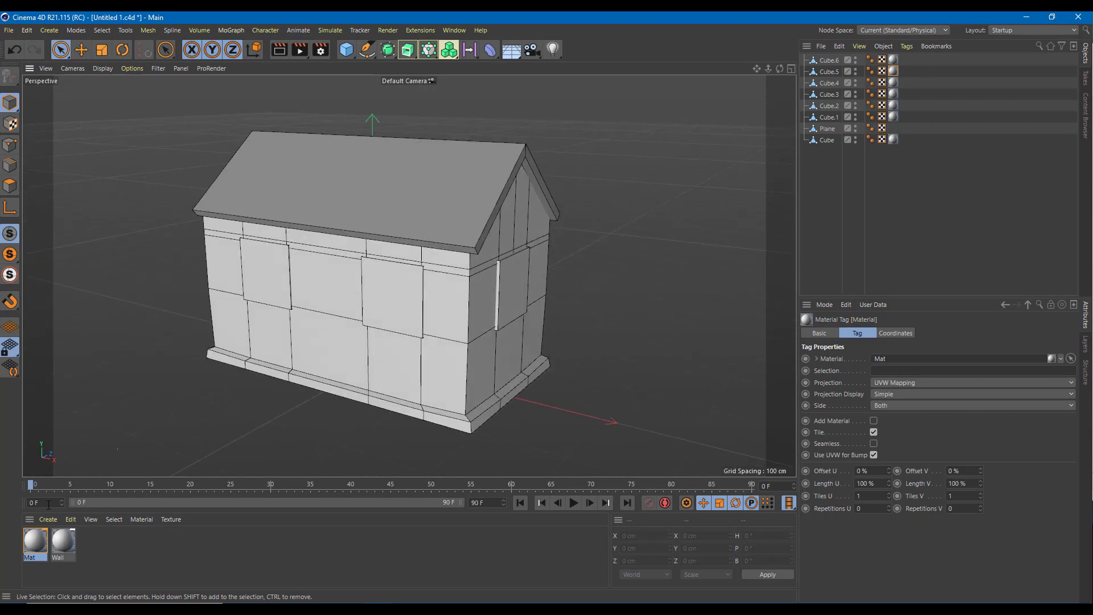
Step: Rename the door and window material as DoorWindows
double_click(30, 559)
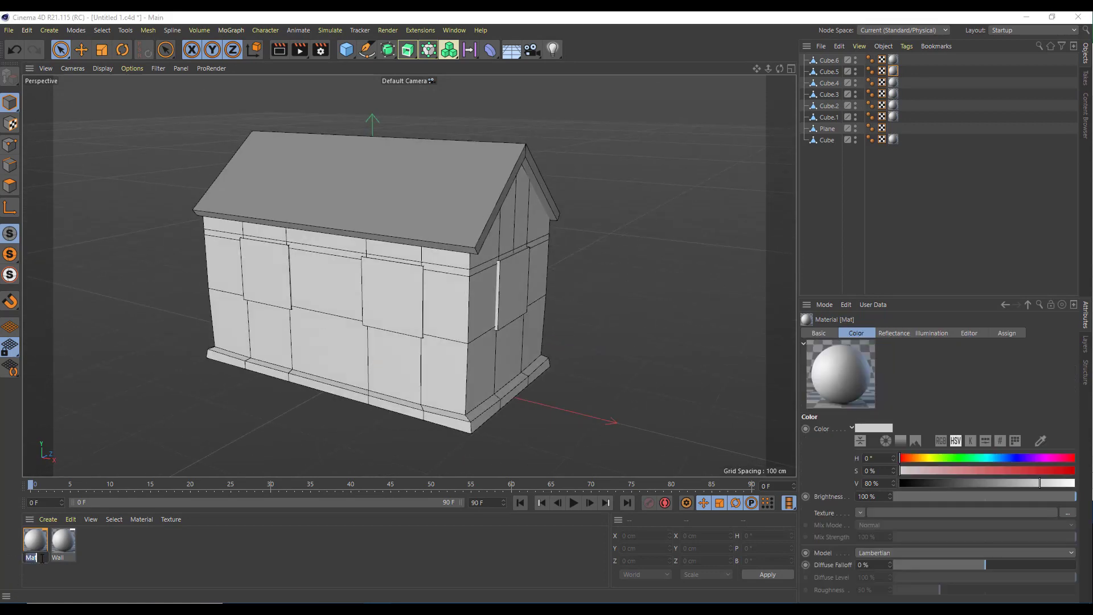
text(DoorWindows)
key(Return)
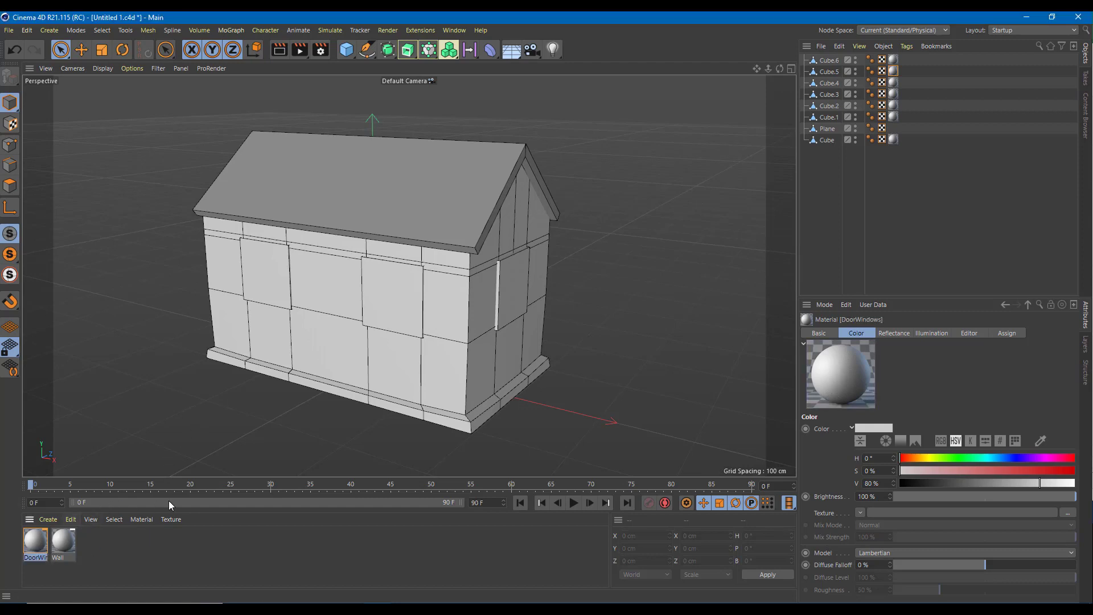
Step: Create a third material, apply it to the roof, and rename it as Roof
double_click(138, 555)
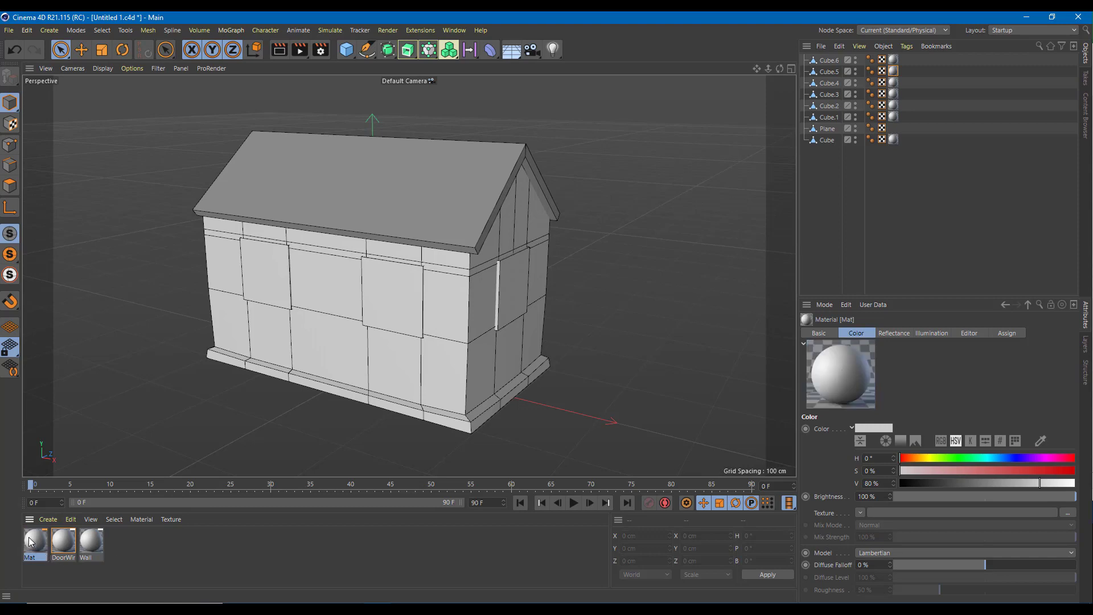
drag(34, 543, 334, 170)
double_click(31, 557)
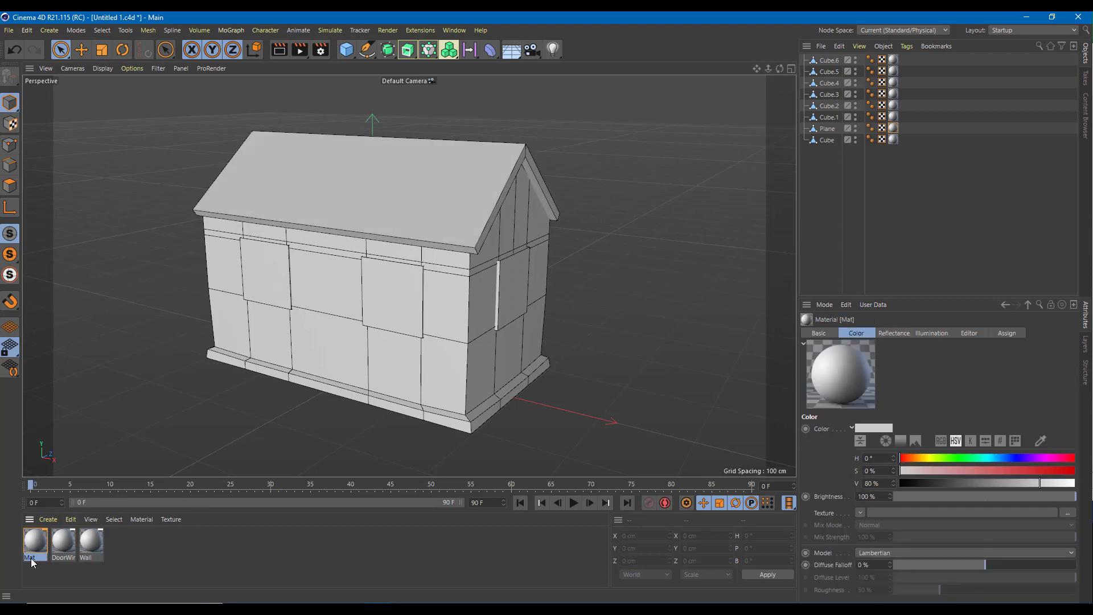
text(Roo)
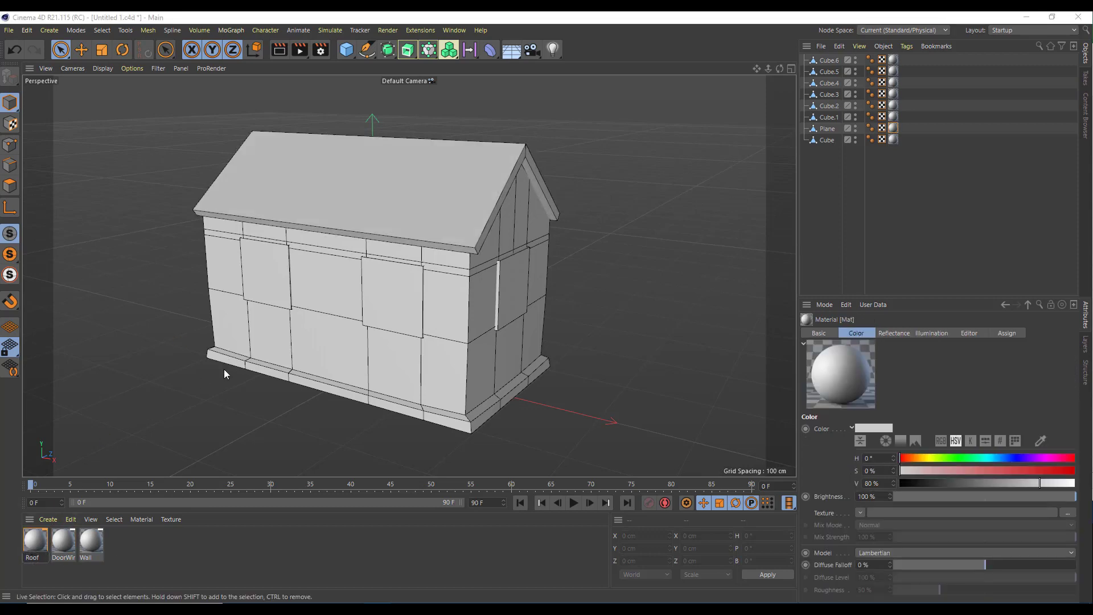
text(f)
key(Return)
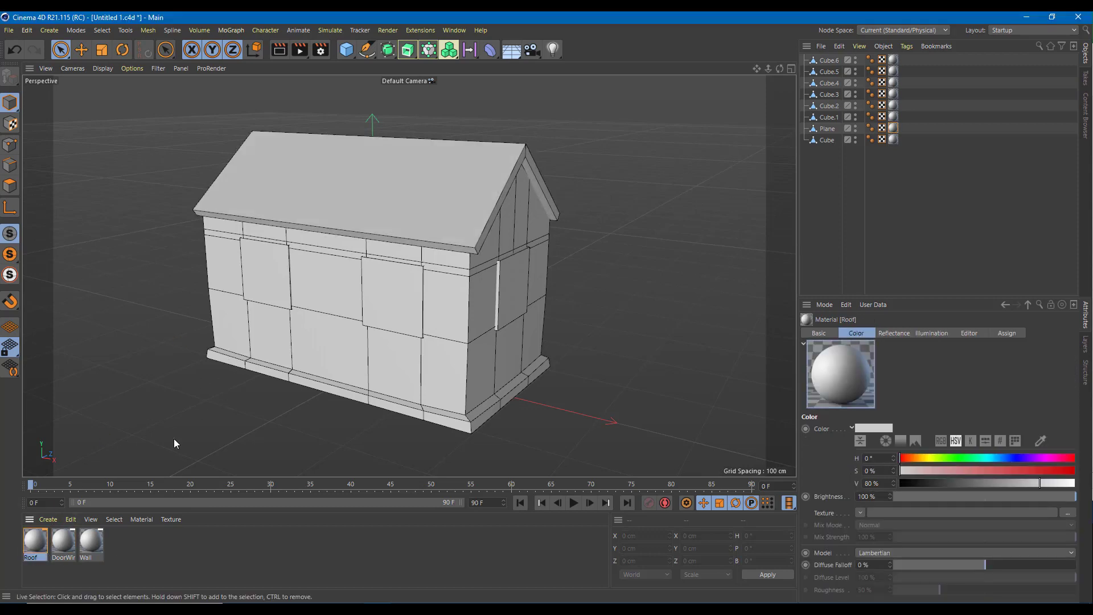
Step: Load the wall image from the House project's Texture folder as the Wall material's color texture
click(96, 537)
alt+drag(408, 472, 341, 456)
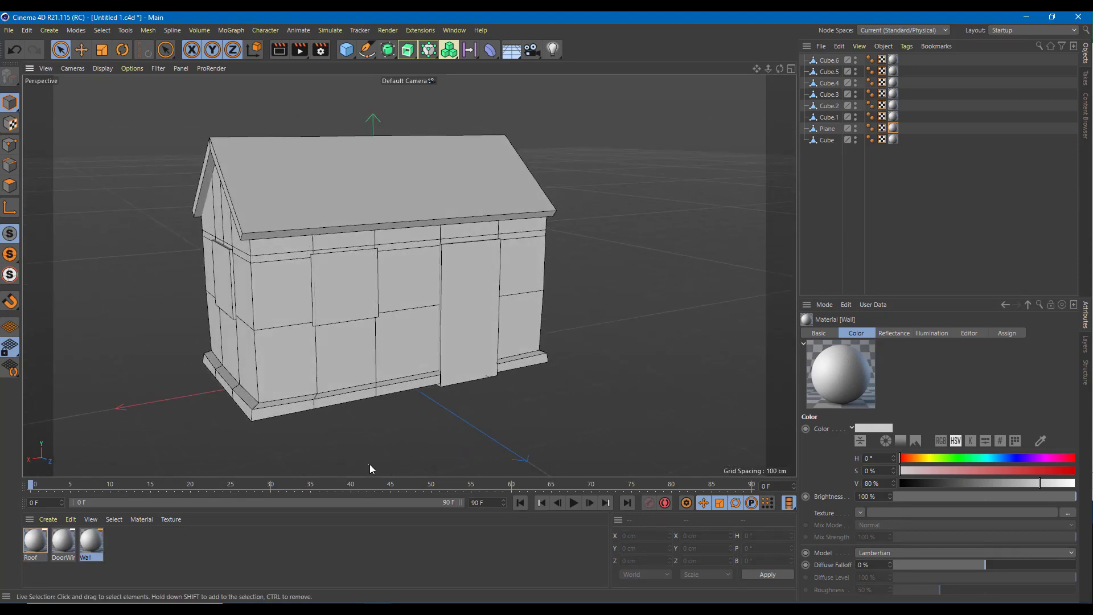
double_click(91, 545)
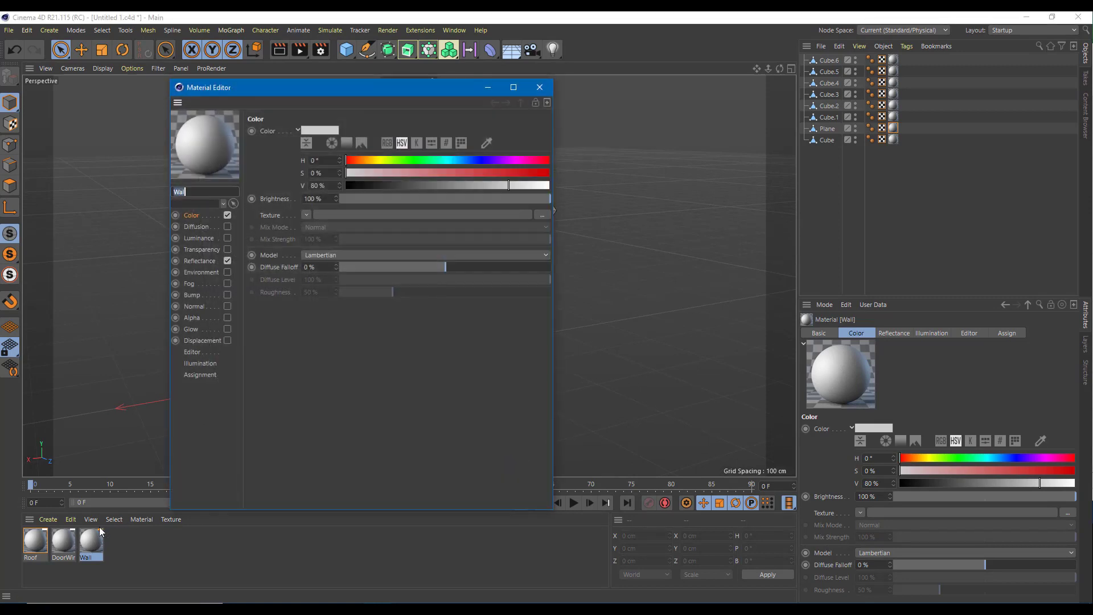
click(539, 87)
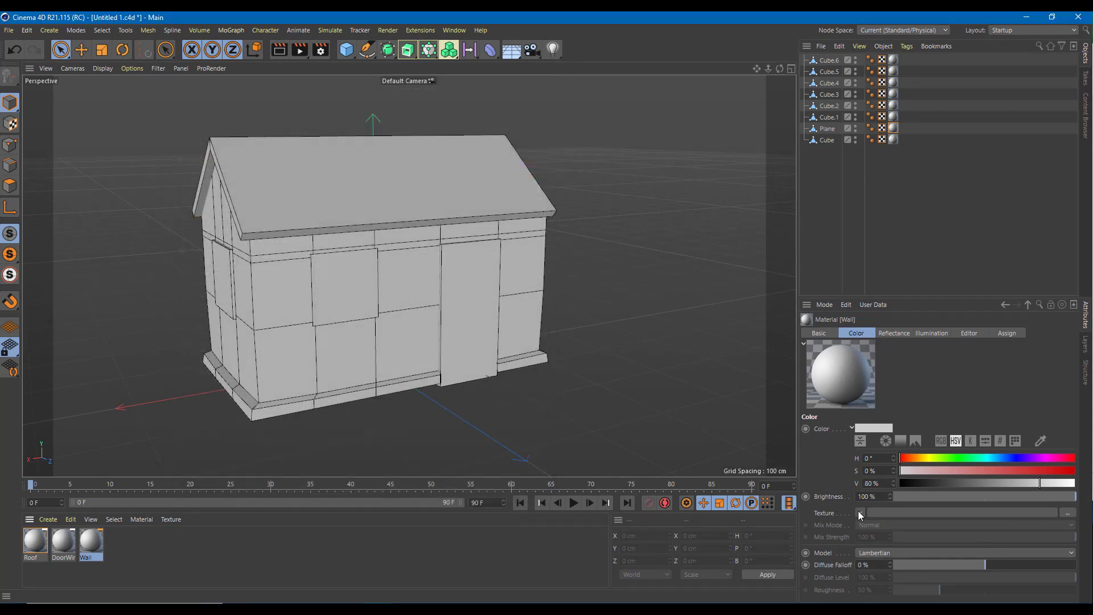
click(859, 512)
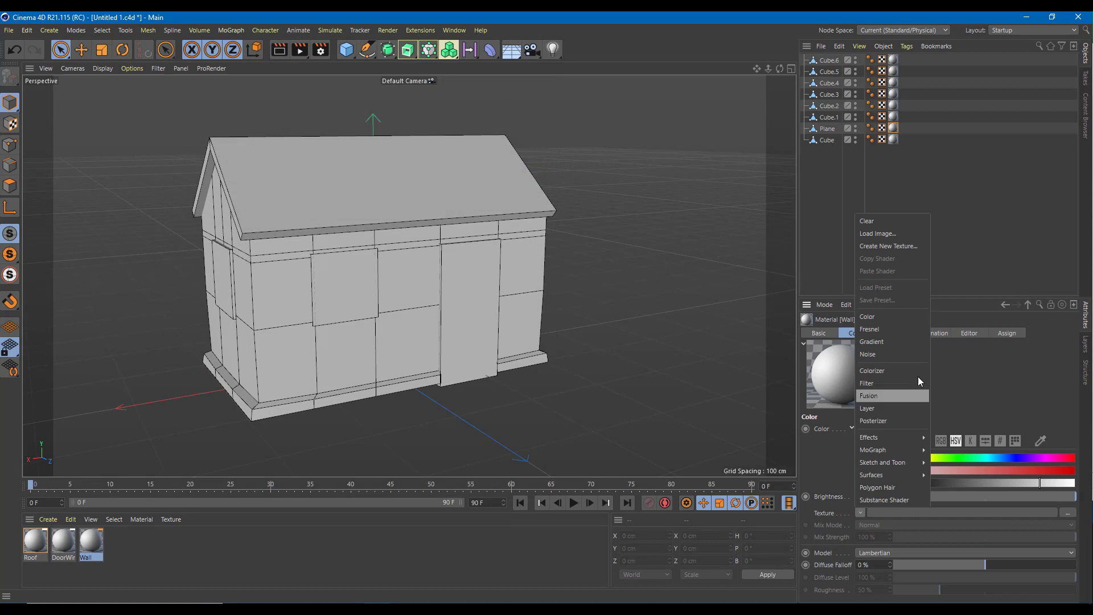
click(890, 234)
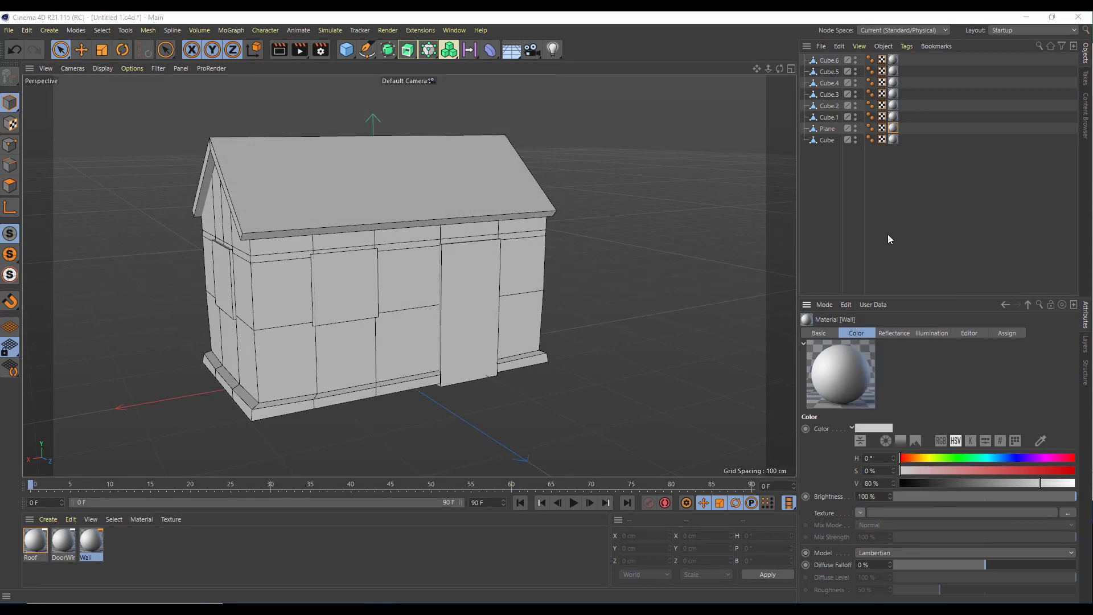
double_click(142, 105)
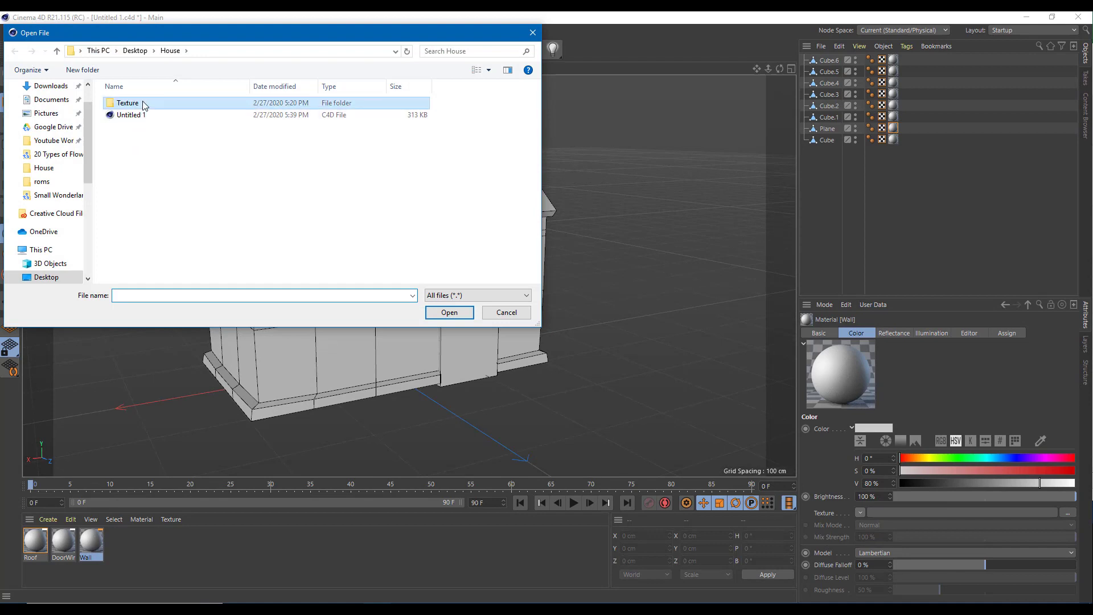
click(249, 128)
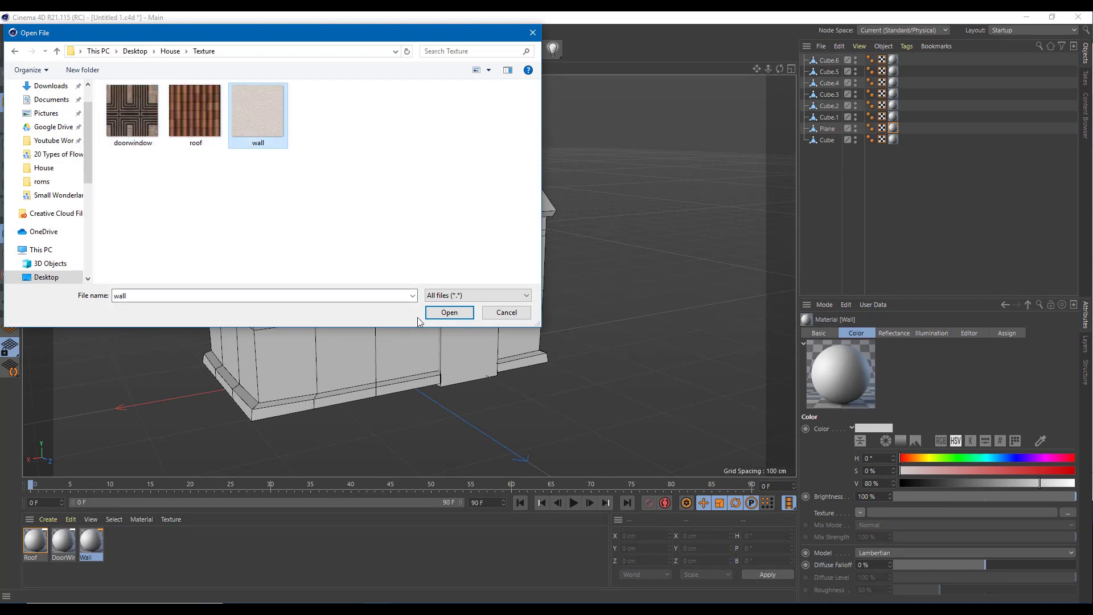
click(435, 314)
click(582, 363)
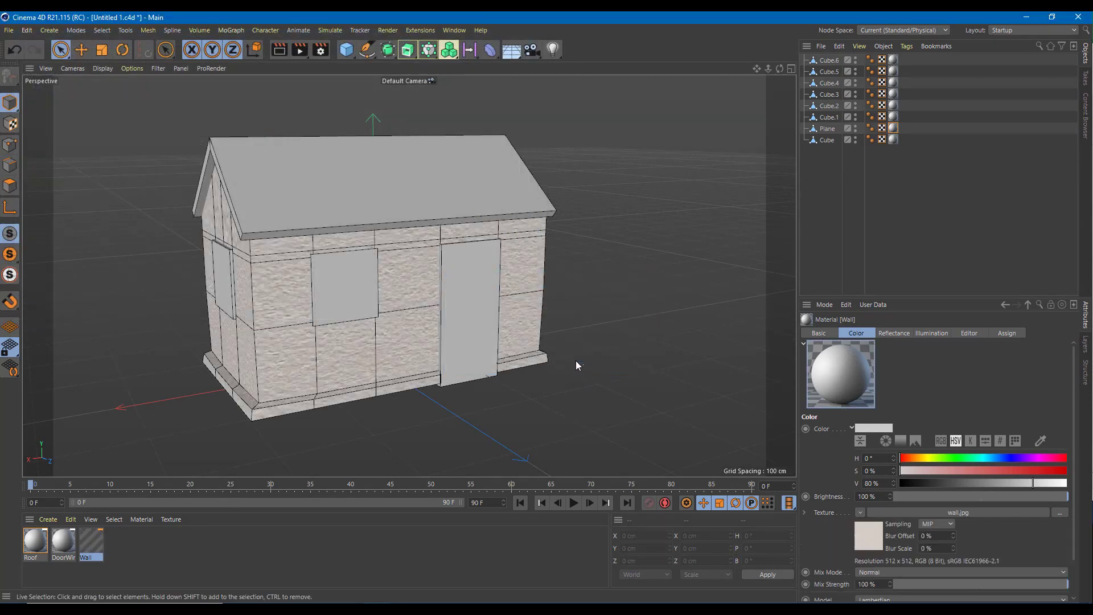
scroll(542, 363, up, 5)
scroll(542, 363, down, 4)
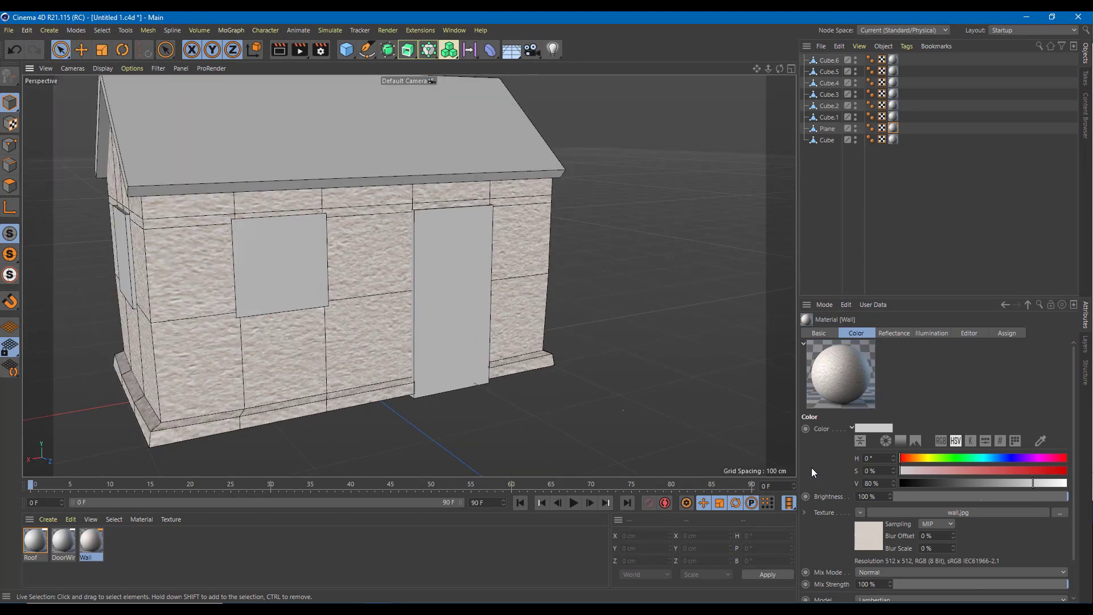
alt+middle_drag(512, 310, 573, 353)
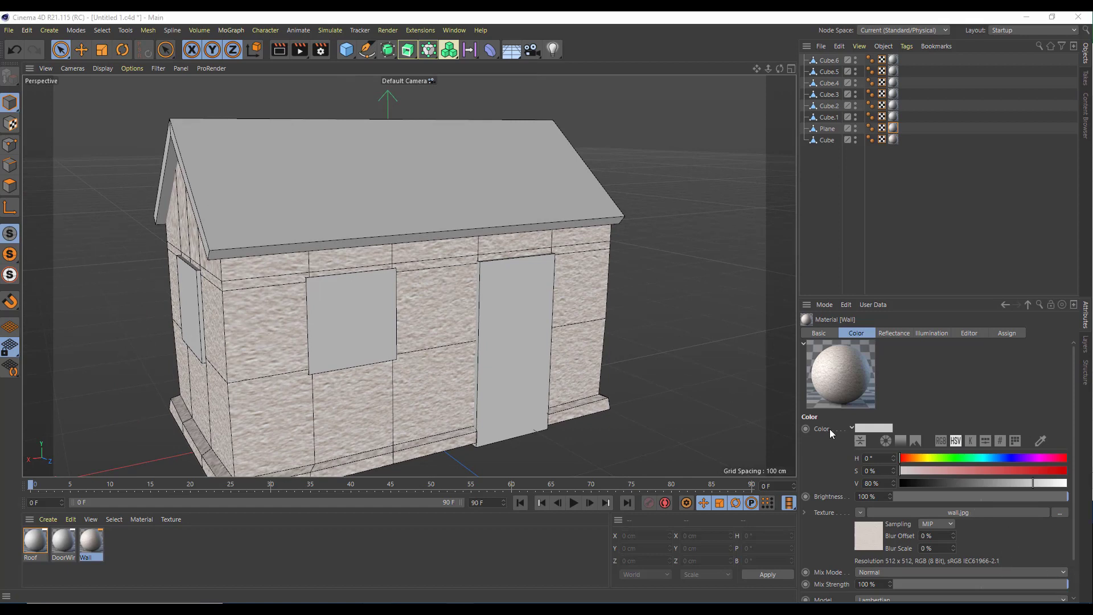
Step: Switch the interface to the BP - UV Edit layout
click(944, 514)
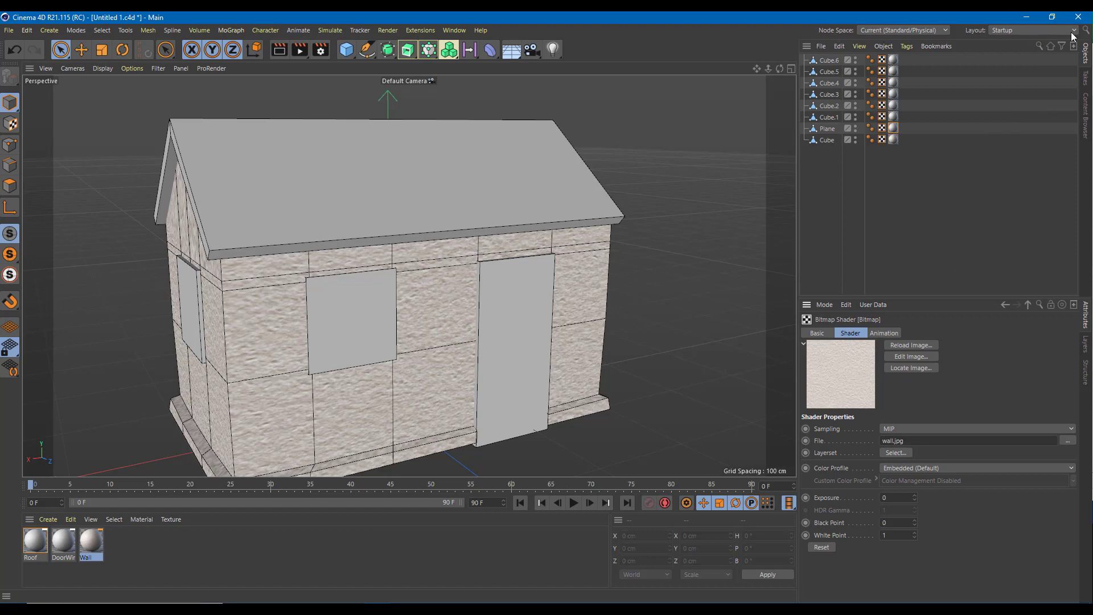
click(1026, 29)
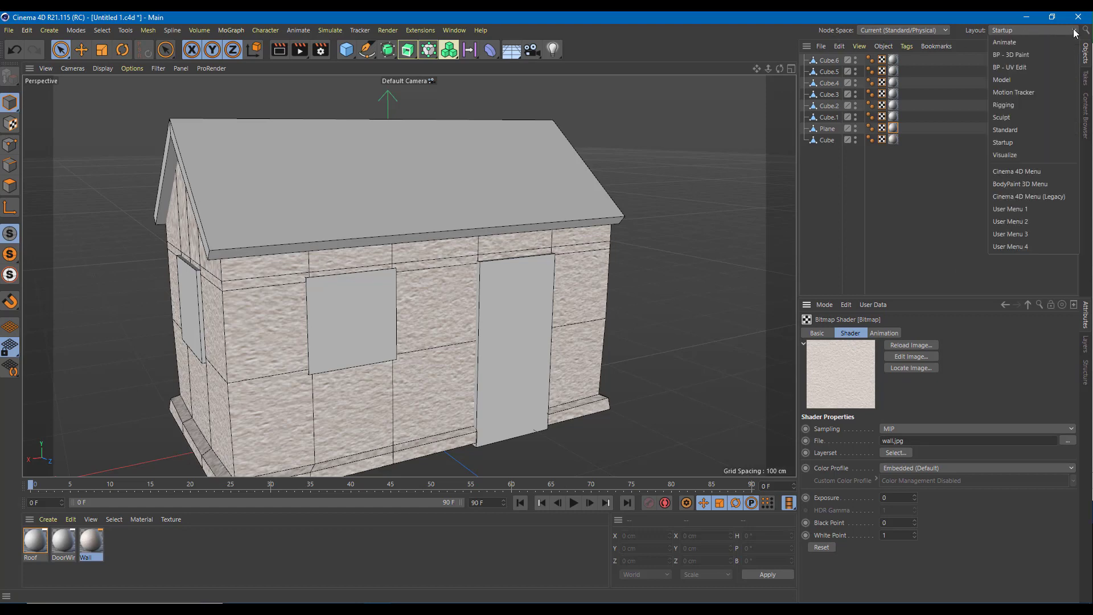
click(1036, 67)
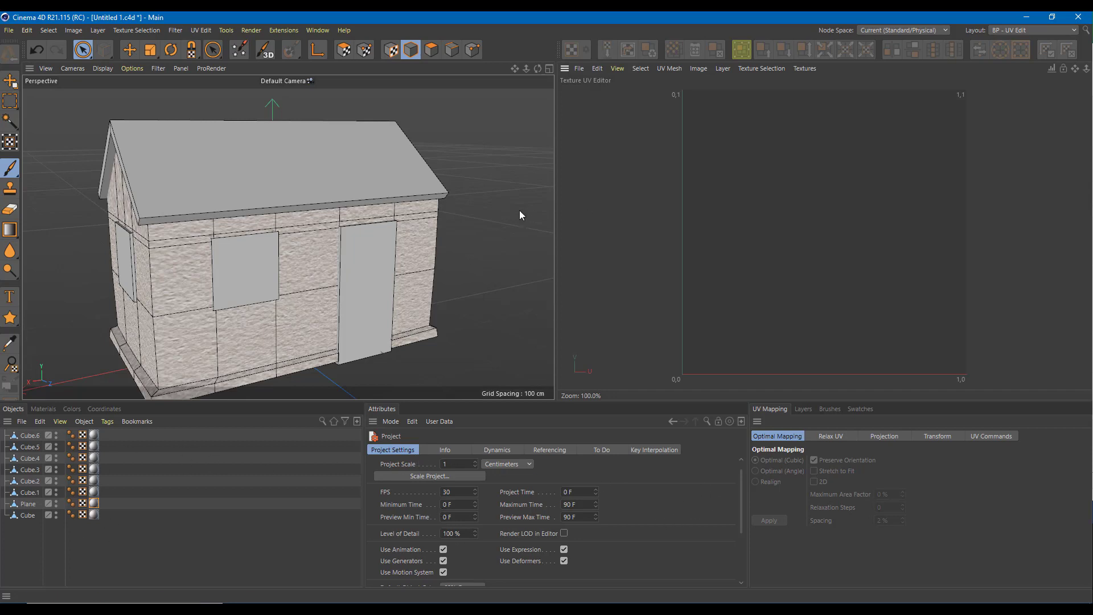
Step: Select the Wall material and the Cube object that forms the house body for UV editing
click(51, 408)
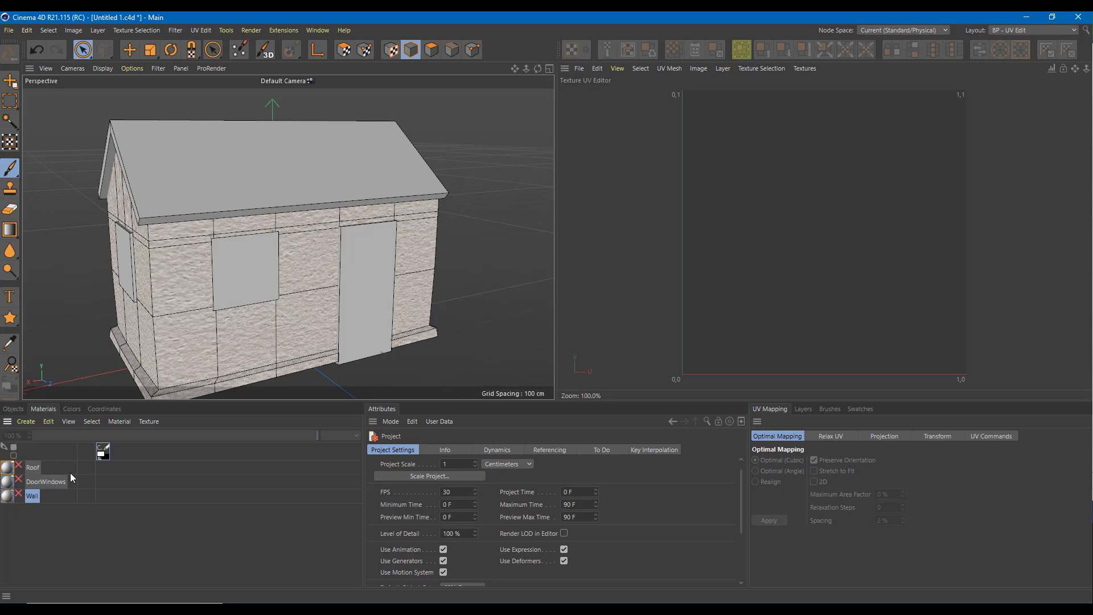
click(33, 496)
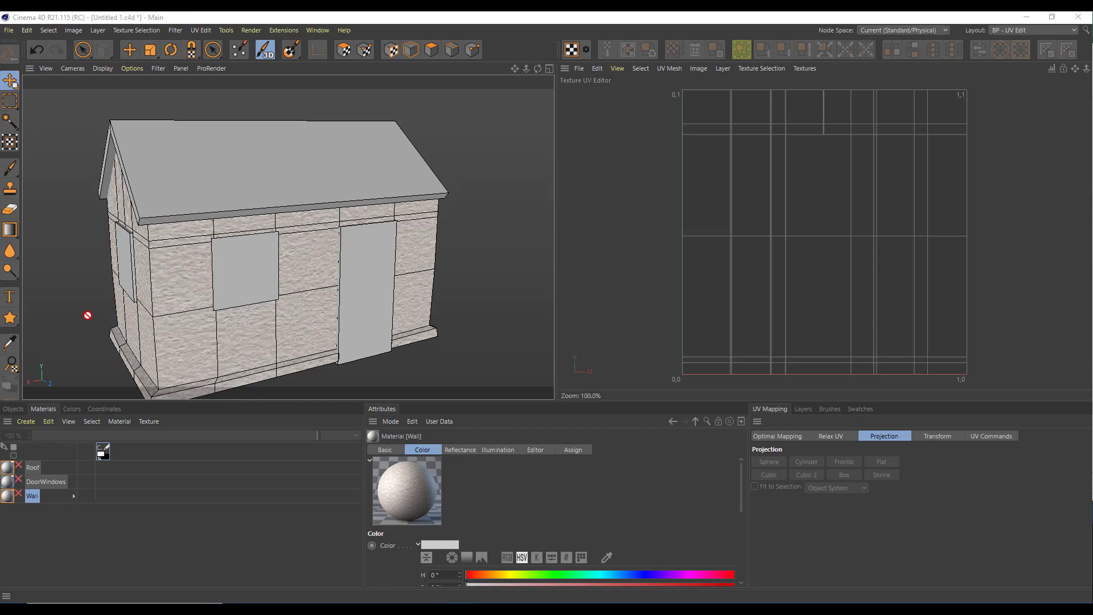
click(16, 408)
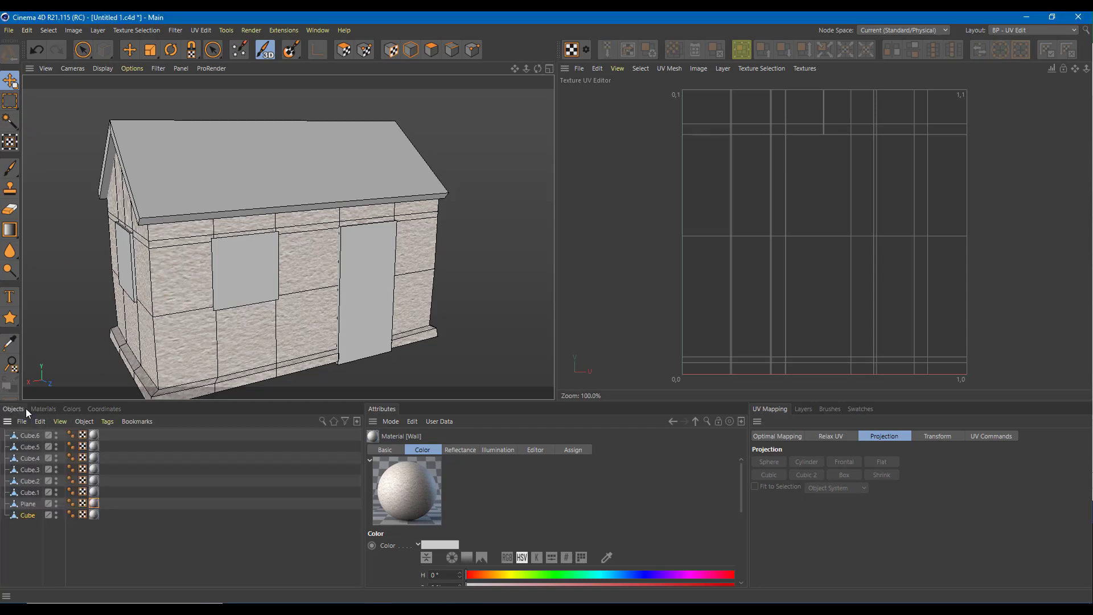
click(26, 516)
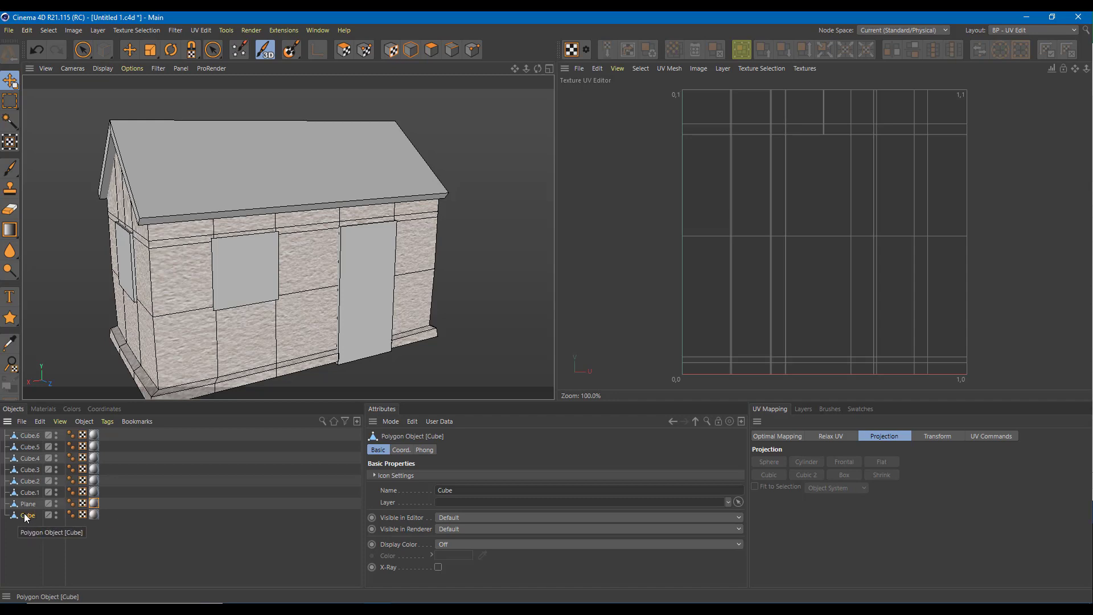
click(45, 408)
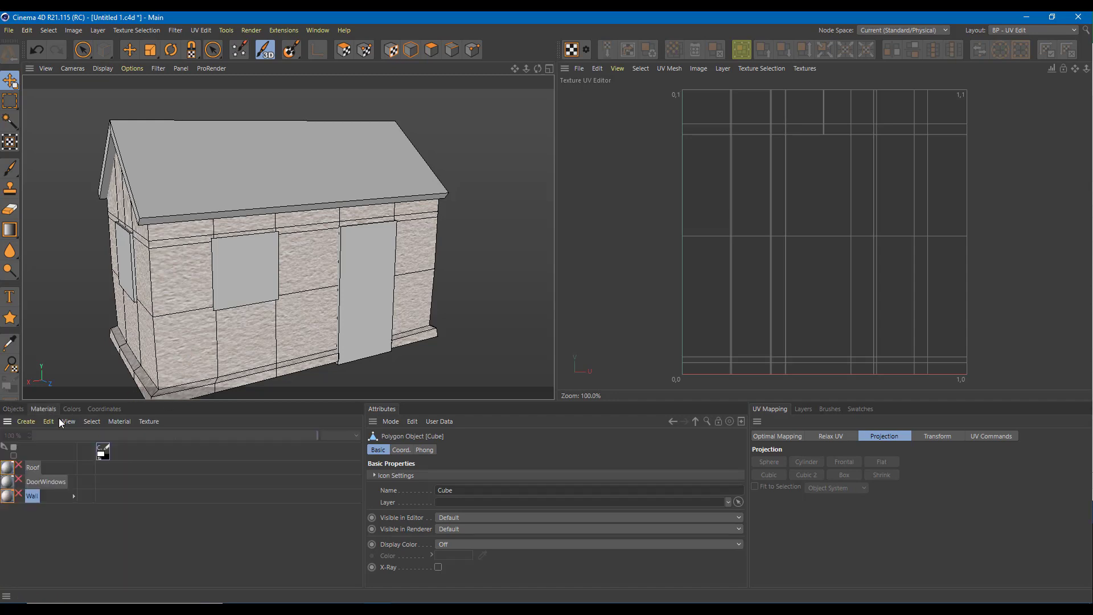
drag(36, 496, 460, 258)
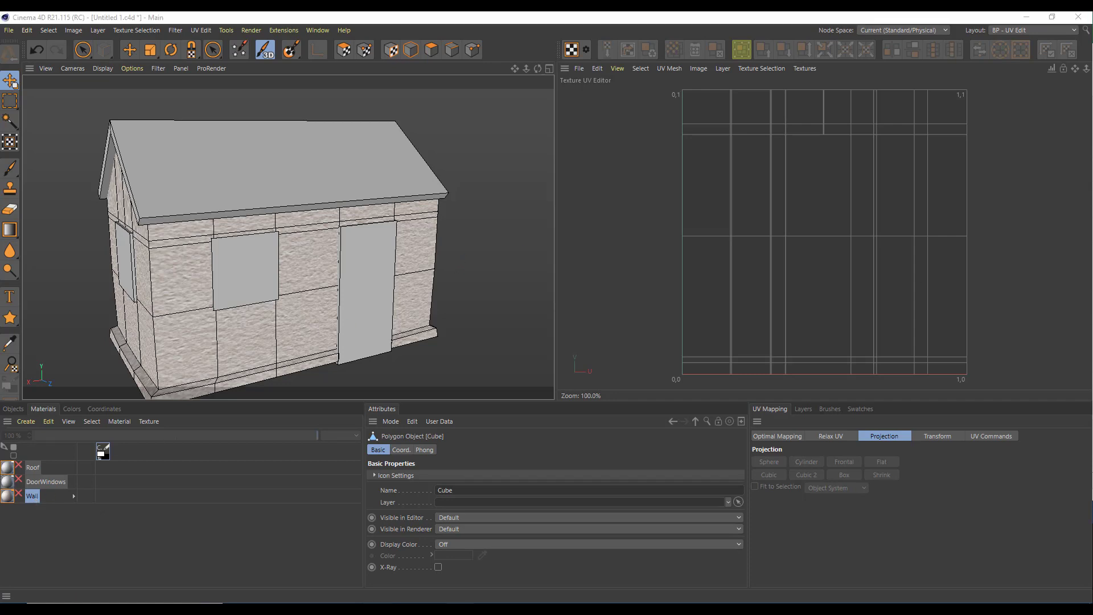
Step: Bring up the UV projection options and switch to polygon editing on the house body
click(979, 436)
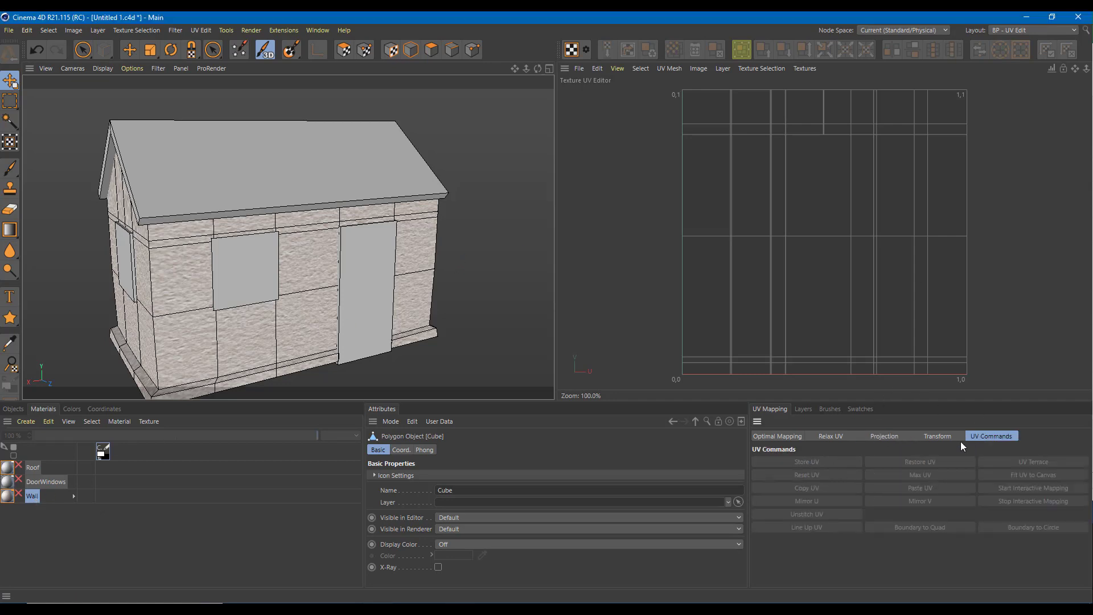
click(870, 437)
click(839, 438)
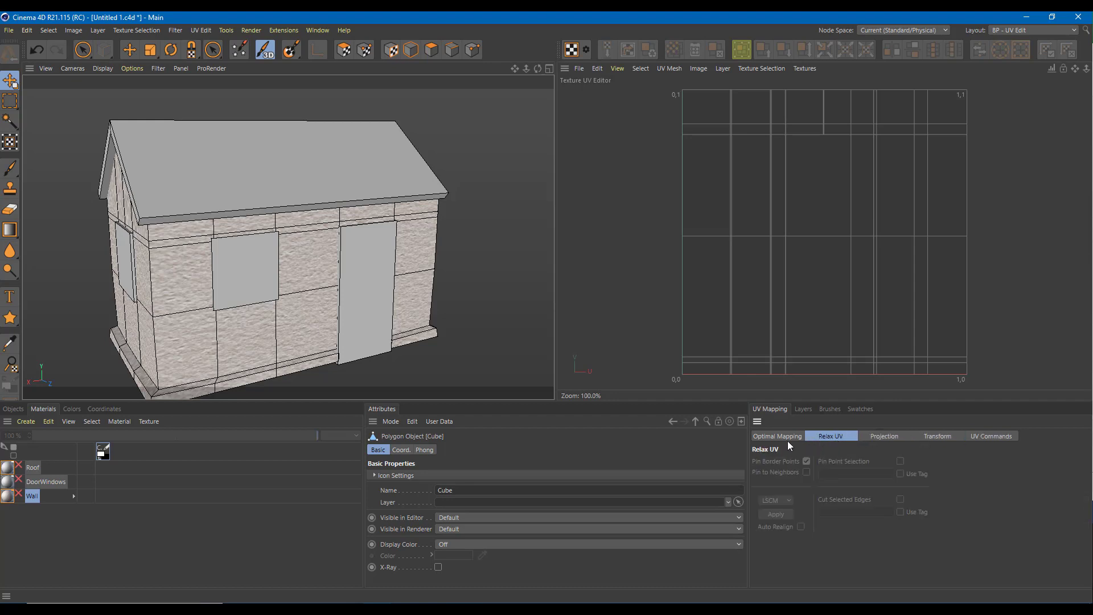
click(82, 53)
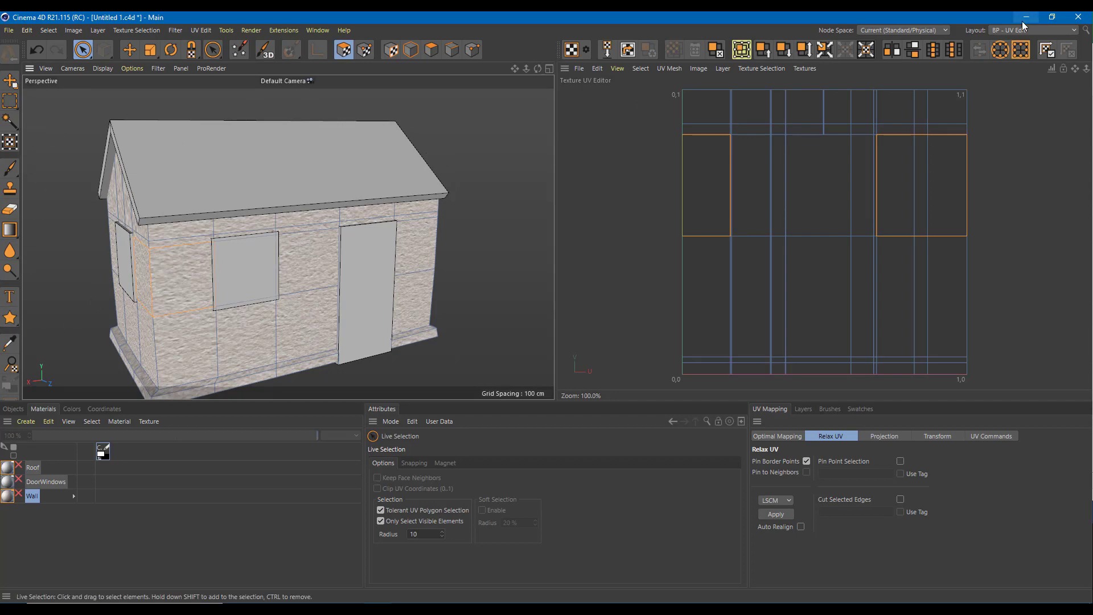
click(411, 49)
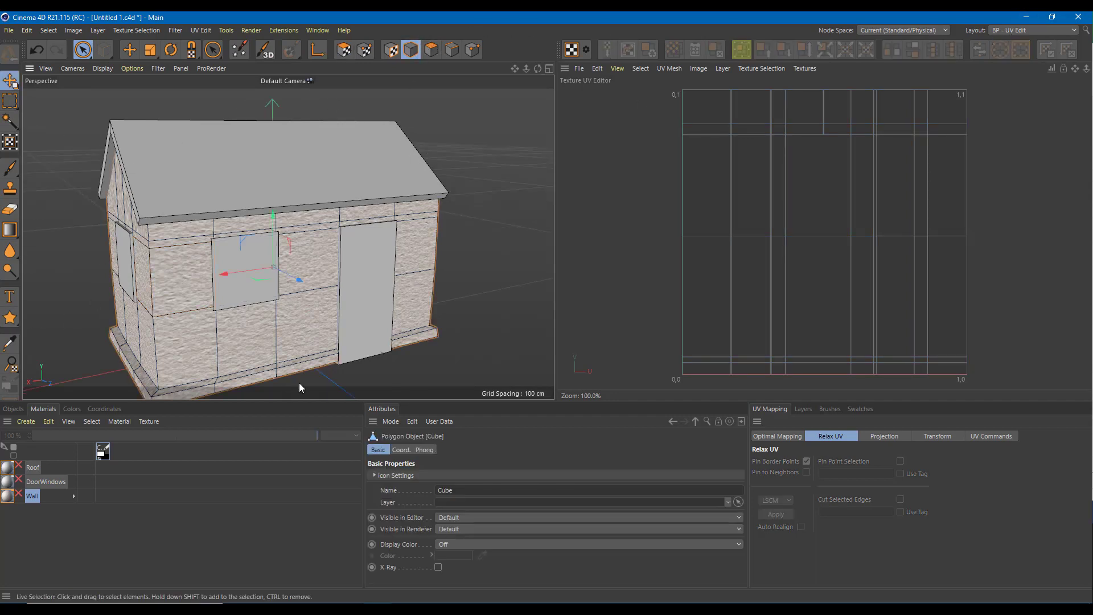
click(792, 437)
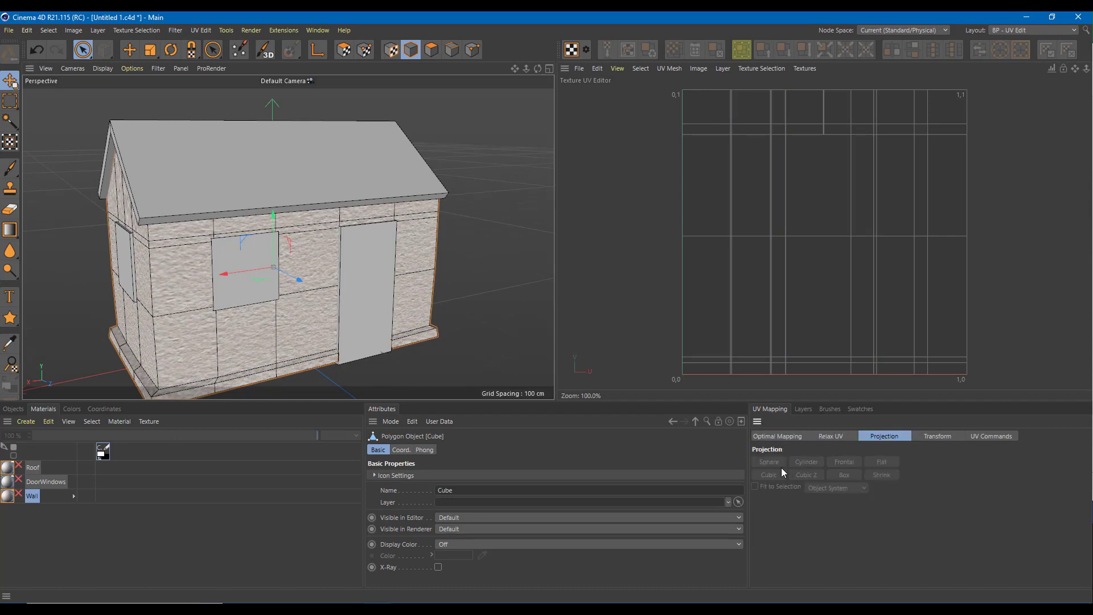
click(935, 436)
click(983, 437)
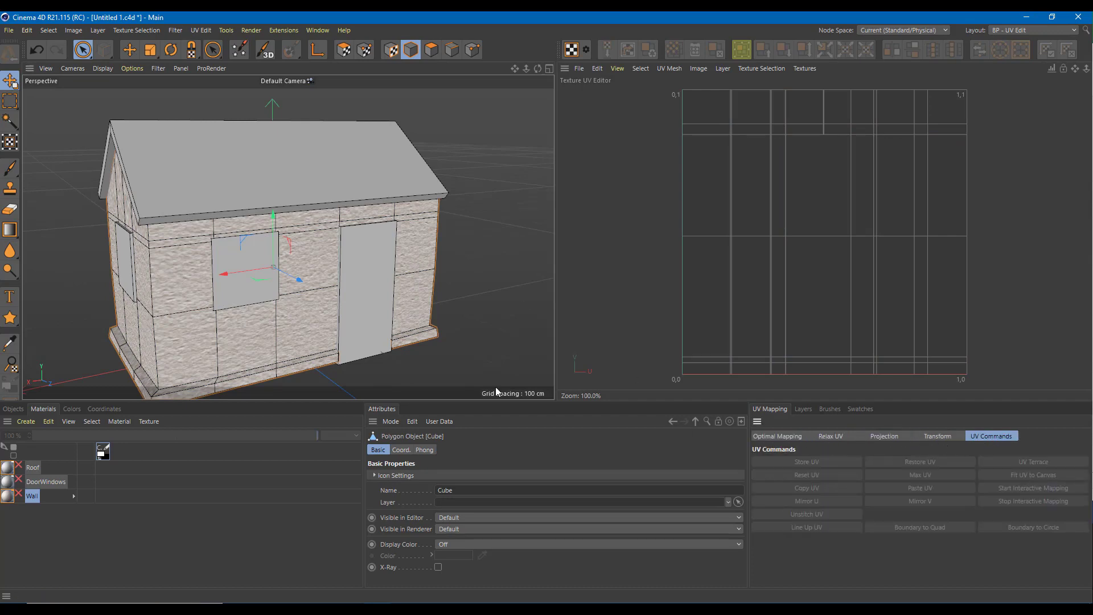
click(18, 499)
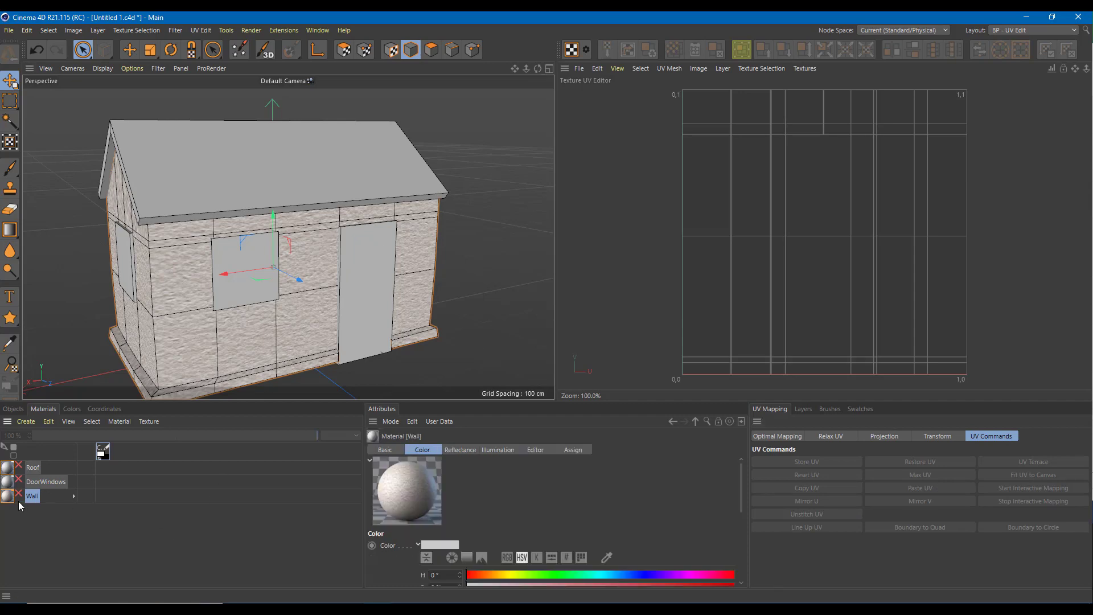
click(883, 436)
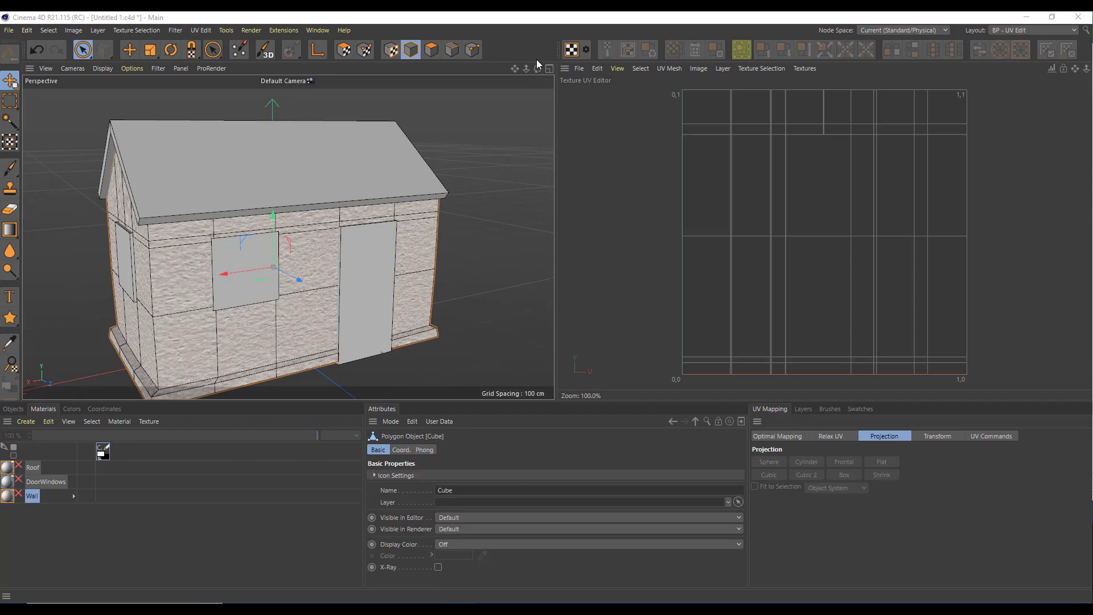
click(436, 52)
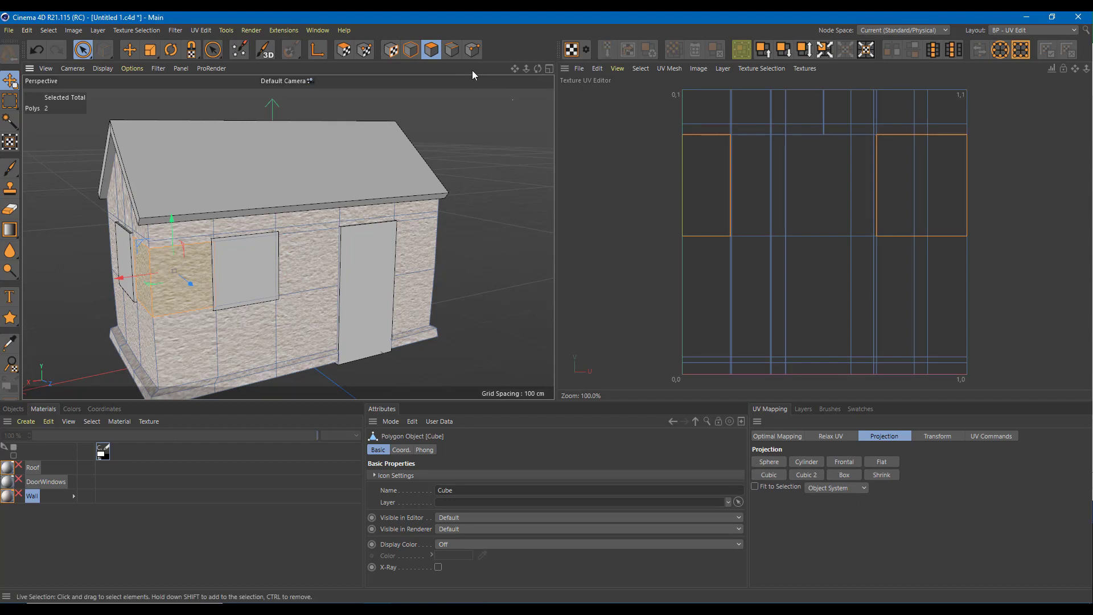
Step: Try a Box UV projection on the two selected wall polygons beside the front window
click(843, 474)
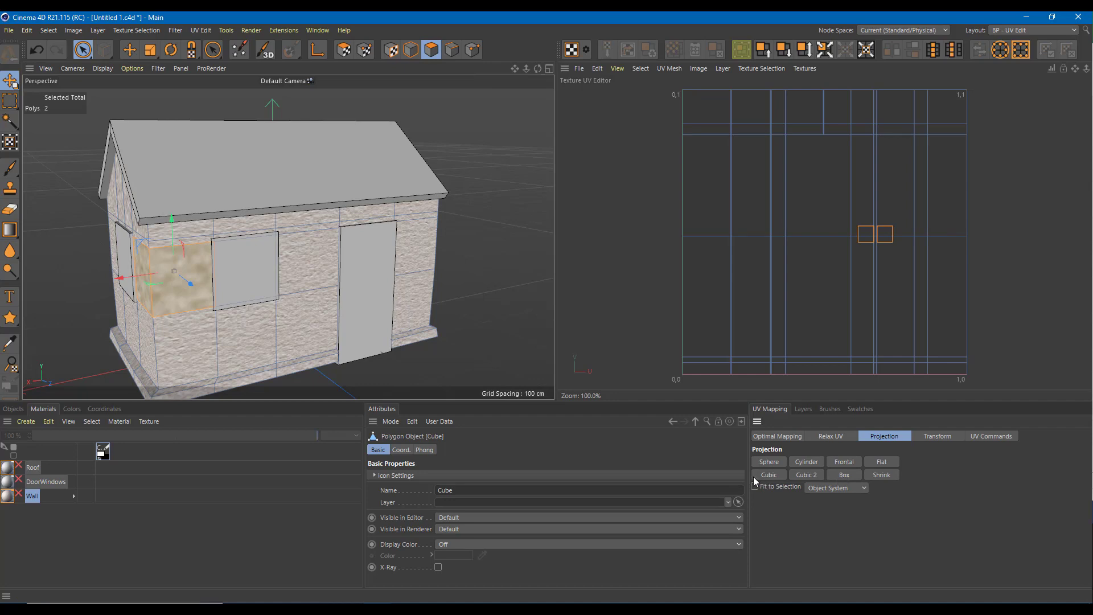
key(ctrl+z)
Step: Clear the polygon selection, select the whole house body with Rectangle Selection, and apply a Cubic UV projection
scroll(245, 307, down, 3)
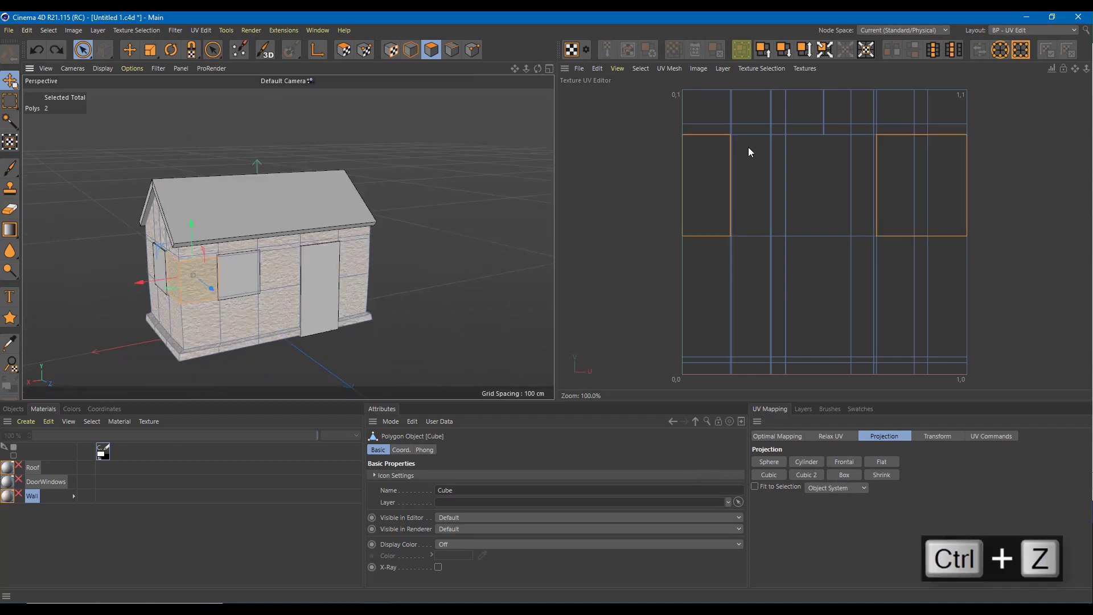
click(83, 50)
click(130, 70)
click(392, 148)
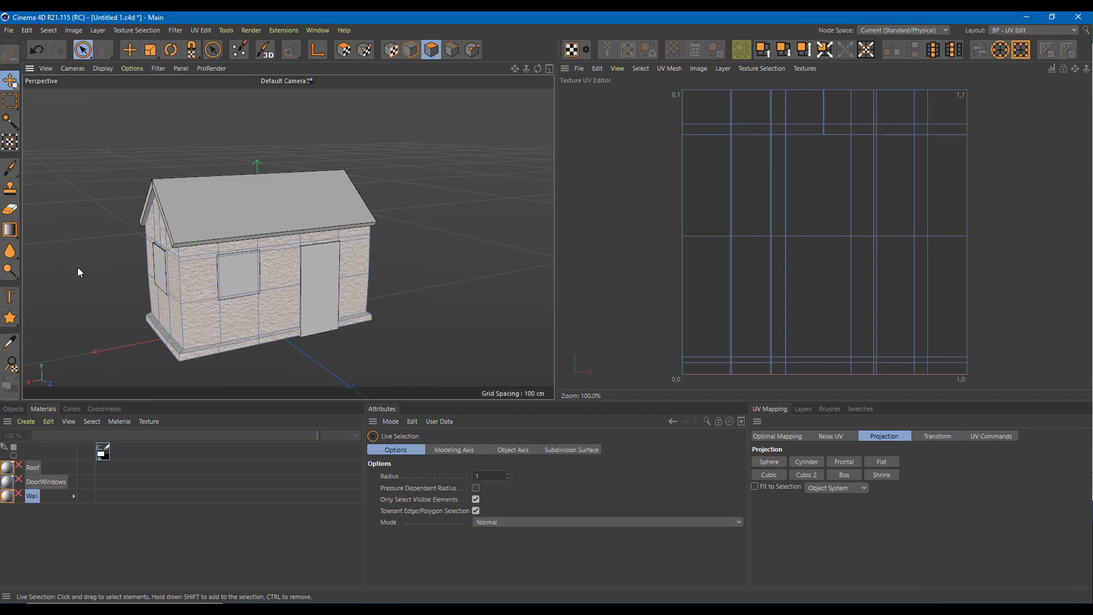
click(83, 50)
click(145, 86)
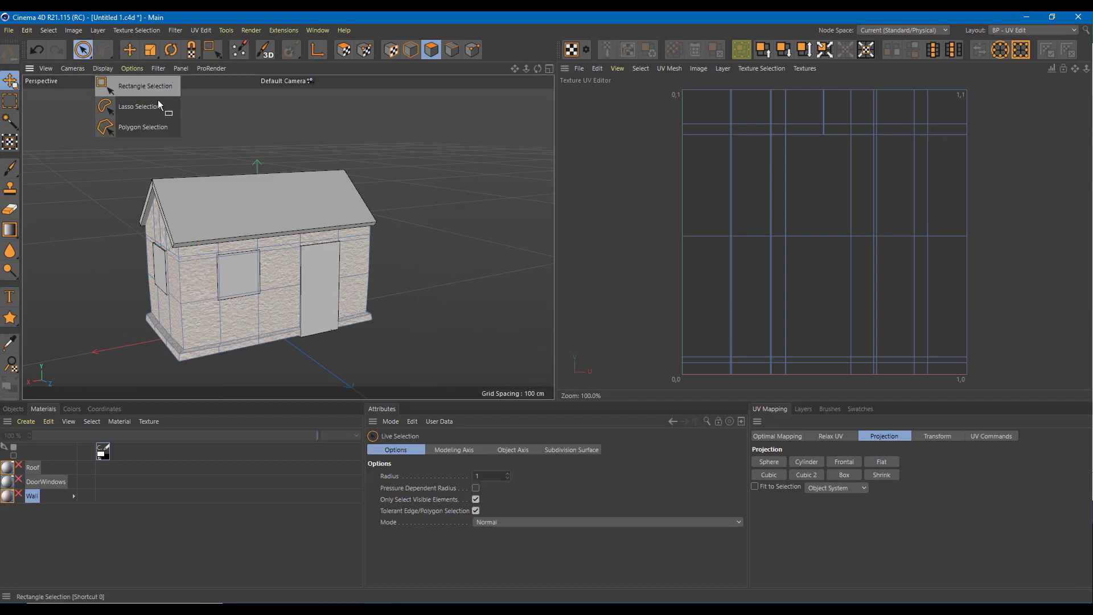
drag(84, 133, 427, 364)
scroll(204, 210, up, 2)
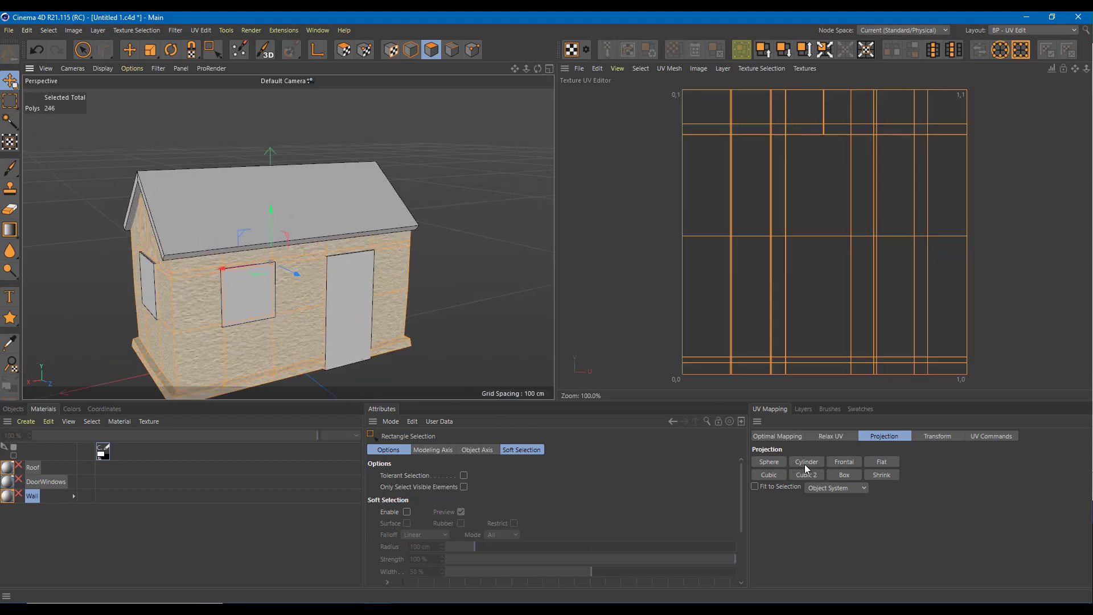
click(769, 475)
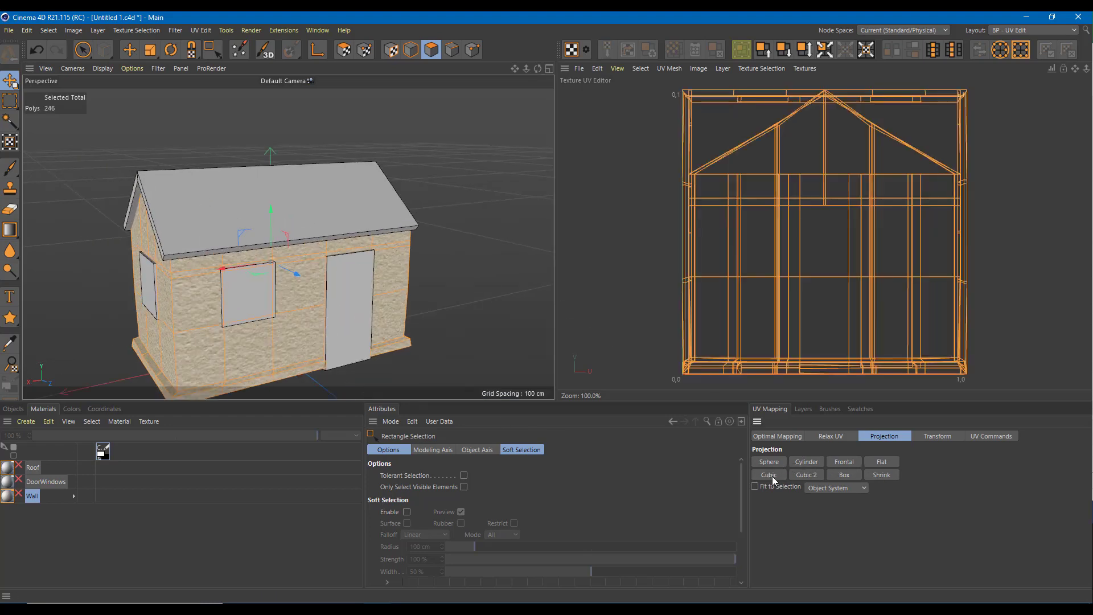
scroll(419, 282, up, 3)
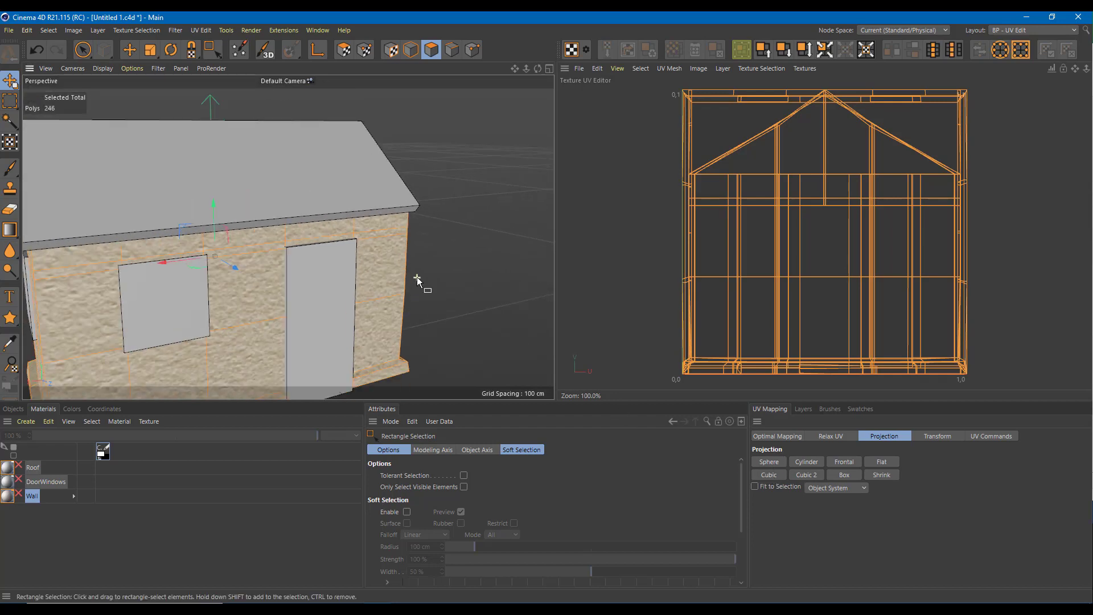
Step: Apply a Box UV projection to all selected polygons of the house body
scroll(419, 285, down, 3)
click(848, 474)
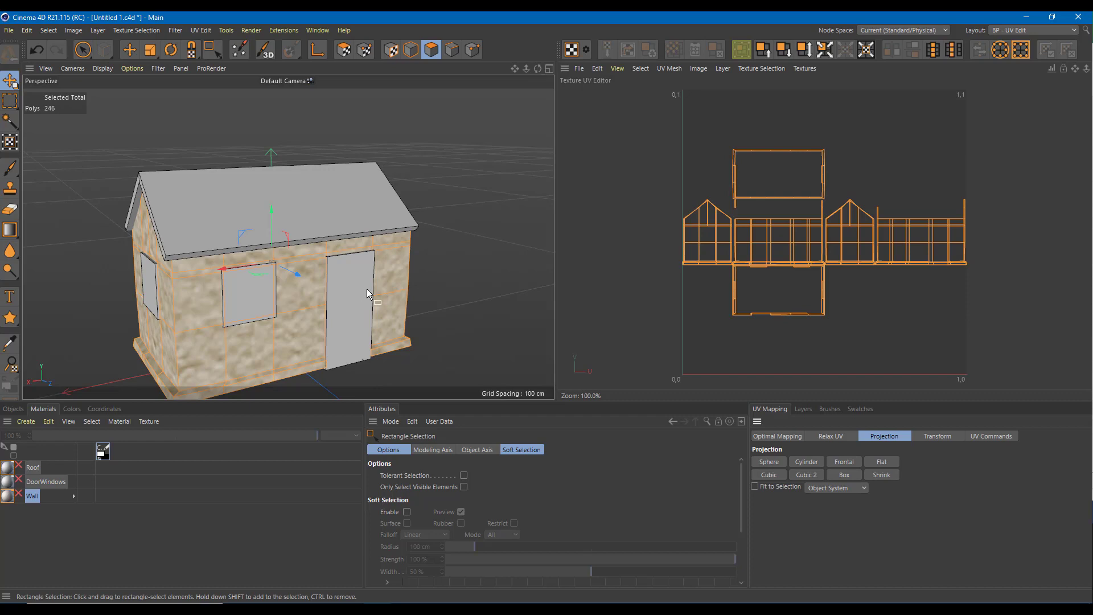
scroll(319, 245, up, 5)
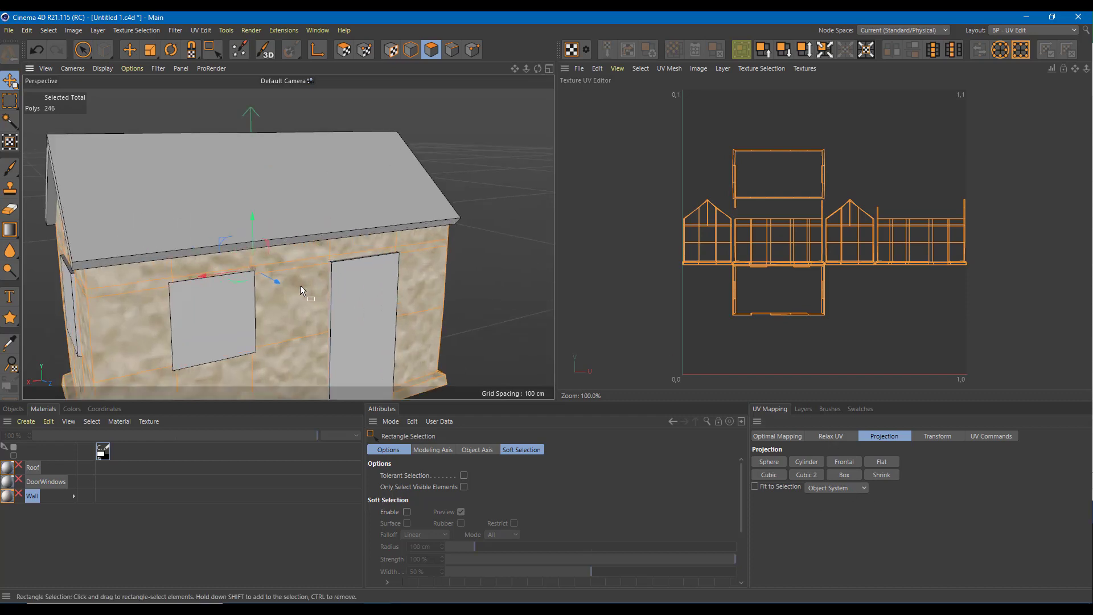
Step: Maximize the house body's UVs with Max UV and fit them to the canvas
click(991, 436)
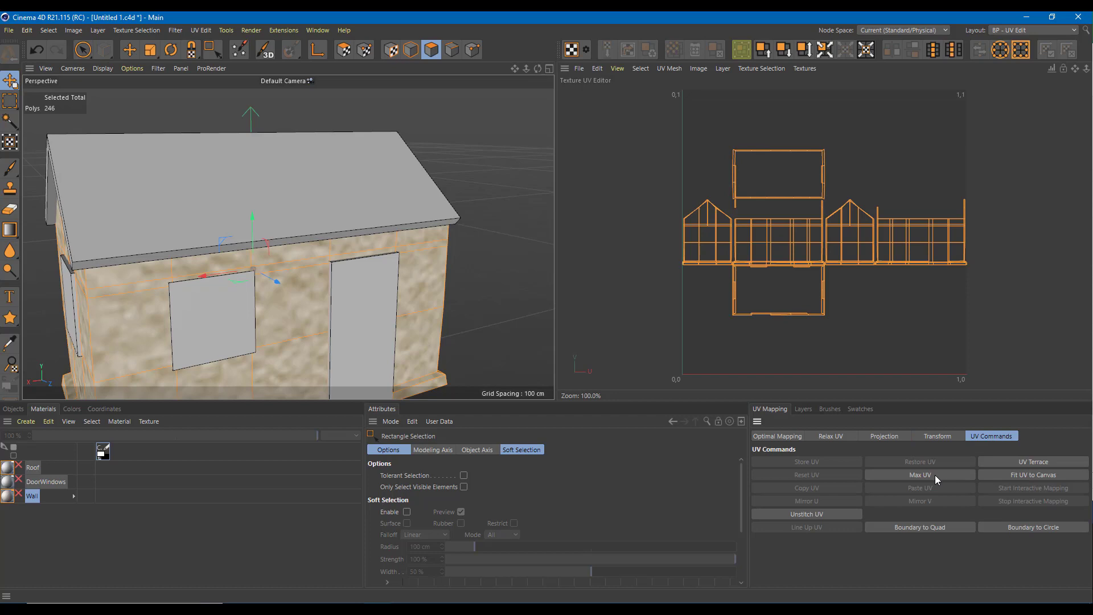
click(920, 474)
scroll(213, 234, up, 3)
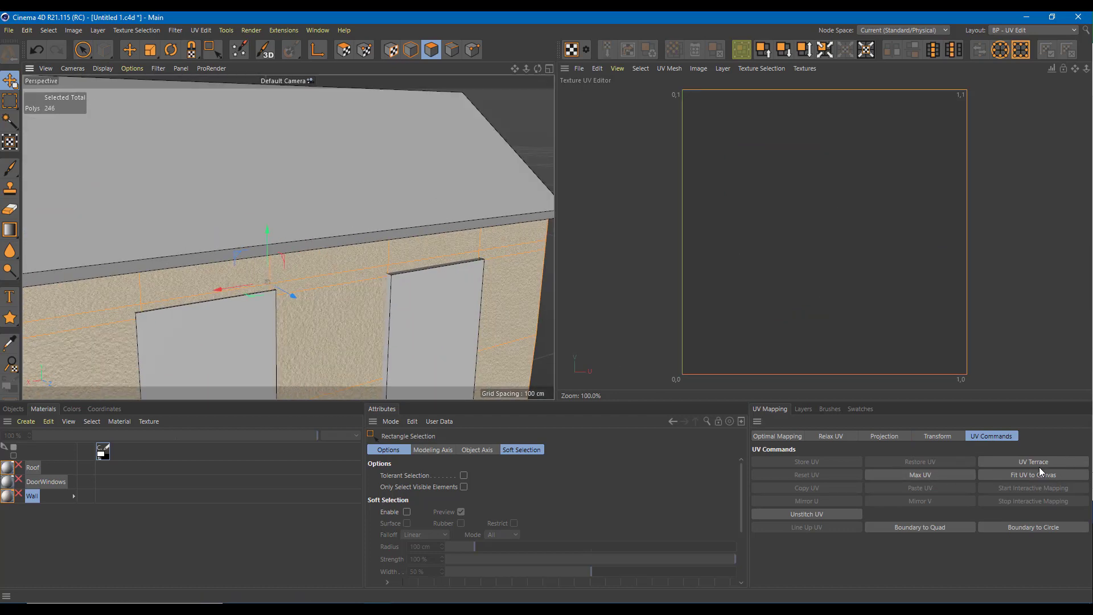
click(1026, 476)
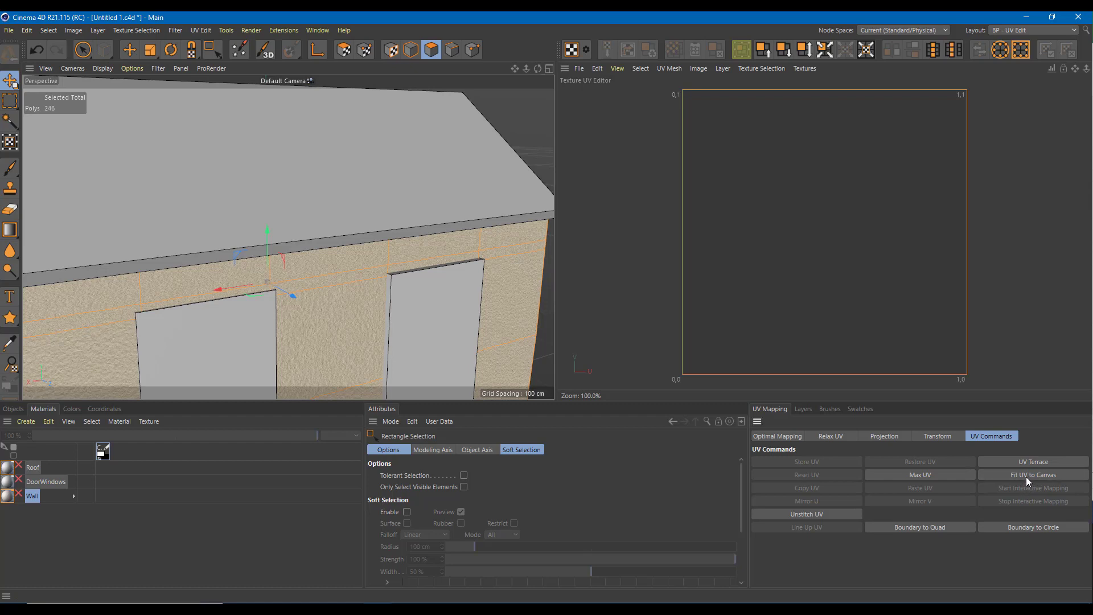
click(932, 476)
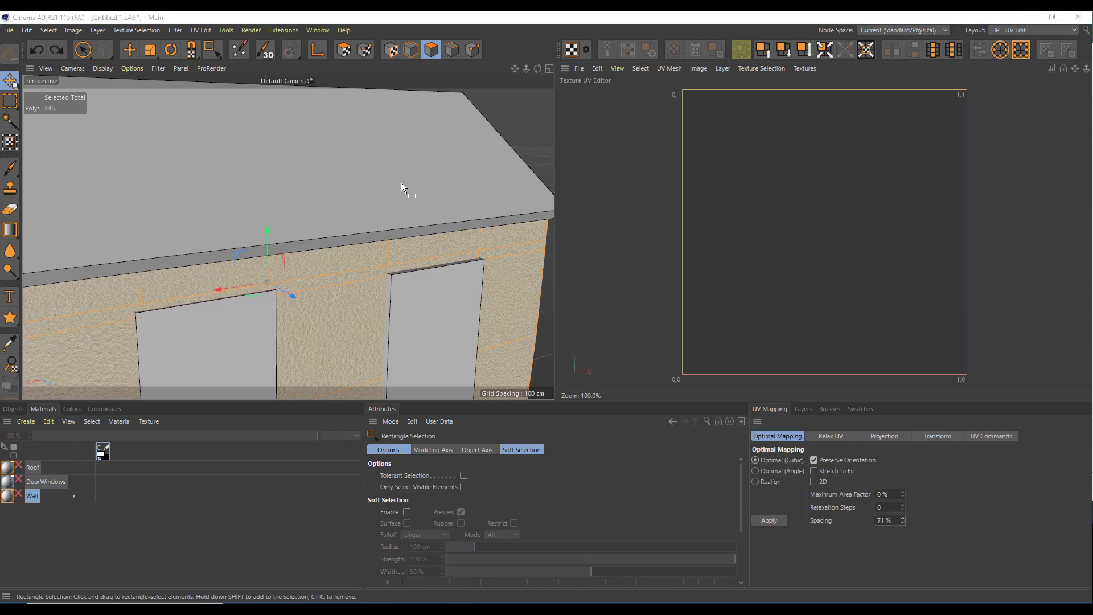
Step: Clear the polygon selection with Live Selection and inspect the wall texture on every side of the house
scroll(401, 182, down, 6)
click(481, 229)
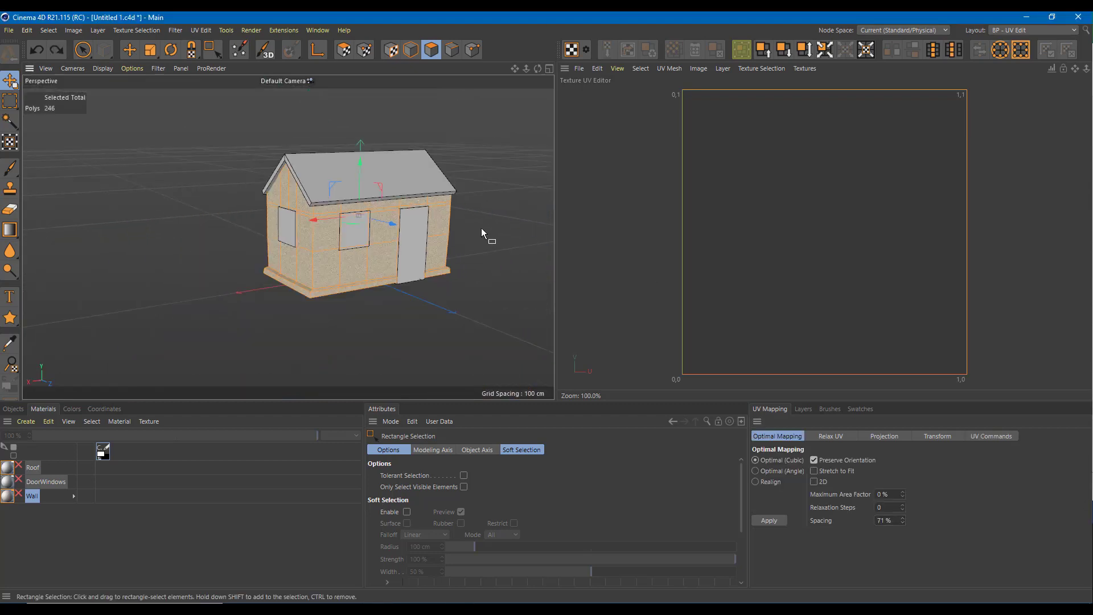
click(83, 49)
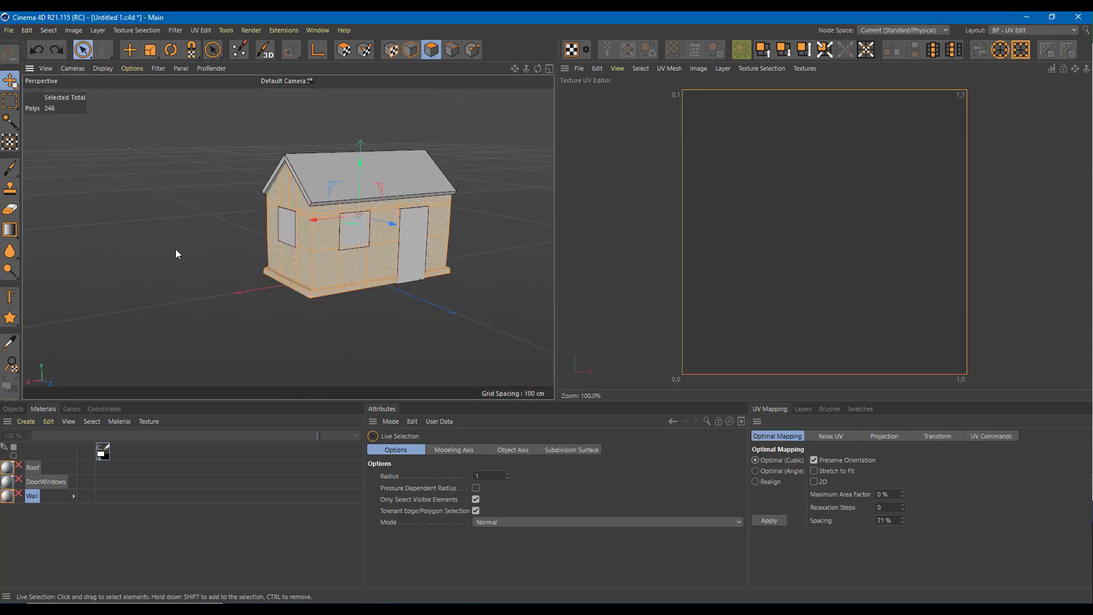
click(175, 253)
scroll(388, 286, up, 5)
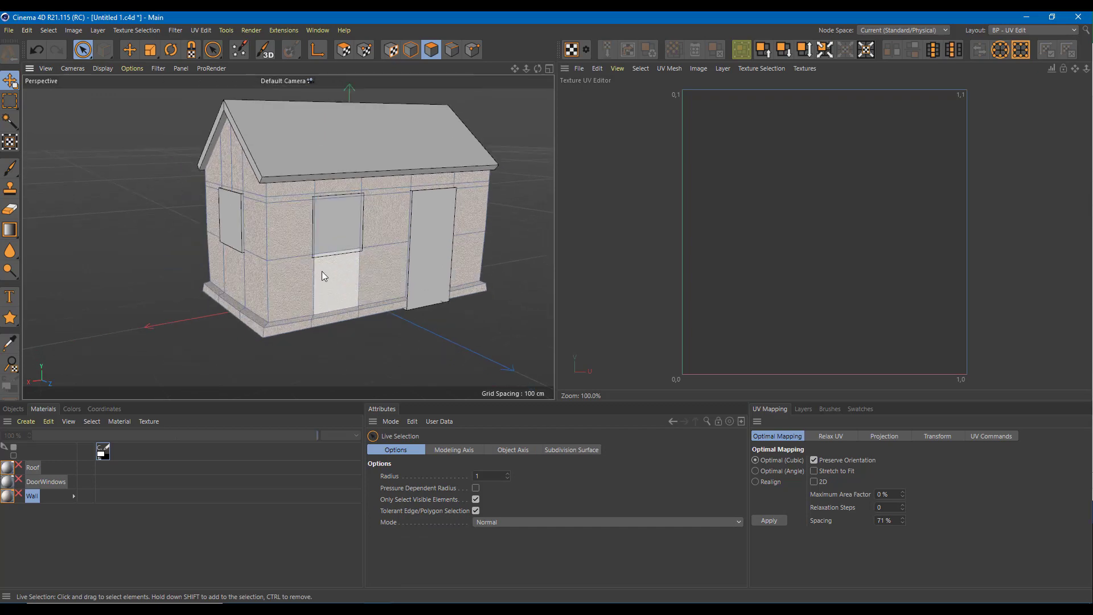
alt+drag(322, 271, 392, 180)
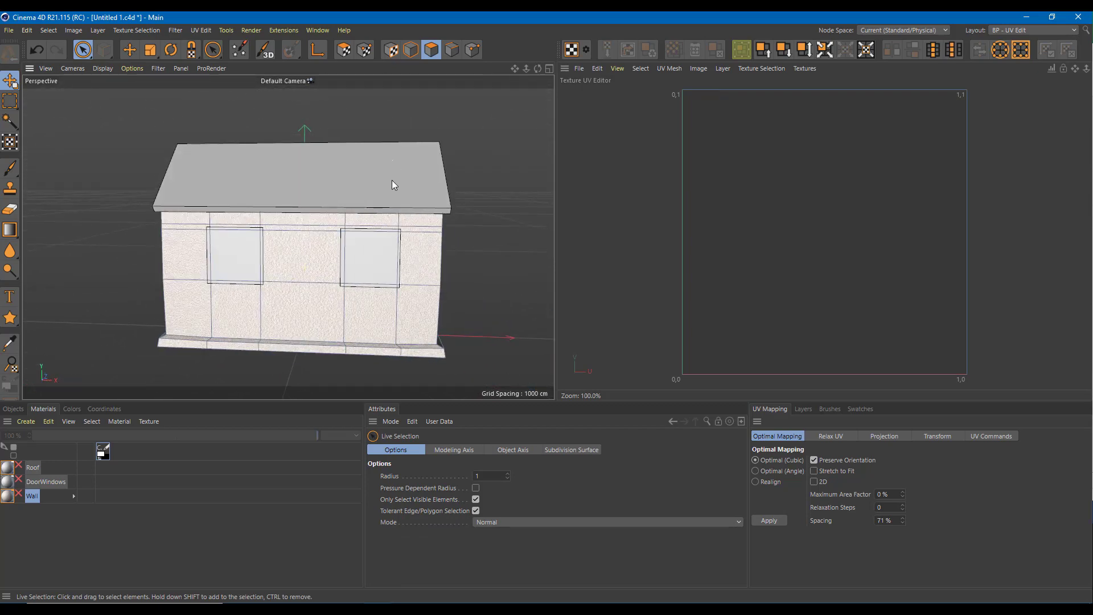
alt+drag(302, 280, 332, 312)
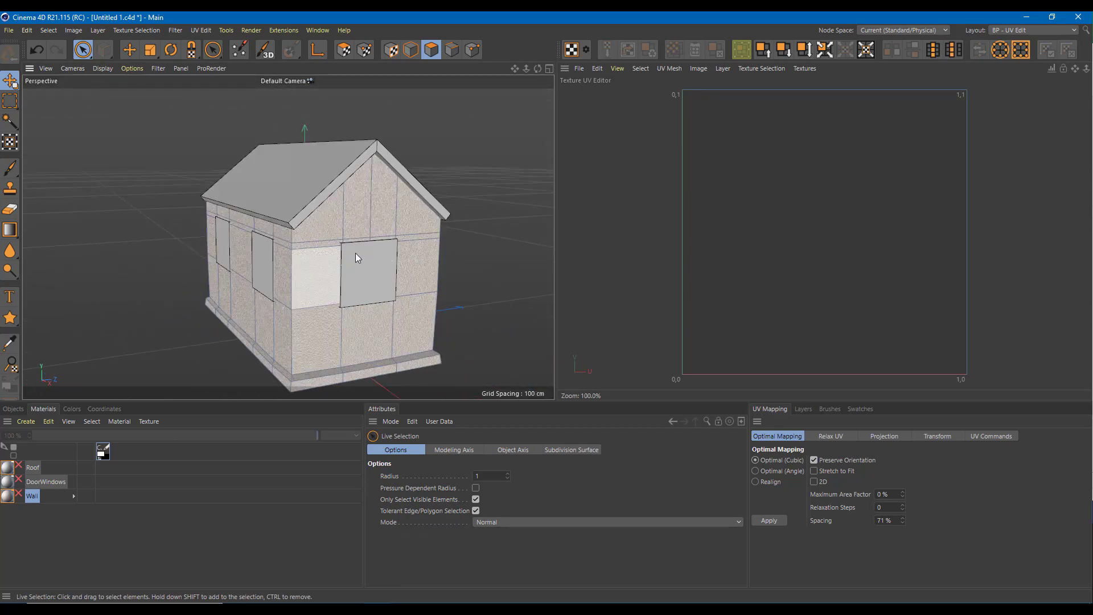
alt+drag(483, 280, 417, 272)
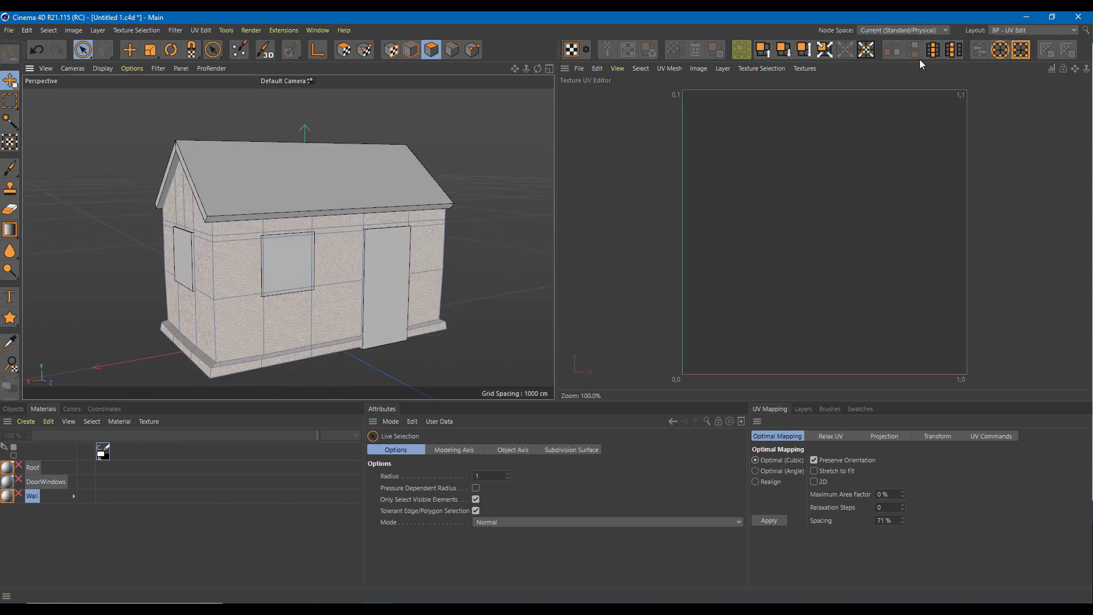
Step: Switch the workspace from UV editing to the Standard layout
click(1075, 33)
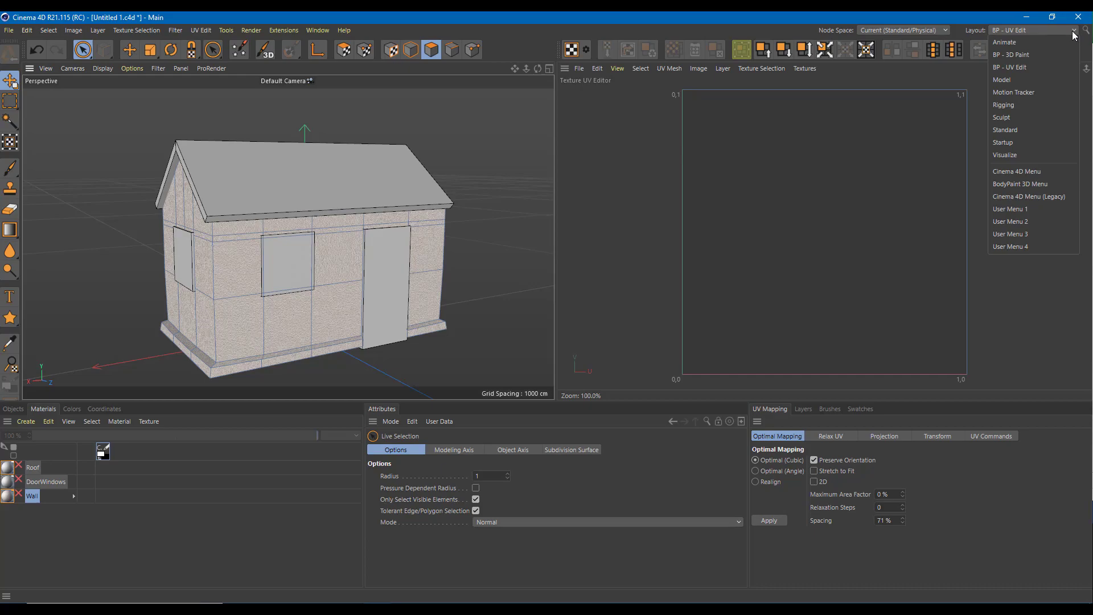
click(1002, 40)
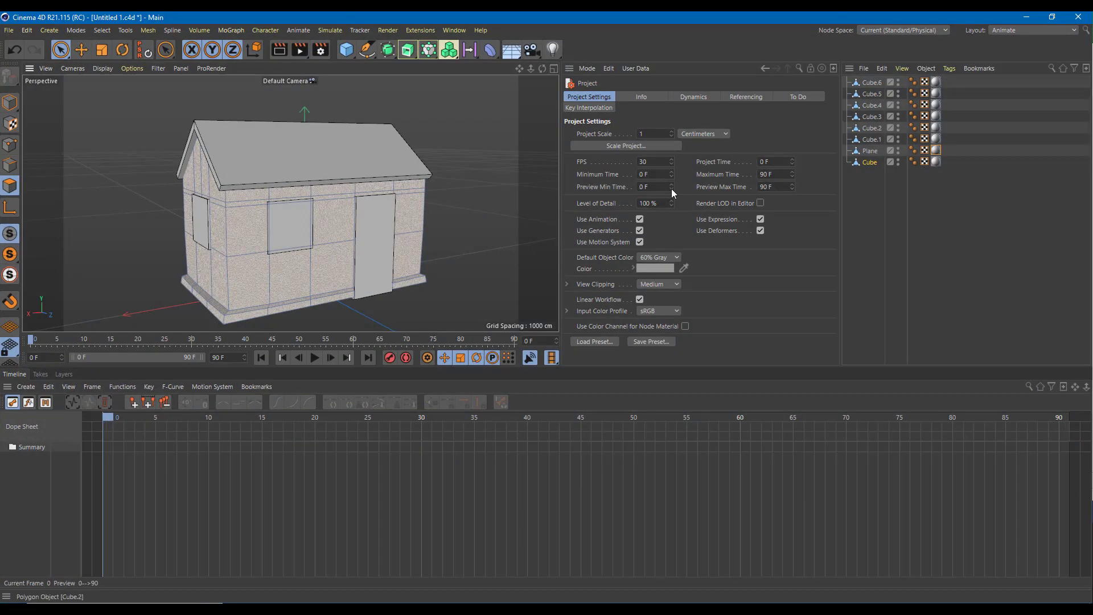
click(1075, 33)
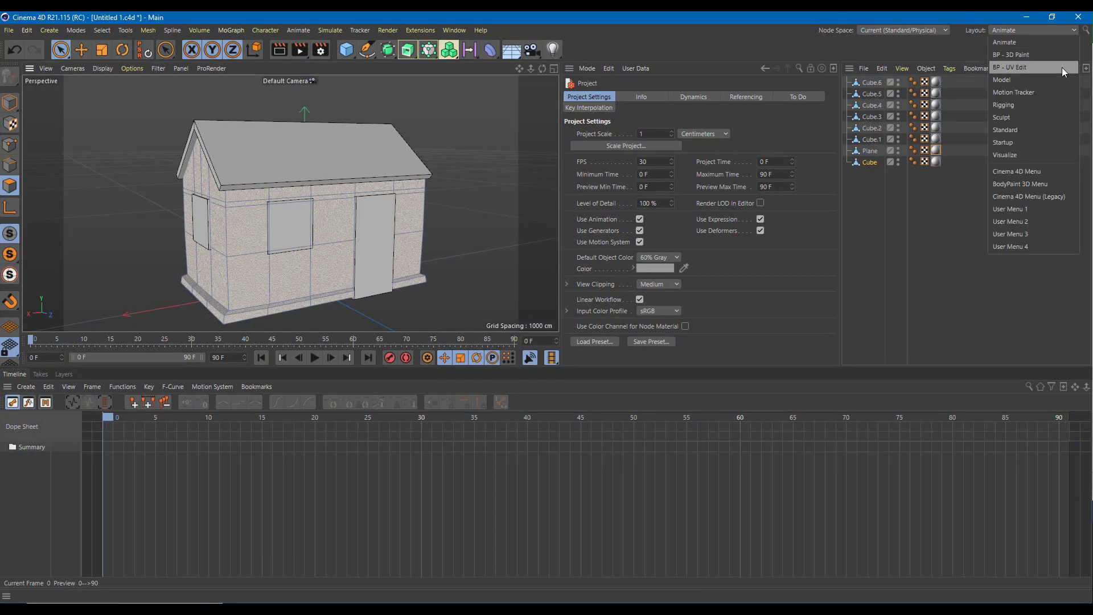
click(1033, 130)
scroll(642, 235, up, 3)
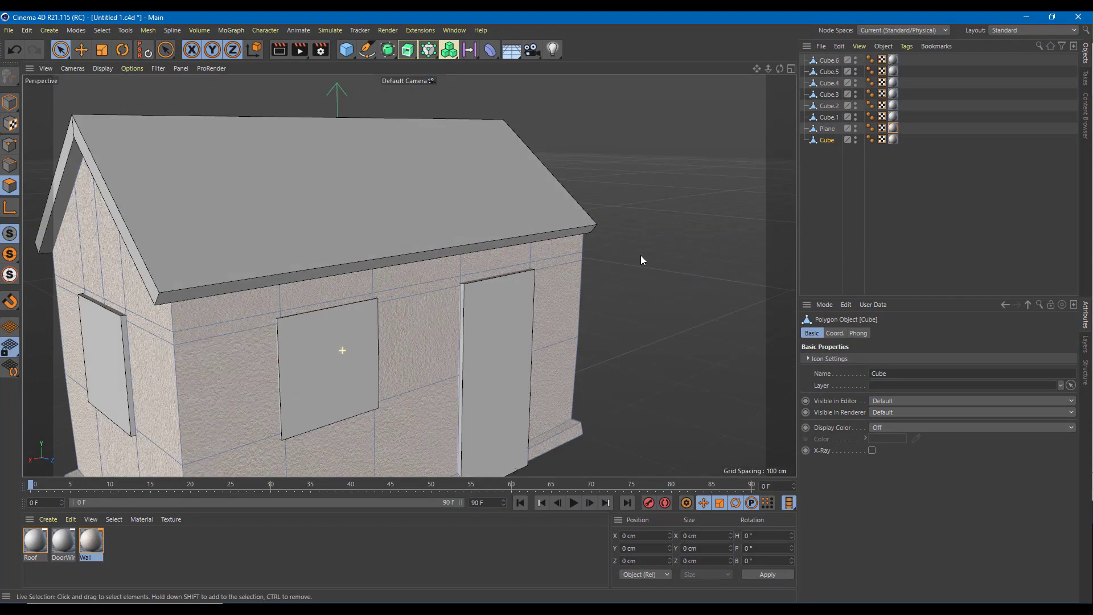
Step: Select the Plane object that forms the roof and switch to Model mode
alt+middle_drag(662, 206, 716, 134)
click(822, 129)
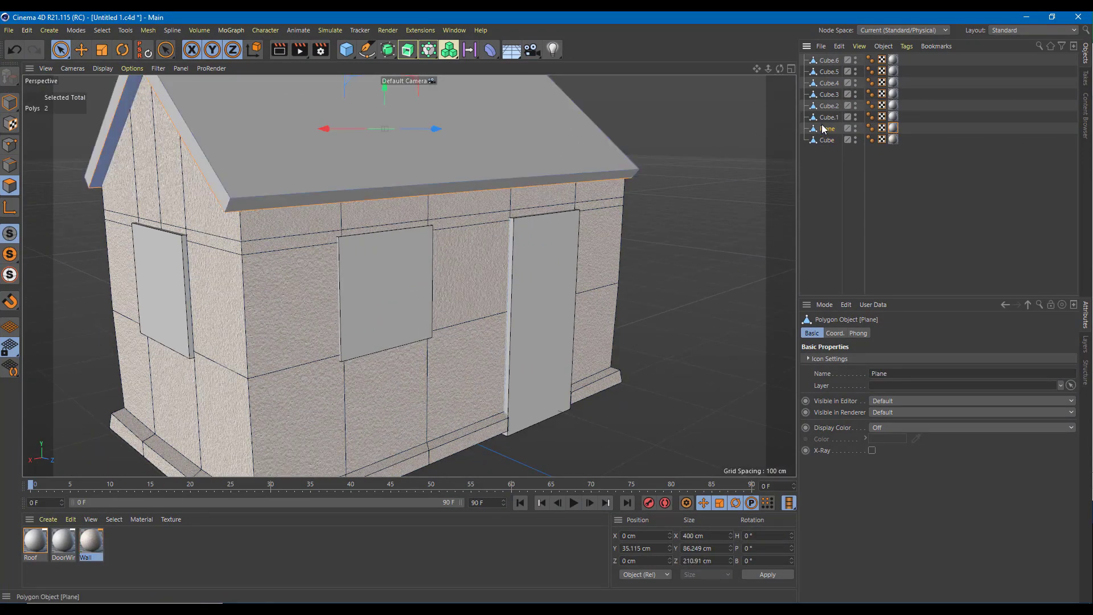
alt+middle_drag(515, 157, 564, 303)
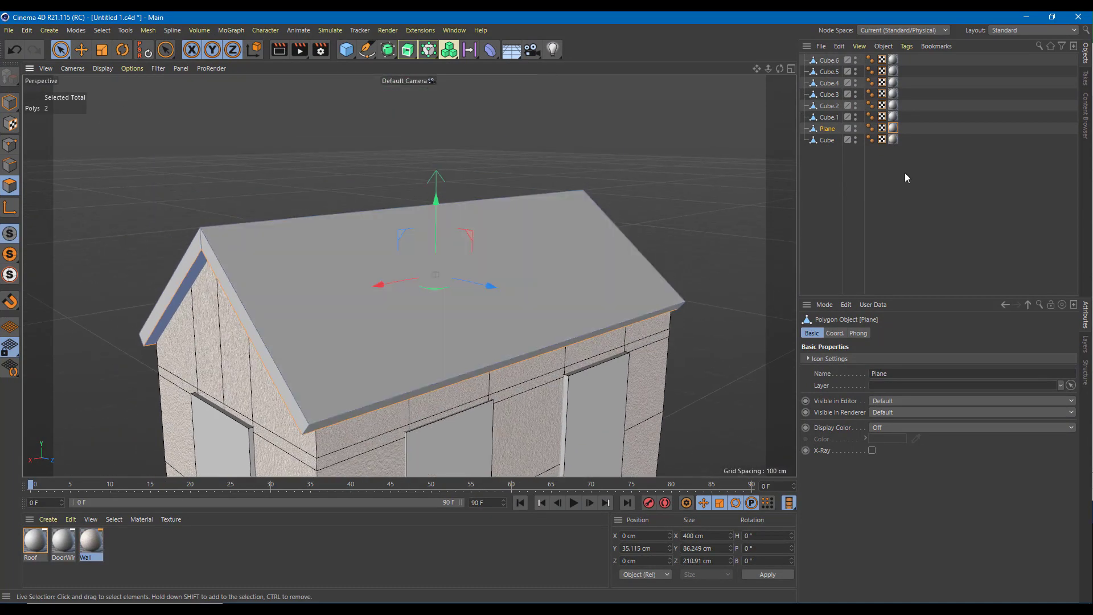
click(6, 106)
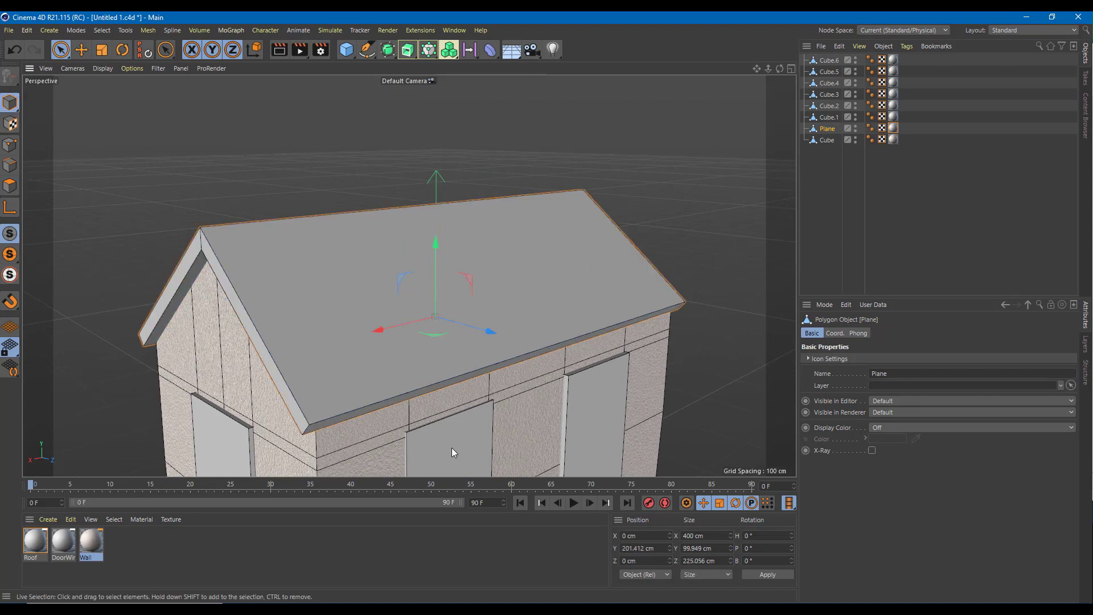
Step: Load the roof image as the Roof material's color texture, copying the file to the project location
click(31, 545)
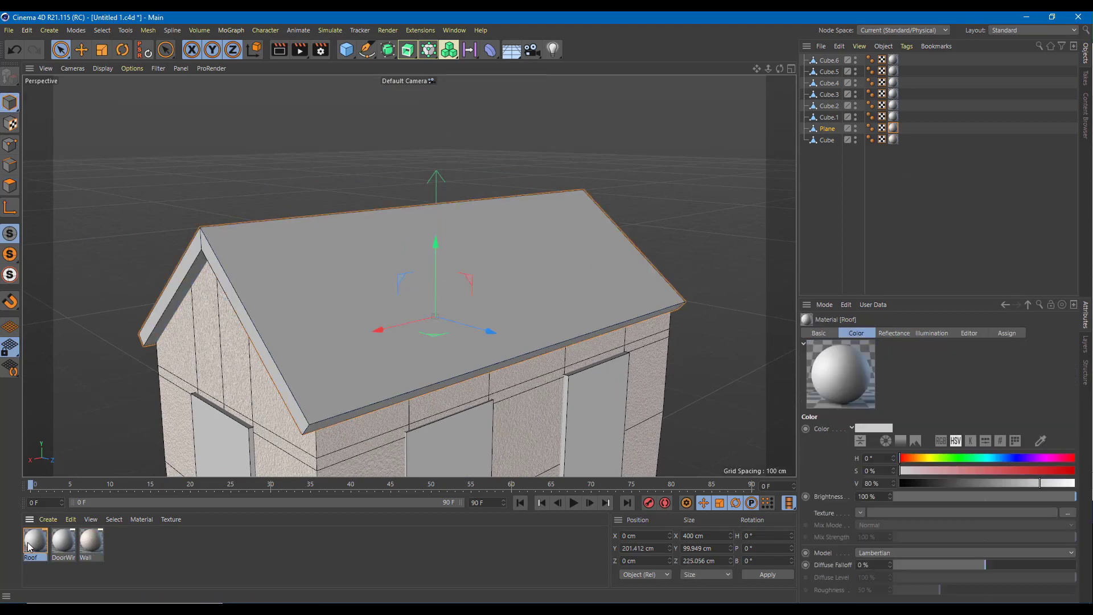
click(859, 513)
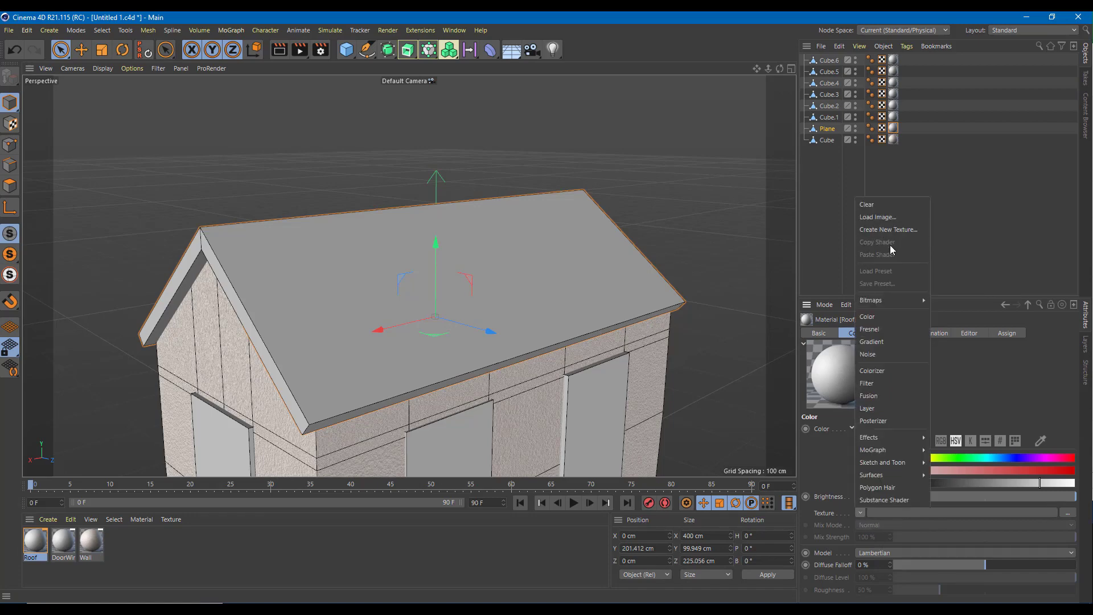
click(887, 220)
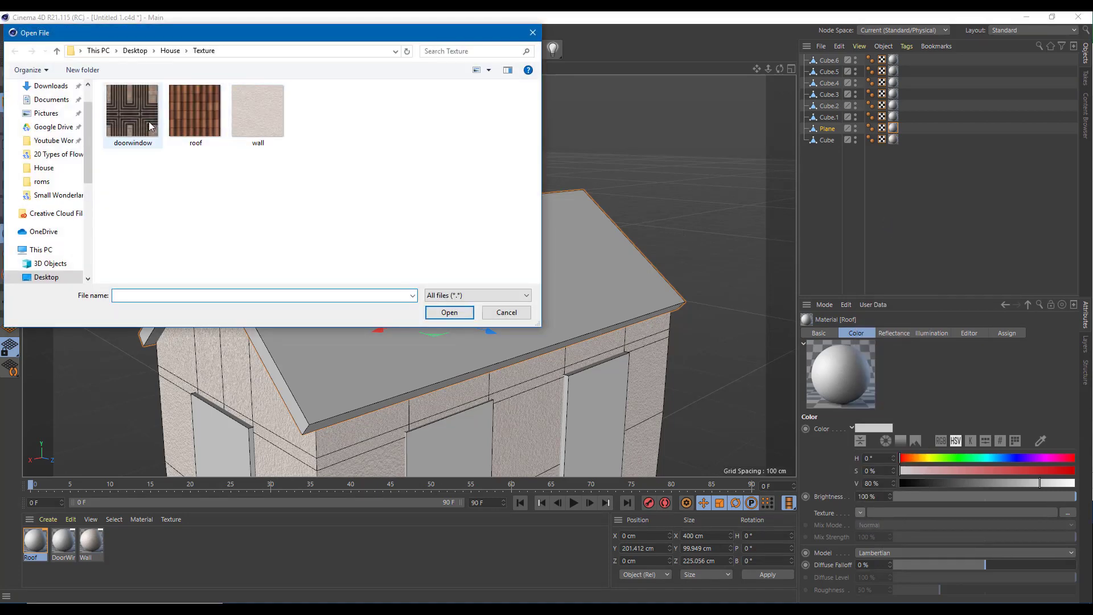
double_click(189, 116)
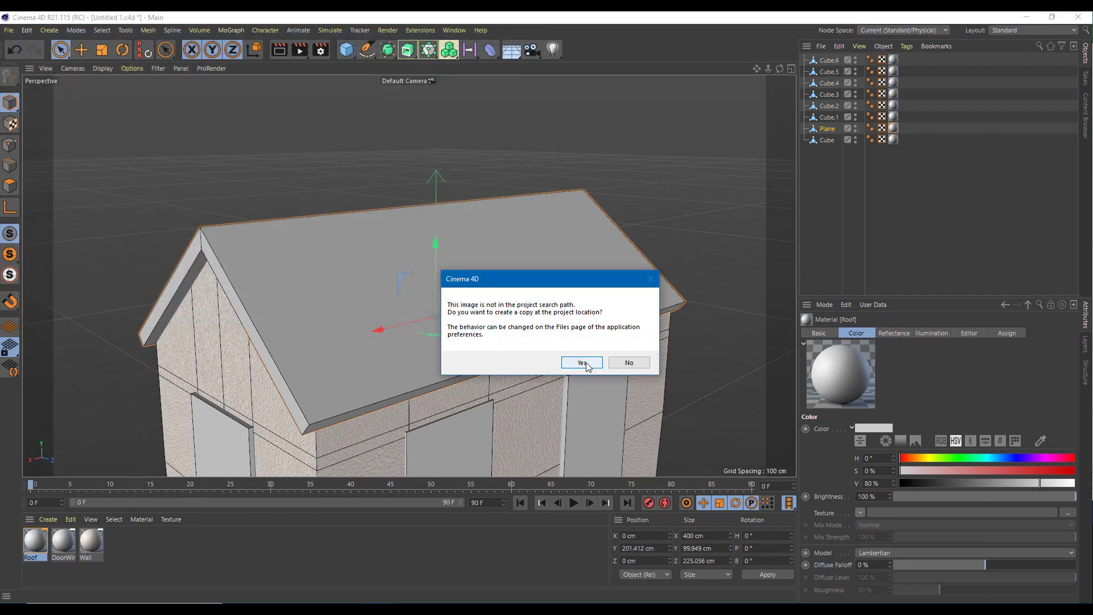
click(584, 362)
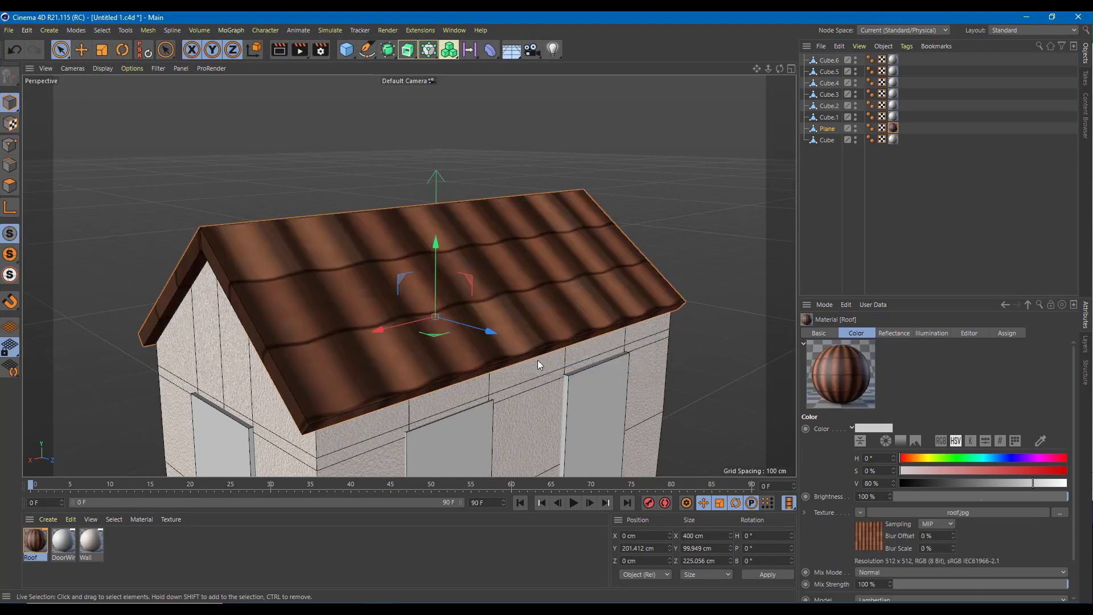
Step: Set the tiling of the roof's material tag to 5.36 in U and 4.15 in V
alt+drag(538, 360, 521, 360)
alt+middle_drag(521, 360, 525, 292)
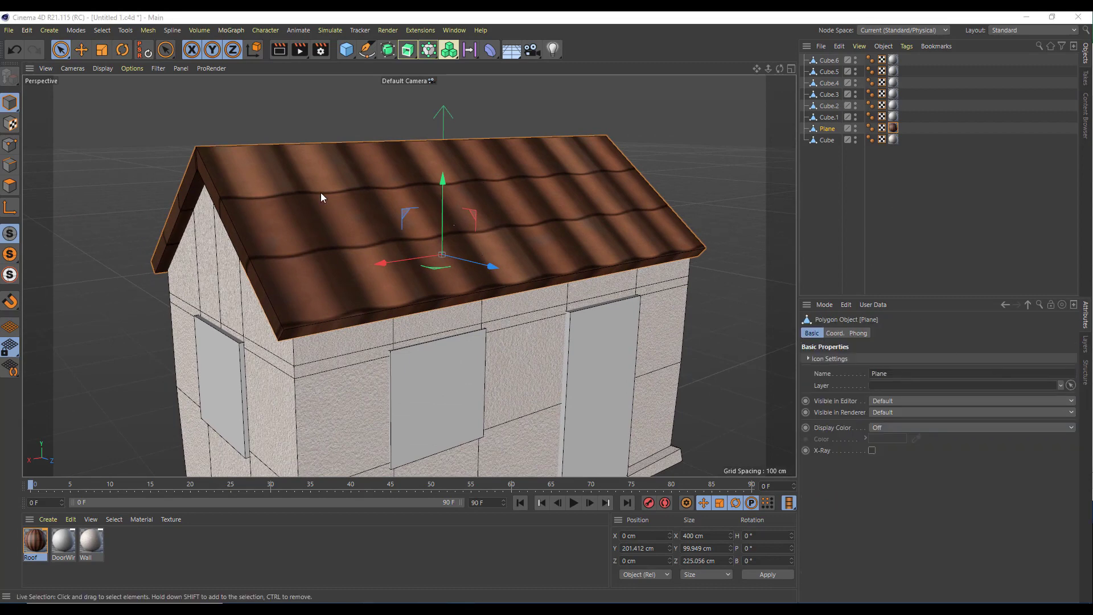
click(893, 128)
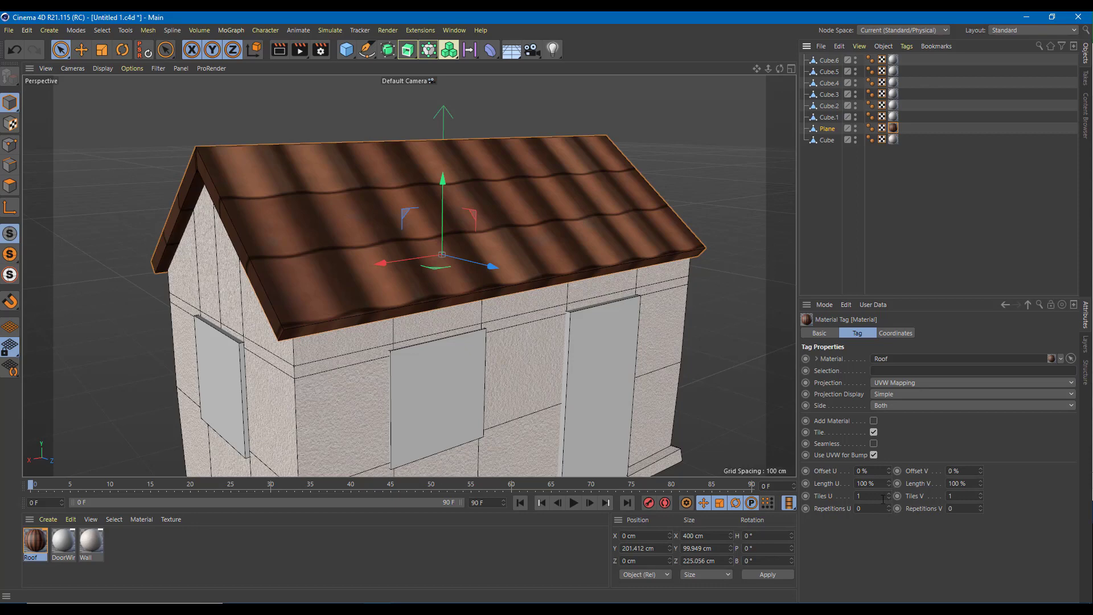
mouse_move(889, 496)
mouse_down()
mouse_move(907, 468)
mouse_move(888, 489)
mouse_up()
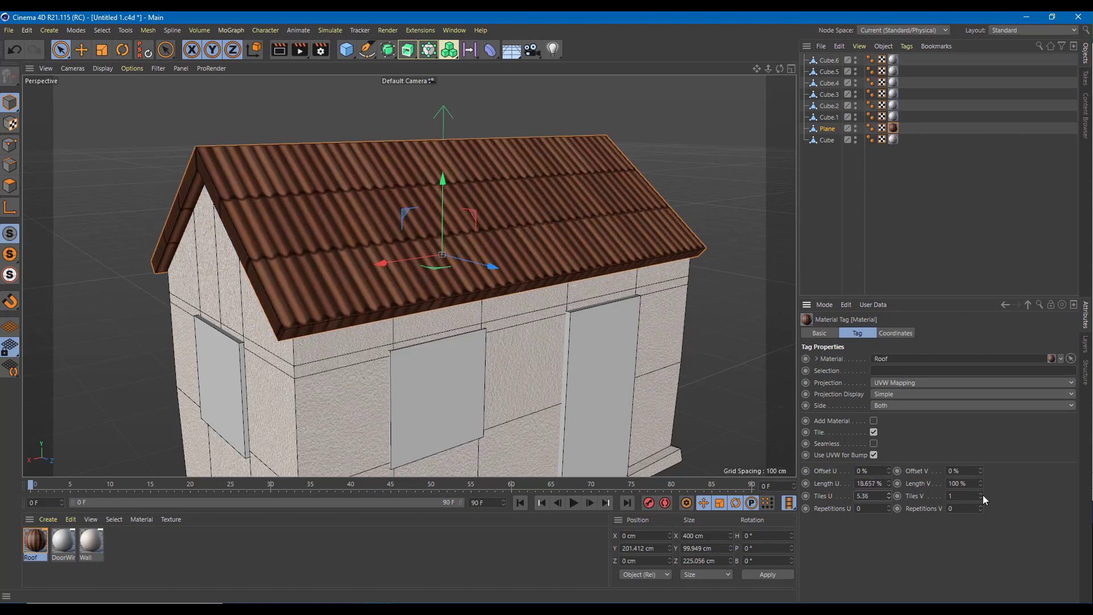
drag(980, 494, 980, 472)
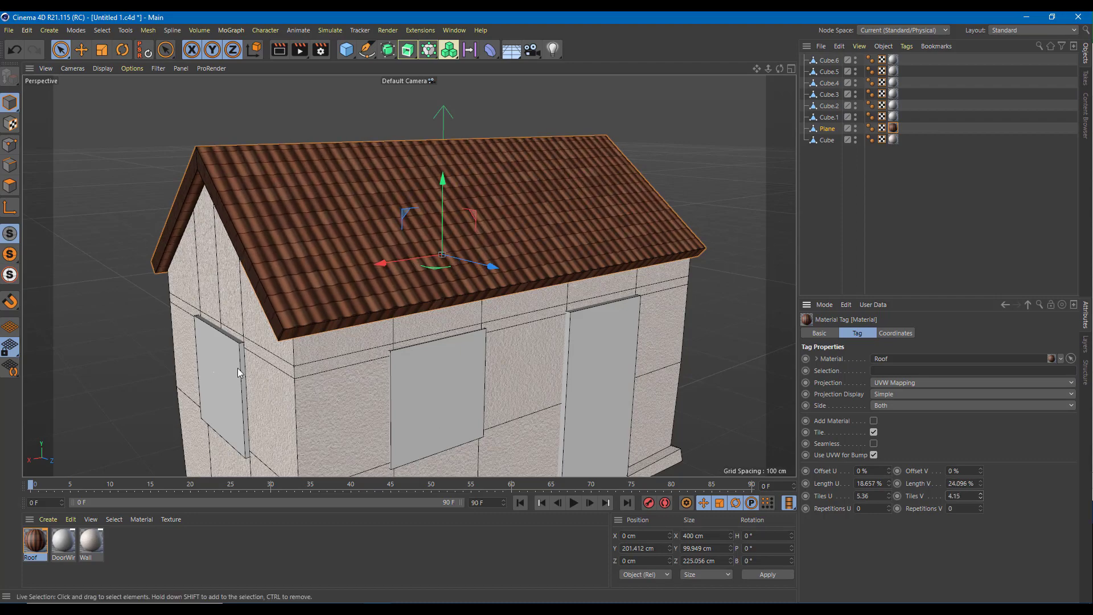
Step: Set Tiles U to 1.57 on the Wall material tag of the Cube object that forms the house body
alt+drag(238, 368, 353, 342)
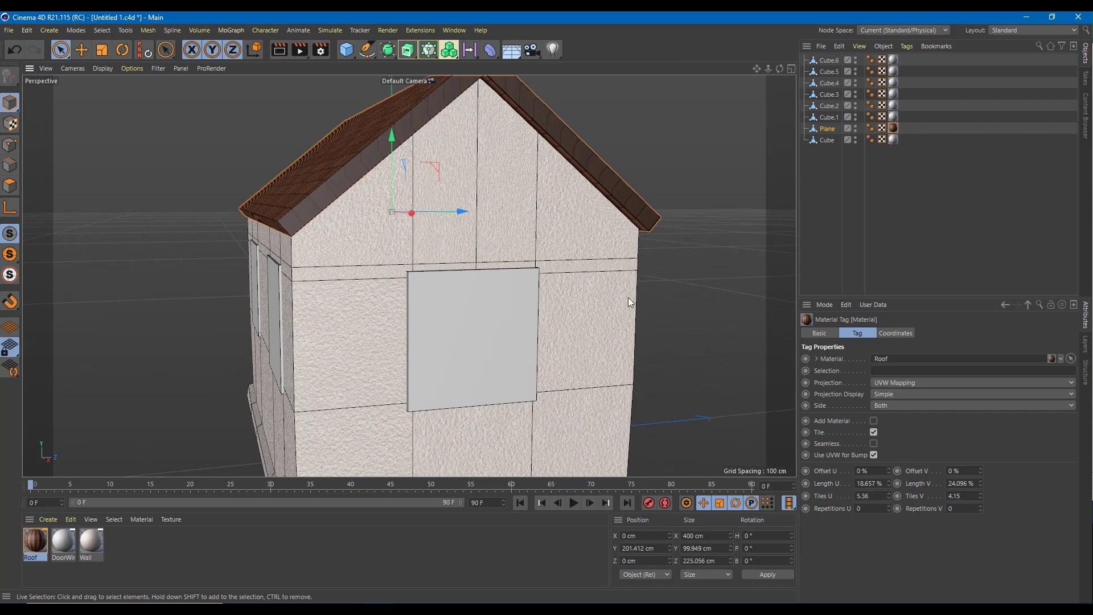
click(832, 141)
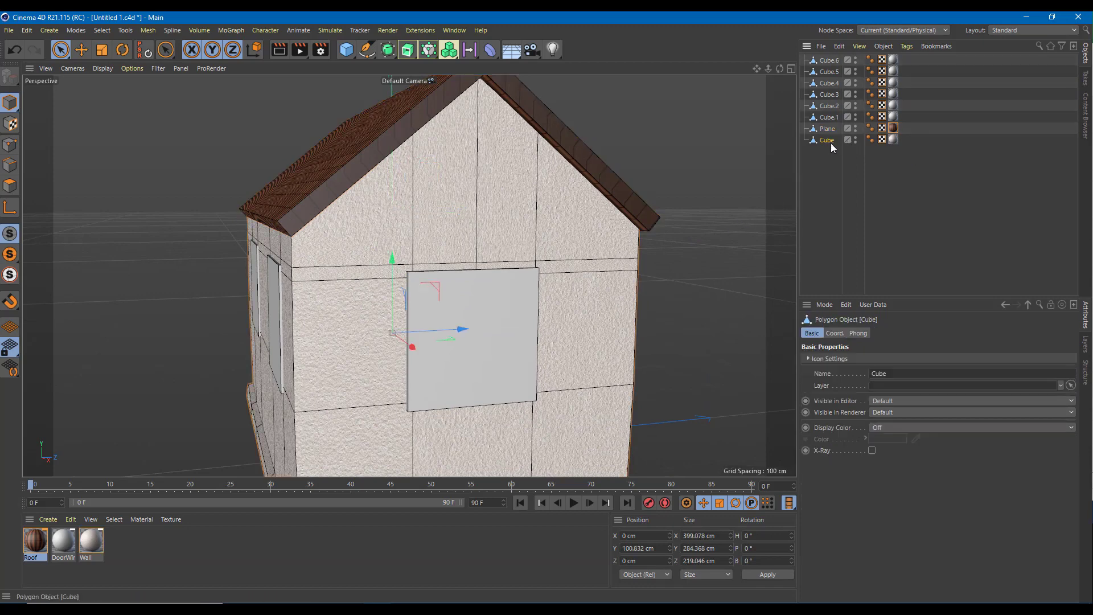
click(893, 140)
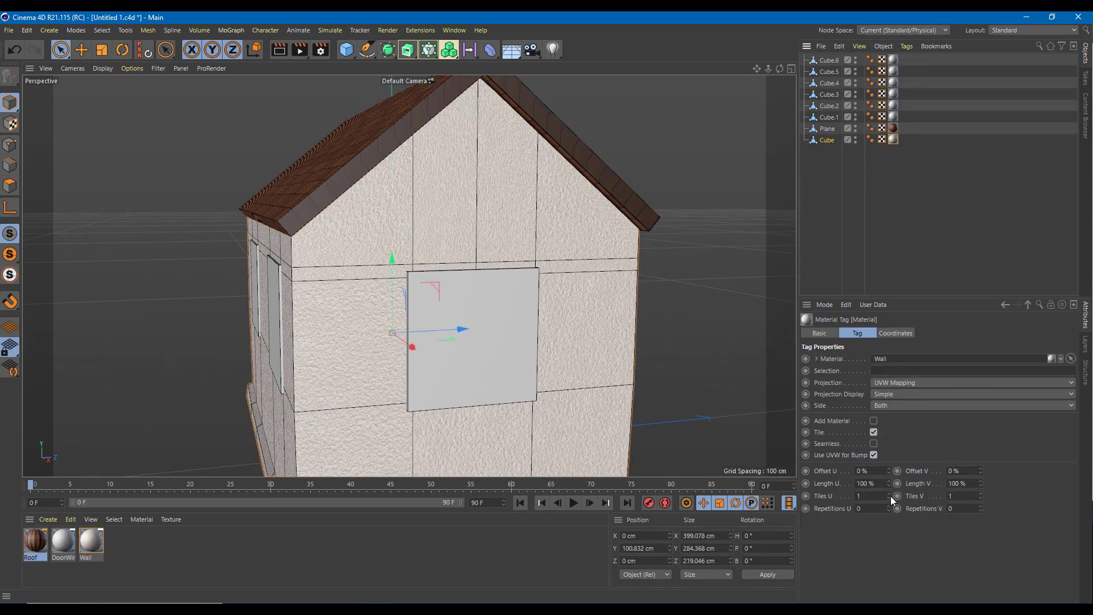
drag(892, 500, 925, 496)
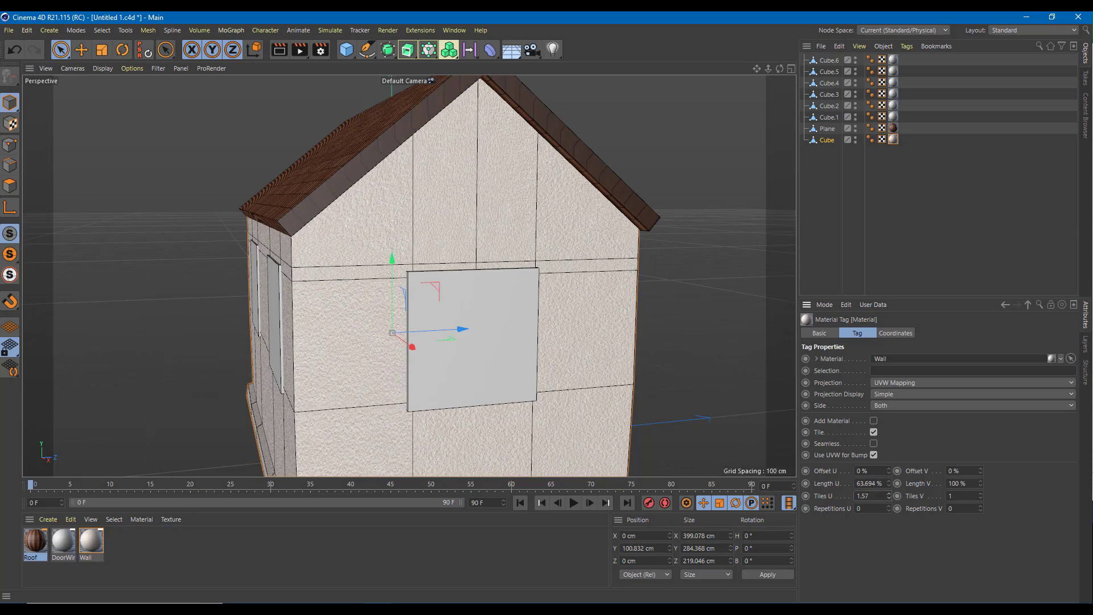
Step: Undo the recent Tiles U changes on the house body's Wall material tag
scroll(639, 302, up, 5)
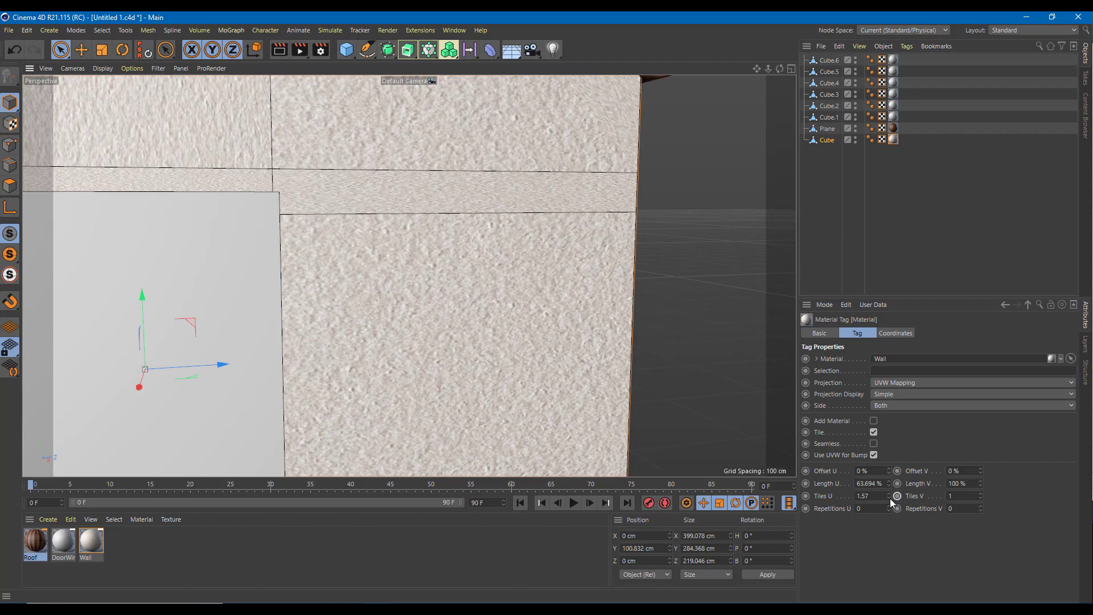
key(ctrl+z)
key(ctrl+z)
key(ctrl+z)
key(ctrl+z)
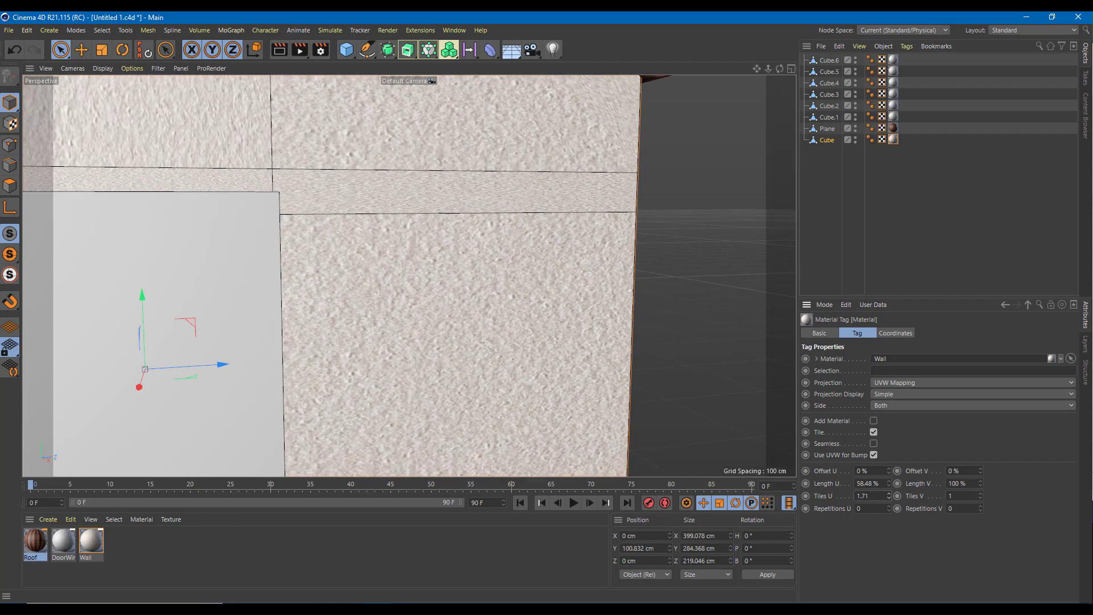
key(ctrl+z)
key(ctrl+z)
key(ctrl+z)
key(ctrl+z)
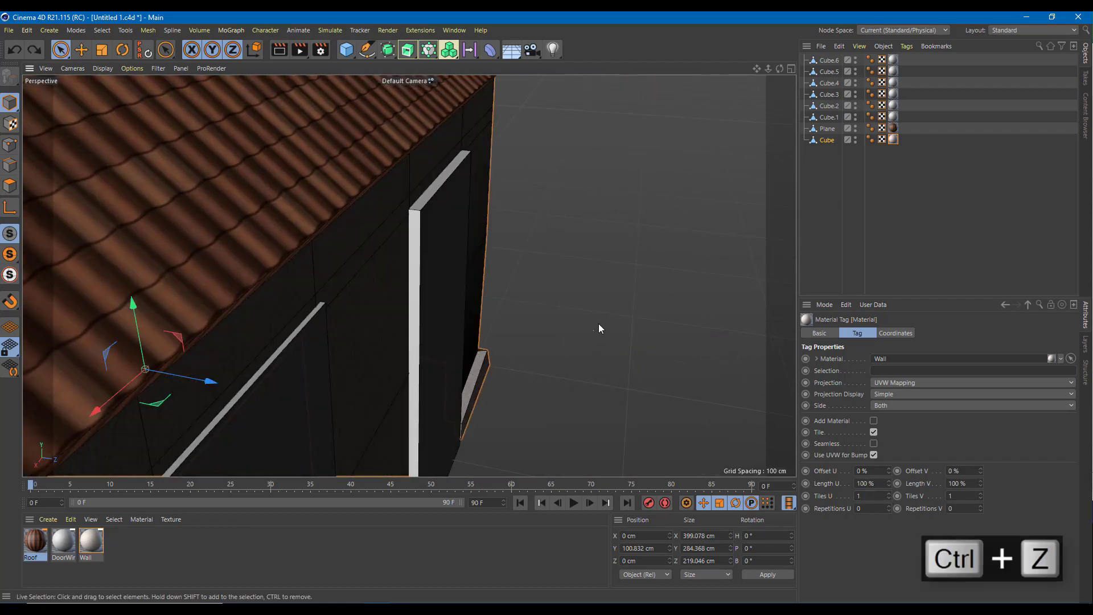
key(ctrl+z)
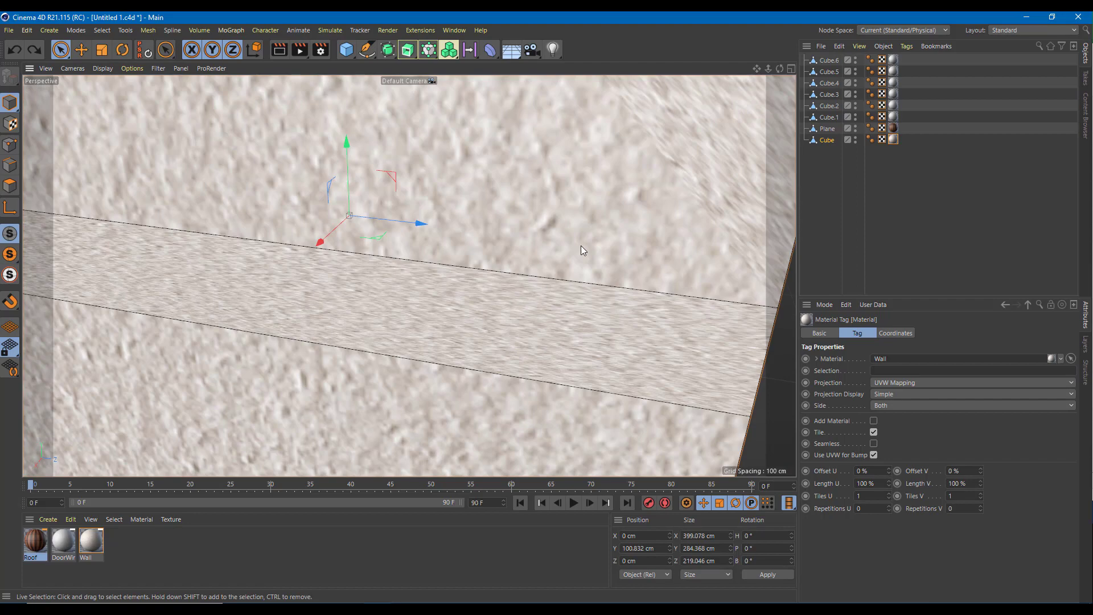
Step: Select the Cube house body and switch the workspace layout to BP - UV Edit
scroll(500, 280, down, 5)
scroll(466, 296, up, 4)
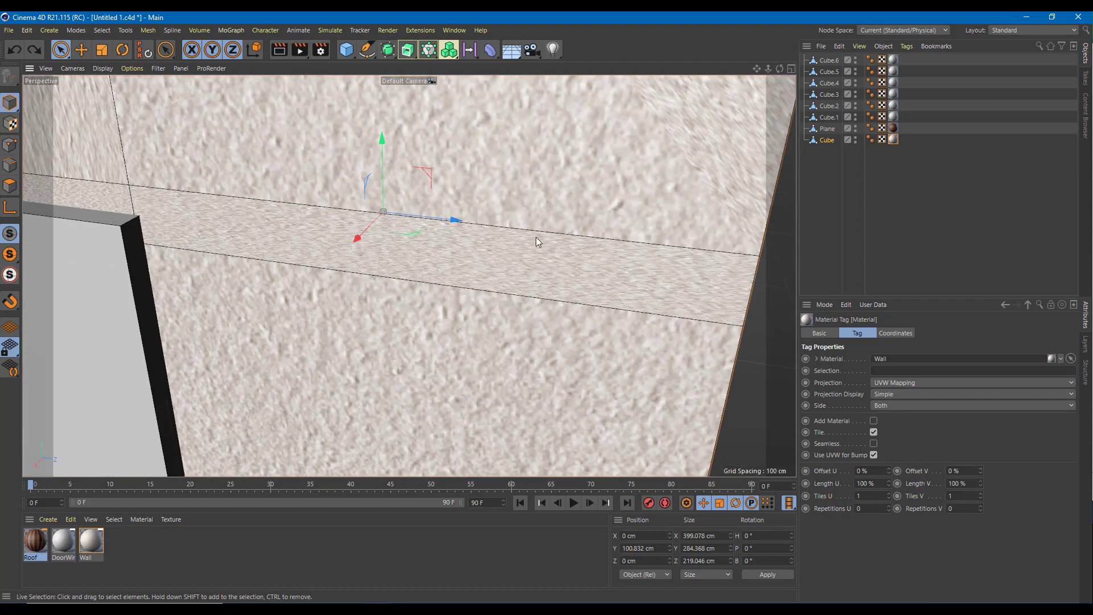
scroll(536, 272, down, 5)
alt+drag(536, 272, 572, 309)
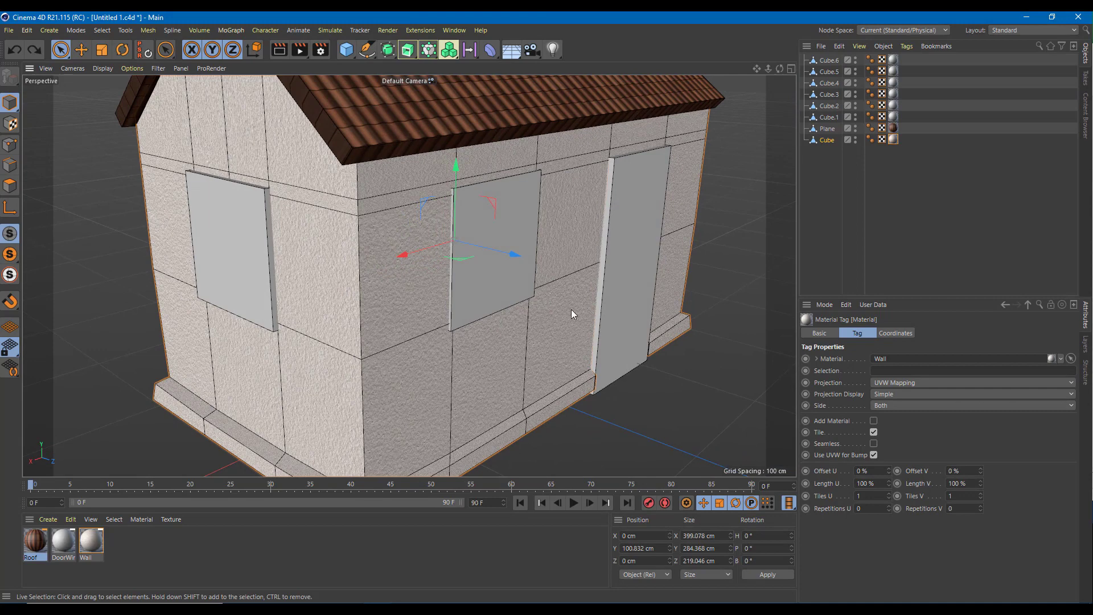
click(824, 140)
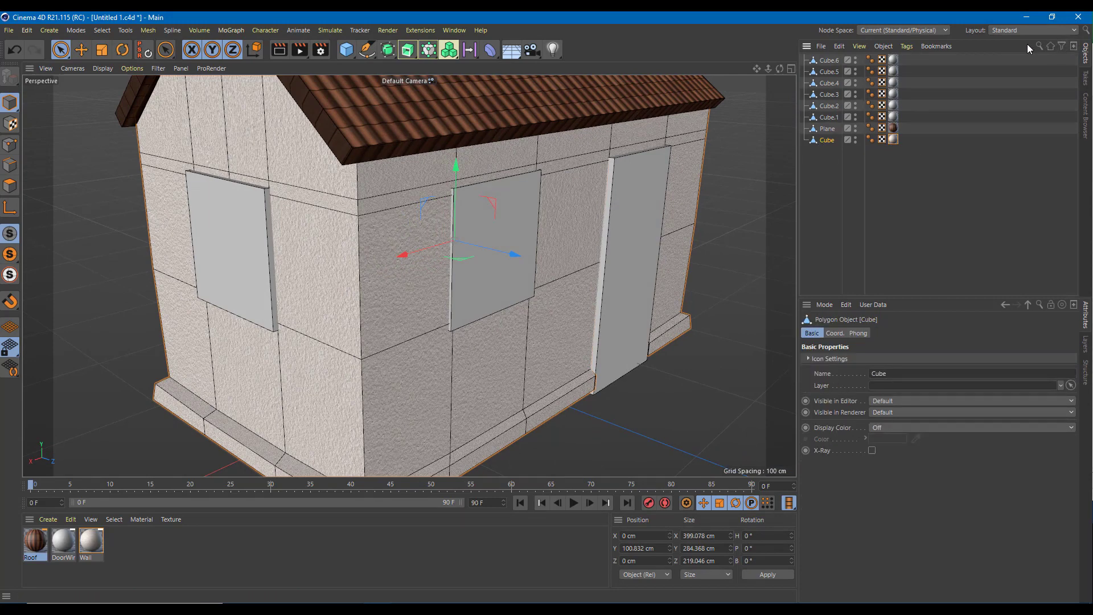
click(1028, 29)
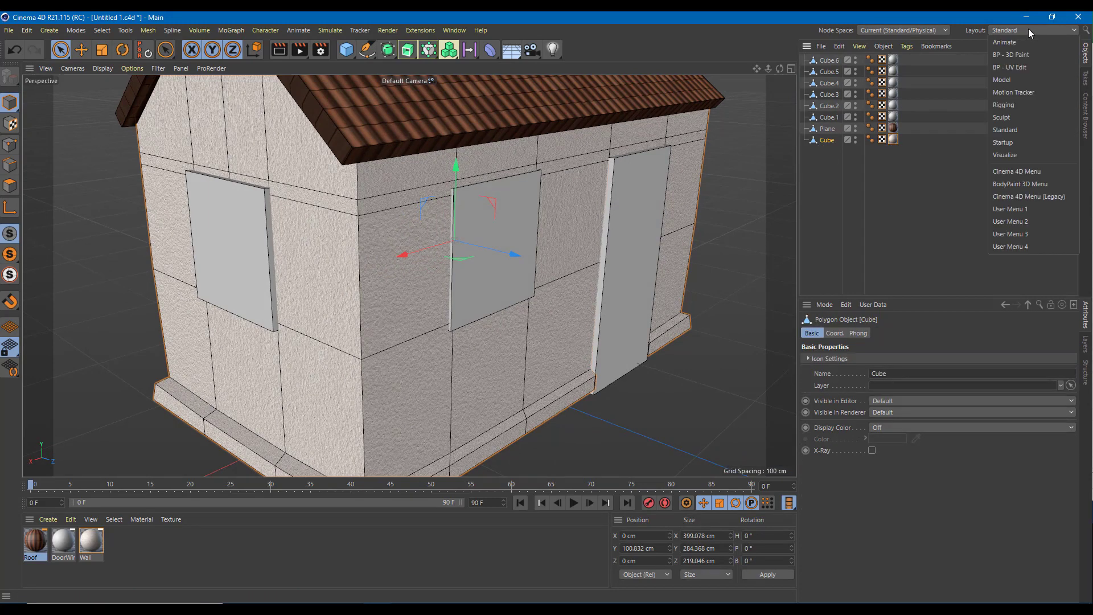
click(1026, 66)
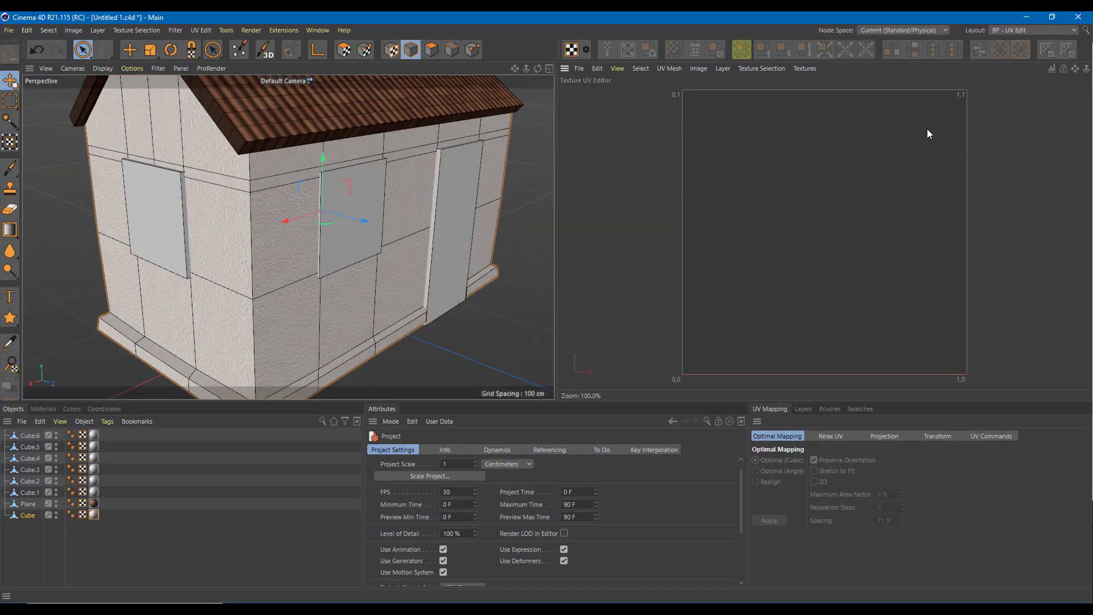
Step: Select all polygons of the house body in polygon mode by outlining the whole house with the Polygon Selection tool
scroll(269, 261, down, 5)
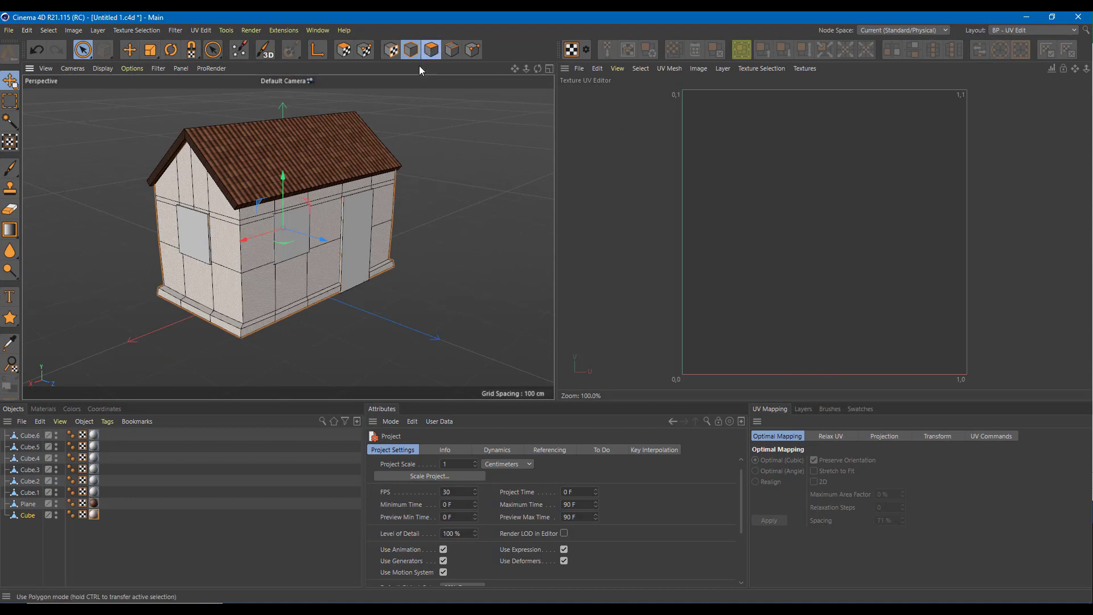
drag(83, 53, 150, 128)
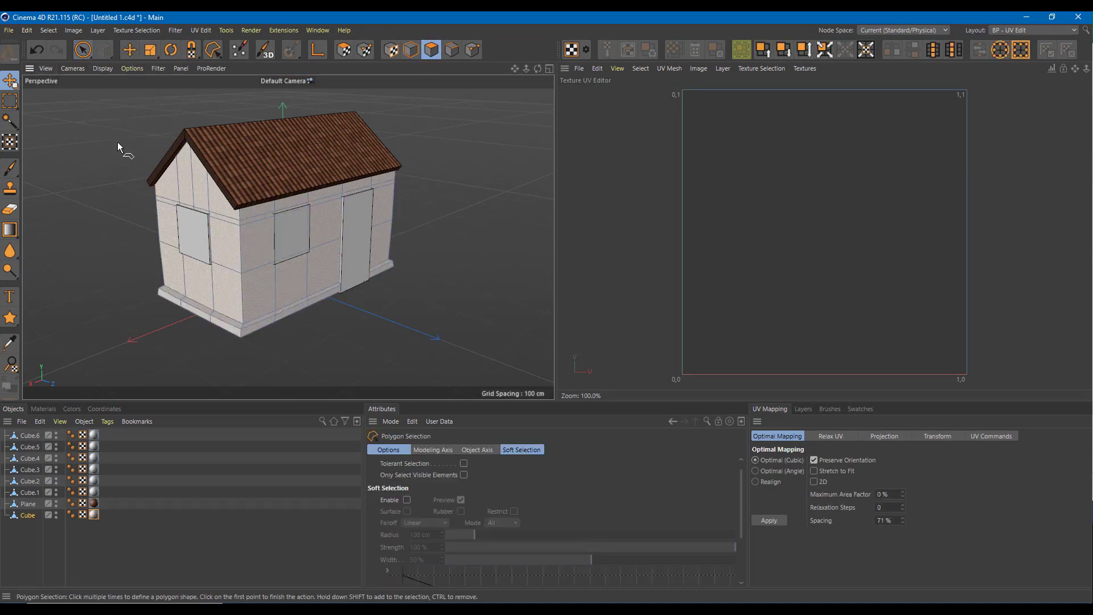
click(115, 132)
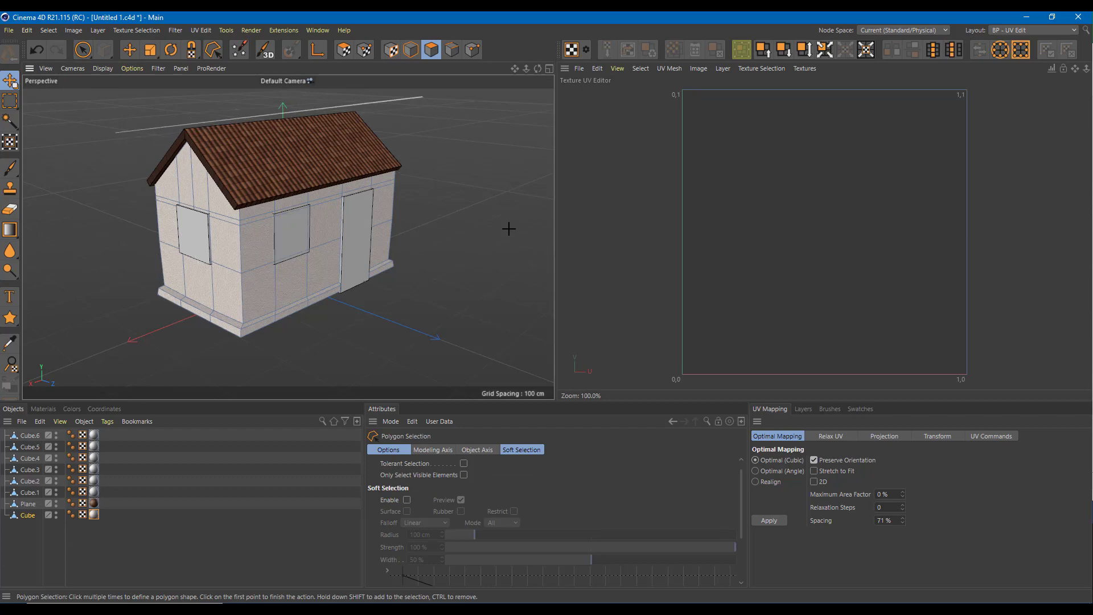
click(532, 288)
click(235, 354)
click(112, 357)
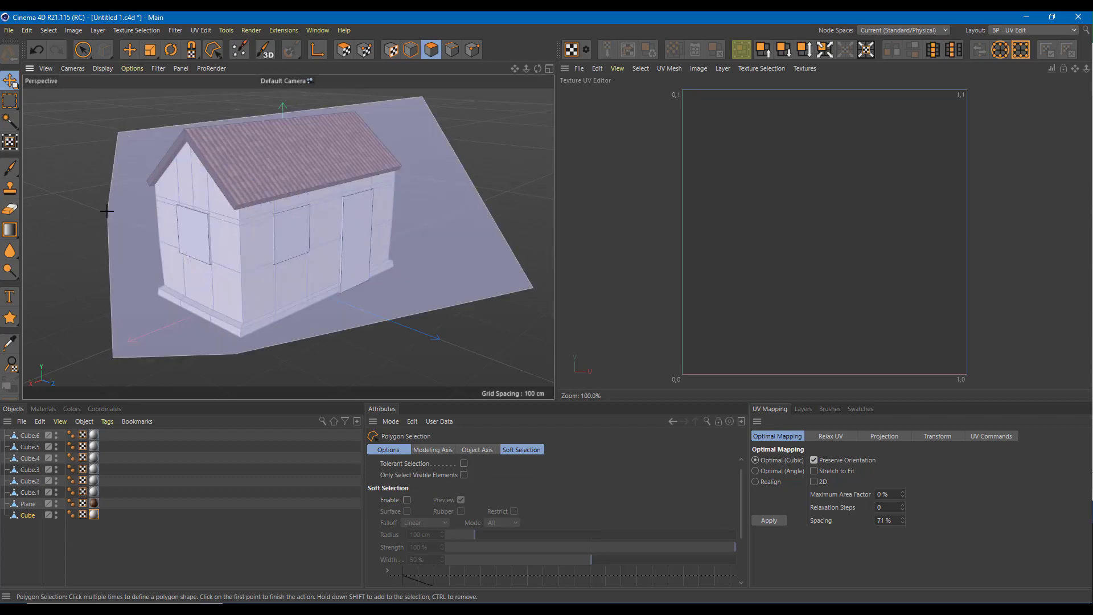
click(117, 131)
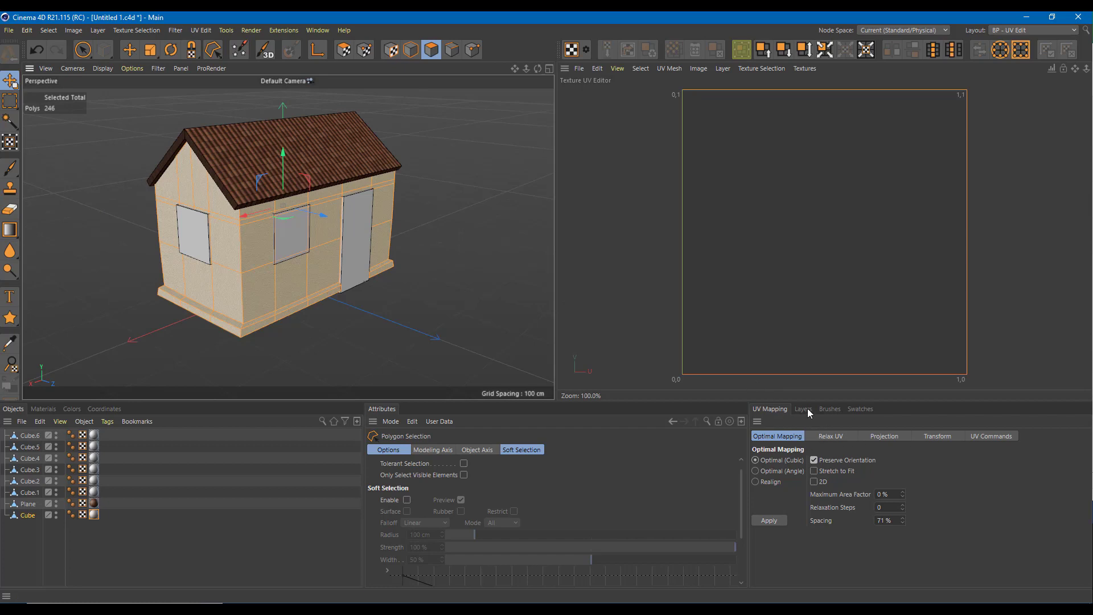
Step: Apply the Cubic UV projection to the selected house body polygons
click(842, 435)
click(884, 437)
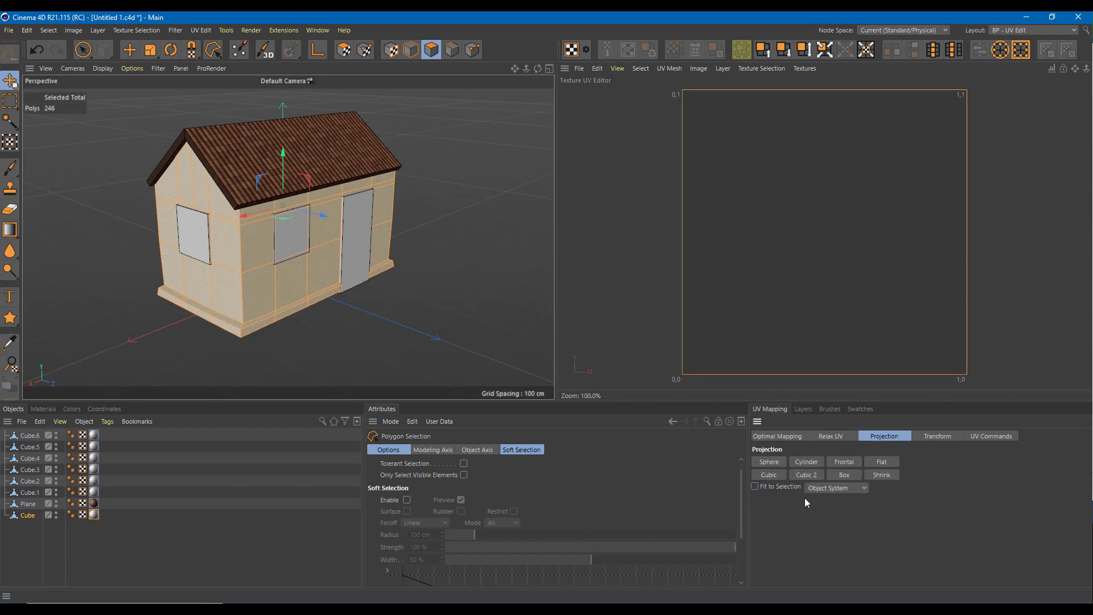
click(774, 474)
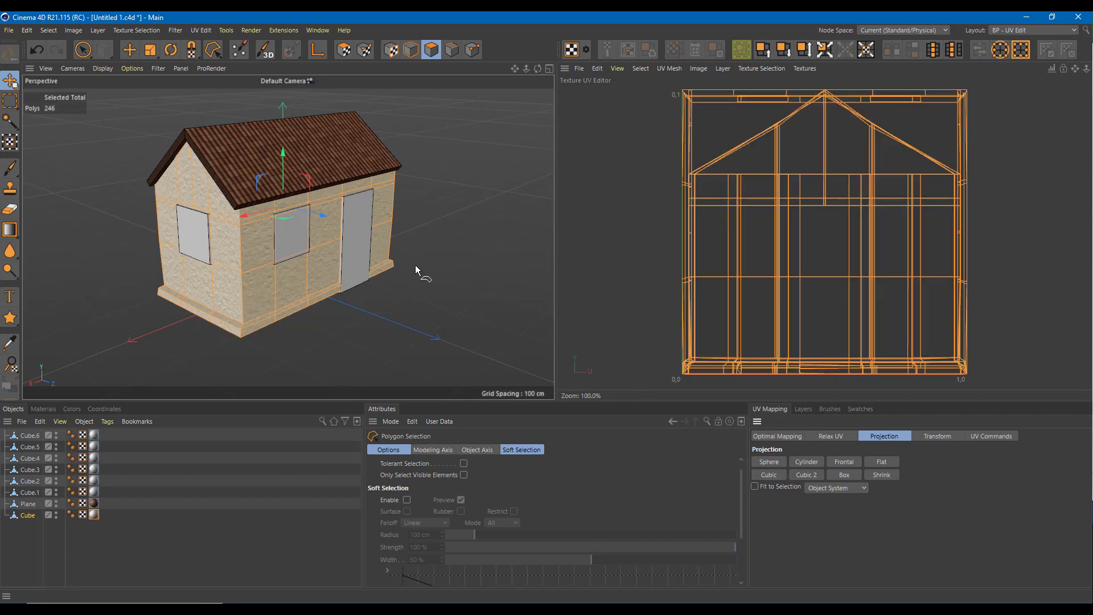
scroll(319, 210, up, 5)
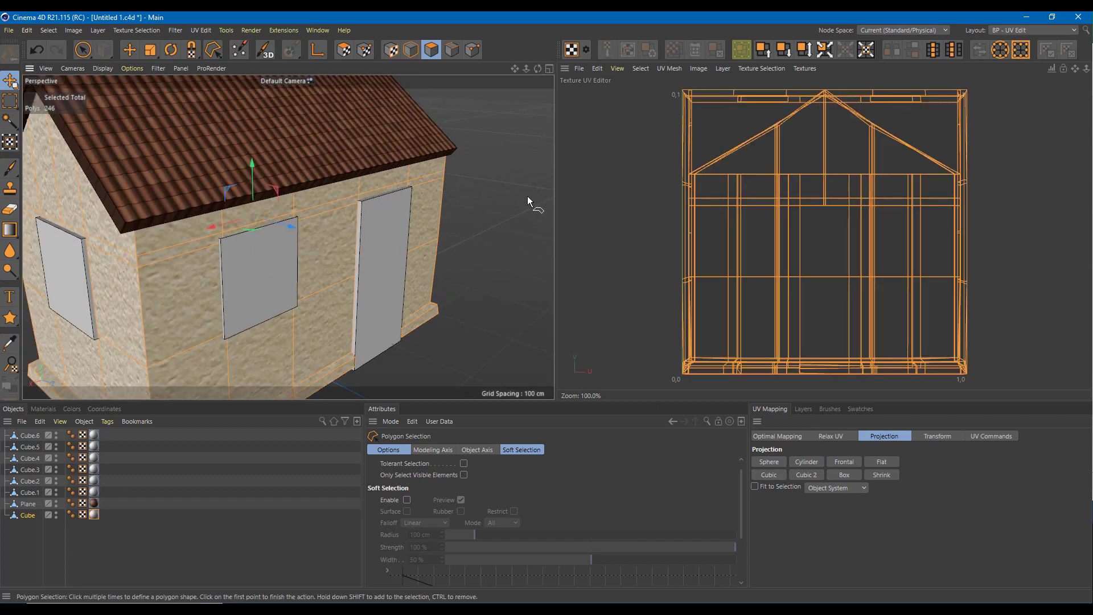
Step: Return to the Standard layout and set Tiles U and Tiles V to 10 on the house body's Wall material tag
click(1057, 29)
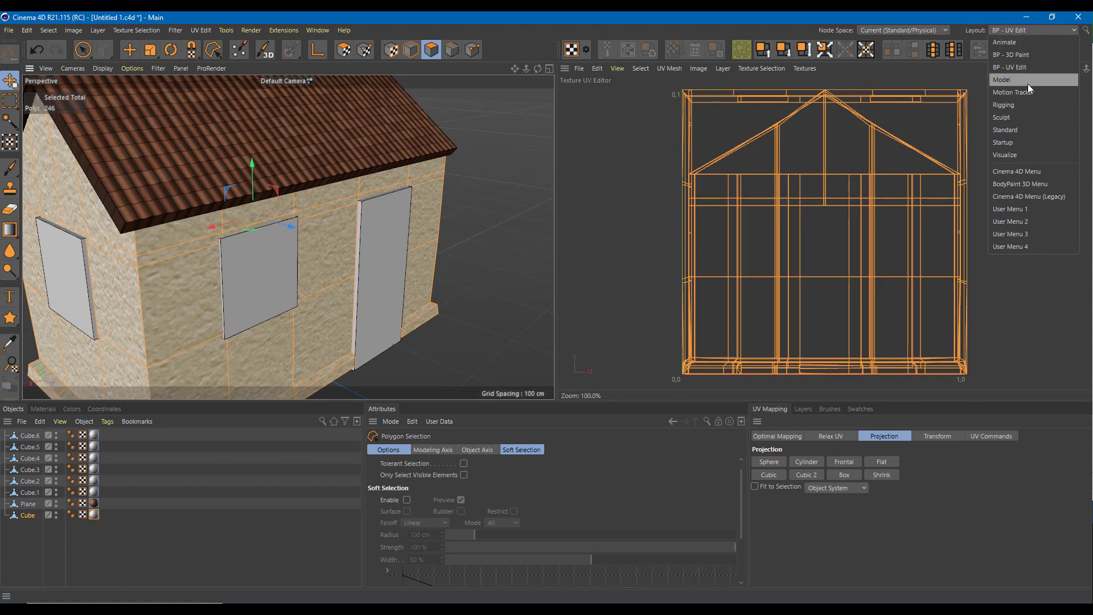
click(1031, 129)
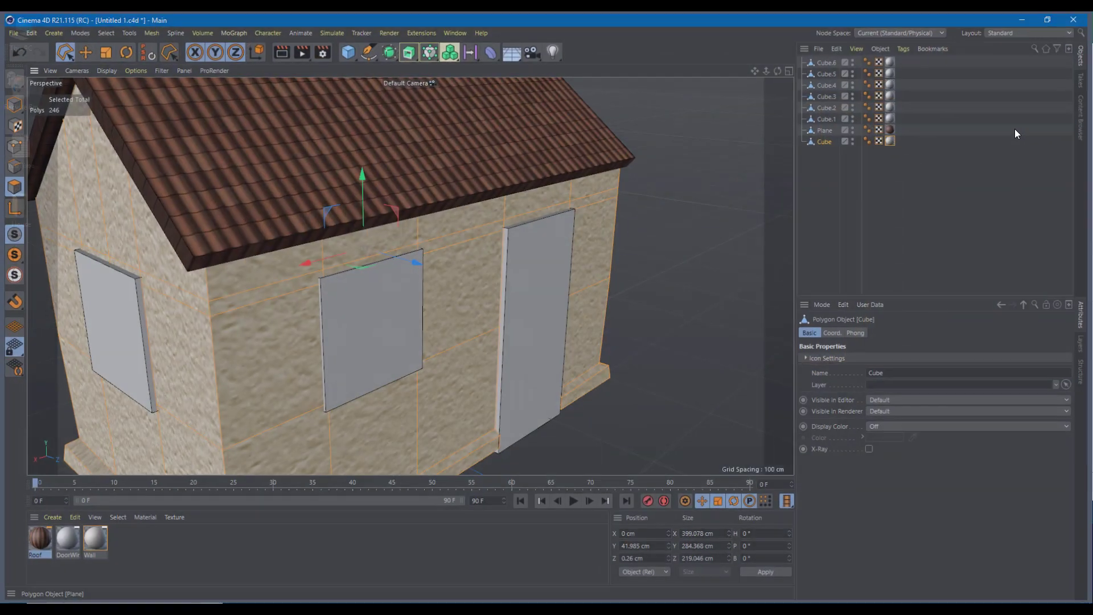
click(890, 141)
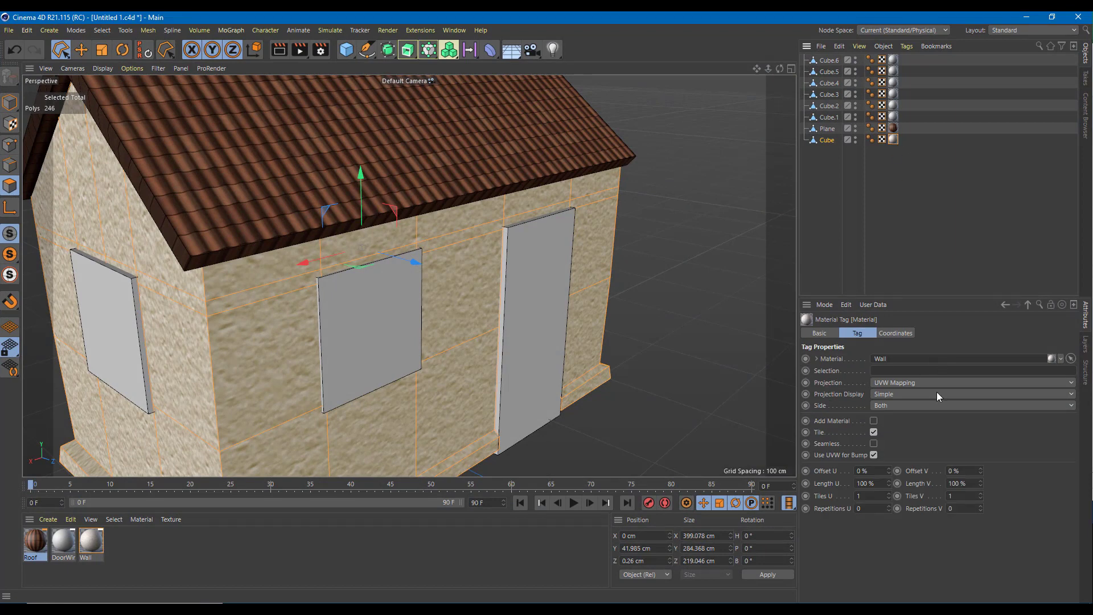
click(875, 496)
text(10)
key(Tab)
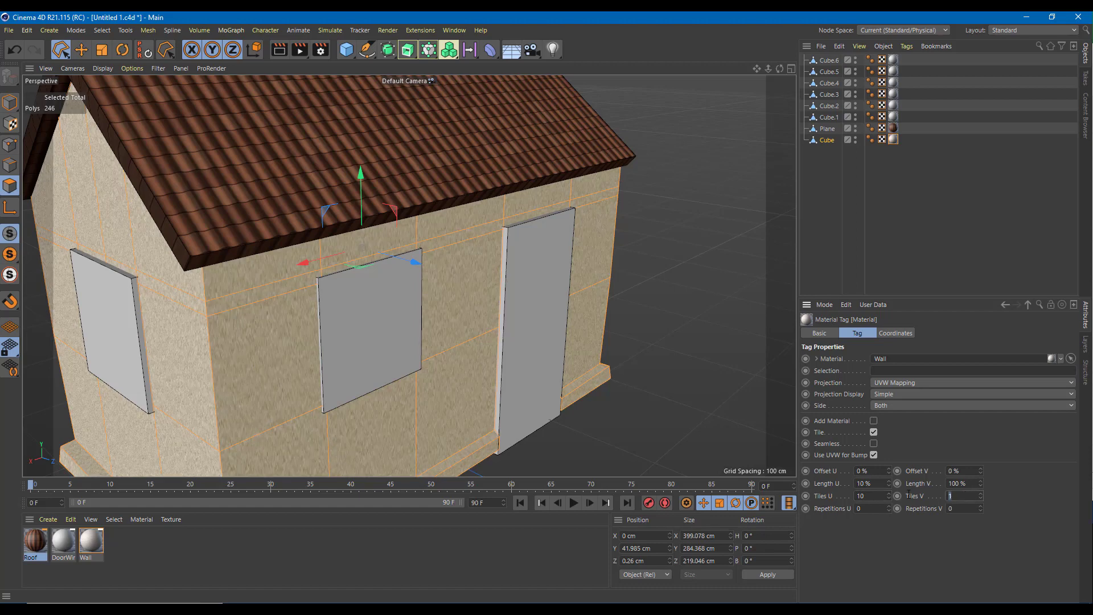
key(Return)
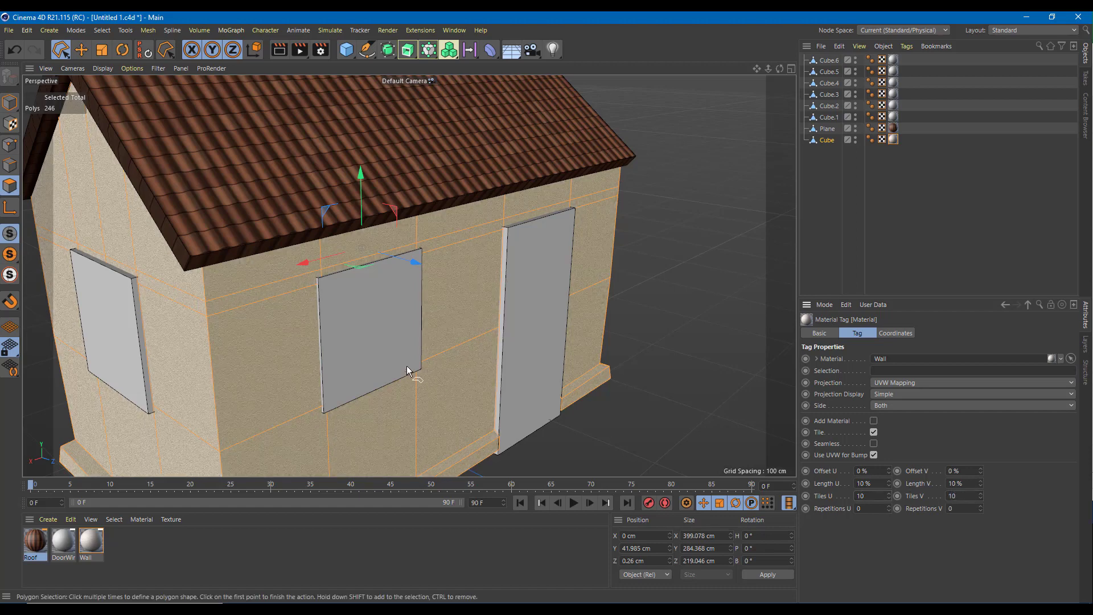
Step: Examine the wall texture's tiling on the gable end and the front wall
scroll(406, 364, up, 5)
scroll(407, 363, down, 6)
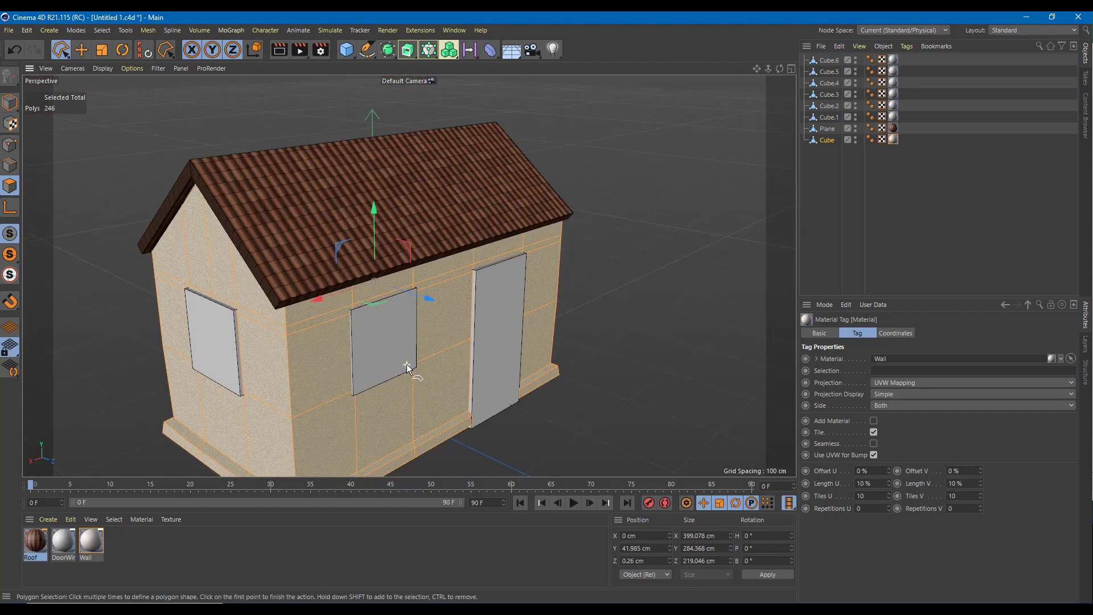
alt+drag(411, 364, 485, 351)
alt+middle_drag(489, 312, 477, 289)
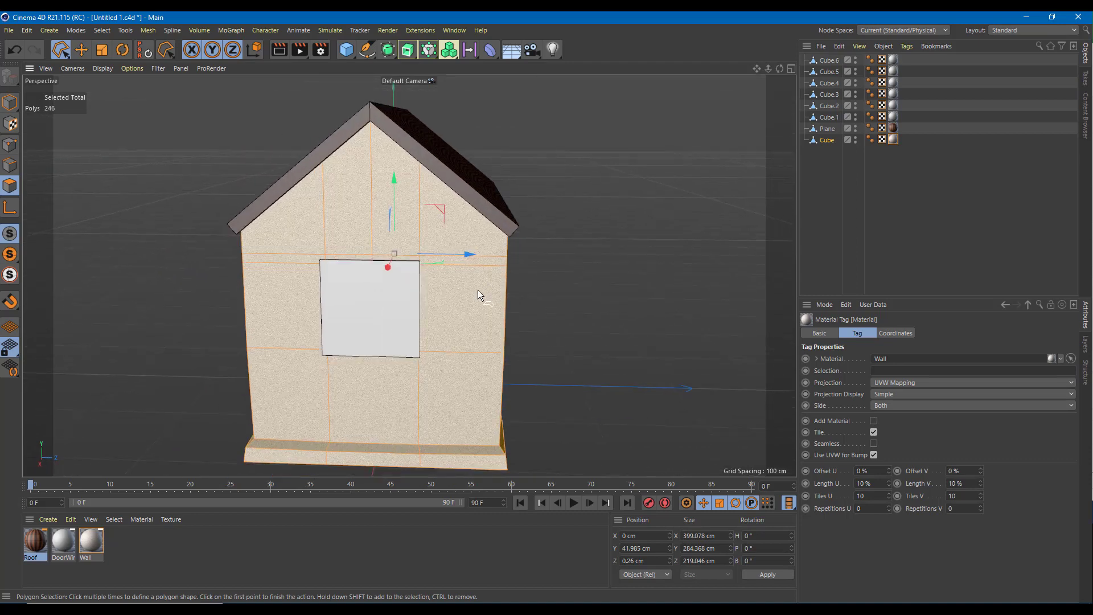
alt+drag(477, 290, 374, 297)
scroll(473, 322, up, 3)
scroll(473, 322, down, 2)
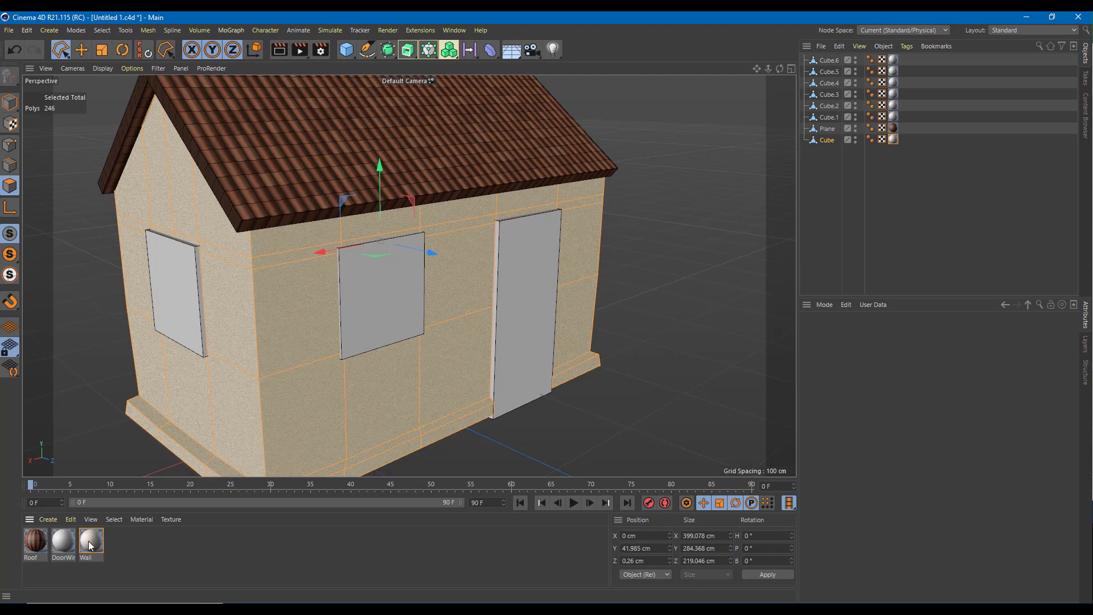
Step: Load the doorwindow image as the DoorWindows material's color texture, agreeing to copy it to the project location
click(62, 544)
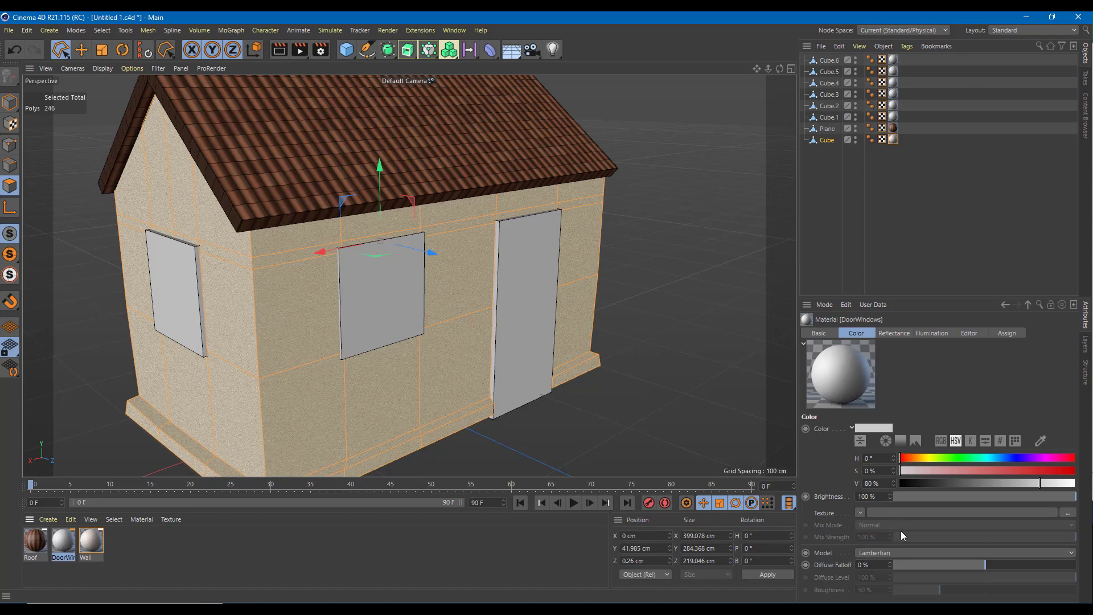
click(909, 512)
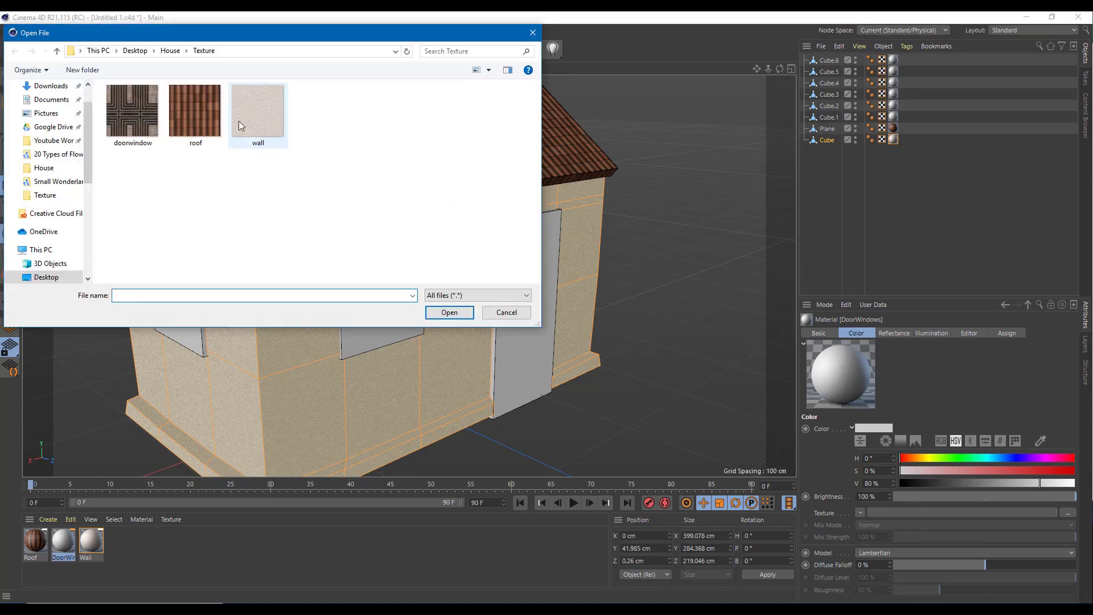
double_click(139, 117)
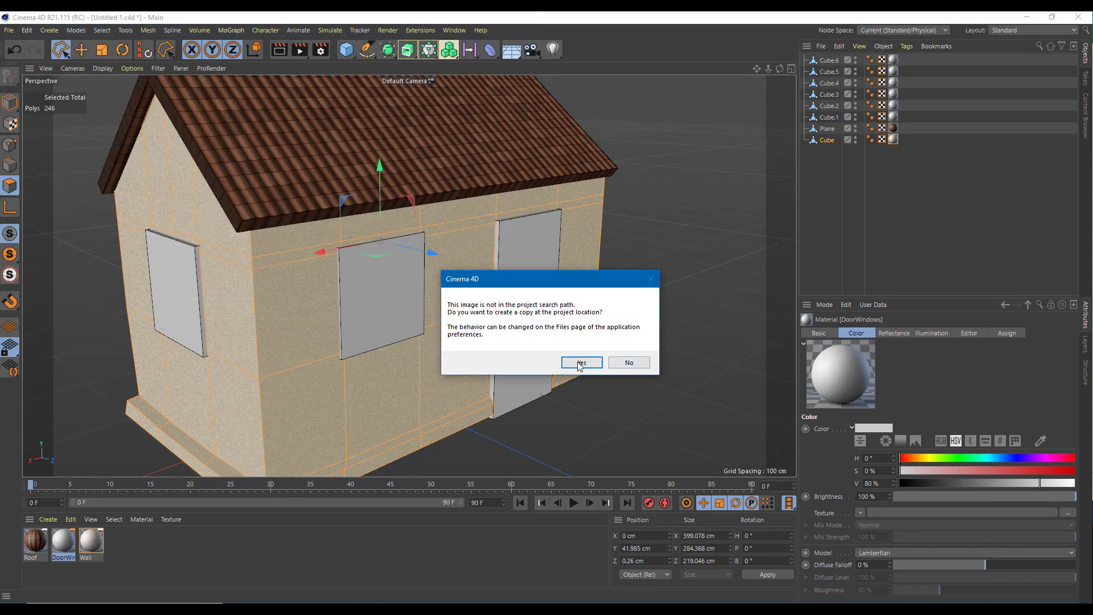
click(578, 363)
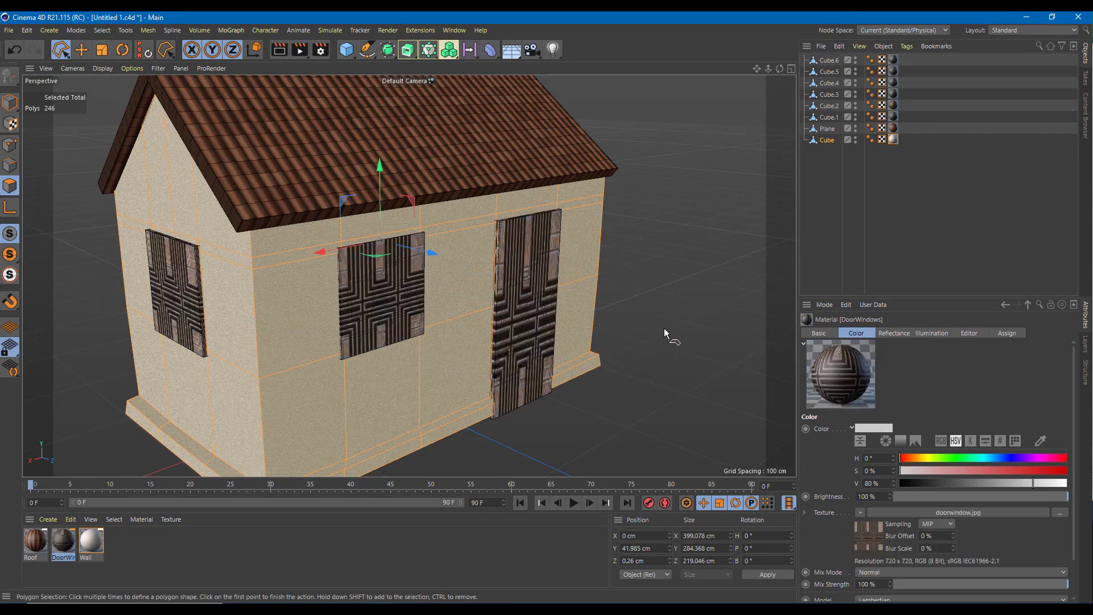
mouse_move(668, 328)
alt+mouse_down()
mouse_move(636, 324)
mouse_move(647, 333)
alt+mouse_up()
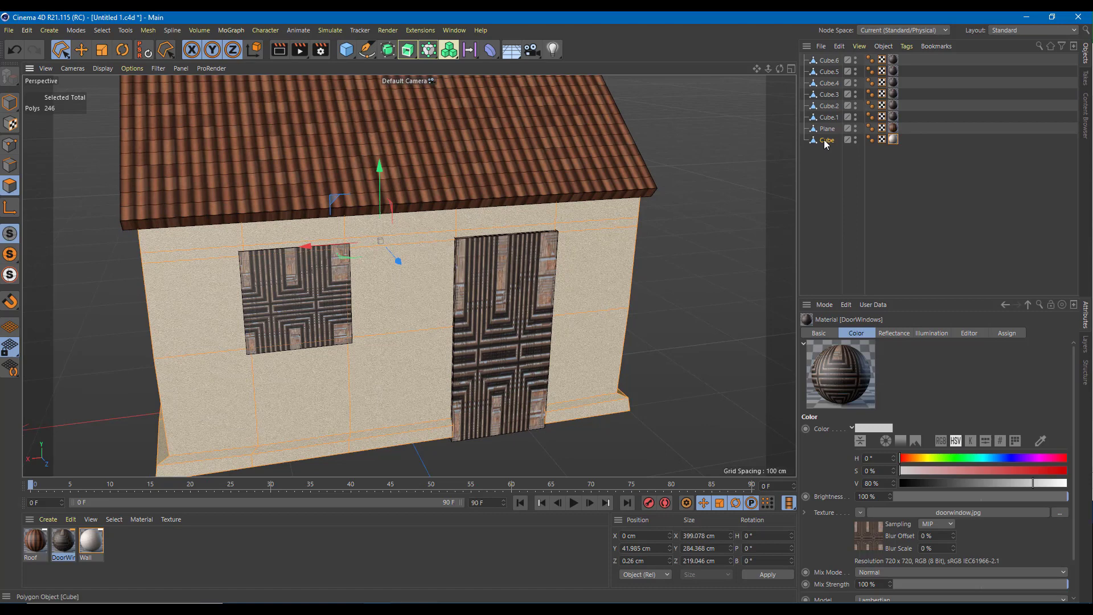
Step: Check the roof plane's material tag settings and look over the textured house from its corner
click(892, 130)
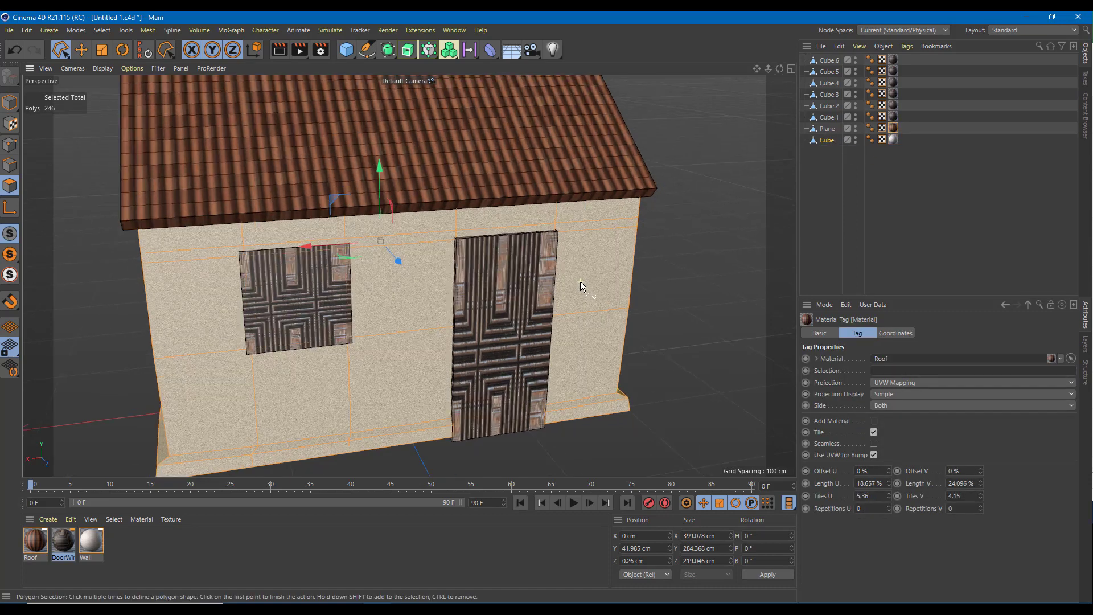
scroll(579, 282, up, 3)
scroll(541, 309, down, 5)
alt+drag(541, 309, 571, 320)
scroll(601, 326, up, 2)
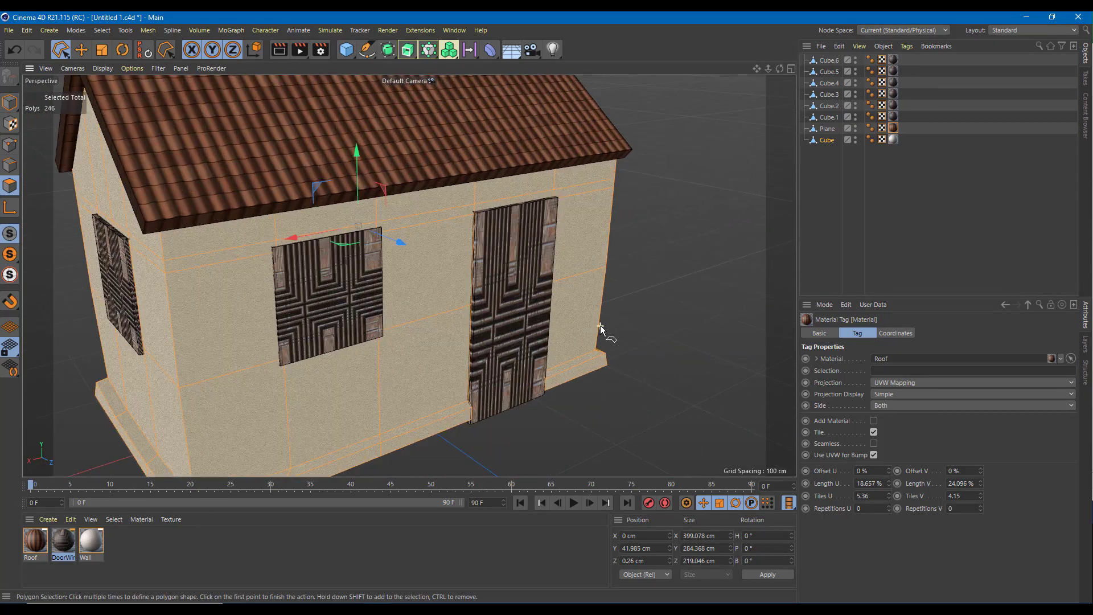
Step: Set Tiles U and Tiles V to 2 on the DoorWindows material tag of Cube.1, the front door
click(892, 117)
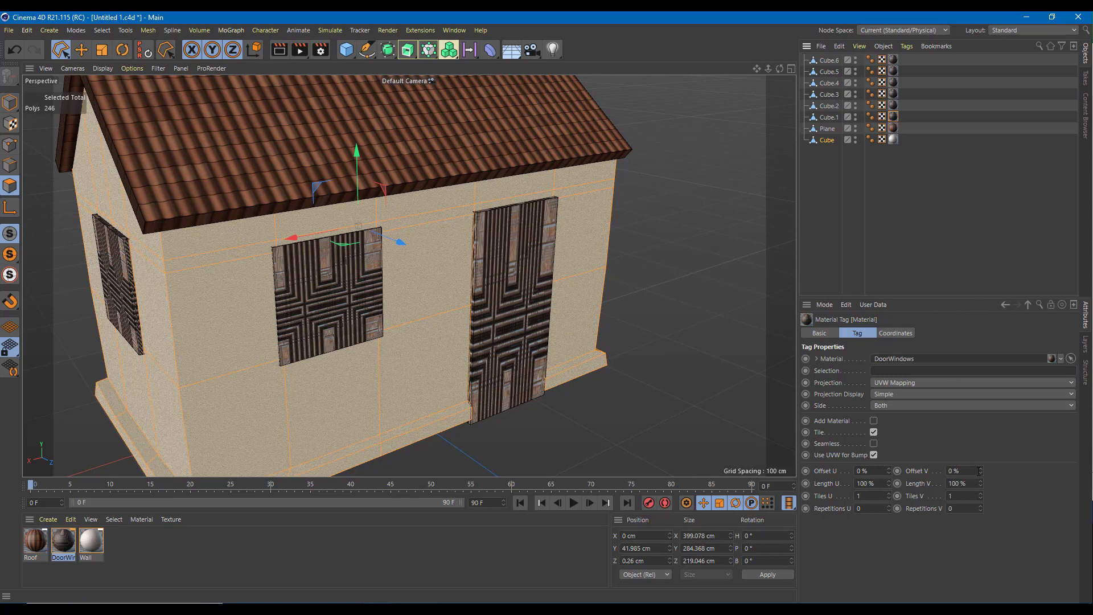
drag(889, 495, 826, 496)
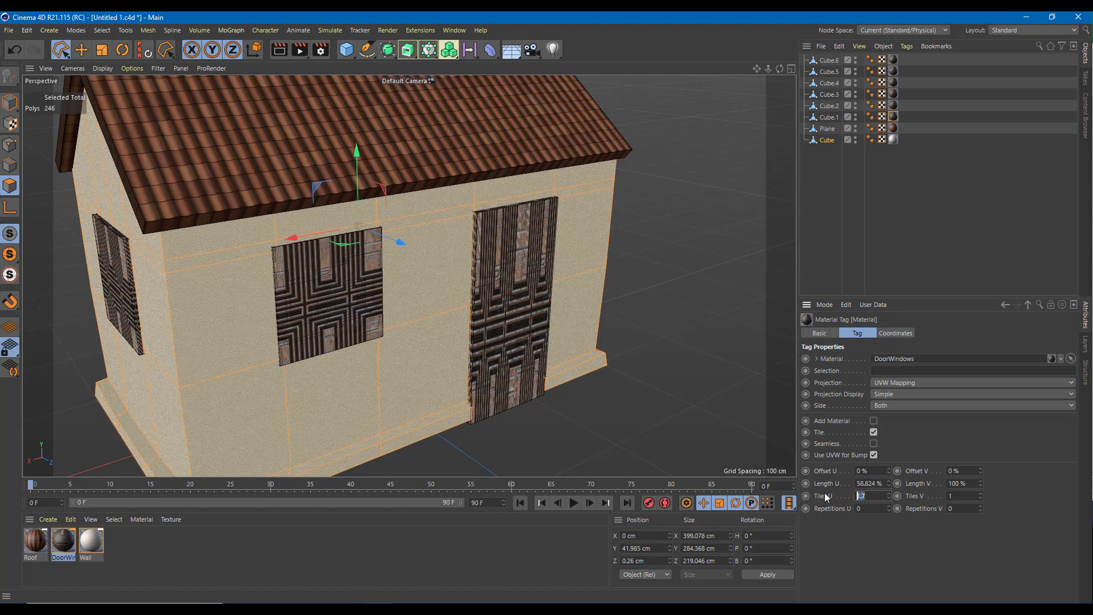
text(2)
click(947, 498)
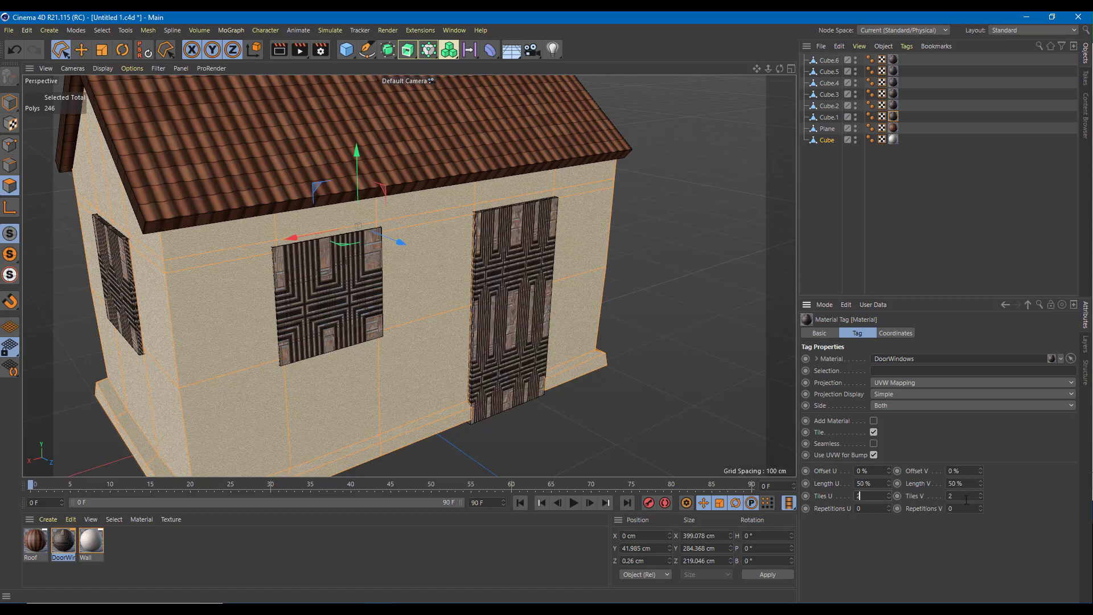
Step: Set Tiles U to 3 and Tiles V to 5 on the front door's DoorWindows material tag
drag(980, 496, 980, 467)
alt+drag(529, 393, 504, 364)
click(870, 495)
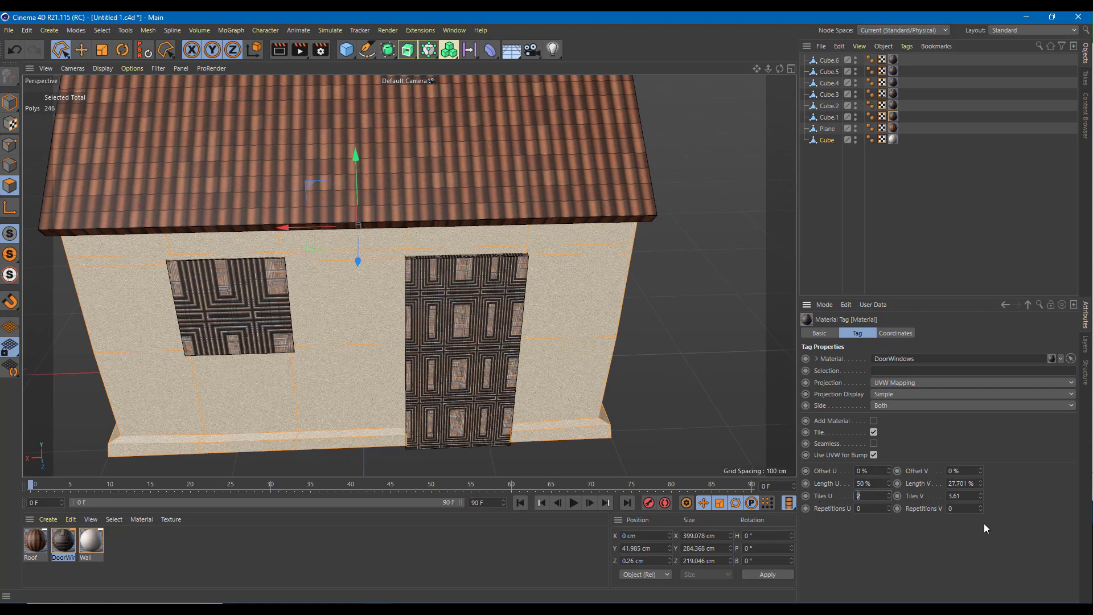
click(966, 496)
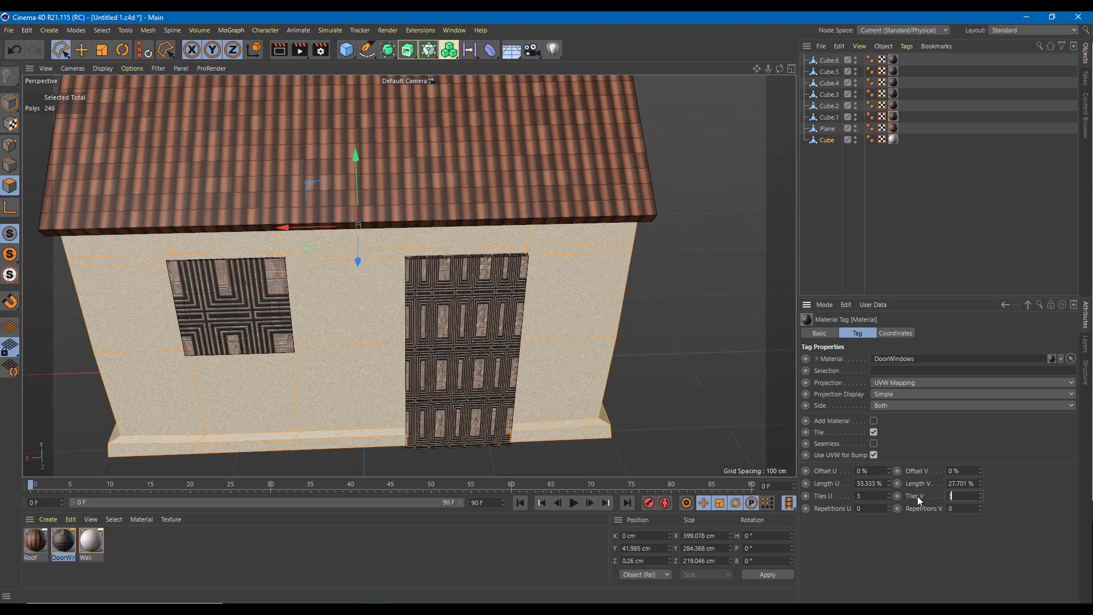
click(874, 496)
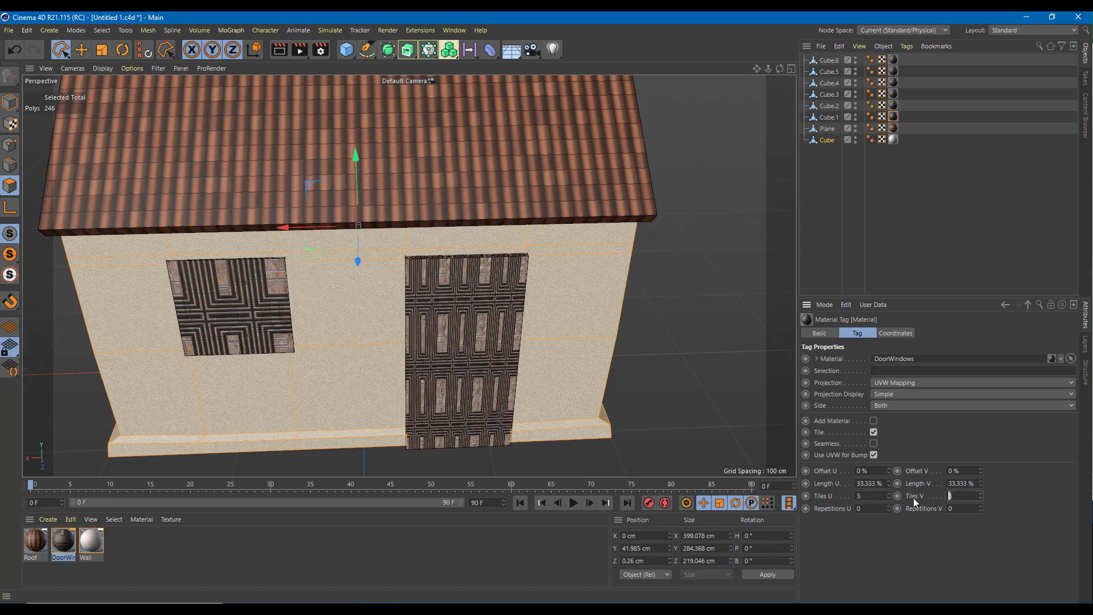
text(5)
click(871, 496)
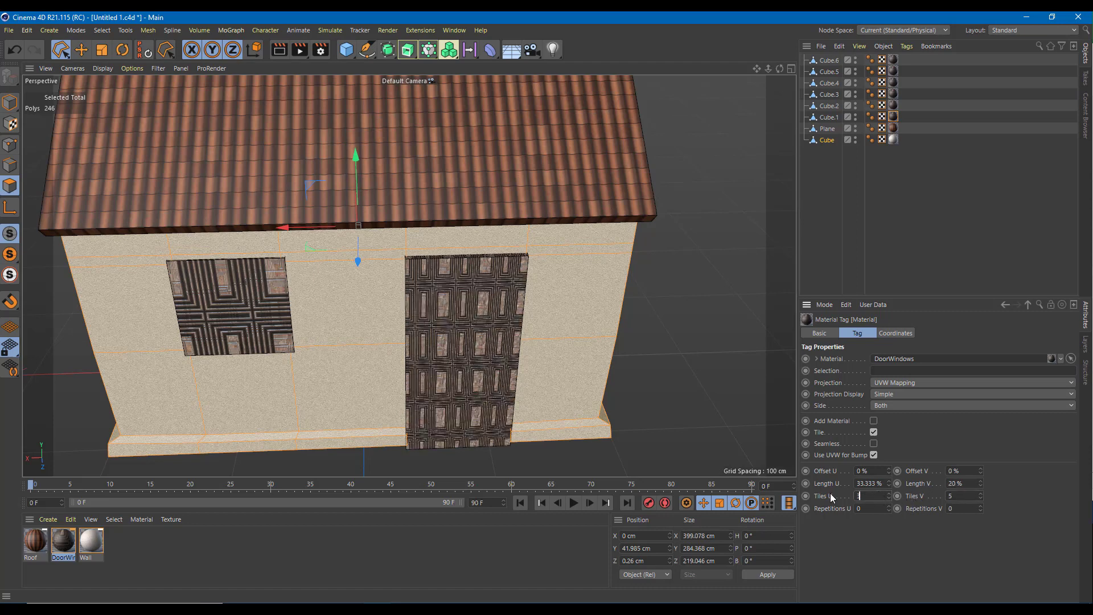
scroll(657, 391, down, 3)
mouse_move(622, 388)
alt+mouse_down()
mouse_move(642, 321)
mouse_move(609, 392)
alt+mouse_up()
Step: Set Tiles U to 3 and Tiles V to 5 on the DoorWindows material tag of Cube.2
click(894, 105)
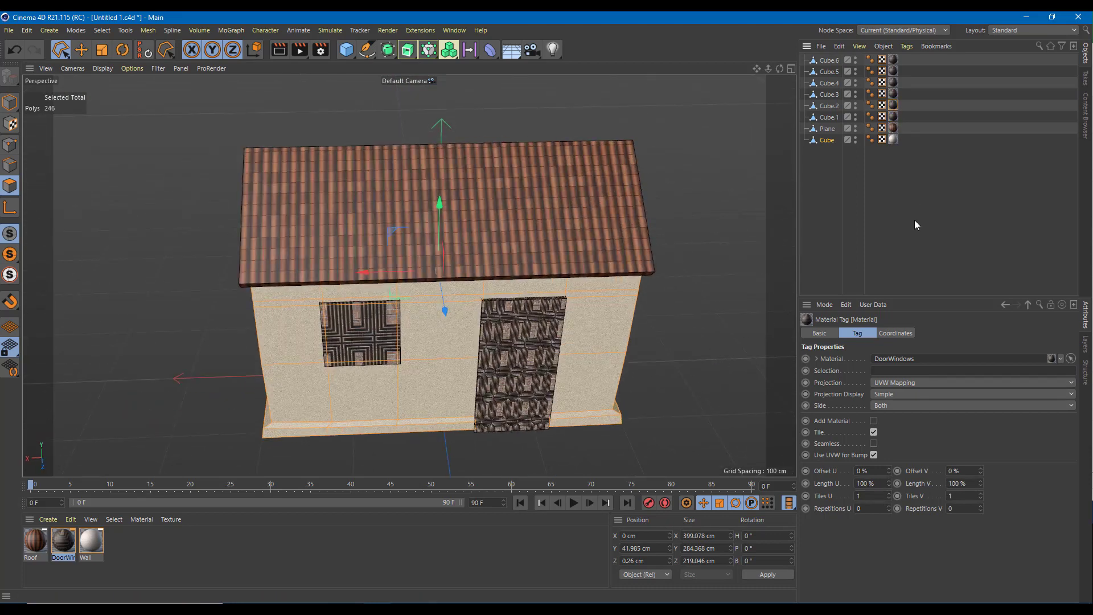
click(874, 496)
click(960, 495)
text(5)
key(Return)
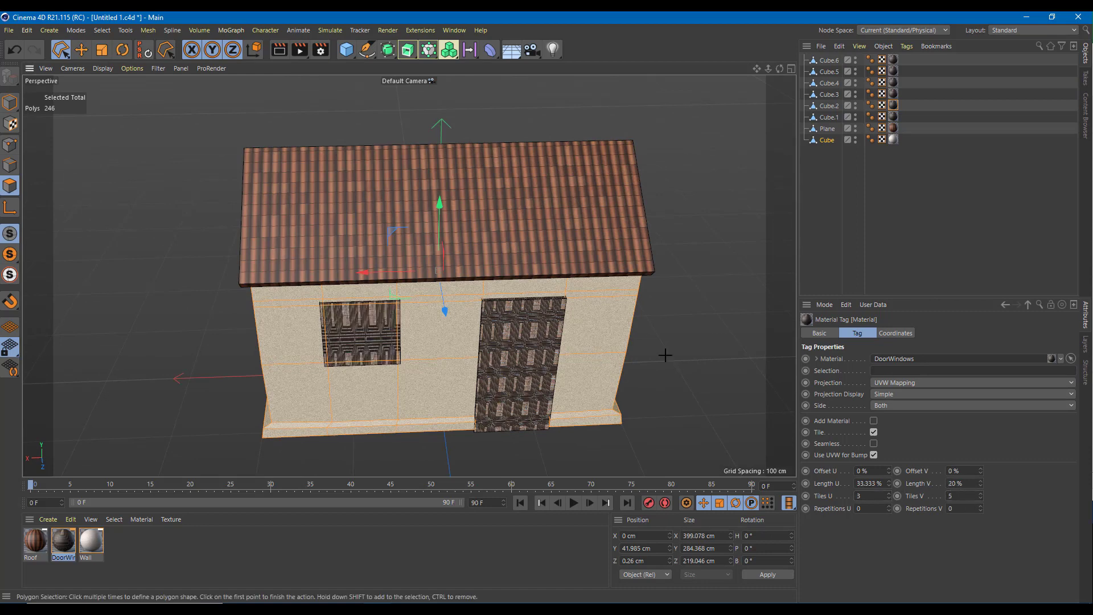
click(554, 456)
click(65, 77)
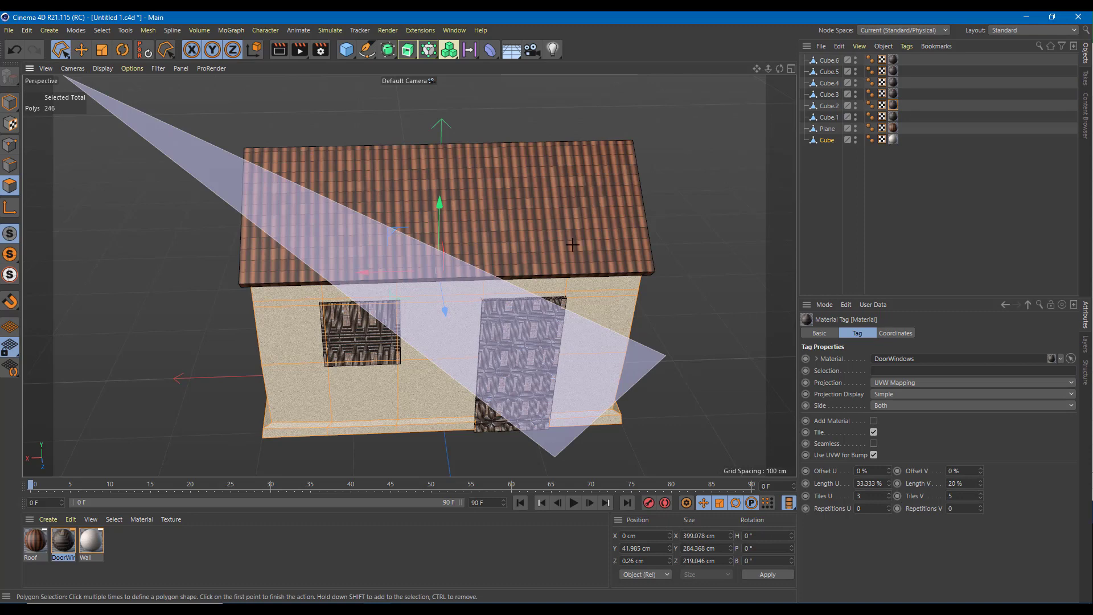
click(667, 350)
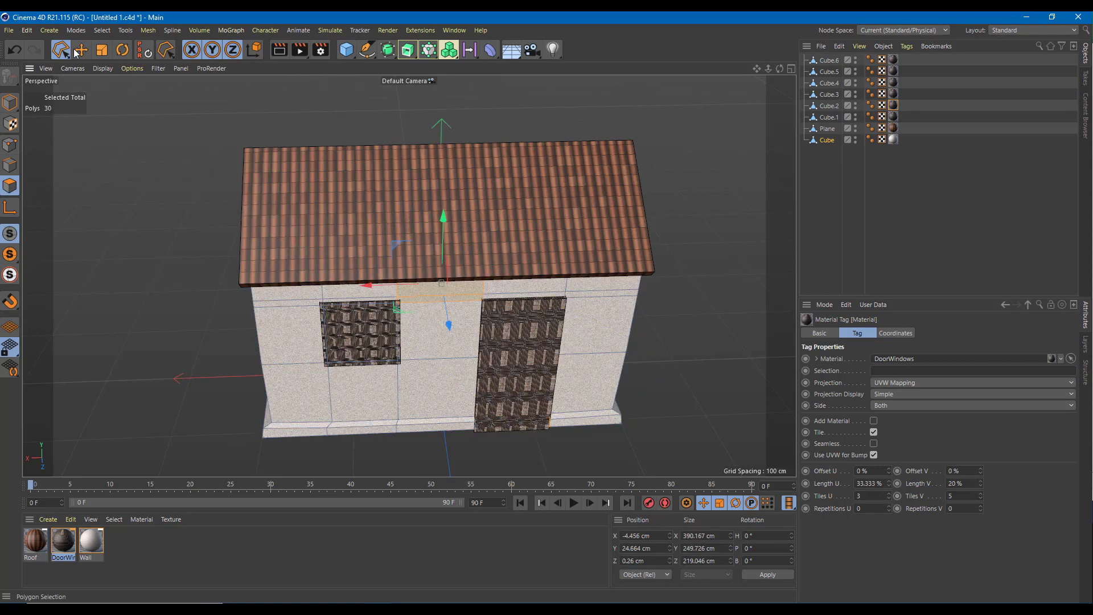
Step: Switch to the Live Selection tool and clear the polygon selection on the house walls
drag(60, 50, 91, 90)
click(121, 208)
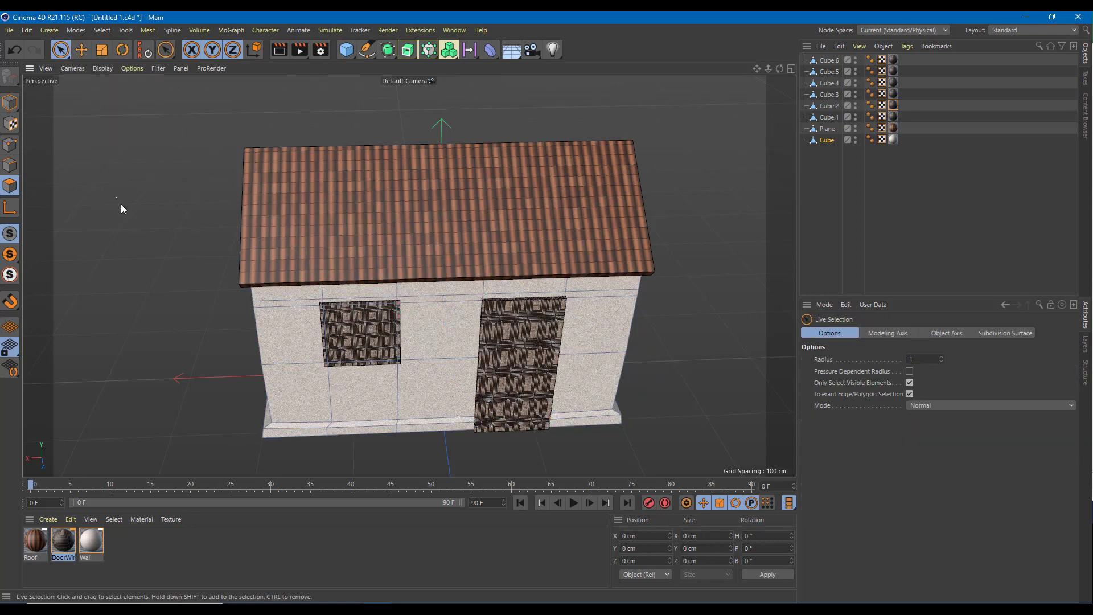
scroll(598, 327, up, 3)
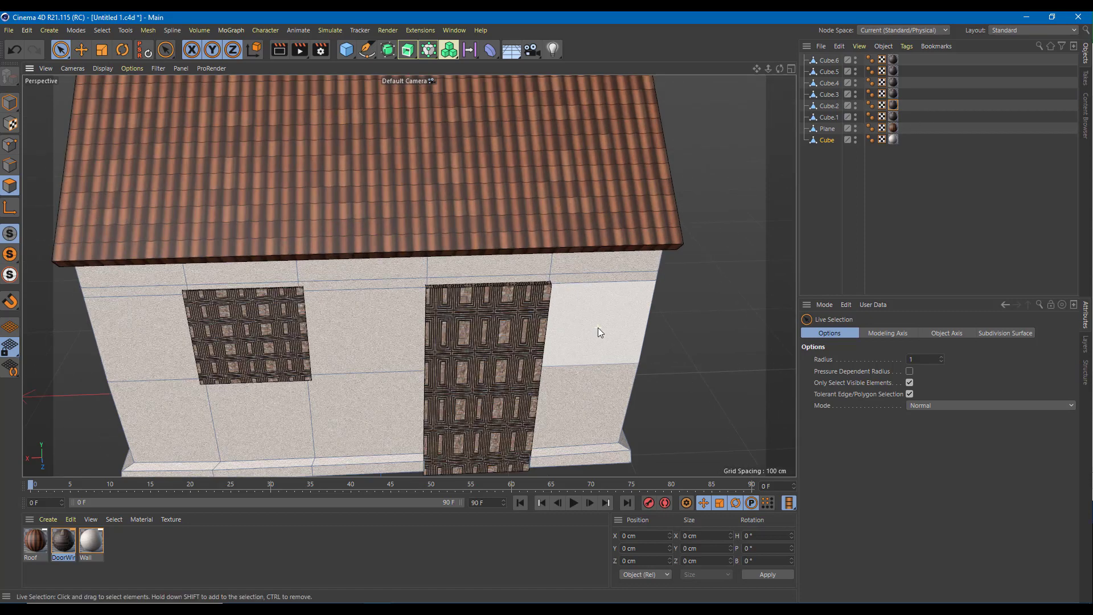
Step: Set Tiles U to 3 and Tiles V to 5 on the DoorWindows material tag of Cube.3
click(893, 93)
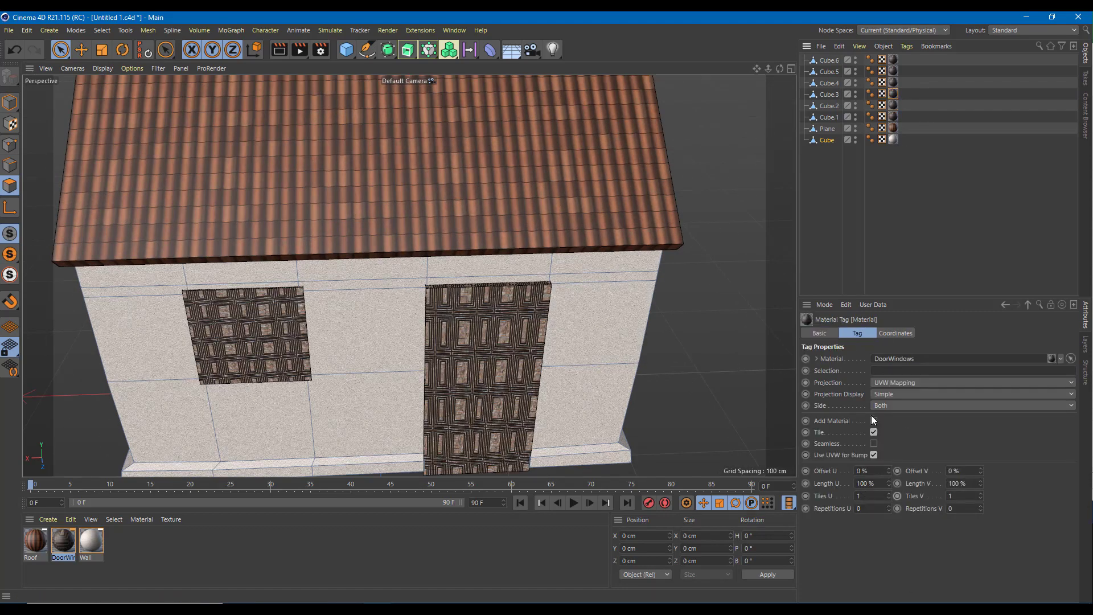
double_click(869, 495)
text(3)
click(948, 495)
text(5)
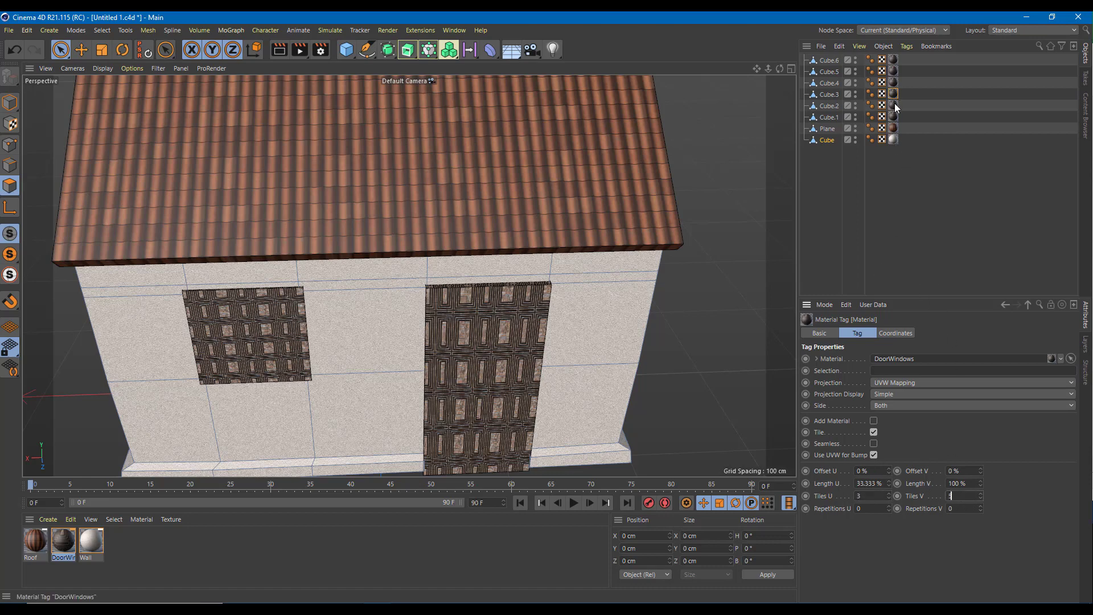
key(Return)
Step: Set Tiles U to 3 and Tiles V to 5 on the DoorWindows material tag of Cube.4
click(893, 82)
click(869, 495)
text(3)
click(961, 496)
text(5)
Step: Set Tiles U to 3 and Tiles V to 5 on the DoorWindows material tag of Cube.5
click(893, 71)
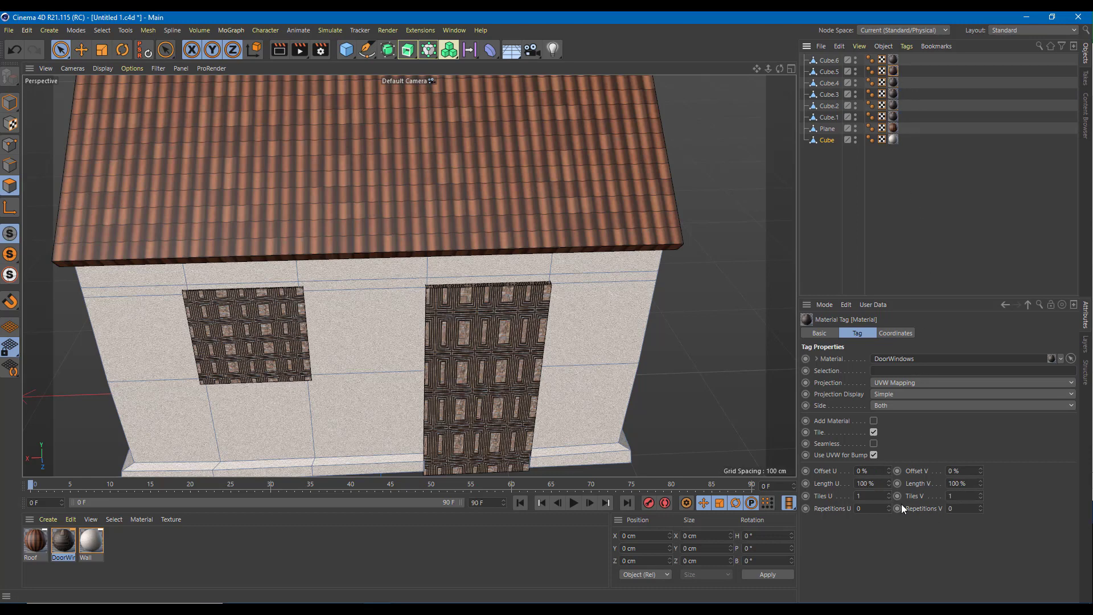
click(869, 495)
click(964, 495)
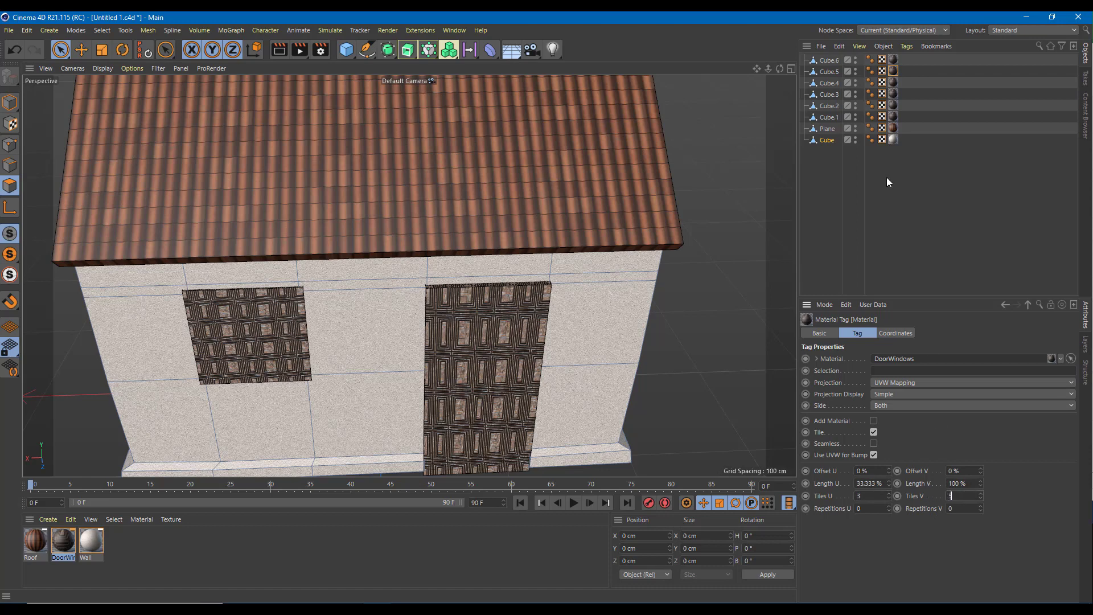
Step: Set Tiles U to 3 and Tiles V to 5 on the DoorWindows material tag of Cube.6
click(892, 59)
click(869, 495)
text(3)
key(Tab)
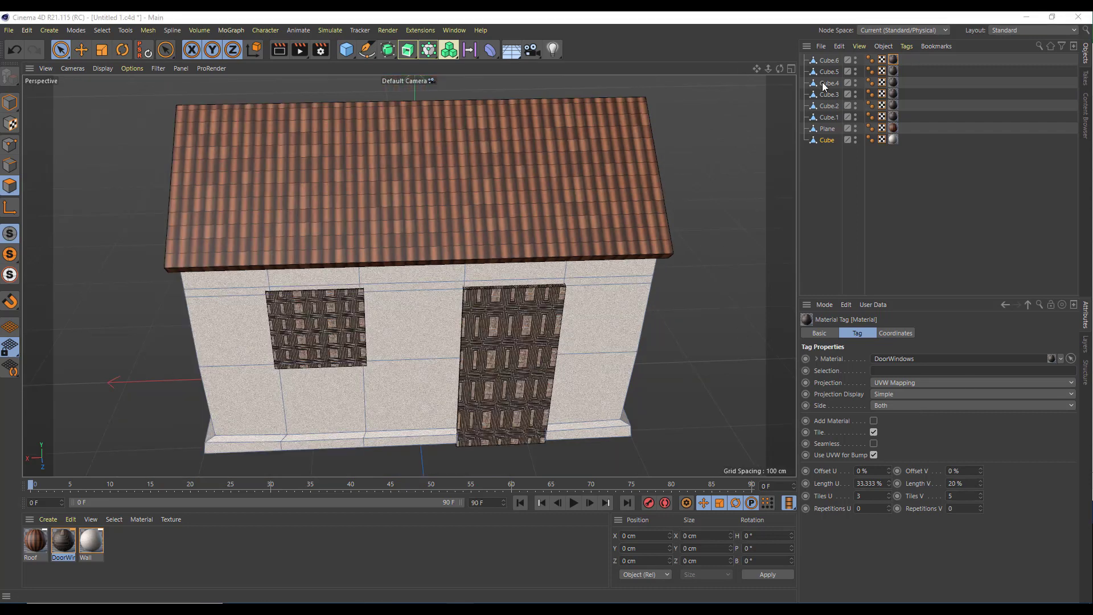
alt+drag(635, 276, 541, 302)
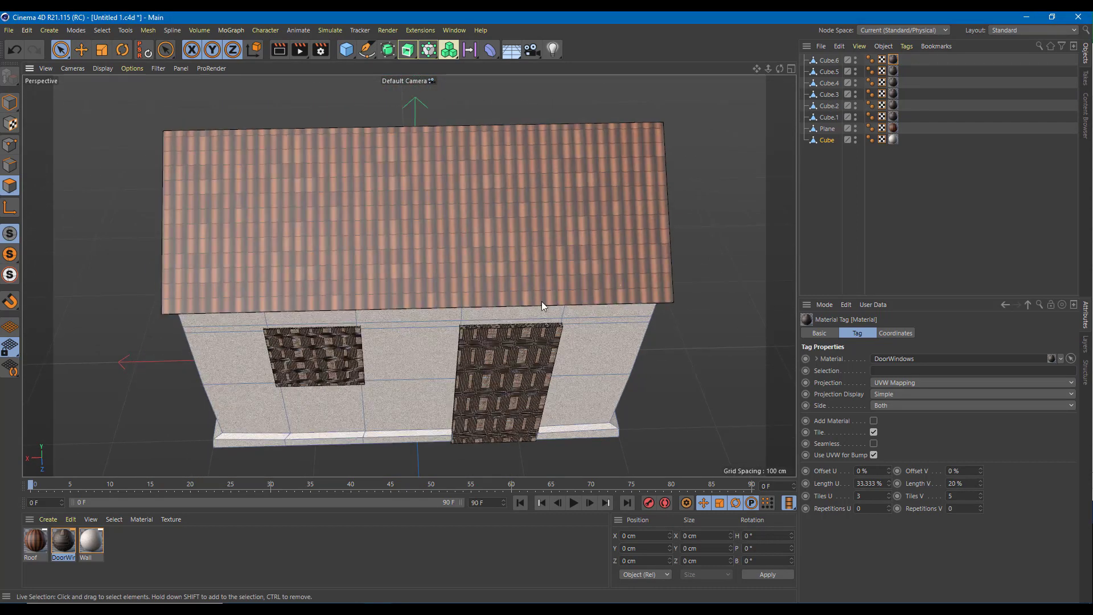
Step: Create a new layer from the roof Plane object and hide that layer in the viewport
click(875, 175)
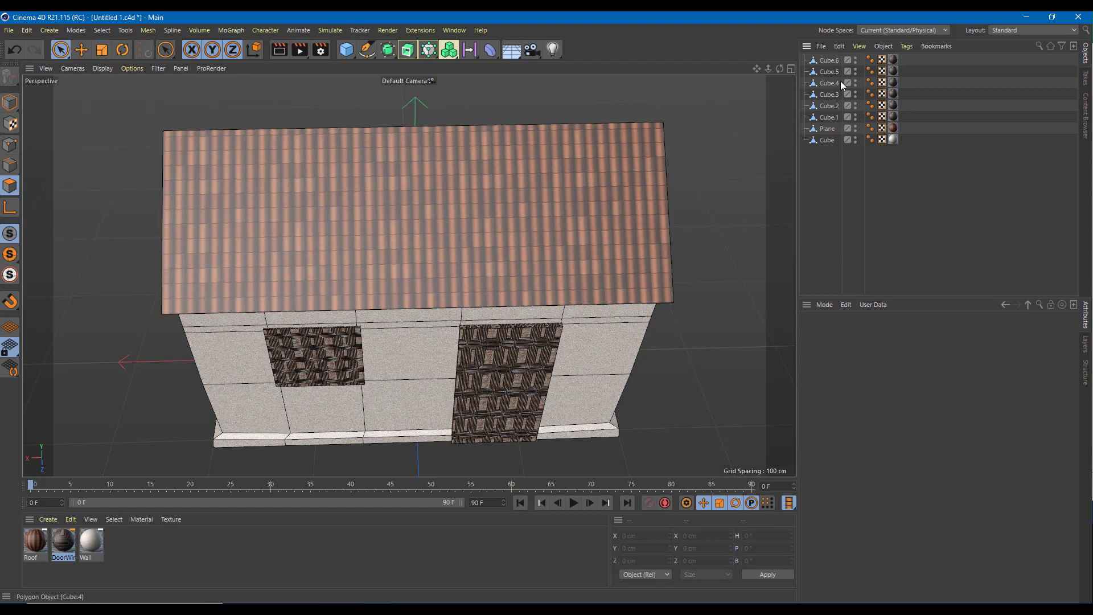
click(829, 60)
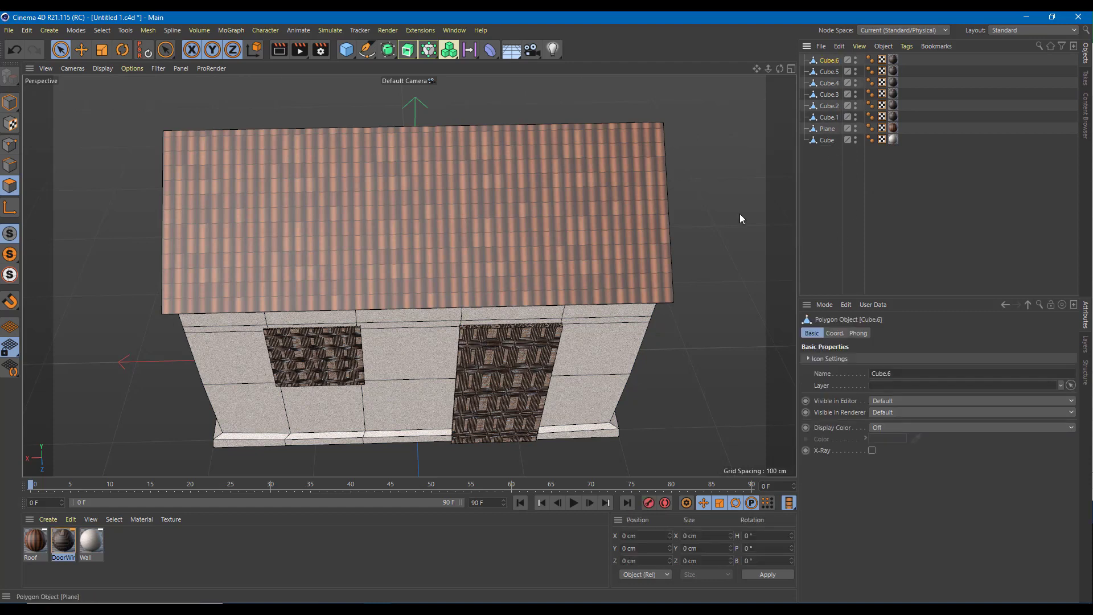
click(826, 129)
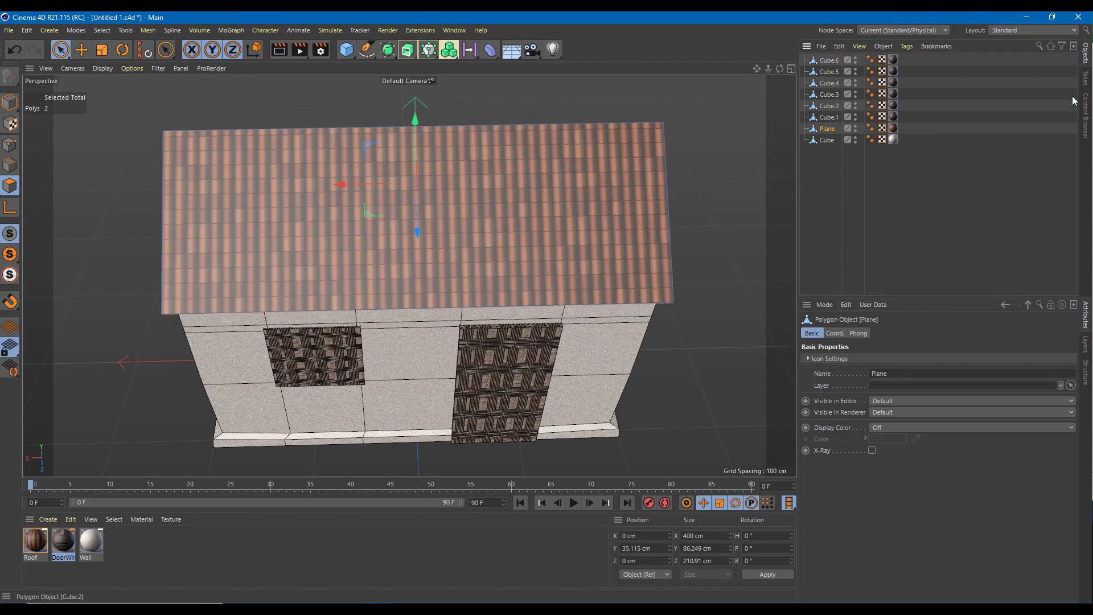
click(1084, 354)
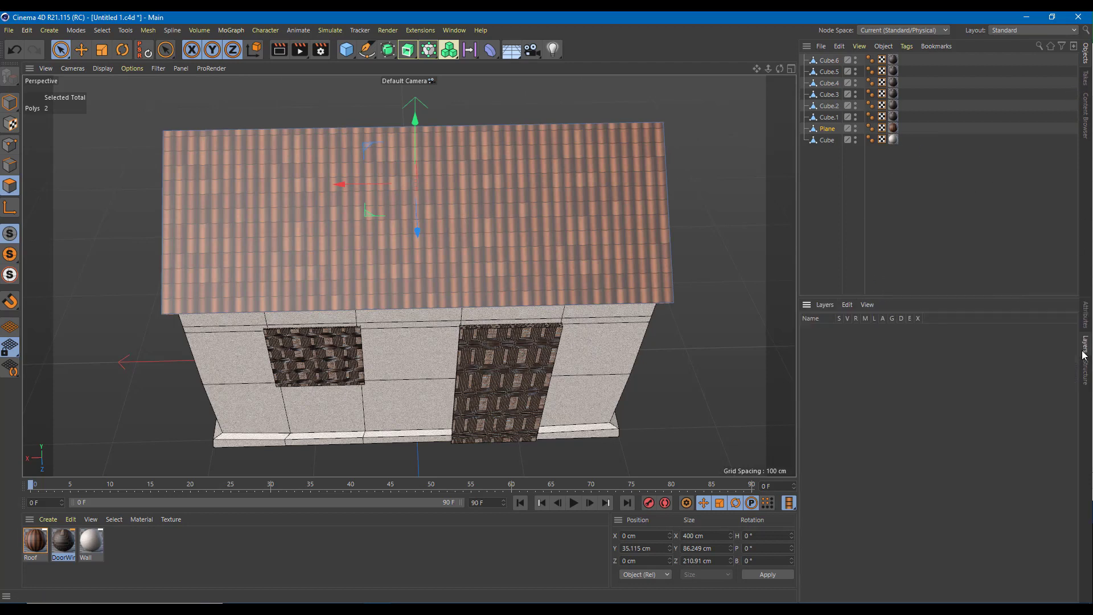
click(823, 306)
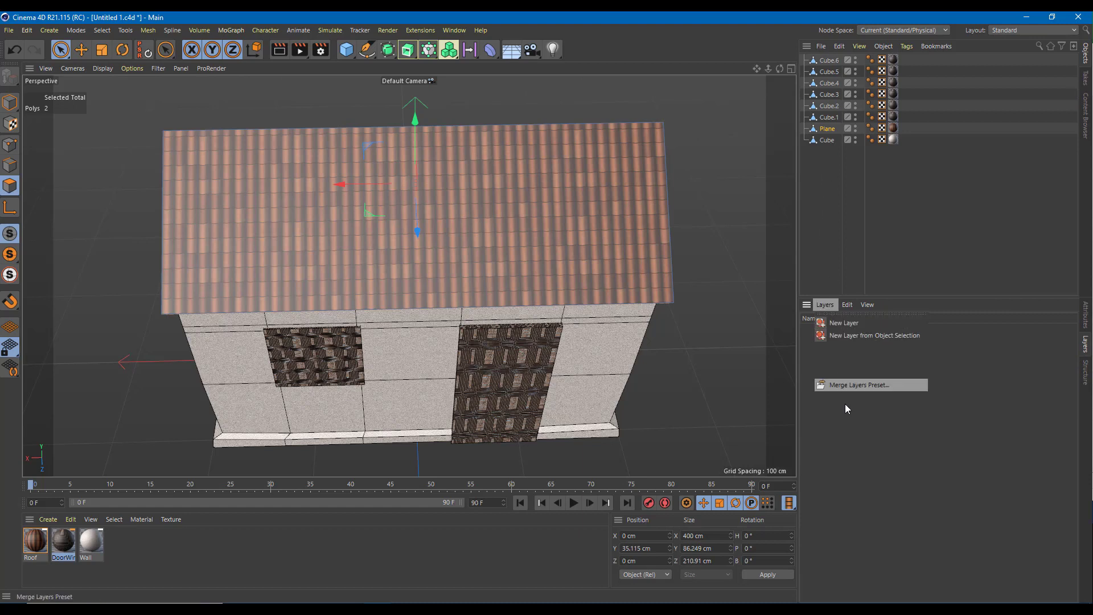
click(847, 334)
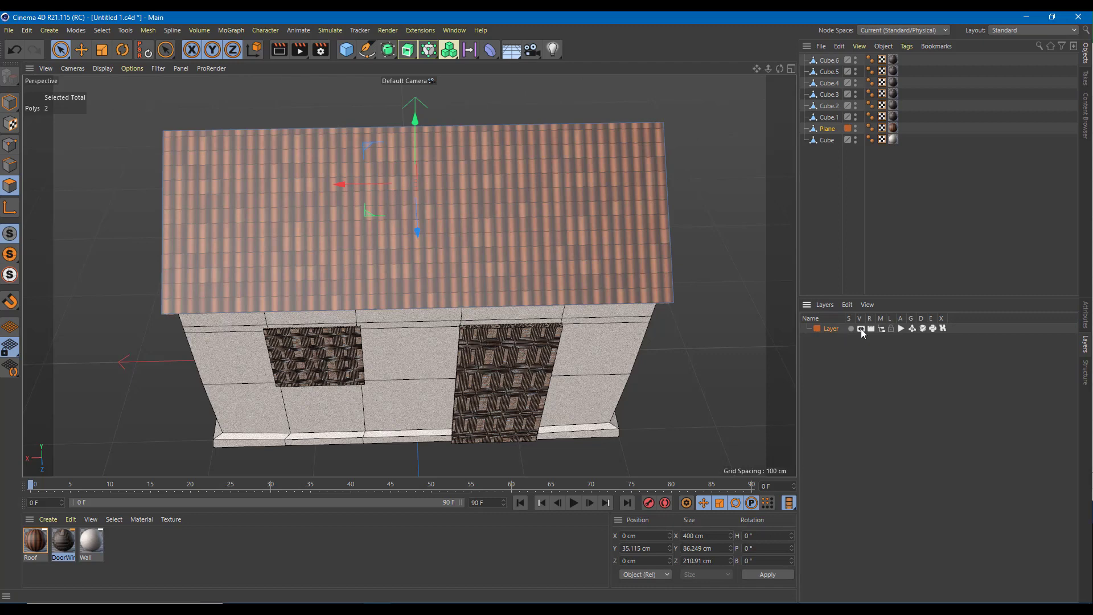
click(861, 329)
Step: Select Cube.1, the front door, and switch to Model mode to handle it as a whole object
alt+drag(648, 153, 568, 285)
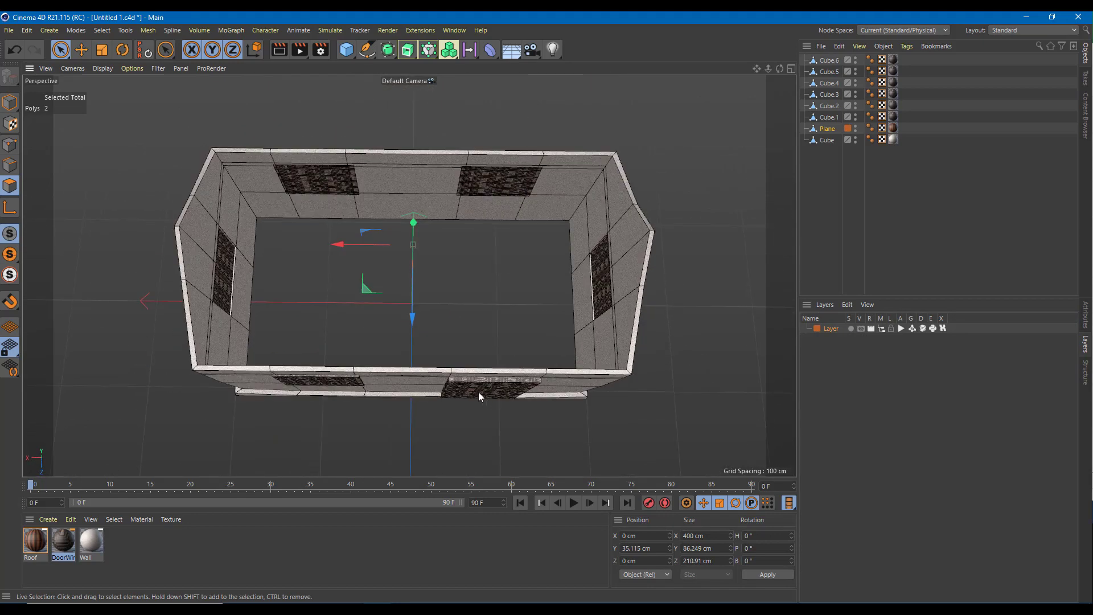
click(830, 117)
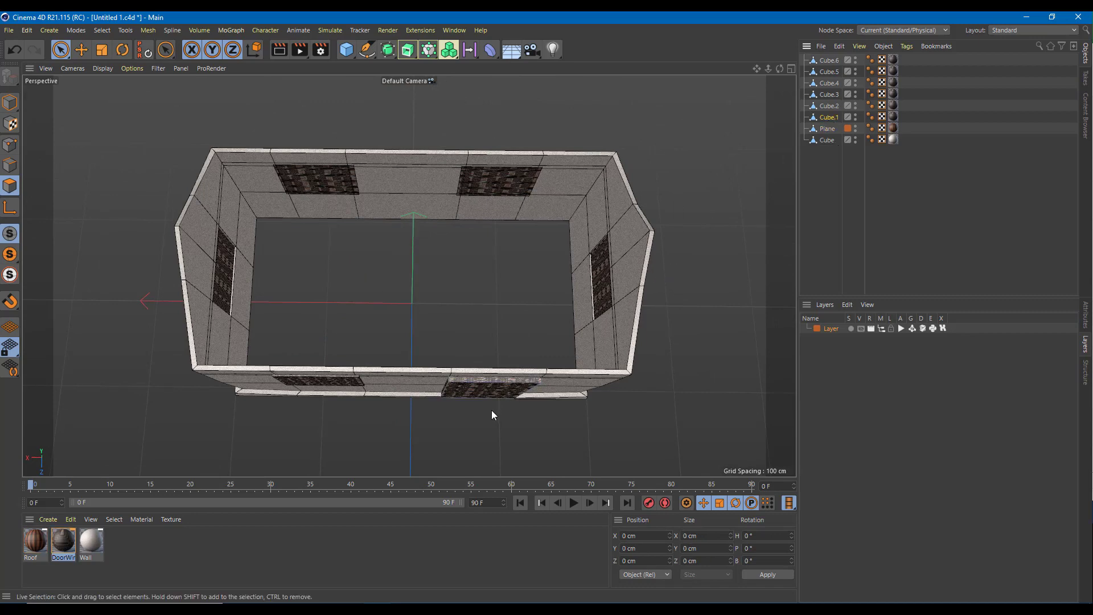
scroll(491, 410, up, 3)
click(10, 103)
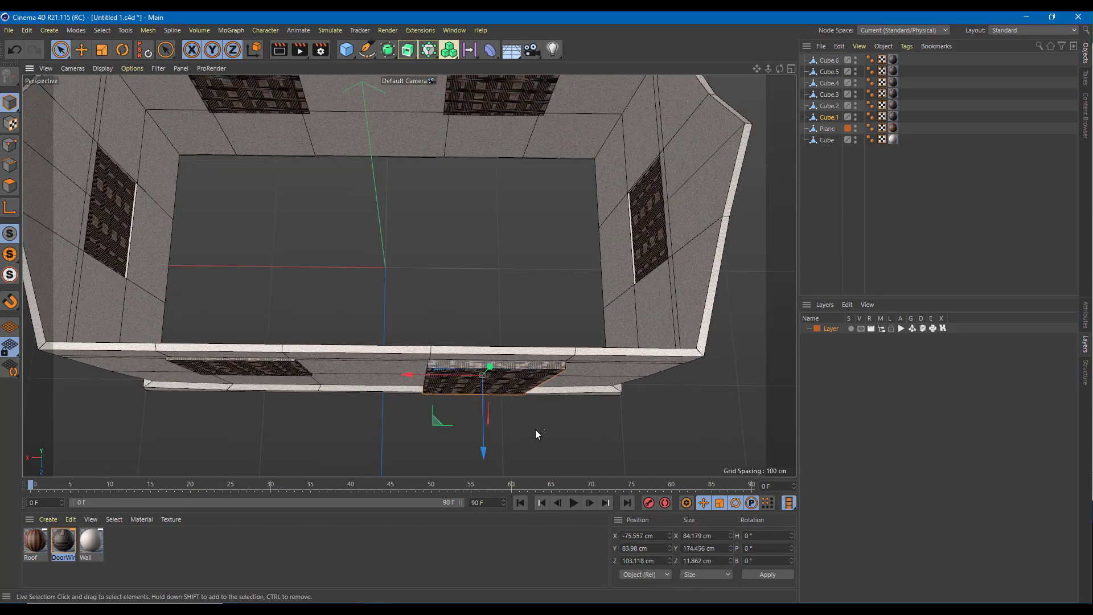
alt+drag(535, 429, 479, 373)
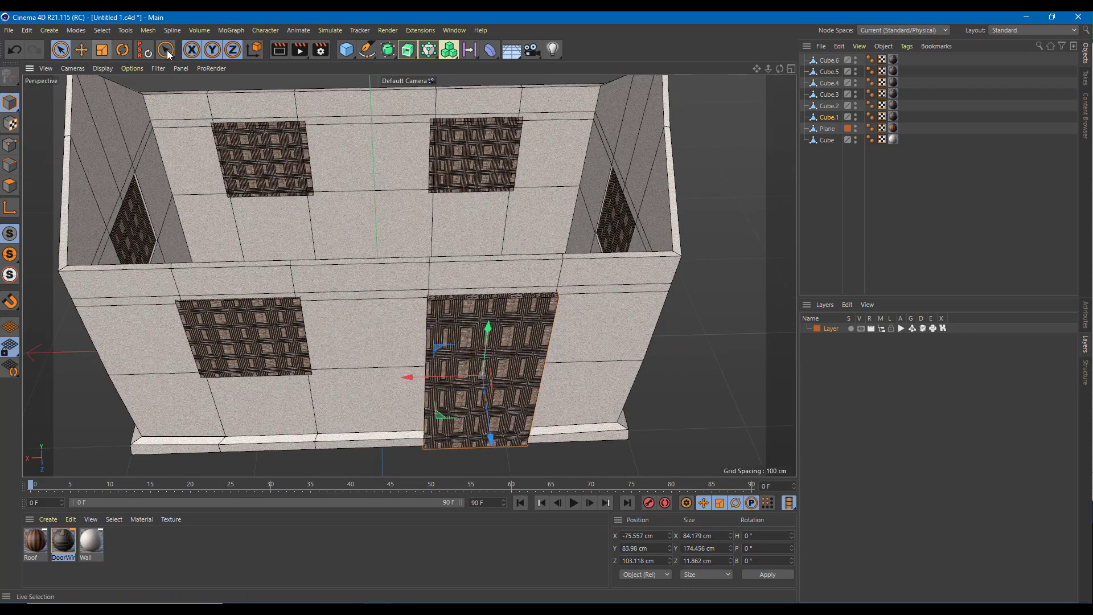
Step: Try rotating the front door by about 52° around its vertical centre axis, and undo the rotation
click(122, 51)
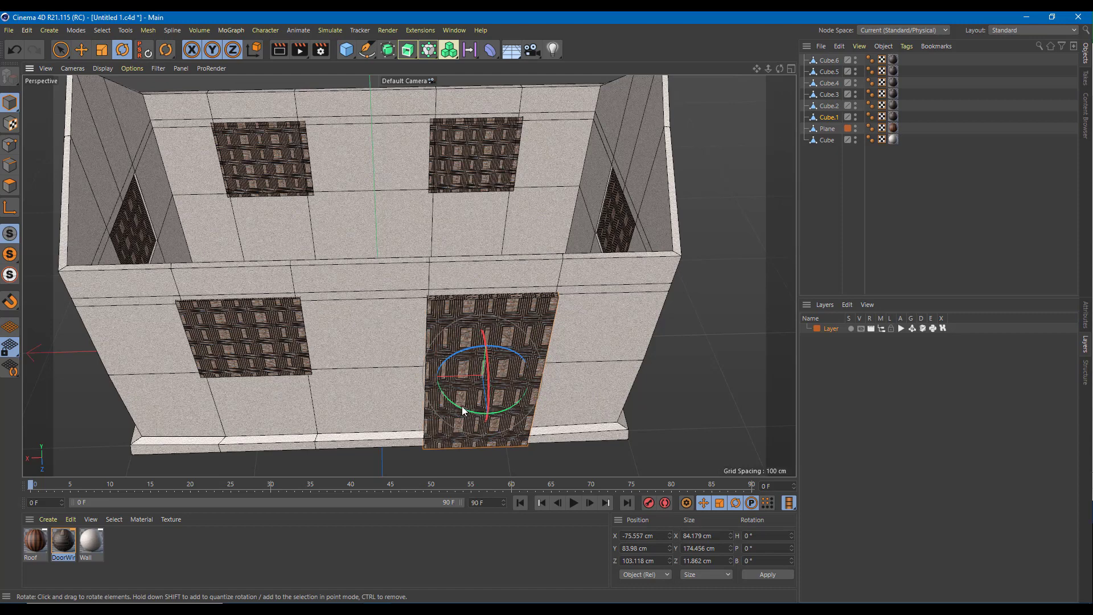
drag(462, 408, 504, 411)
key(ctrl+z)
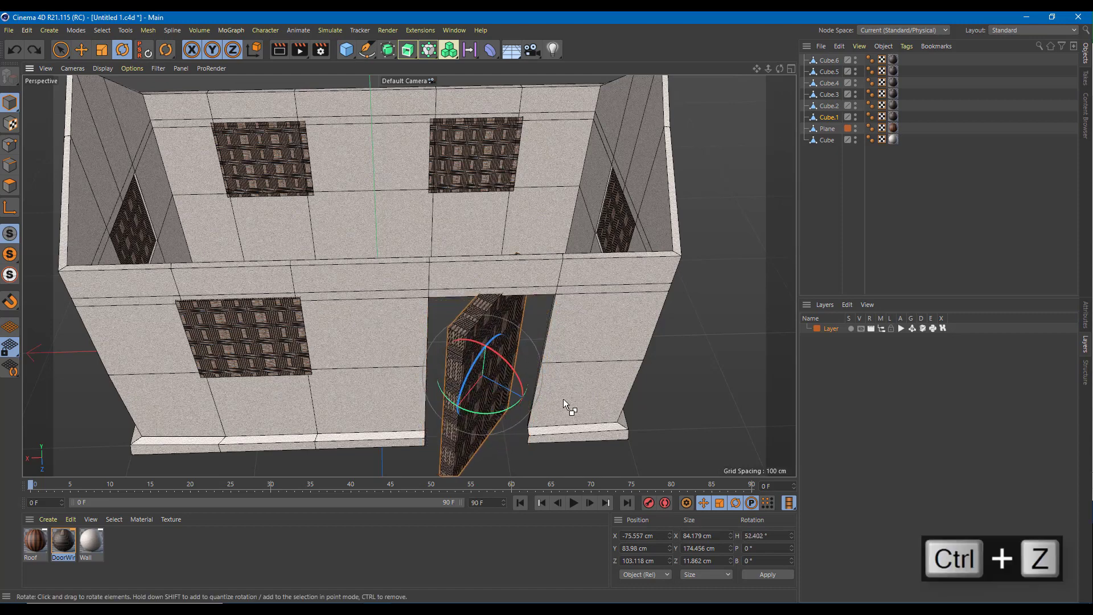
Step: Find the Enable Axis mode and toggle it on and off for the front door
click(81, 32)
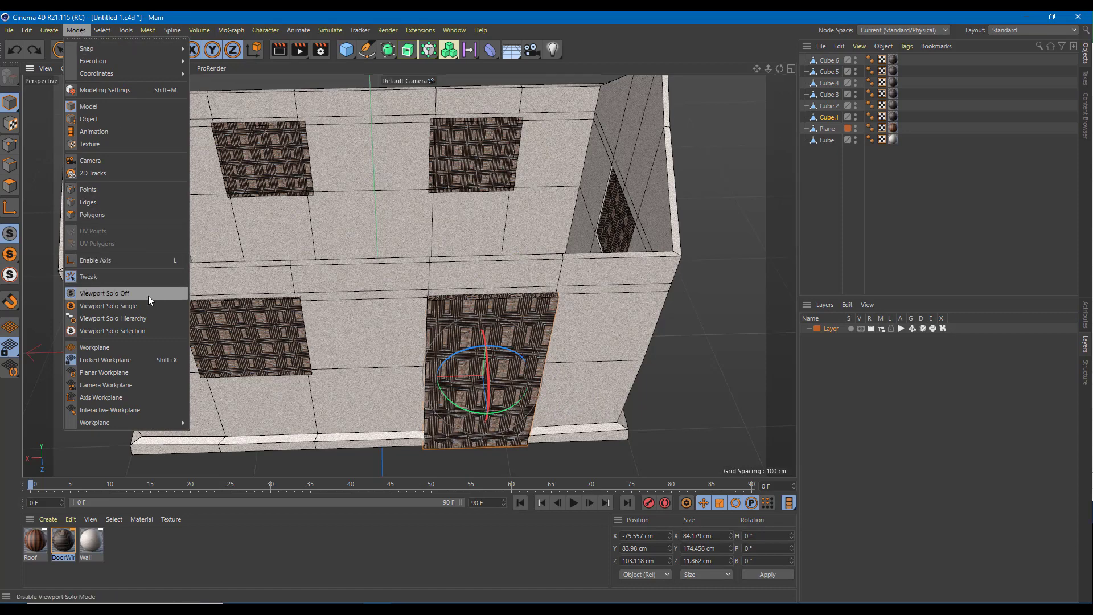
click(60, 71)
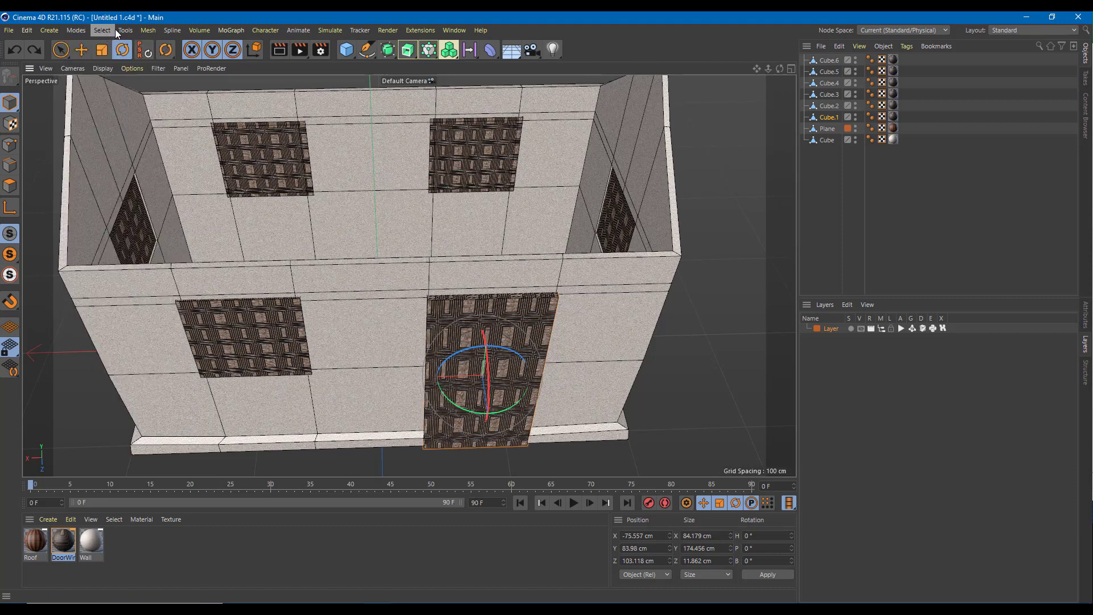
click(126, 30)
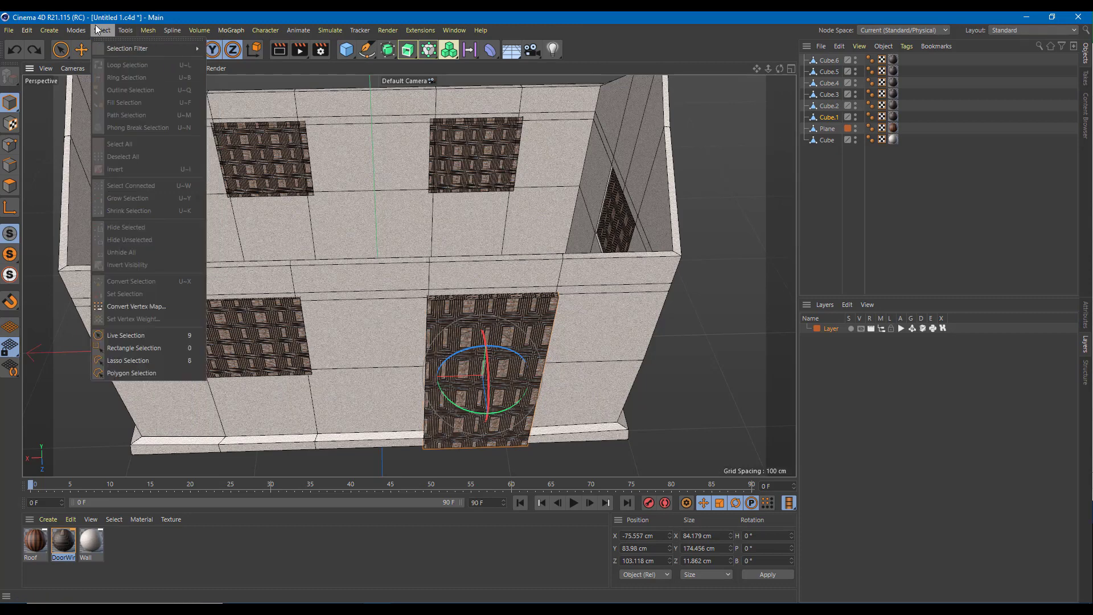
mouse_move(80, 29)
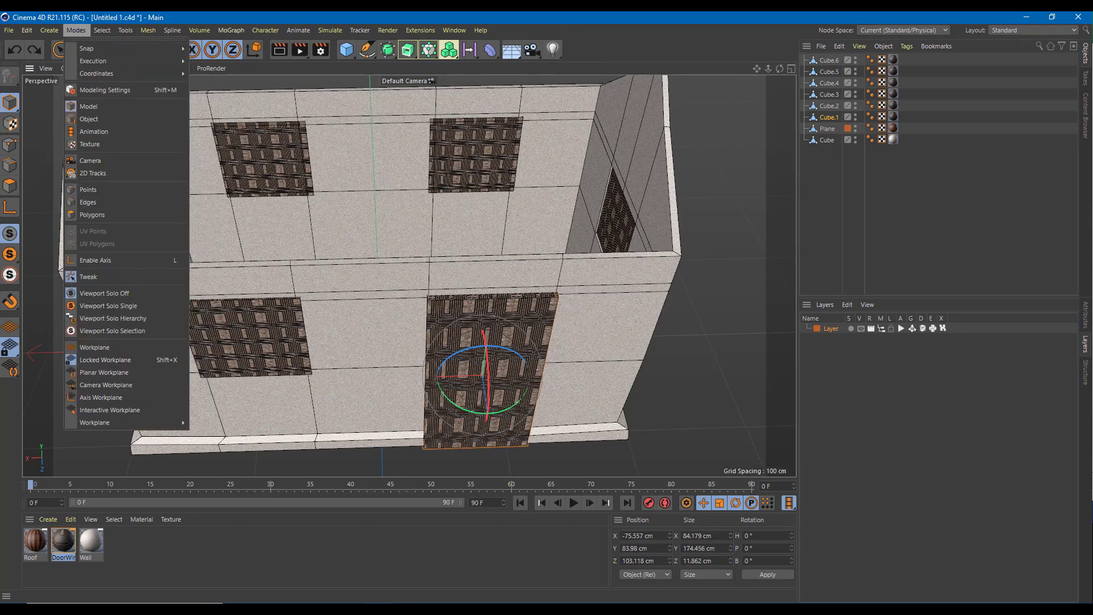
click(75, 30)
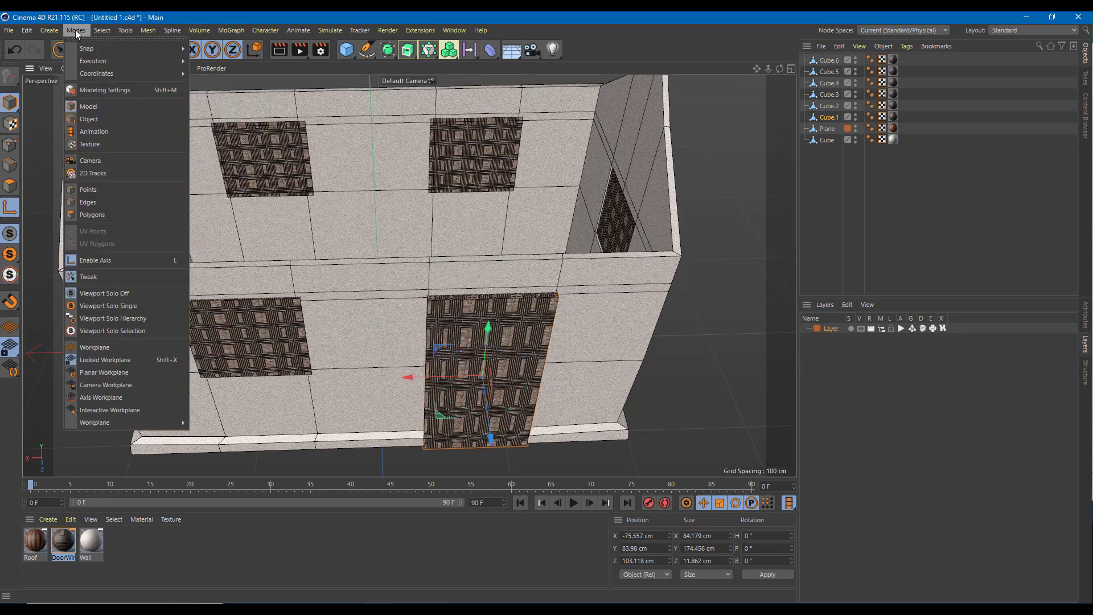
click(76, 30)
click(106, 30)
mouse_move(80, 33)
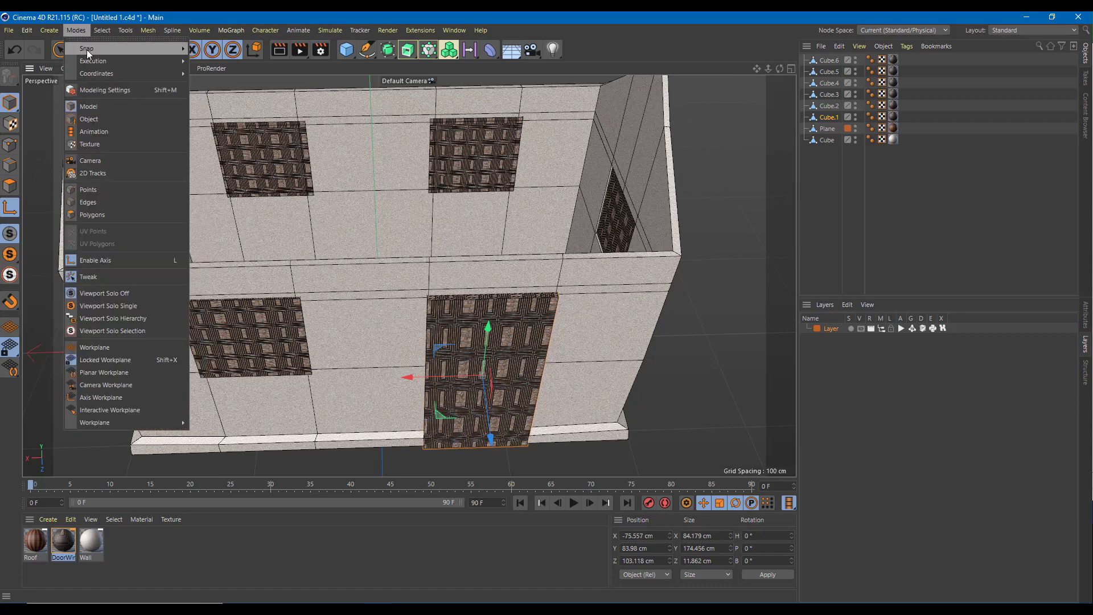
click(106, 259)
click(102, 30)
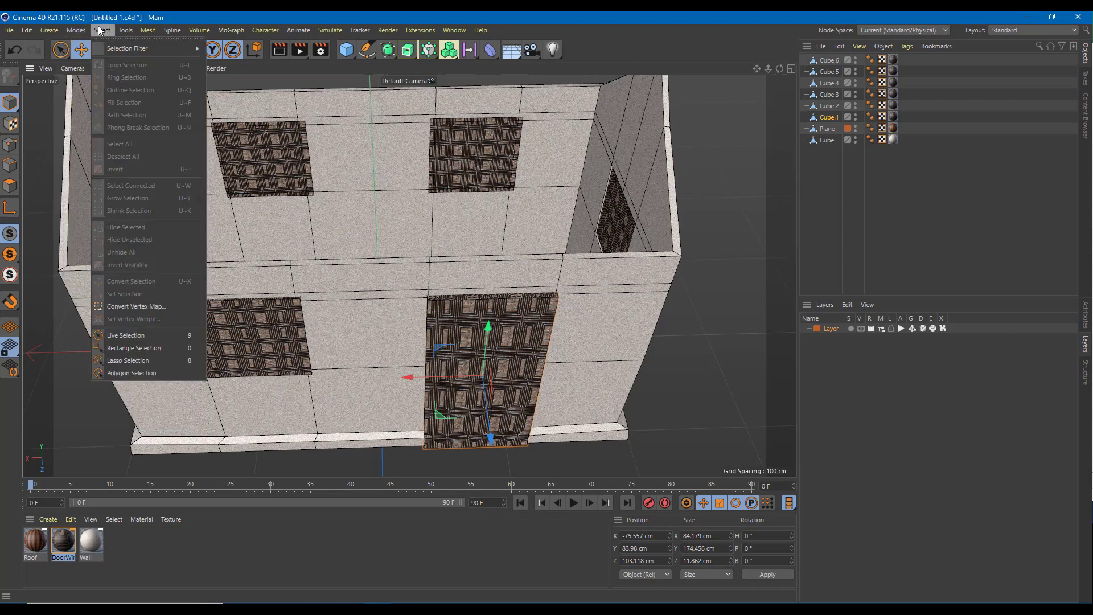
Step: Enable Axis mode and move the front door's axis along X to its vertical hinge edge, at about -34.8 cm
mouse_move(76, 31)
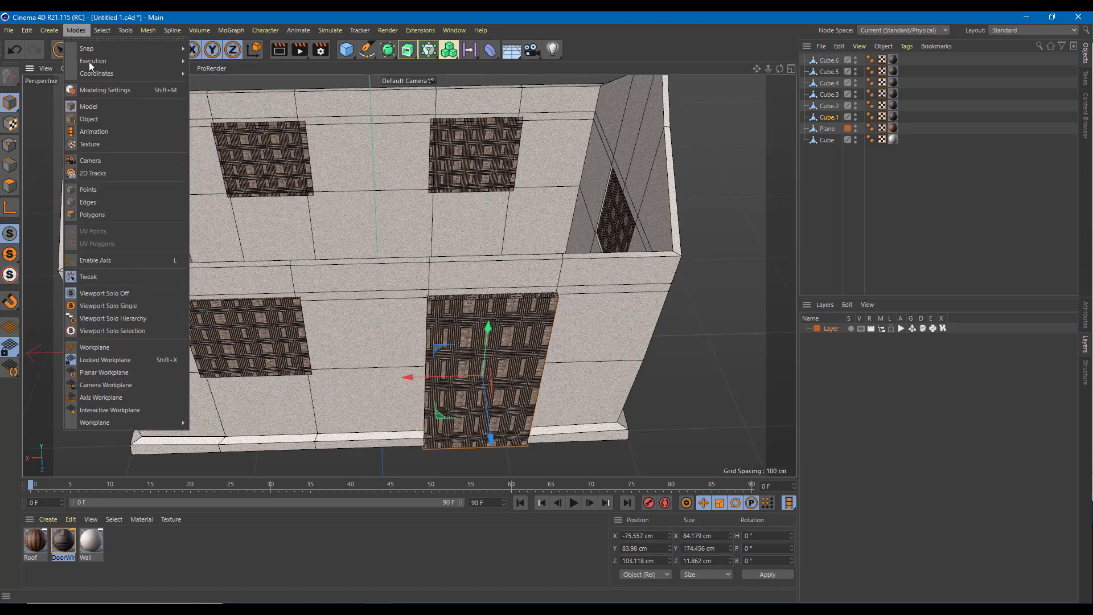
click(122, 260)
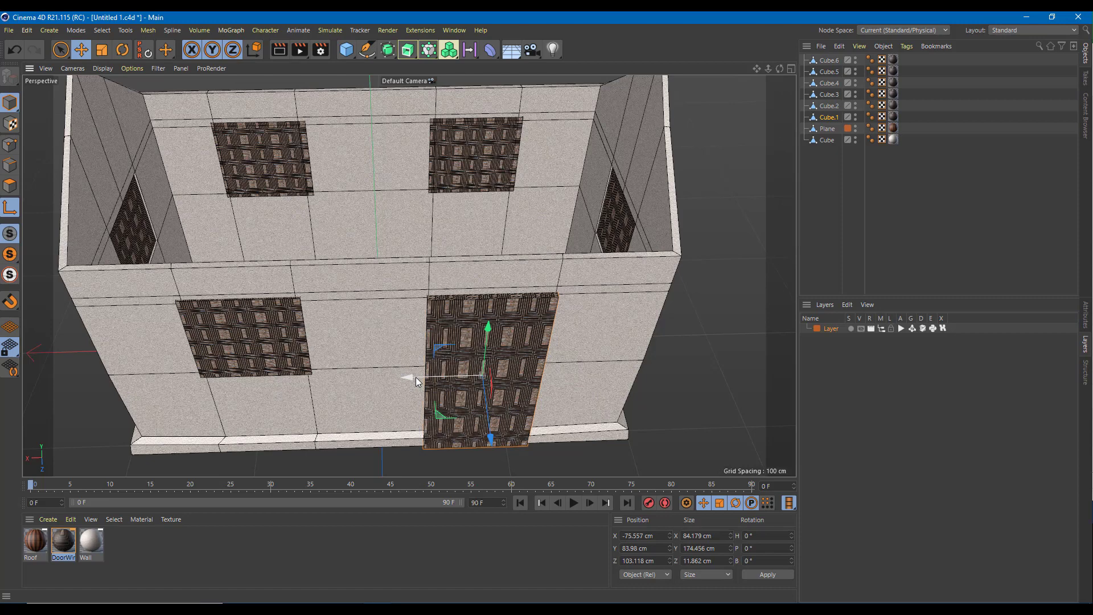
drag(415, 376, 390, 378)
mouse_move(538, 401)
alt+mouse_down()
mouse_move(527, 371)
mouse_move(535, 391)
alt+mouse_up()
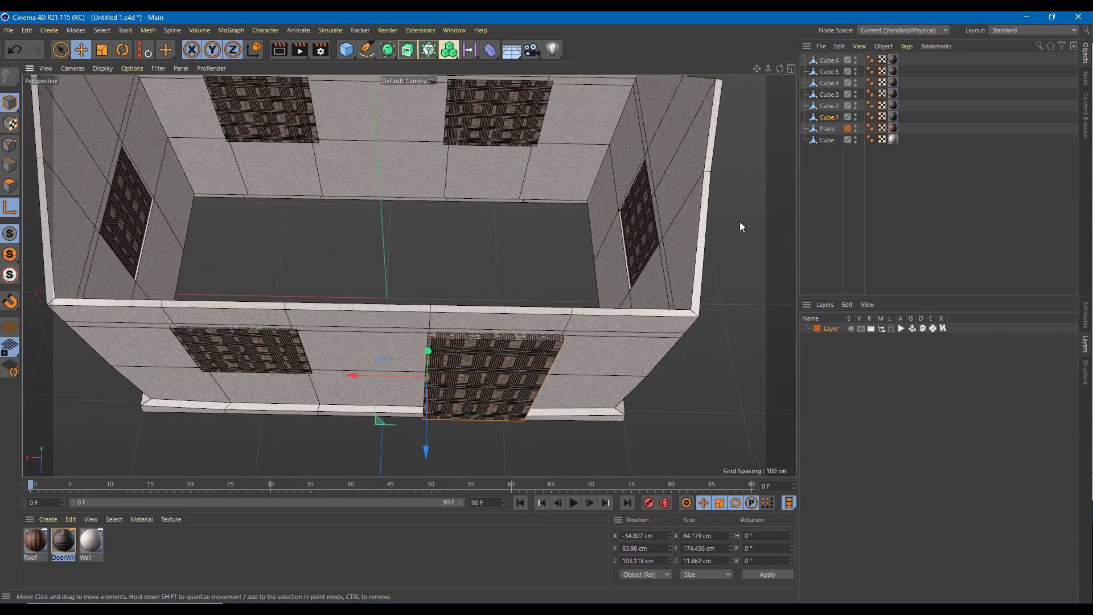
Step: Select the front window Cube.2 and move its axis along X to its outer vertical edge, at about 126.2 cm
click(829, 106)
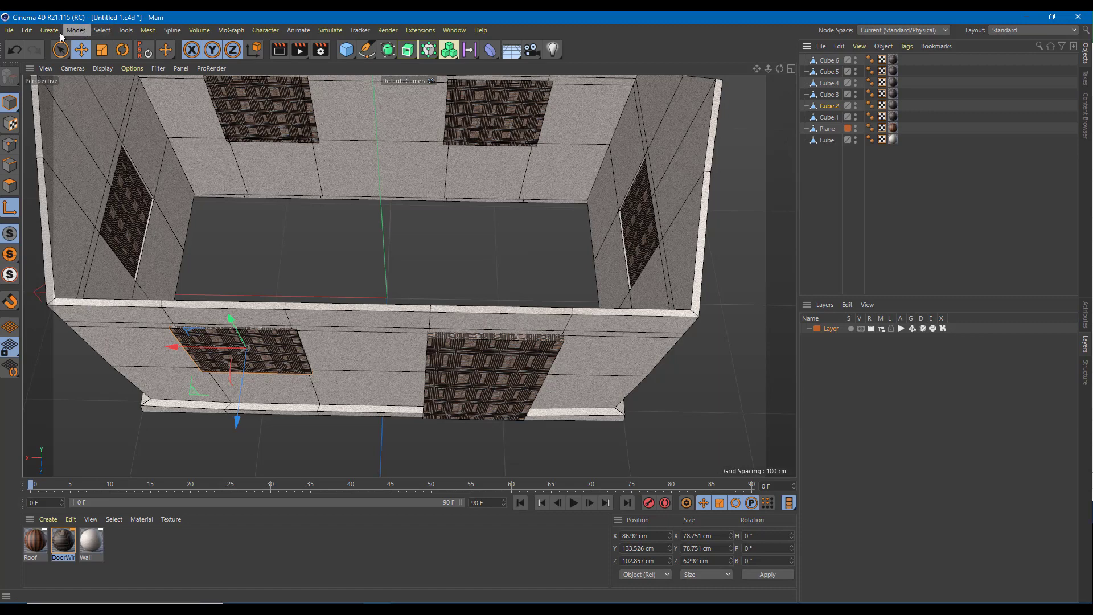
click(77, 31)
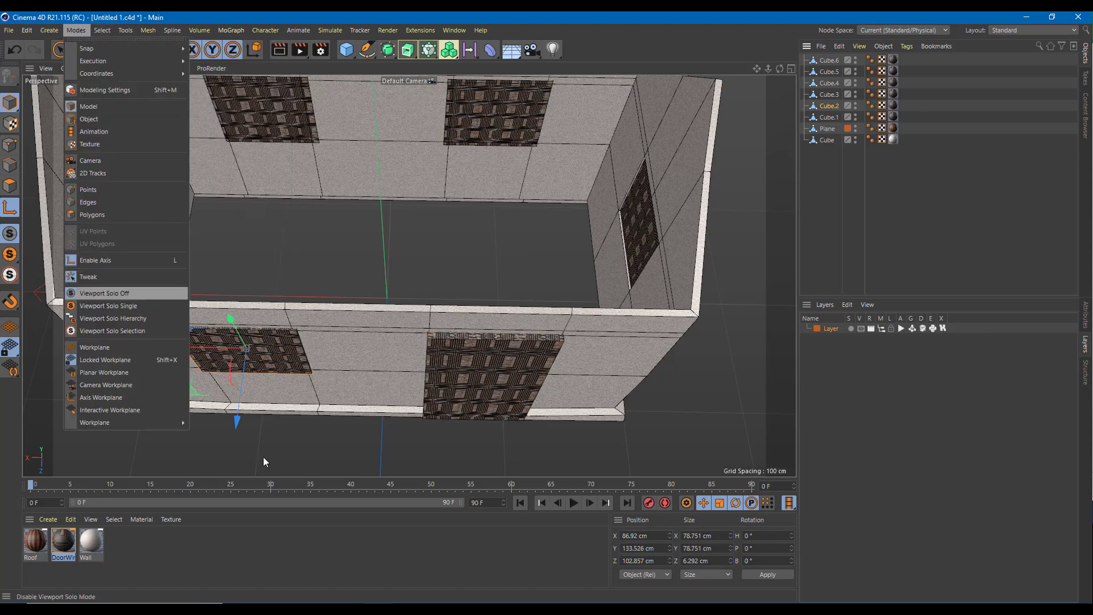
click(292, 436)
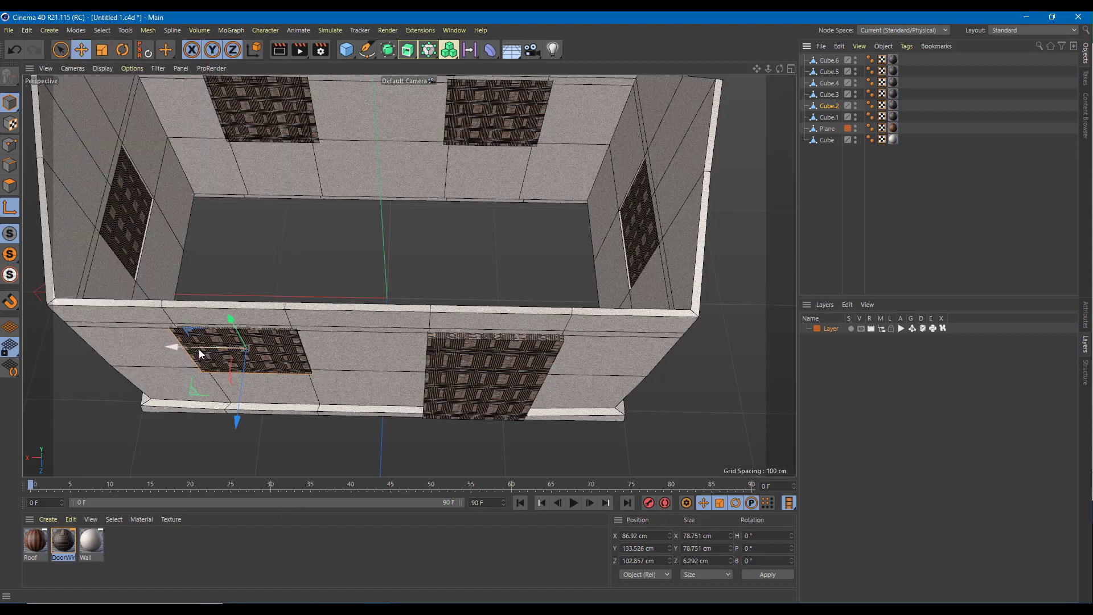
alt+drag(194, 353, 323, 382)
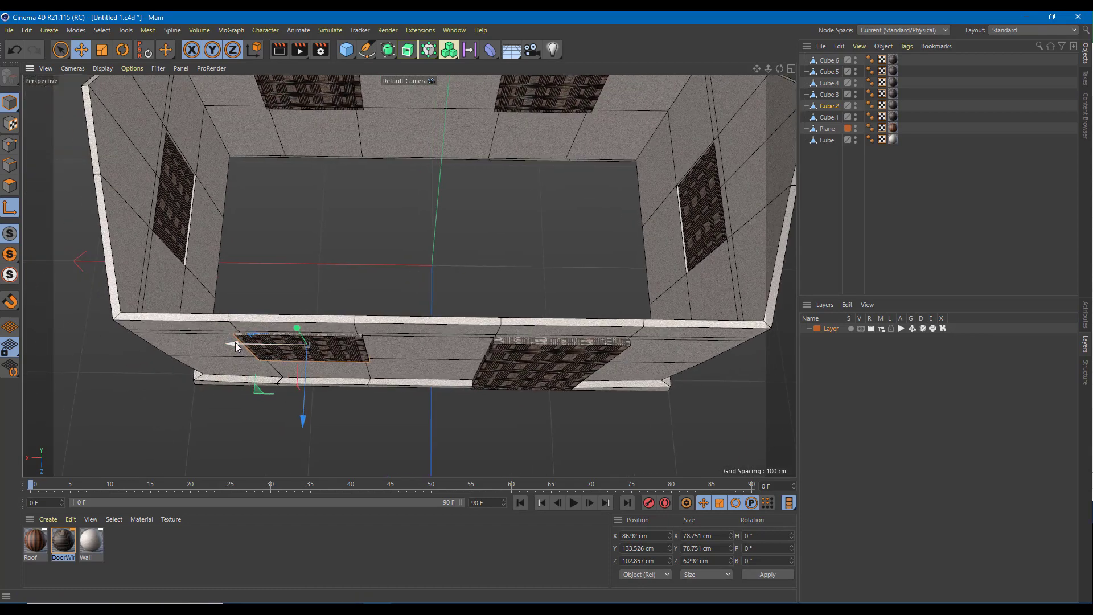
drag(235, 342, 277, 283)
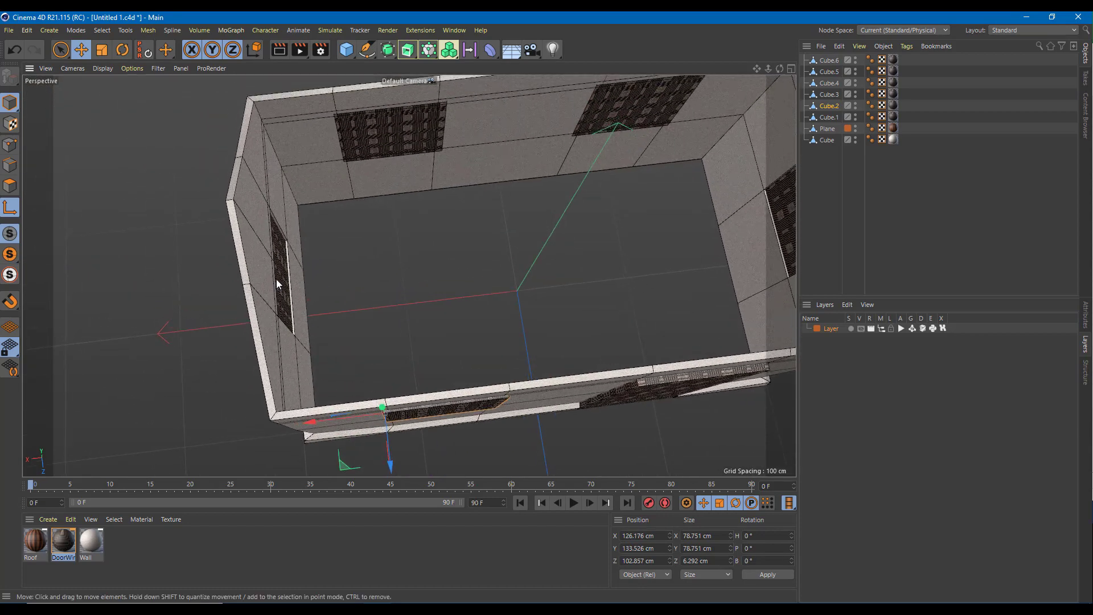
Step: Move the axes of the rear windows Cube.3 and Cube.4 to their outer vertical edges, placing Cube.4's at about X -127.1 cm
click(829, 94)
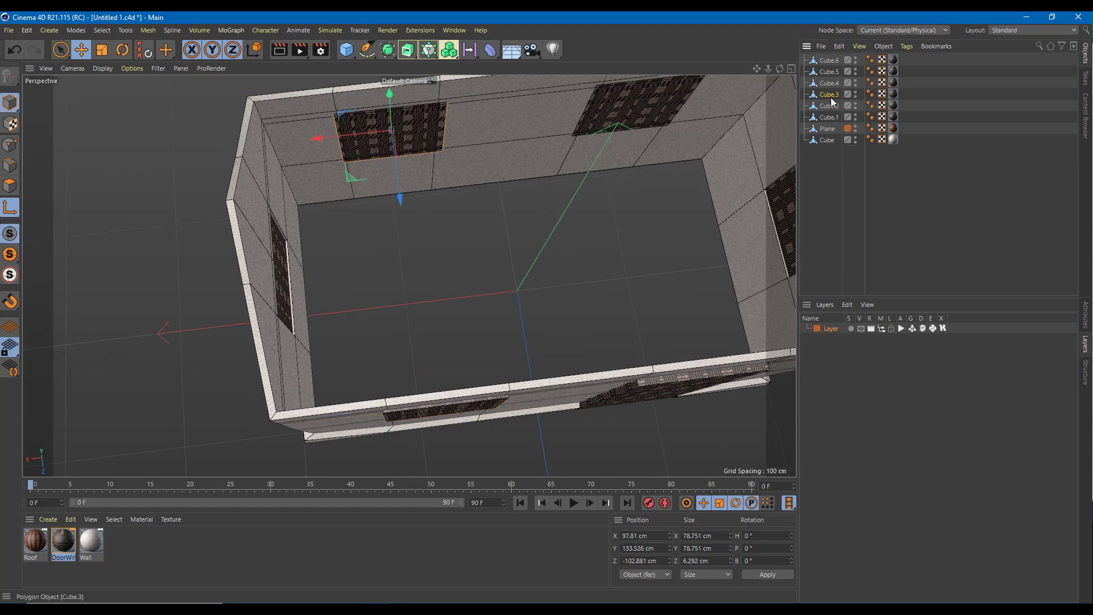
drag(362, 133, 424, 135)
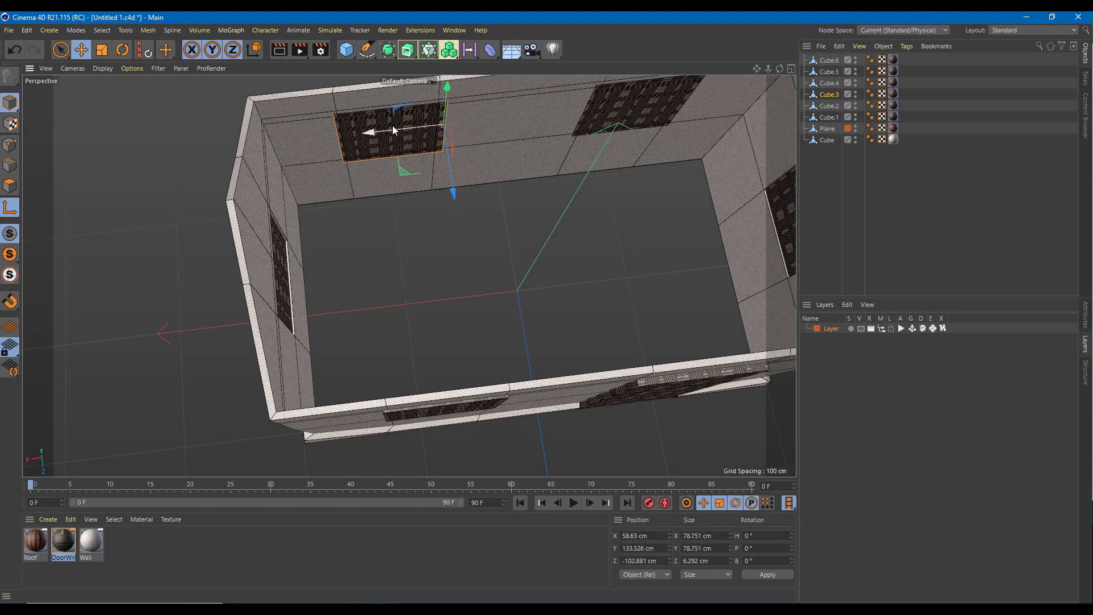
drag(392, 129, 281, 135)
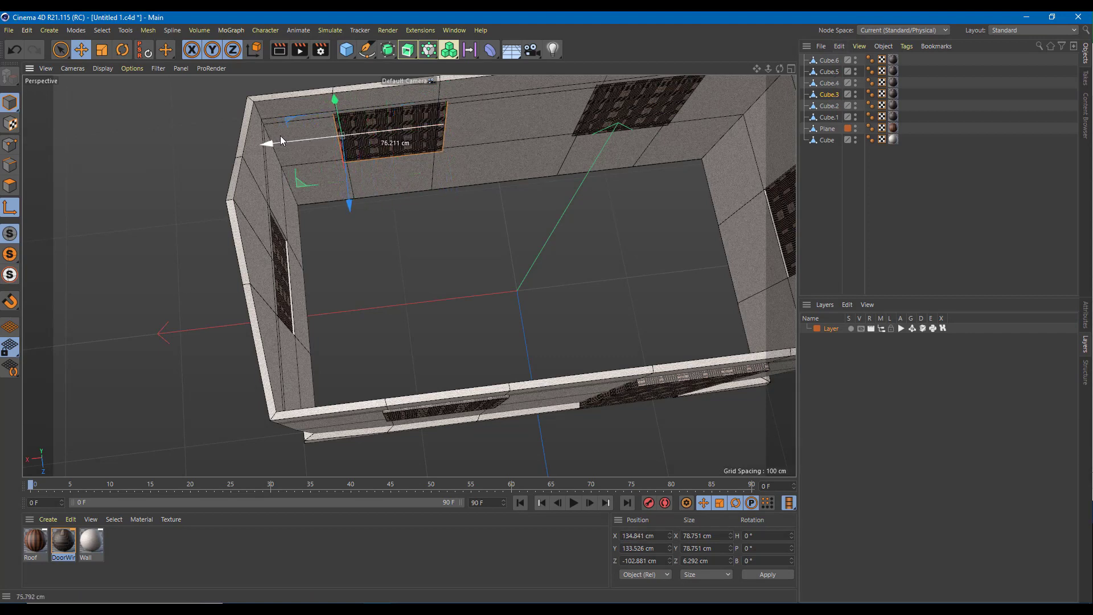
click(829, 85)
mouse_move(643, 114)
mouse_down()
mouse_move(595, 107)
mouse_move(650, 107)
mouse_up()
alt+drag(695, 153, 577, 170)
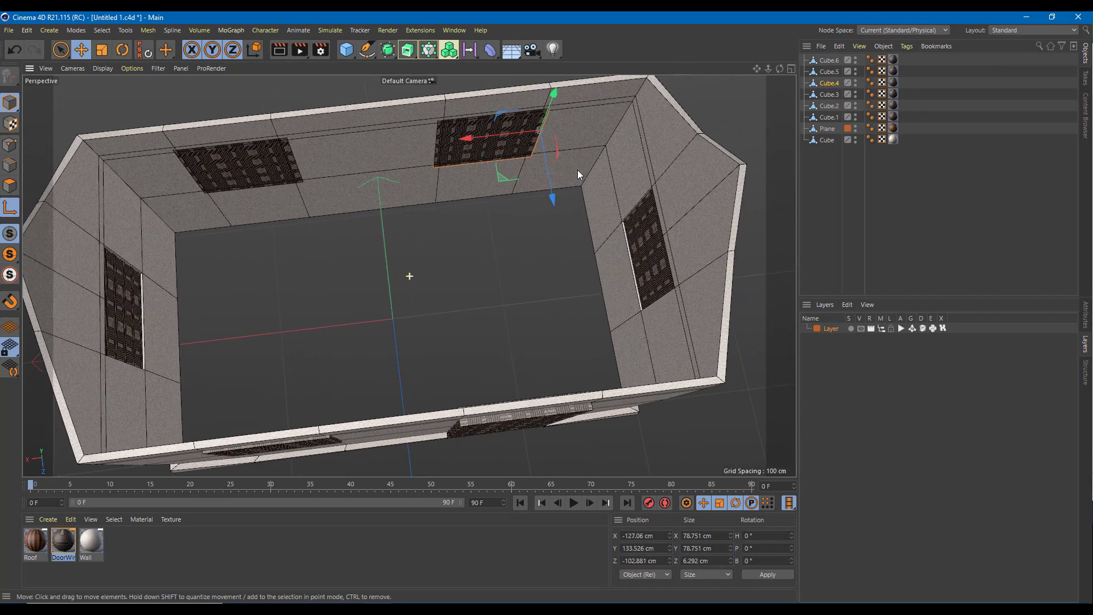
Step: Move the side windows' axes to a vertical edge: Cube.5 to about Z -35.3 cm and Cube.6 to about Z 33.9 cm
click(836, 71)
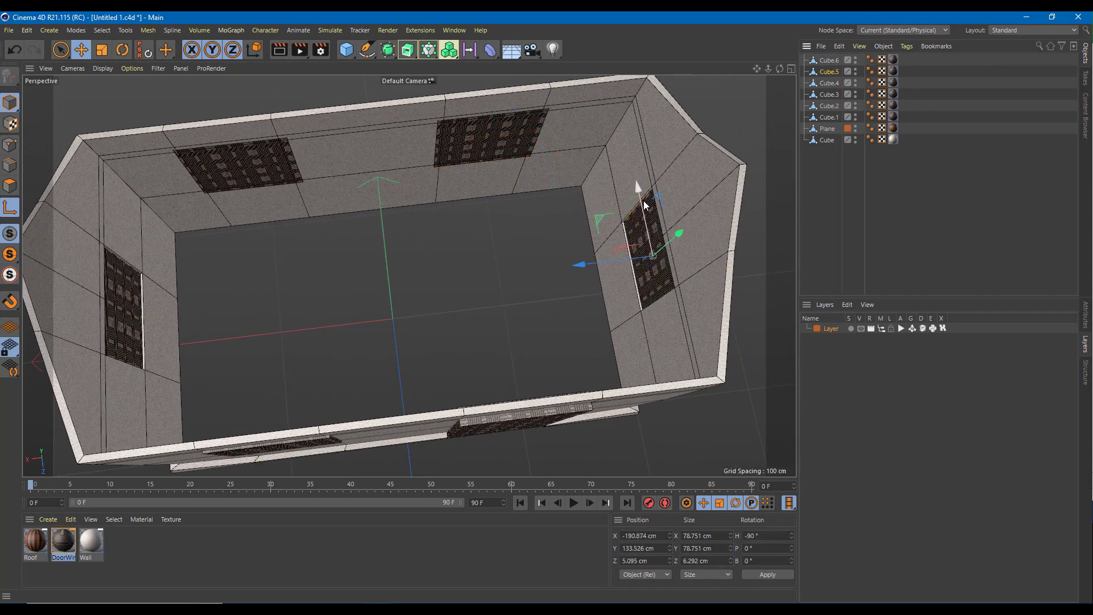
drag(643, 200, 633, 146)
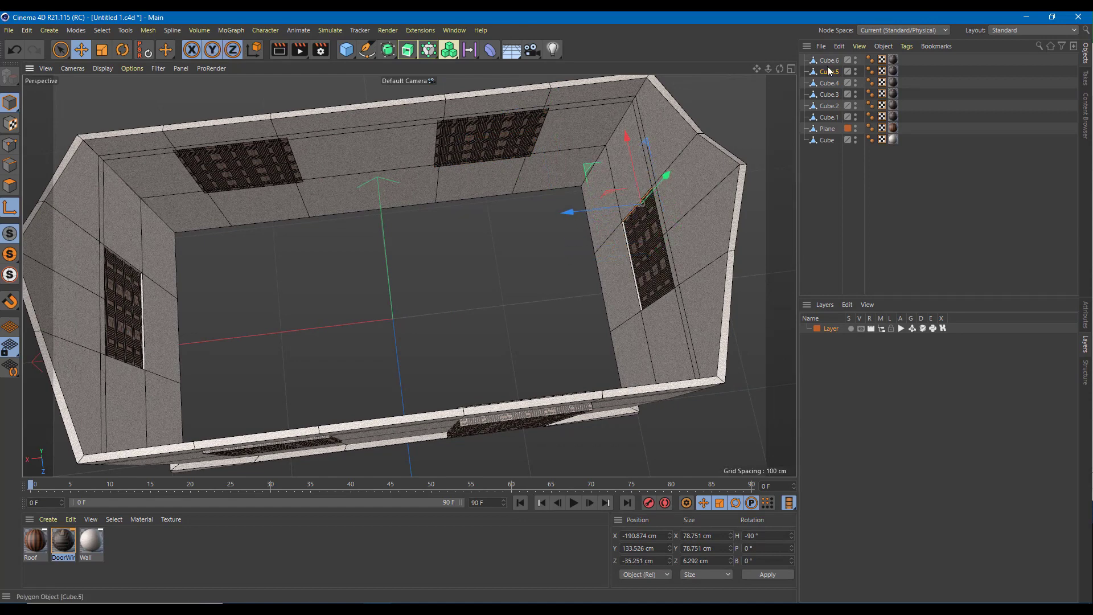
click(829, 61)
drag(119, 248, 641, 276)
Step: Reselect Cube.1 and fine-tune the front door's axis on its hinge edge, to about X -37.2 cm
click(830, 129)
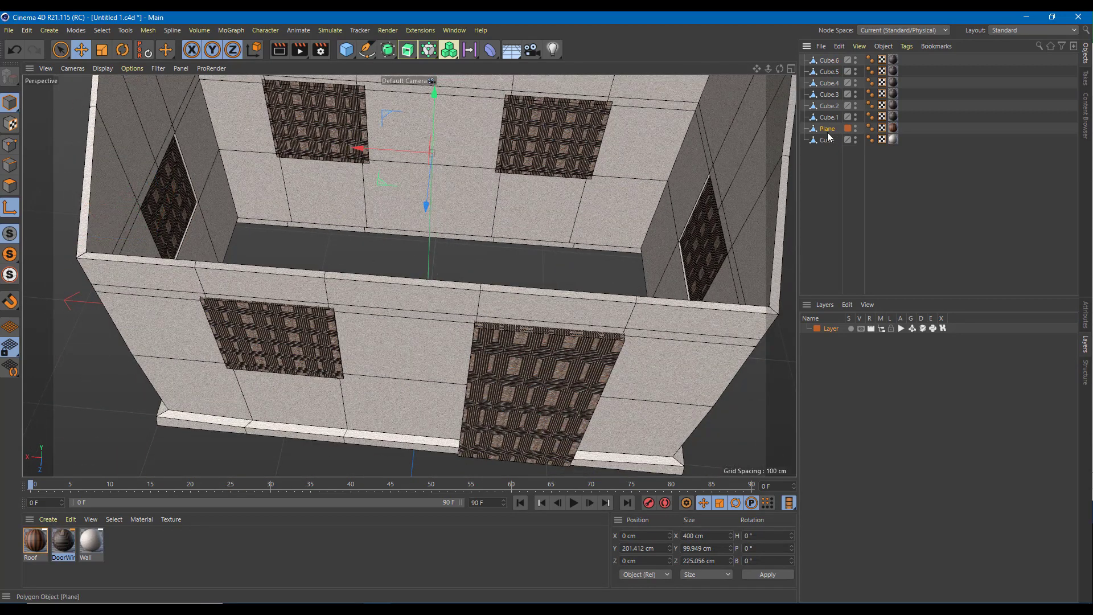
click(827, 141)
click(825, 131)
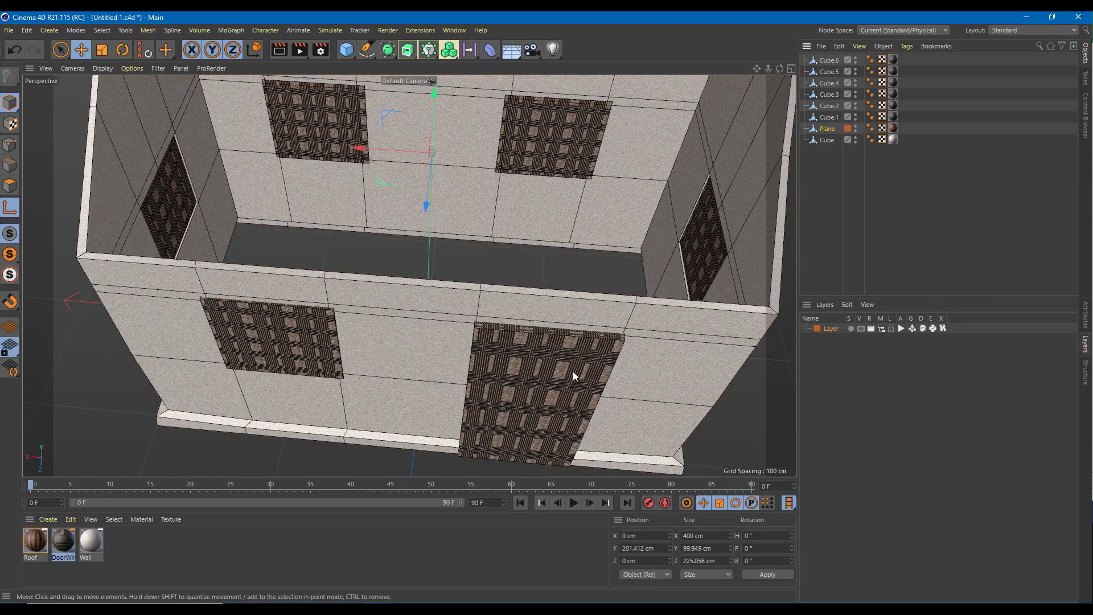
alt+drag(572, 373, 785, 243)
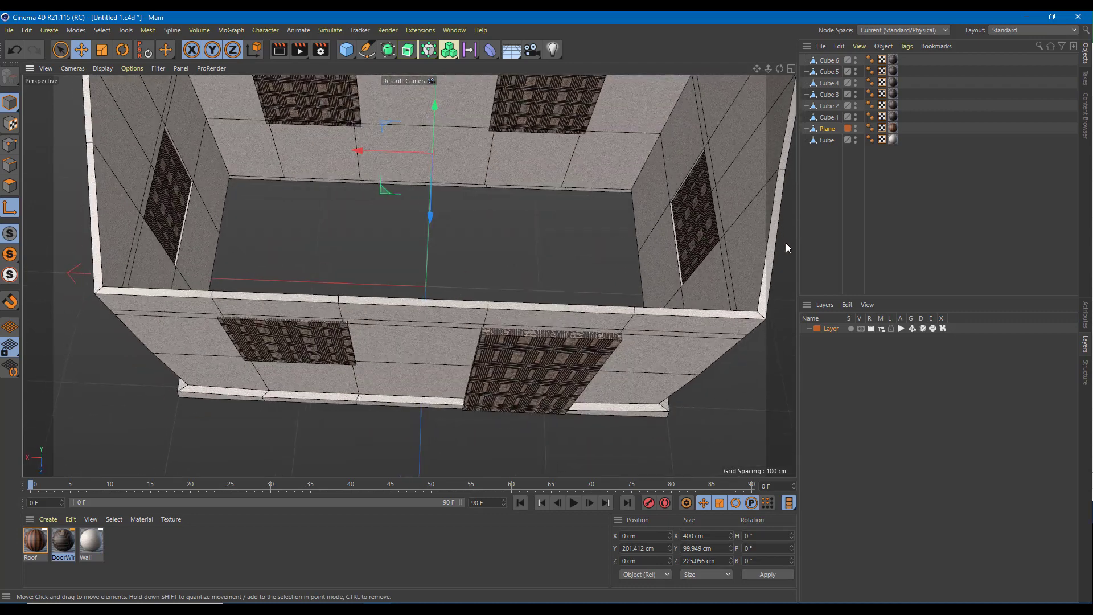
click(826, 140)
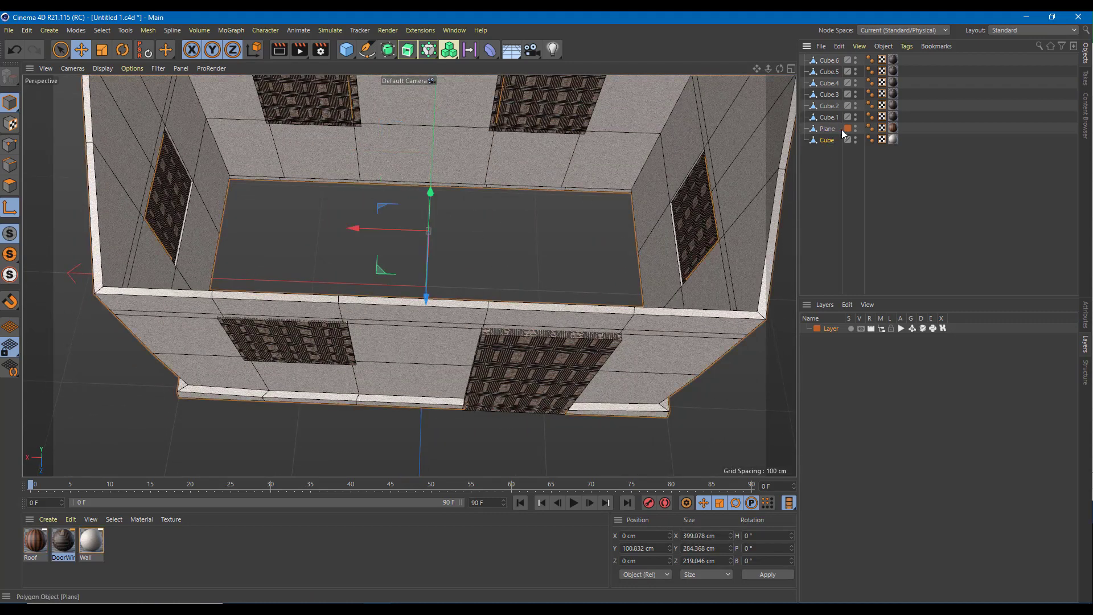
click(829, 116)
mouse_move(431, 369)
mouse_down()
mouse_move(447, 370)
mouse_move(435, 369)
mouse_up()
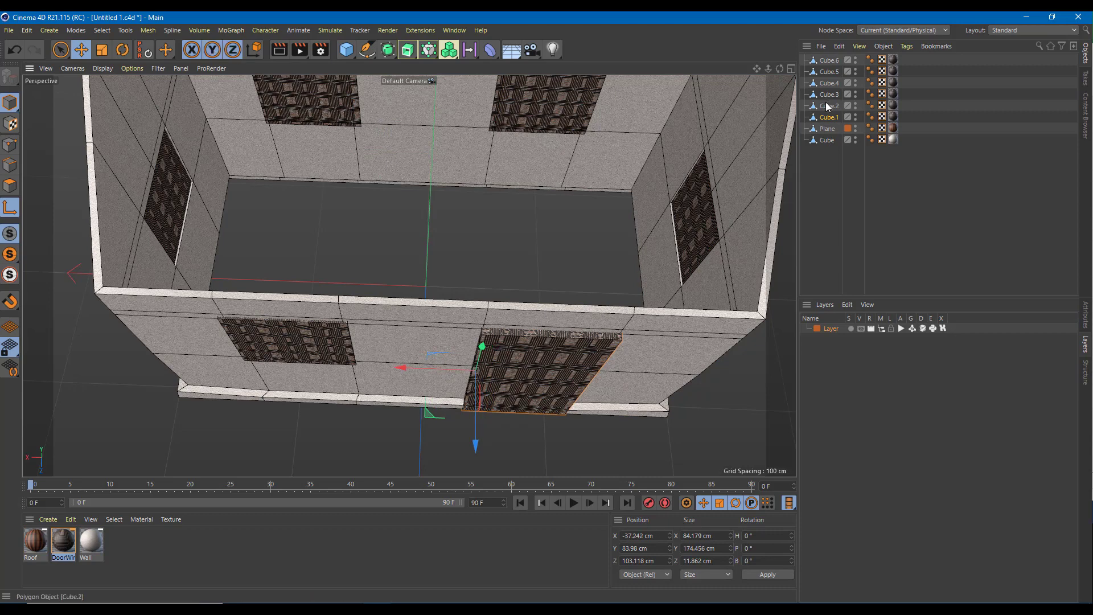
Step: Turn off Enable Axis mode and rotate the front window Cube.2 outward about its hinge edge
click(347, 345)
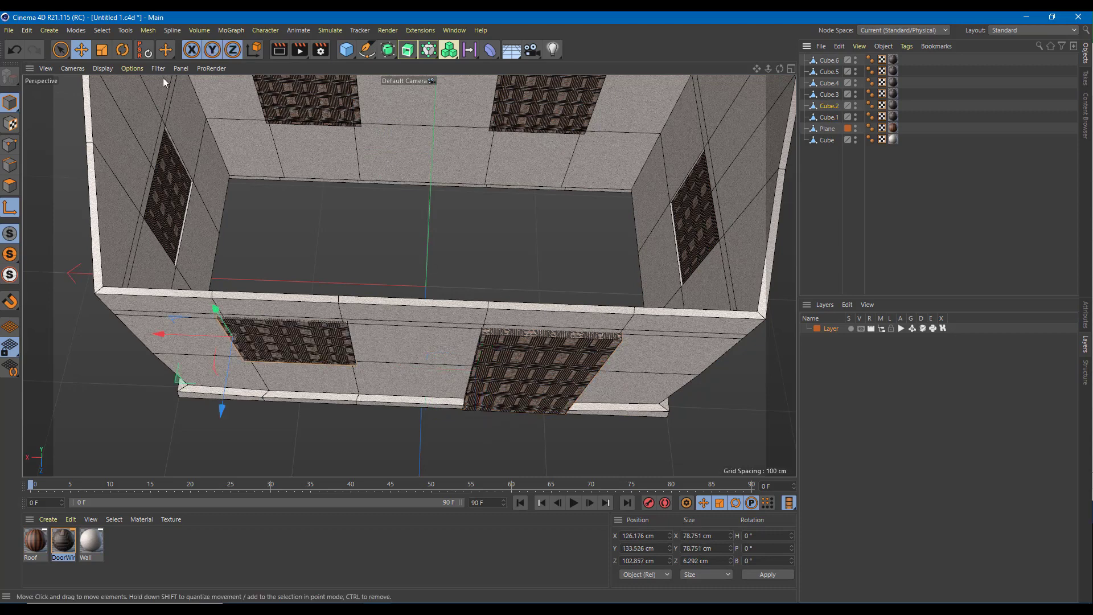
click(102, 51)
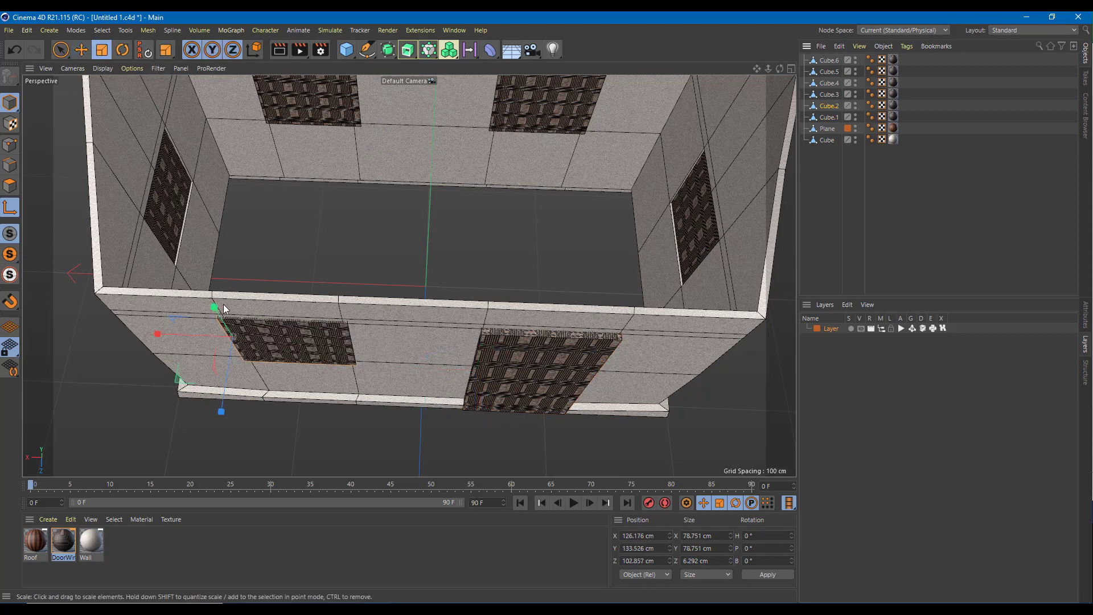
click(126, 57)
click(78, 30)
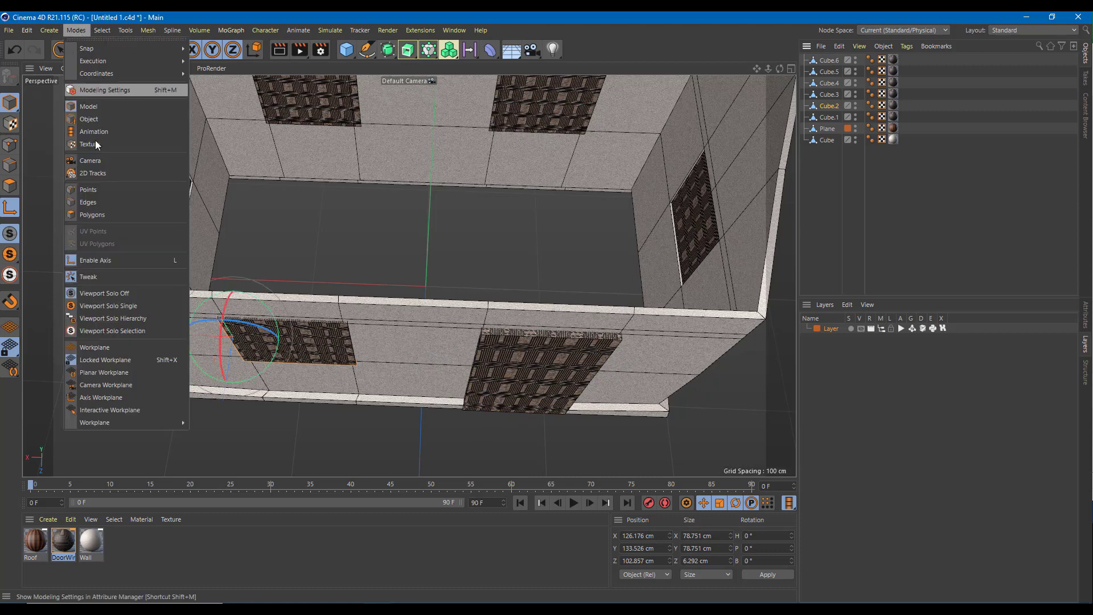
click(114, 260)
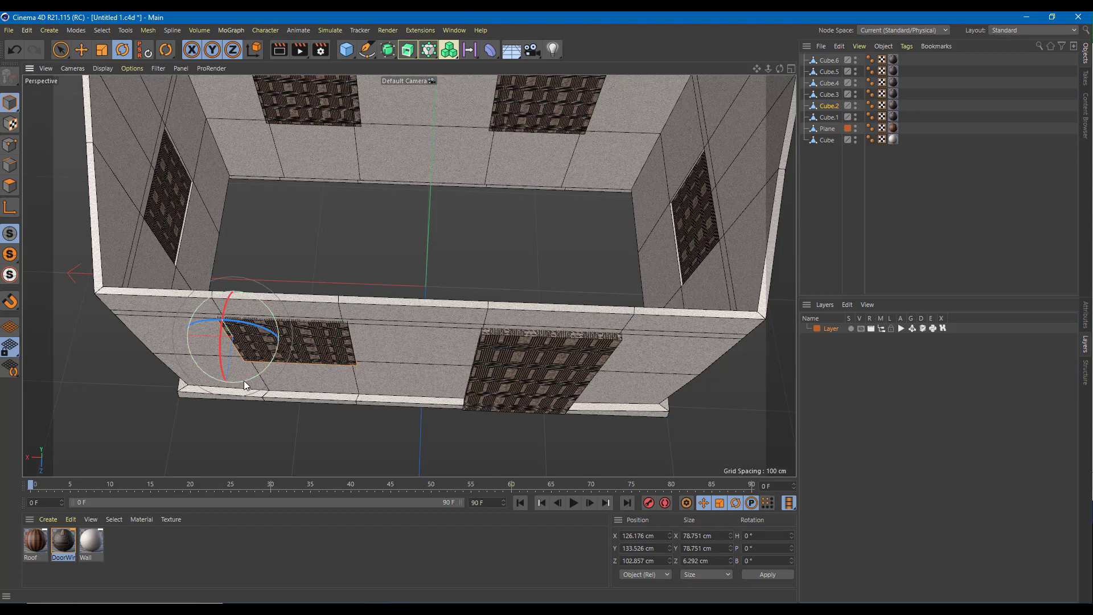
drag(244, 380, 217, 392)
Step: Swing the front door Cube.1 open to about -23.7° heading and the side window Cube.6 to about -61.4° heading
click(507, 364)
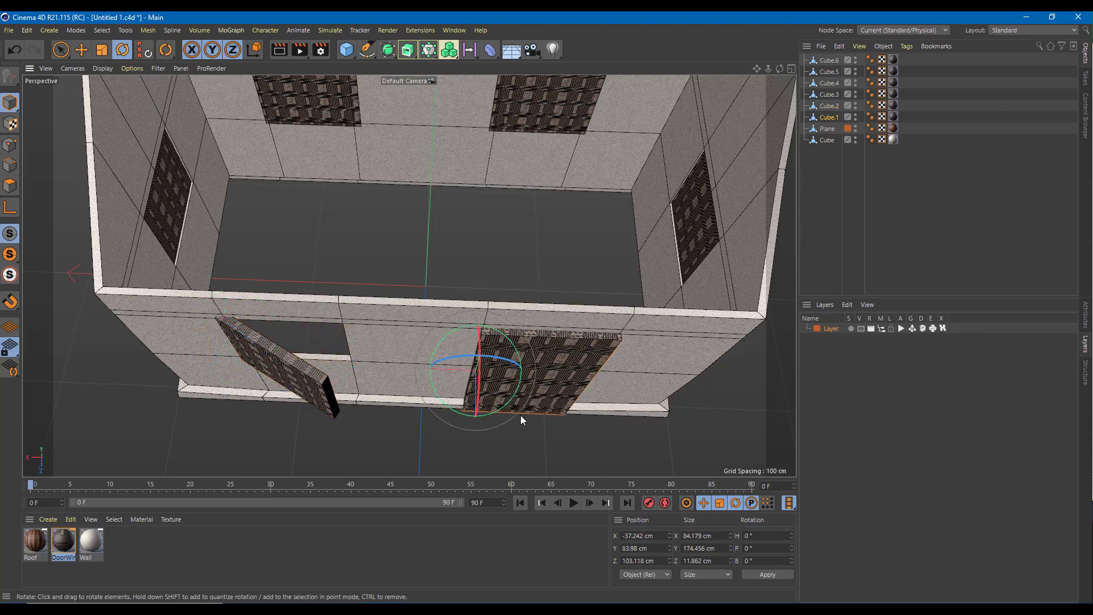
drag(499, 409, 482, 421)
click(175, 193)
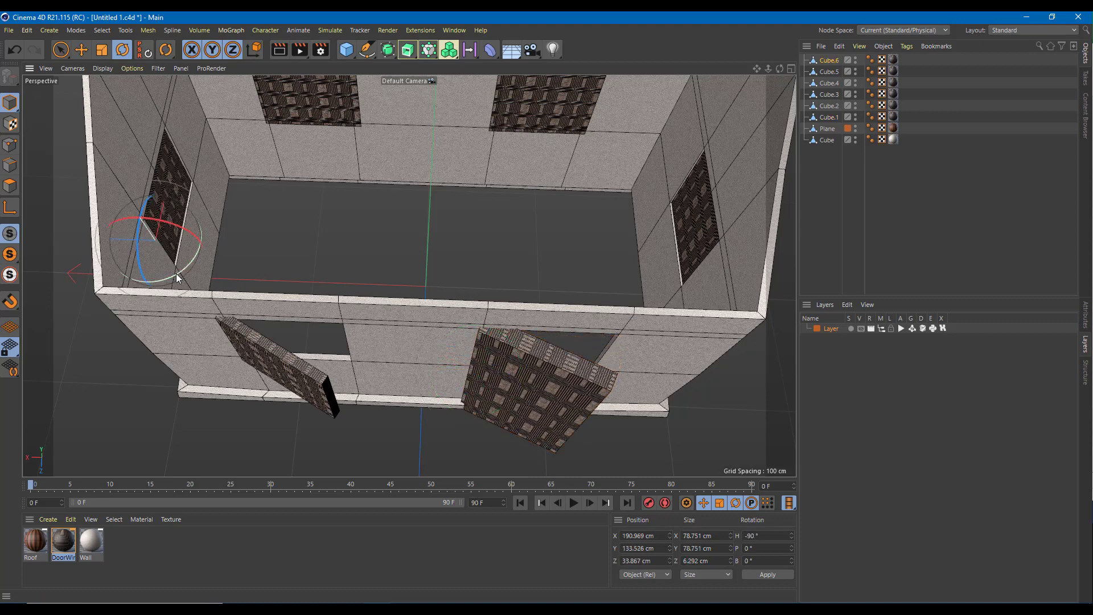
drag(176, 273, 207, 255)
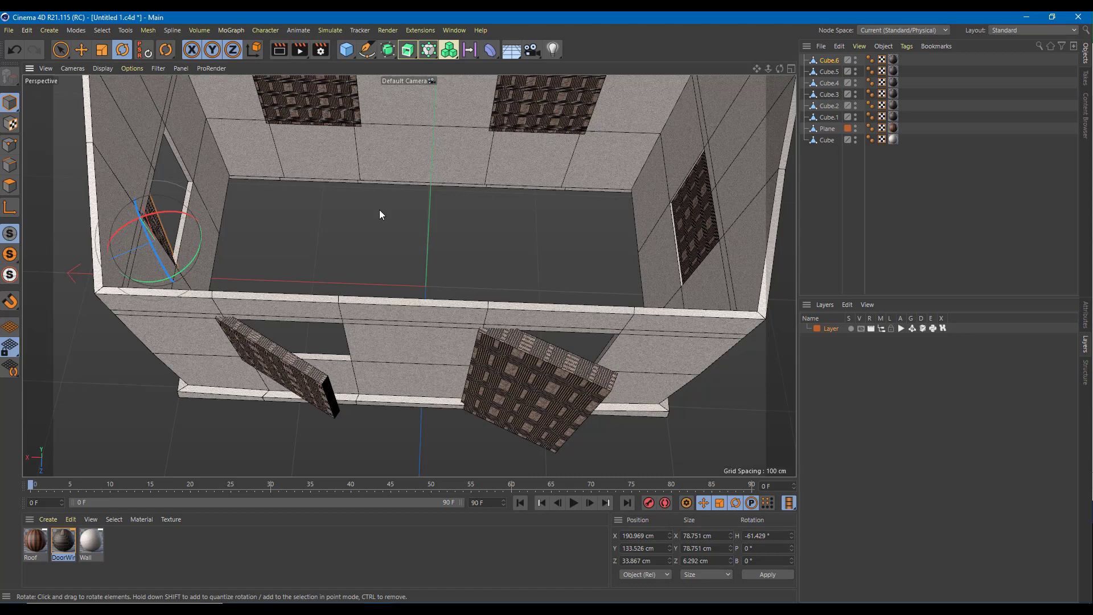
Step: Rotate the side window Cube.5 to about -88.6° heading and swing the rear window Cube.4 slightly open
click(687, 210)
mouse_move(658, 200)
mouse_down()
mouse_move(647, 200)
mouse_move(655, 201)
mouse_up()
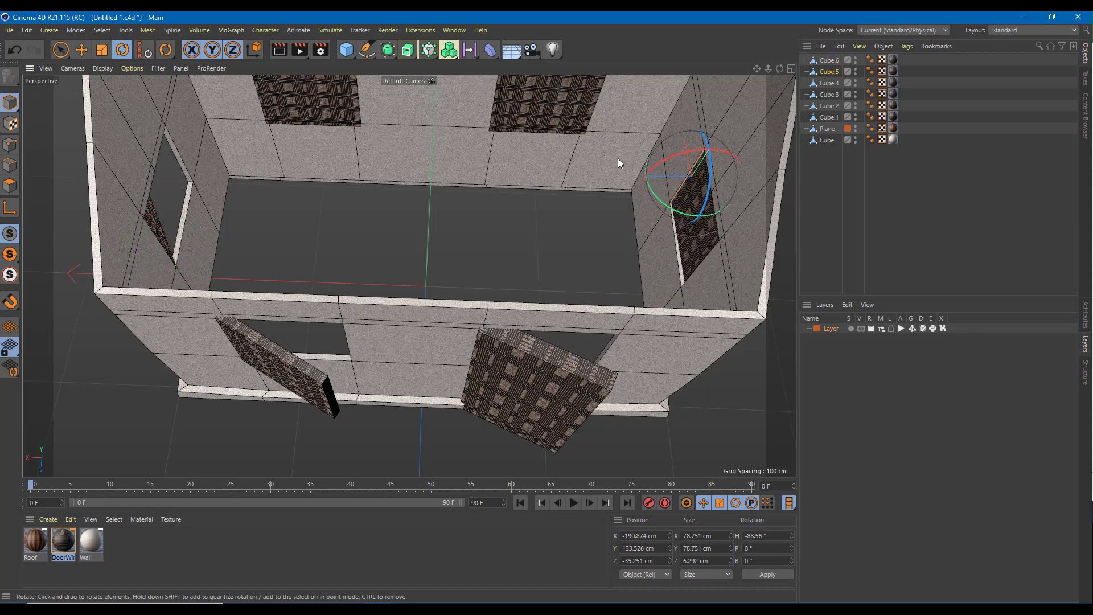
alt+middle_drag(547, 114, 548, 224)
click(552, 227)
drag(572, 247, 563, 247)
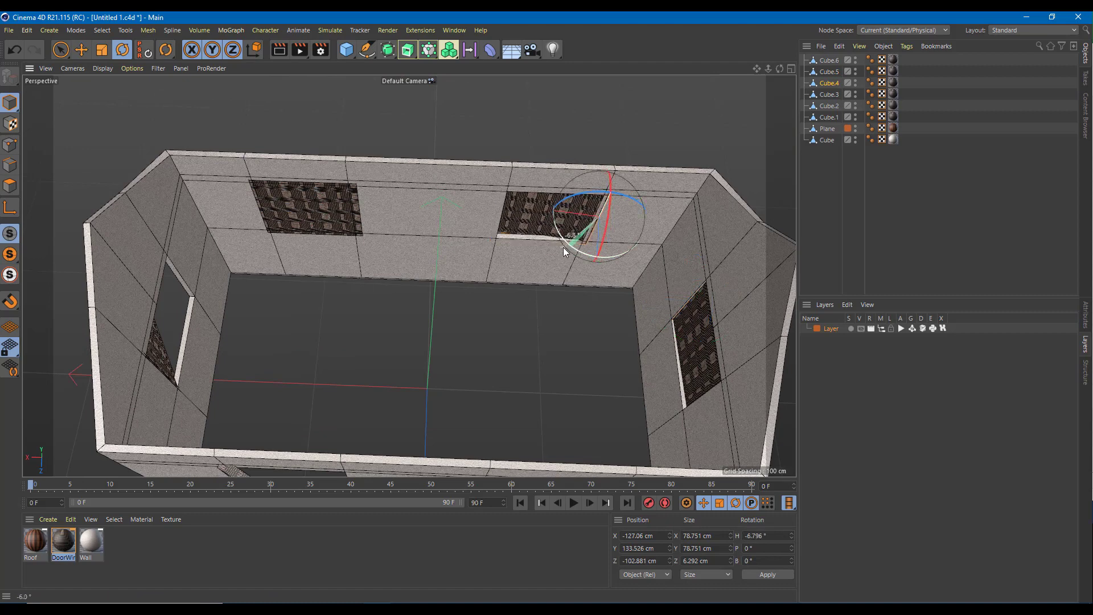
Step: Swing the rear window Cube.3 open and adjust the front window Cube.2 to about -15.3° heading
click(339, 233)
drag(281, 238, 473, 254)
scroll(452, 215, down, 5)
click(388, 269)
drag(388, 268, 449, 364)
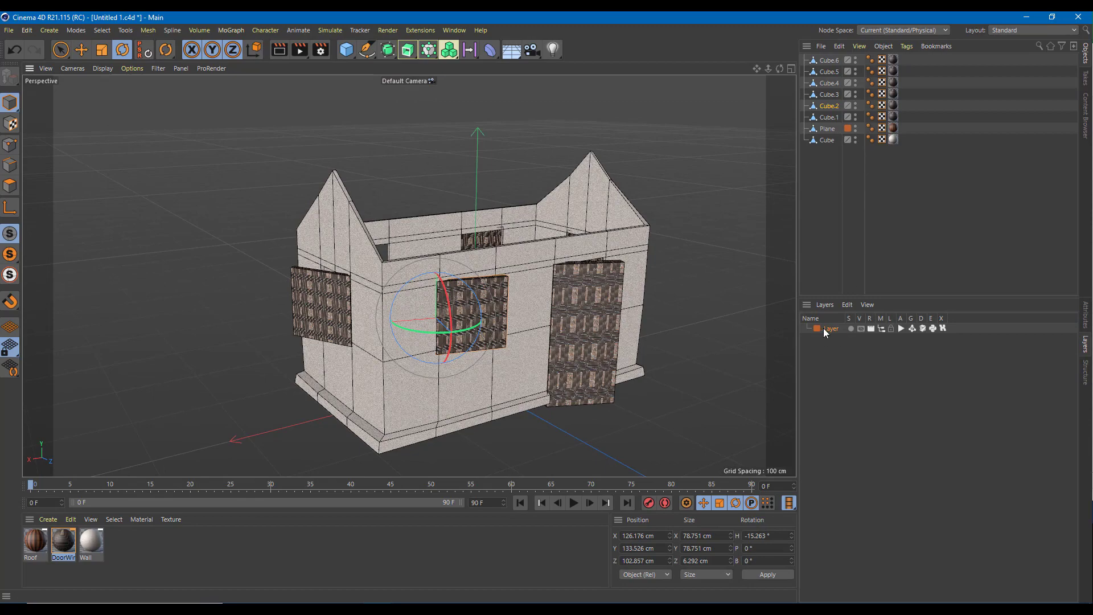
Step: Make the roof layer visible in the viewport again and render the current view of the house
click(860, 328)
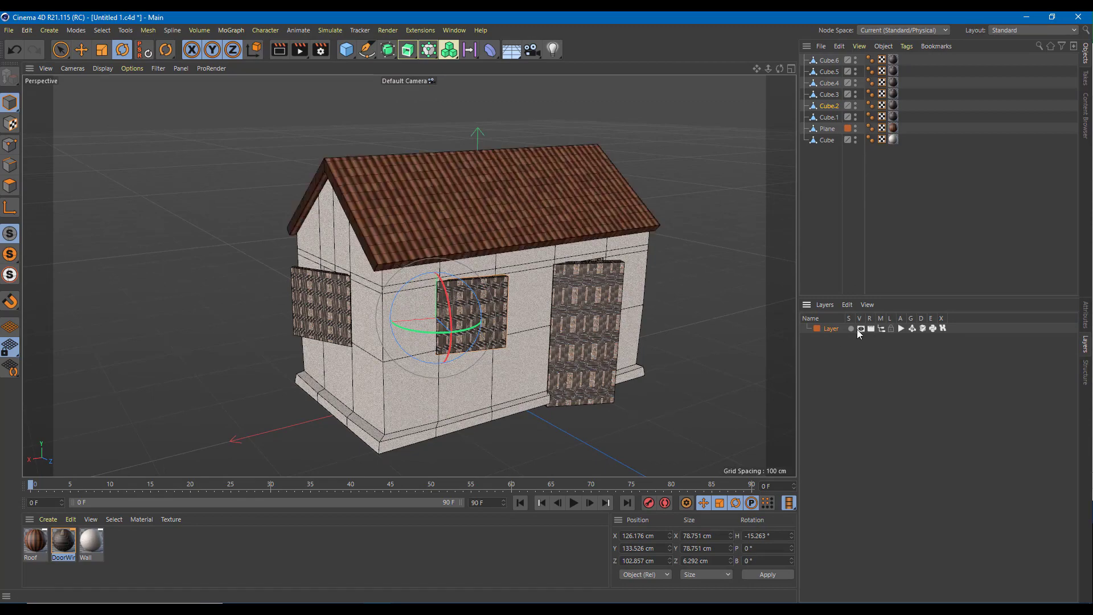
scroll(630, 234, up, 10)
scroll(637, 238, down, 8)
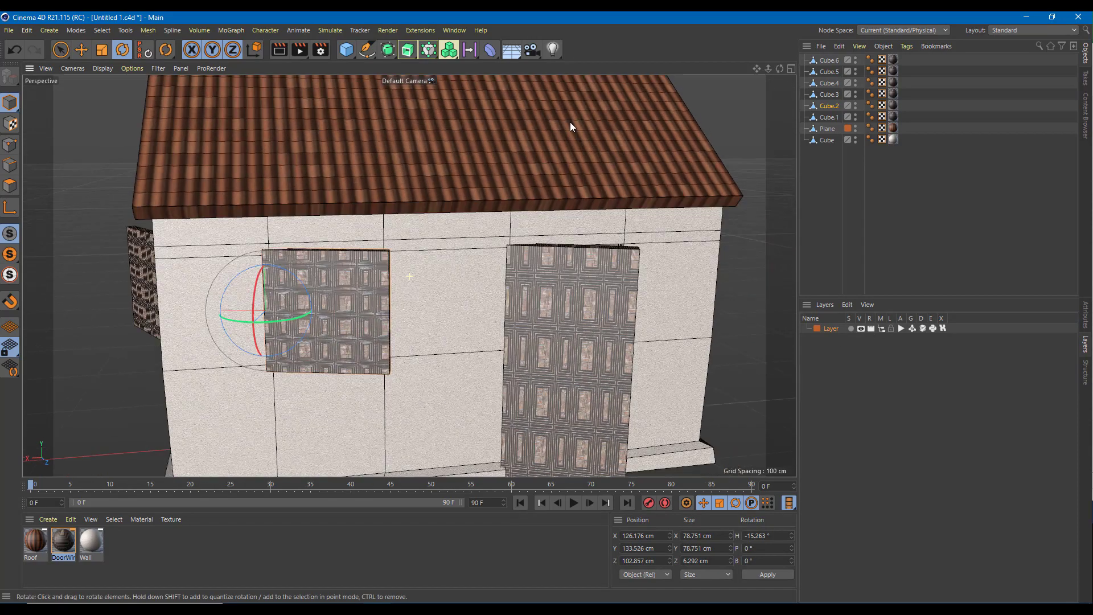
alt+drag(571, 201, 612, 268)
key(ctrl+r)
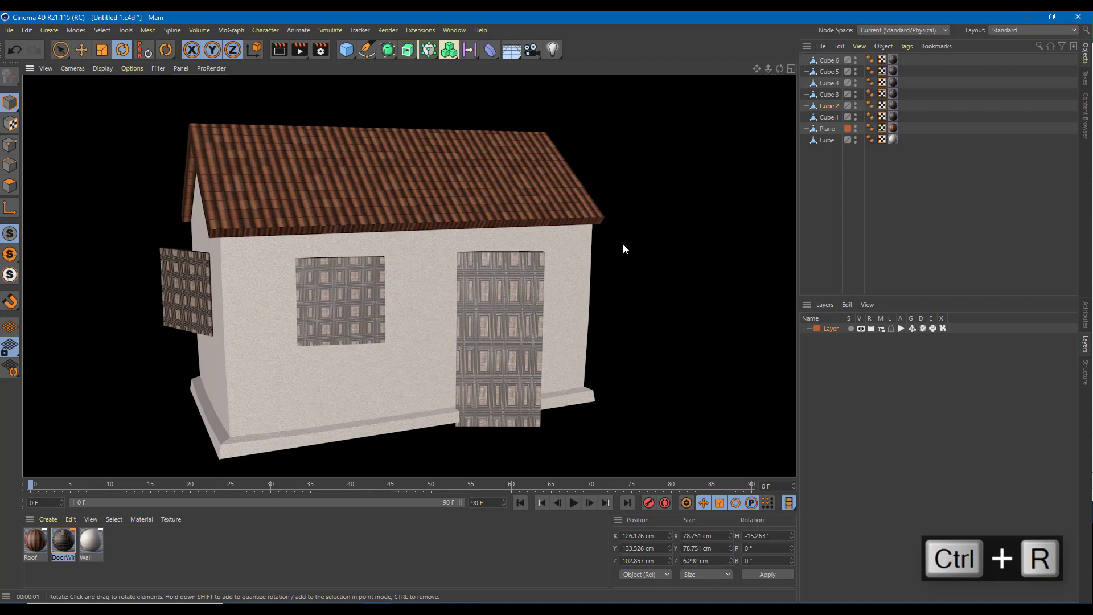
Step: Move the open front door slightly outward from the wall, to about X -38.4 cm and Z 105.1 cm
alt+drag(589, 303, 575, 365)
click(508, 316)
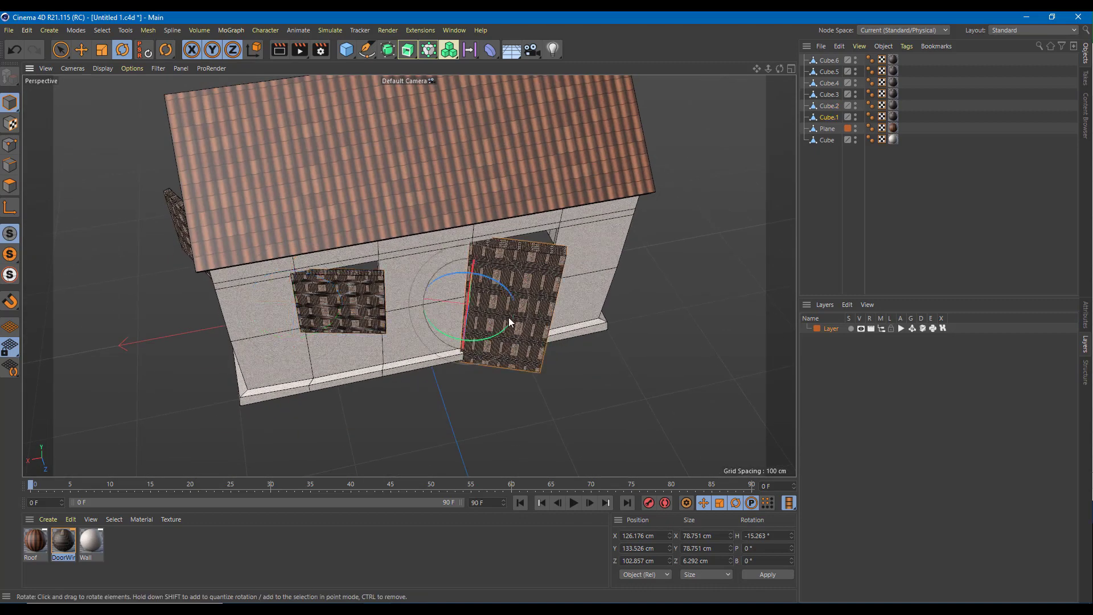
click(82, 50)
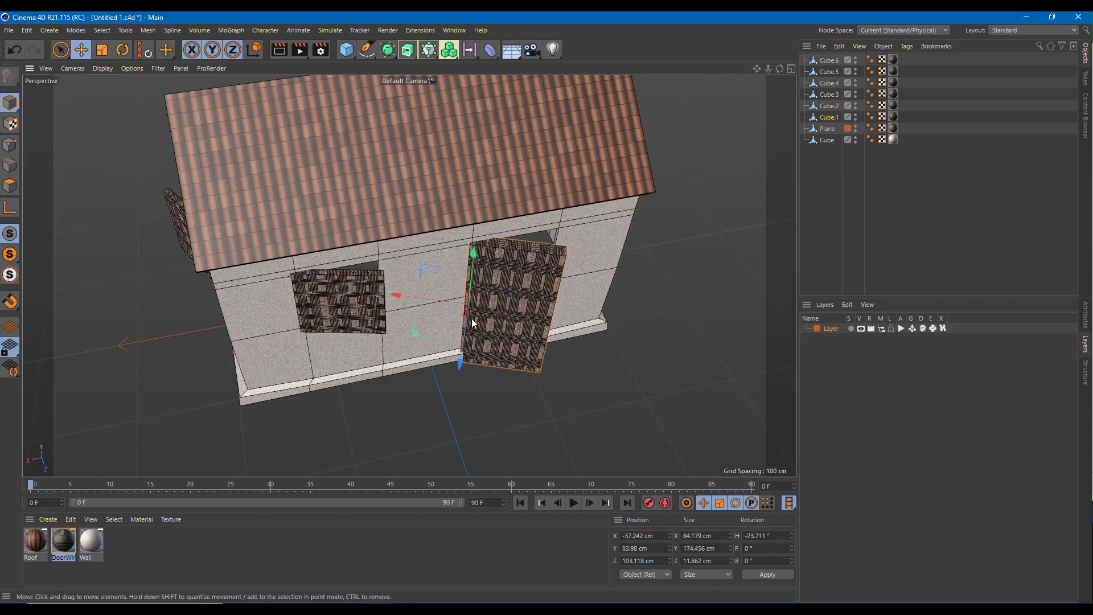
alt+drag(484, 364, 420, 340)
alt+drag(579, 378, 298, 368)
scroll(290, 379, down, 3)
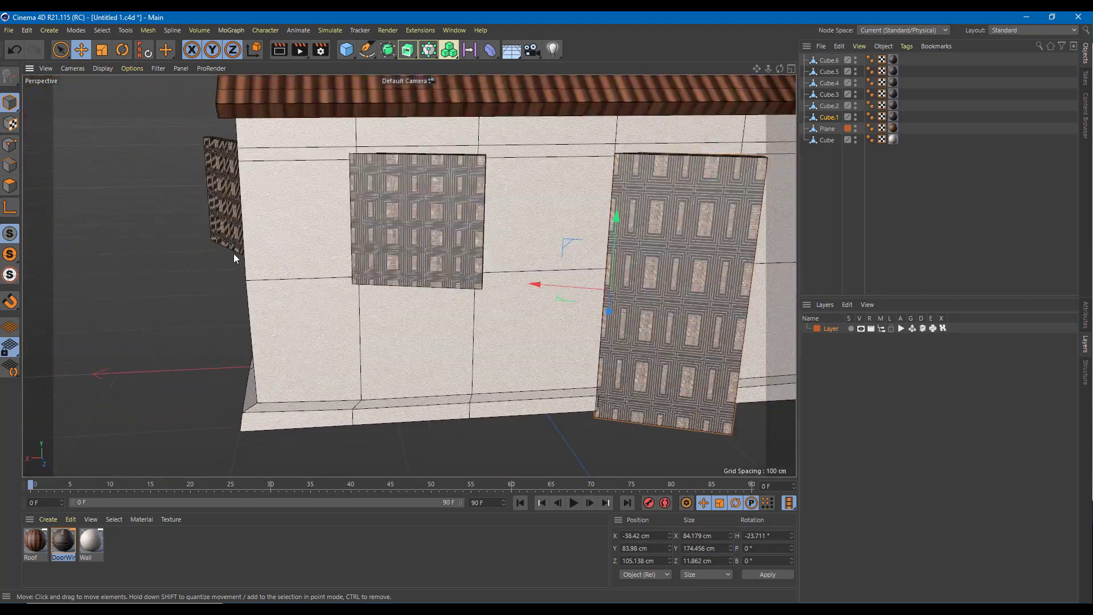
Step: Select the house body Cube in edge mode and loop-cut its front wall close to the vertical corner at about 97.4%
alt+drag(233, 254, 341, 268)
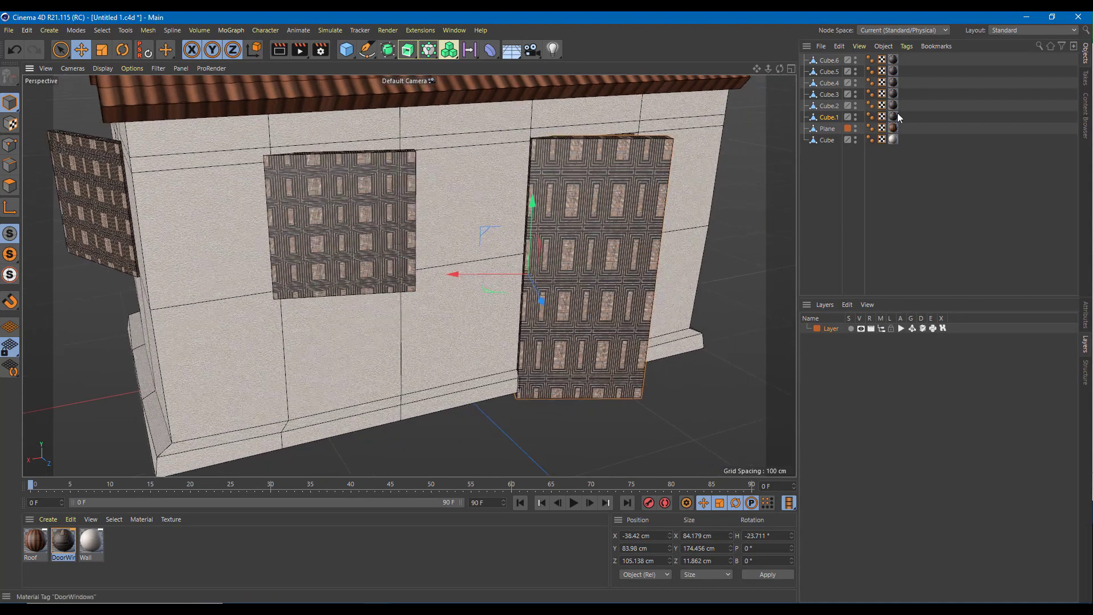
click(827, 140)
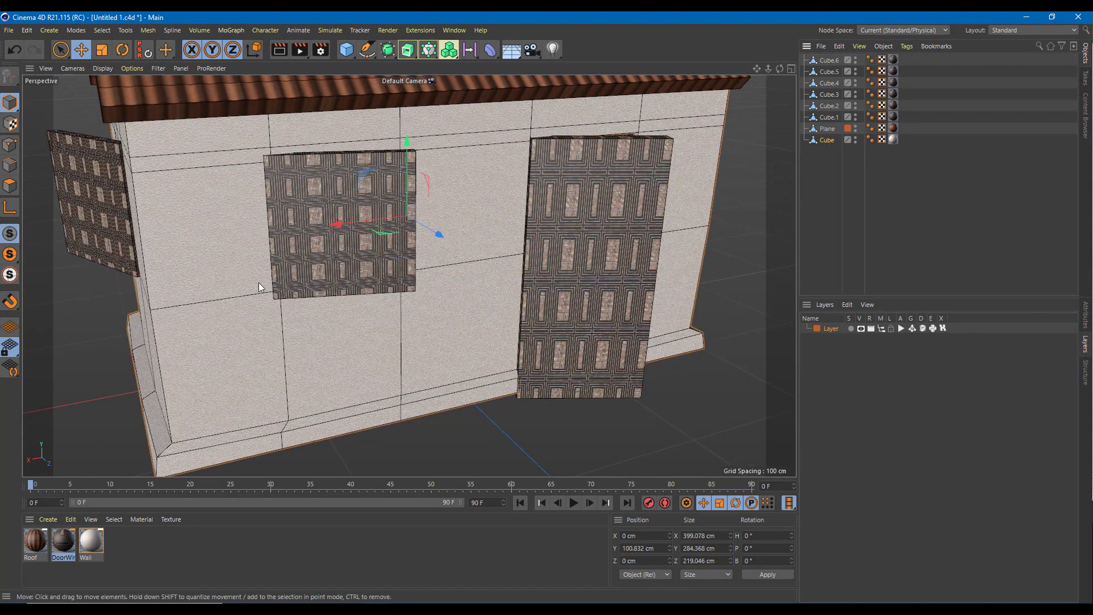
alt+drag(259, 283, 289, 281)
scroll(244, 399, up, 3)
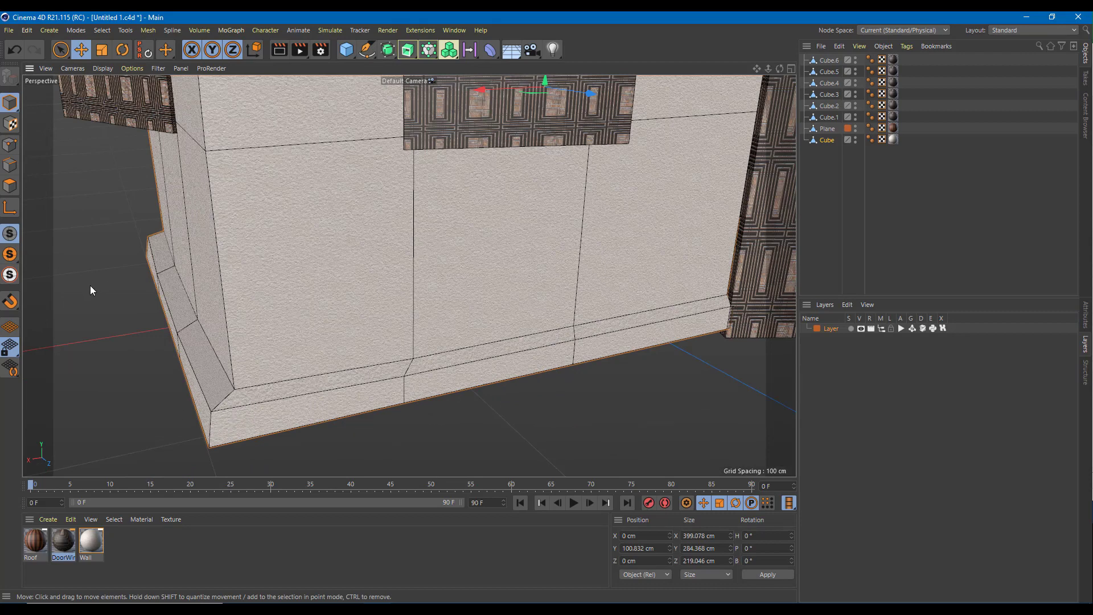
click(9, 165)
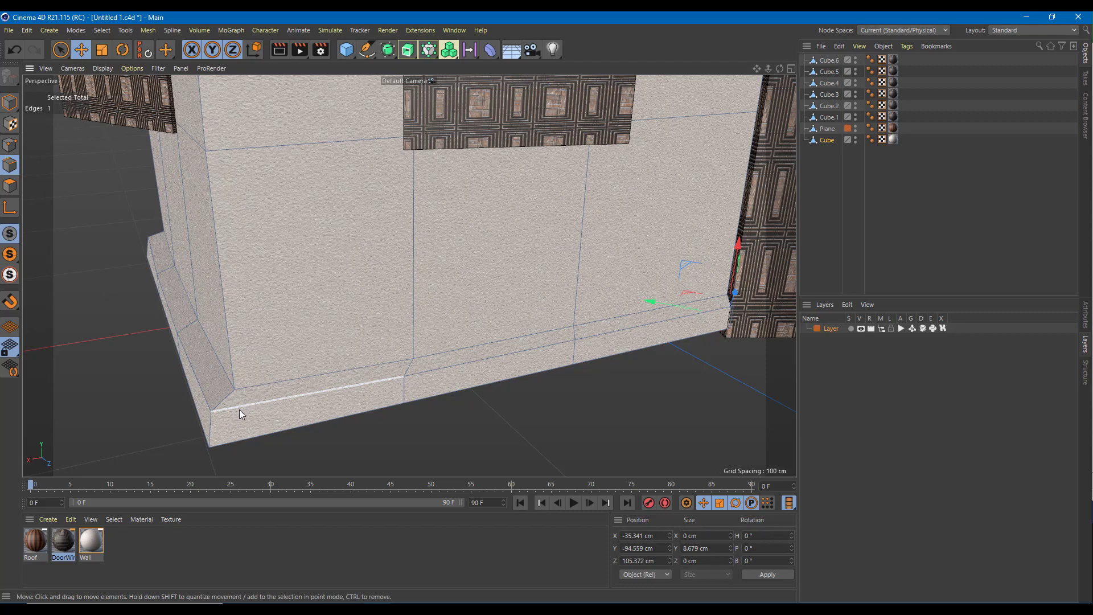
key(k)
key(l)
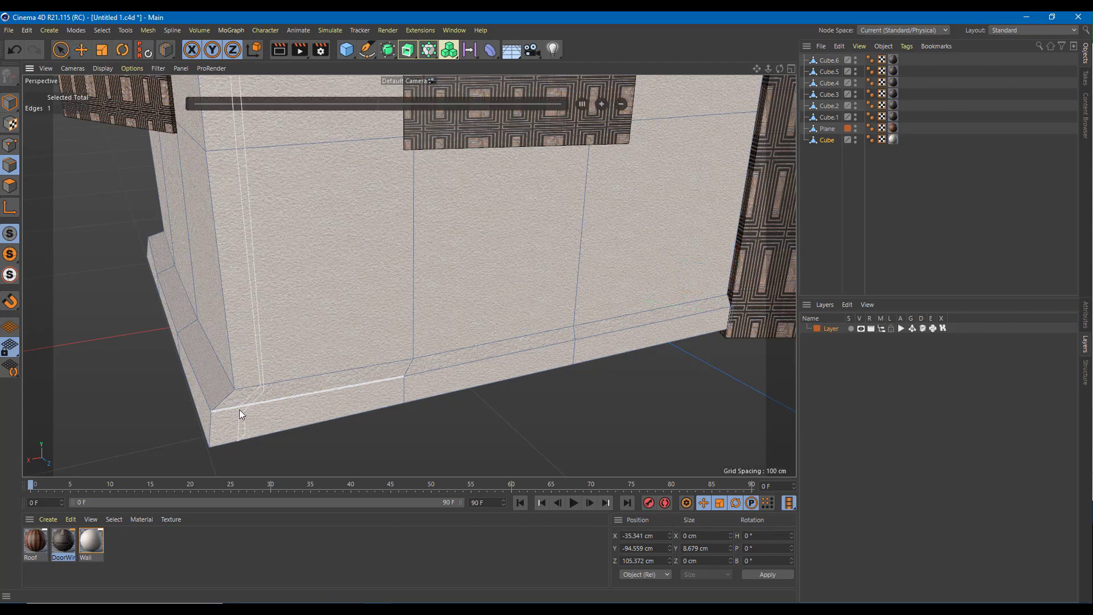
click(208, 407)
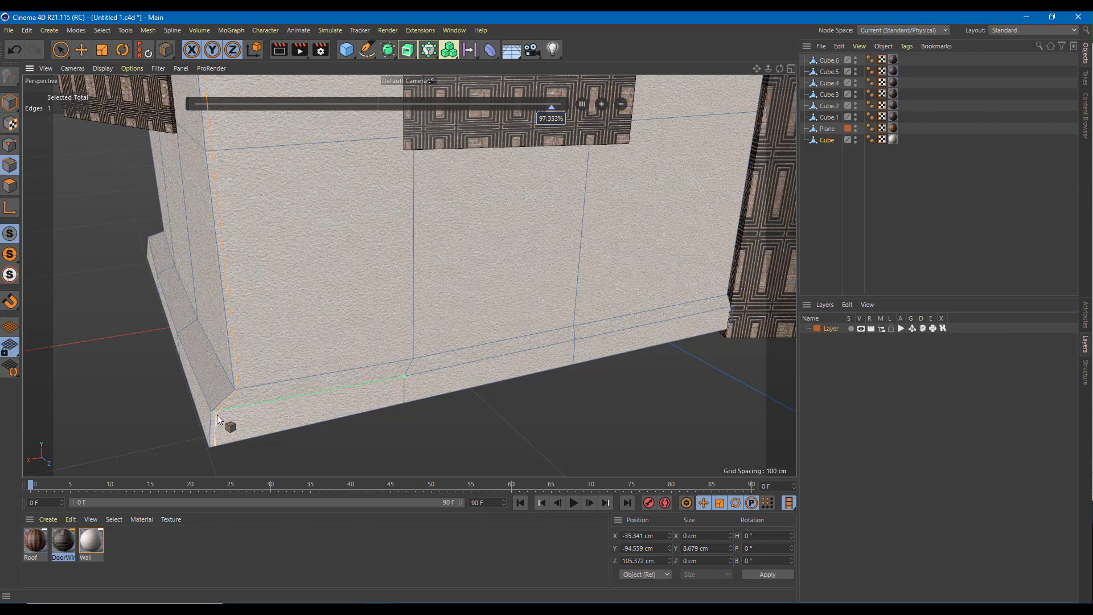
Step: Loop-cut the house walls close to the remaining vertical corners, using offsets of about 1.4%, 97.4%, 96.7% and 4.7%
alt+drag(217, 414, 268, 425)
alt+middle_drag(267, 424, 287, 111)
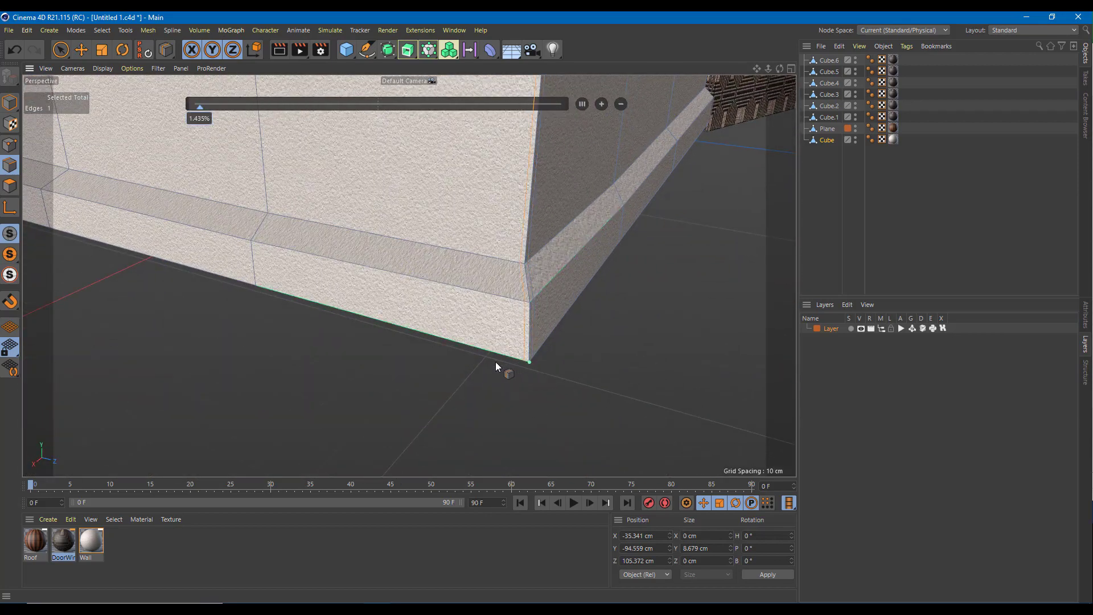
scroll(353, 349, down, 3)
alt+drag(230, 304, 340, 281)
alt+middle_drag(340, 281, 205, 61)
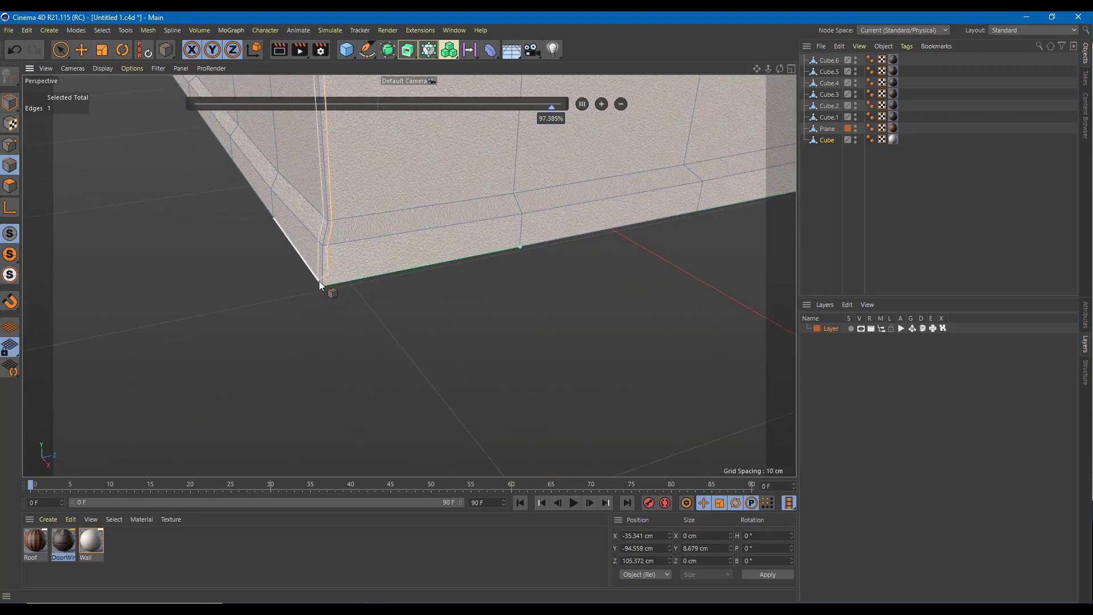
alt+drag(311, 283, 398, 280)
alt+drag(273, 268, 323, 285)
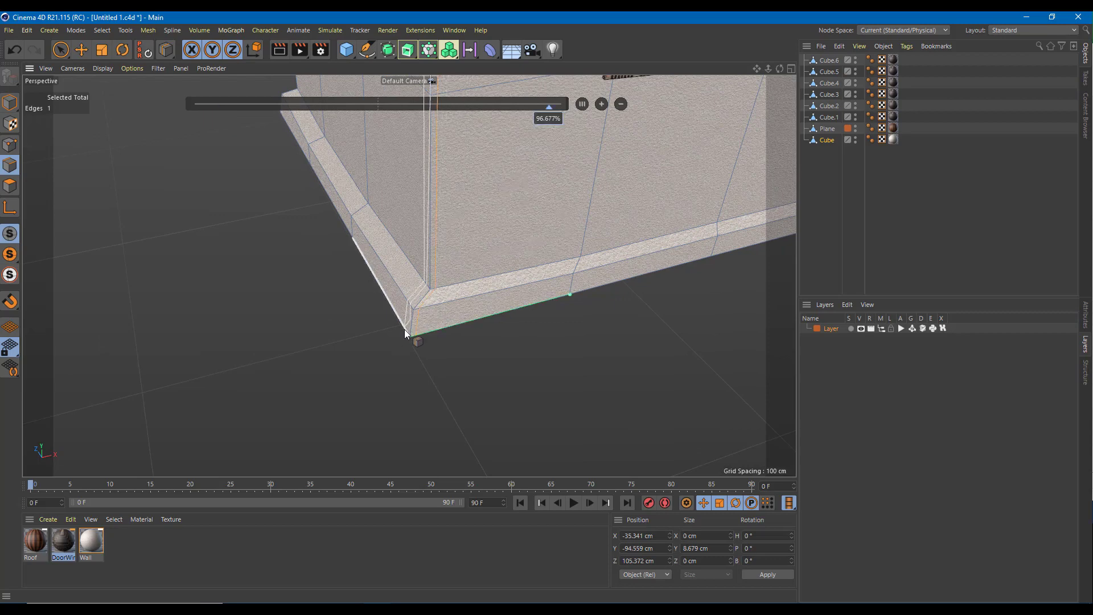
alt+drag(248, 296, 367, 324)
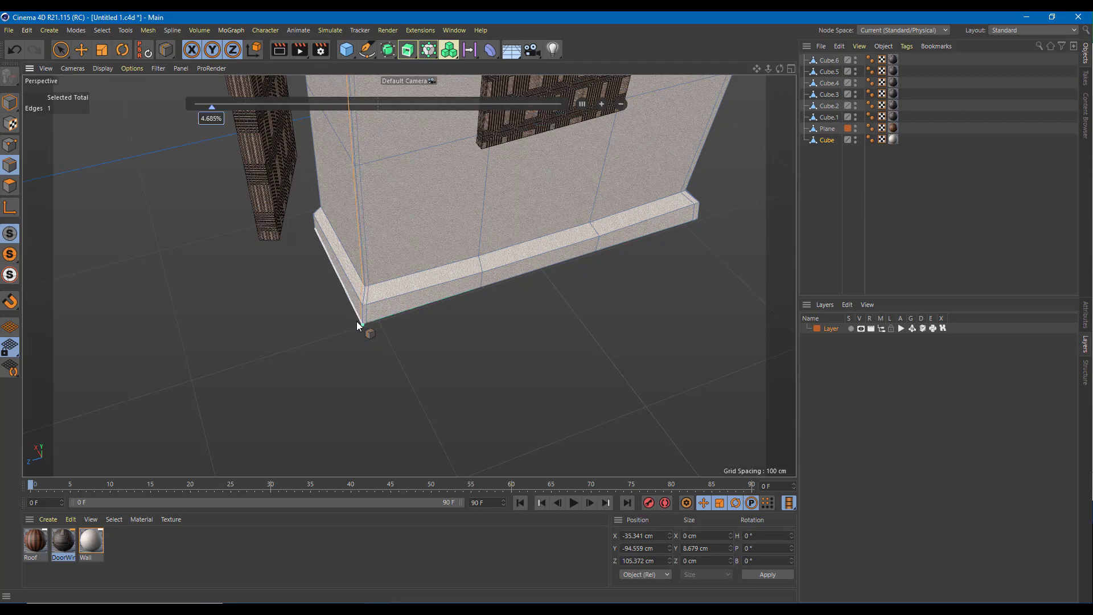
Step: Add horizontal loop cuts around the house base, close to both edges of the sloped ledge and at about 0.8% up the wall
alt+drag(422, 275, 351, 333)
scroll(272, 336, up, 3)
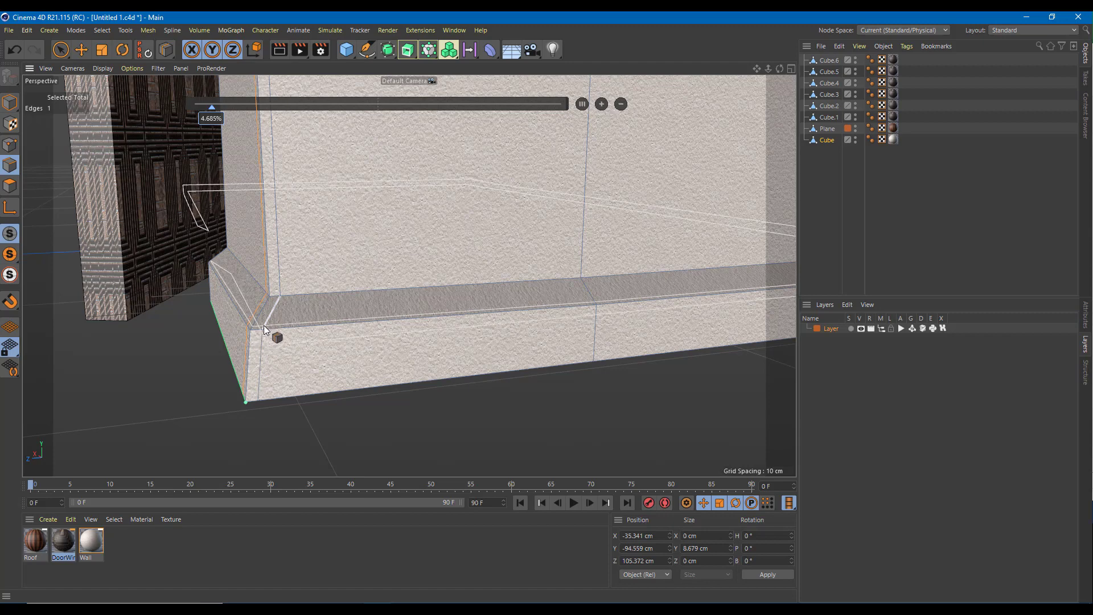
click(264, 326)
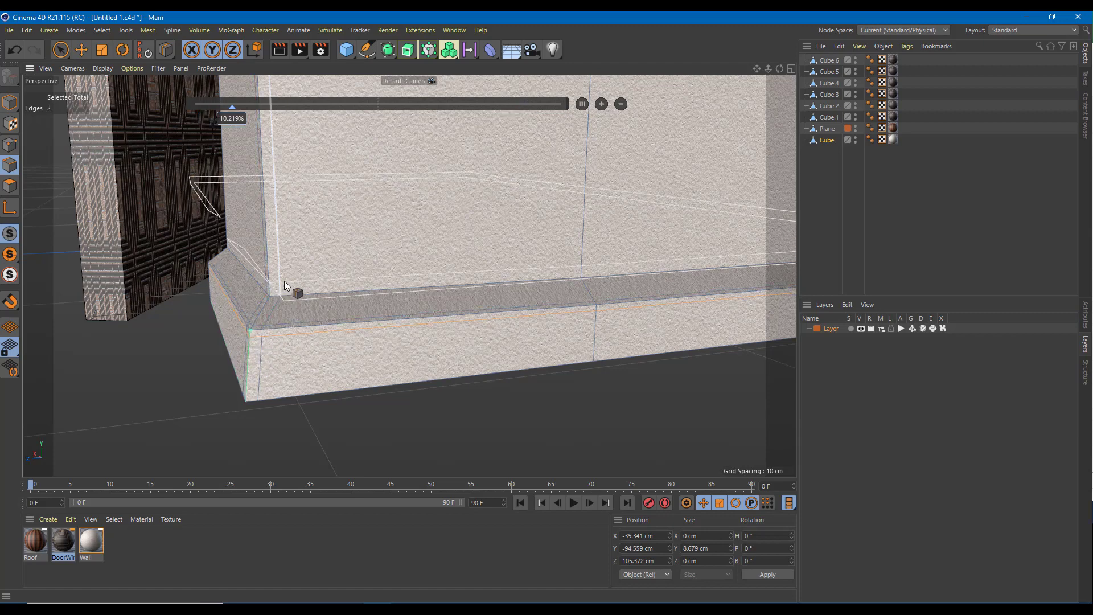
scroll(285, 288, up, 5)
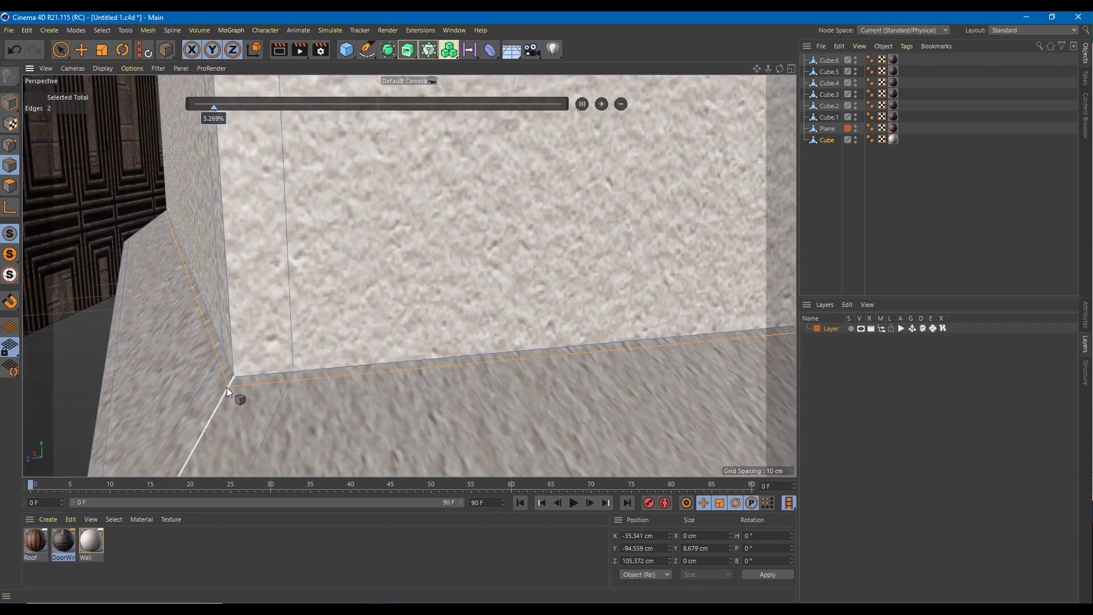
scroll(233, 357, down, 6)
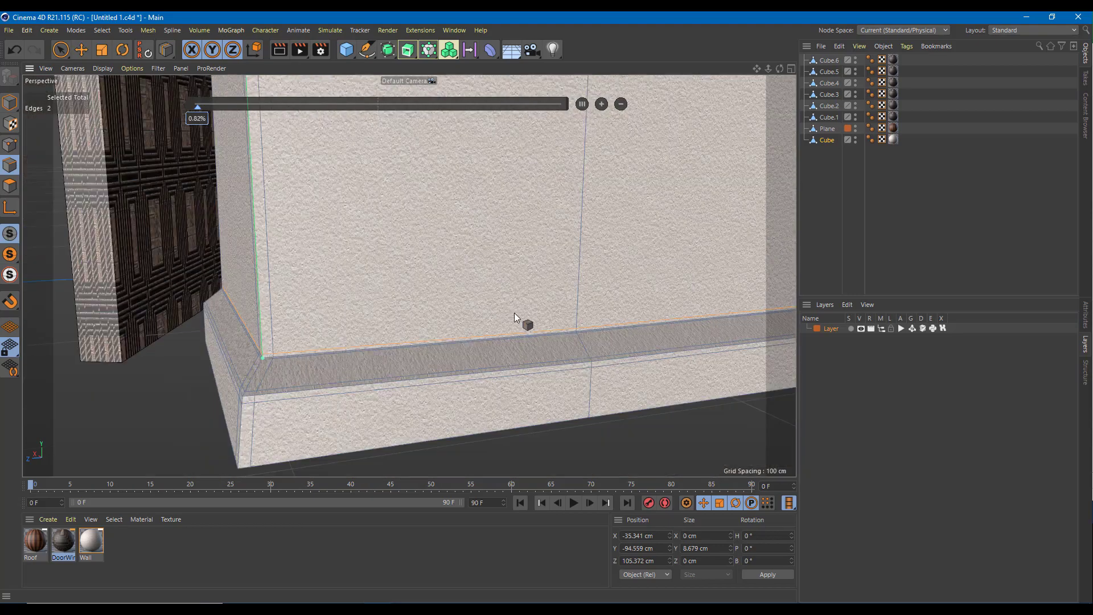
alt+drag(514, 318, 475, 340)
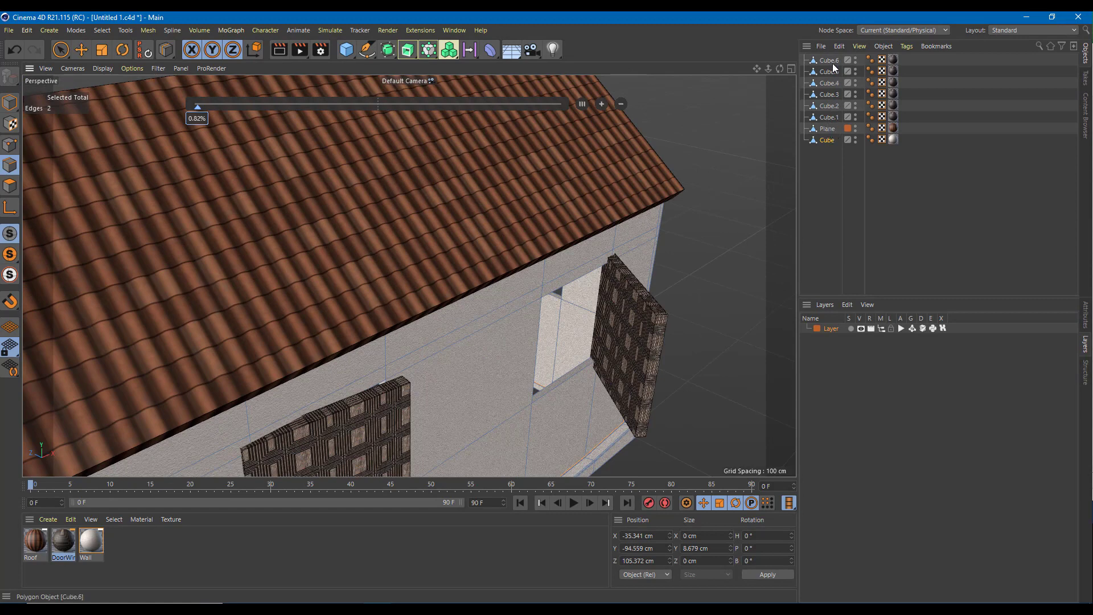
Step: Add loop cuts to the roof Plane close to its rim and ridge edges, undoing and redoing the misplaced cut at the eave corner
click(827, 128)
alt+drag(575, 188, 282, 291)
click(291, 350)
alt+drag(274, 242, 282, 309)
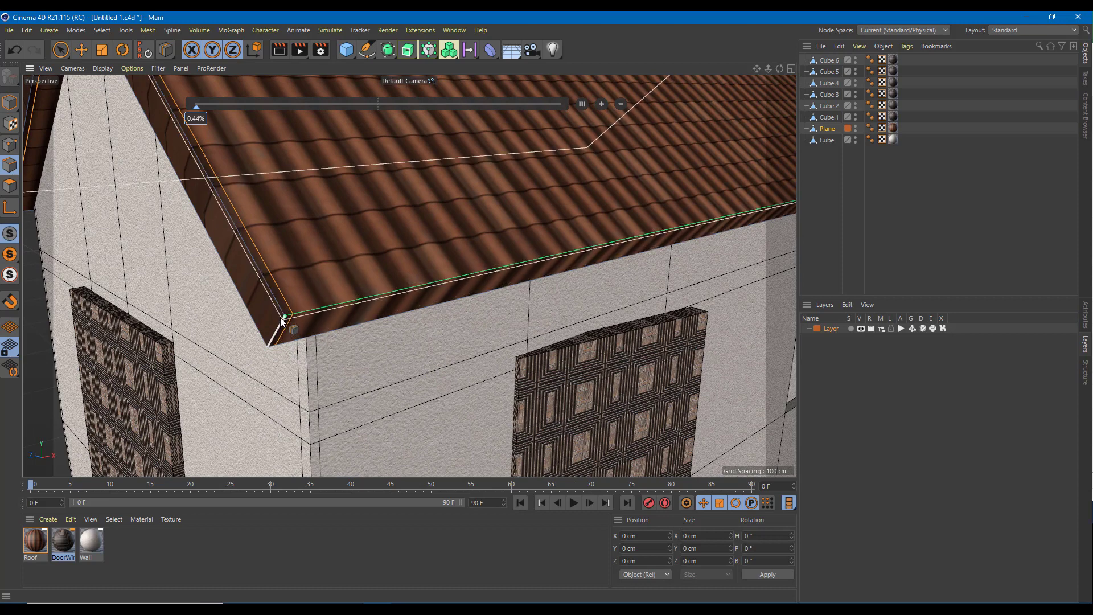
key(ctrl+z)
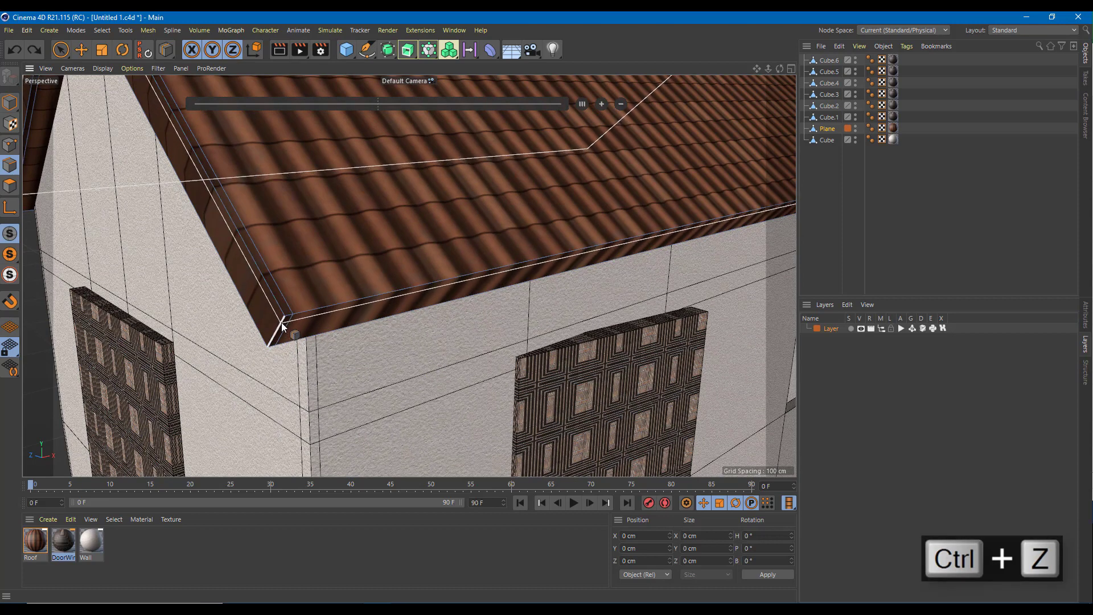
click(275, 316)
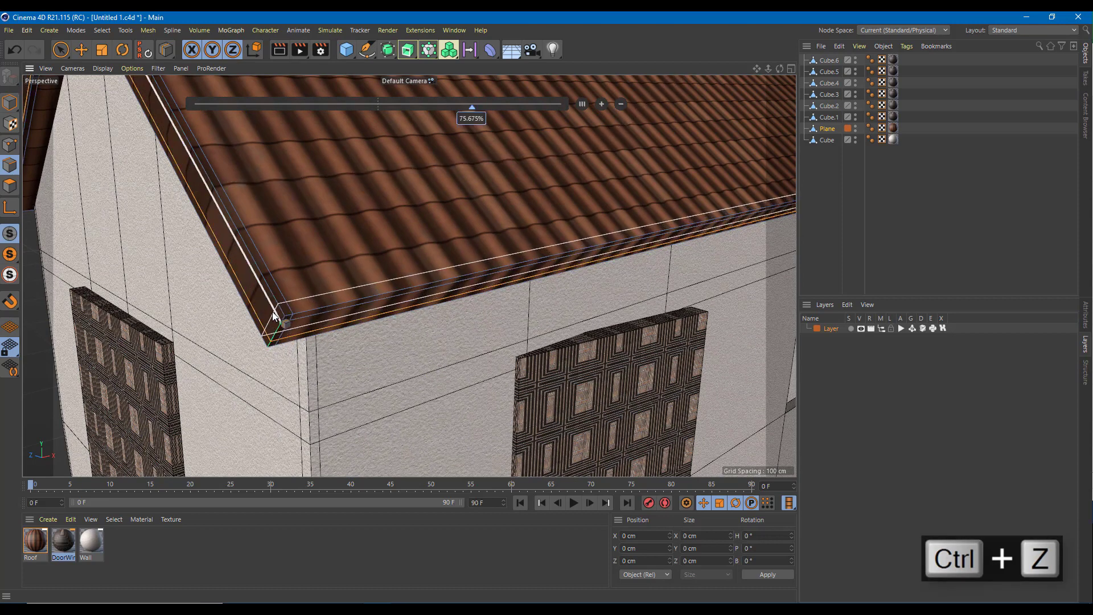
alt+drag(231, 244, 296, 347)
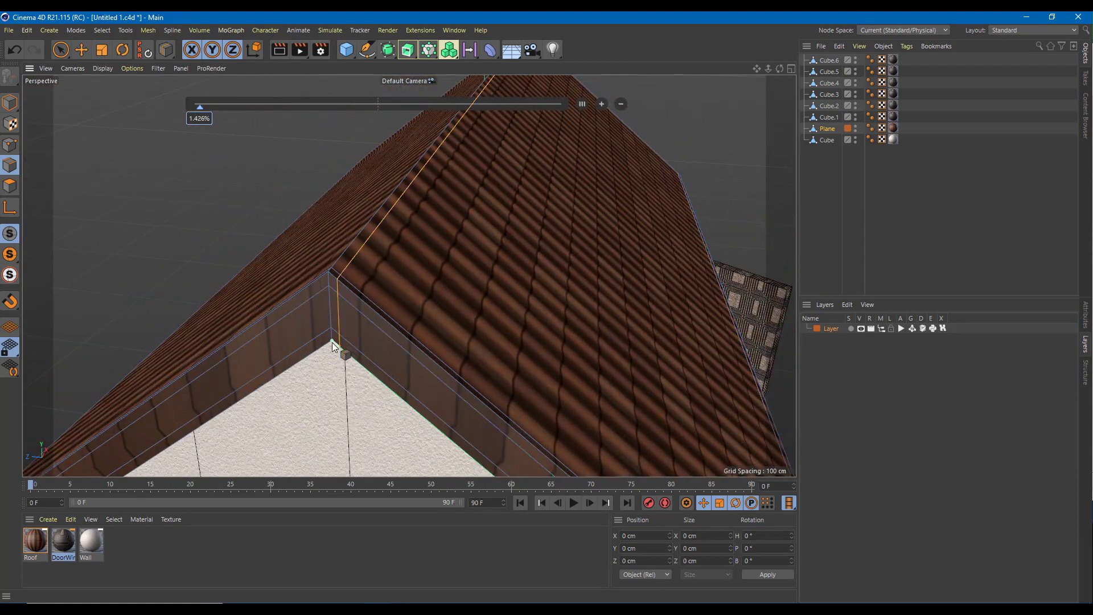
alt+drag(297, 366, 347, 318)
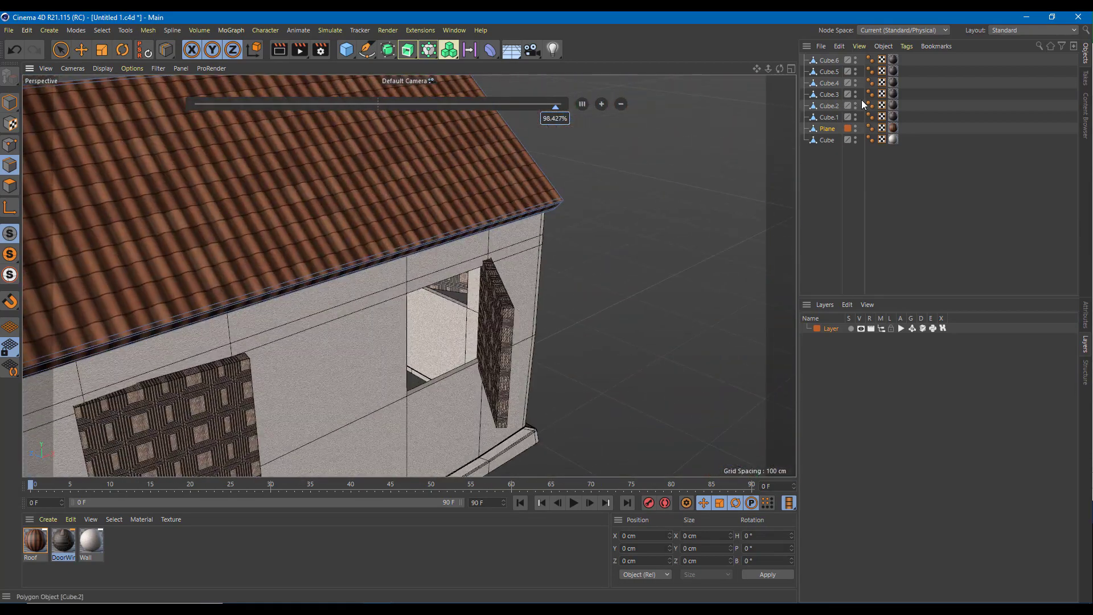
Step: Leave the loop cutting for model mode and examine the roof's edge cuts from several angles
click(828, 117)
alt+drag(520, 220, 434, 263)
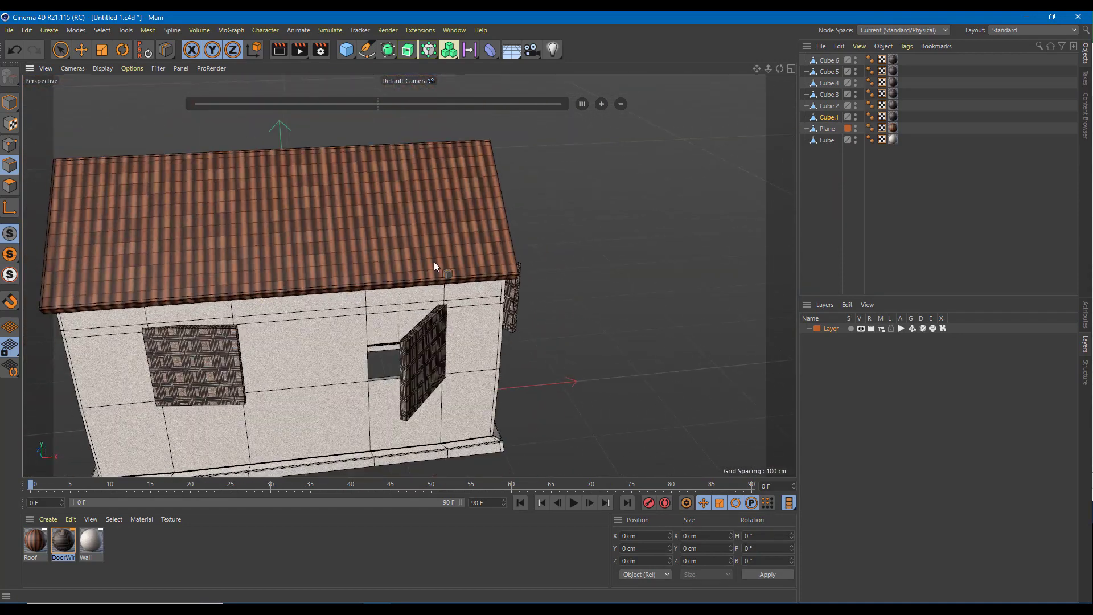
click(827, 128)
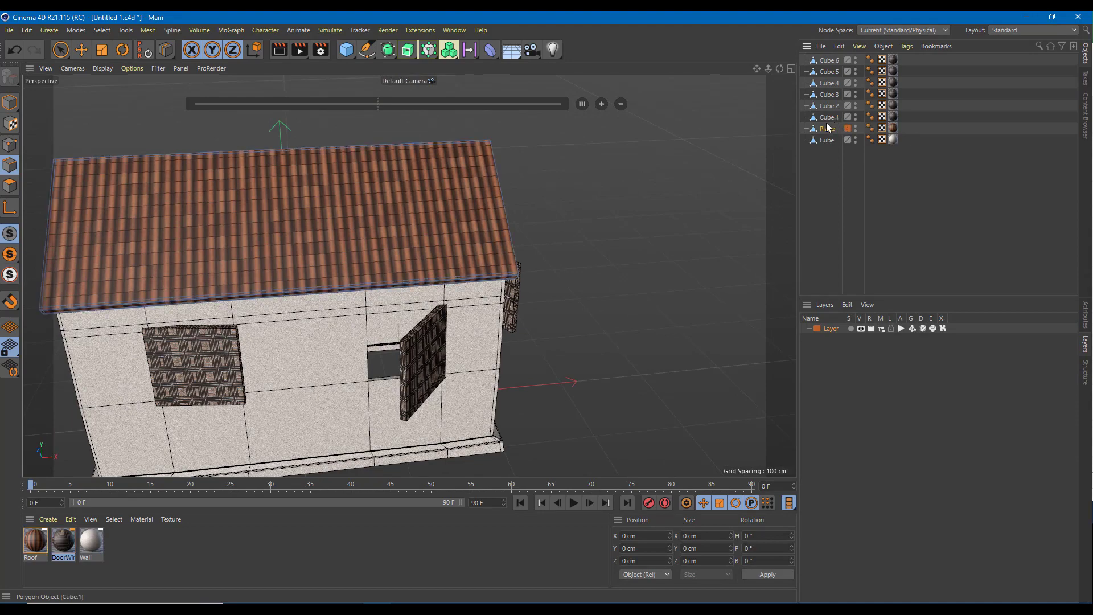
alt+drag(711, 171, 106, 102)
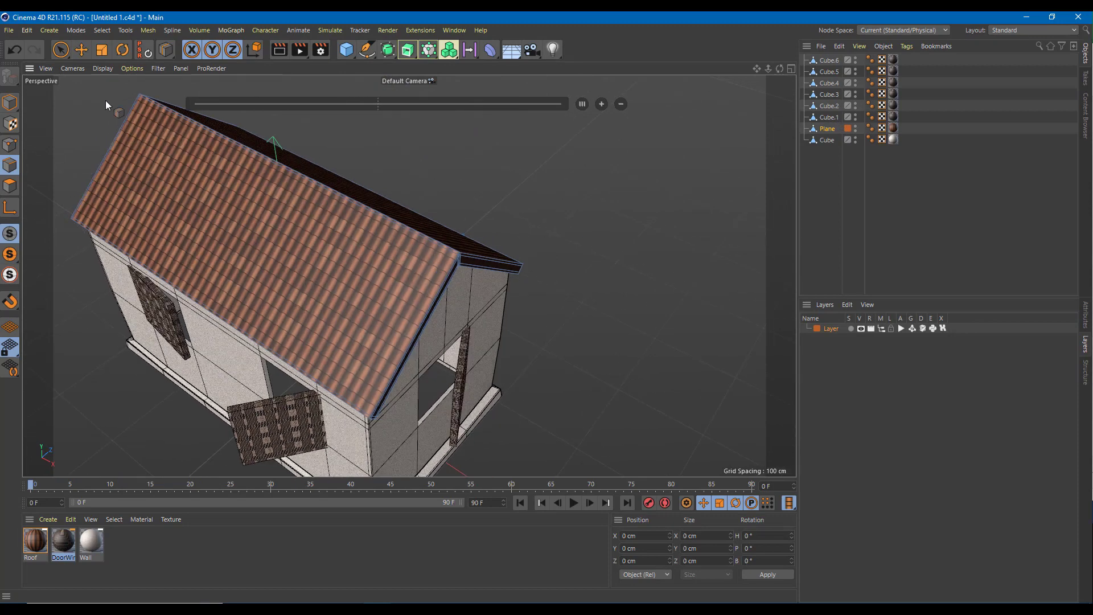
click(81, 50)
click(9, 103)
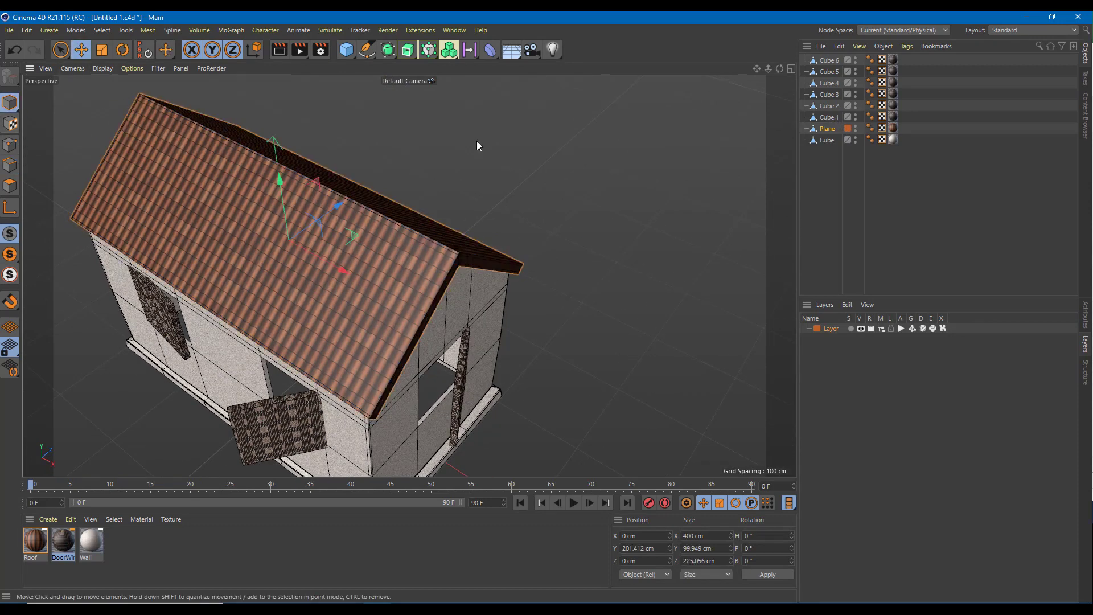
alt+drag(499, 193, 514, 239)
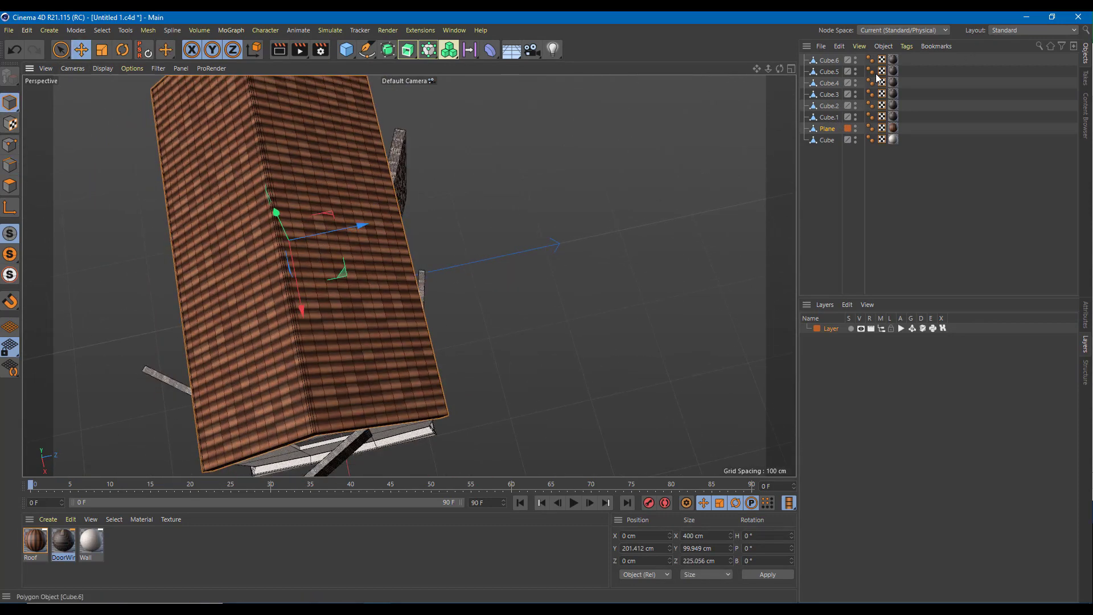
Step: Loop-cut the front door Cube.1 close to its vertical sides and its upper and lower edges, at offsets of about 97% to 98%
click(828, 118)
key(o)
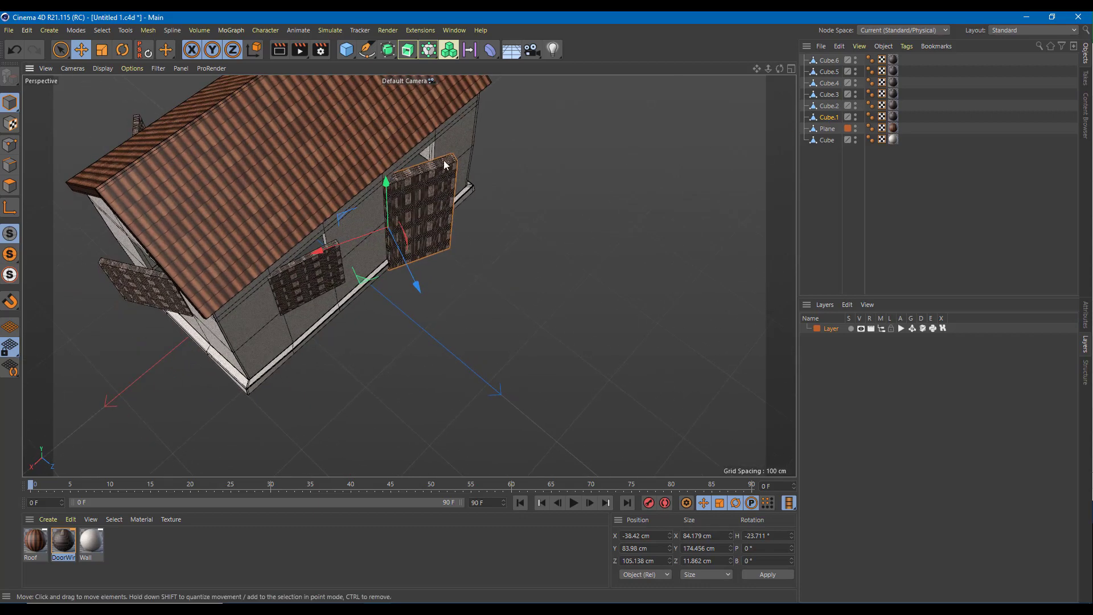
alt+drag(458, 188, 578, 159)
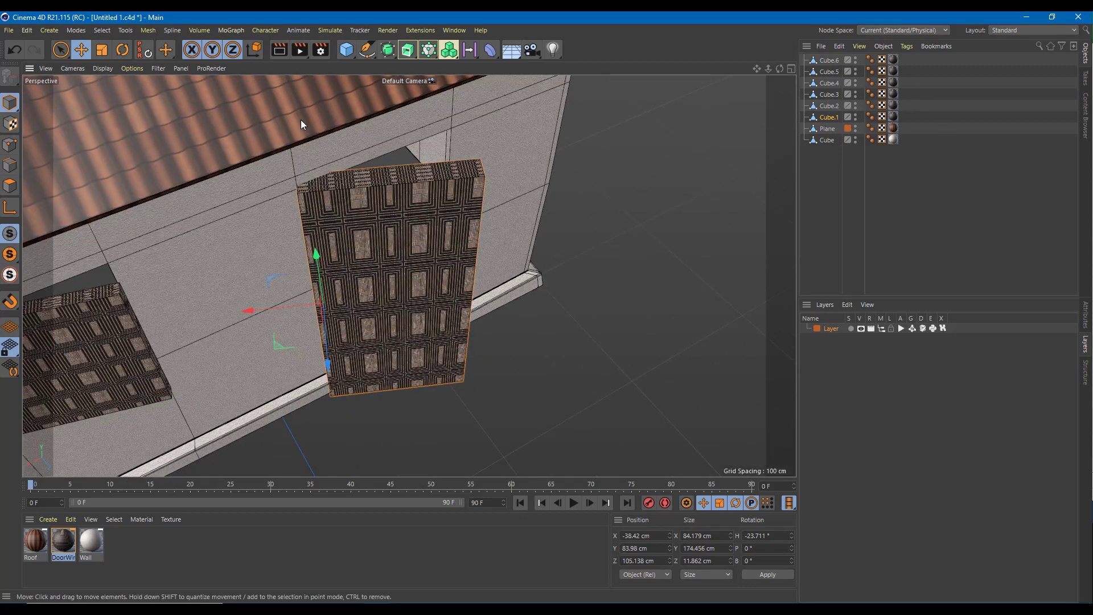
click(9, 165)
scroll(275, 221, up, 2)
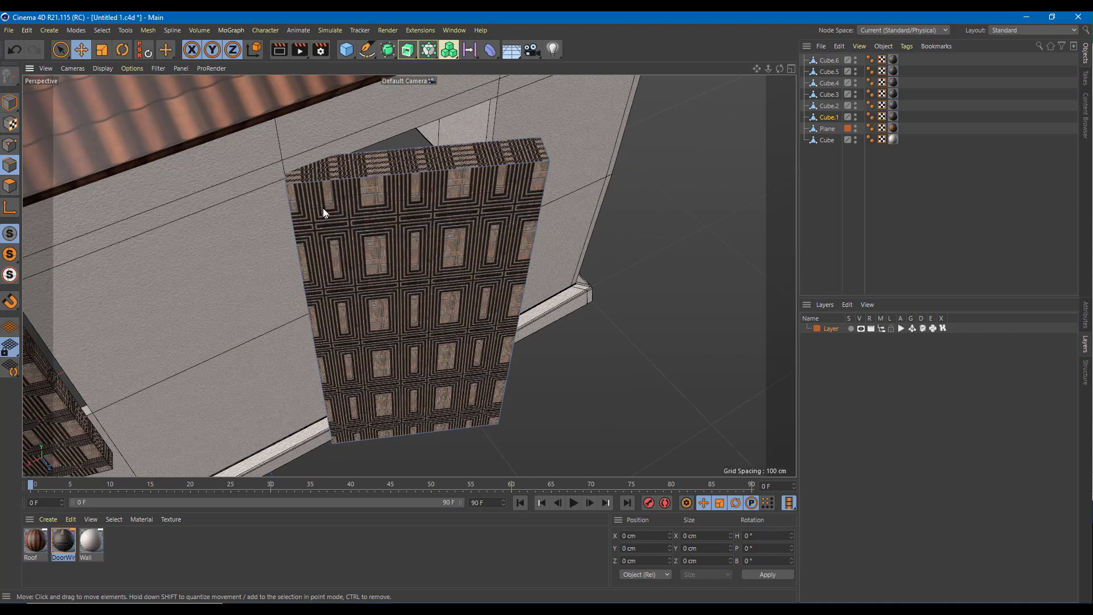
key(k)
key(l)
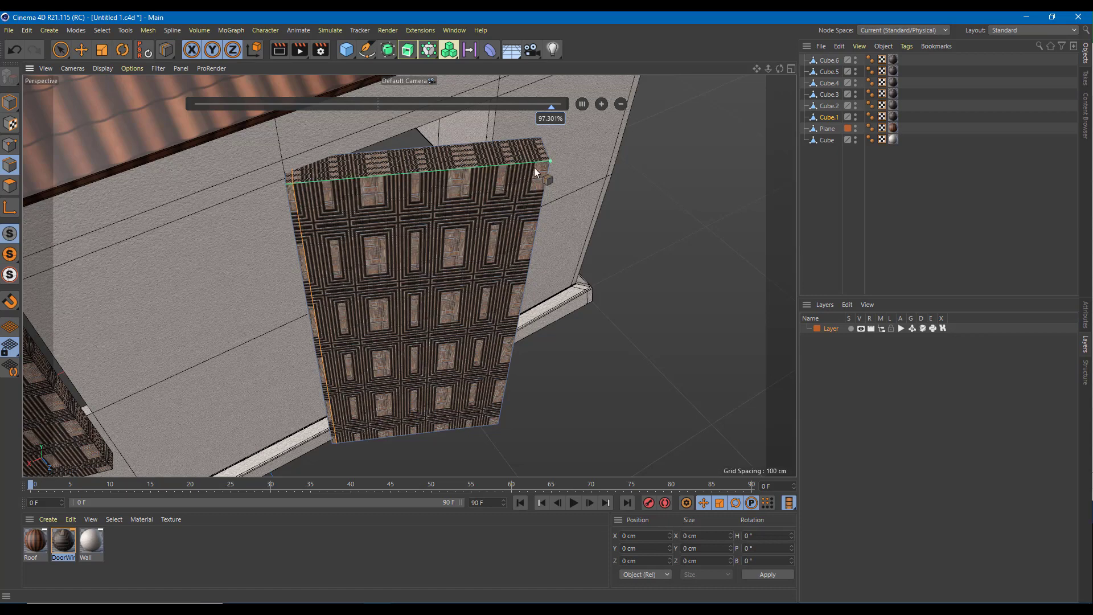
alt+drag(542, 196, 548, 148)
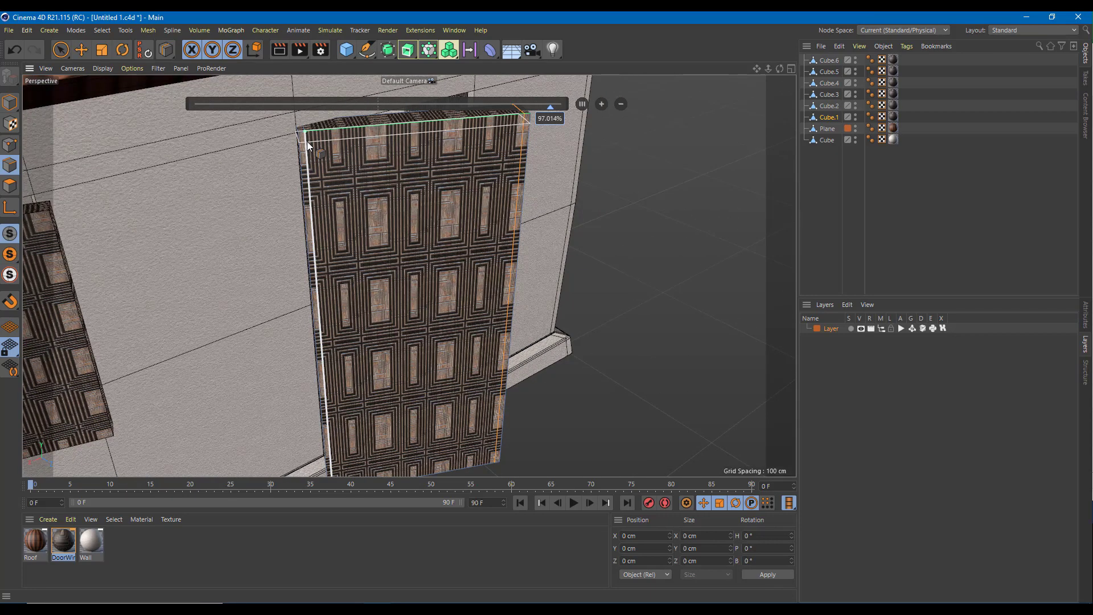
alt+drag(380, 274, 376, 299)
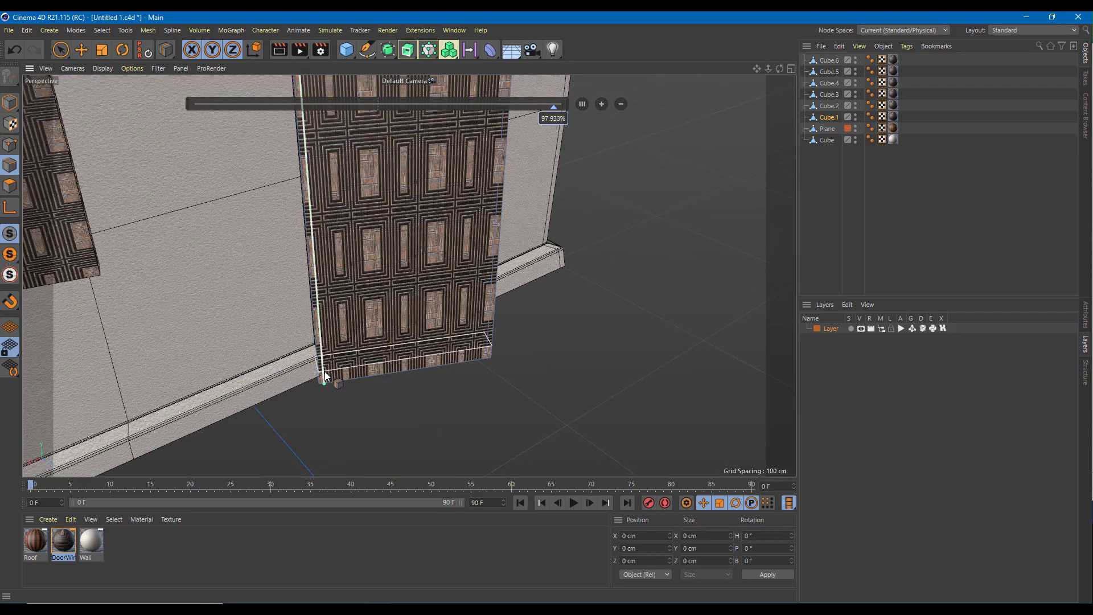
Step: Add loop cuts across the thickness of the front door Cube.1, close to its front and back faces
alt+drag(607, 361, 301, 202)
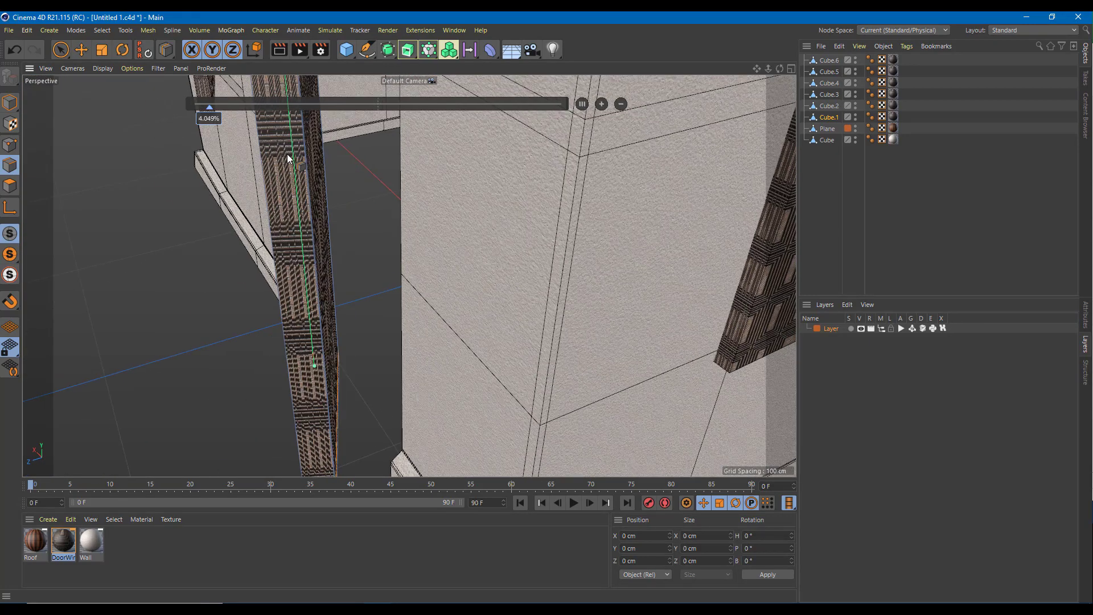
alt+drag(286, 153, 432, 258)
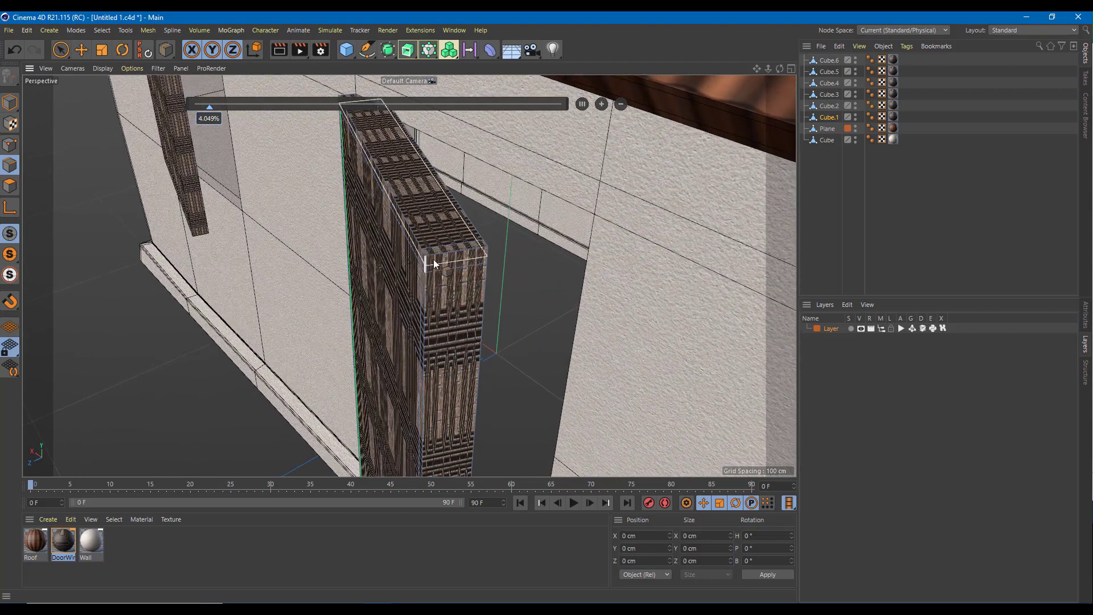
click(430, 254)
click(480, 247)
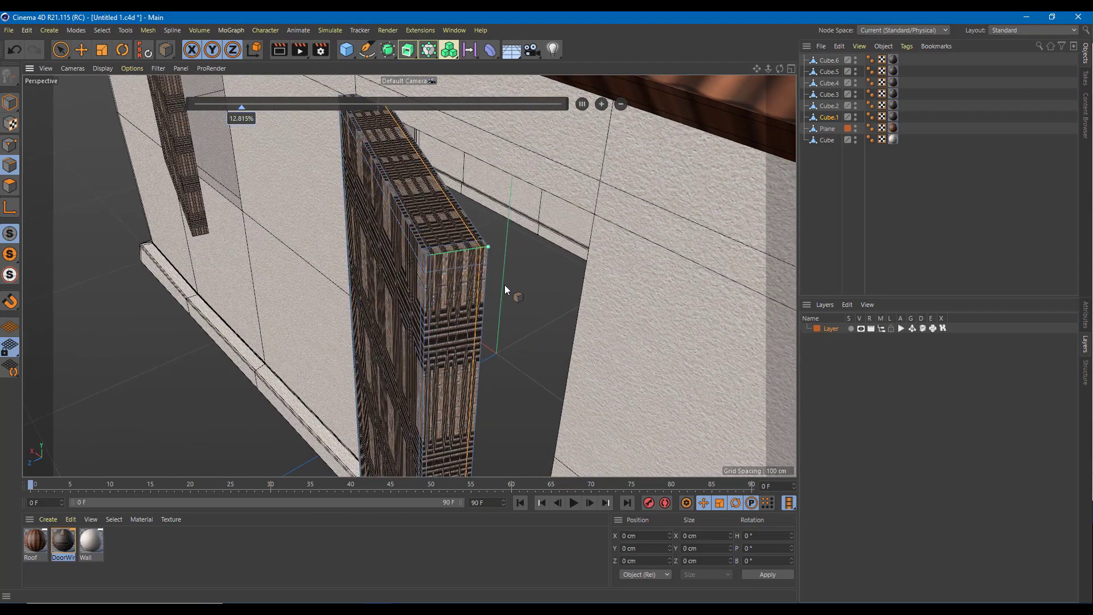
alt+drag(504, 286, 654, 245)
alt+middle_drag(655, 245, 543, 77)
alt+middle_drag(555, 333, 543, 261)
scroll(458, 387, up, 2)
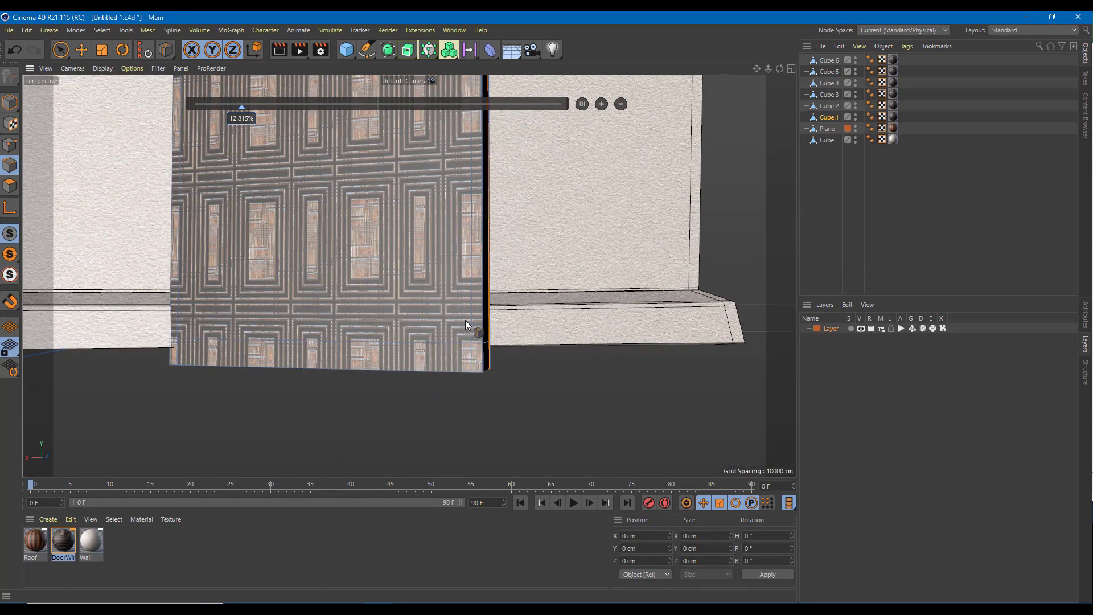
alt+middle_drag(472, 314, 491, 400)
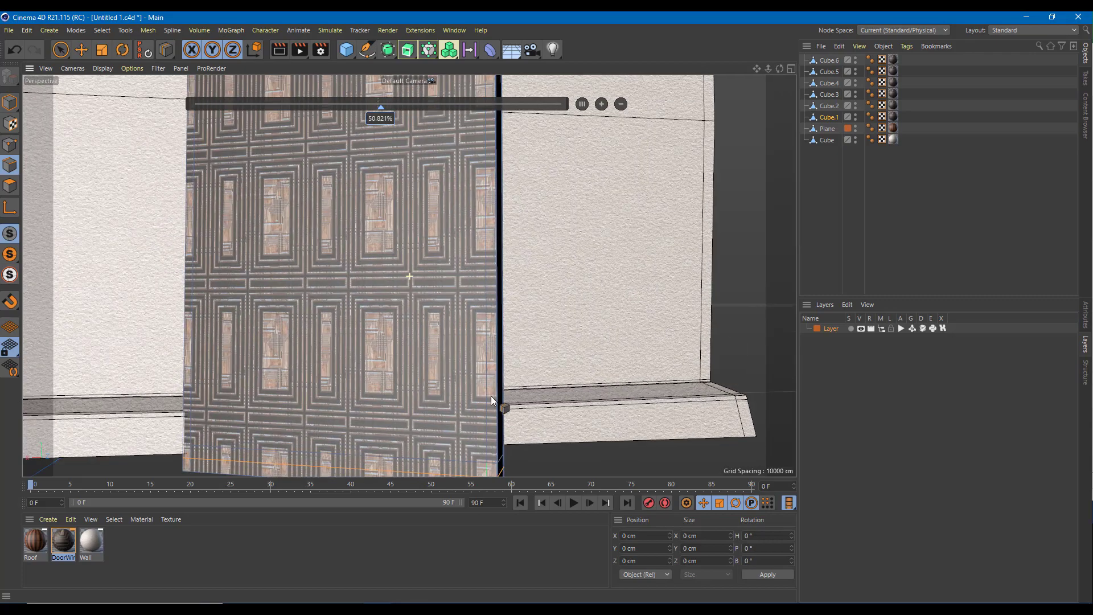
alt+drag(491, 397, 503, 280)
Step: Loop-cut the window shutter Cube.2 close to its vertical sides and its upper and lower edges
click(815, 107)
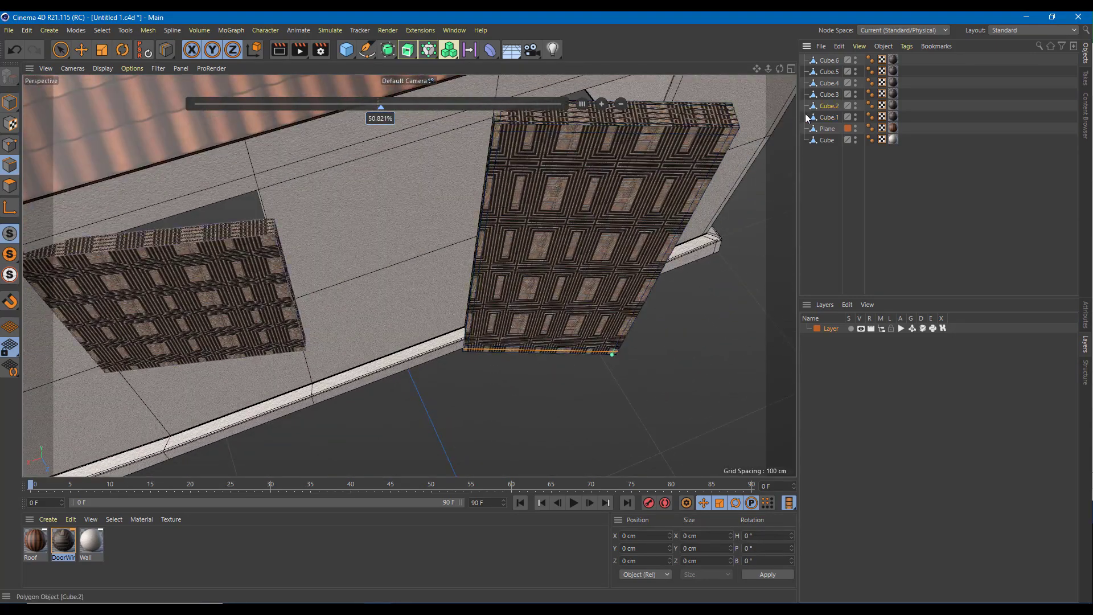
alt+drag(366, 260, 425, 271)
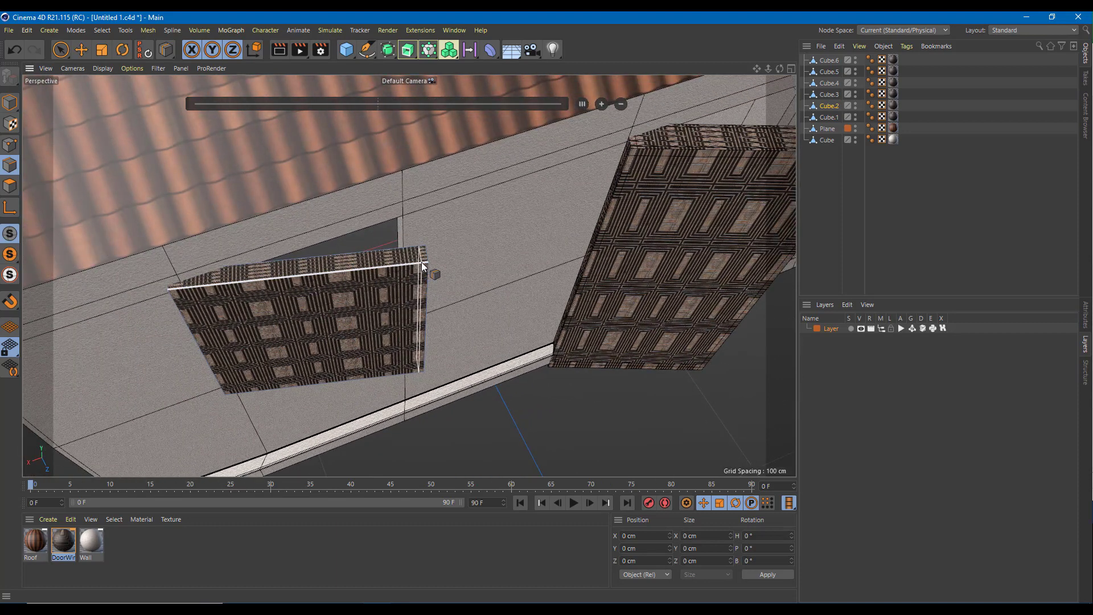
click(422, 262)
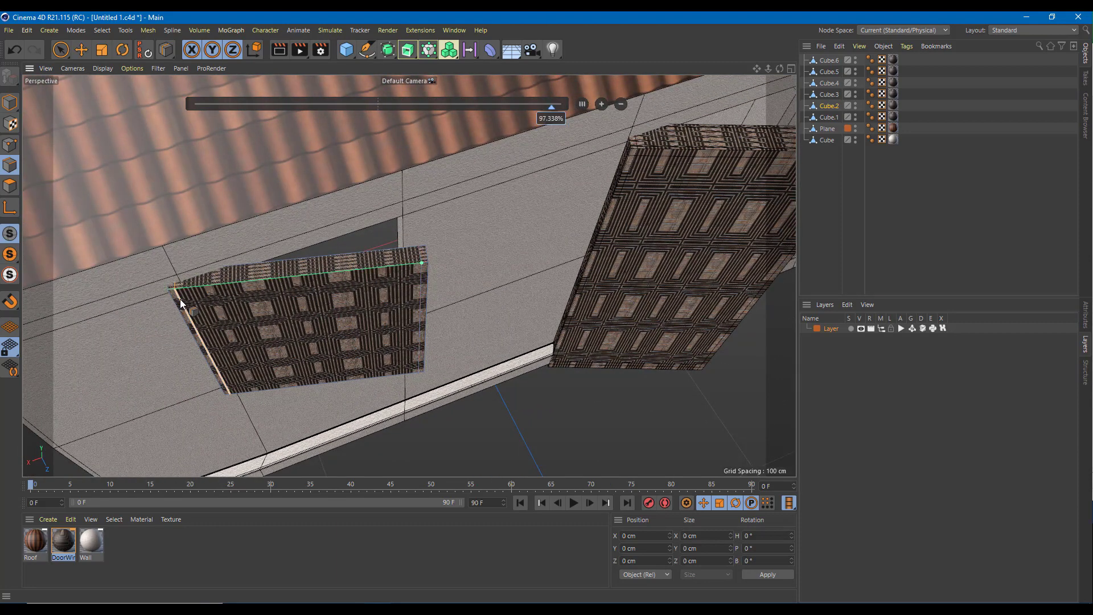
click(421, 275)
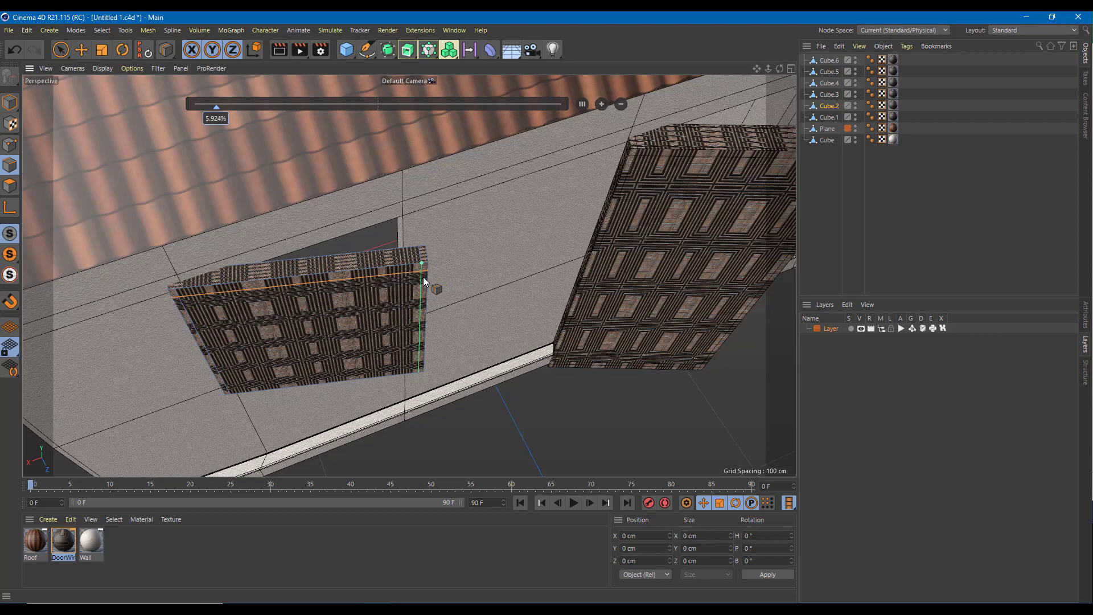
click(419, 364)
Step: Add loop cuts across the thickness of Cube.2, near its front and back faces
alt+drag(419, 365, 402, 387)
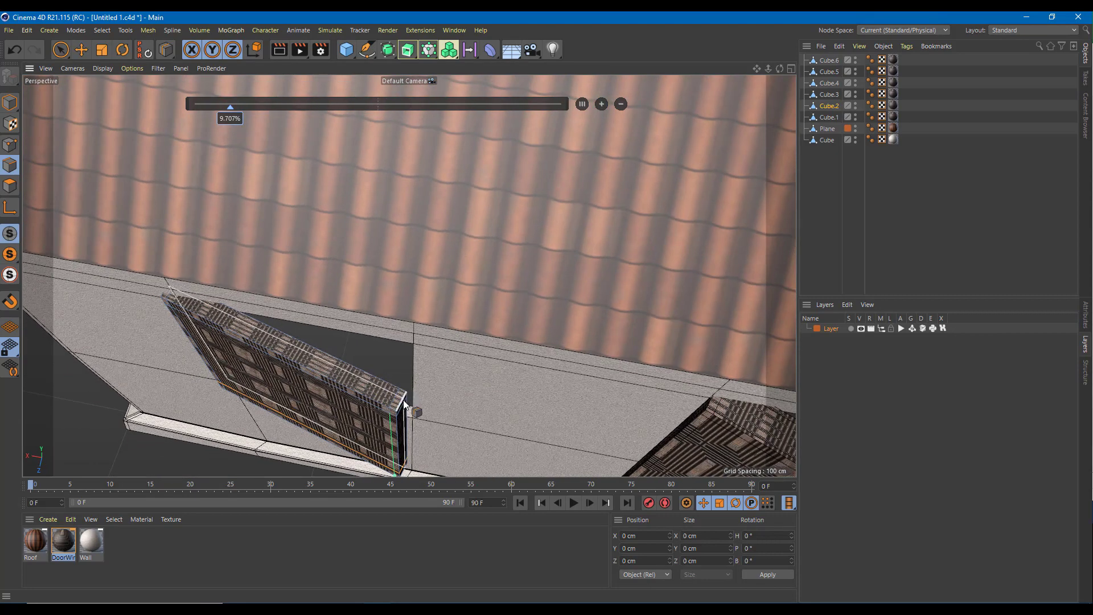
click(401, 407)
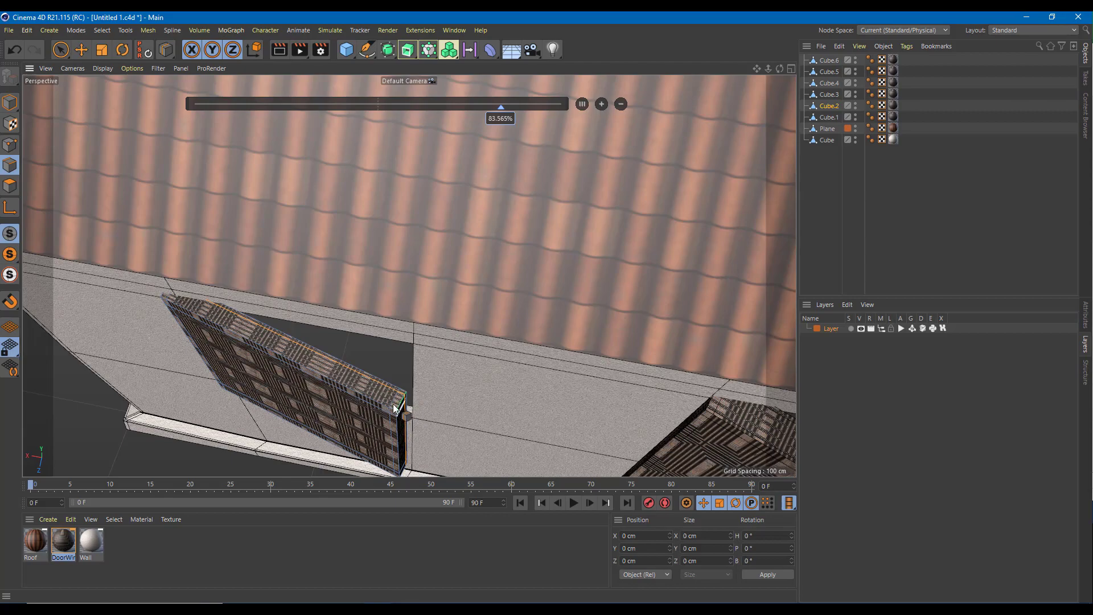
alt+drag(393, 404, 380, 373)
alt+middle_drag(380, 373, 363, 305)
scroll(364, 305, up, 4)
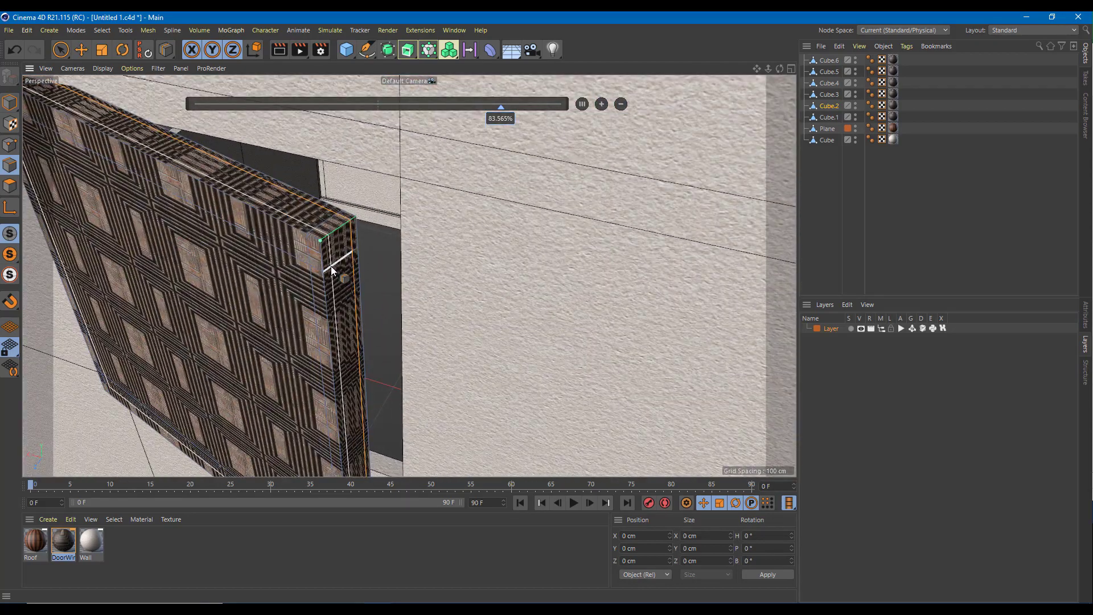
click(331, 267)
Step: Loop-cut the window shutter Cube.3 across its thickness and close to its side and upper edges
scroll(340, 274, down, 6)
alt+drag(339, 274, 517, 261)
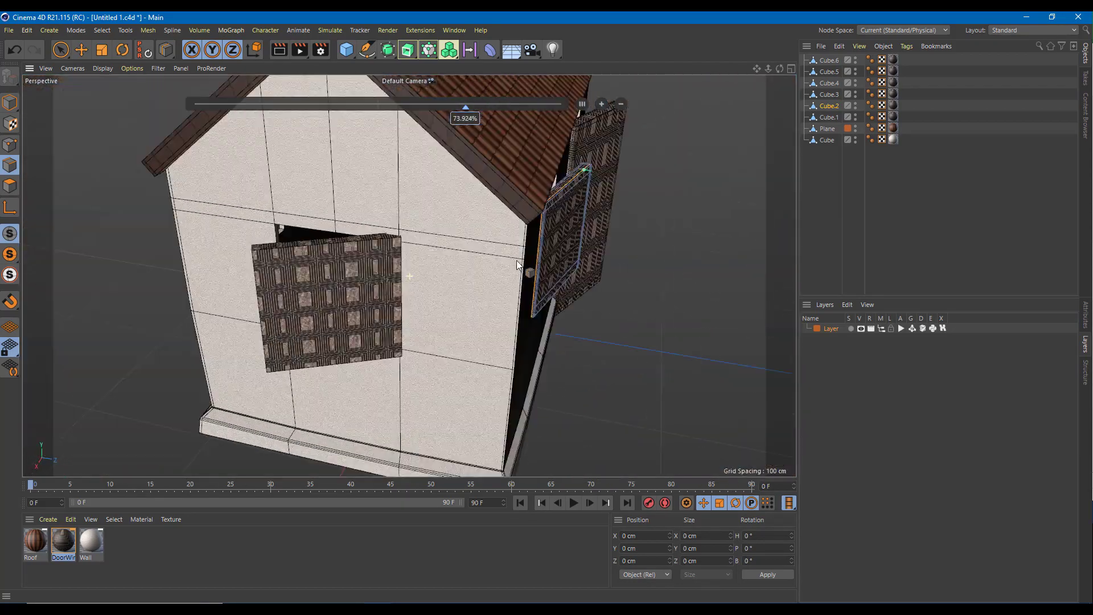
alt+middle_drag(280, 292, 385, 282)
scroll(385, 283, up, 4)
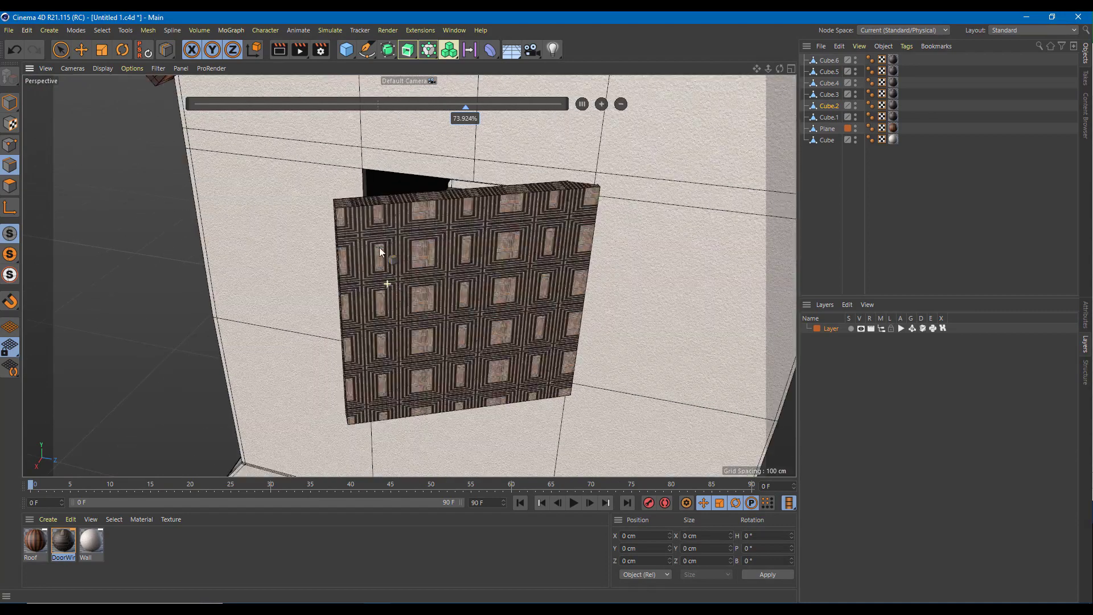
click(832, 95)
scroll(673, 190, down, 4)
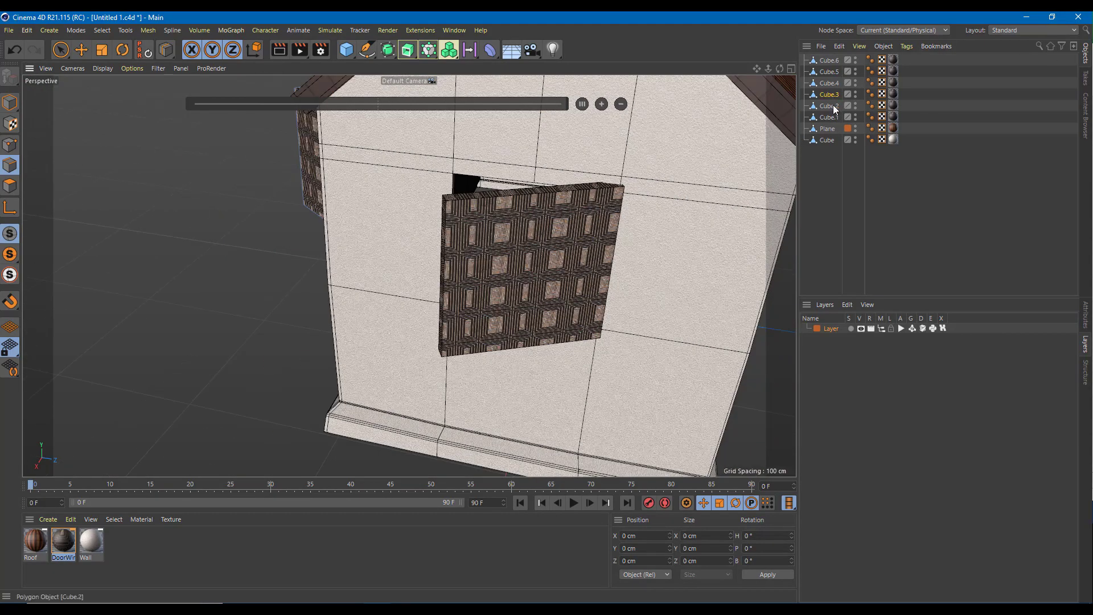
alt+drag(485, 229, 681, 243)
scroll(398, 224, up, 3)
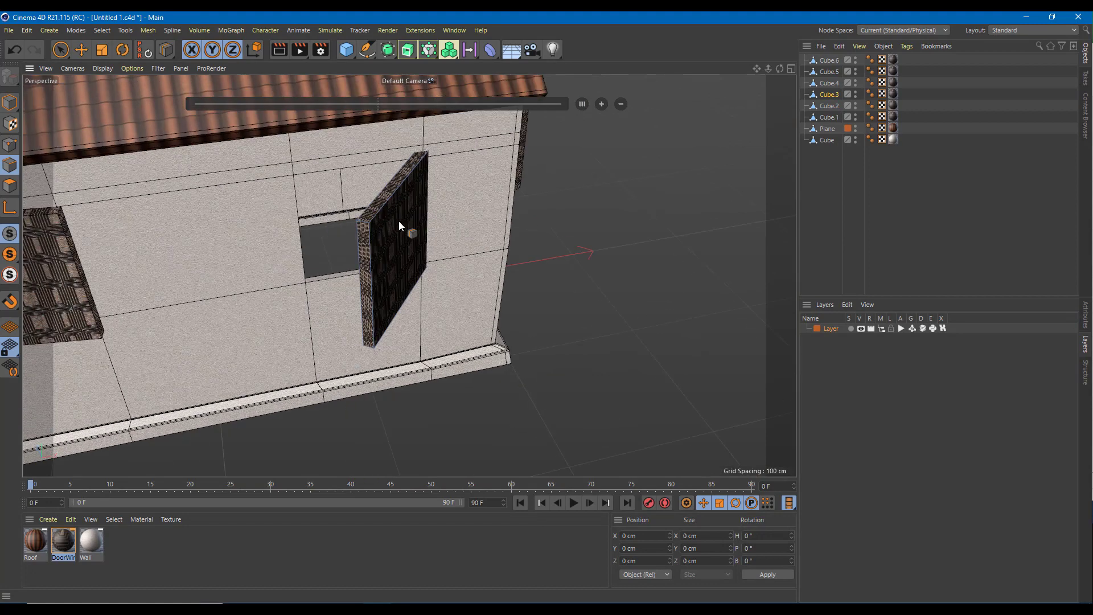
scroll(399, 226, up, 4)
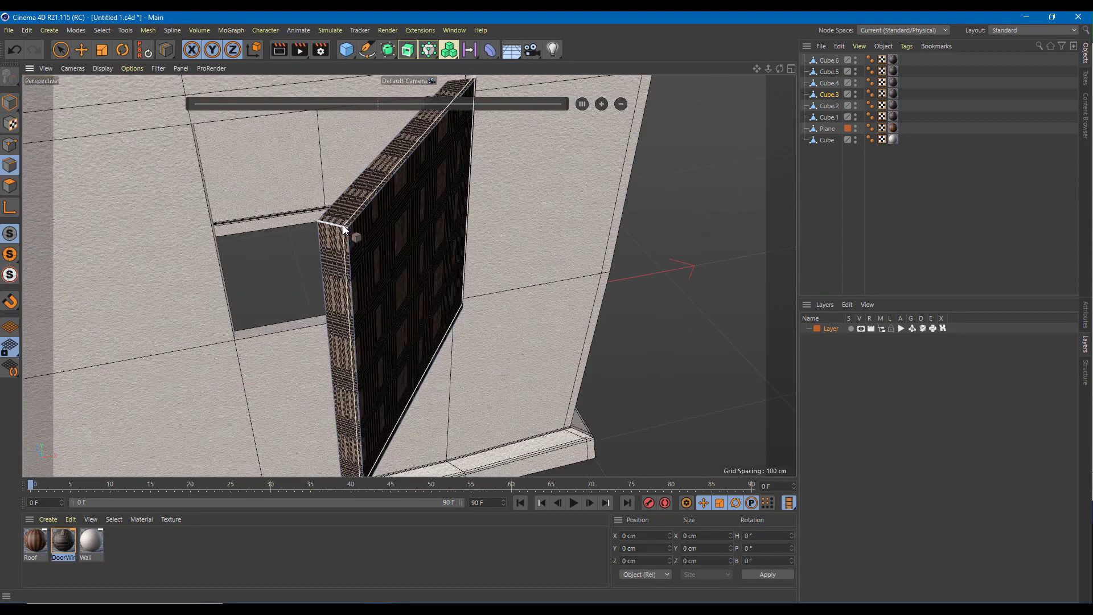
click(341, 225)
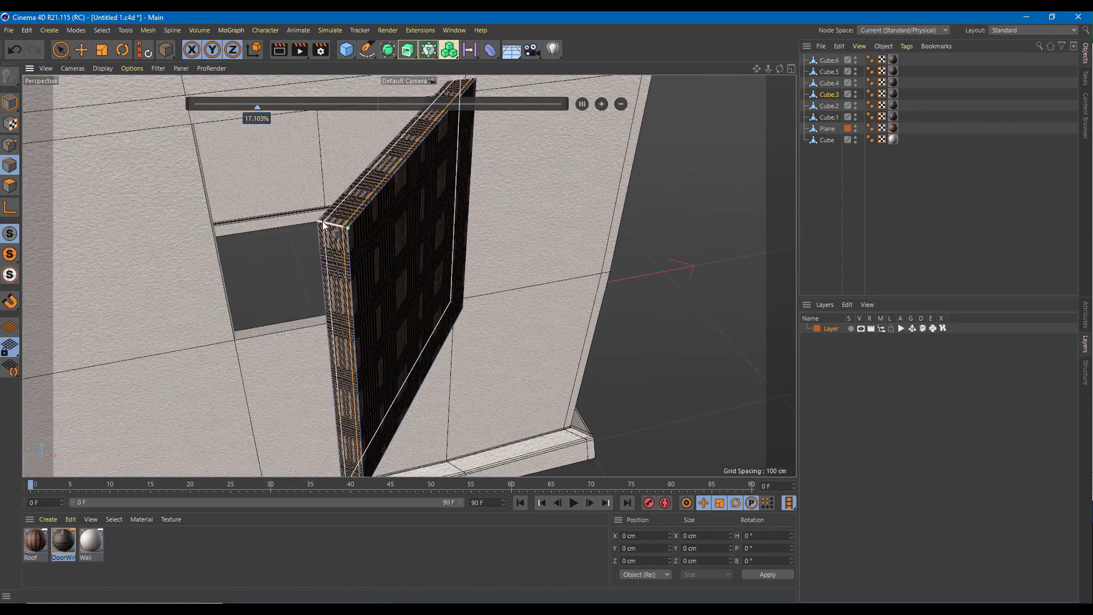
click(368, 239)
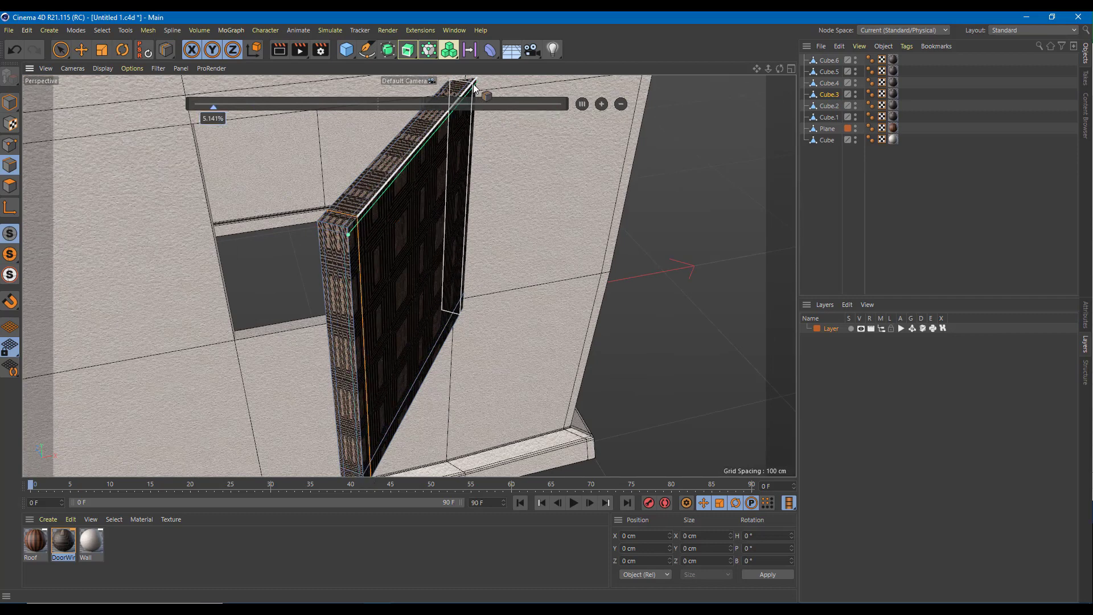
Step: Select the window shutter Cube.4 and locate it on the house in model mode with the Move tool
alt+middle_drag(272, 244, 725, 159)
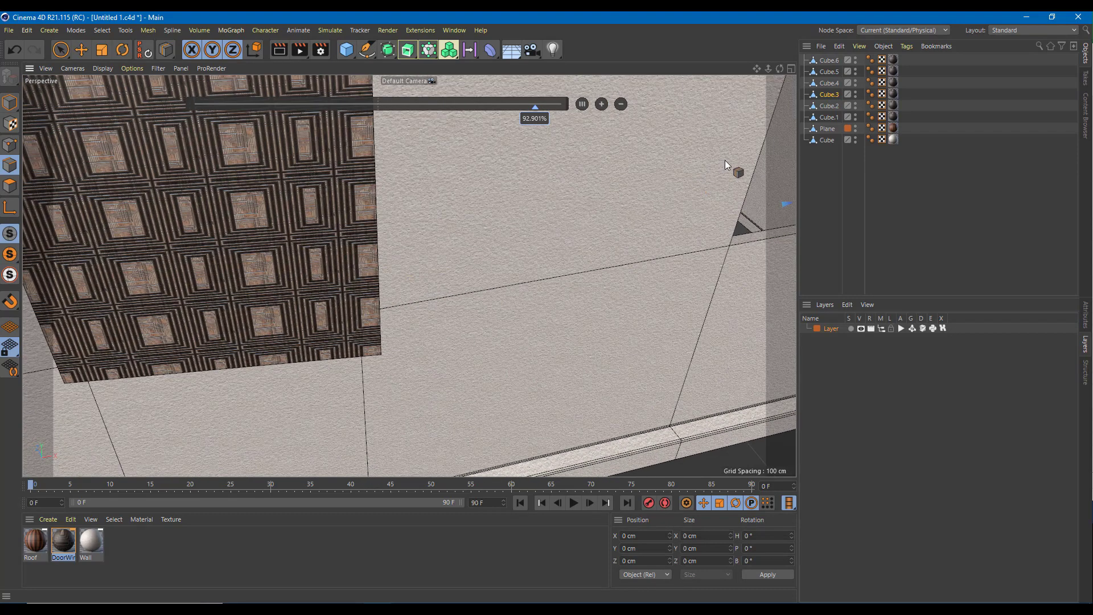
click(828, 83)
alt+drag(517, 179, 682, 186)
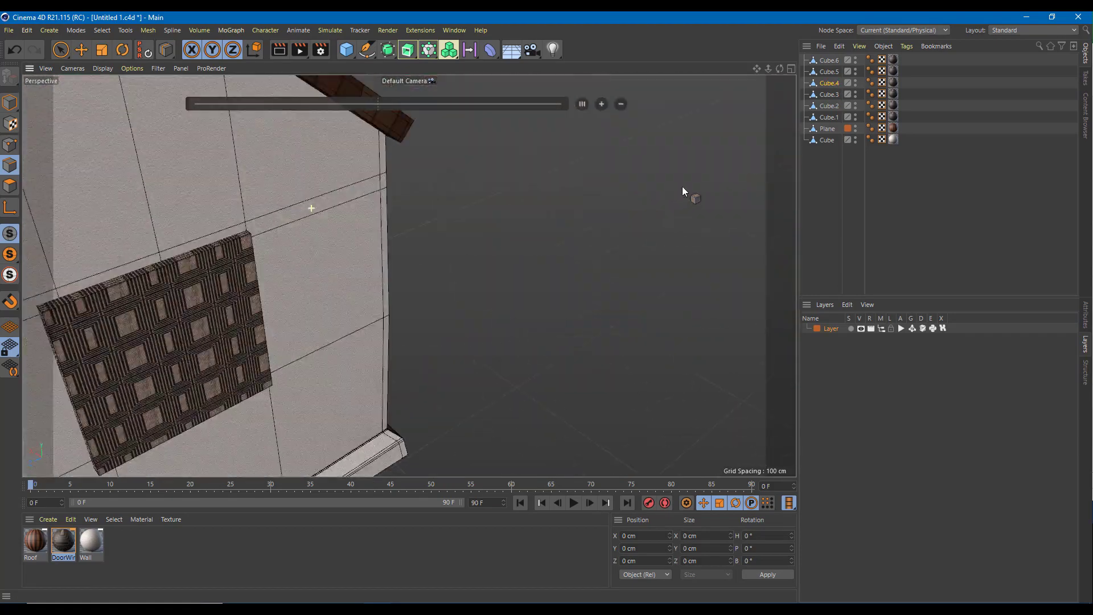
alt+middle_drag(682, 187, 776, 161)
alt+right_drag(776, 161, 205, 270)
alt+drag(434, 202, 518, 278)
alt+drag(703, 215, 390, 275)
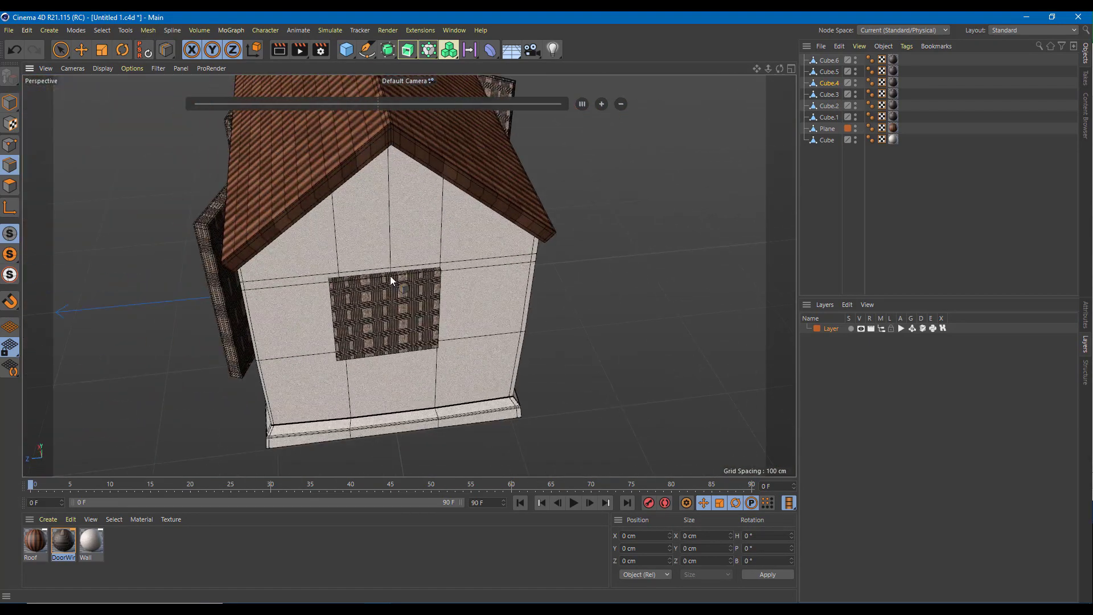
click(10, 102)
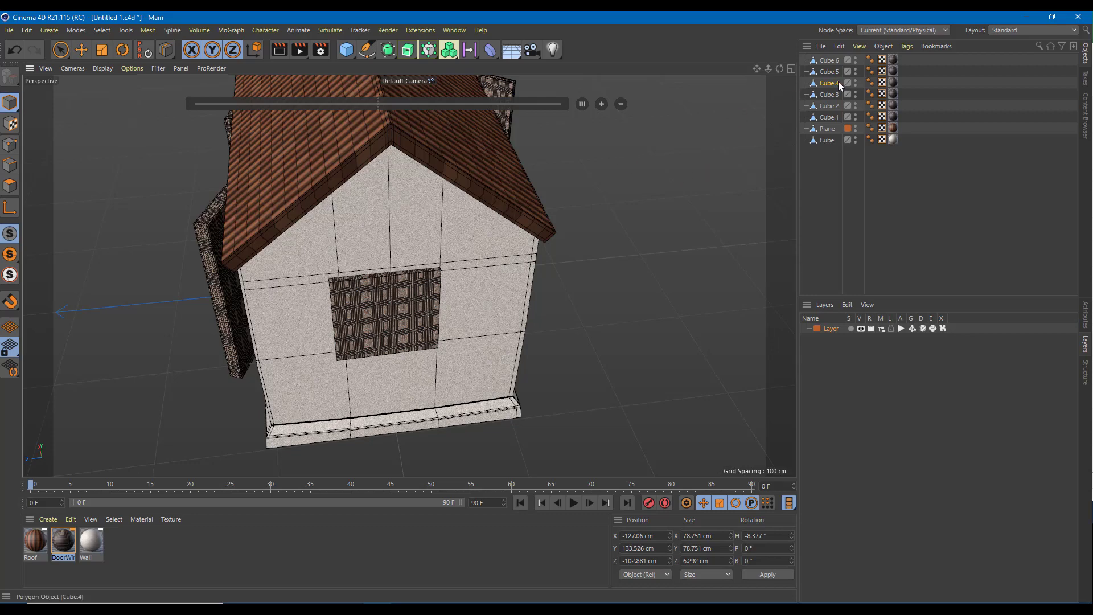
alt+drag(711, 136, 282, 169)
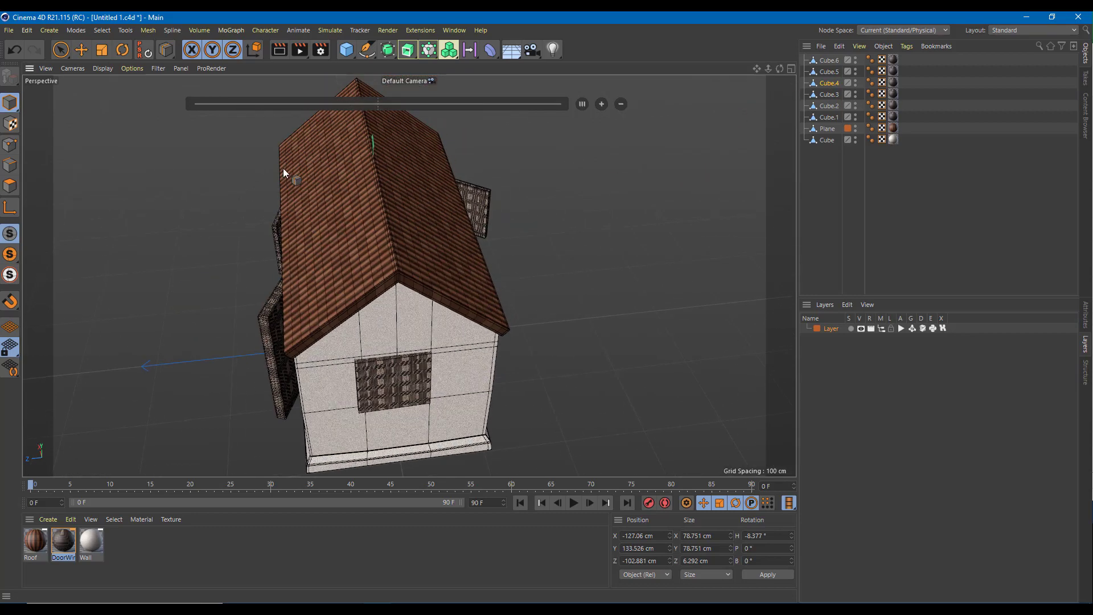
click(83, 50)
alt+drag(405, 260, 546, 311)
scroll(546, 312, up, 8)
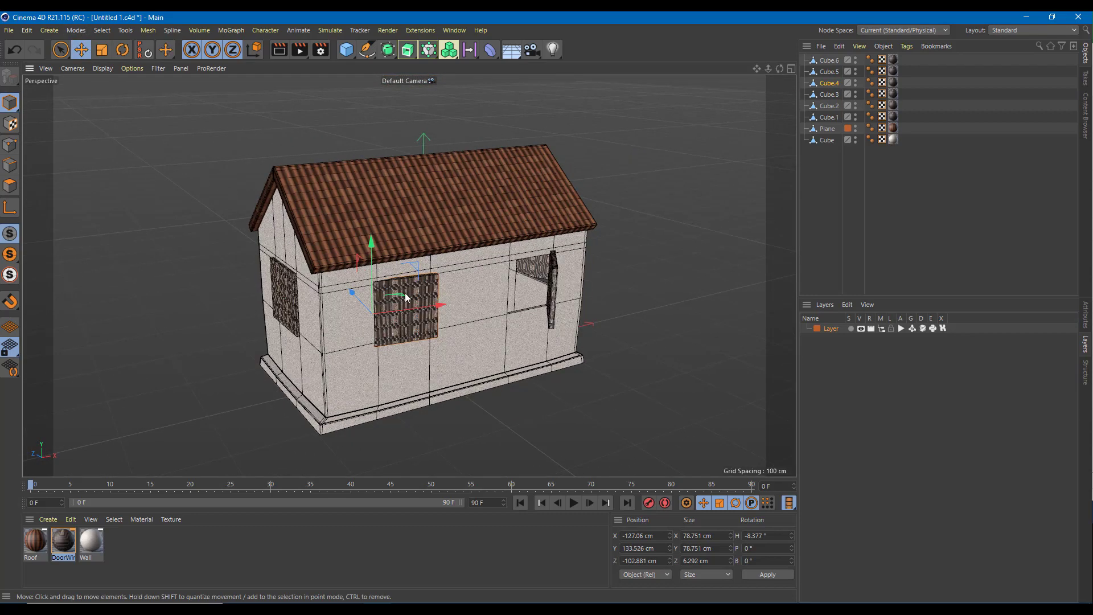
Step: In edge mode, loop-cut Cube.4 near its vertical sides, its upper and lower edges, and across its thickness
click(10, 166)
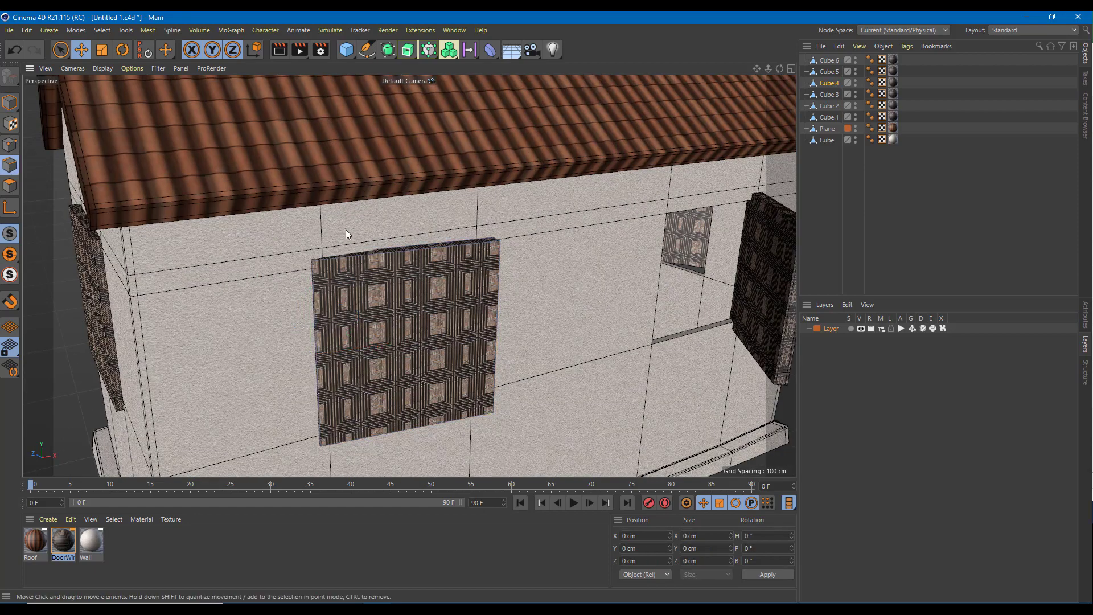
scroll(491, 288, up, 2)
alt+drag(490, 288, 470, 279)
key(k)
key(l)
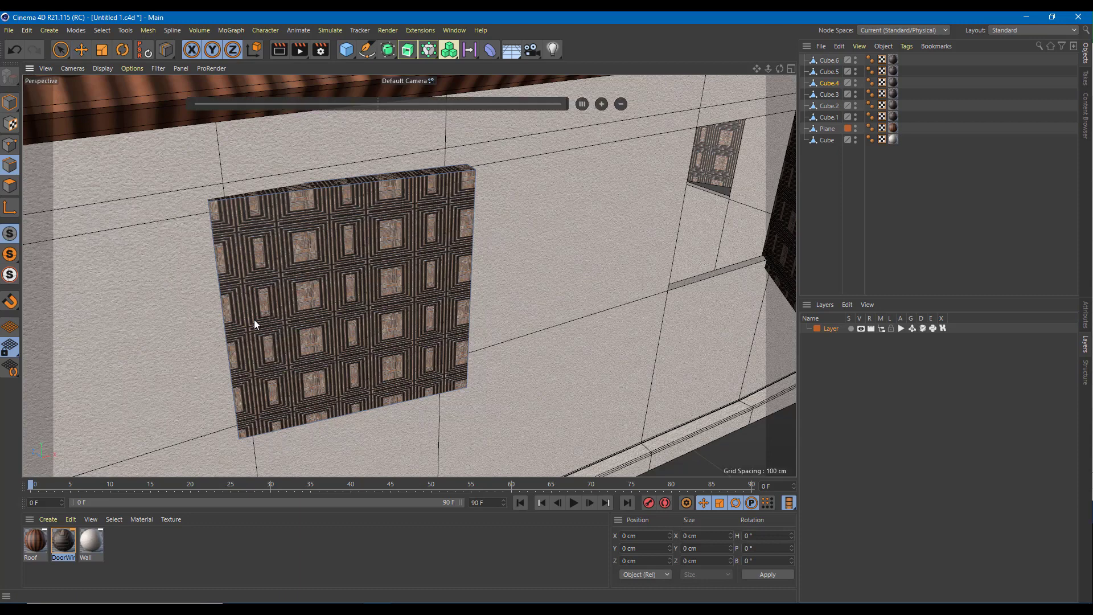
alt+drag(254, 319, 292, 183)
click(467, 159)
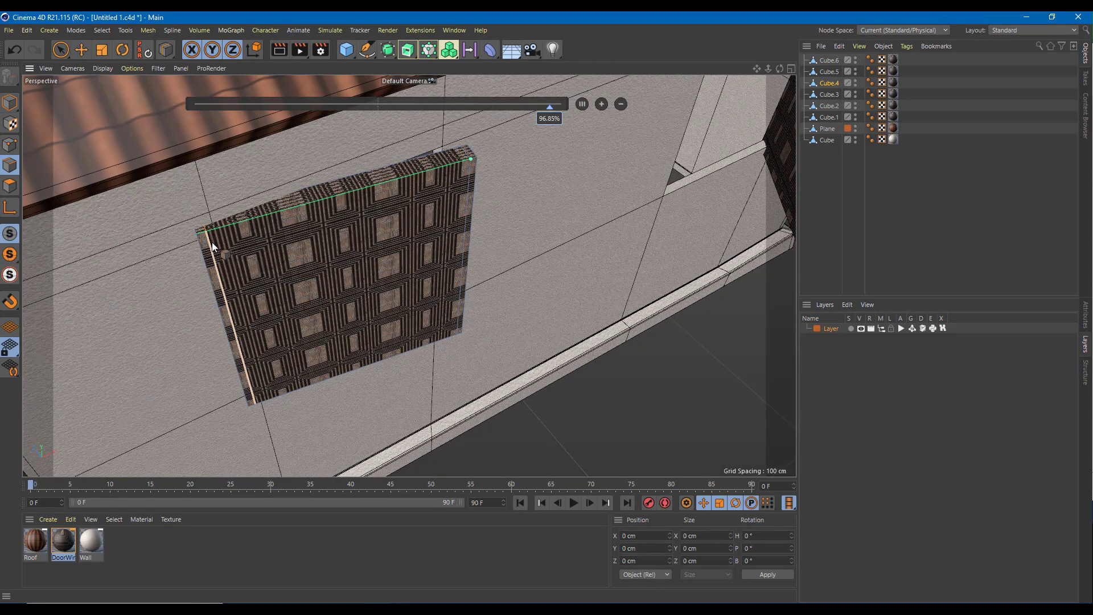
alt+drag(370, 335, 394, 233)
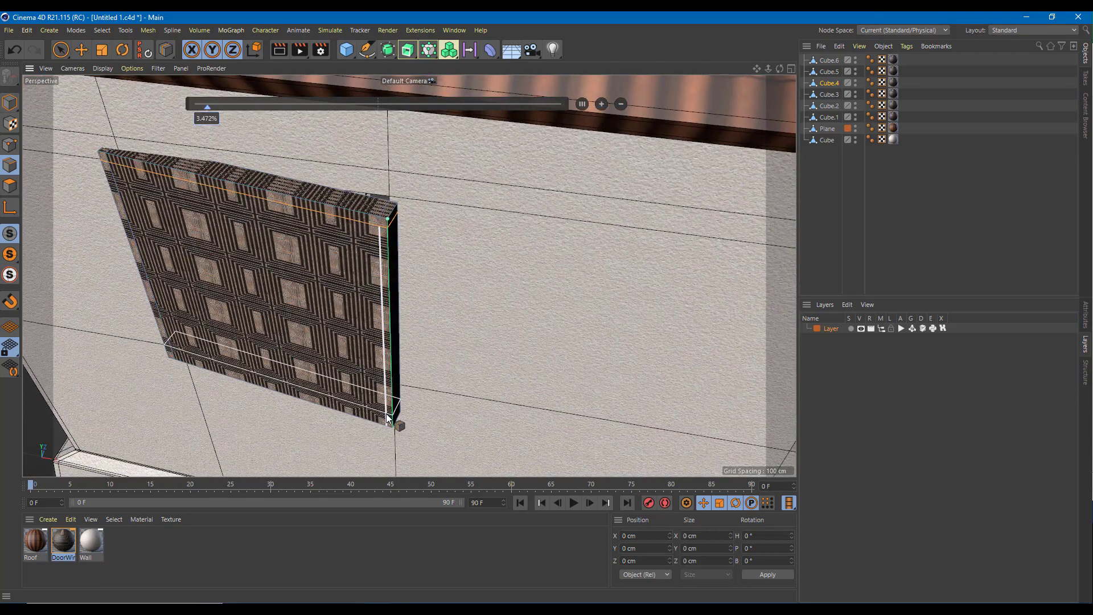
alt+drag(408, 408, 362, 383)
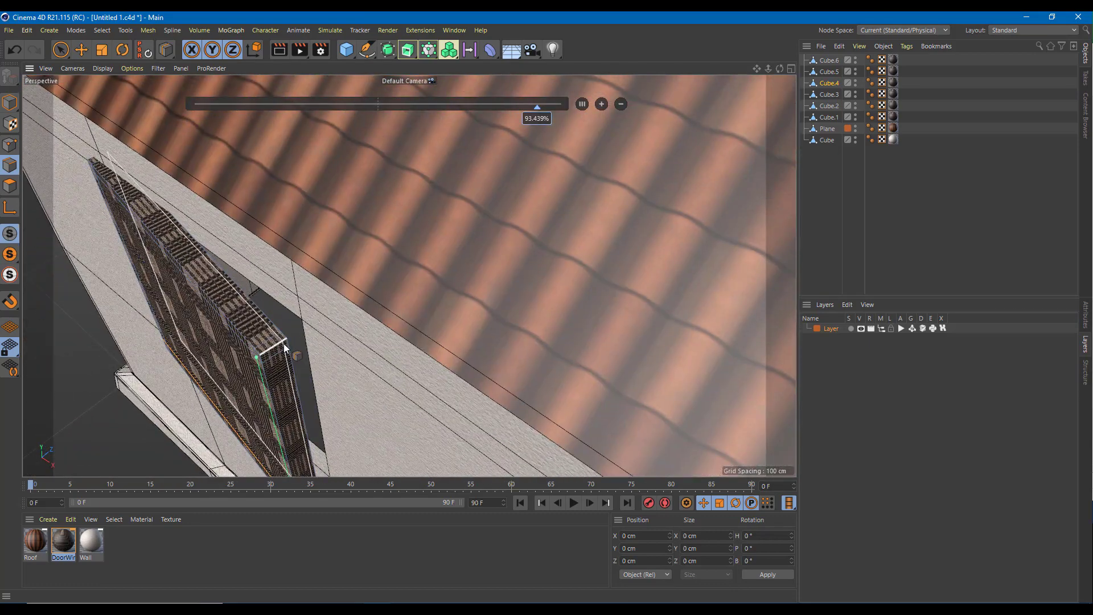
click(267, 350)
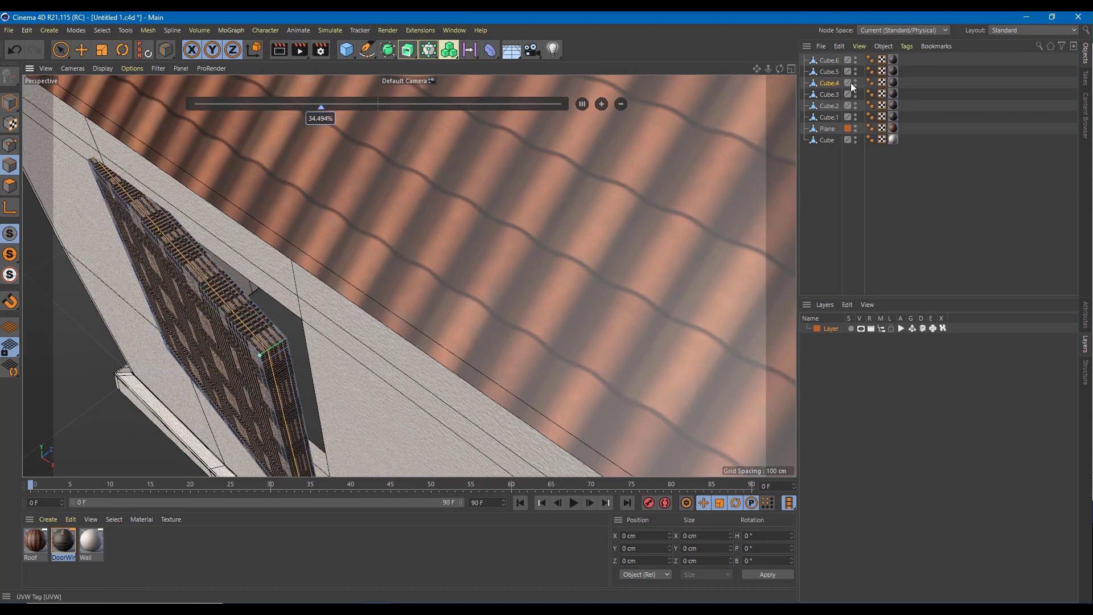
Step: Select the window shutter Cube.5 and add loop cuts near its vertical sides and its upper and lower edges
click(831, 72)
scroll(543, 203, down, 3)
alt+drag(543, 204, 355, 373)
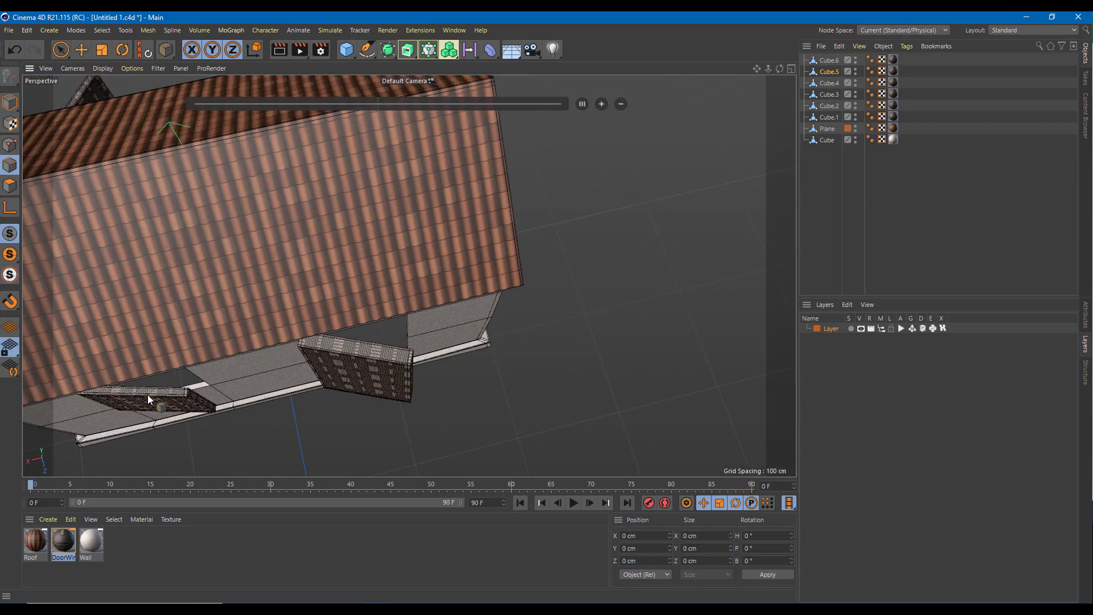
alt+drag(148, 394, 402, 267)
alt+drag(513, 443, 356, 275)
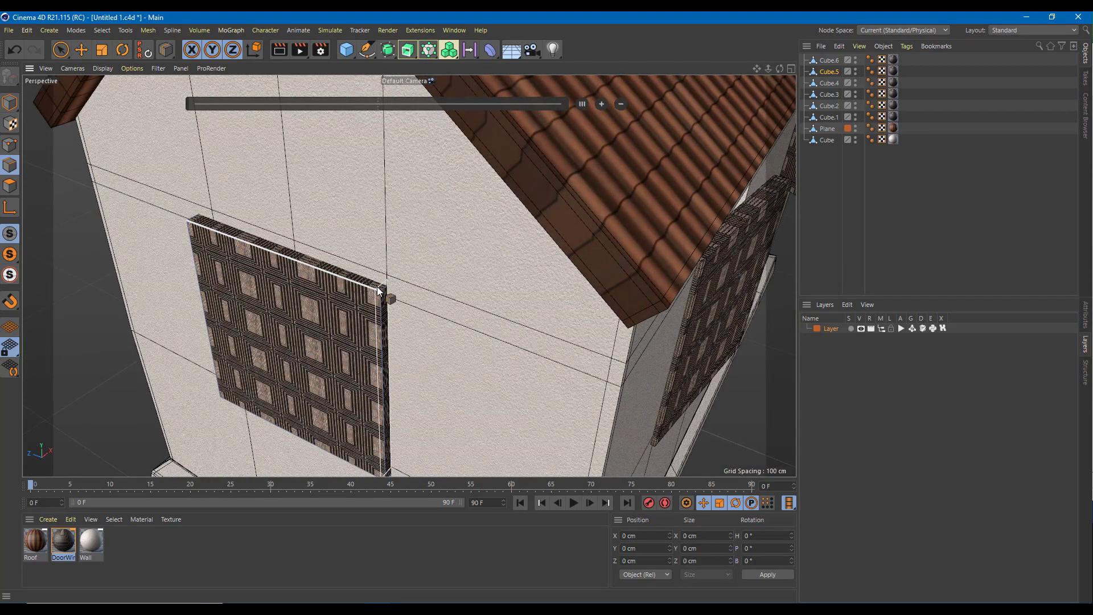
click(377, 286)
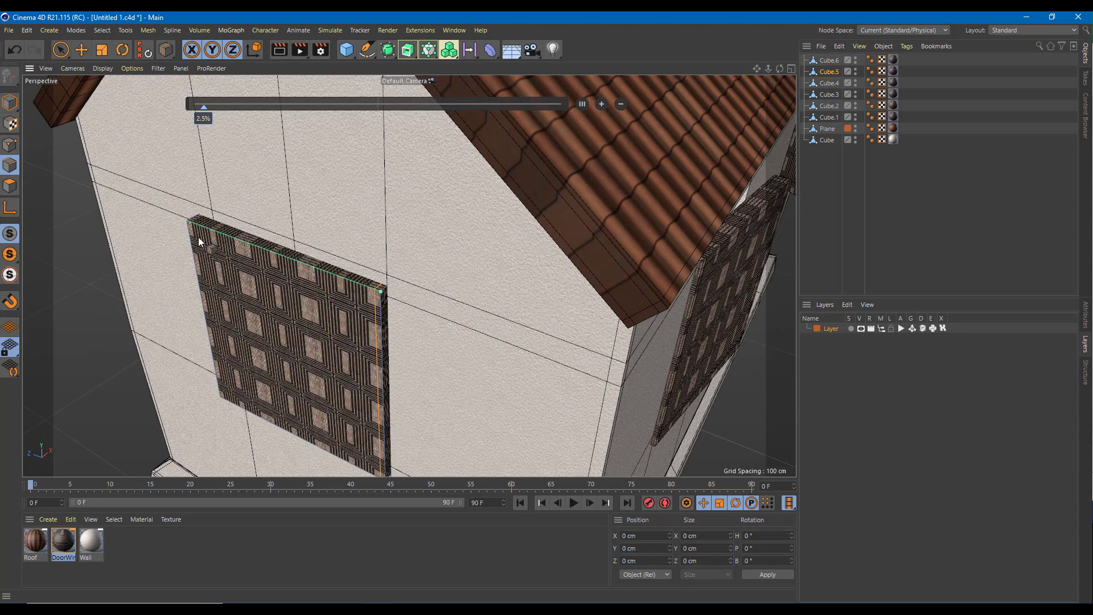
click(392, 298)
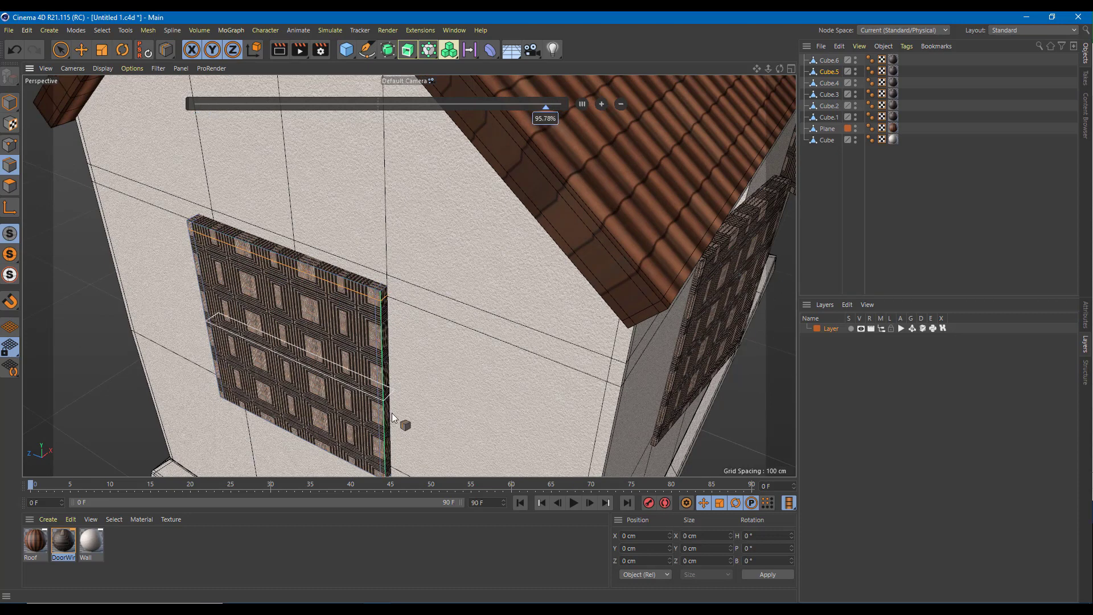
click(392, 466)
Step: Add loop cuts across the thickness of Cube.5, near its front and back faces
alt+drag(398, 306, 395, 308)
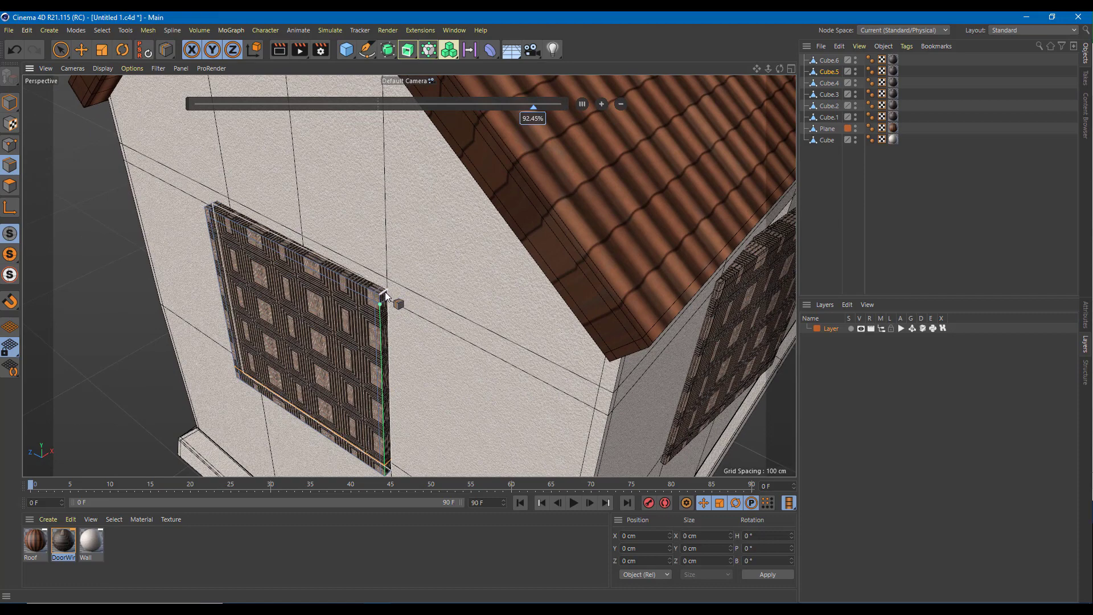
scroll(396, 305, up, 5)
click(390, 291)
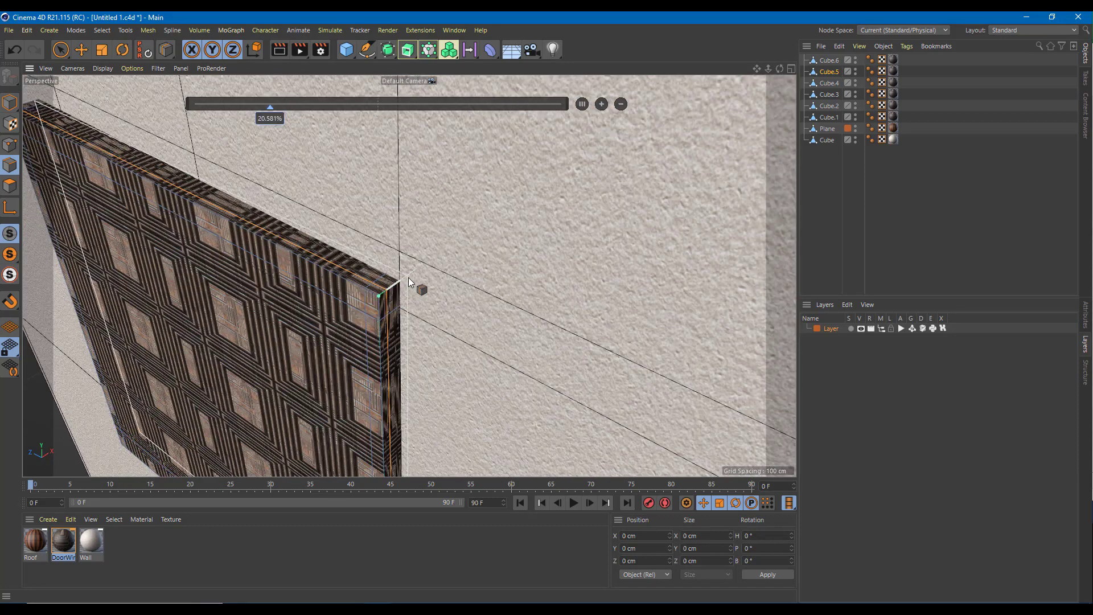
scroll(400, 280, down, 5)
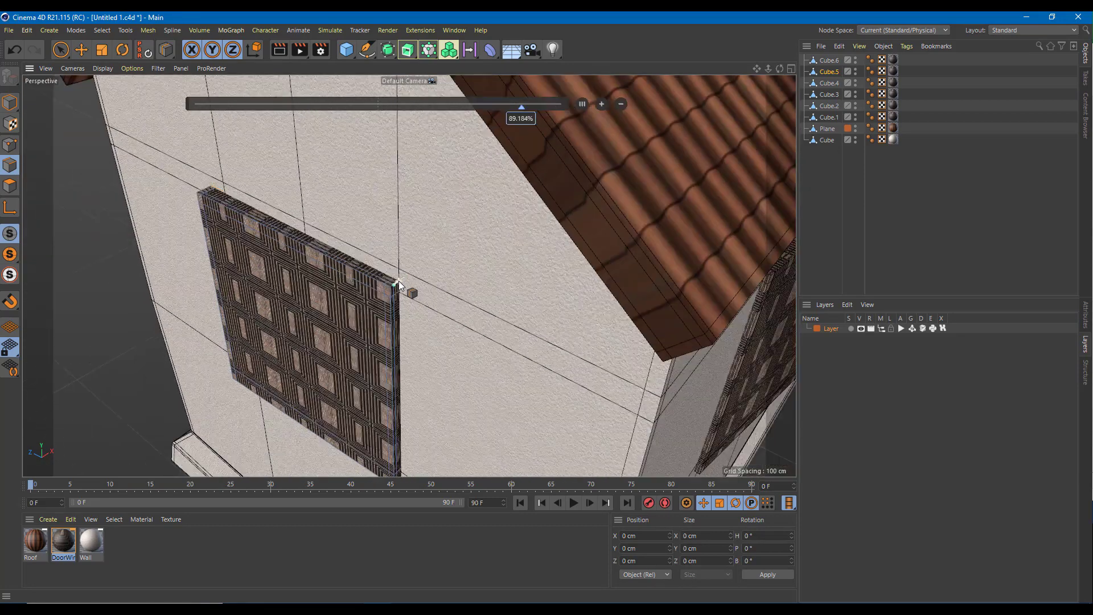
Step: Select the window shutter Cube.6 and loop-cut it across its thickness and near its vertical sides and upper edge
click(828, 59)
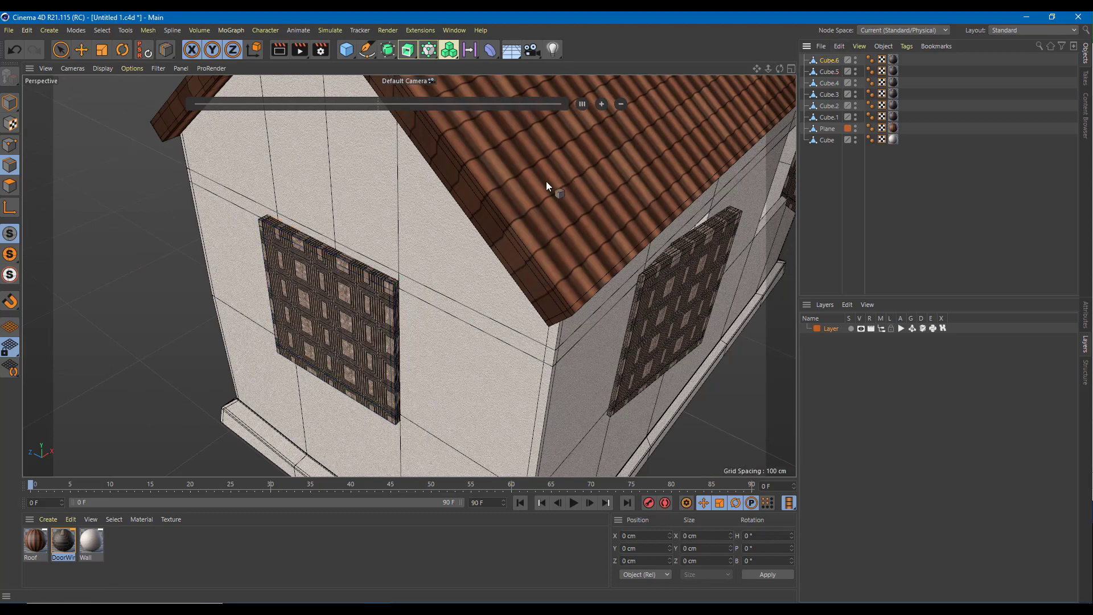
scroll(545, 181, down, 5)
alt+drag(505, 217, 475, 242)
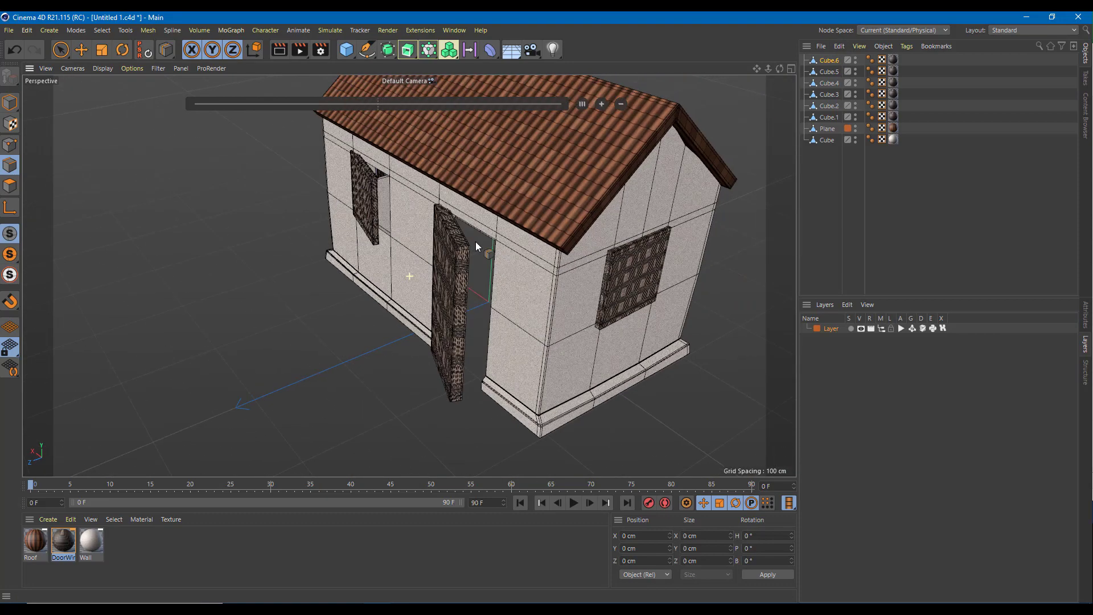
alt+drag(691, 247, 340, 278)
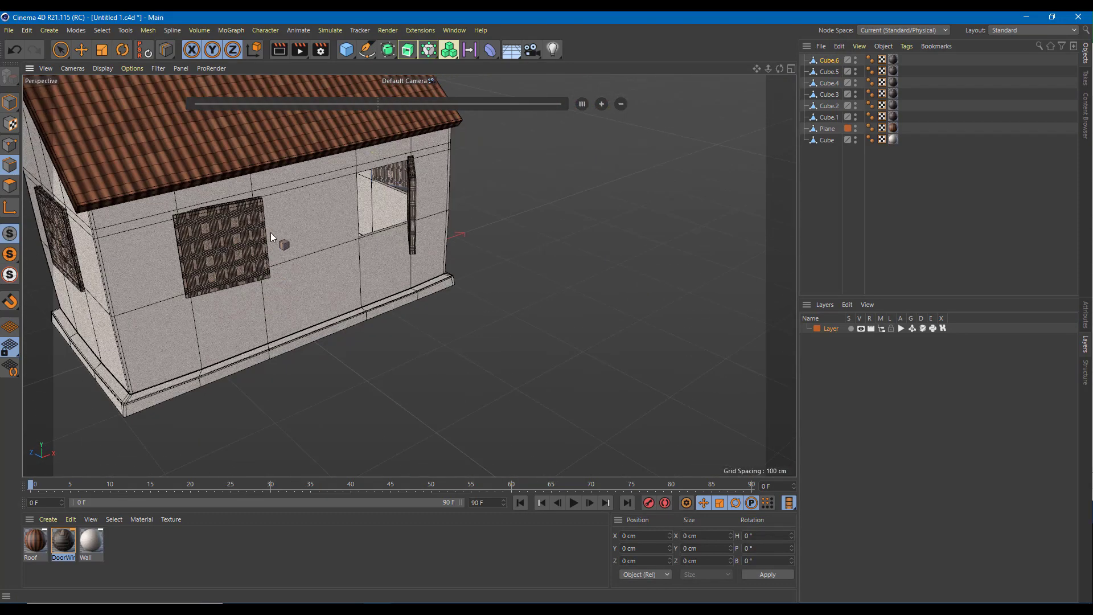
alt+drag(435, 190, 239, 199)
scroll(341, 131, up, 4)
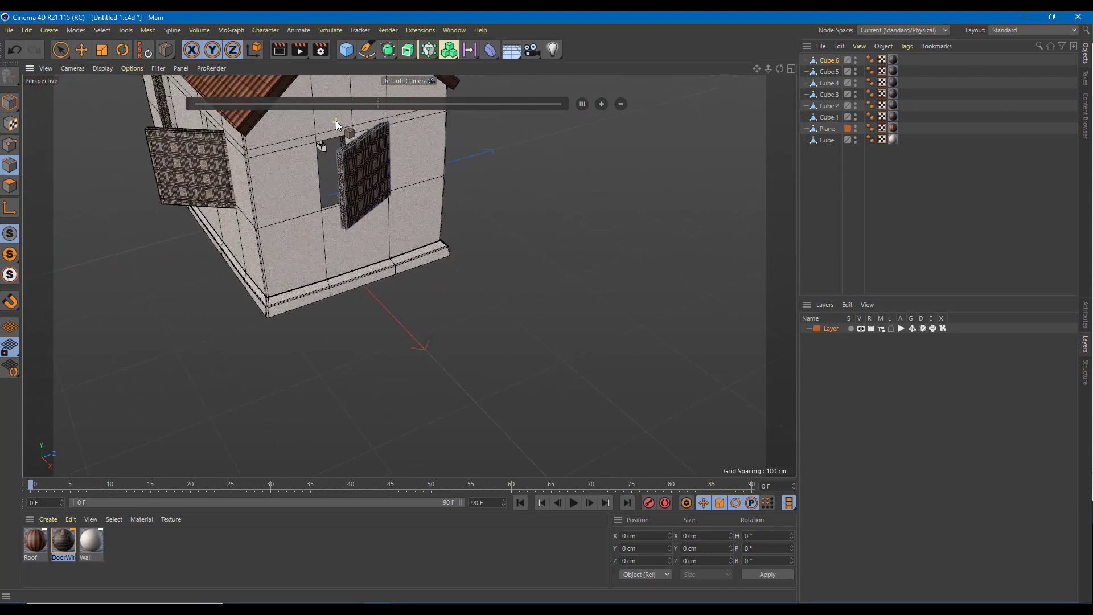
scroll(355, 164, up, 3)
alt+middle_drag(357, 152, 333, 274)
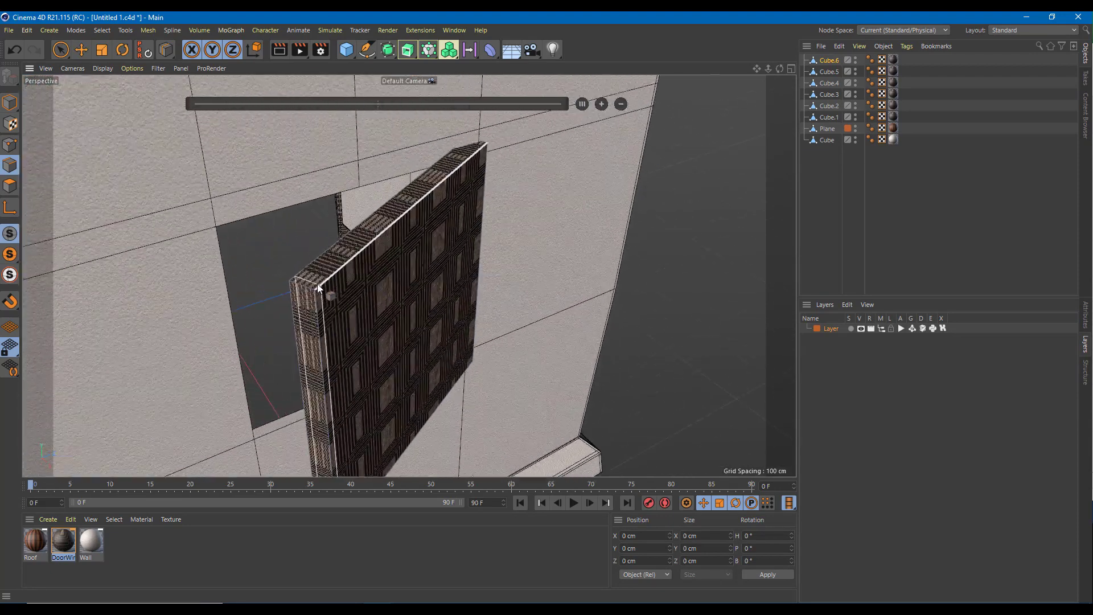
click(495, 152)
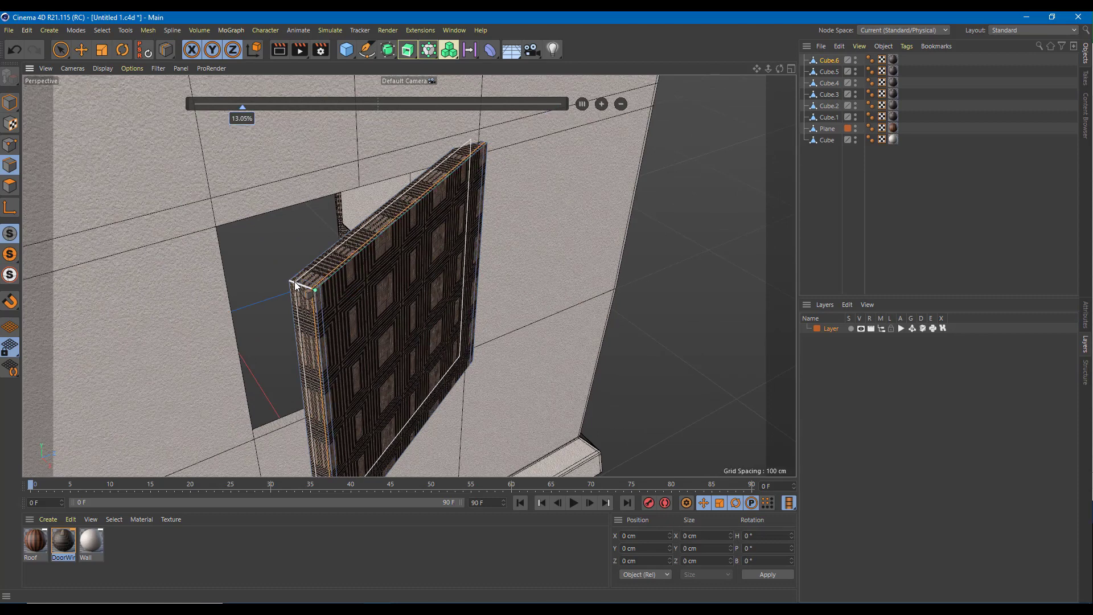
click(311, 301)
click(320, 284)
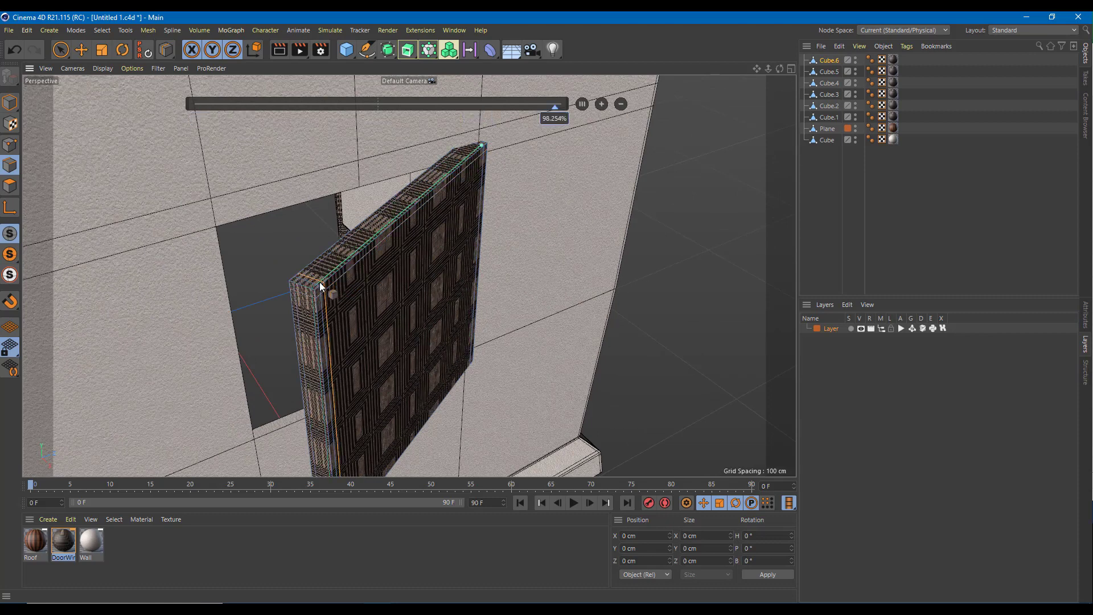
Step: Add a loop cut close to the lower edge of Cube.6
alt+middle_drag(375, 320, 346, 112)
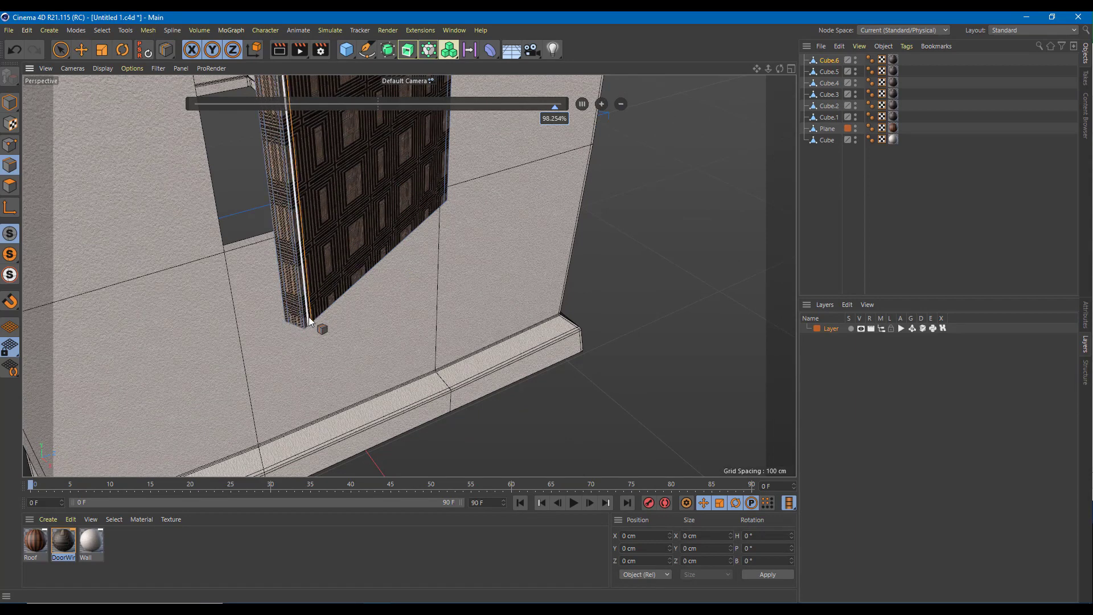
alt+drag(356, 280, 370, 308)
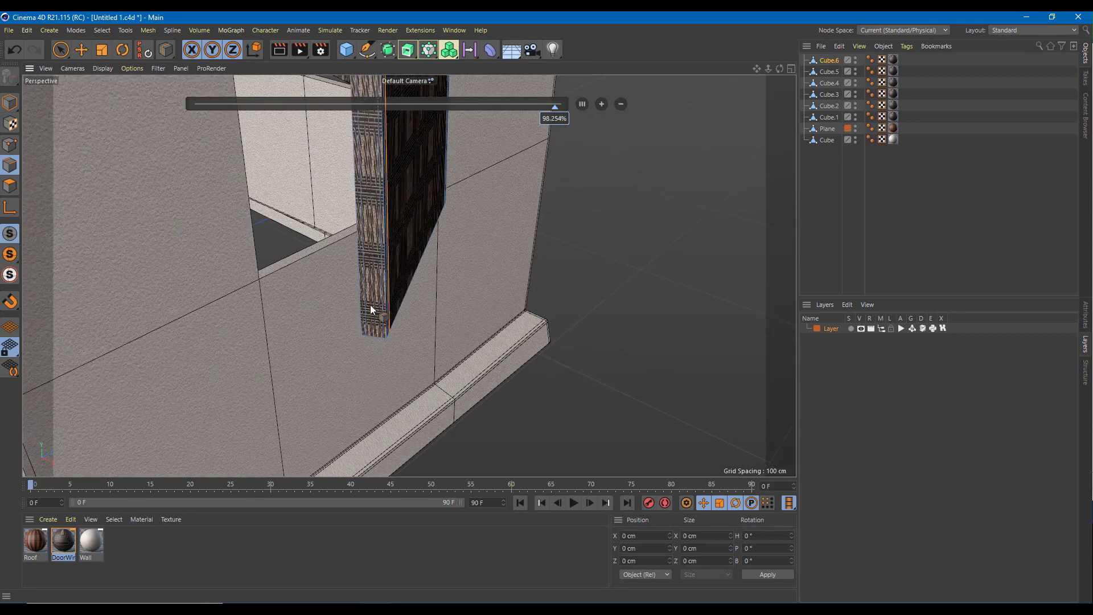
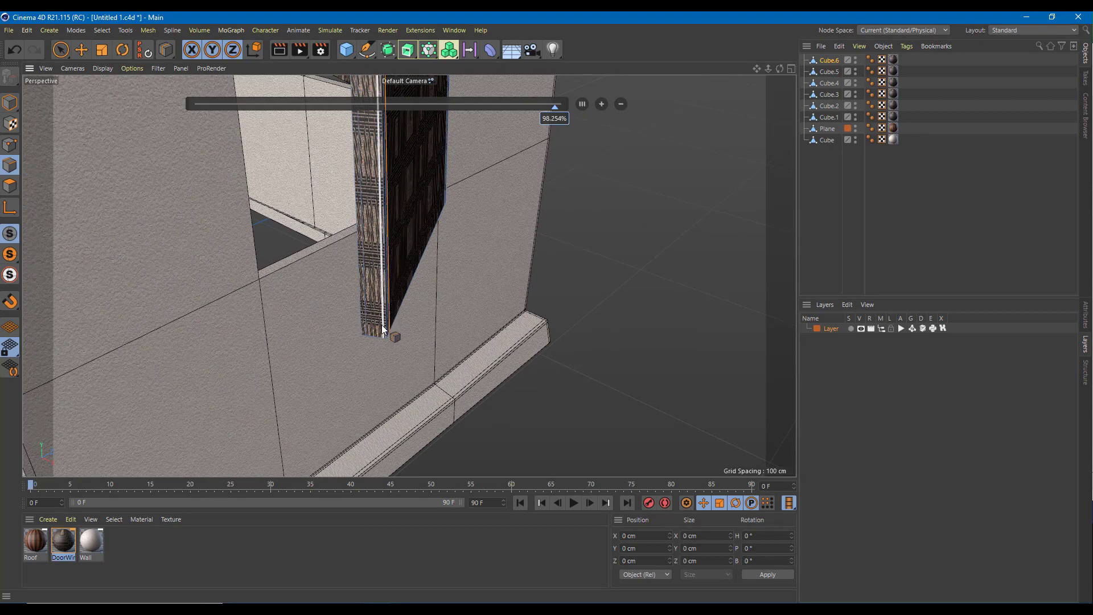
scroll(383, 325, up, 2)
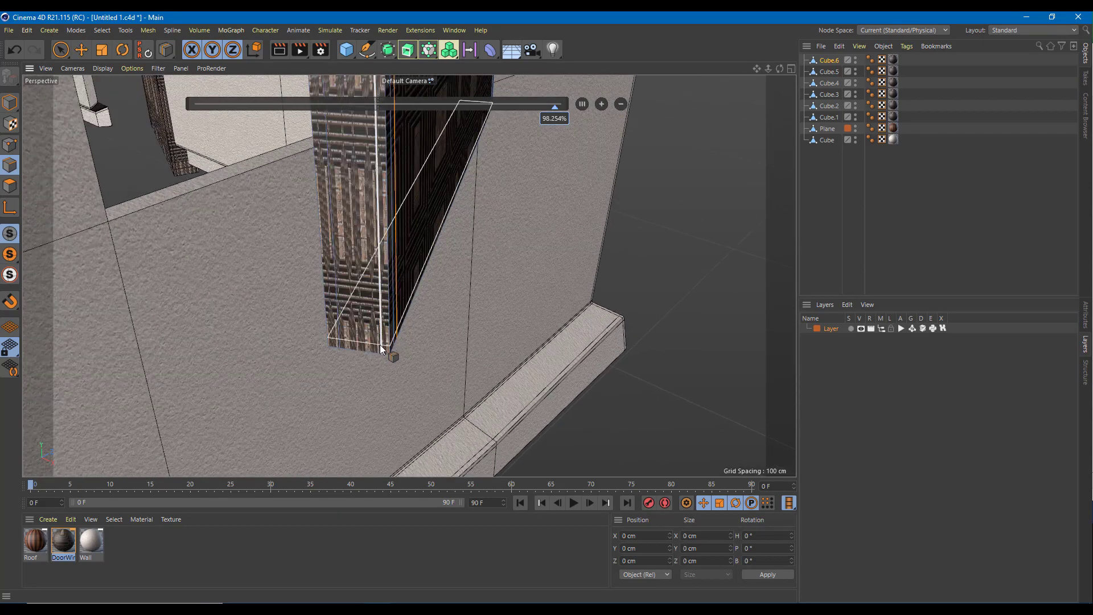
scroll(380, 344, up, 3)
click(387, 357)
scroll(397, 297, down, 5)
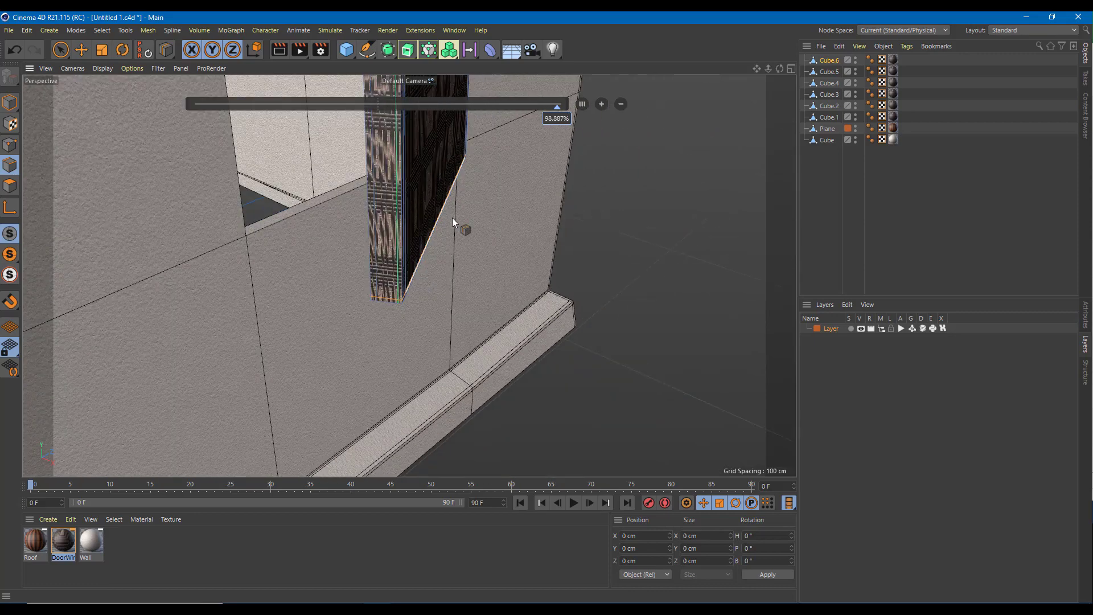
Step: Add a Subdivision Surface and make the house body Cube its child
alt+drag(451, 218, 505, 260)
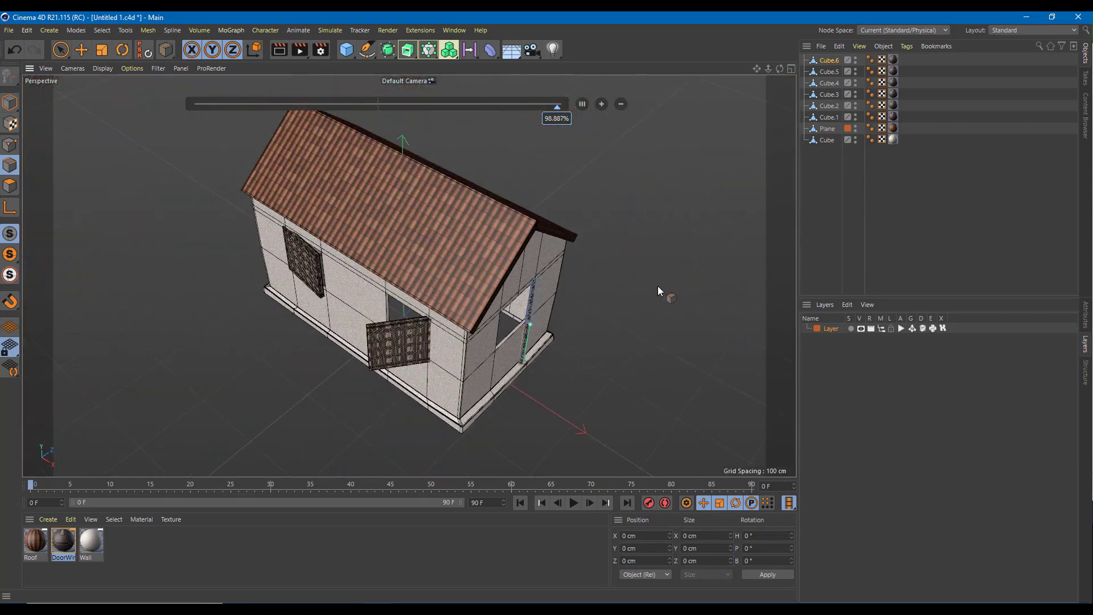
alt+drag(566, 191, 626, 211)
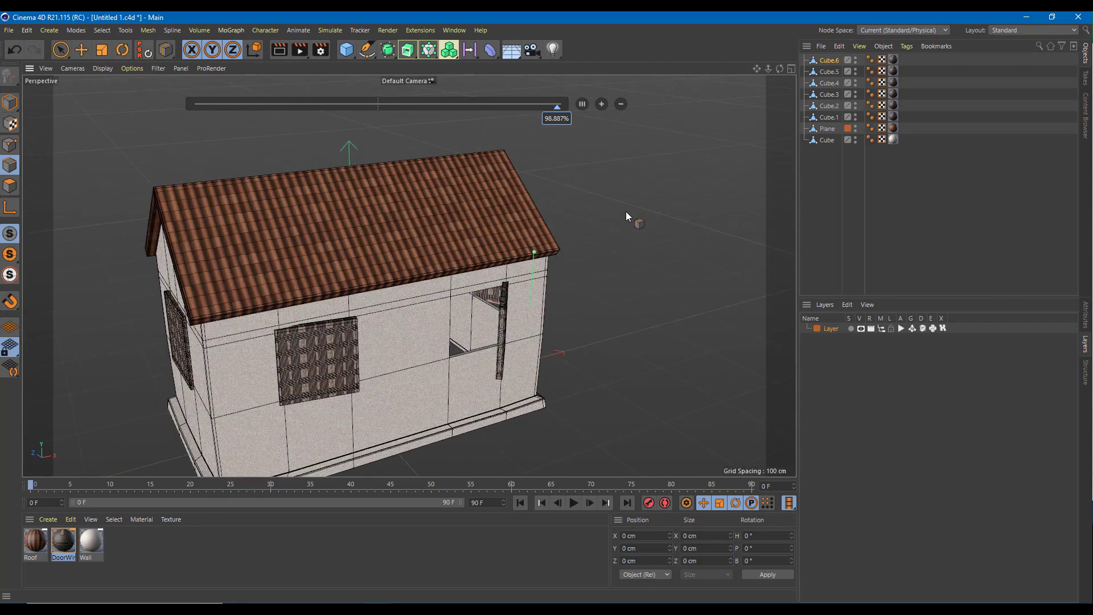
click(396, 55)
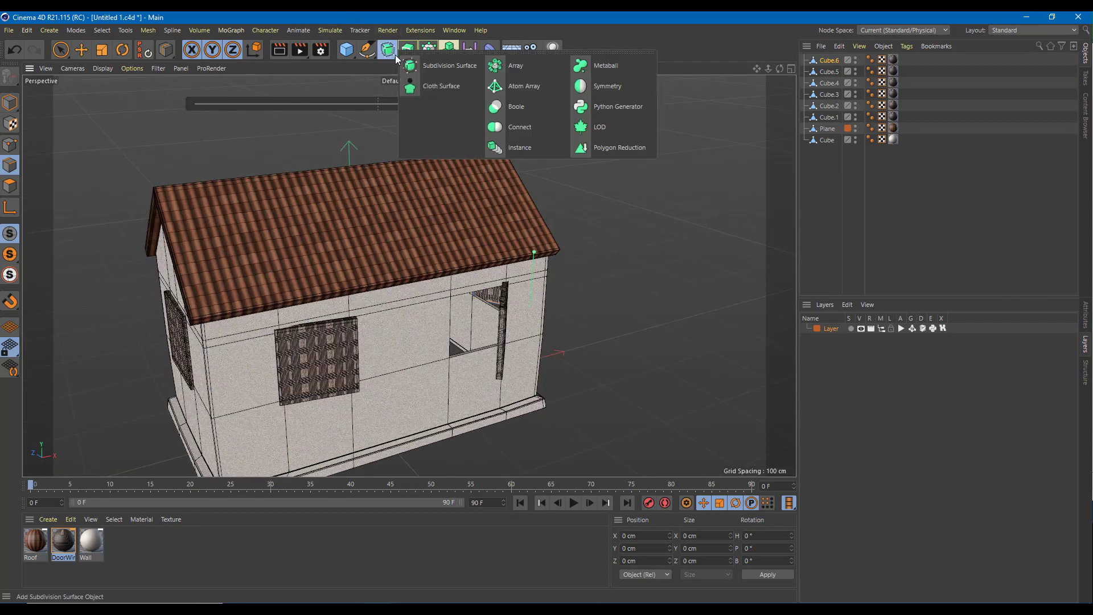
click(442, 67)
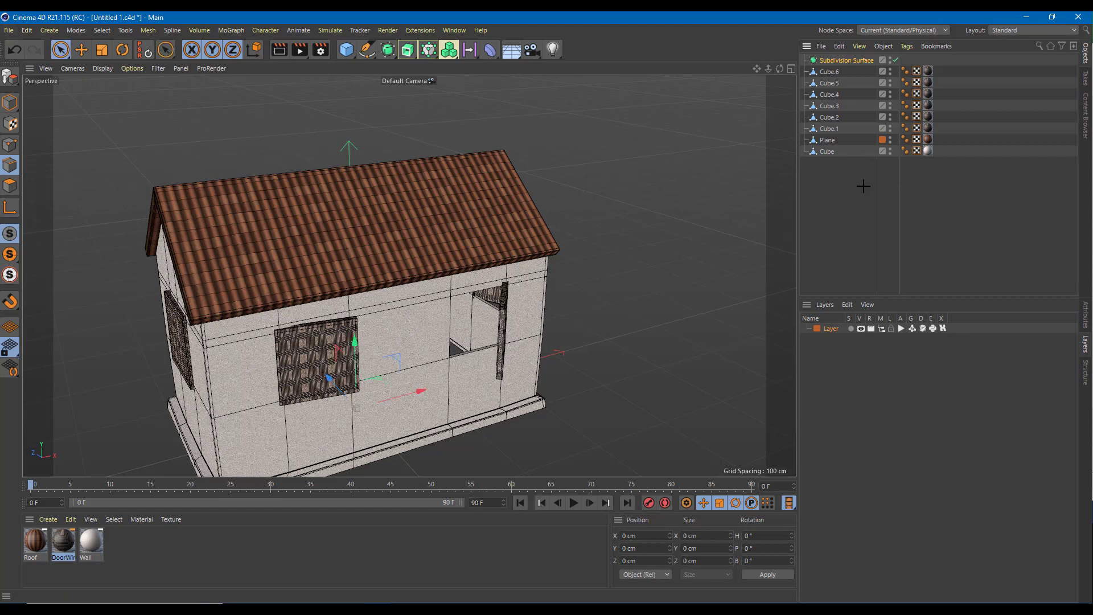
click(886, 182)
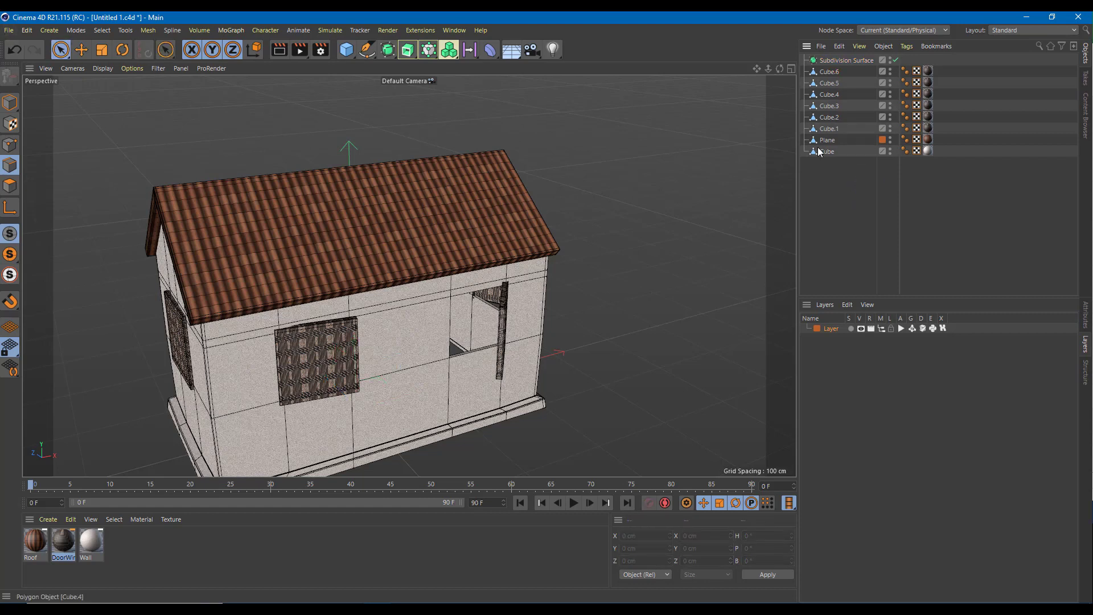
drag(820, 151, 844, 58)
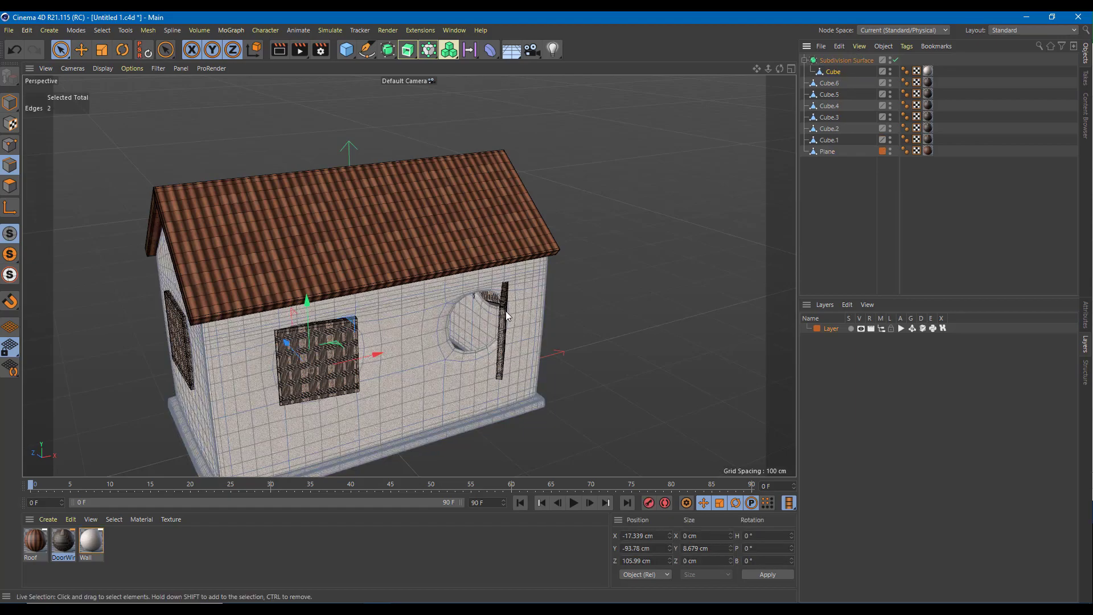
Step: Use Loop/Path Cut on the house body Cube to add vertical loops along both sides of the end wall's window opening
alt+right_drag(507, 312, 575, 303)
alt+drag(575, 304, 526, 293)
alt+middle_drag(526, 293, 573, 161)
alt+drag(573, 161, 445, 232)
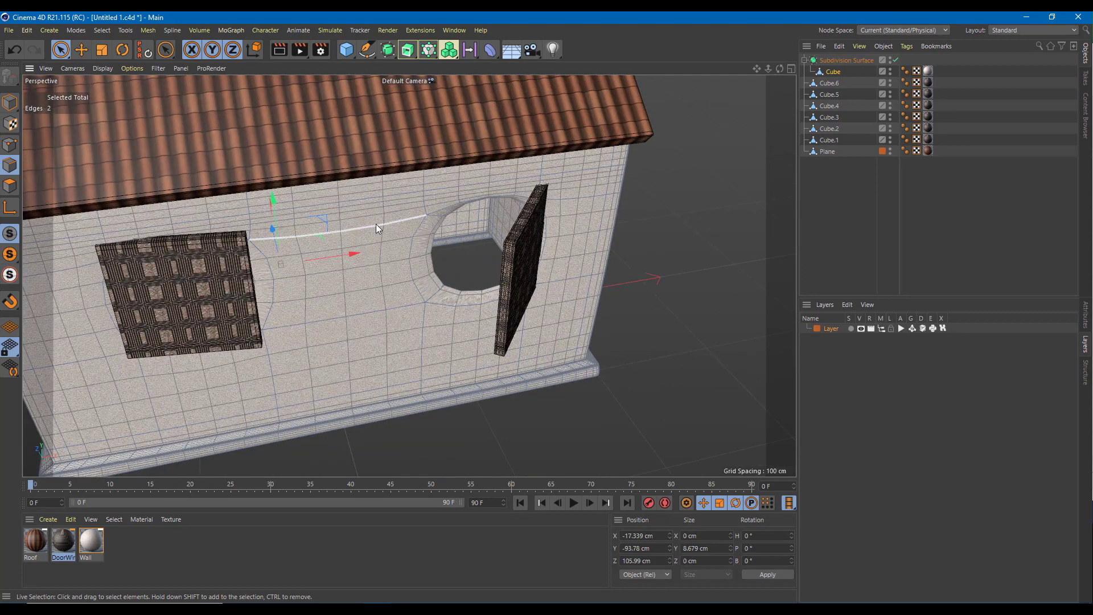
alt+drag(375, 224, 305, 250)
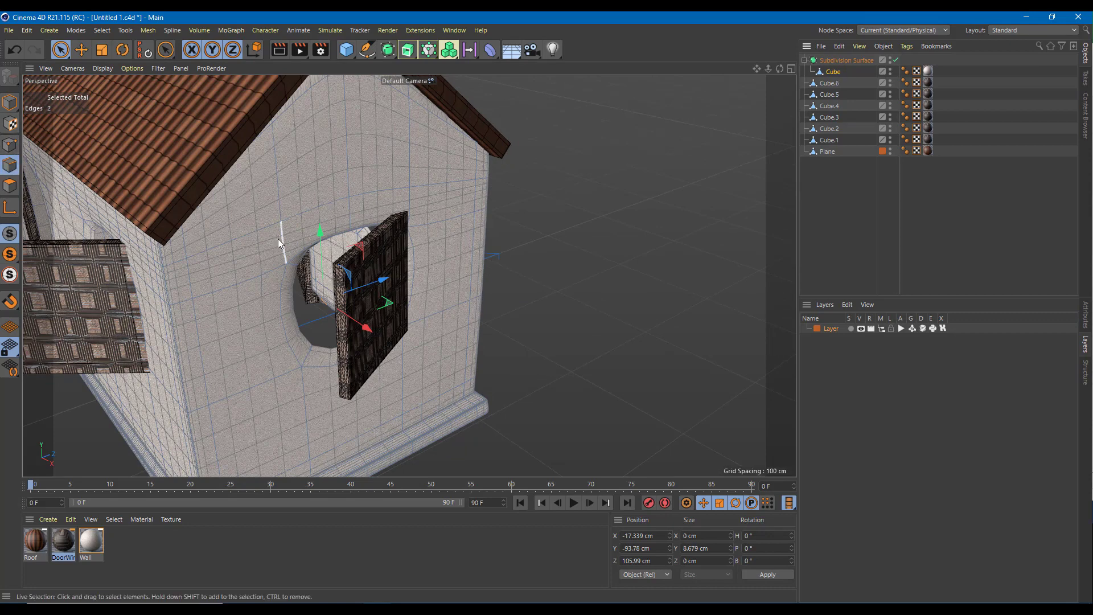
key(k)
key(l)
scroll(277, 238, up, 3)
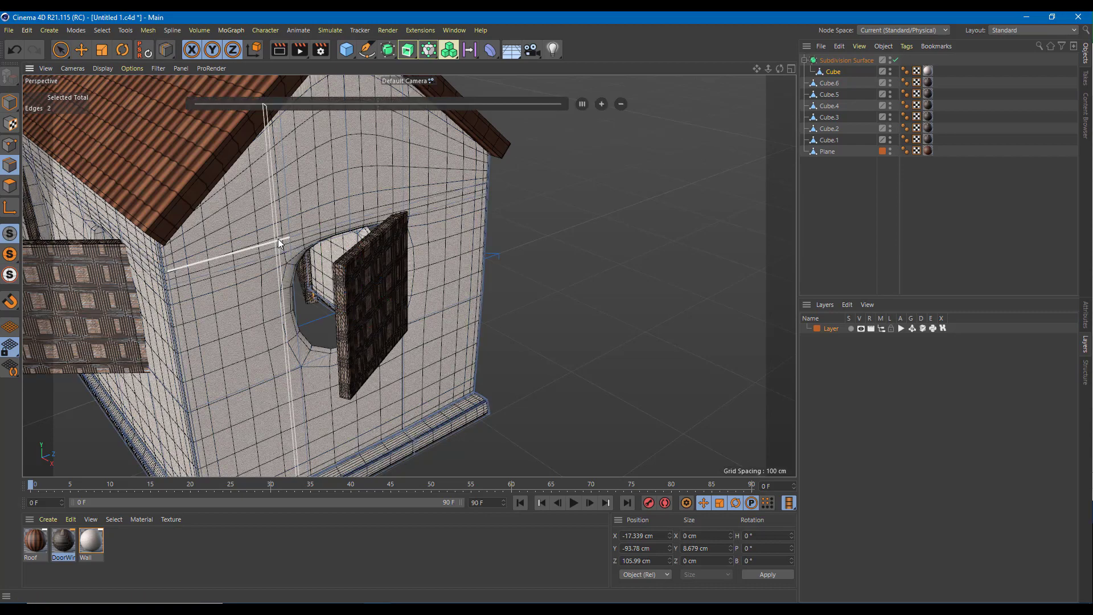
scroll(282, 234, up, 2)
scroll(282, 234, up, 2)
mouse_move(341, 228)
alt+mouse_down()
mouse_move(298, 265)
mouse_move(349, 221)
alt+mouse_up()
click(309, 183)
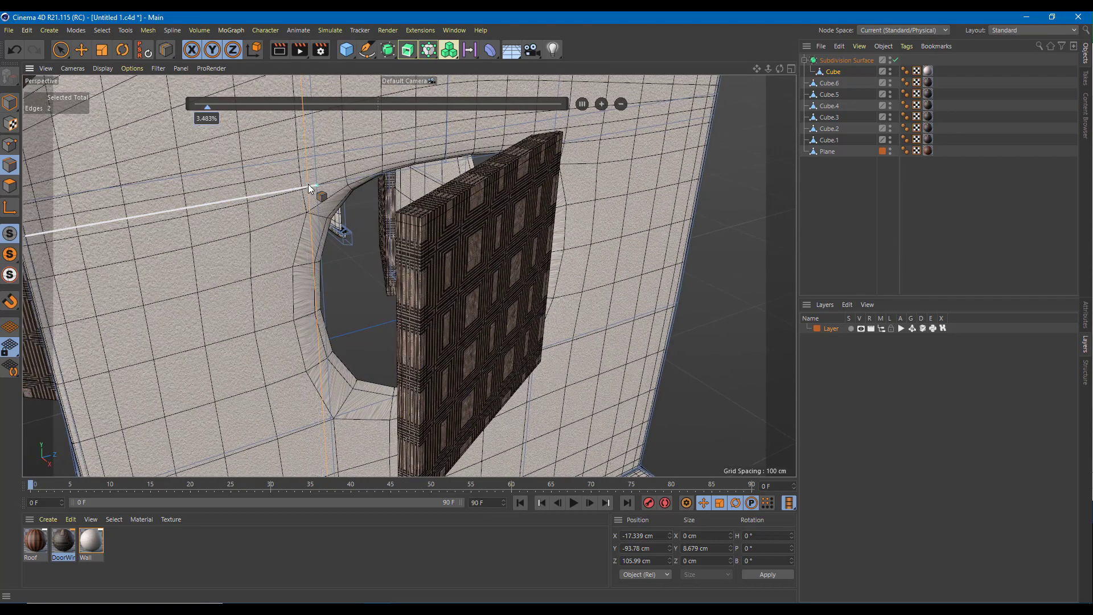
scroll(398, 195, up, 5)
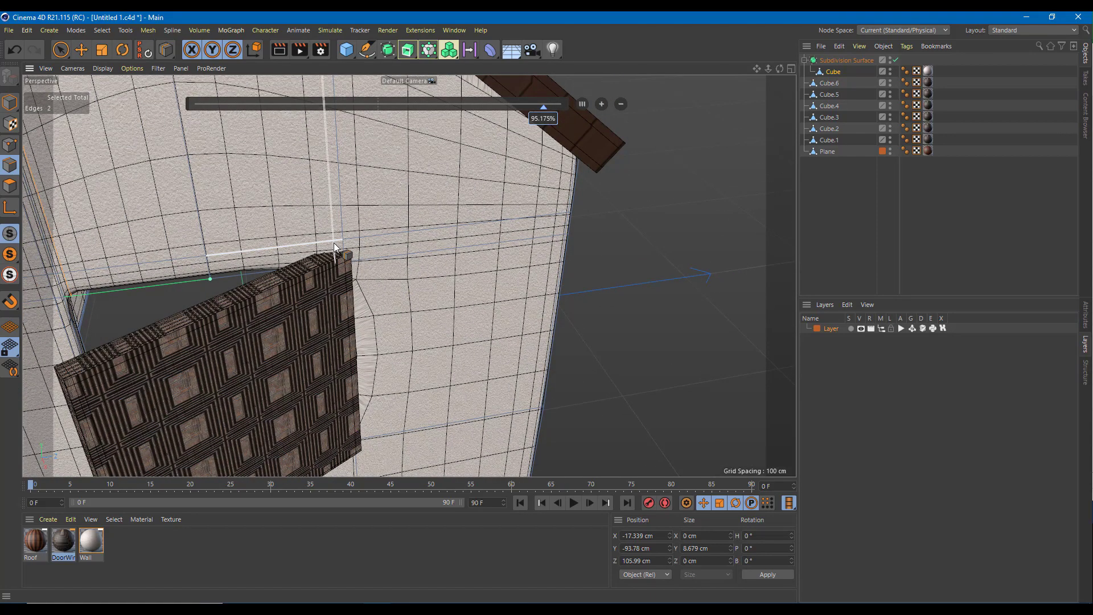
click(336, 242)
Step: Add loop cuts on the house body Cube around the corners and close to the upper and lower edges of the end wall's window opening
alt+drag(124, 285, 228, 194)
click(234, 184)
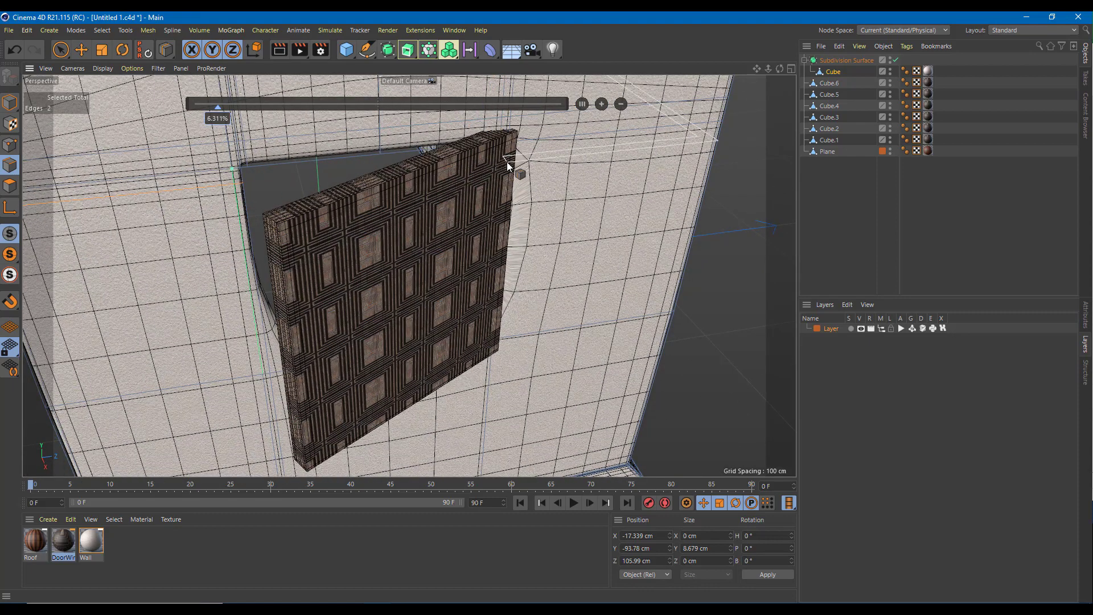
click(512, 148)
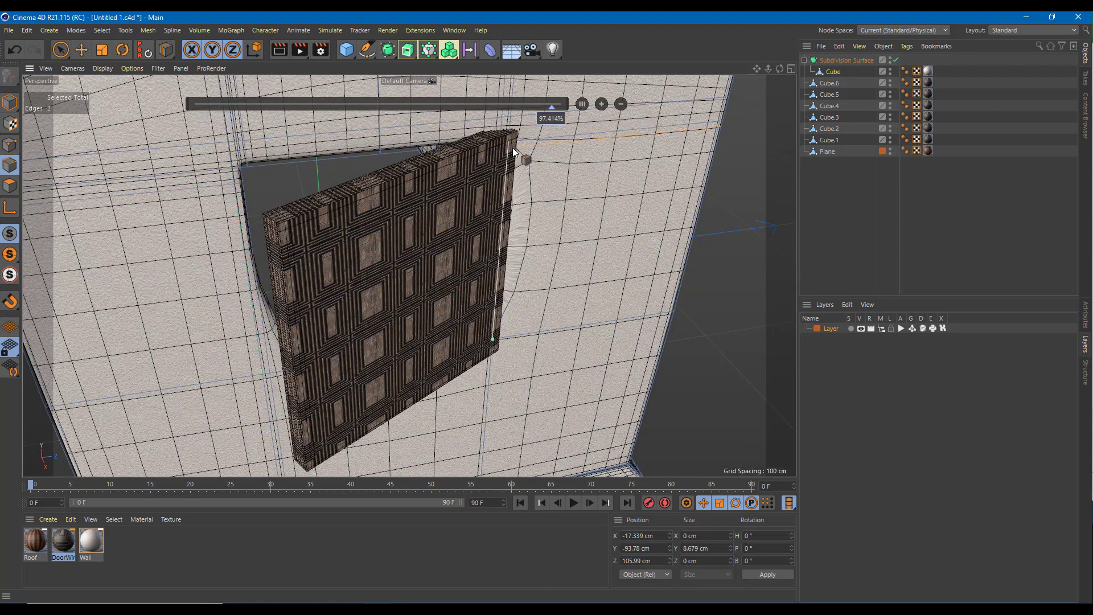
alt+middle_drag(507, 436, 484, 366)
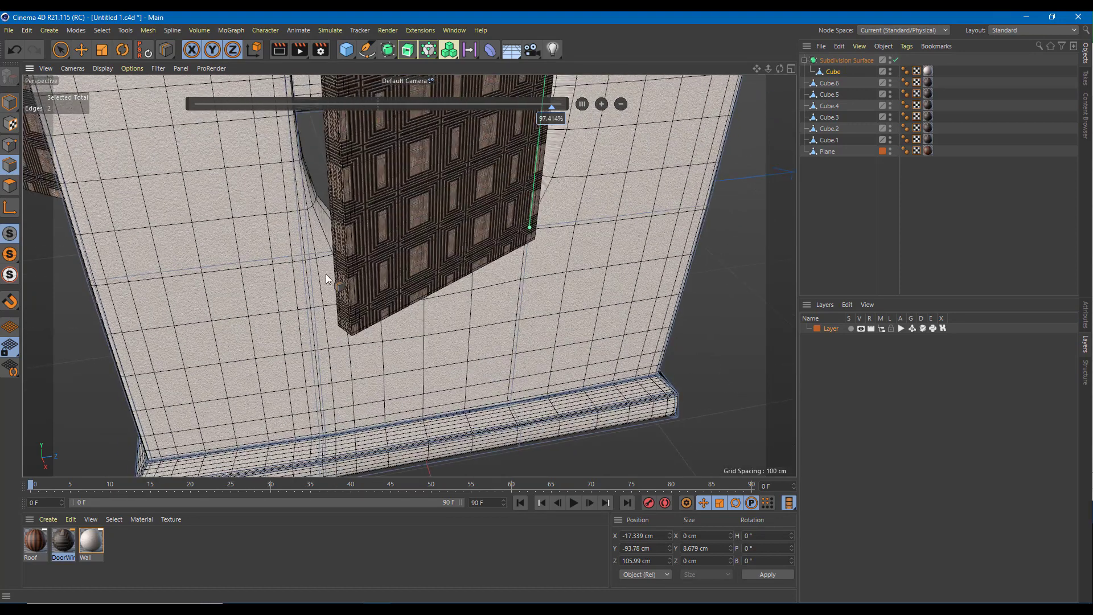
click(301, 262)
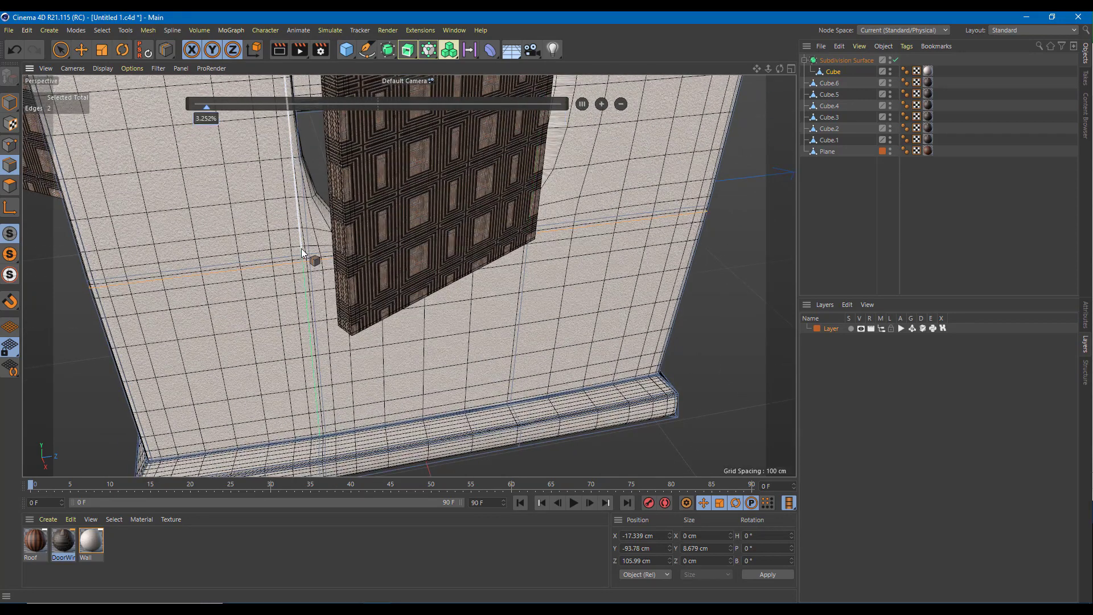
click(302, 240)
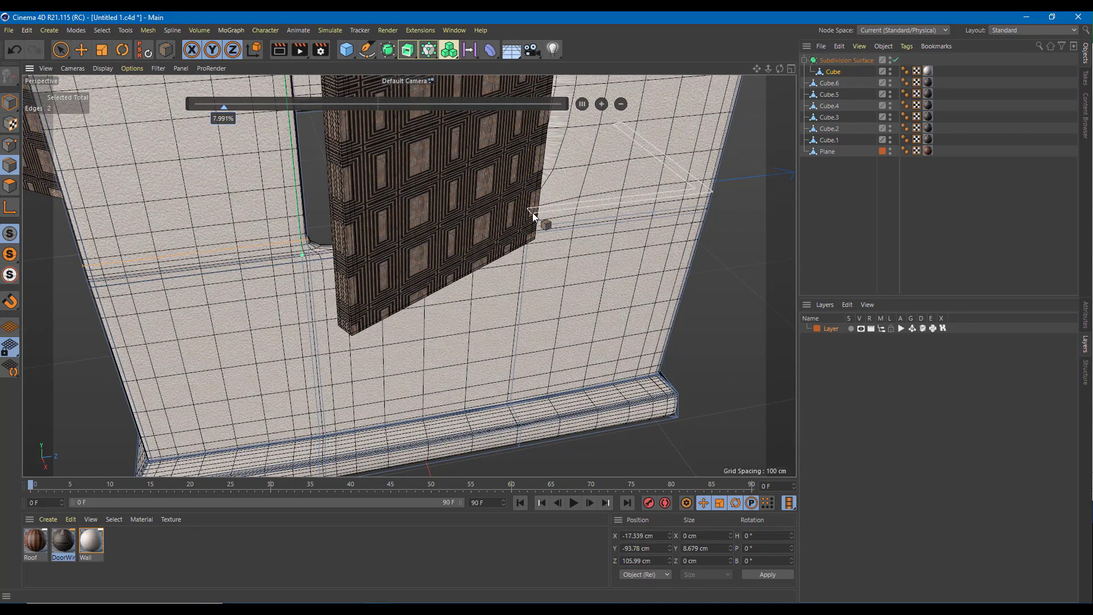
Step: Add vertical loop cuts close to both sides of the window opening with the open shutter on the adjoining long wall
scroll(464, 233, down, 4)
alt+drag(464, 233, 285, 284)
scroll(462, 274, up, 5)
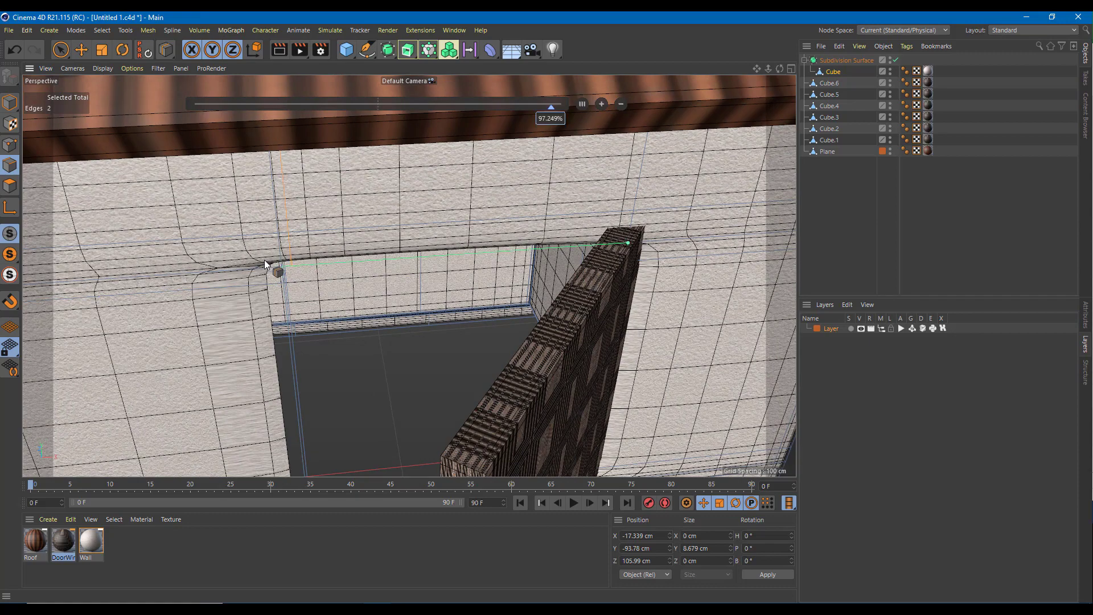
click(269, 263)
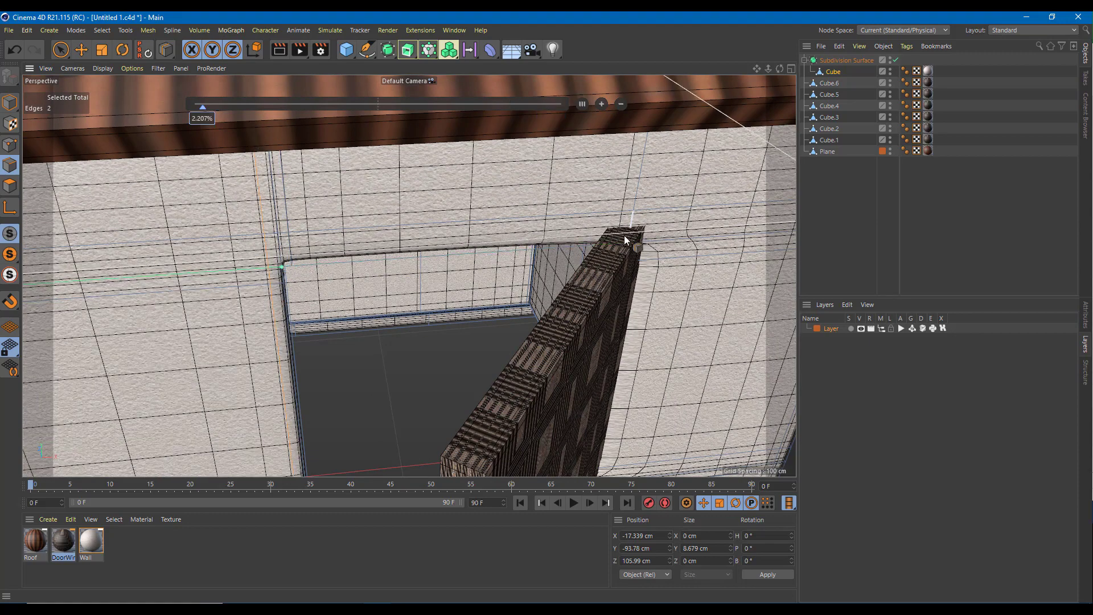
alt+drag(647, 293, 567, 218)
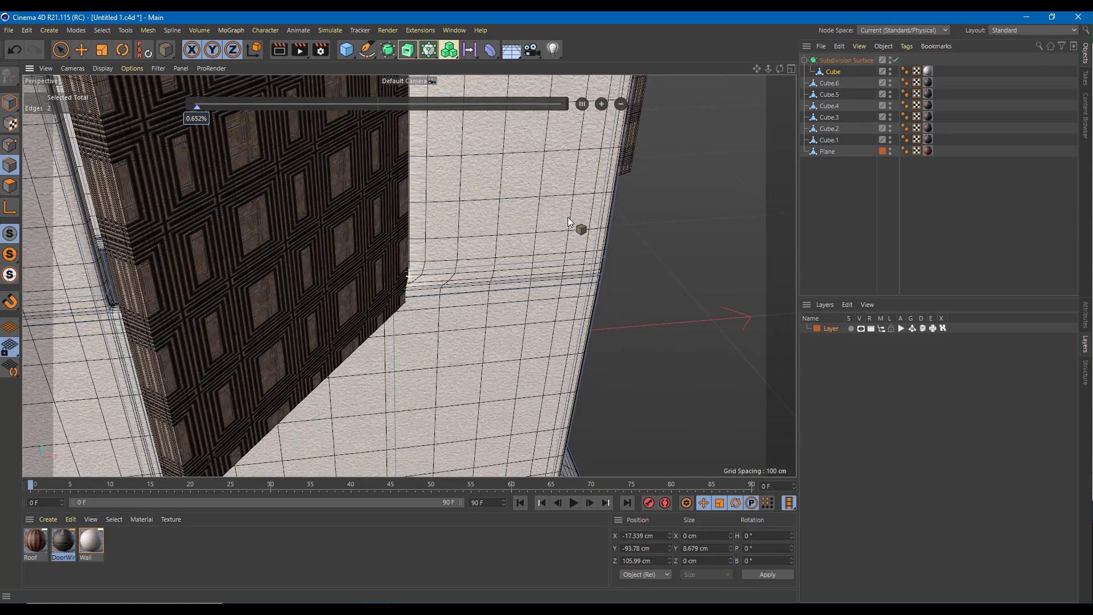
click(379, 298)
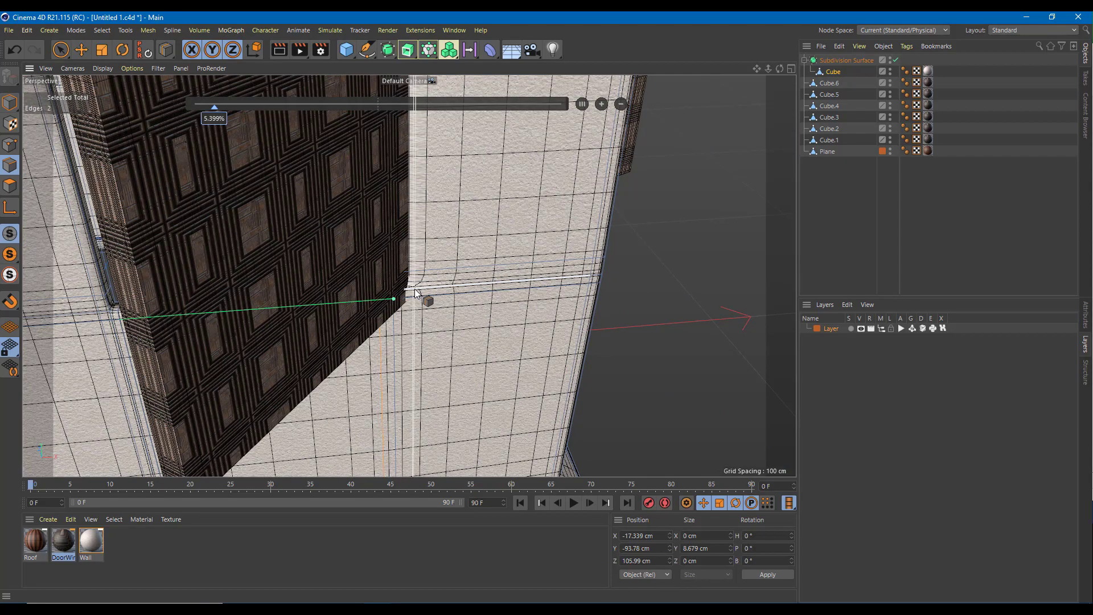
click(413, 288)
Step: Add vertical loop cuts along both sides of the second window opening on the same long wall
scroll(404, 290, down, 5)
alt+drag(404, 289, 379, 295)
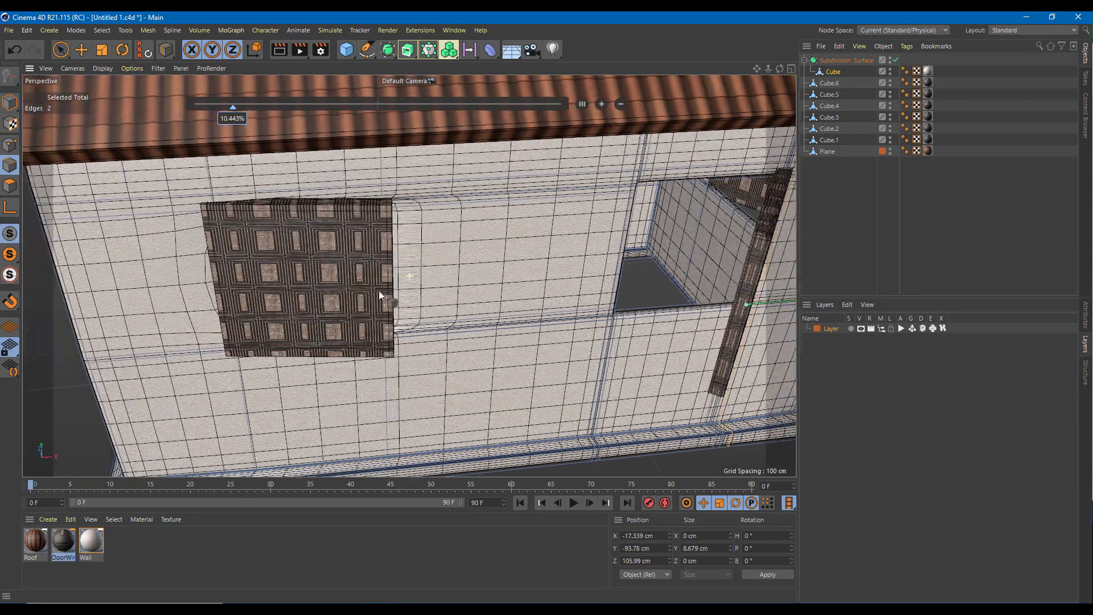
scroll(398, 239, up, 3)
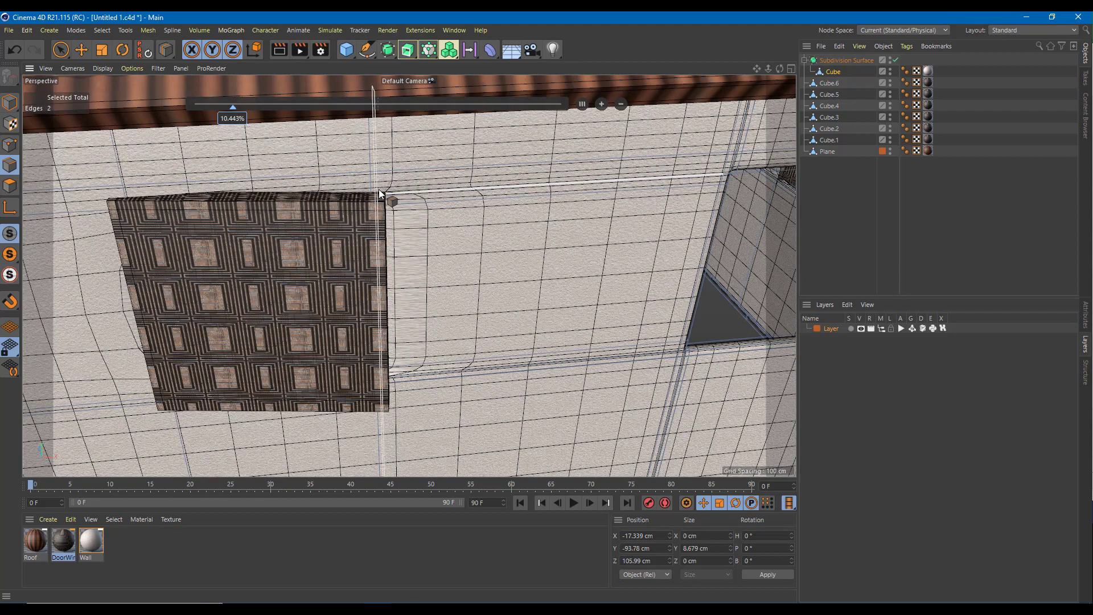
alt+middle_drag(192, 211, 352, 186)
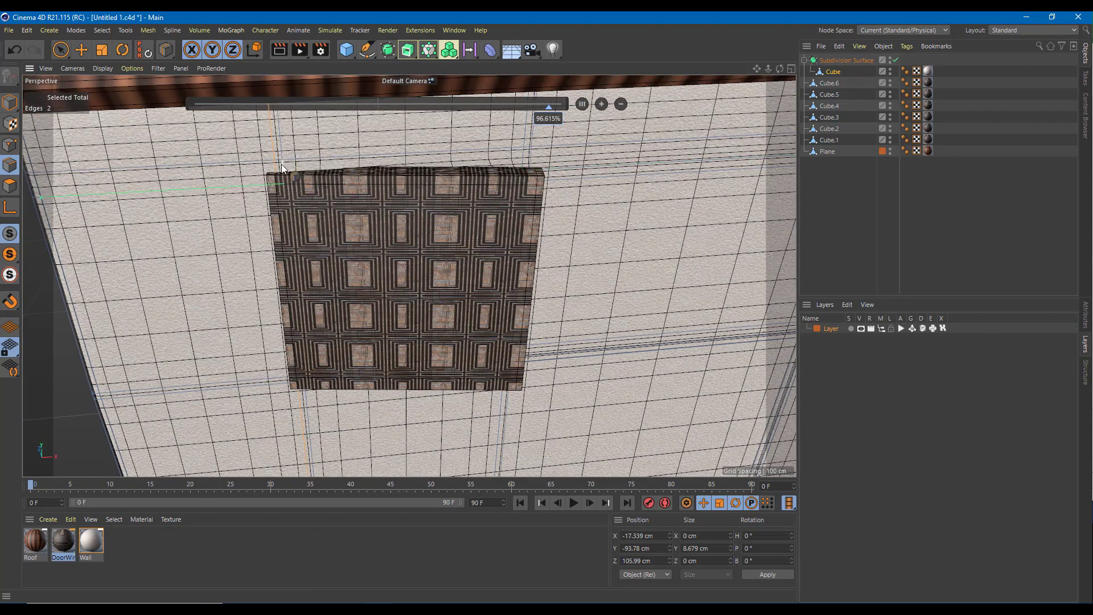
alt+drag(605, 183, 567, 182)
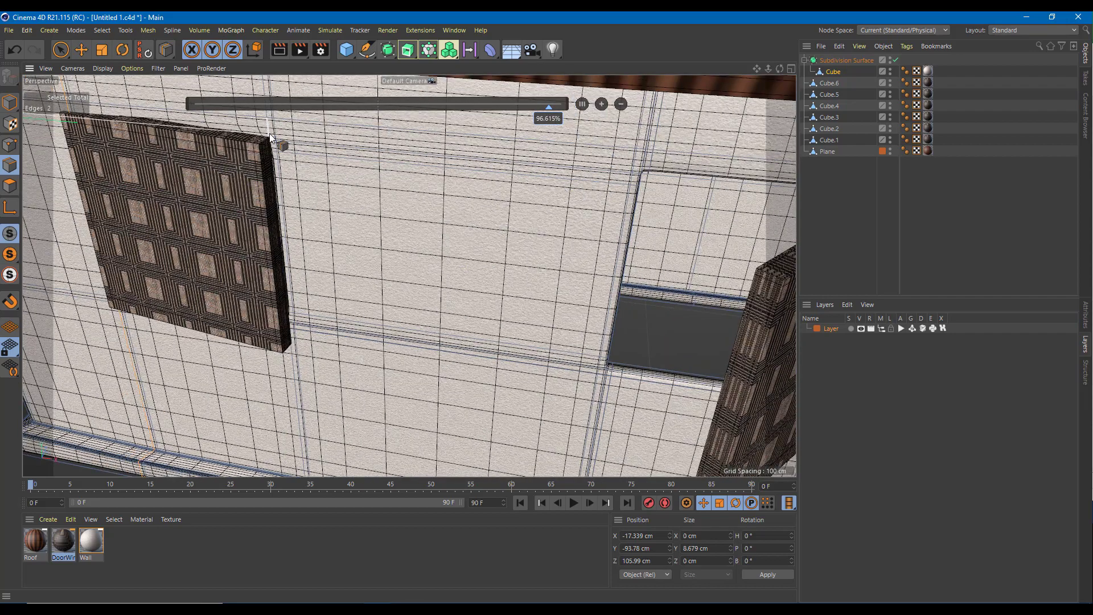
click(278, 150)
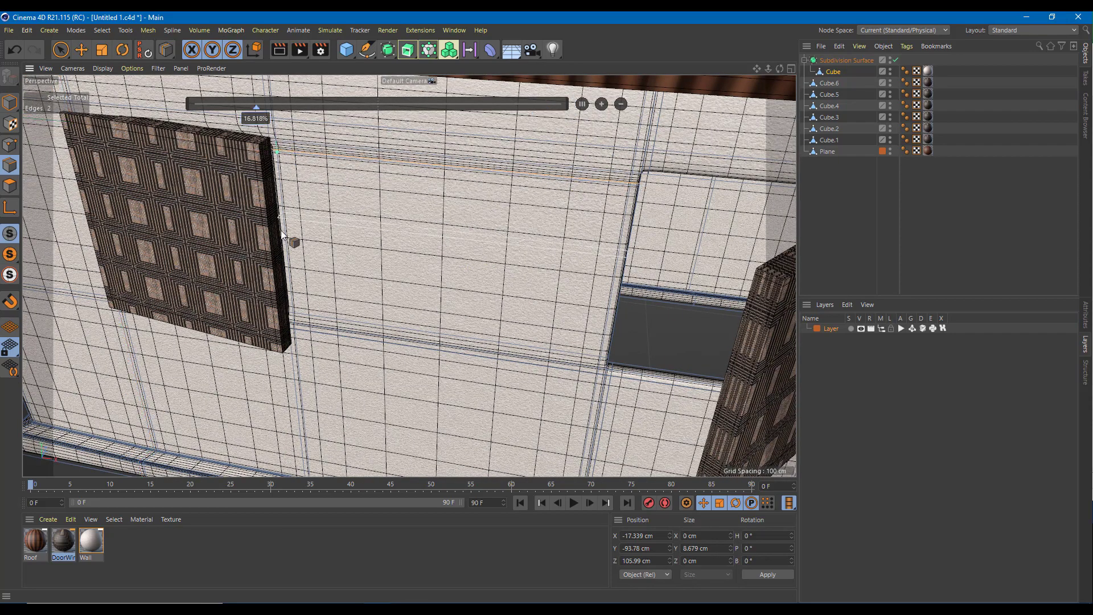
key(ctrl+z)
alt+drag(308, 233, 407, 311)
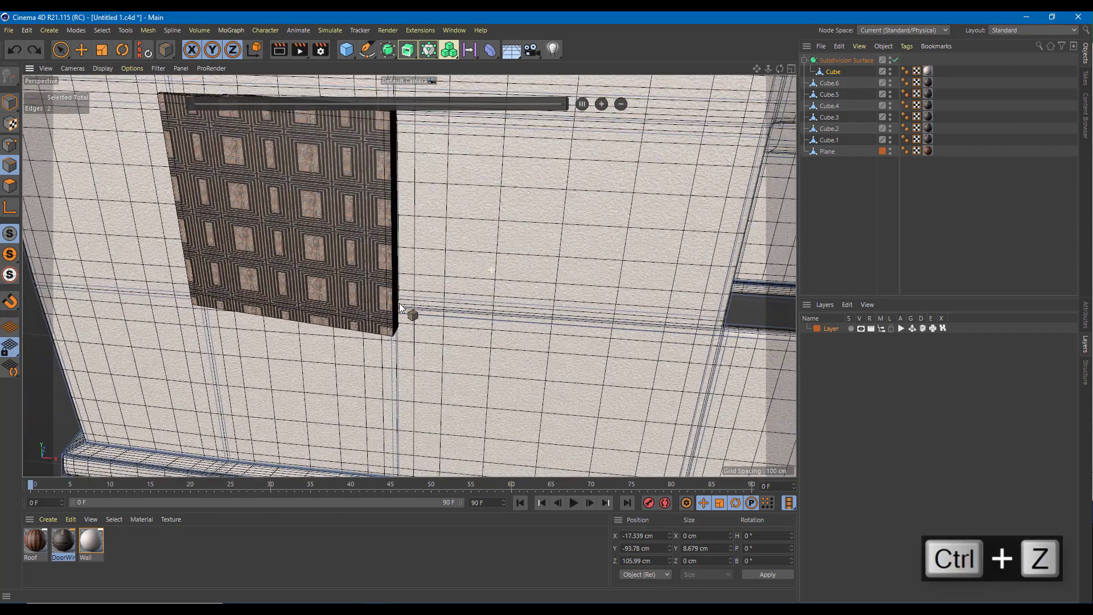
click(383, 311)
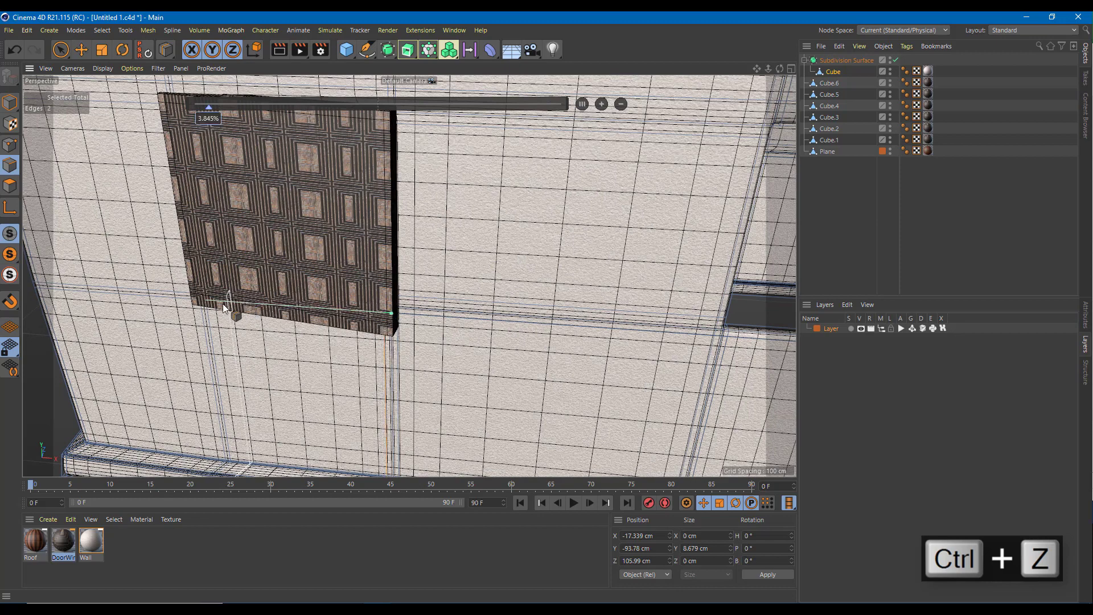
alt+middle_drag(394, 117, 400, 281)
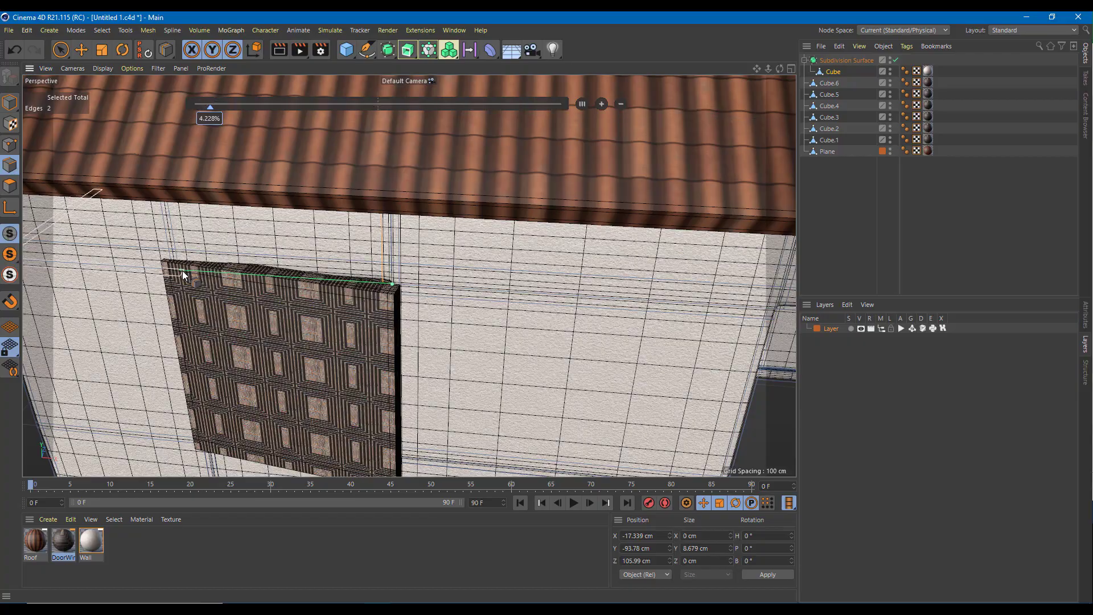
Step: Add vertical loop cuts inside both sides and horizontal cuts near the lower corners of the opposite end wall's window opening
alt+drag(182, 271, 468, 256)
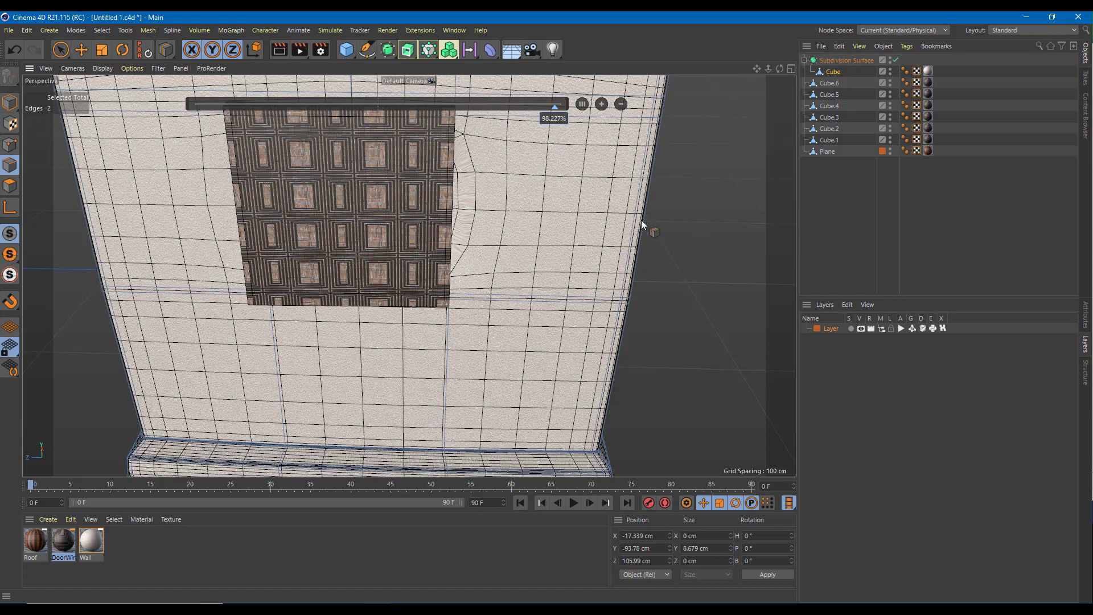
click(442, 295)
click(271, 295)
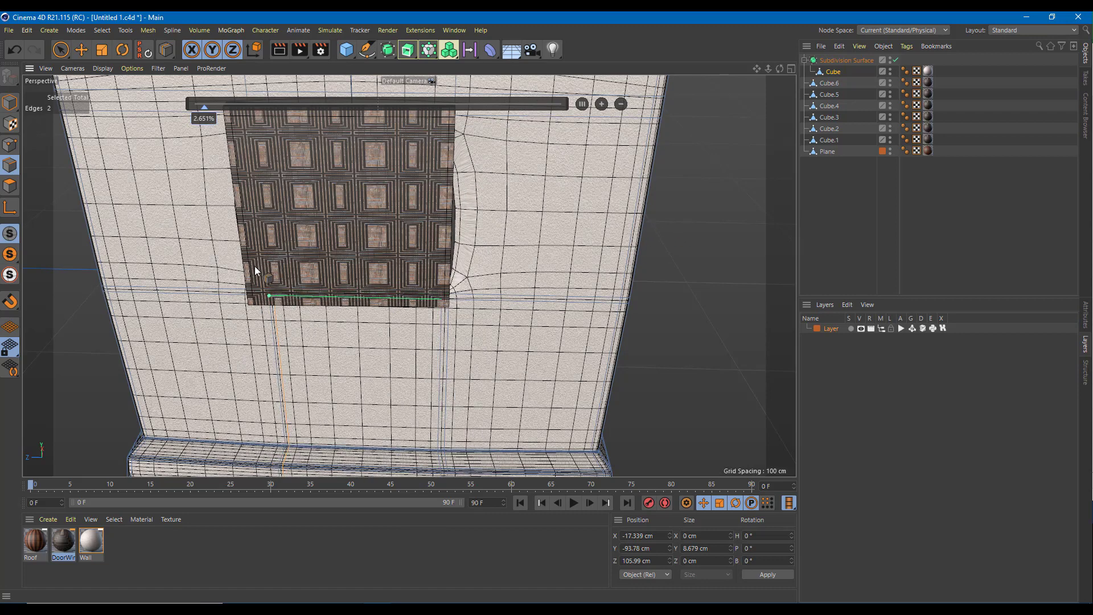
click(262, 273)
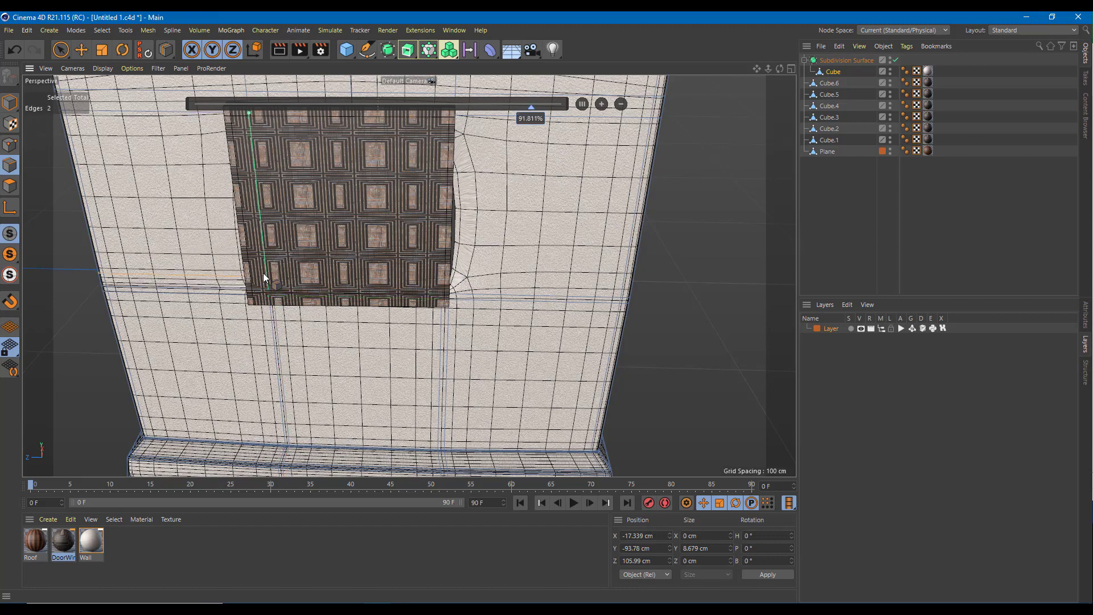
click(453, 274)
Step: Add further vertical loop cuts just inside and outside the sides of this end wall's window opening
alt+middle_drag(413, 129, 409, 276)
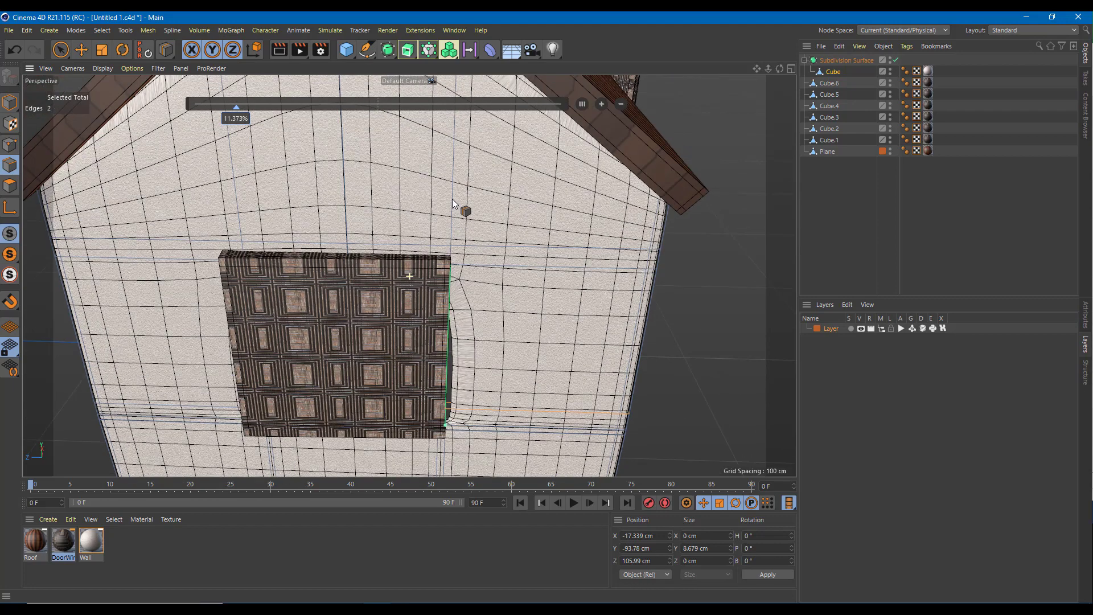
click(443, 262)
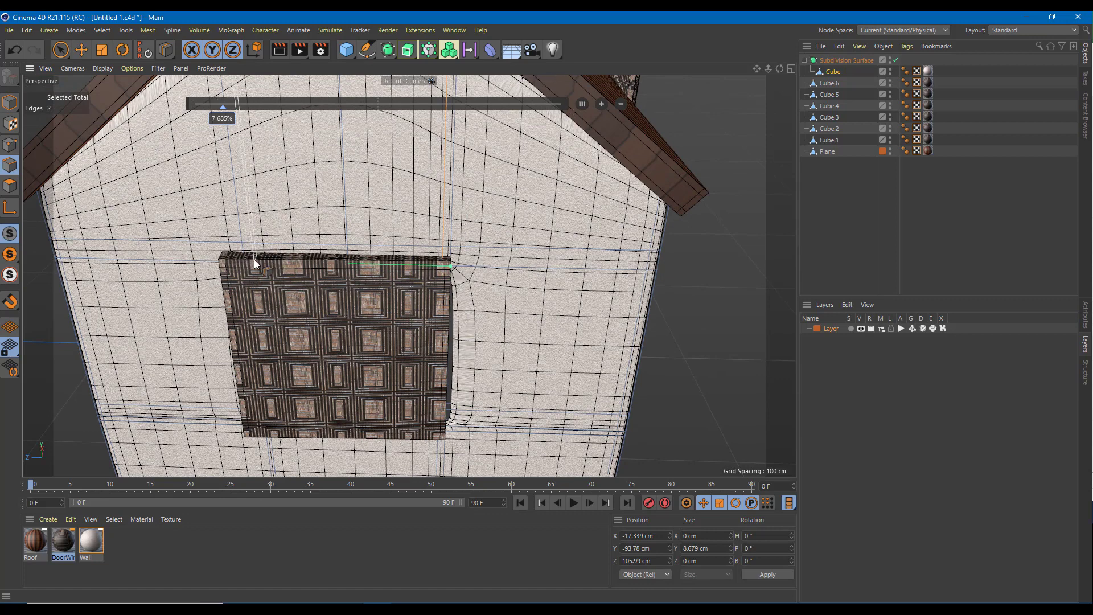
click(211, 256)
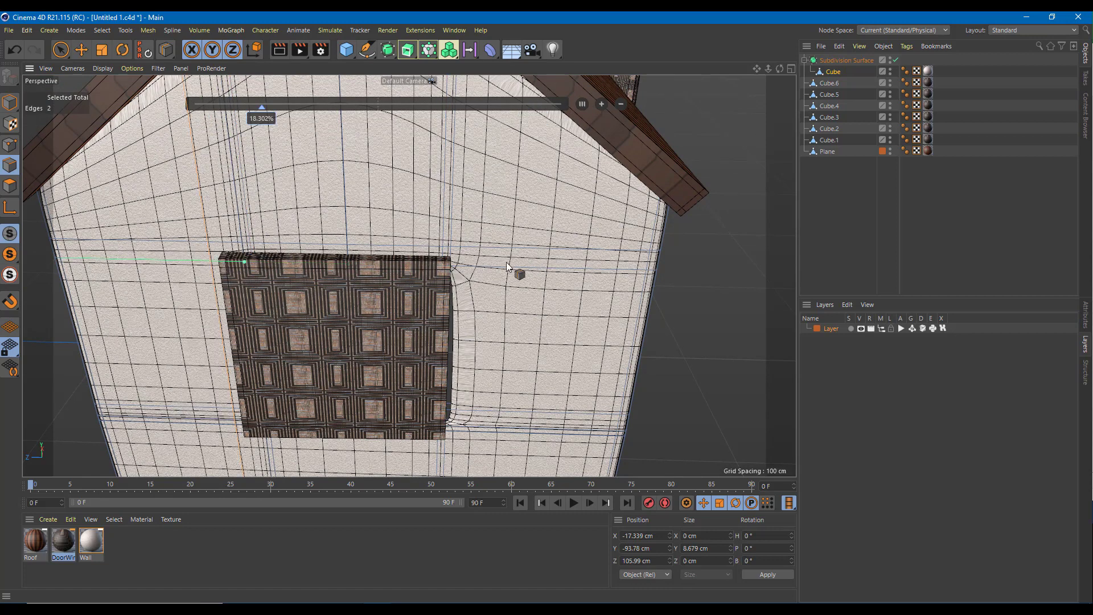
click(462, 268)
Step: Add horizontal and vertical loop cuts on the front wall around the doorway's upper corner nearest the house corner
scroll(459, 273, down, 5)
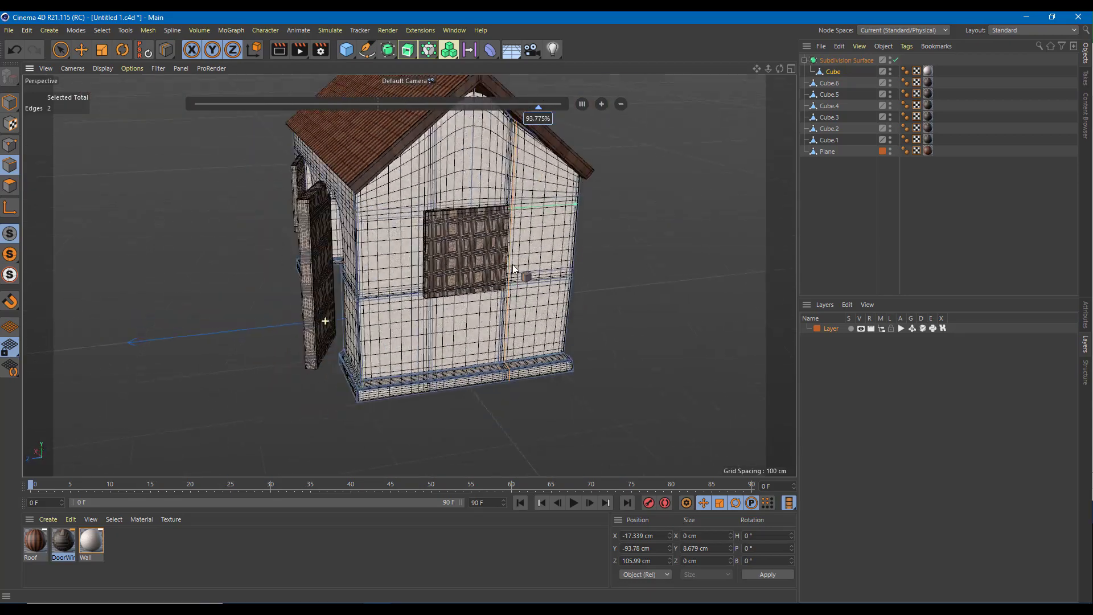
alt+drag(512, 264, 541, 247)
scroll(300, 185, up, 2)
scroll(469, 157, up, 2)
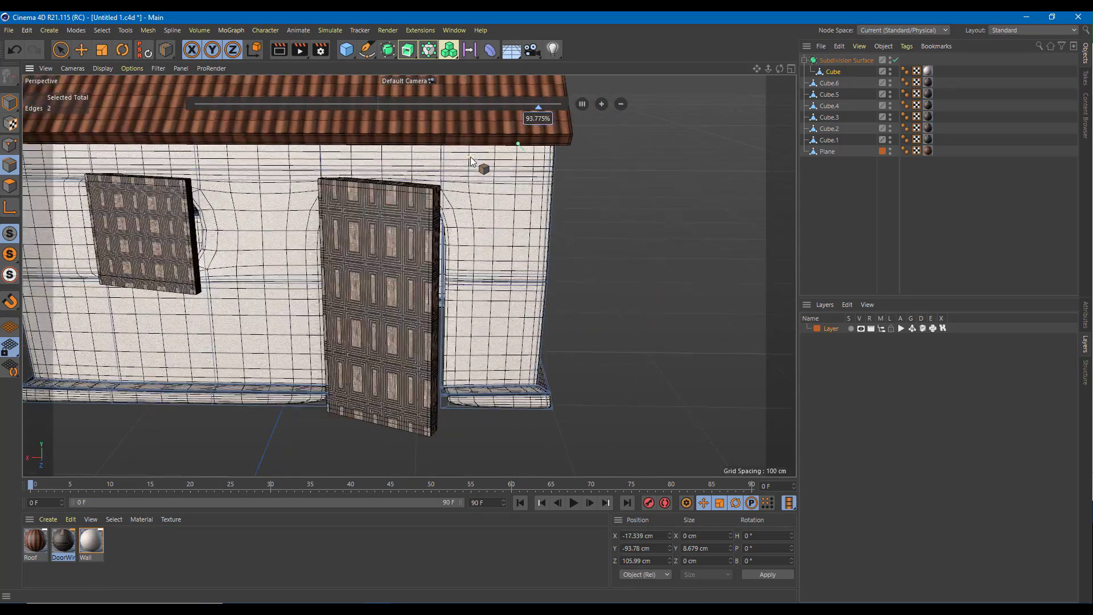
alt+drag(470, 156, 461, 356)
alt+drag(467, 301, 403, 262)
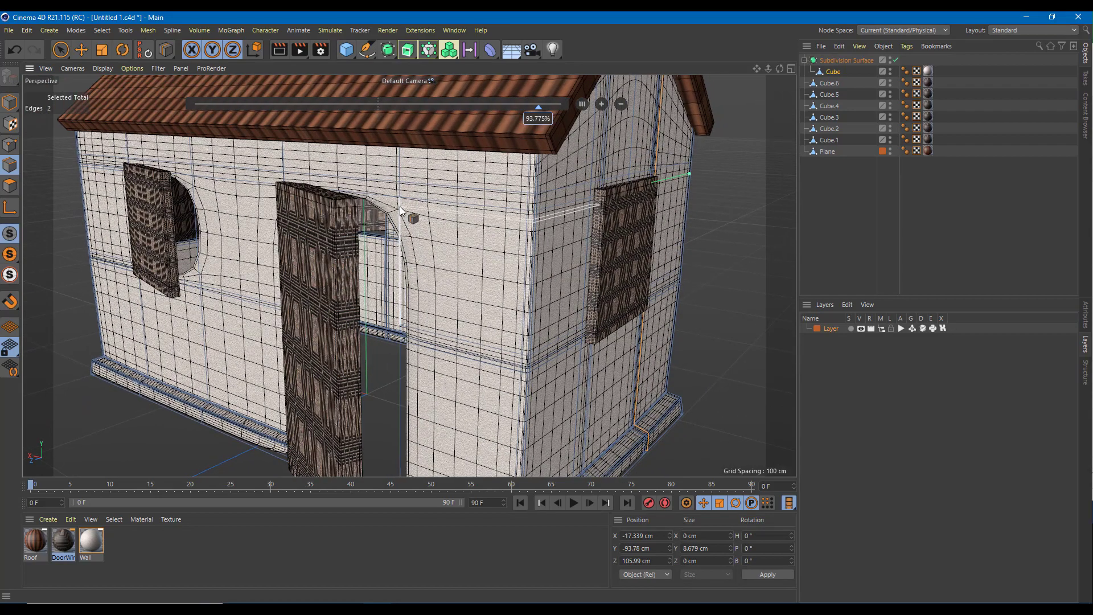
alt+drag(403, 196, 441, 207)
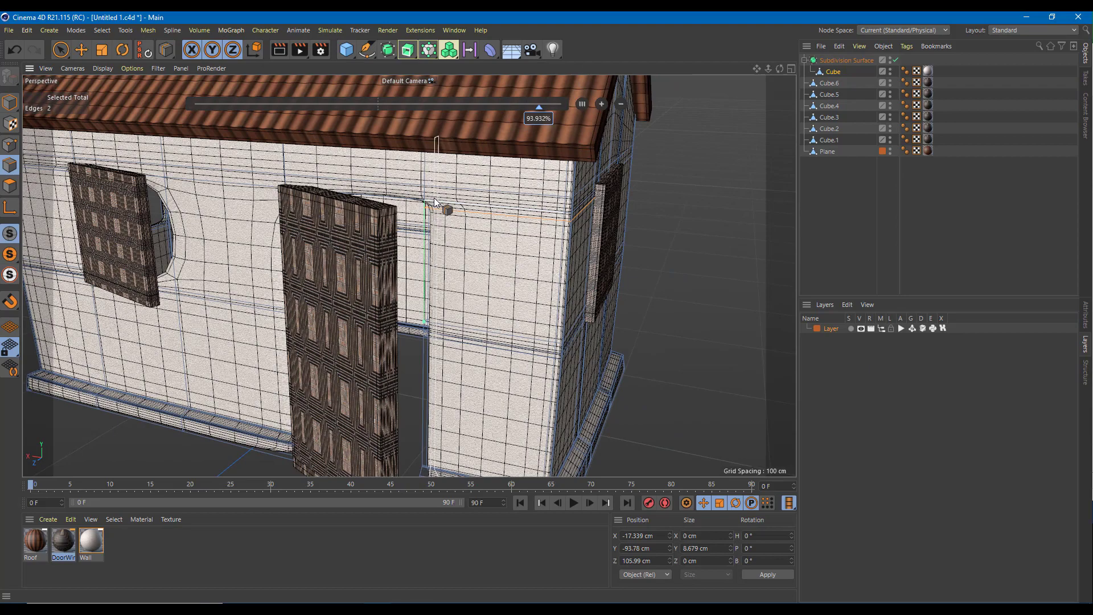
click(434, 199)
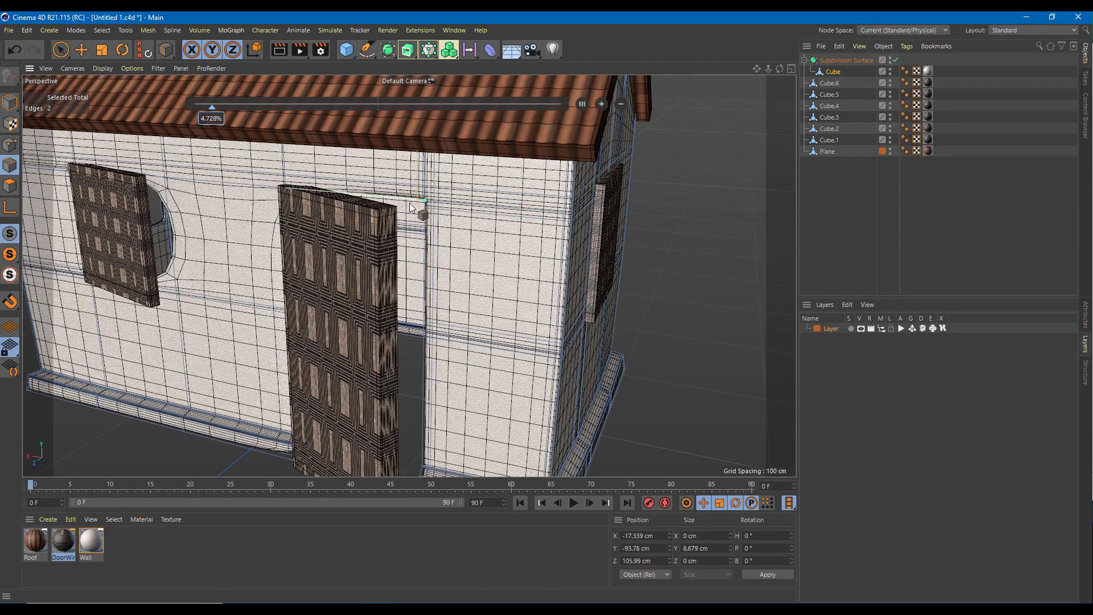
Step: Add loop cuts at the doorway's other upper corner and a vertical loop along its hinge side down to the base
alt+drag(410, 204, 368, 210)
scroll(313, 196, up, 4)
click(270, 183)
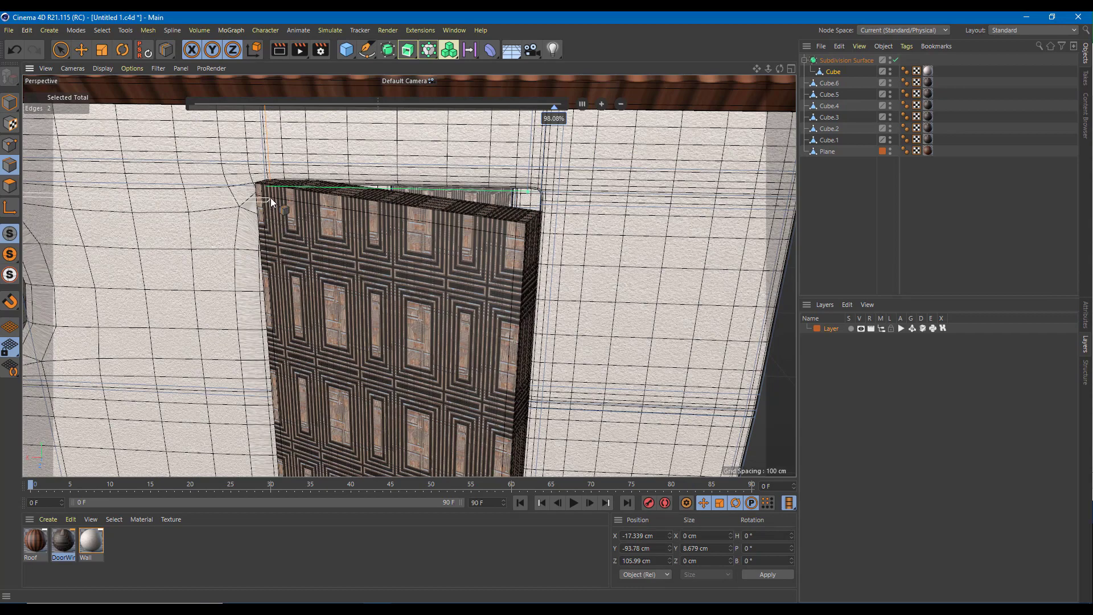
click(270, 195)
scroll(291, 215, down, 2)
alt+middle_drag(291, 215, 352, 83)
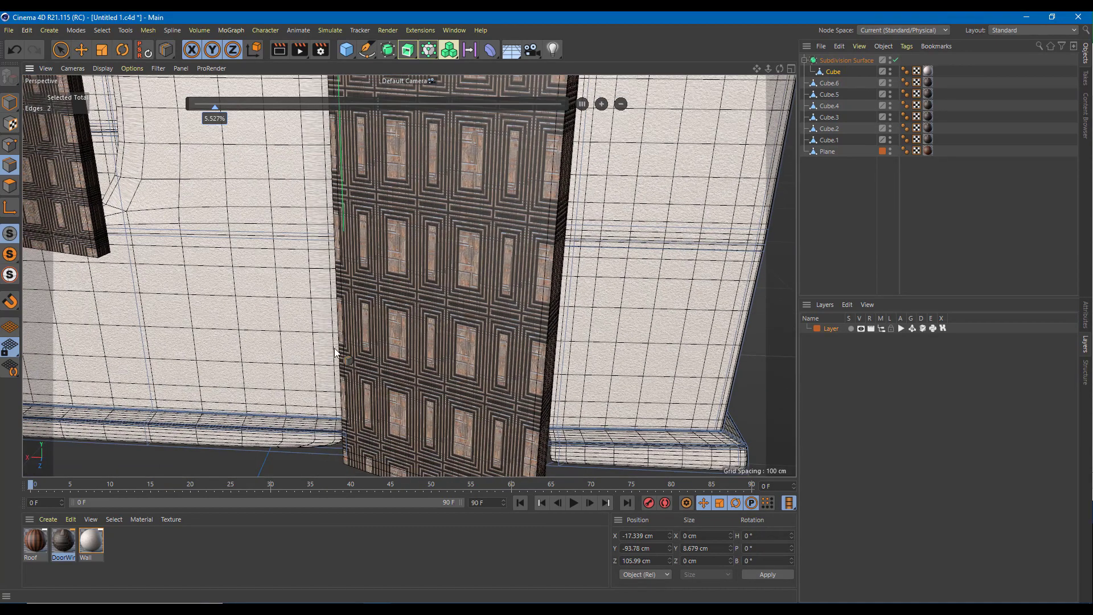
click(339, 434)
Step: Add vertical loop cuts on the front wall just inside and outside both sides of the window opening
alt+drag(338, 421, 265, 365)
alt+middle_drag(266, 365, 352, 397)
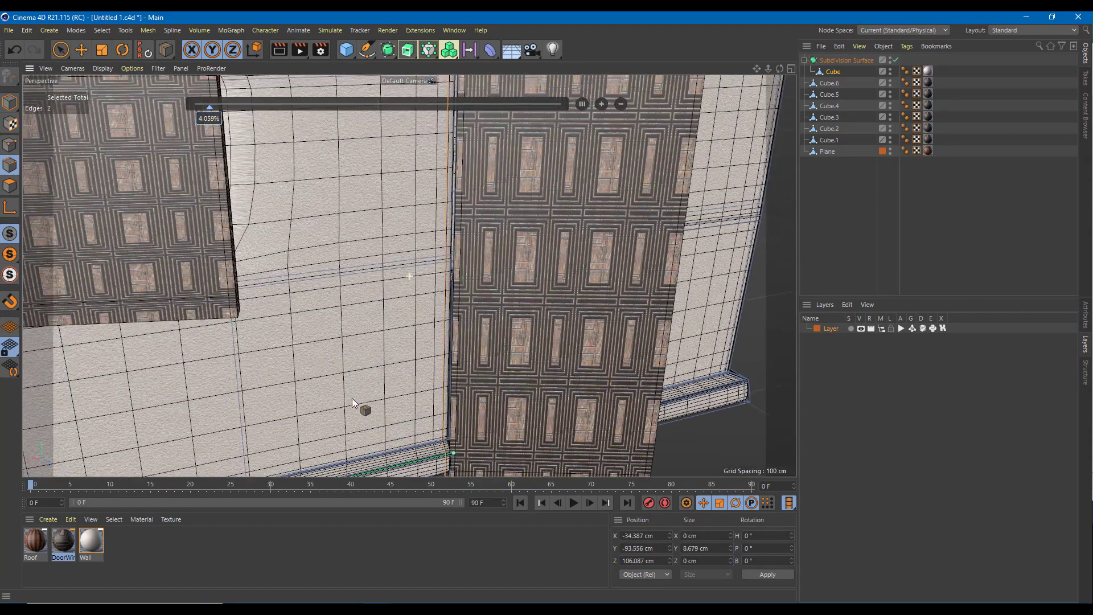
alt+drag(352, 398, 410, 433)
alt+drag(410, 276, 344, 177)
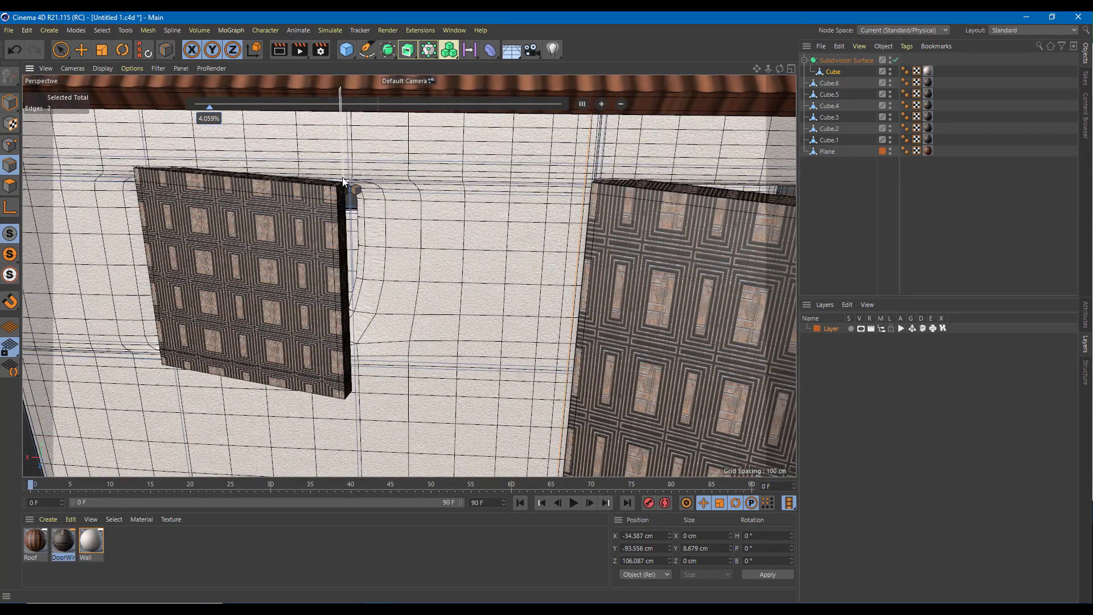
click(365, 184)
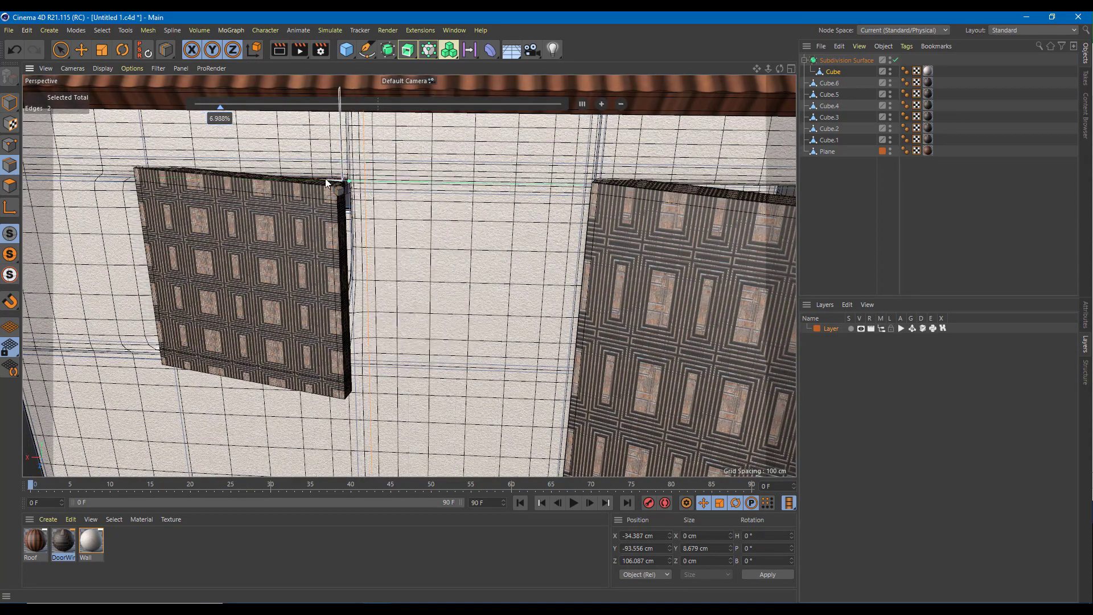
click(342, 373)
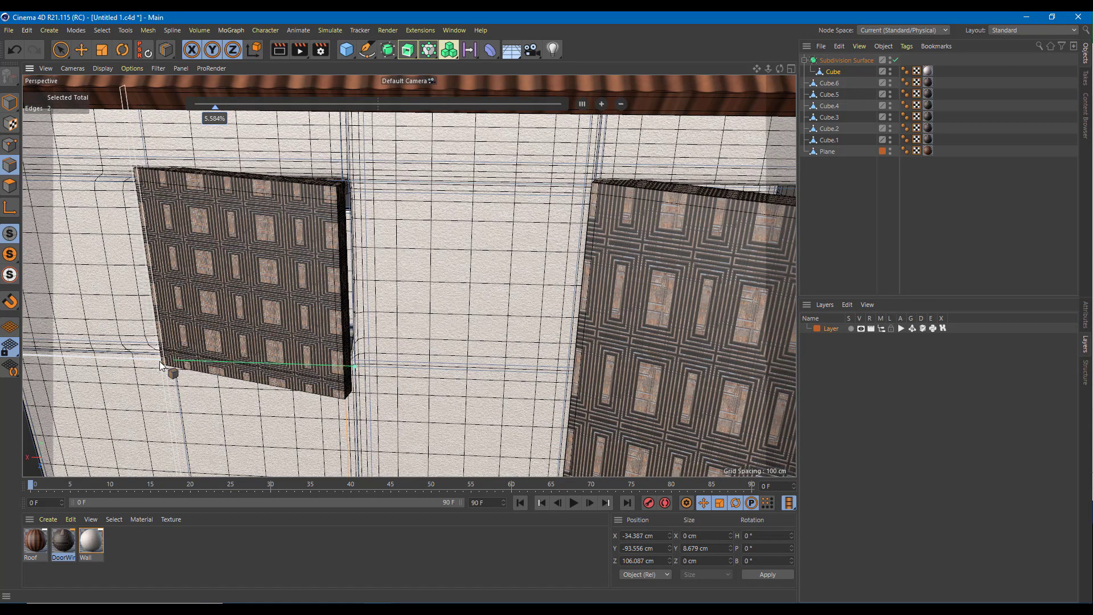
click(178, 362)
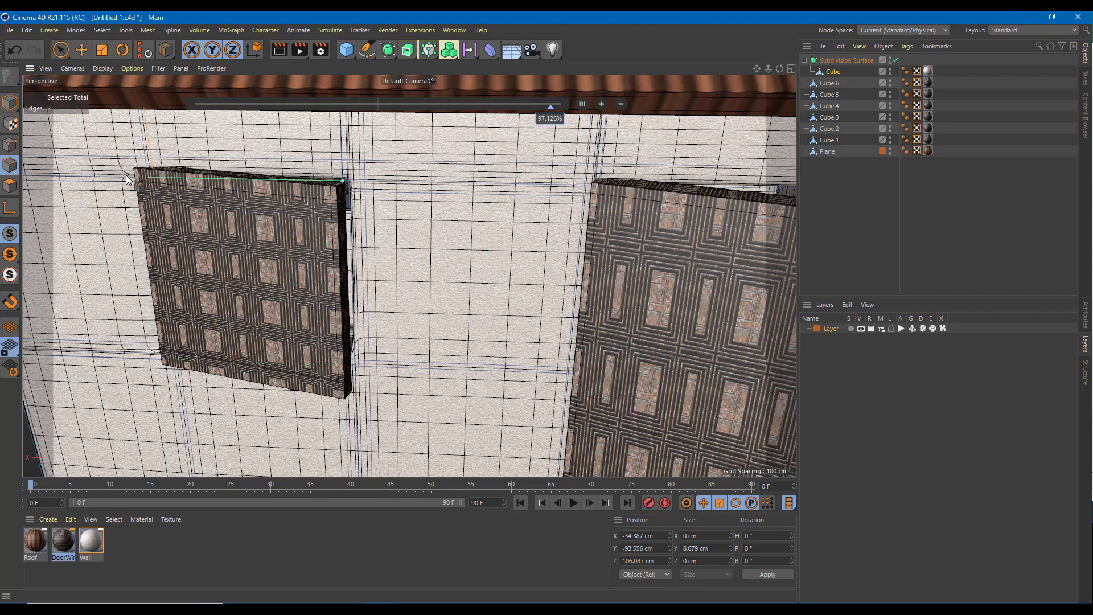
scroll(136, 187, down, 2)
alt+drag(239, 235, 289, 234)
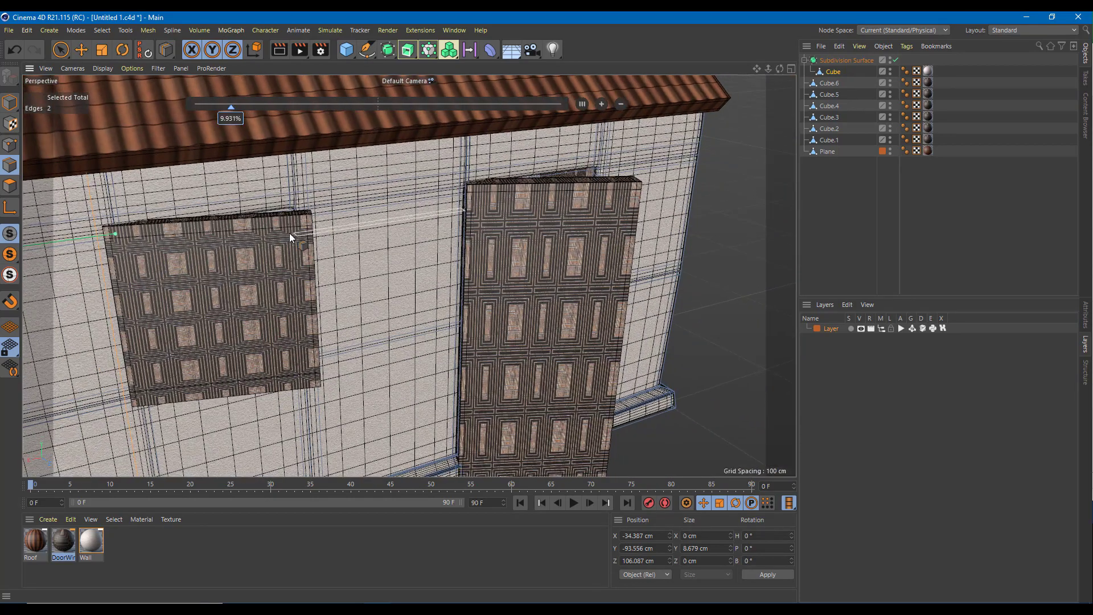
Step: Add vertical loop cuts on both sides of the centre line under the roof peak of the gable wall
scroll(288, 233, down, 4)
mouse_move(242, 260)
alt+mouse_down()
mouse_move(278, 242)
mouse_move(434, 275)
mouse_move(293, 274)
mouse_move(338, 274)
mouse_move(167, 230)
mouse_move(245, 245)
alt+mouse_up()
scroll(246, 245, down, 3)
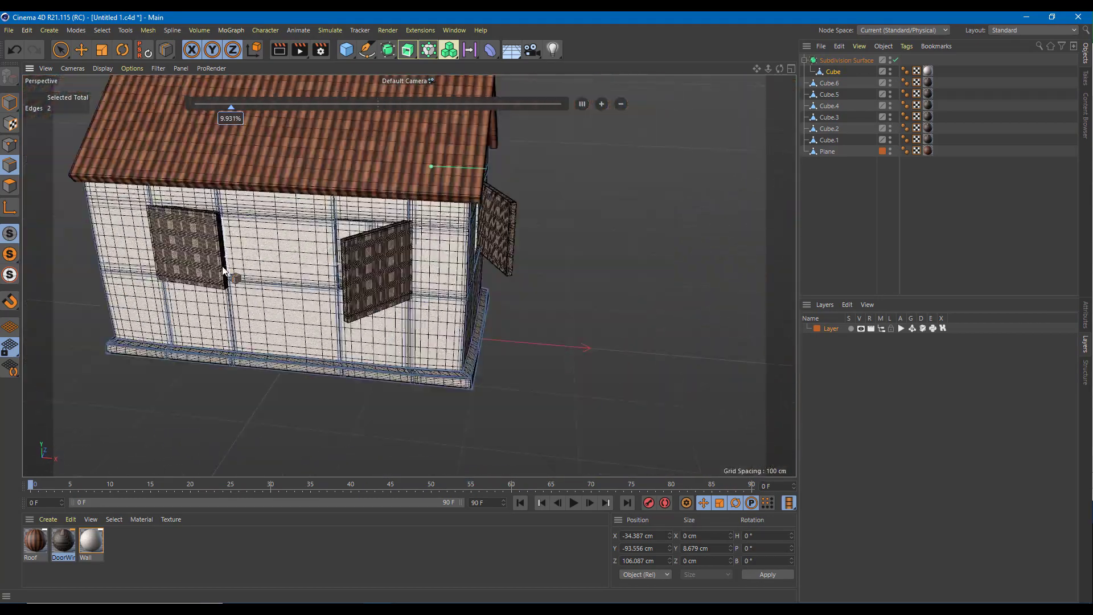
scroll(222, 265, down, 2)
scroll(272, 228, up, 3)
alt+drag(286, 177, 360, 298)
scroll(285, 199, down, 3)
scroll(331, 271, up, 5)
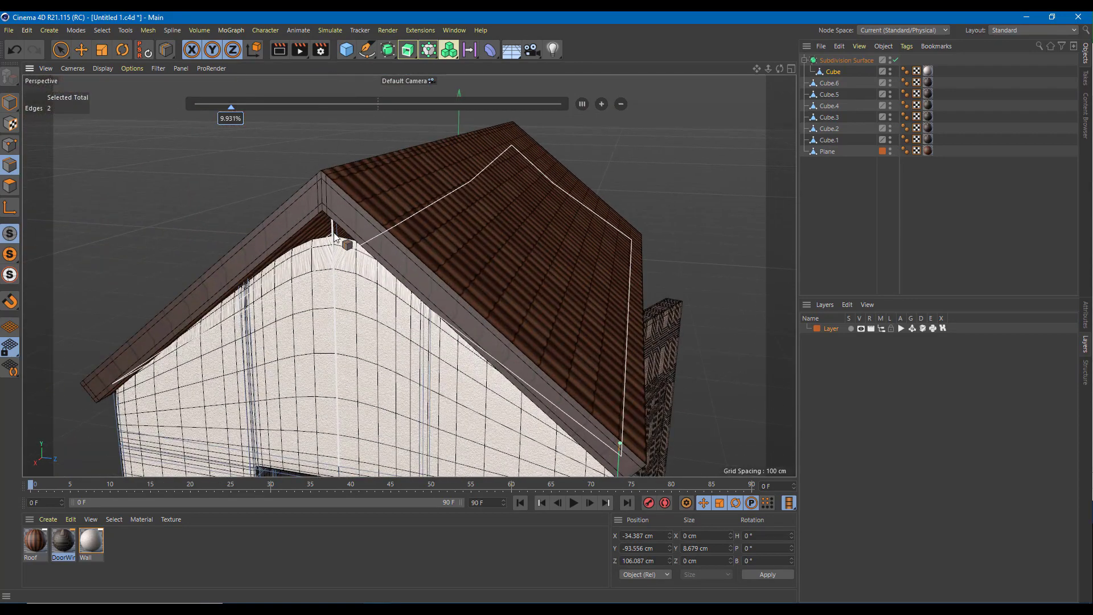
alt+drag(734, 250, 293, 216)
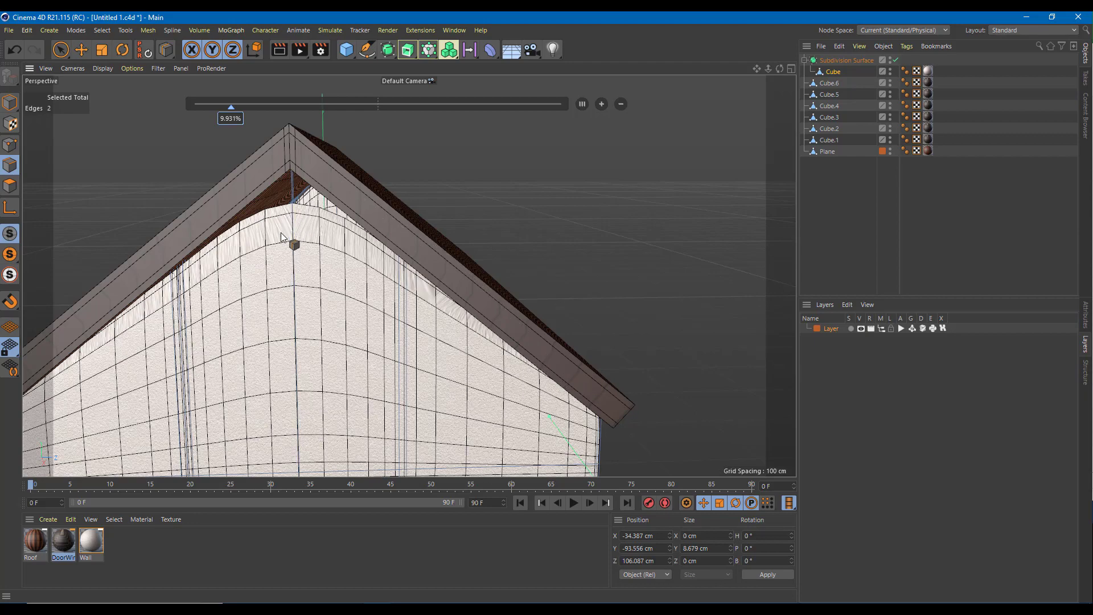
scroll(333, 290, down, 4)
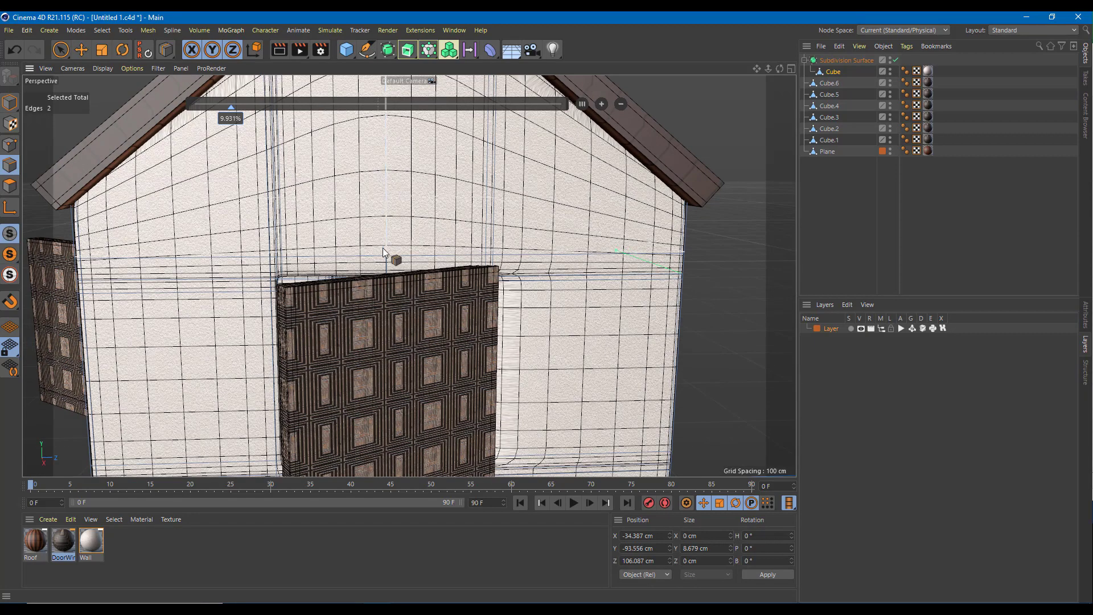
scroll(373, 365, up, 4)
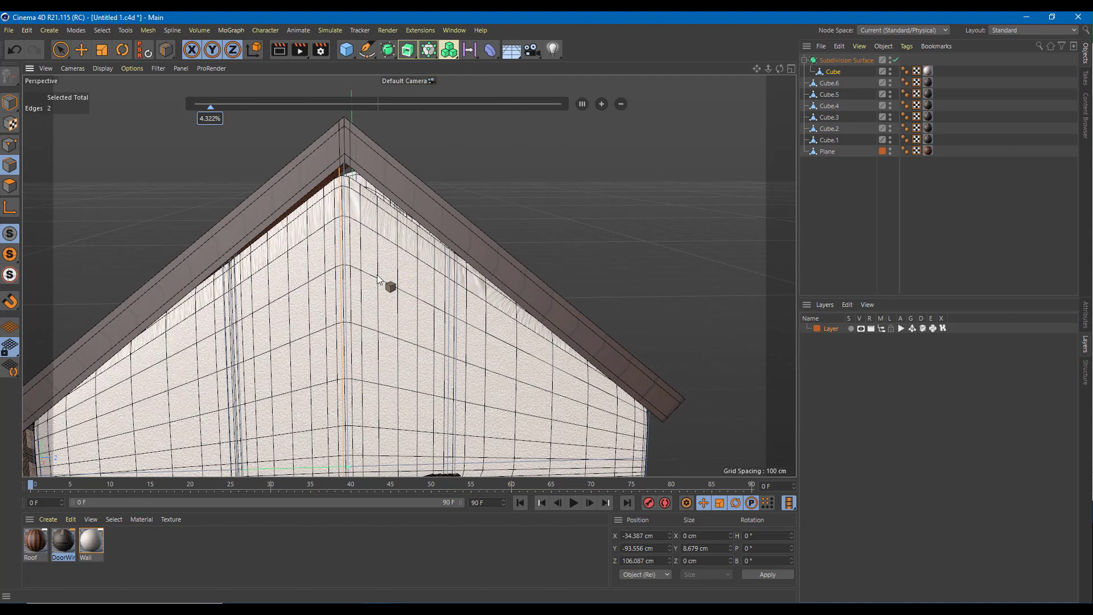
click(357, 464)
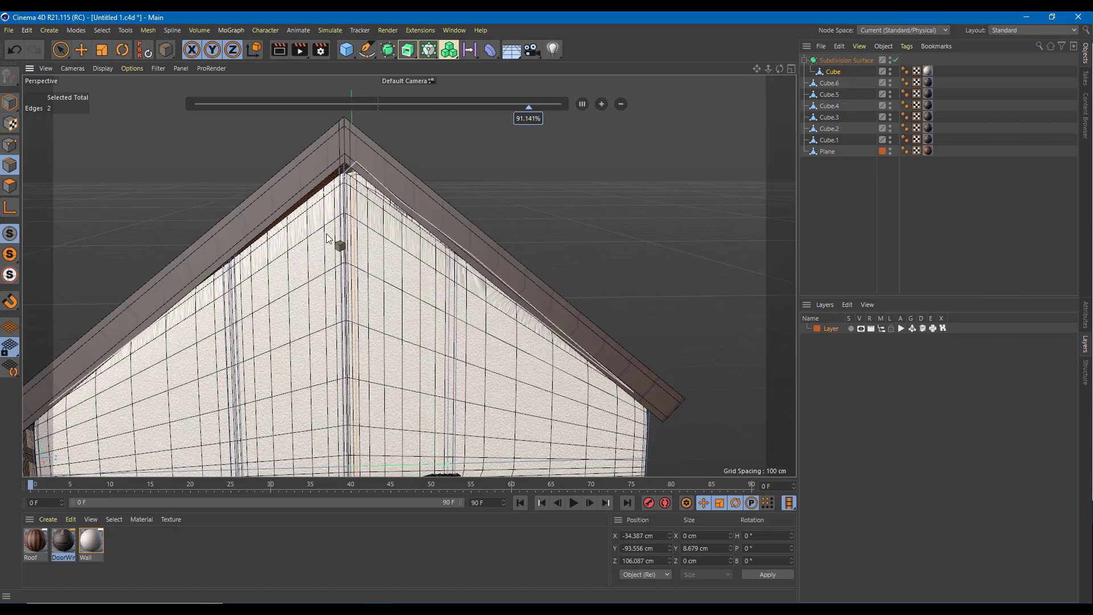
Step: Add vertical loop cuts on both sides of the centre line under the peak of the opposite gable wall
alt+drag(429, 228, 376, 265)
scroll(311, 173, up, 3)
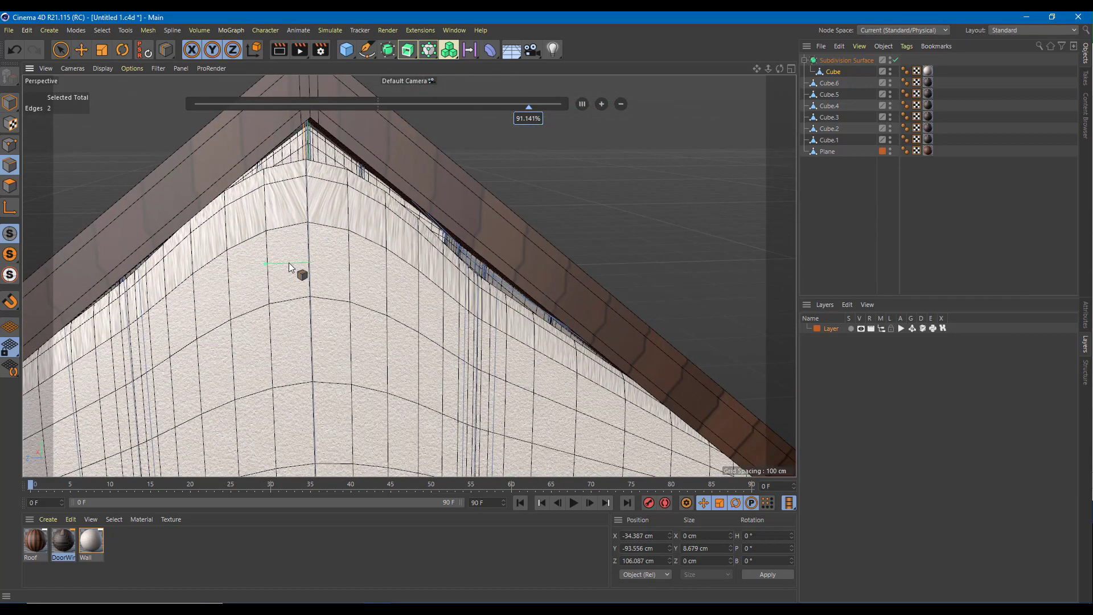
scroll(292, 317, down, 3)
alt+drag(310, 341, 297, 316)
click(344, 353)
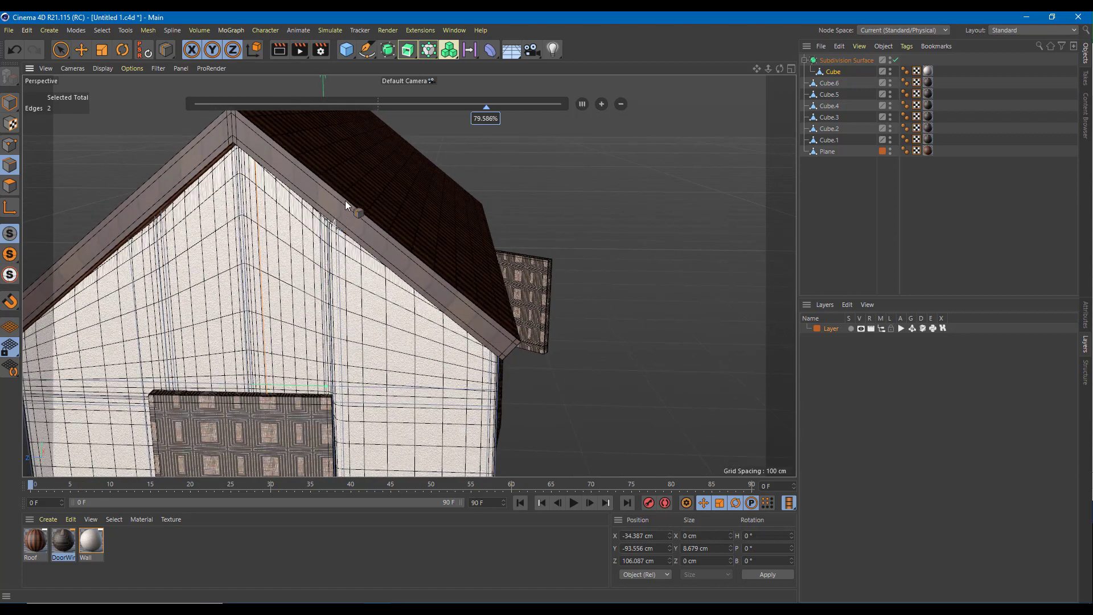
Step: Try nesting the roof plane under the walls' existing Subdivision Surface and move it back out
click(827, 151)
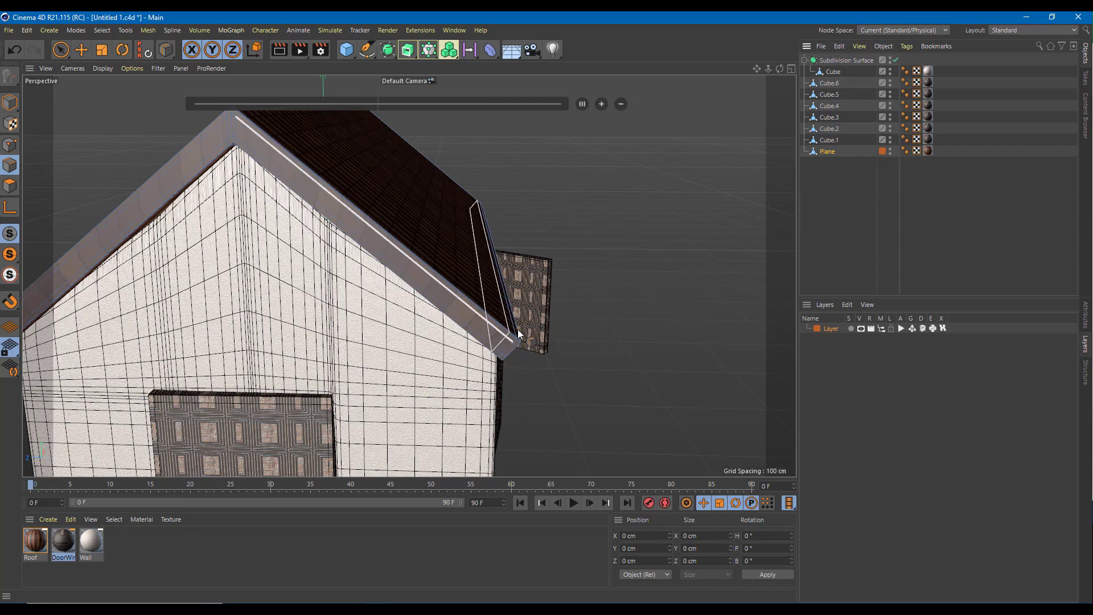
alt+drag(512, 335, 480, 321)
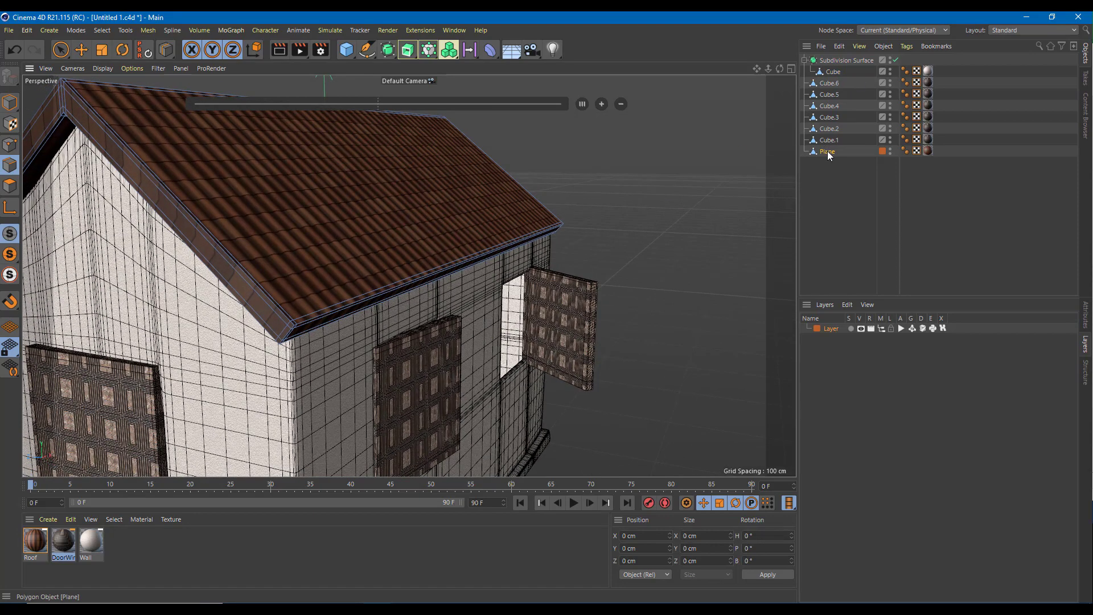
drag(827, 151, 842, 60)
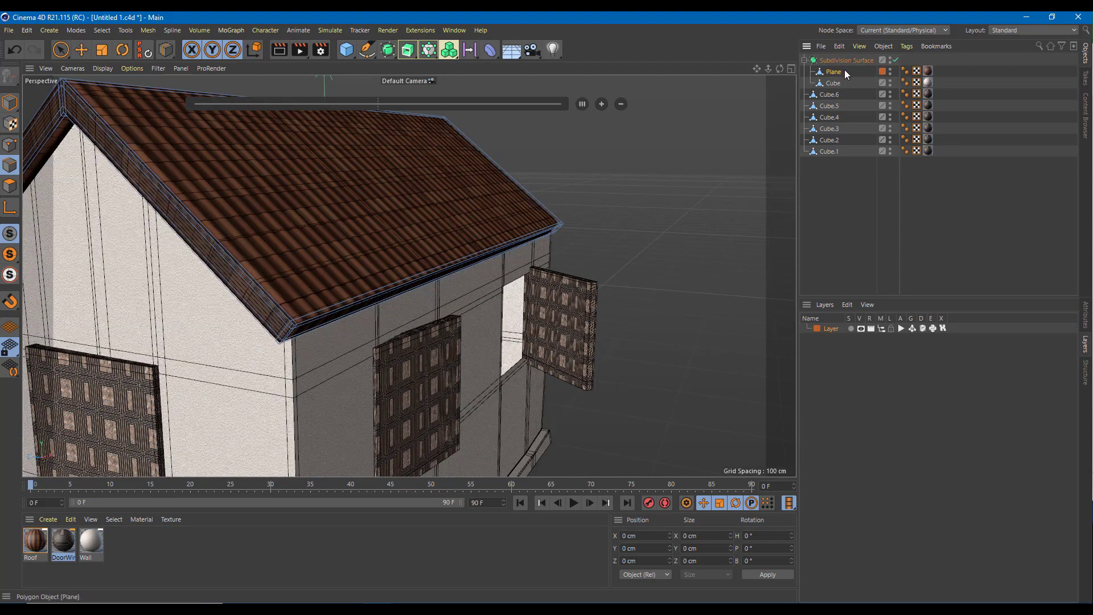
scroll(520, 258, up, 2)
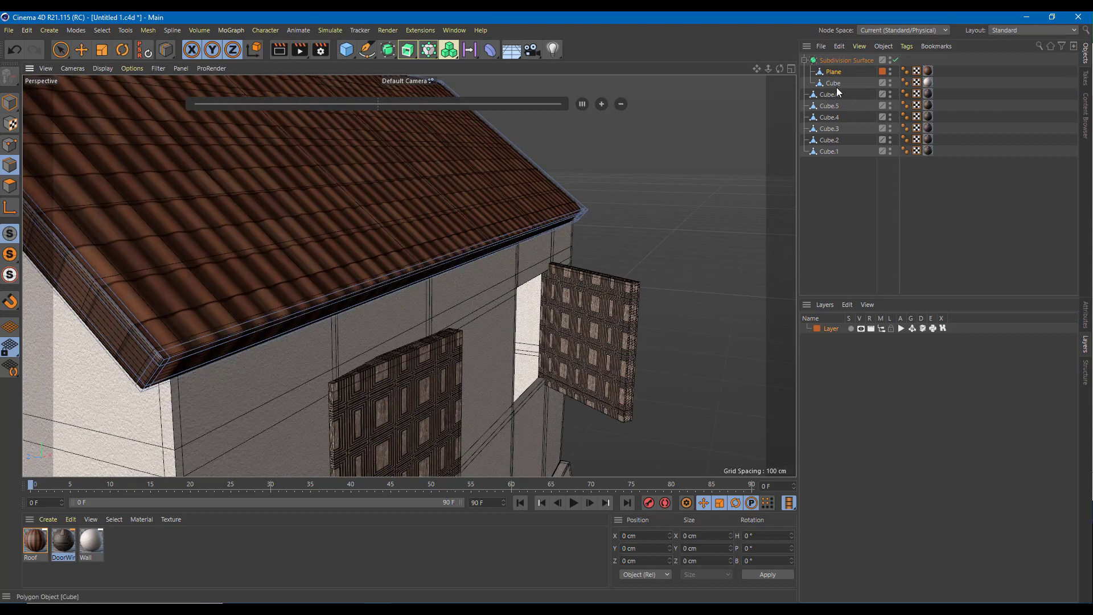
drag(833, 73, 837, 177)
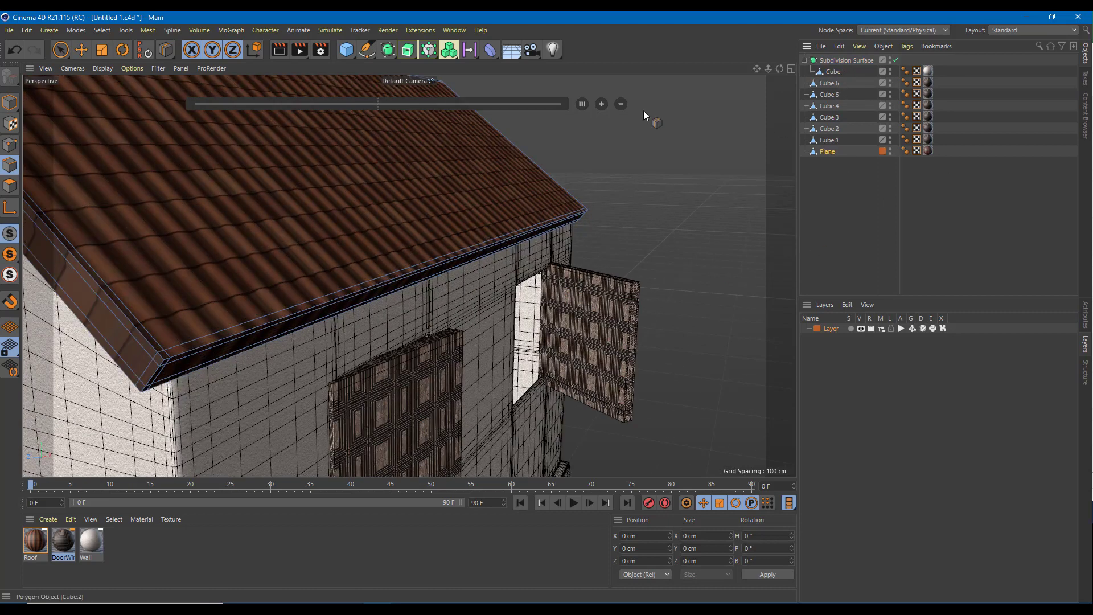
Step: Create a separate Subdivision Surface and make the roof Plane its child
click(409, 55)
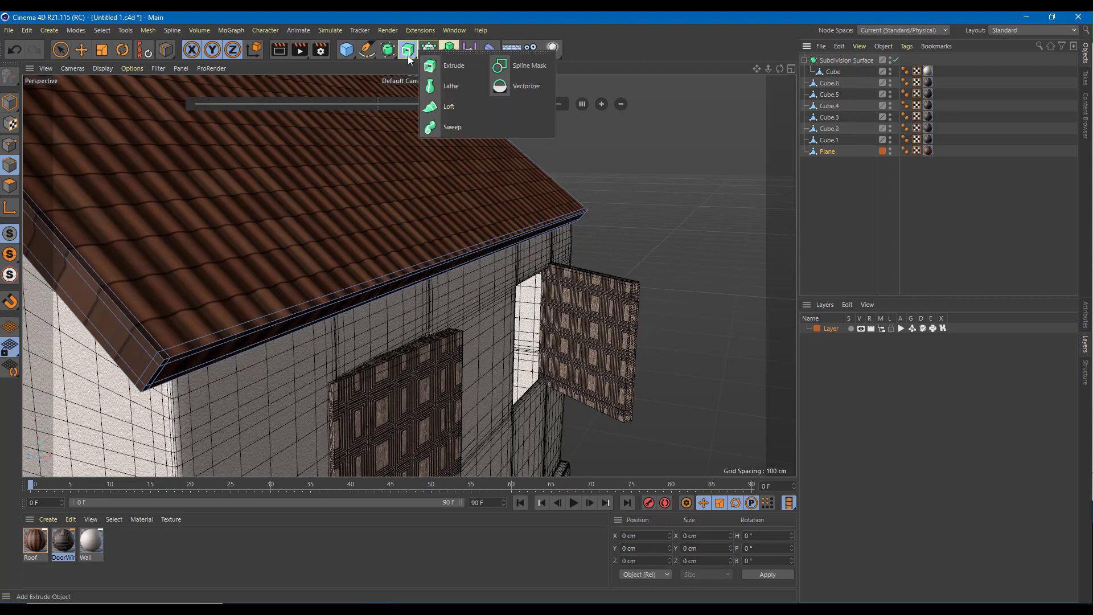
drag(392, 59, 468, 64)
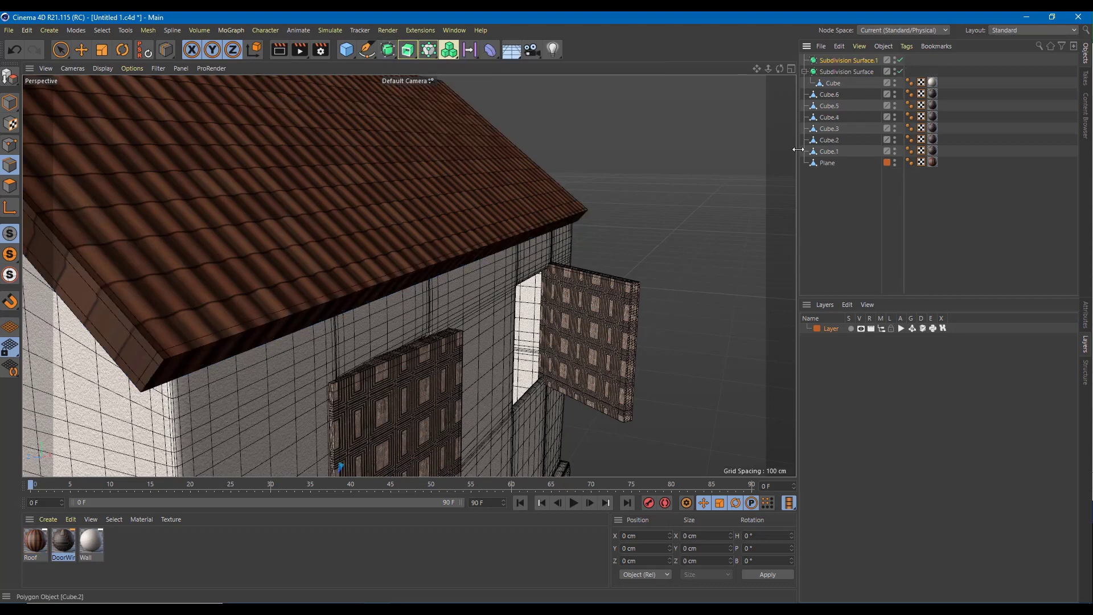
drag(842, 63, 843, 61)
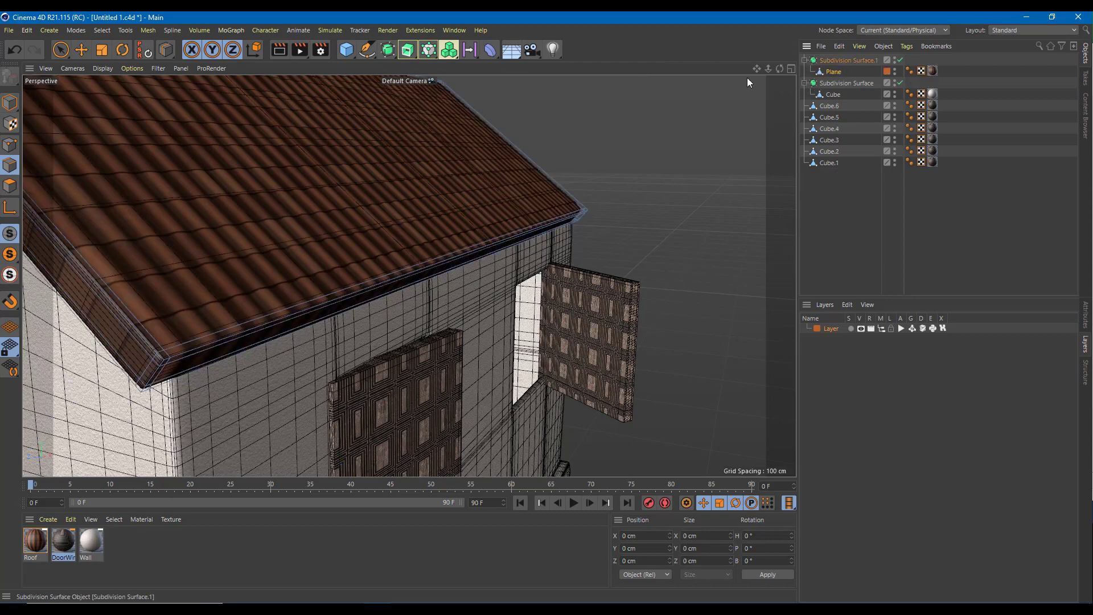
Step: Examine the smoothed roof's edges and corners from the gable end and the front of the house
mouse_move(287, 231)
alt+mouse_down()
mouse_move(309, 215)
mouse_move(293, 253)
mouse_move(284, 243)
alt+mouse_up()
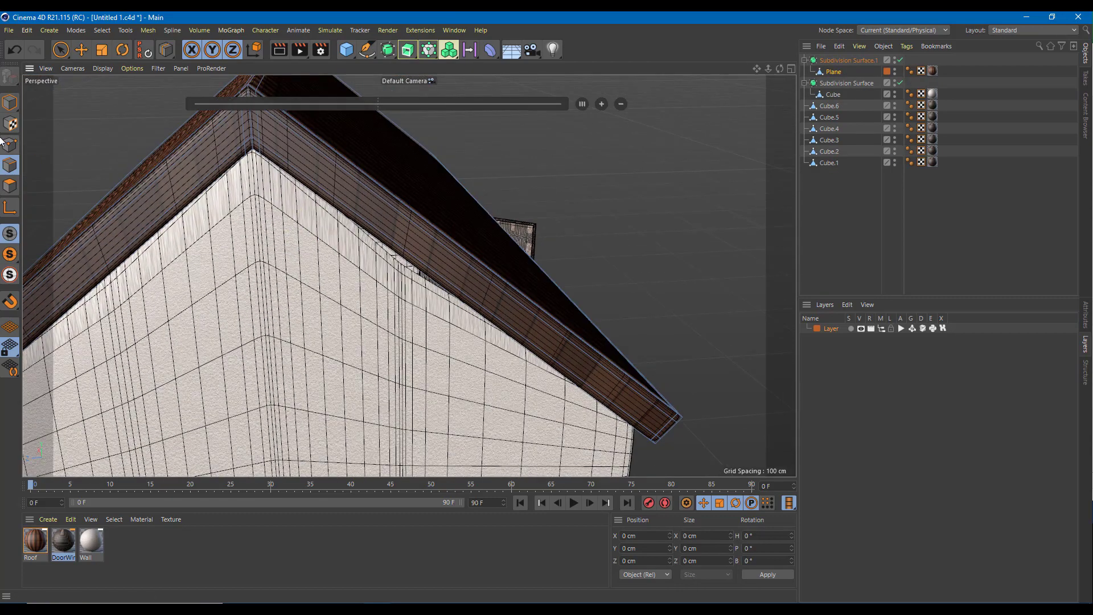
click(62, 50)
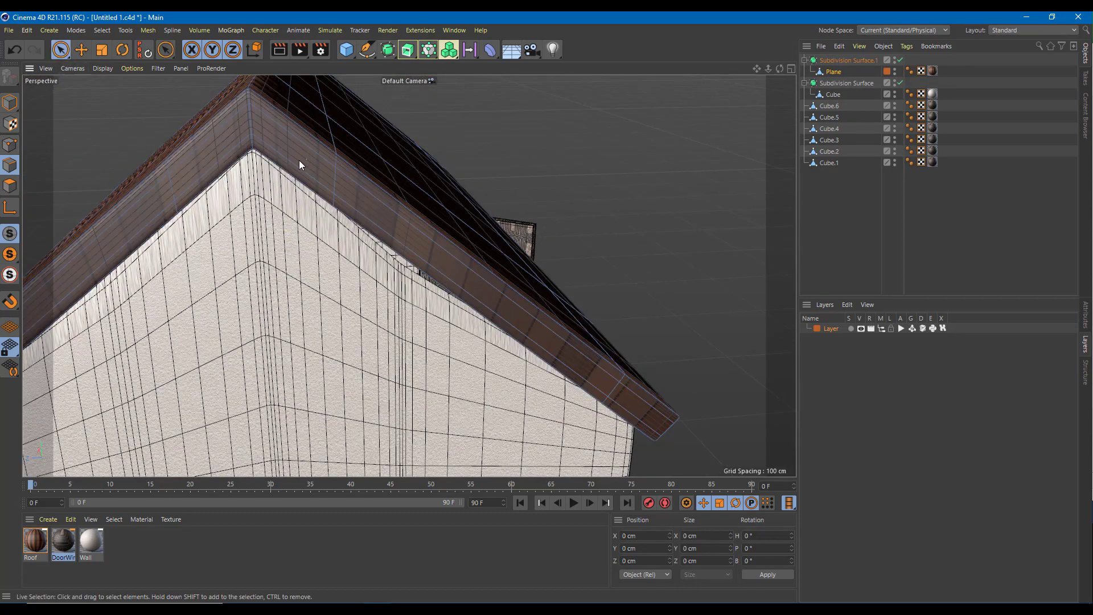
click(835, 61)
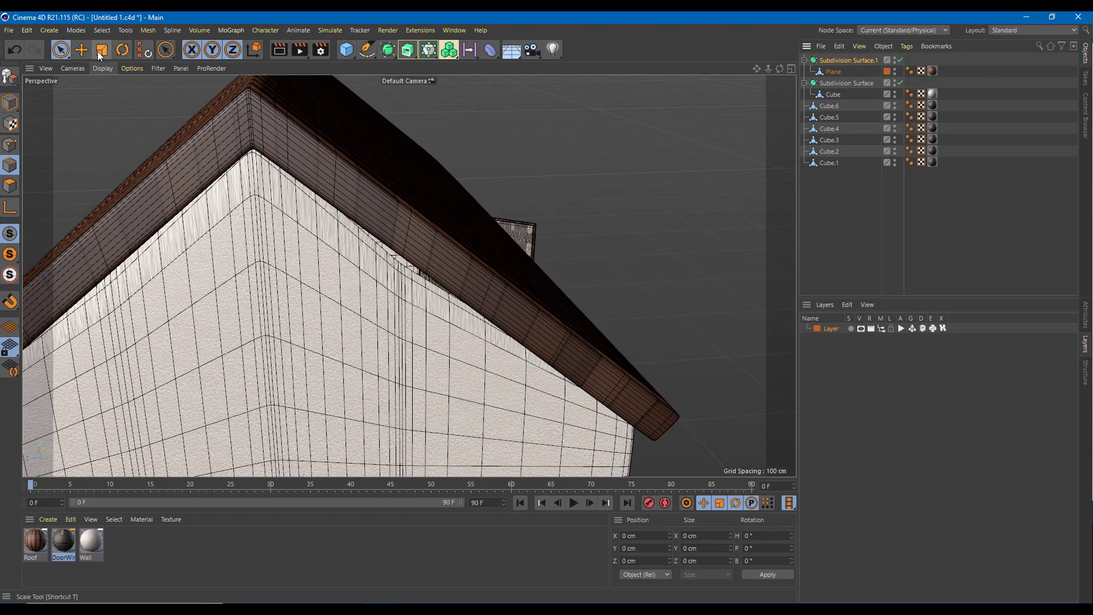
click(83, 51)
alt+drag(327, 164, 341, 336)
scroll(318, 211, down, 3)
scroll(318, 211, down, 2)
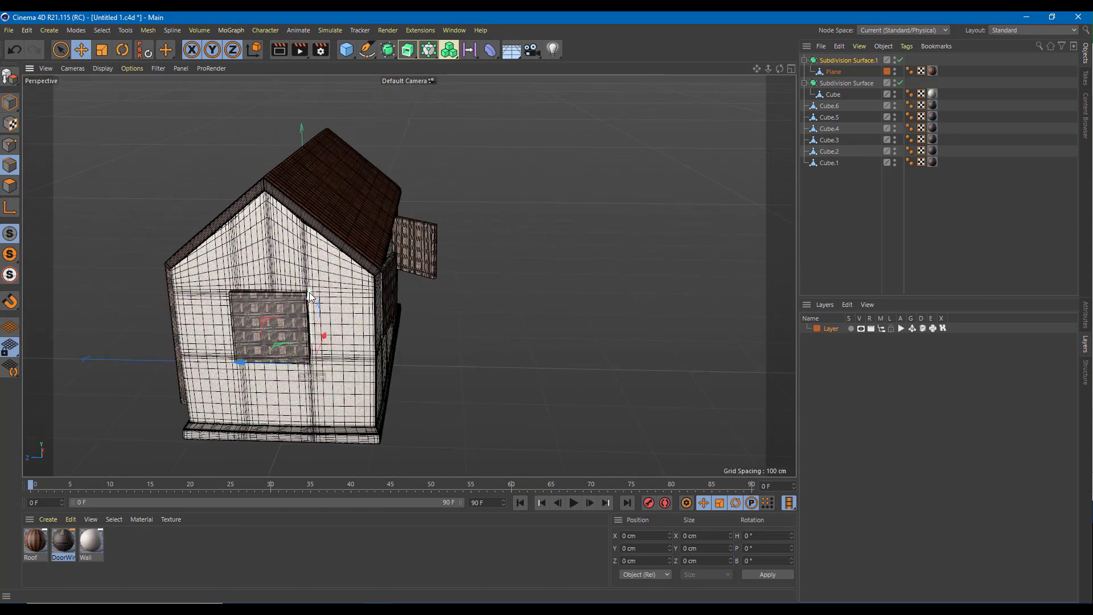
mouse_move(336, 296)
alt+mouse_down()
mouse_move(378, 281)
mouse_move(304, 286)
mouse_move(381, 300)
mouse_move(332, 303)
alt+mouse_up()
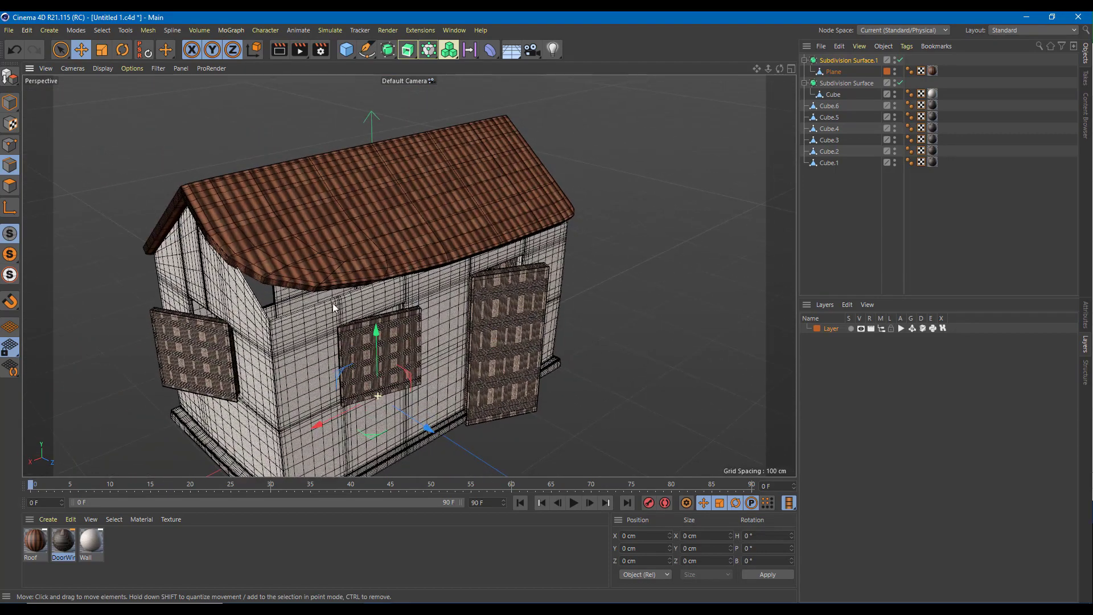
scroll(228, 281, up, 3)
Step: With the roof's Subdivision Surface temporarily disabled, add loop cuts close to the roof's gable-end edge and front eave
click(832, 71)
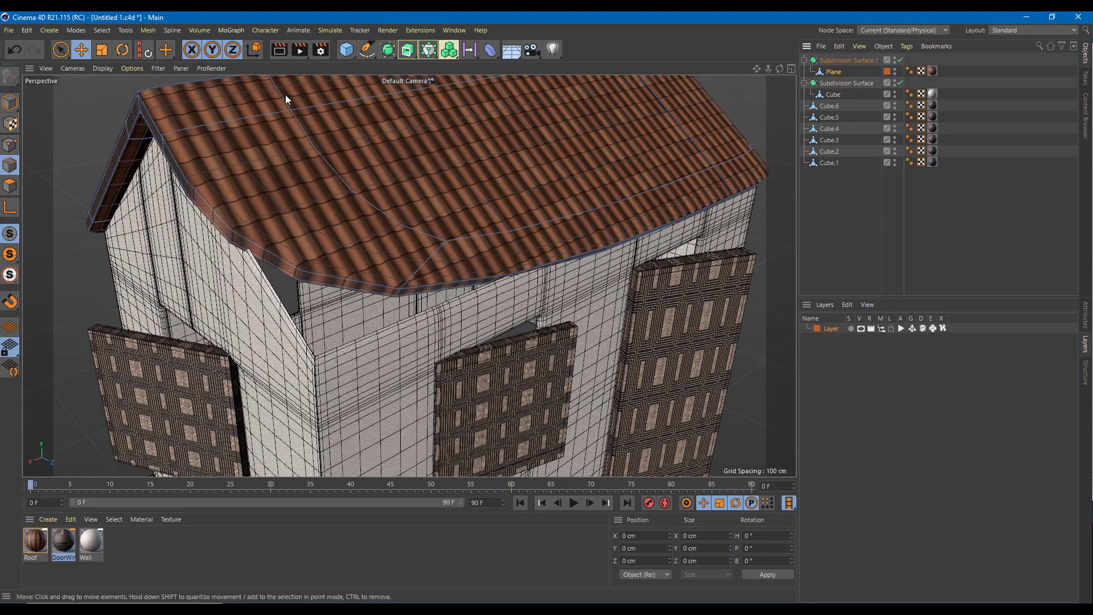
key(k)
key(l)
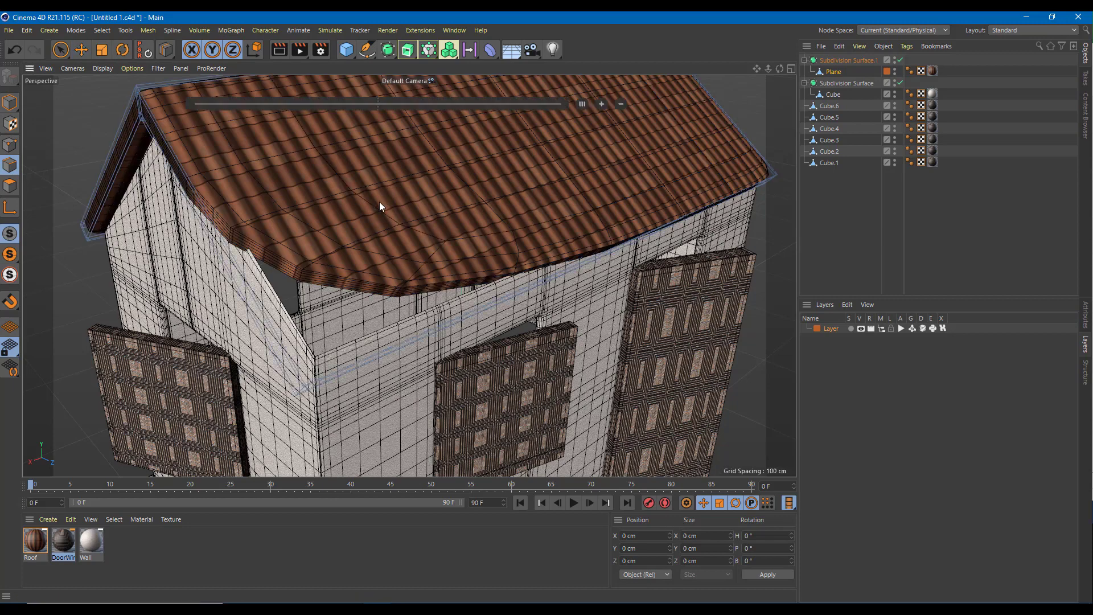
alt+drag(366, 142, 284, 188)
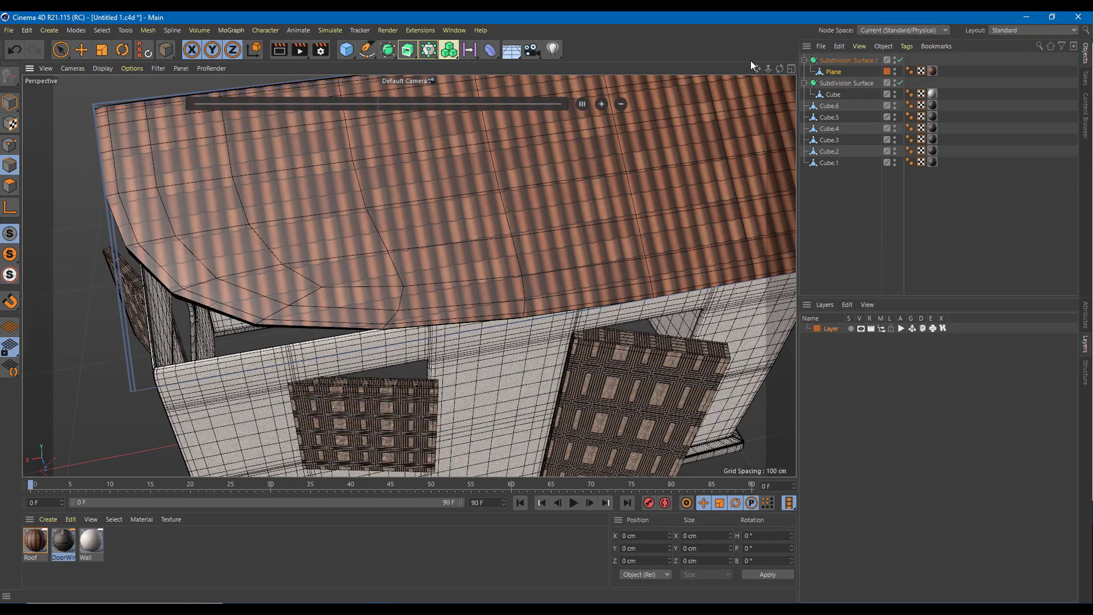
click(900, 61)
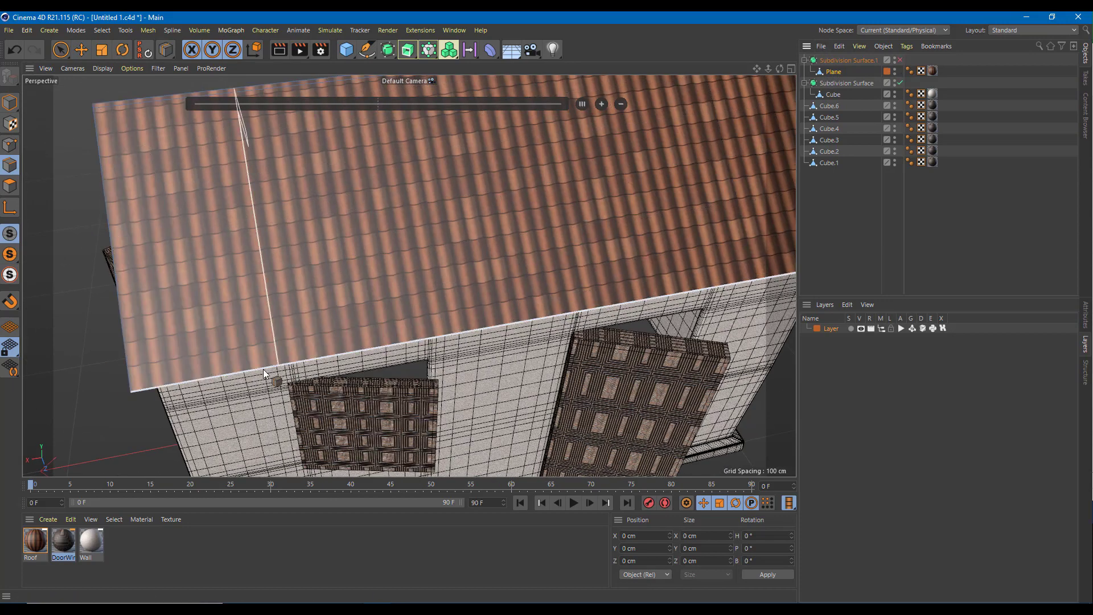
click(137, 387)
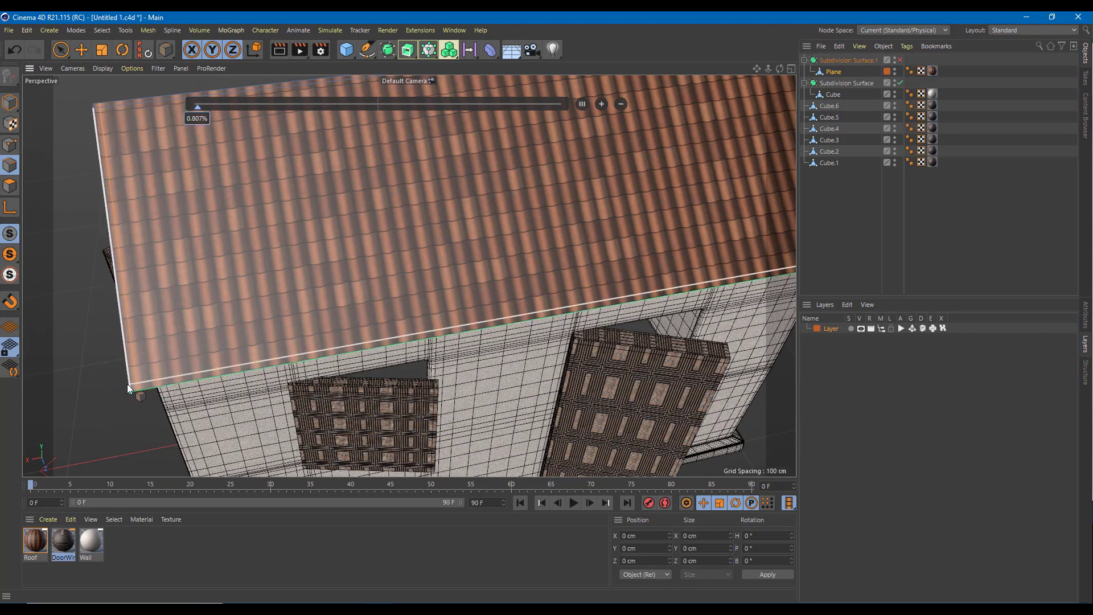
click(127, 384)
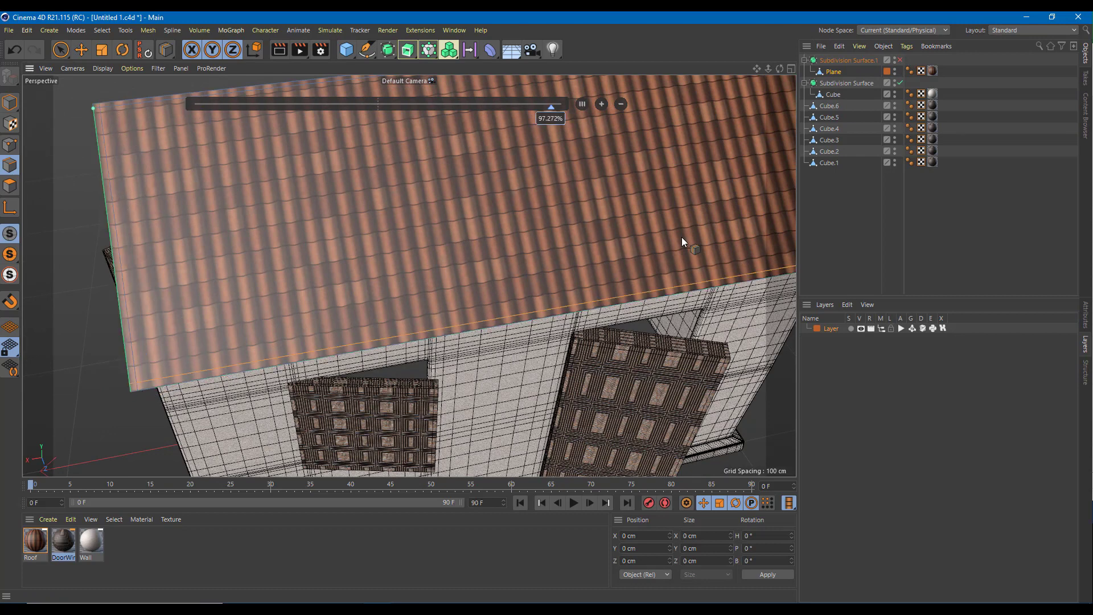
click(900, 61)
Step: Re-enable the roof's Subdivision Surface, then create another Subdivision Surface object and make four copies of it for the door and window panels
alt+drag(425, 235, 540, 221)
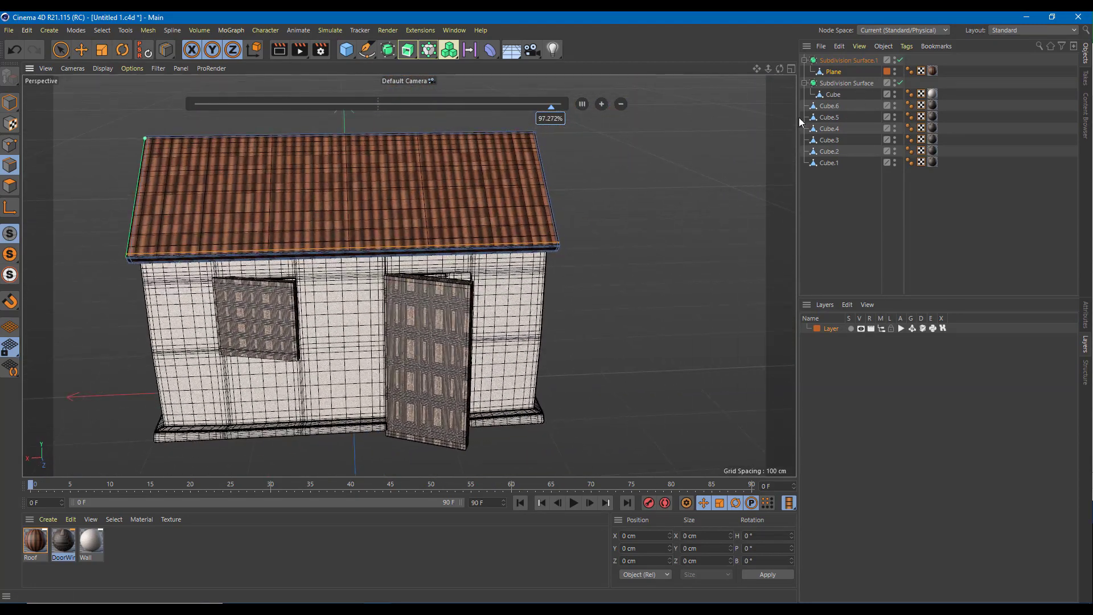
scroll(544, 275, up, 3)
click(839, 105)
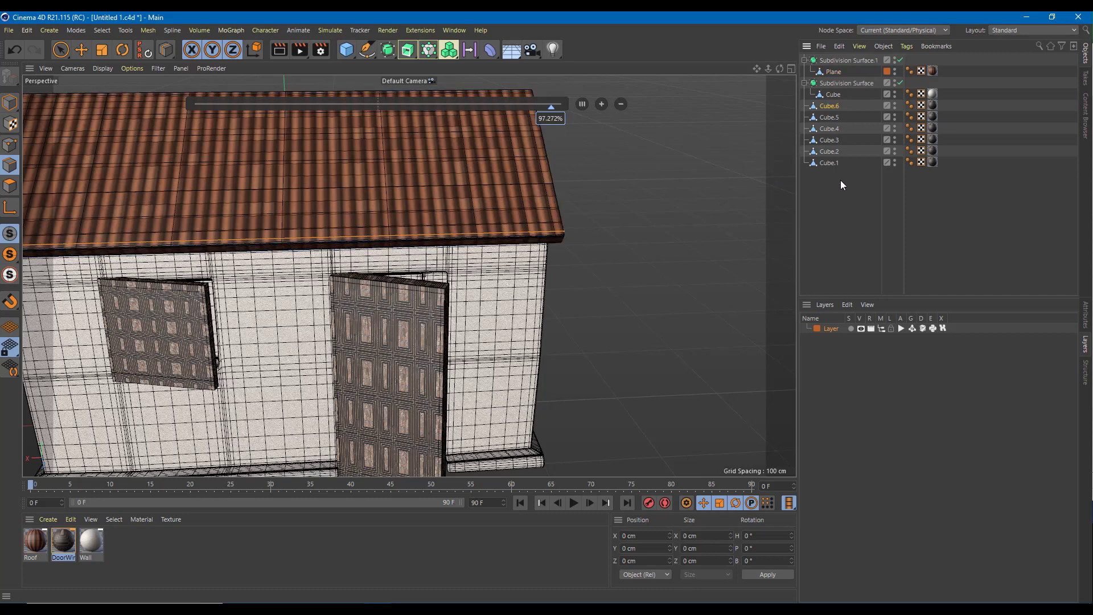
drag(828, 167, 629, 163)
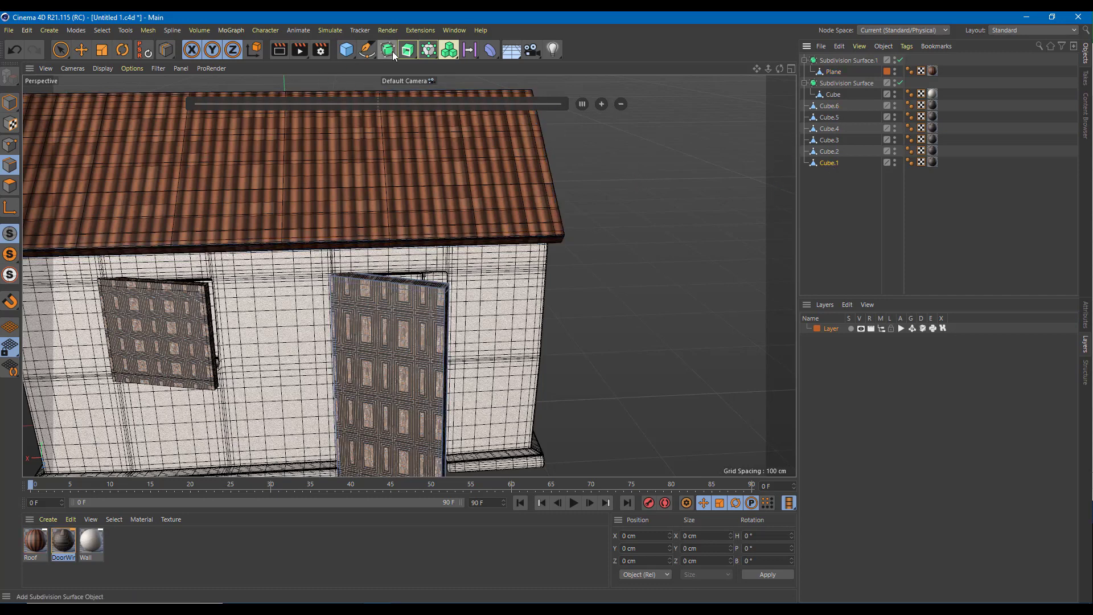
drag(428, 50, 431, 65)
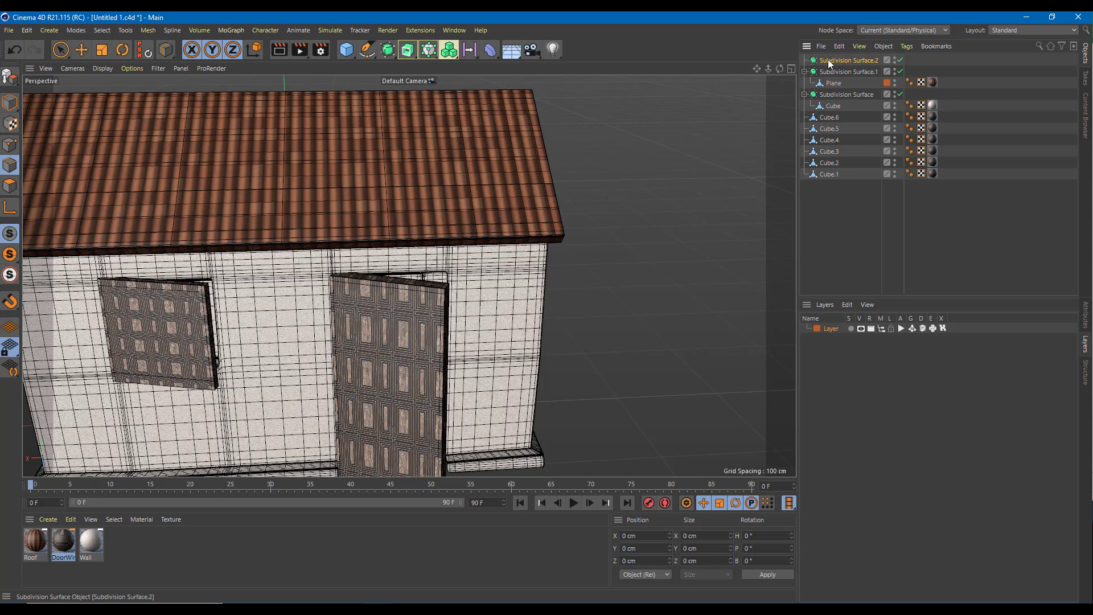
key(ctrl+c)
key(ctrl+v)
key(ctrl+v)
key(ctrl+v)
key(ctrl+v)
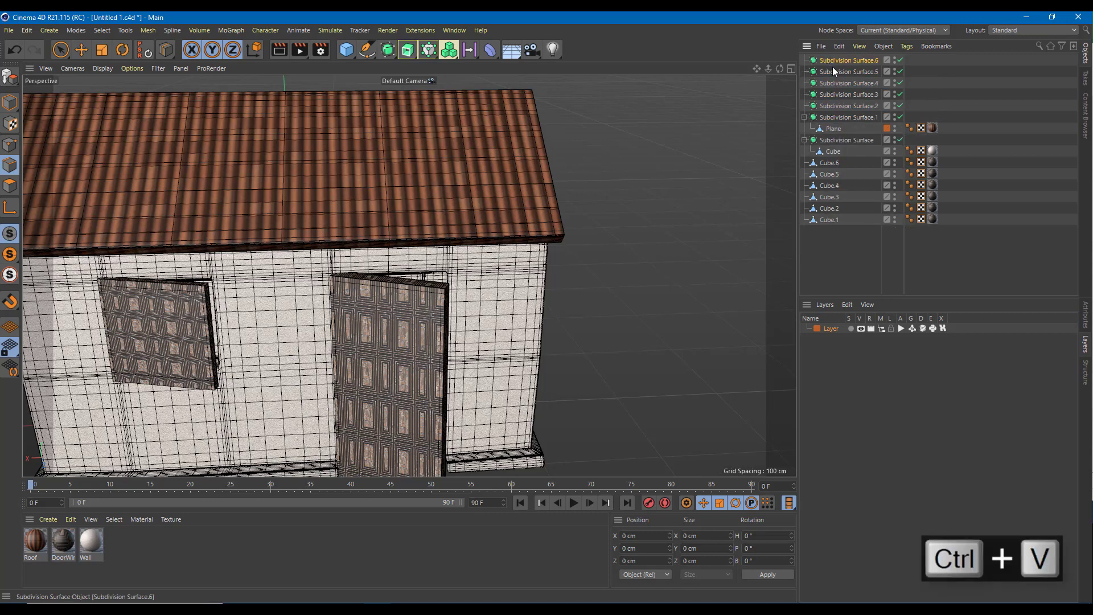
Step: Make one more Subdivision Surface copy and nest Cube.1 through Cube.6 each under its own Subdivision Surface
drag(828, 220, 866, 88)
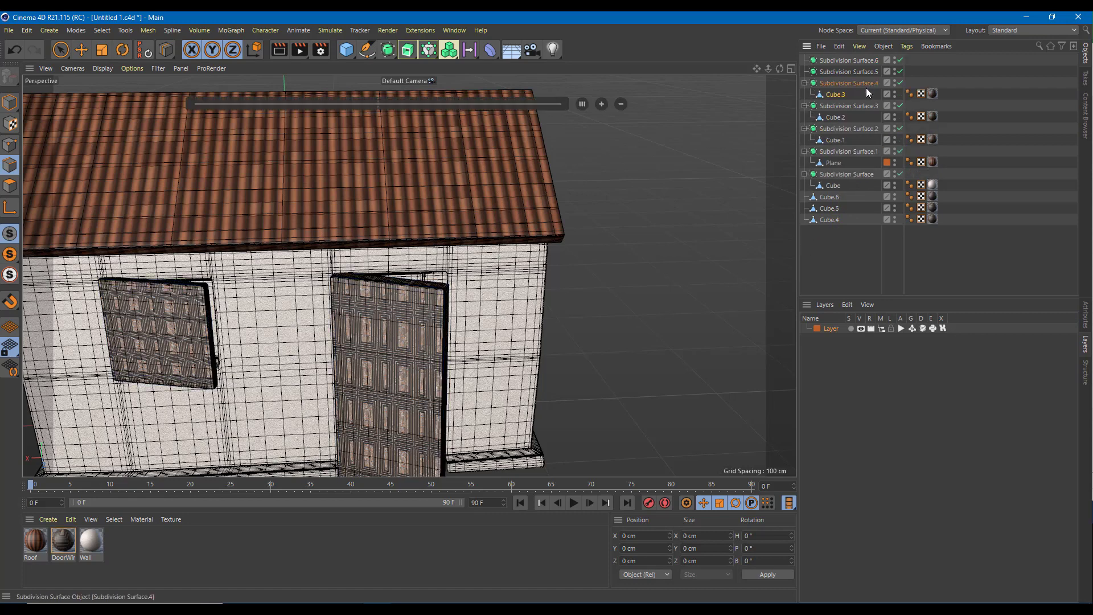
drag(828, 219, 862, 85)
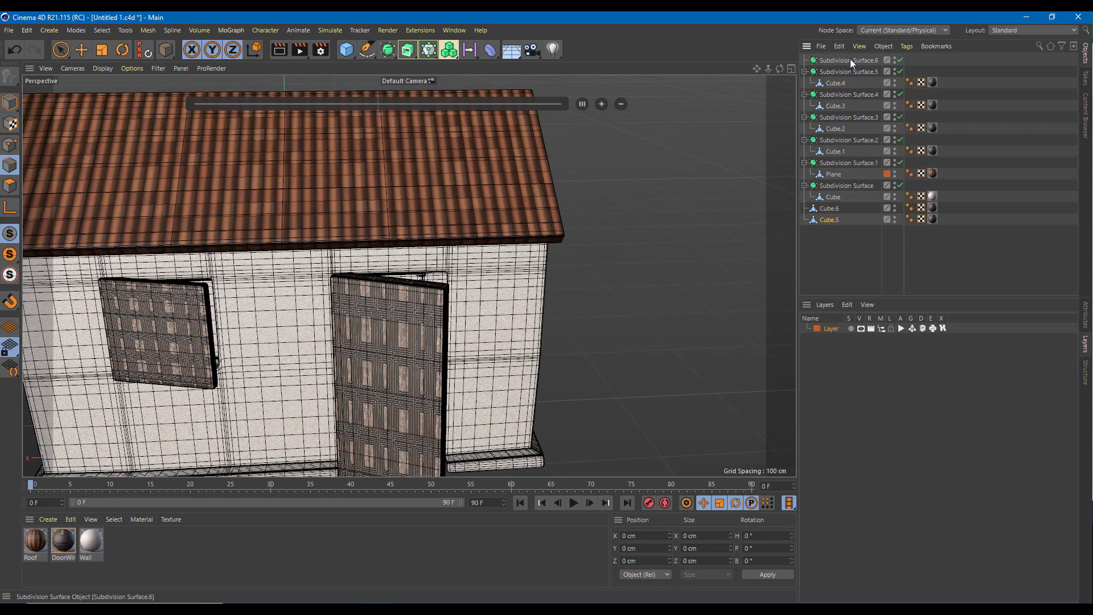
key(ctrl+v)
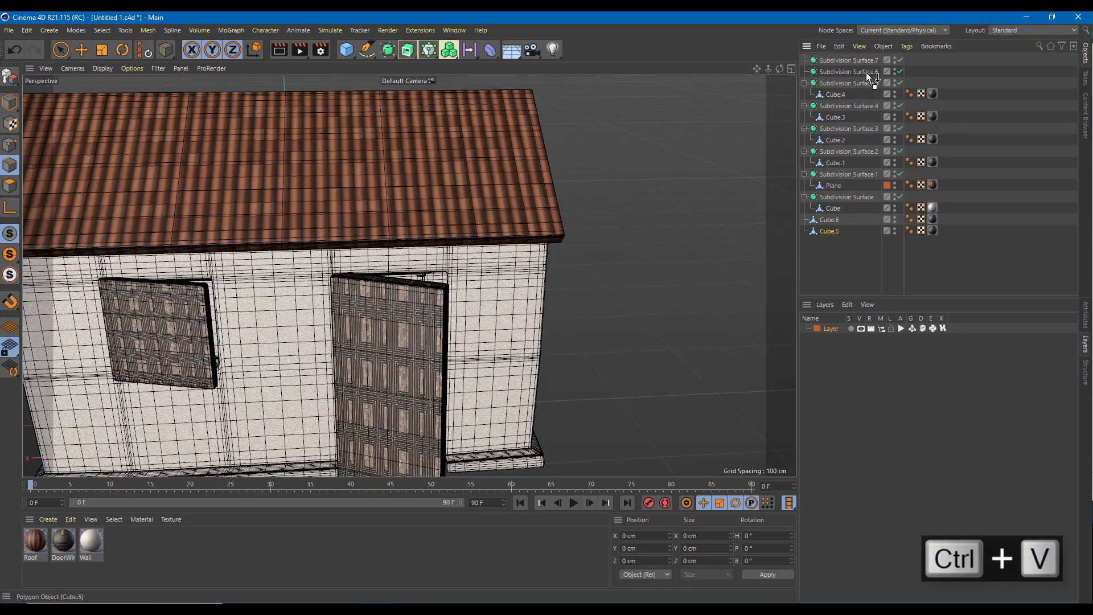
drag(867, 73, 868, 71)
drag(828, 232, 865, 62)
Step: Examine the smoothed door and window panels from the gable end and the front, checking which object each one is
scroll(583, 163, down, 2)
alt+drag(588, 215, 492, 179)
alt+middle_drag(493, 179, 614, 157)
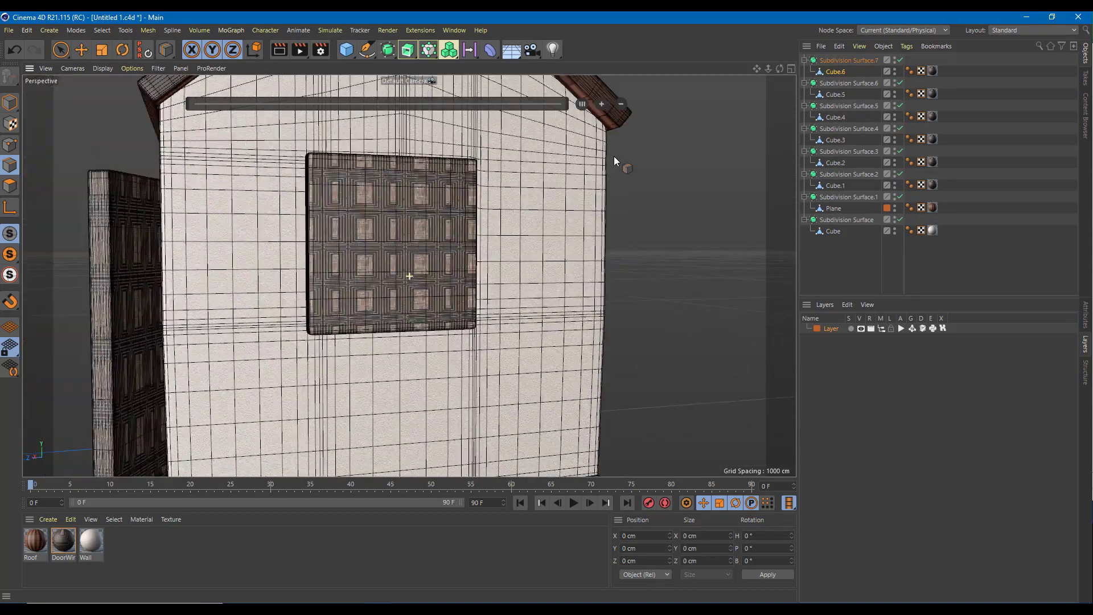
alt+drag(614, 157, 775, 245)
alt+middle_drag(399, 229, 444, 283)
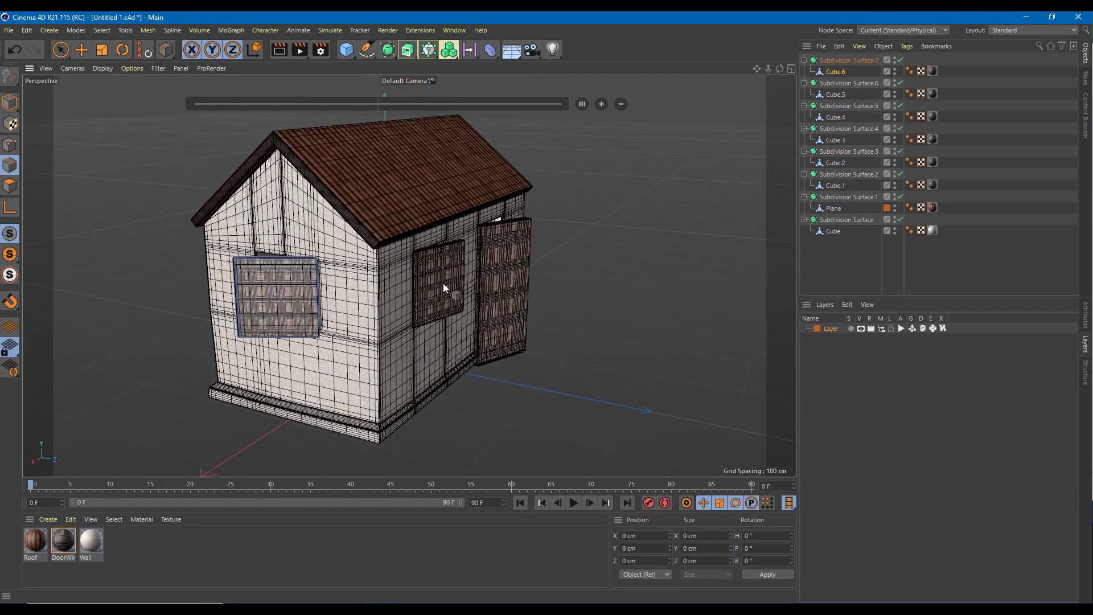
alt+drag(442, 282, 894, 283)
click(837, 211)
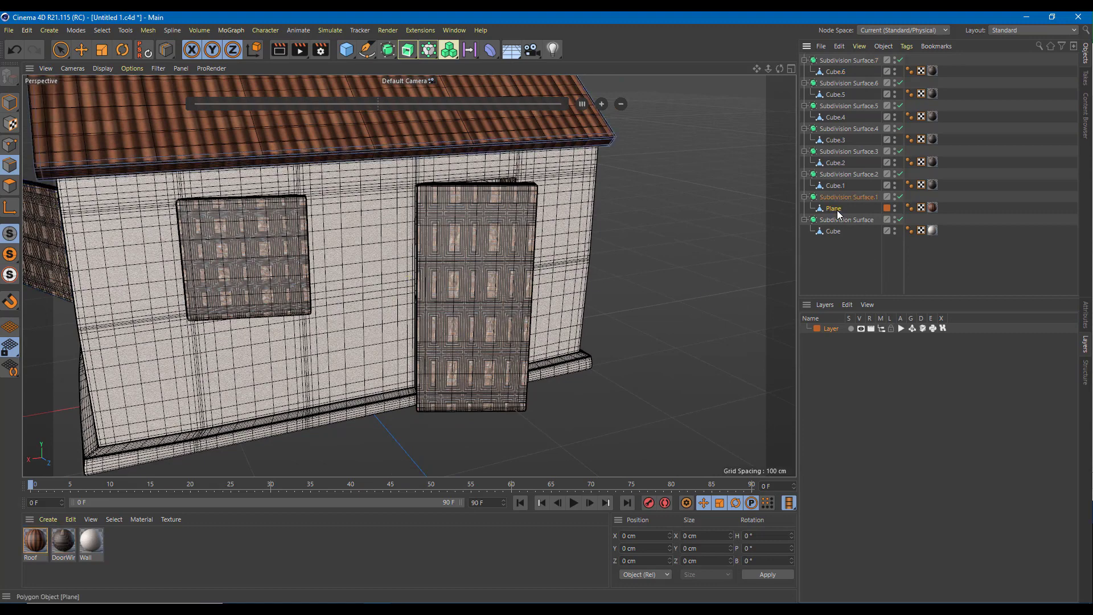
click(830, 185)
click(830, 164)
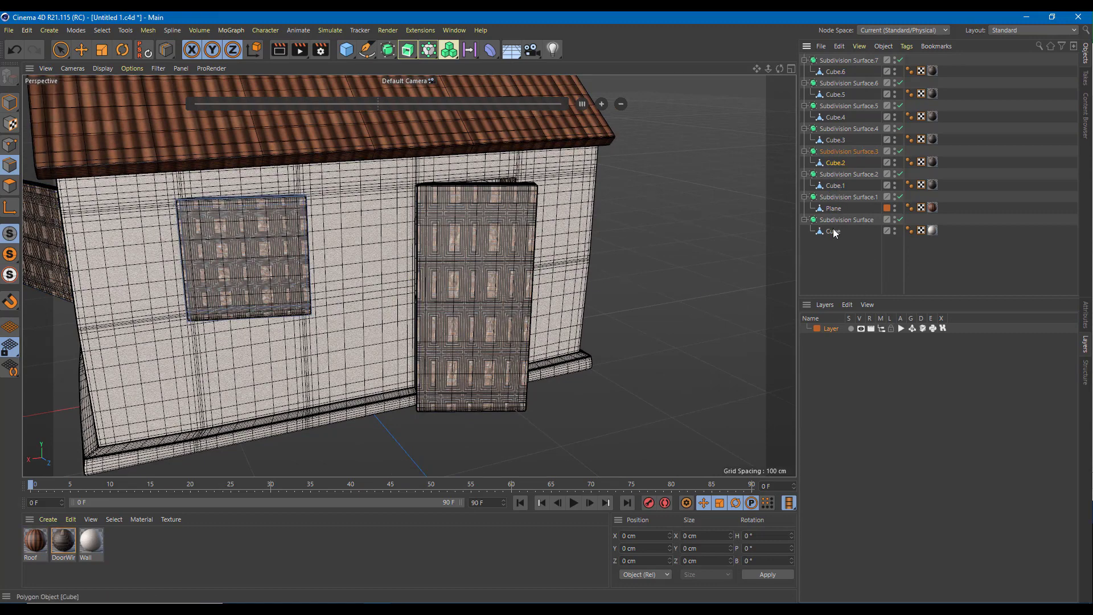
click(834, 185)
alt+drag(672, 250, 63, 200)
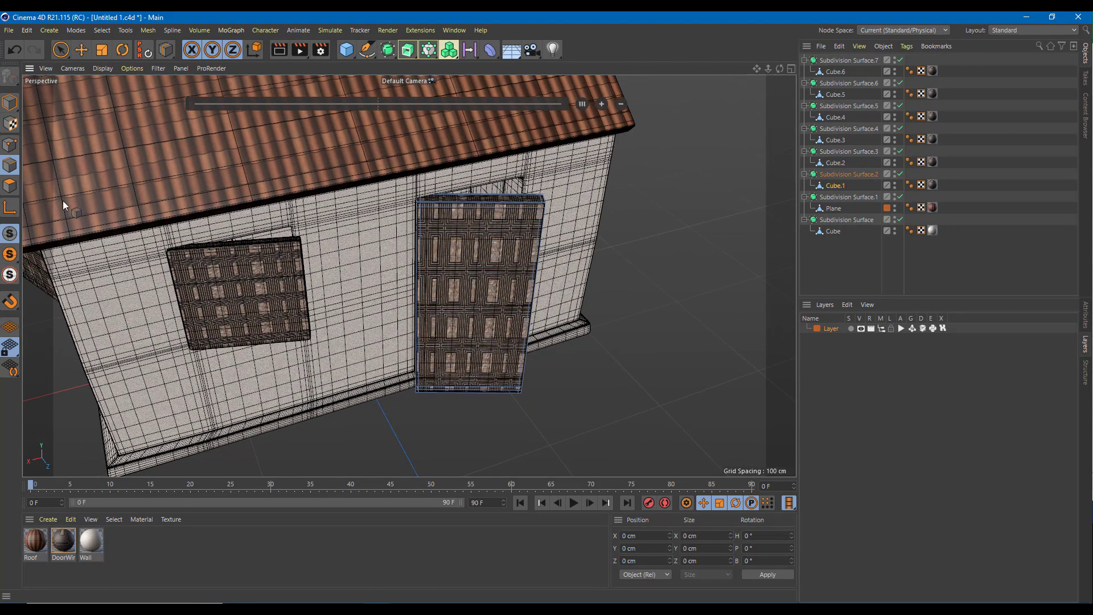
Step: Switch to Model mode with the Rotate tool active and render a preview of the house in the viewport
click(122, 50)
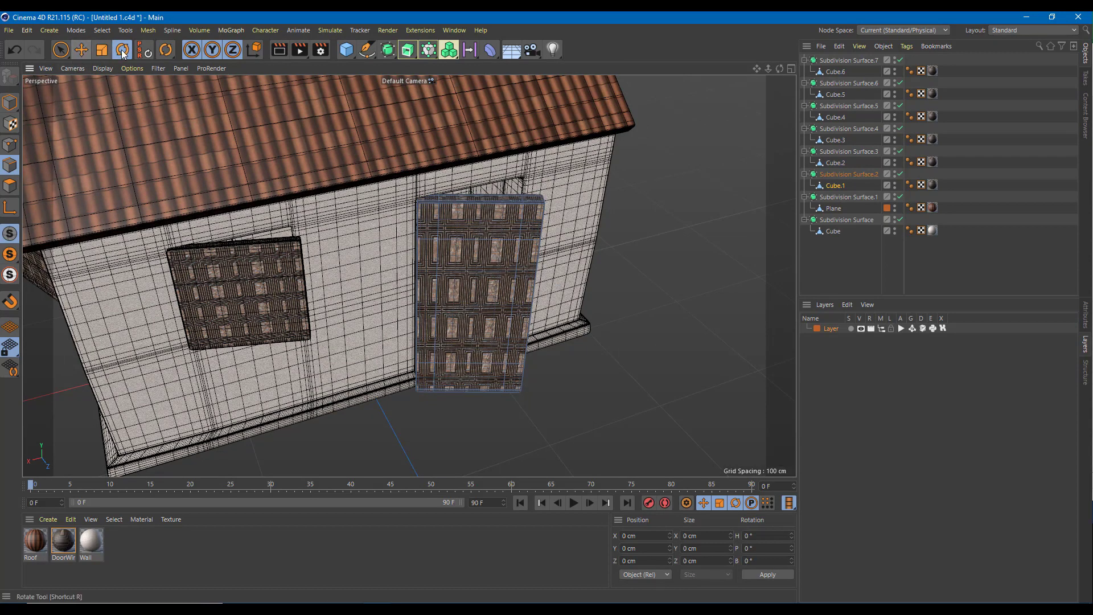
alt+drag(489, 267, 441, 306)
click(9, 103)
key(ctrl+z)
key(ctrl+r)
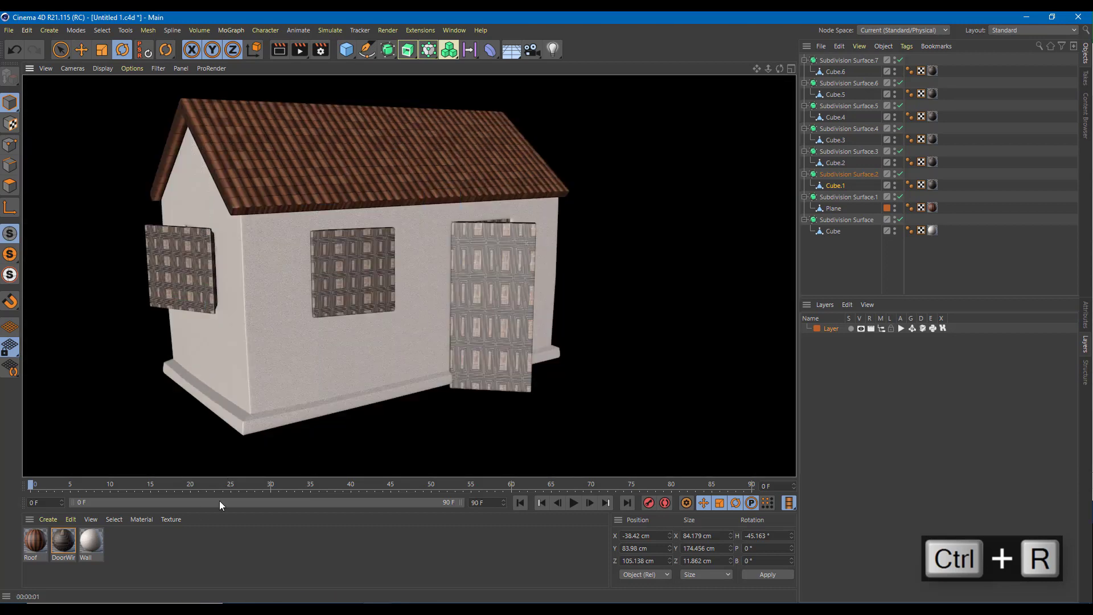
click(130, 539)
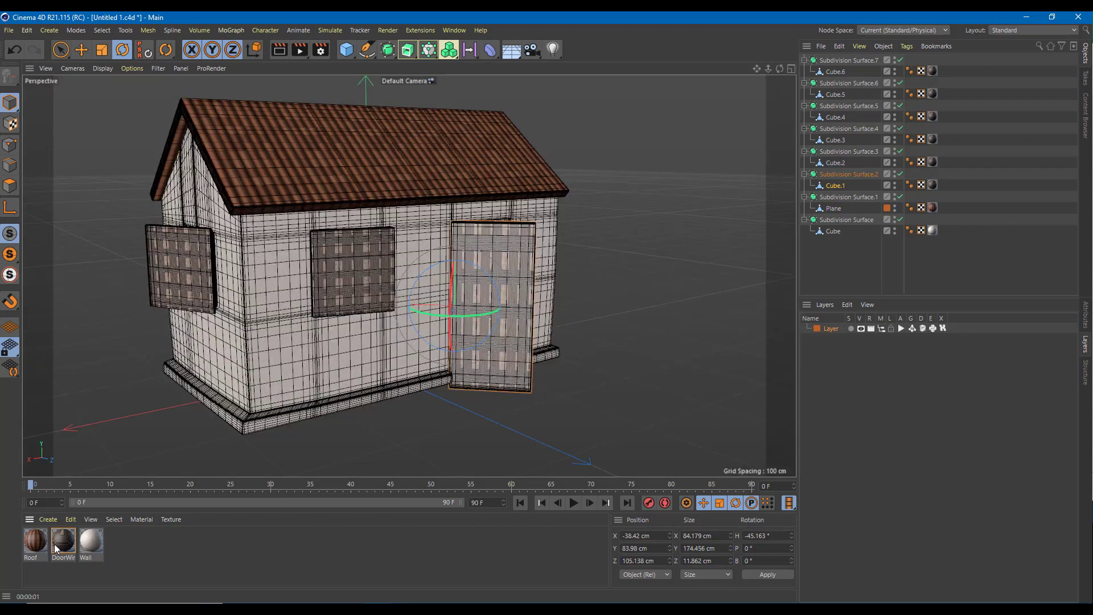
click(64, 545)
scroll(525, 305, down, 4)
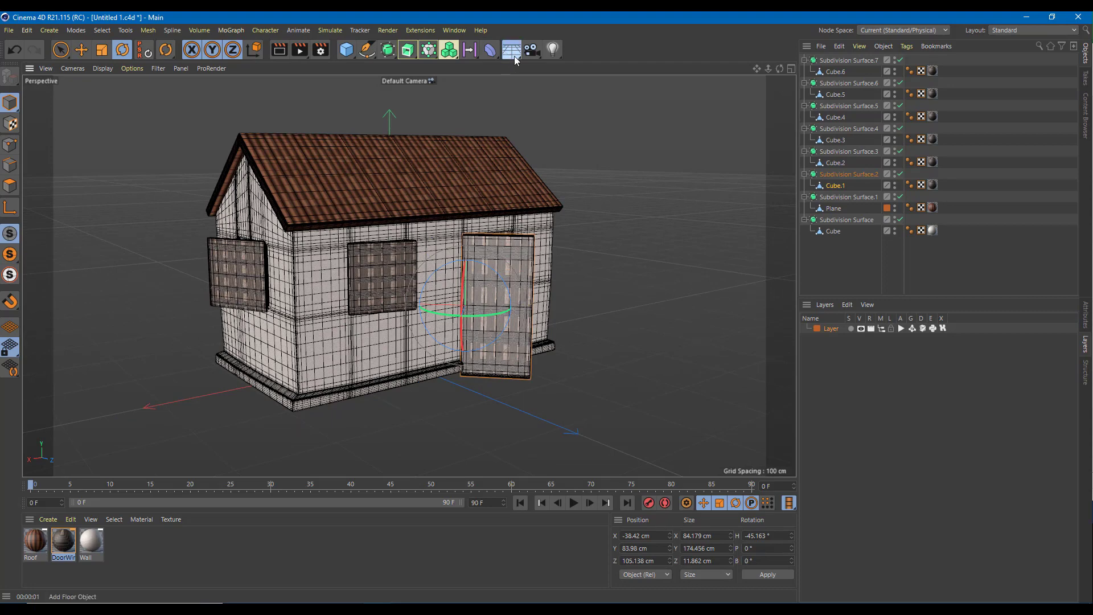
Step: Add a Floor and a Physical Sky to the scene and render a viewport preview of the lit house
drag(514, 55, 642, 71)
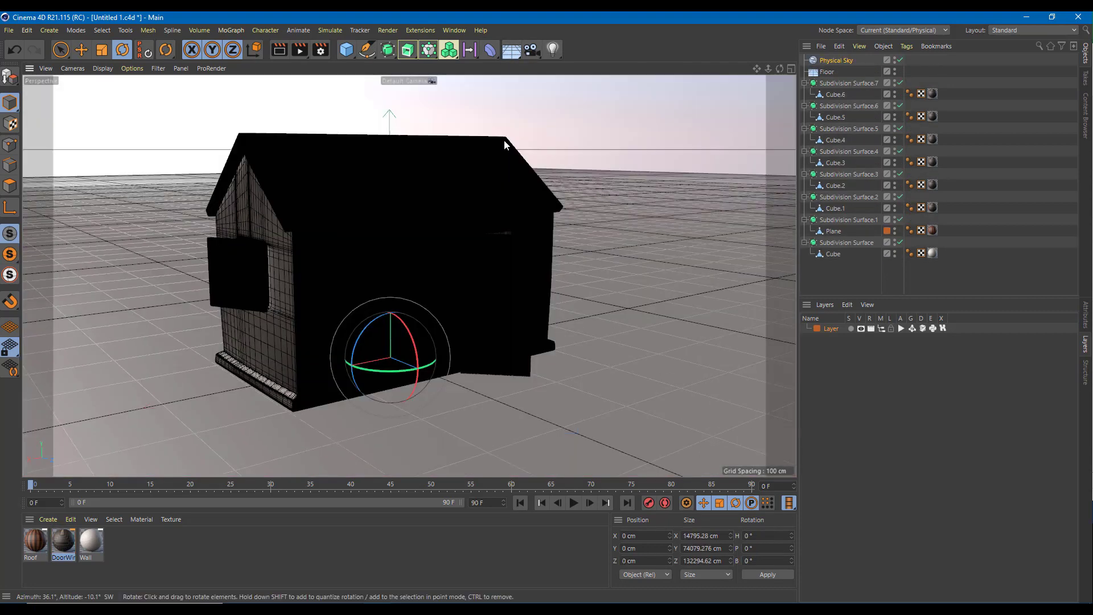
scroll(562, 153, up, 2)
alt+drag(334, 316, 534, 269)
key(ctrl+r)
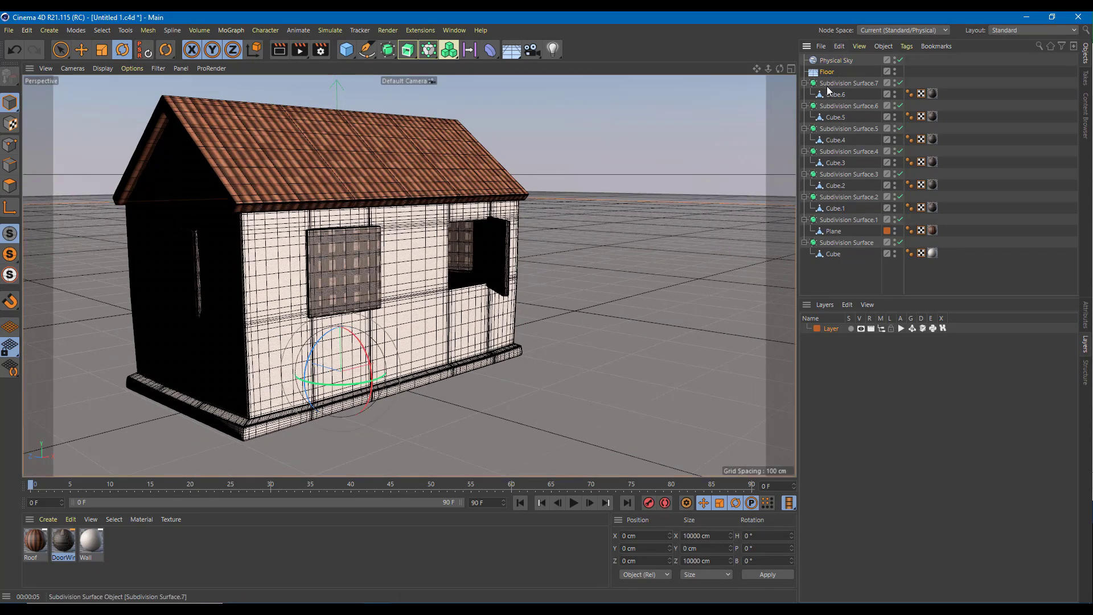
Step: Create a Null and make all eight Subdivision Surface objects with their meshes its children
click(845, 82)
shift+click(838, 243)
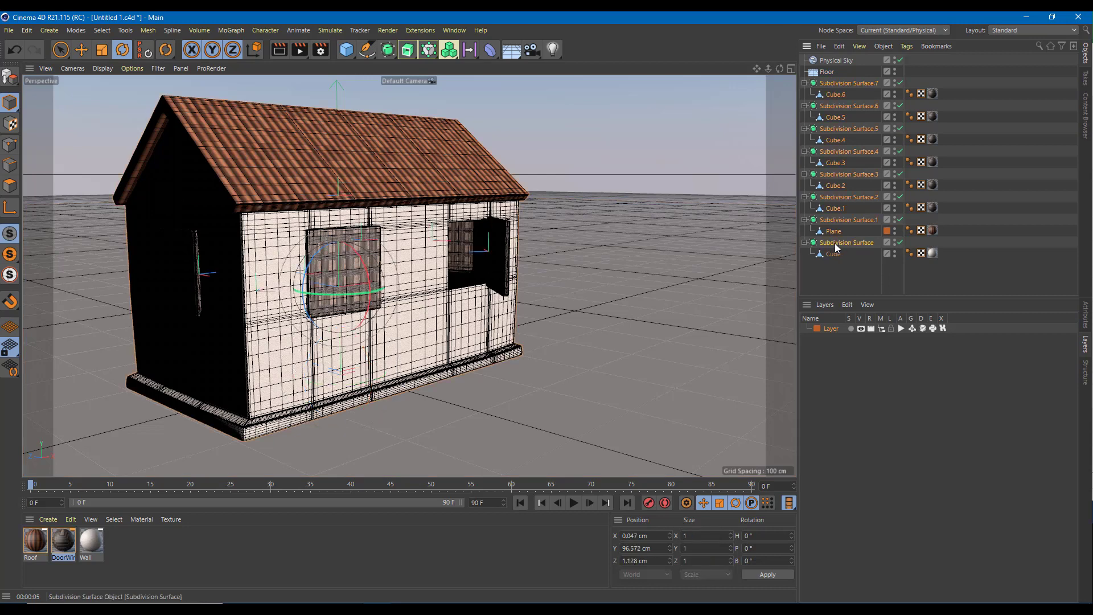
click(837, 278)
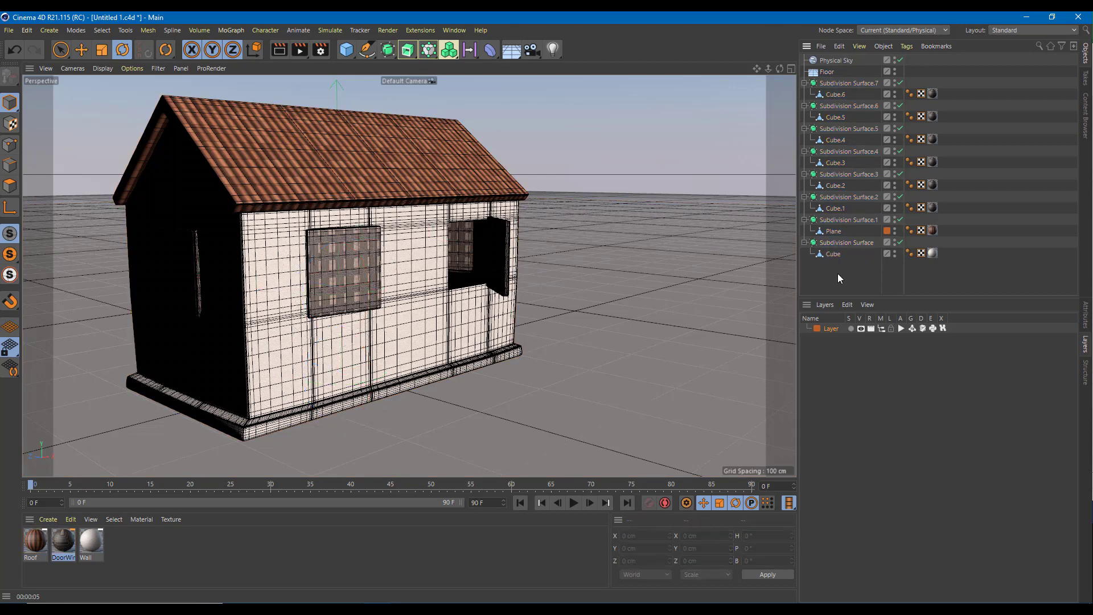
click(346, 50)
click(399, 67)
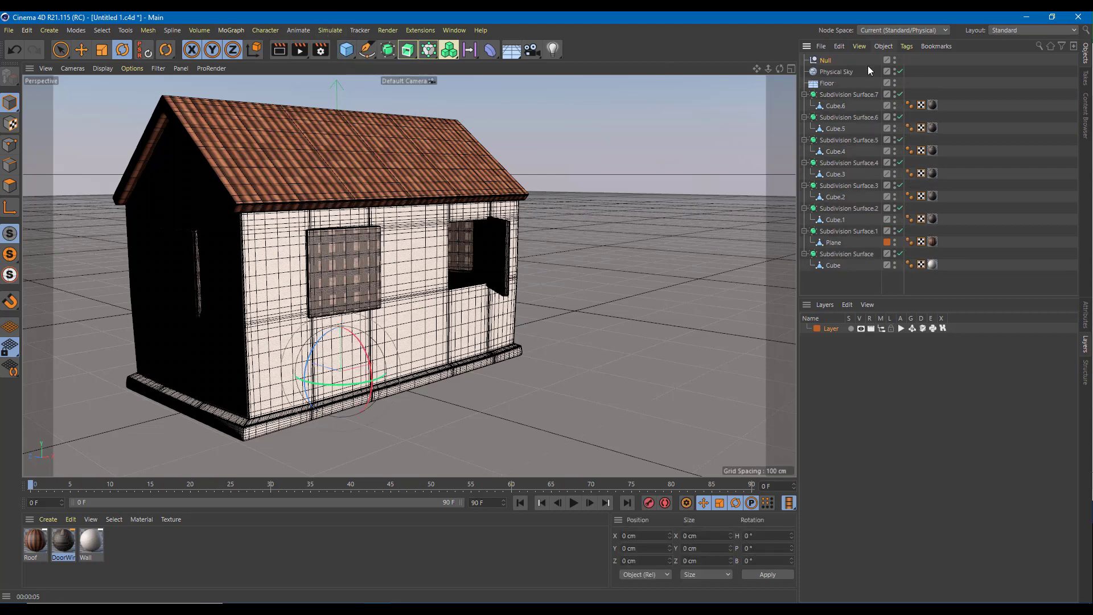
click(829, 94)
shift+click(836, 254)
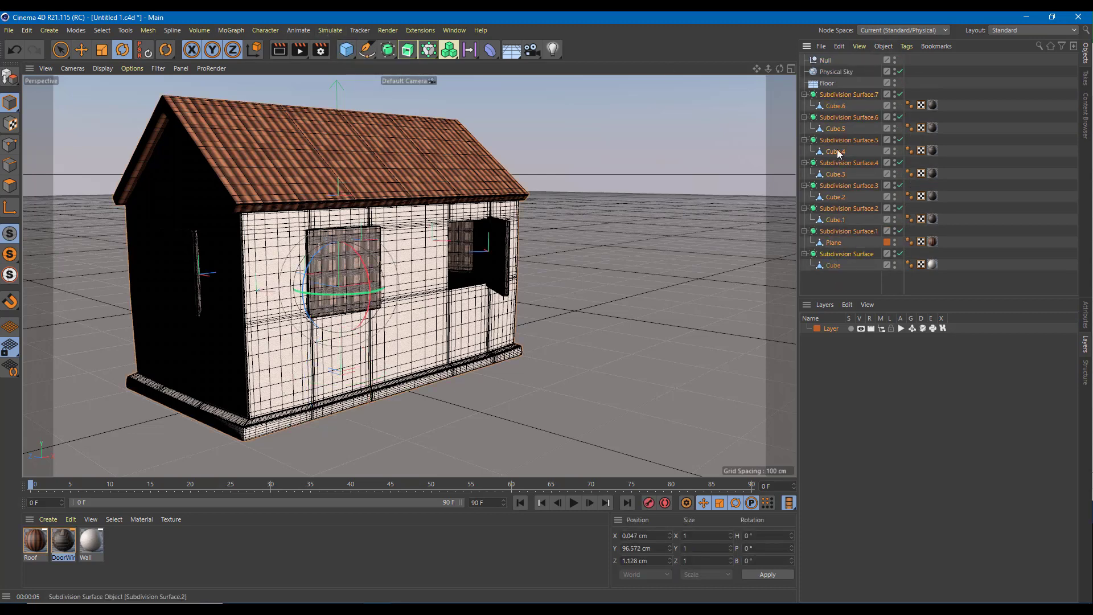
drag(825, 62, 826, 62)
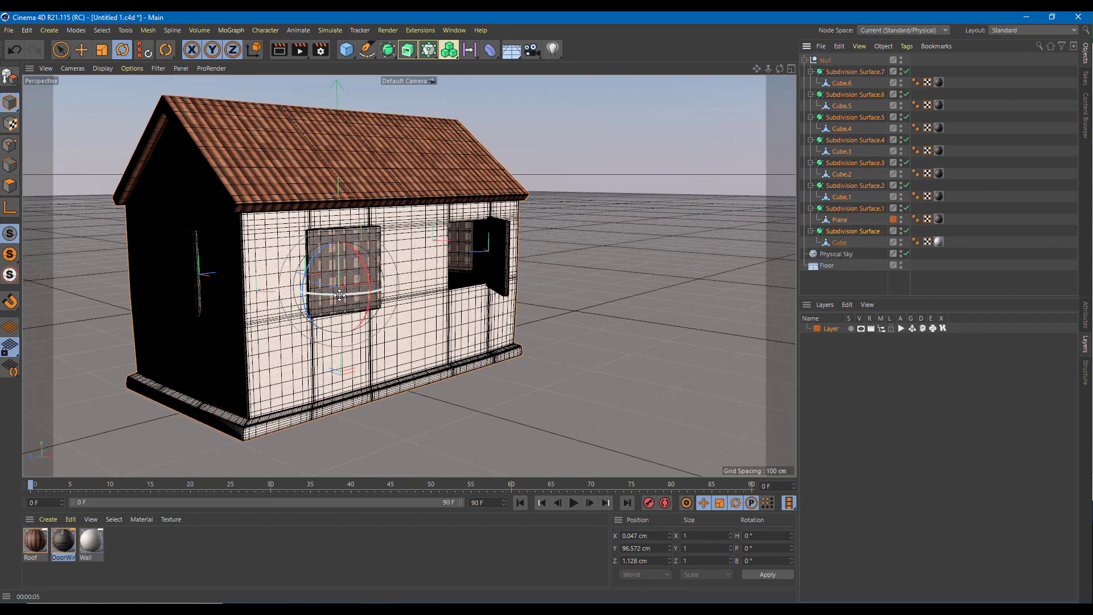
Step: Rotate the selected house parts together to a heading of 180° and return to the Live Selection tool
drag(339, 294, 683, 523)
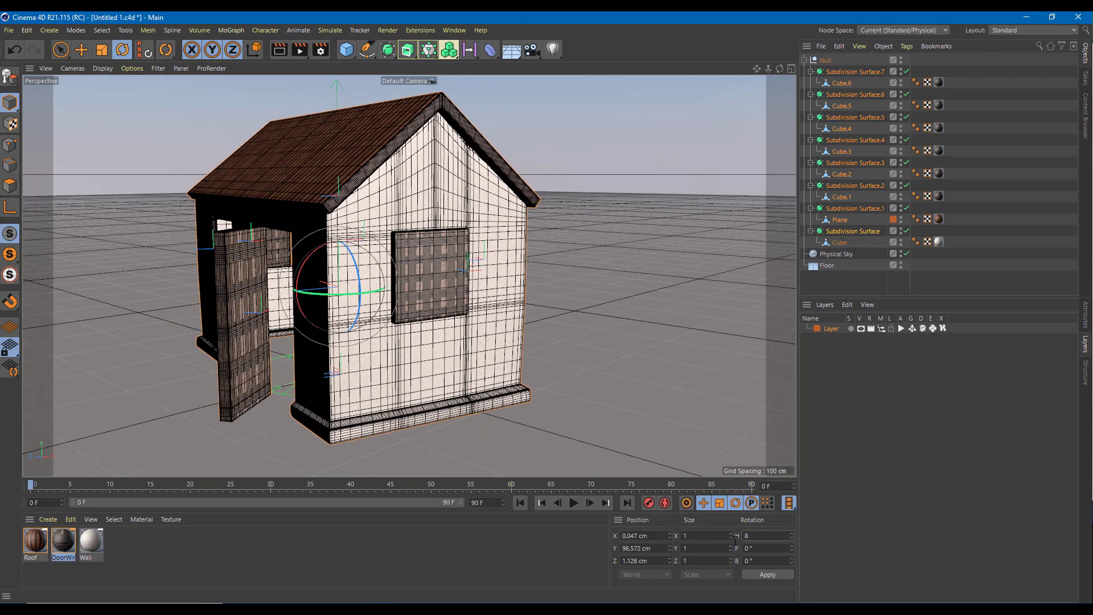
text(180)
key(Return)
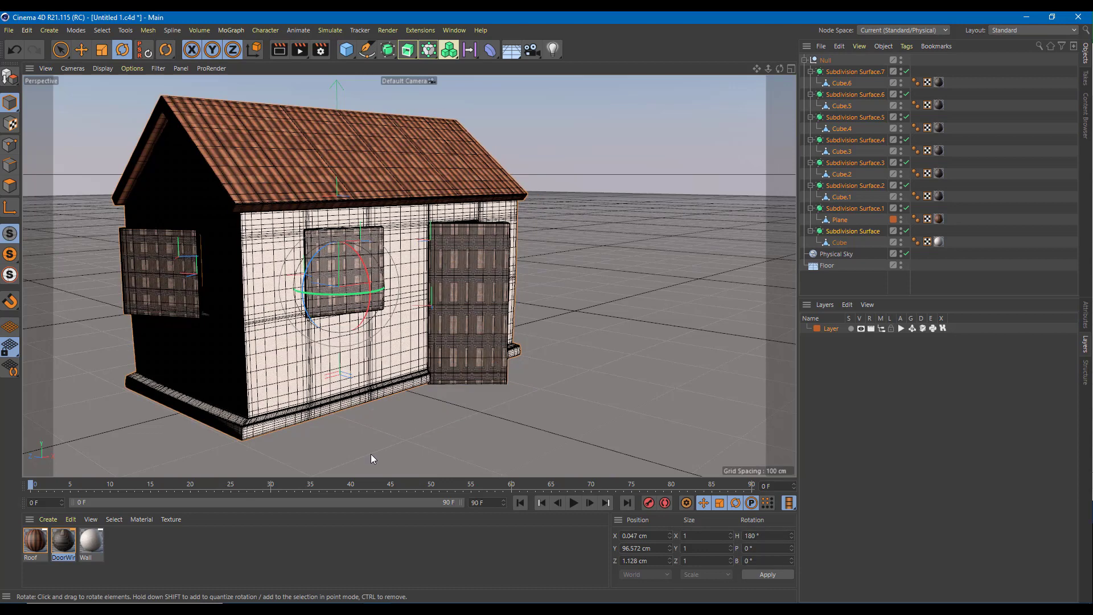
click(61, 51)
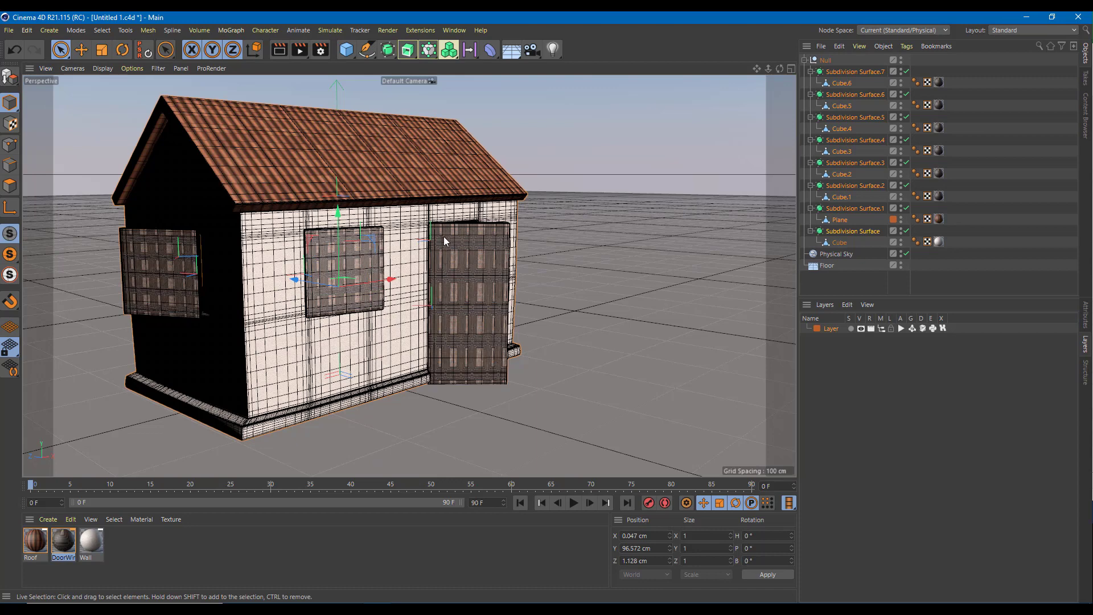
Step: Render the house to the Picture Viewer, inspect the full image, and close the viewer
click(297, 53)
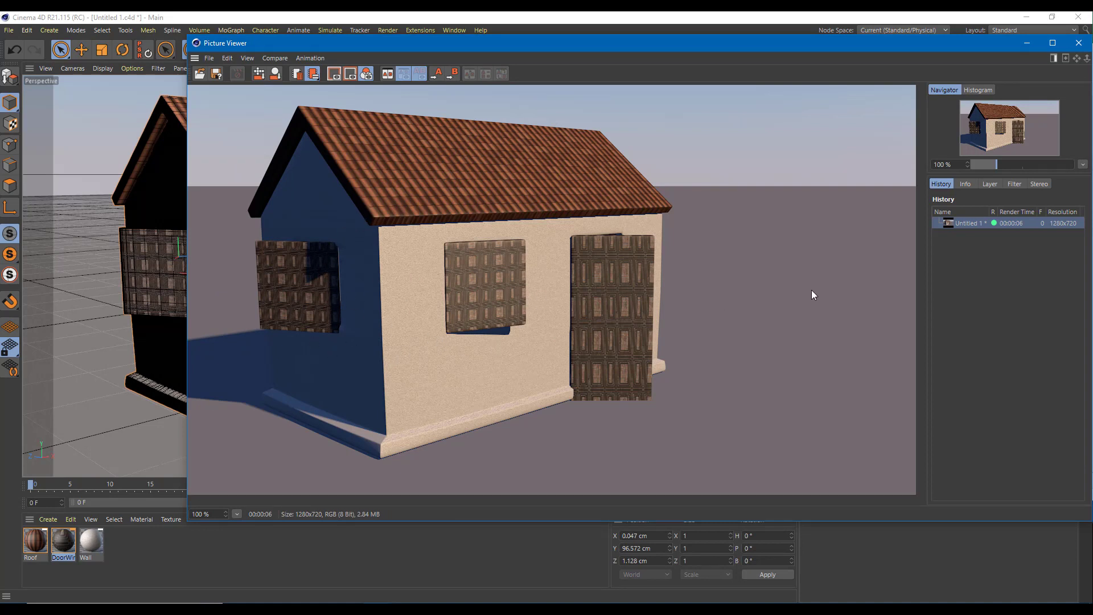
scroll(630, 339, down, 4)
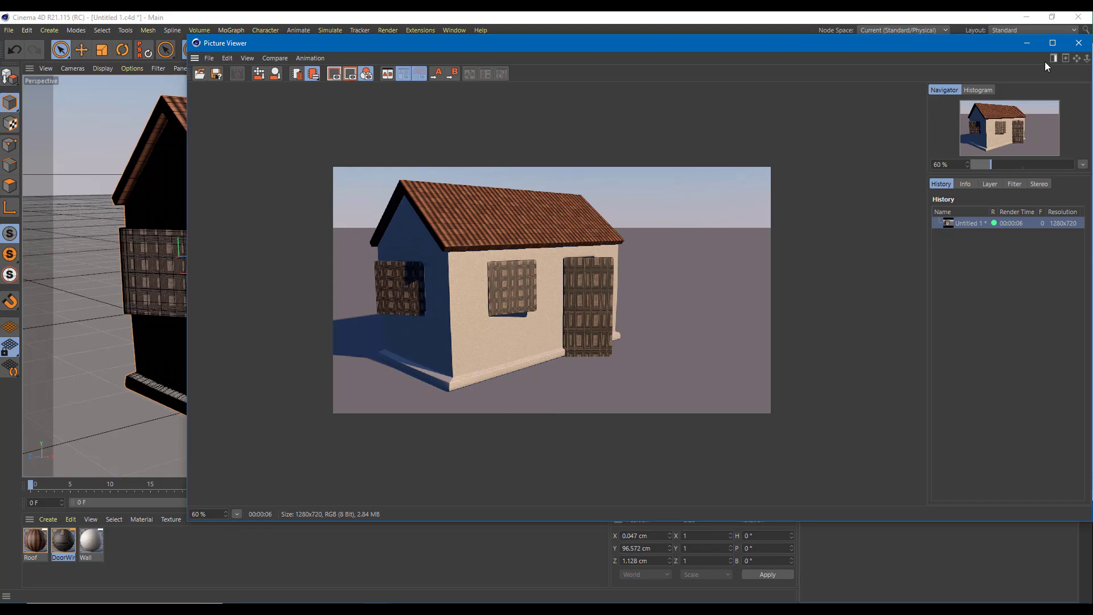
click(1078, 44)
Step: Duplicate the house along X once on each side to form a row of three, with one copy at about -519 cm
alt+drag(521, 239, 540, 302)
scroll(466, 259, down, 6)
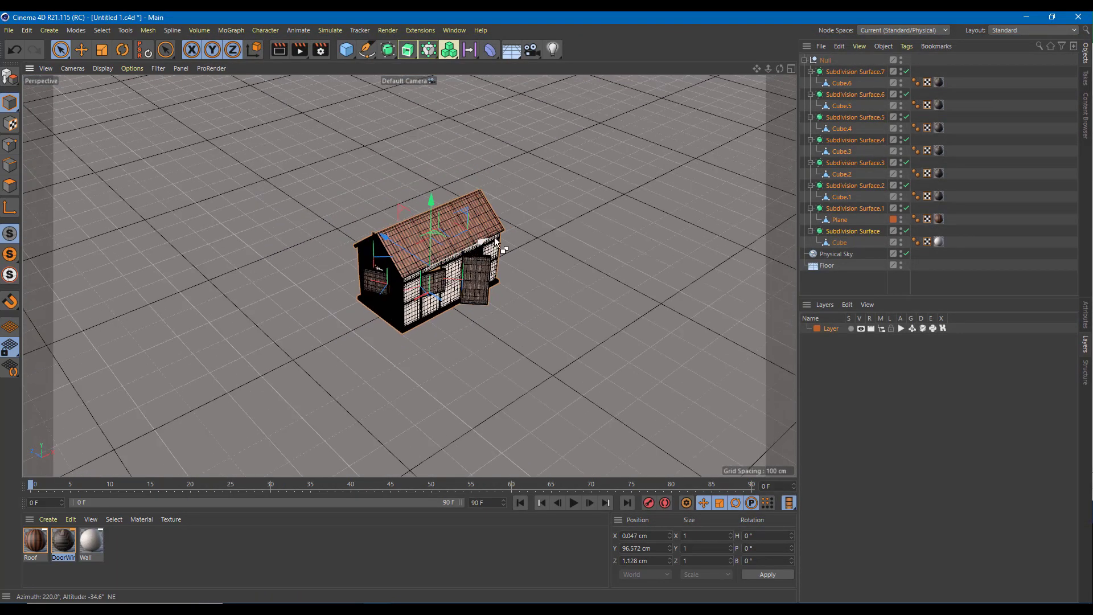
ctrl+drag(474, 264, 342, 323)
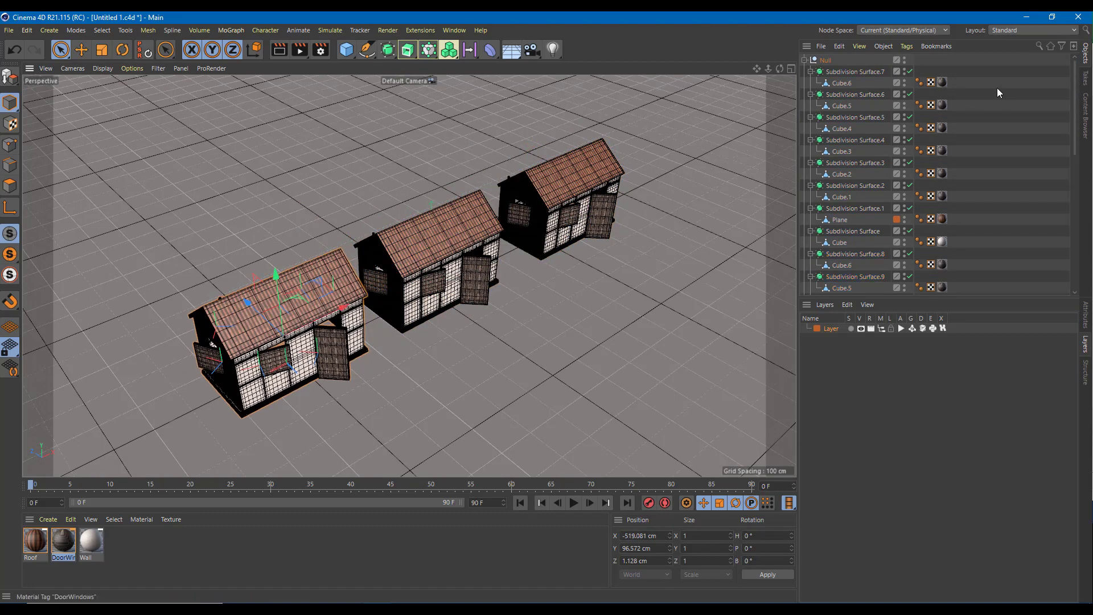
Step: Duplicate the whole Null twice along Z to make three rows of houses, placing the farthest row at about 826 cm, and clear the selection
click(804, 61)
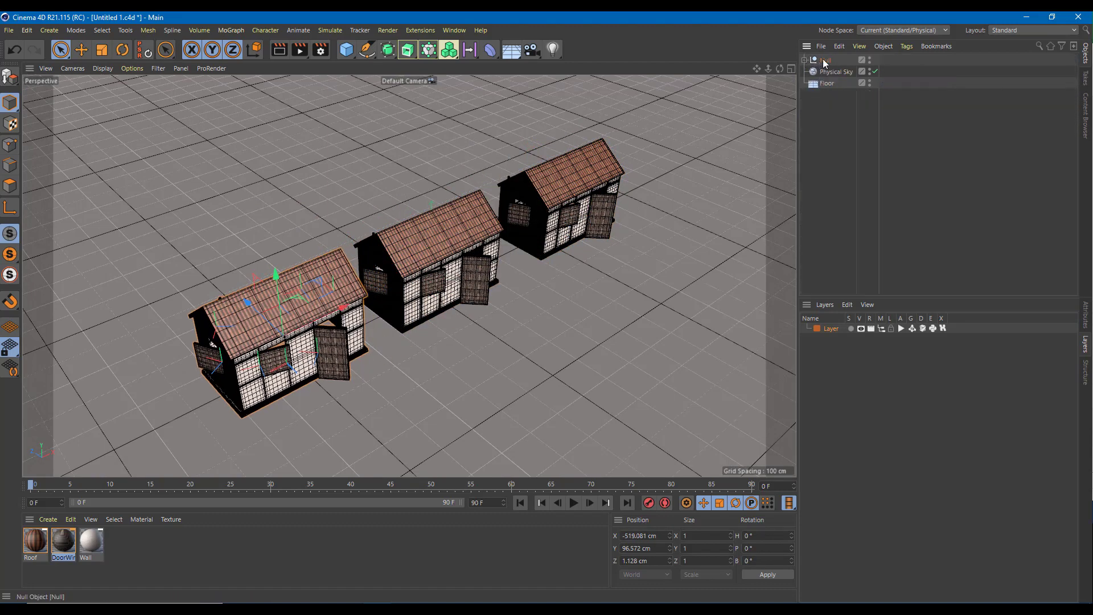
click(826, 61)
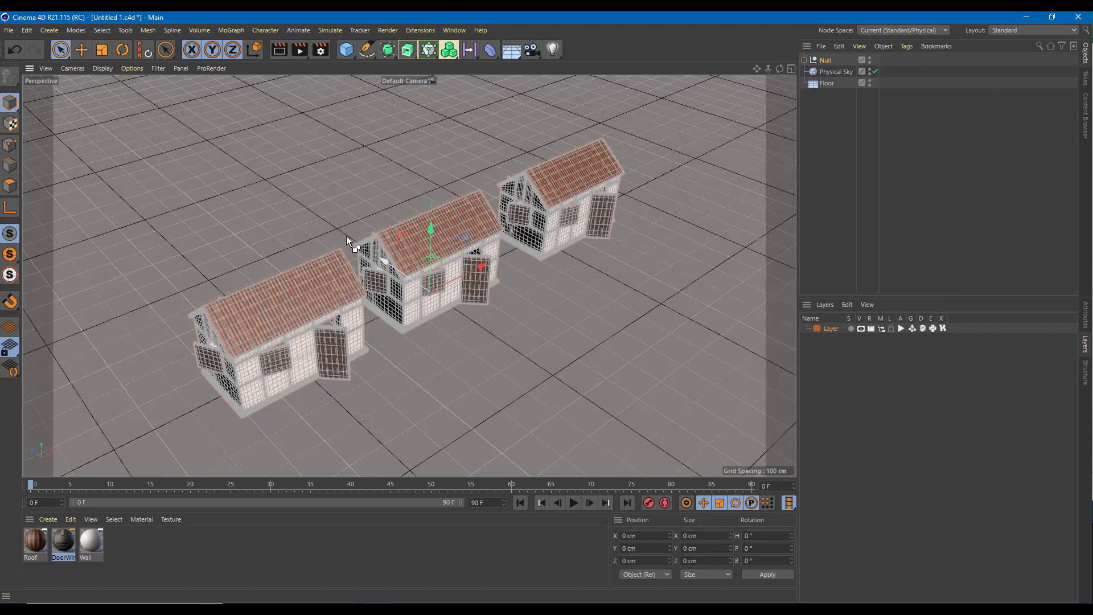
ctrl+drag(350, 244, 251, 203)
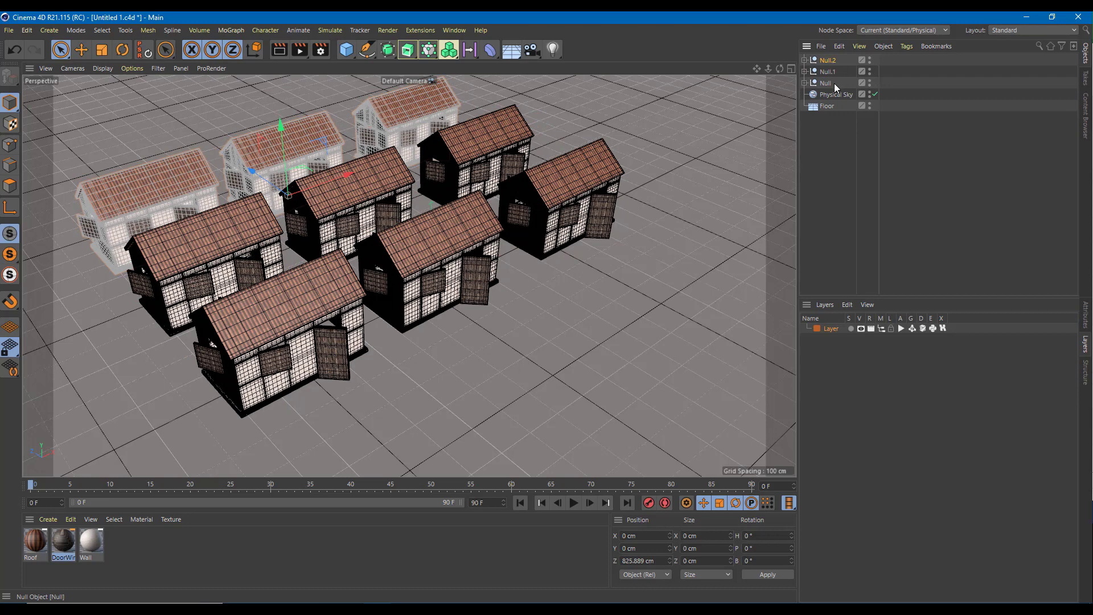
click(537, 159)
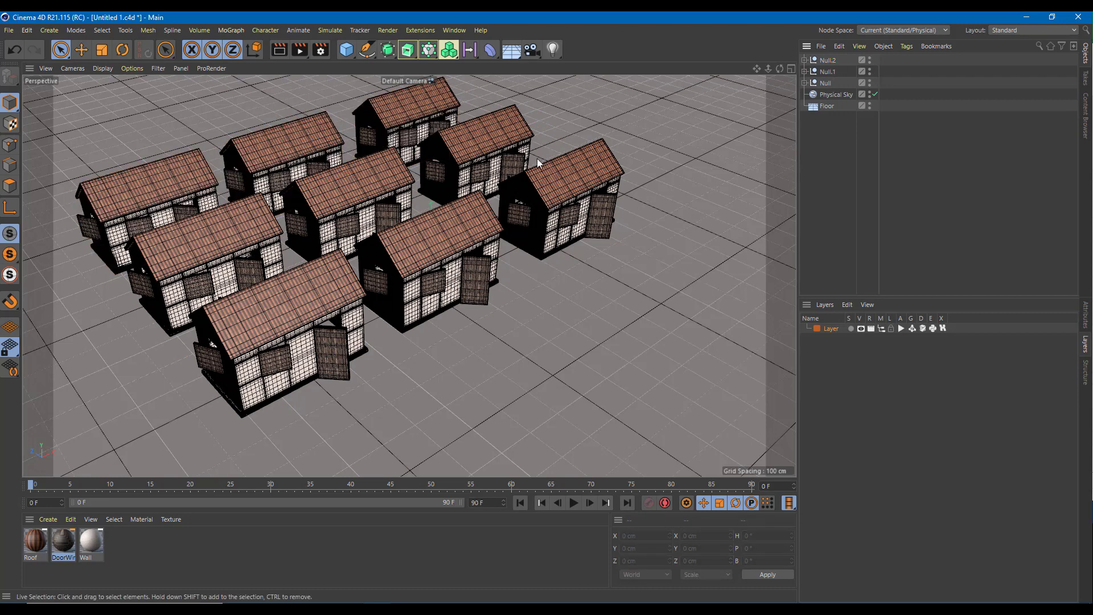
Step: Duplicate all three house-row Nulls together twice, placing one block at X about 2020 cm and another at X about 1045, Z about 1717 cm
click(824, 83)
shift+click(827, 60)
scroll(602, 245, down, 5)
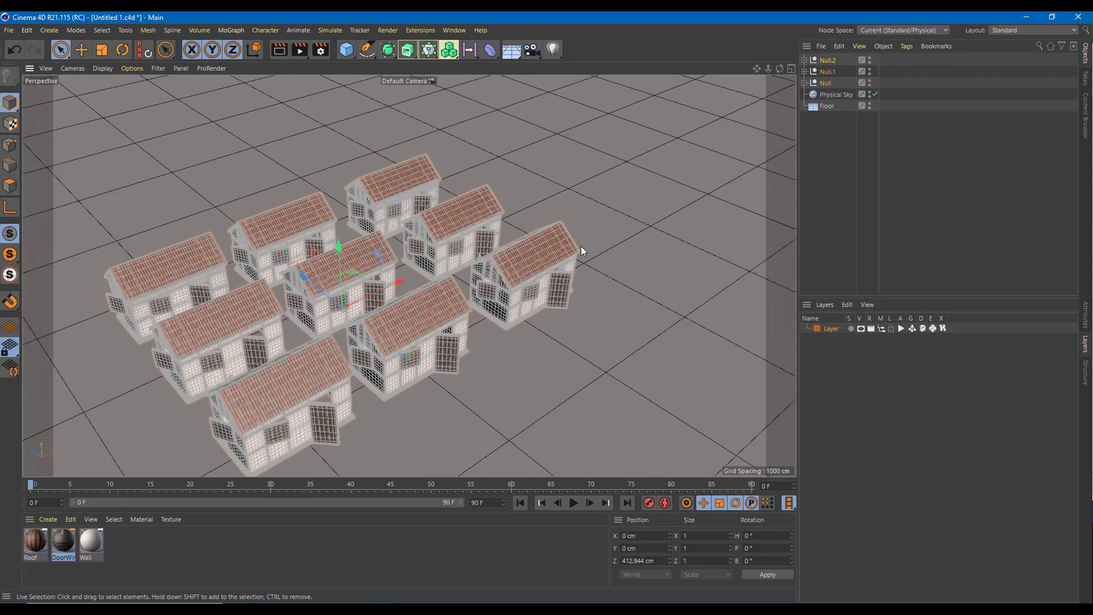
scroll(581, 247, down, 1)
ctrl+drag(410, 282, 667, 181)
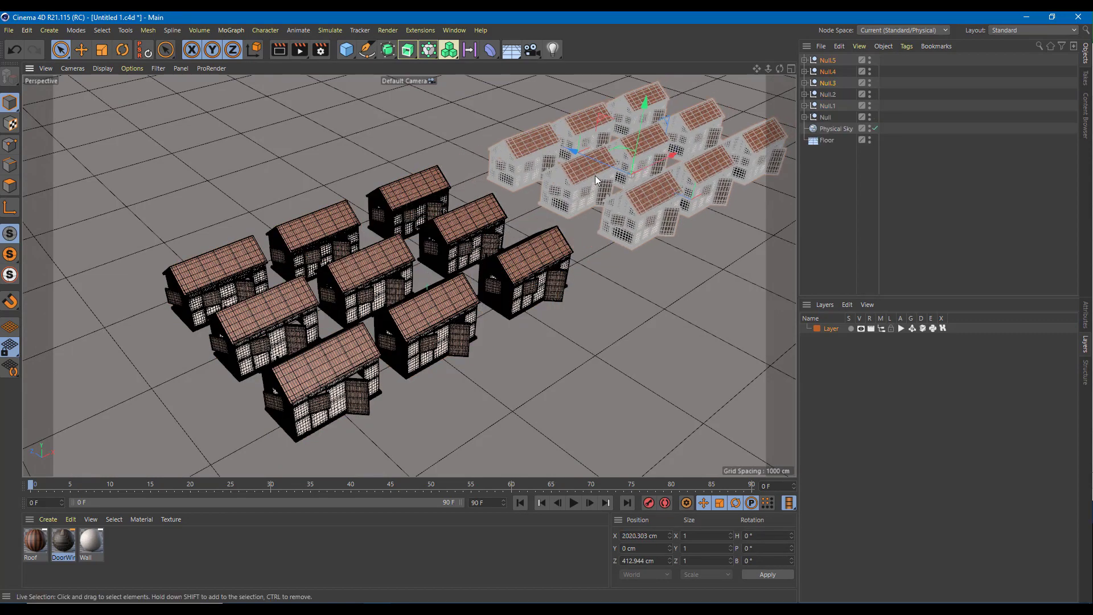
ctrl+drag(457, 124, 354, 138)
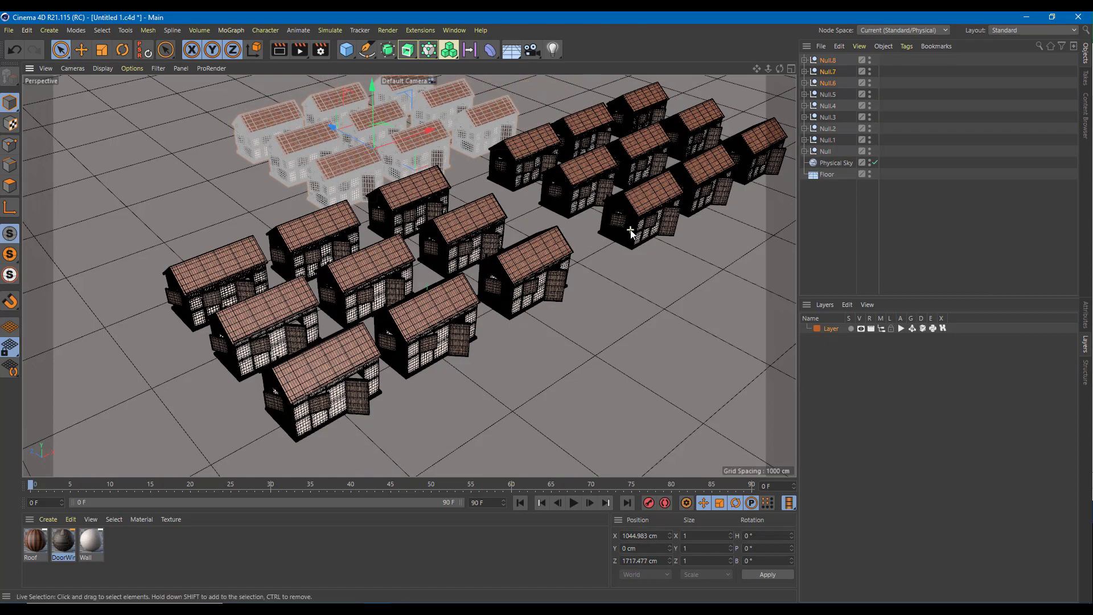
Step: Preview-render a low-angle view across the house blocks directly in the viewport
scroll(625, 232, up, 6)
mouse_move(641, 238)
alt+mouse_down()
mouse_move(601, 215)
mouse_move(637, 224)
mouse_move(638, 240)
mouse_move(626, 229)
alt+mouse_up()
scroll(626, 229, down, 8)
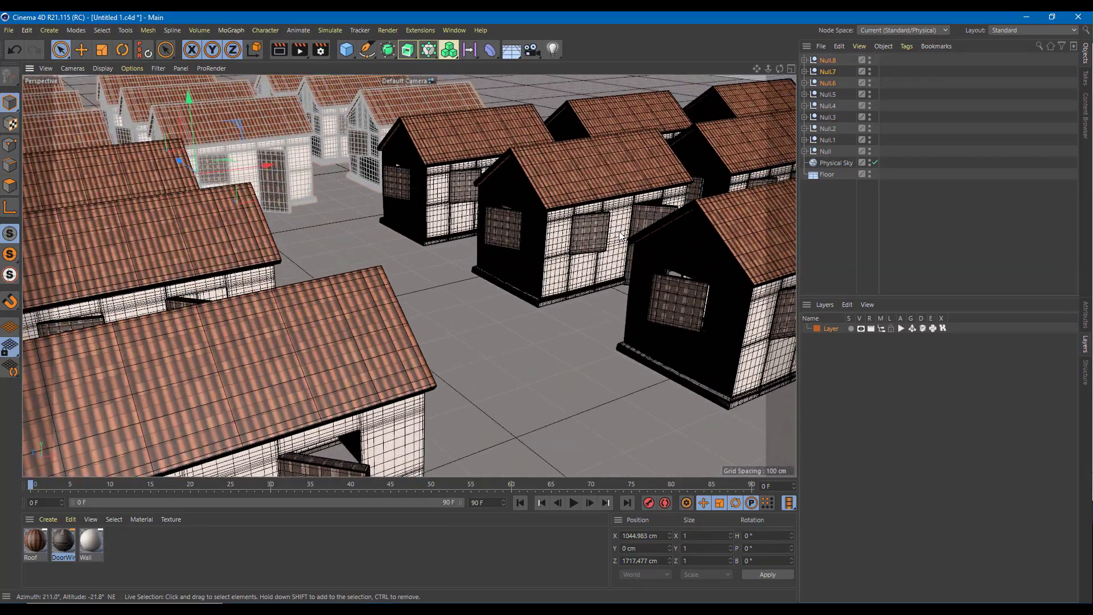
scroll(616, 223, up, 7)
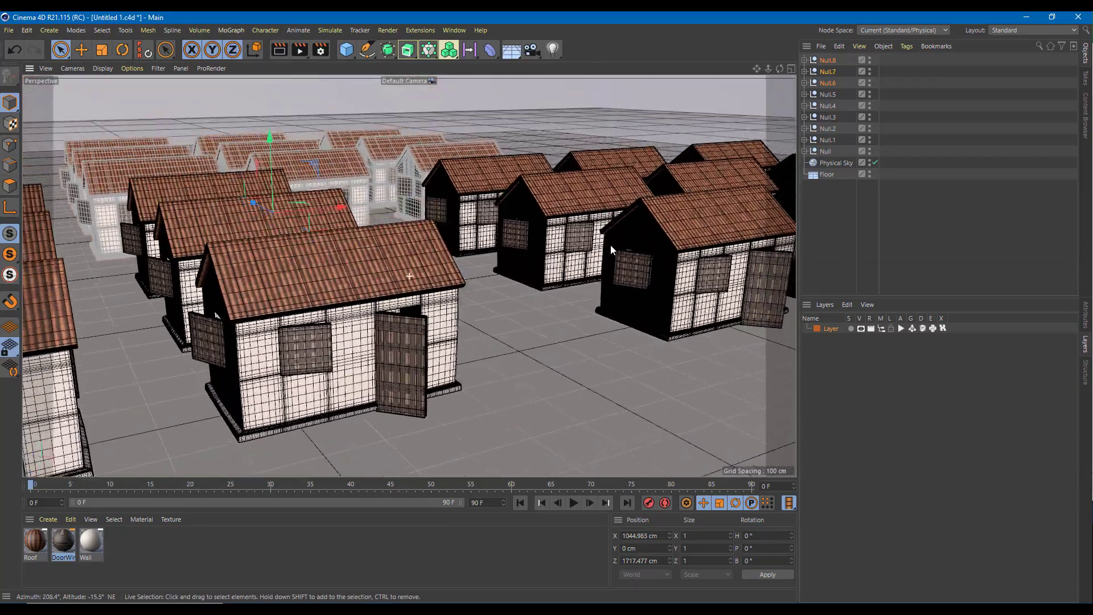
mouse_move(614, 242)
alt+middle_down()
mouse_move(600, 224)
mouse_move(599, 236)
alt+middle_up()
alt+drag(599, 237, 611, 234)
alt+middle_drag(609, 230, 609, 222)
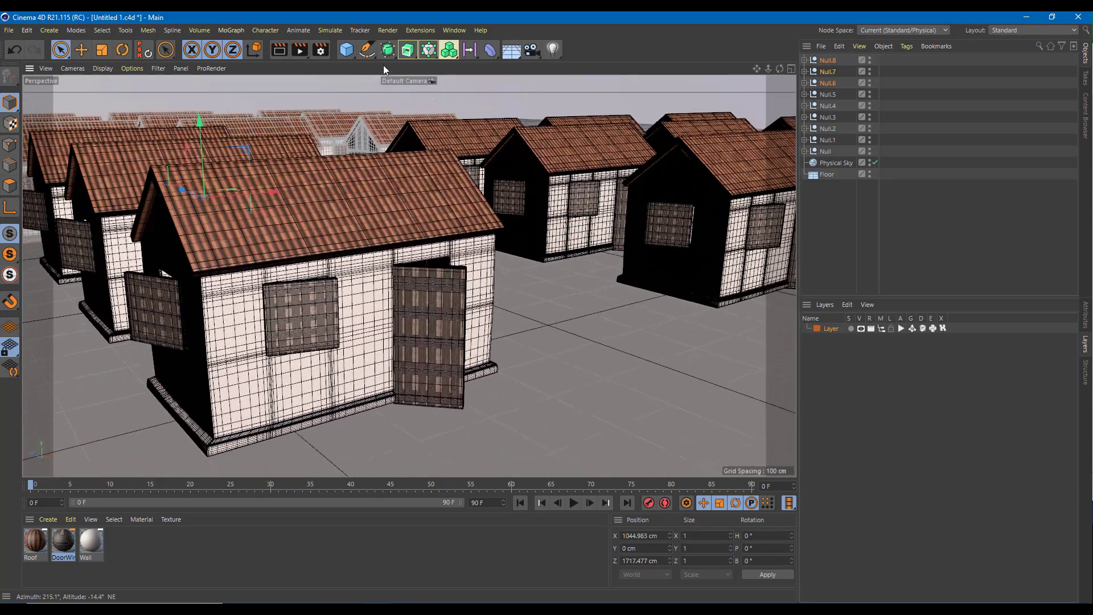
click(284, 50)
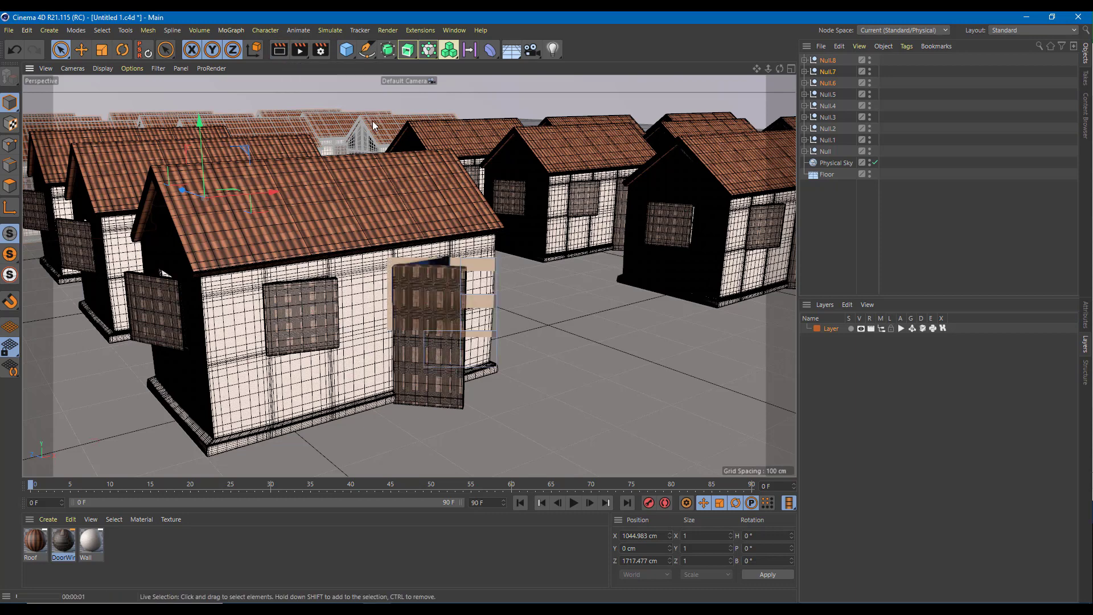
Step: Render a slightly wider view of the house blocks to the Picture Viewer, inspect the image, and close the viewer
scroll(376, 130, down, 3)
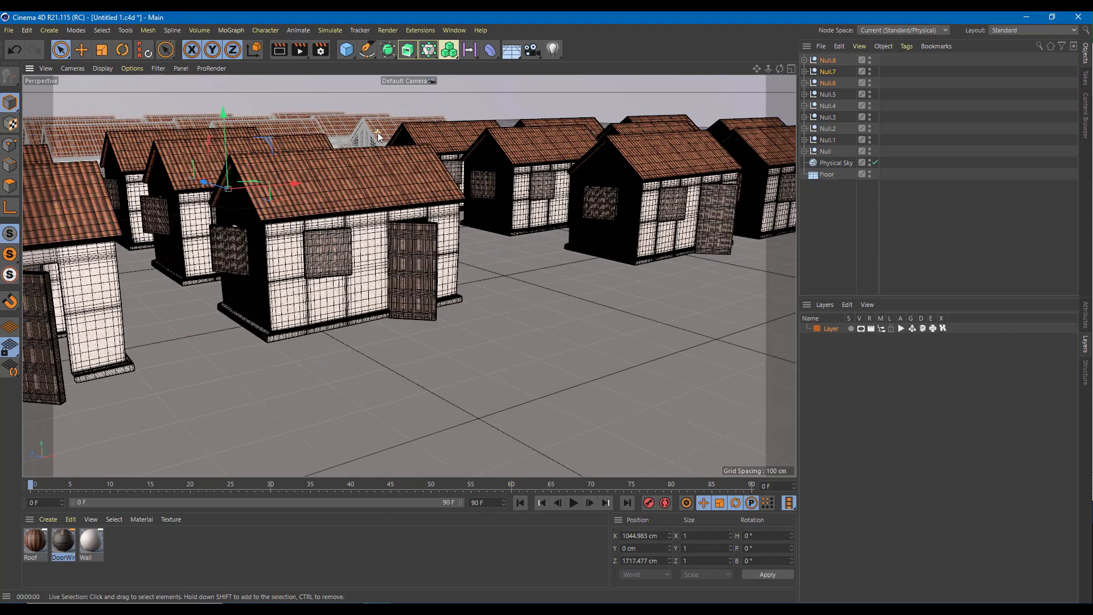
click(299, 50)
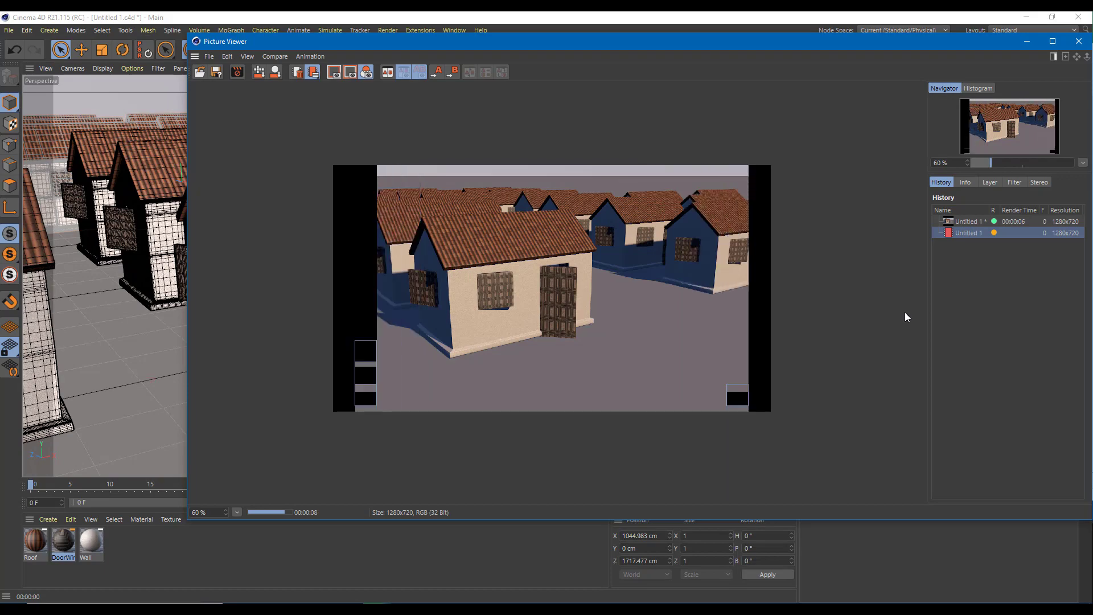
click(1078, 41)
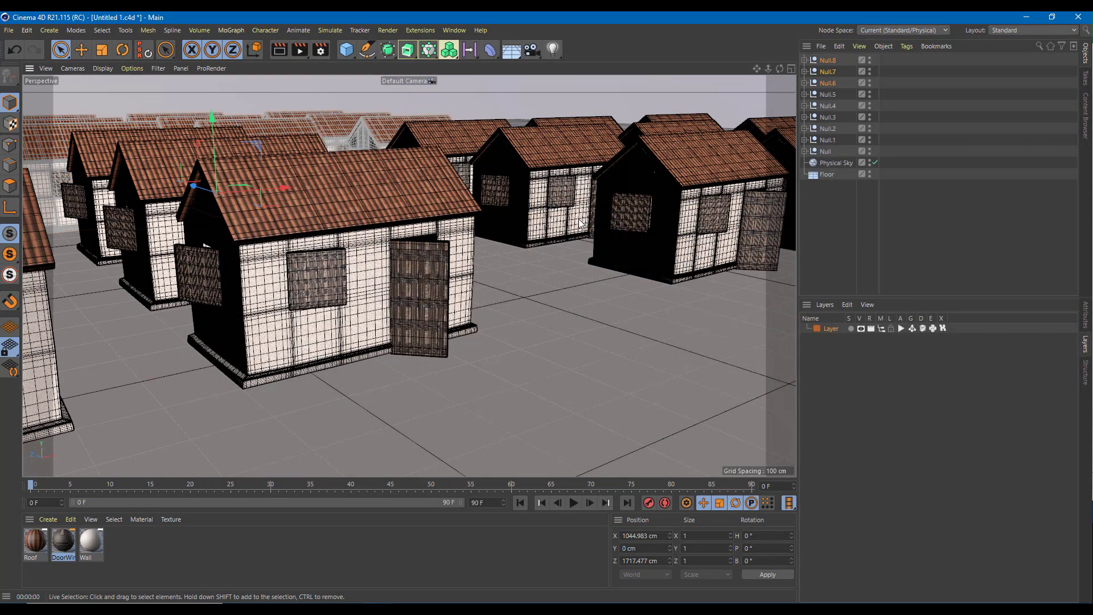
Step: Render a closer, higher-angle view of the front house and its neighbours to the Picture Viewer
scroll(566, 232, up, 3)
alt+middle_drag(554, 233, 587, 267)
mouse_move(586, 263)
alt+mouse_down()
mouse_move(602, 261)
mouse_move(591, 265)
alt+mouse_up()
alt+middle_drag(590, 266, 580, 236)
alt+drag(579, 236, 580, 245)
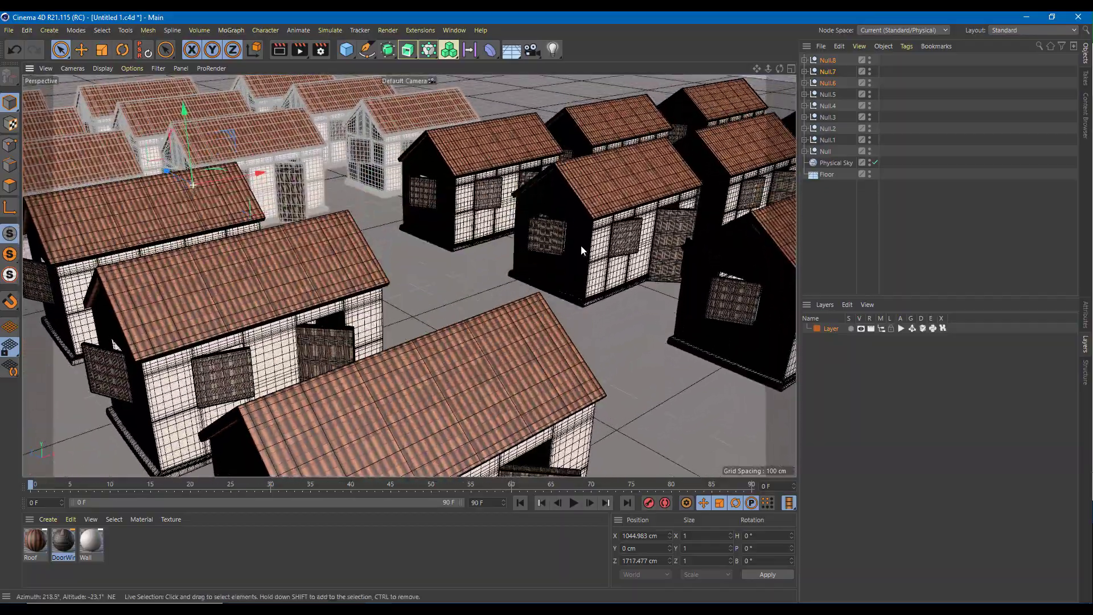
alt+middle_drag(581, 244, 565, 204)
alt+drag(565, 203, 557, 232)
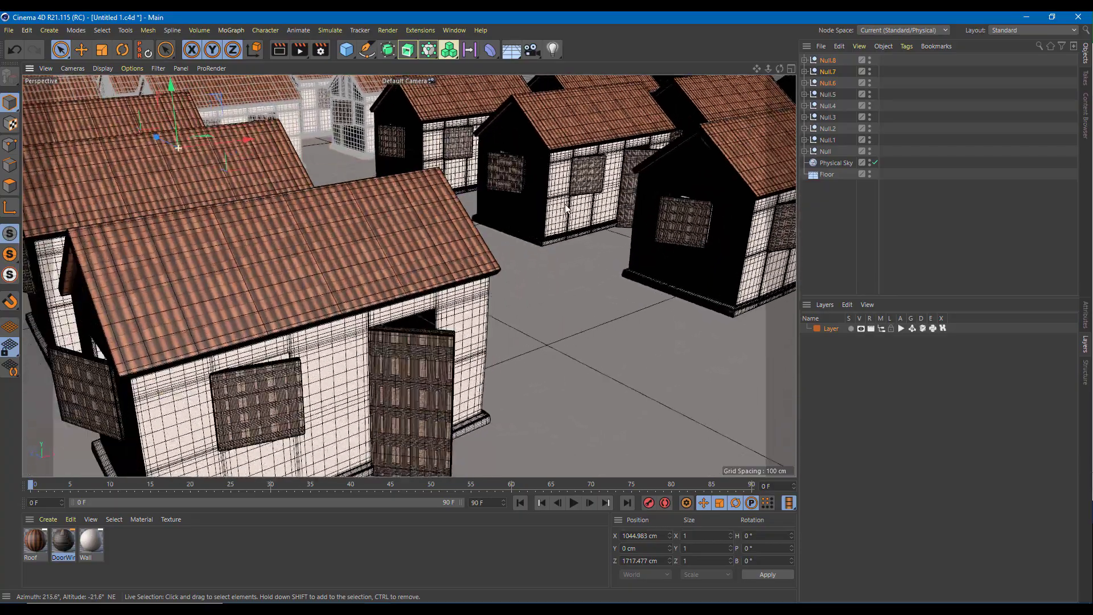
alt+middle_drag(557, 232, 570, 202)
alt+drag(571, 206, 572, 207)
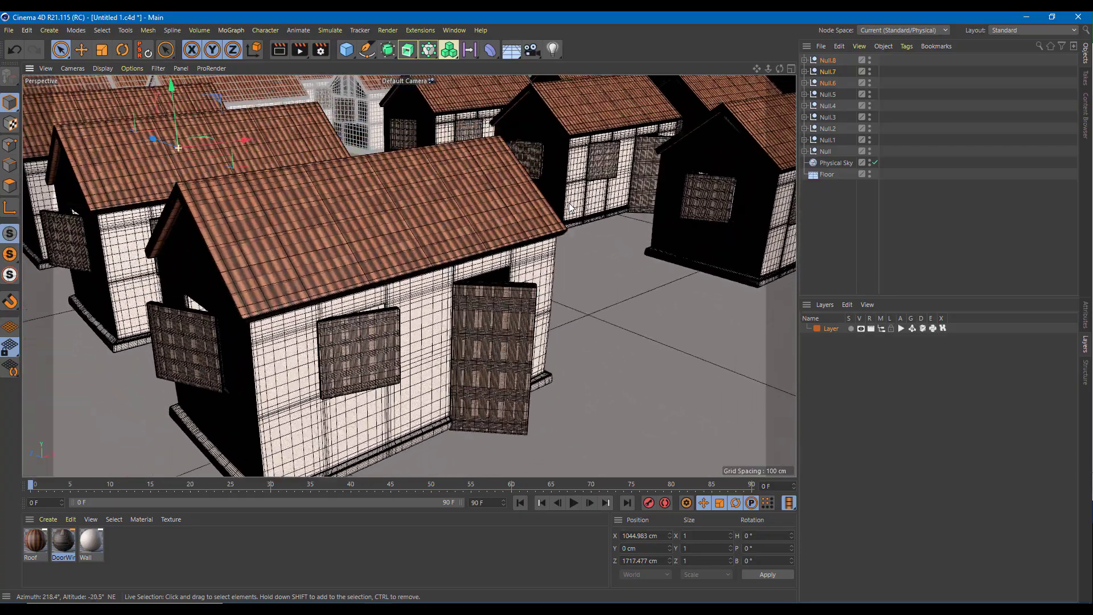
click(300, 51)
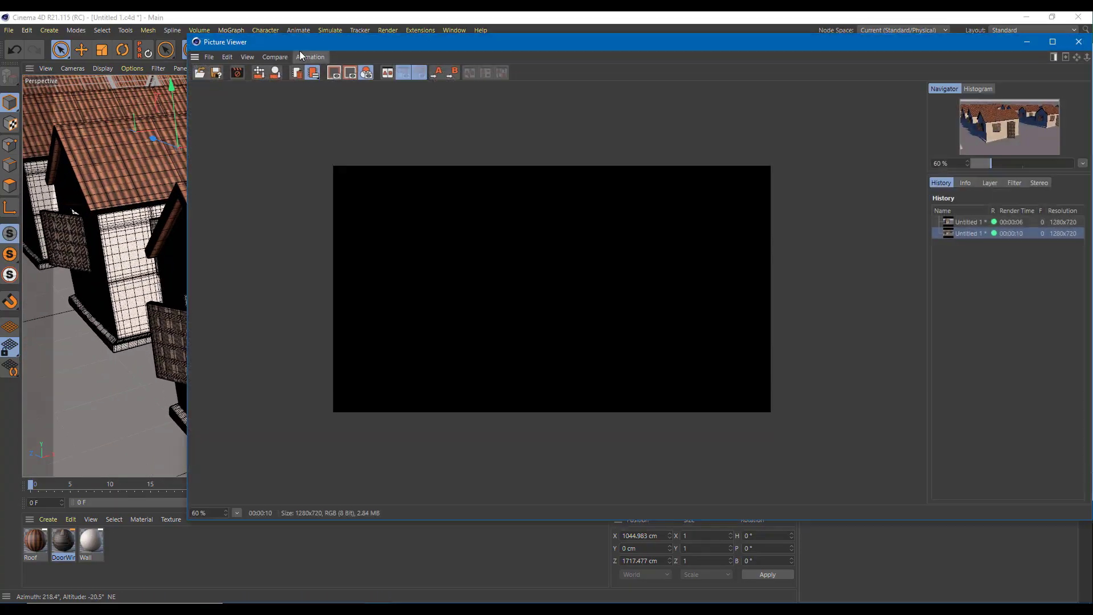